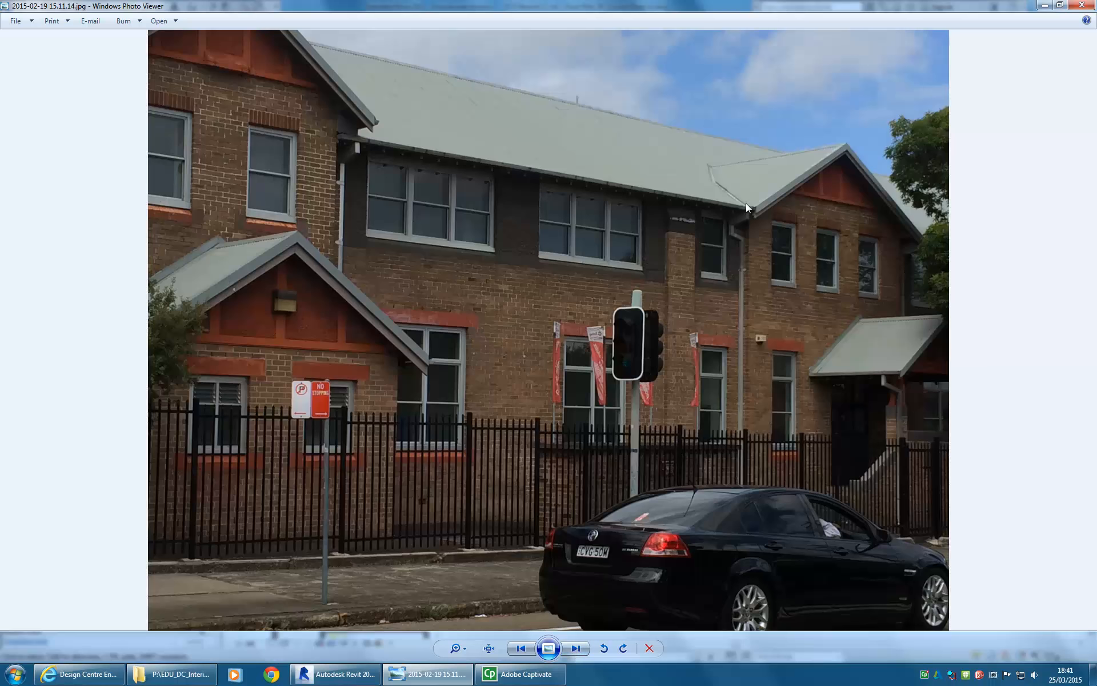
Step: Browse forward and back through the site photos to examine the building's roof shapes, gables and eaves
click(575, 650)
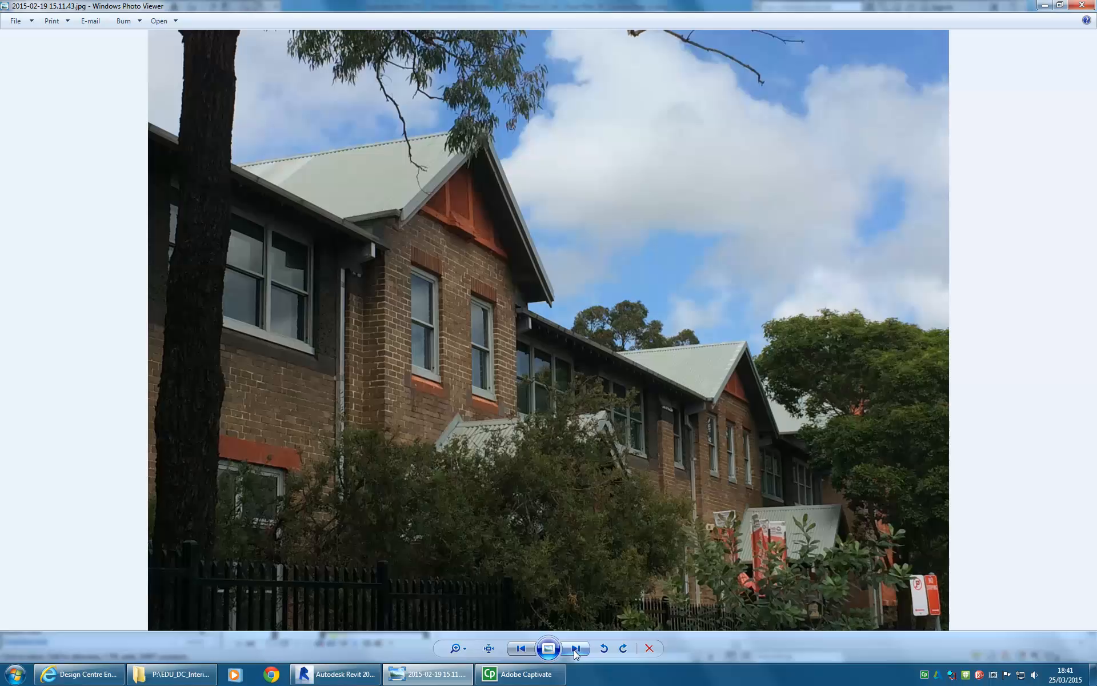
click(575, 650)
click(575, 650)
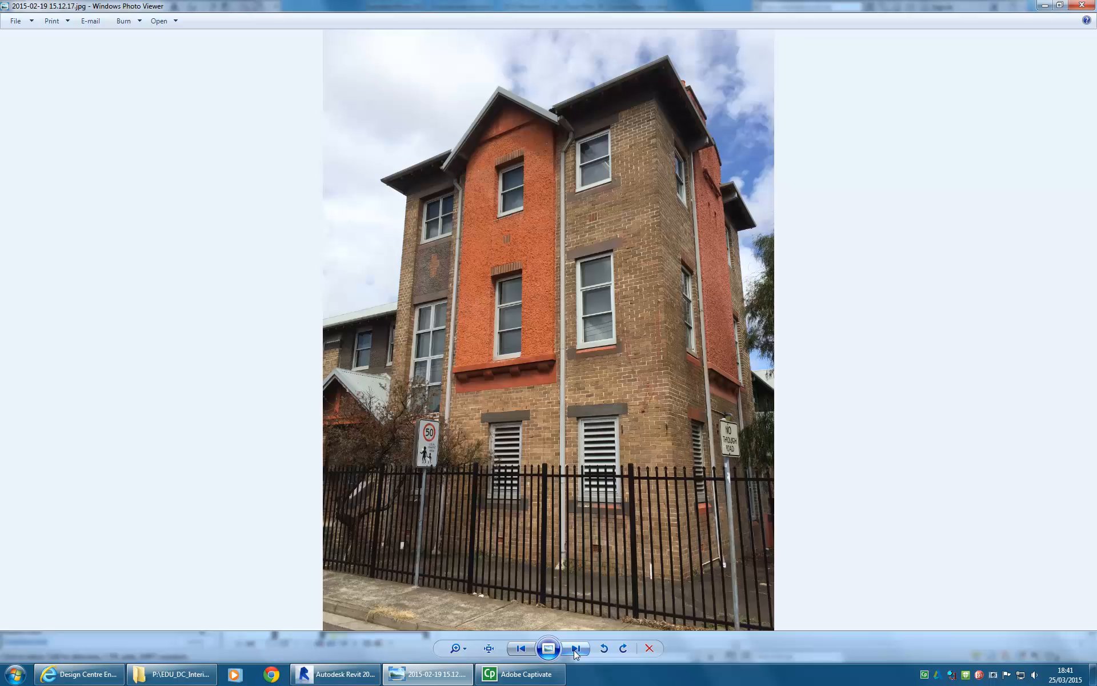
click(575, 650)
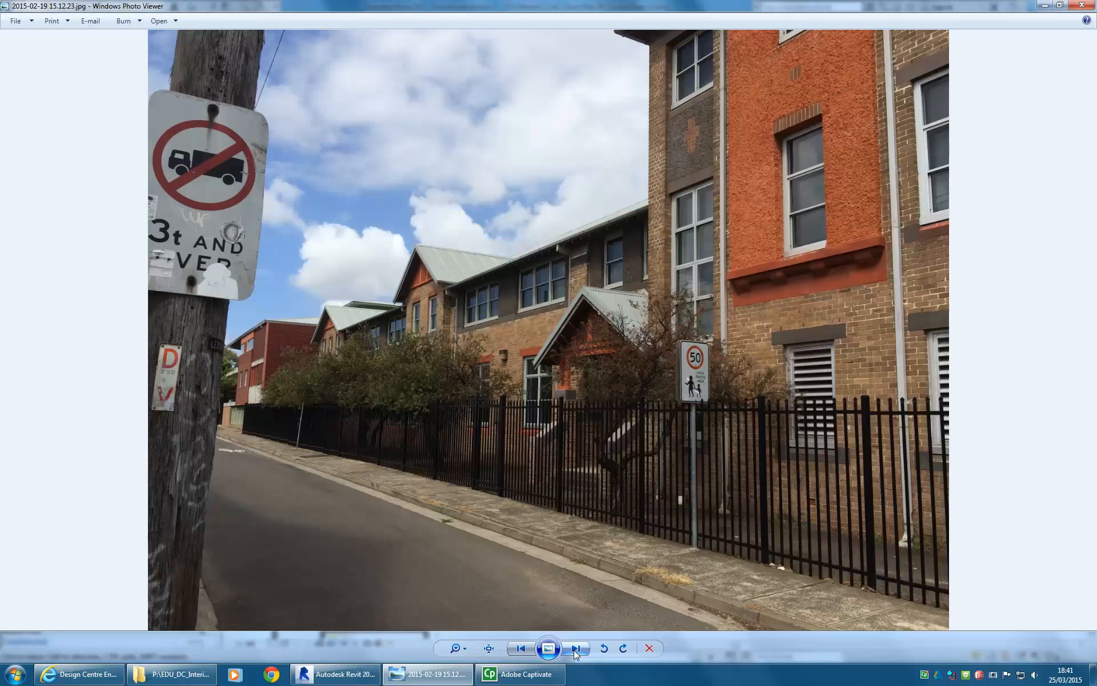
click(524, 648)
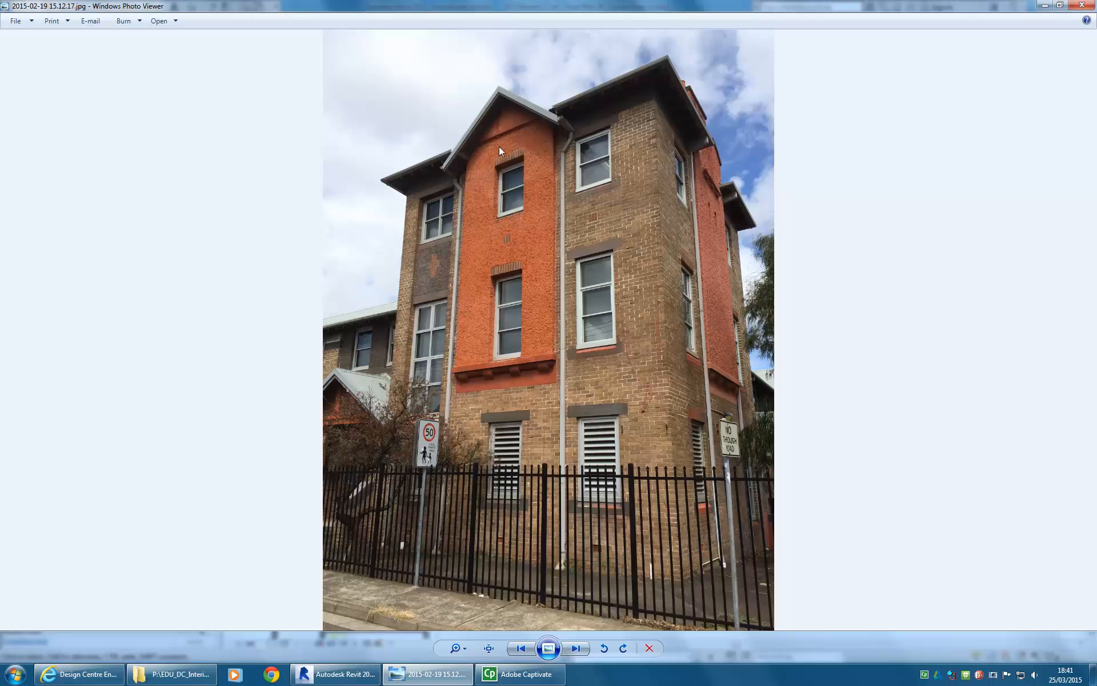
click(525, 652)
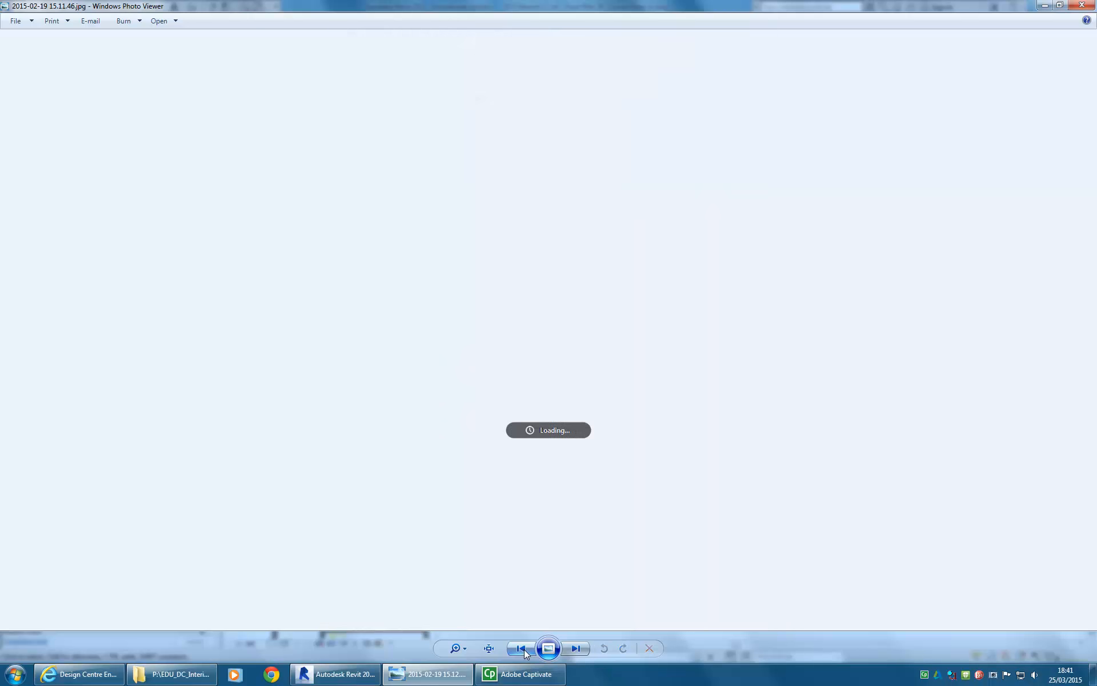
click(524, 651)
click(524, 652)
click(524, 650)
click(523, 649)
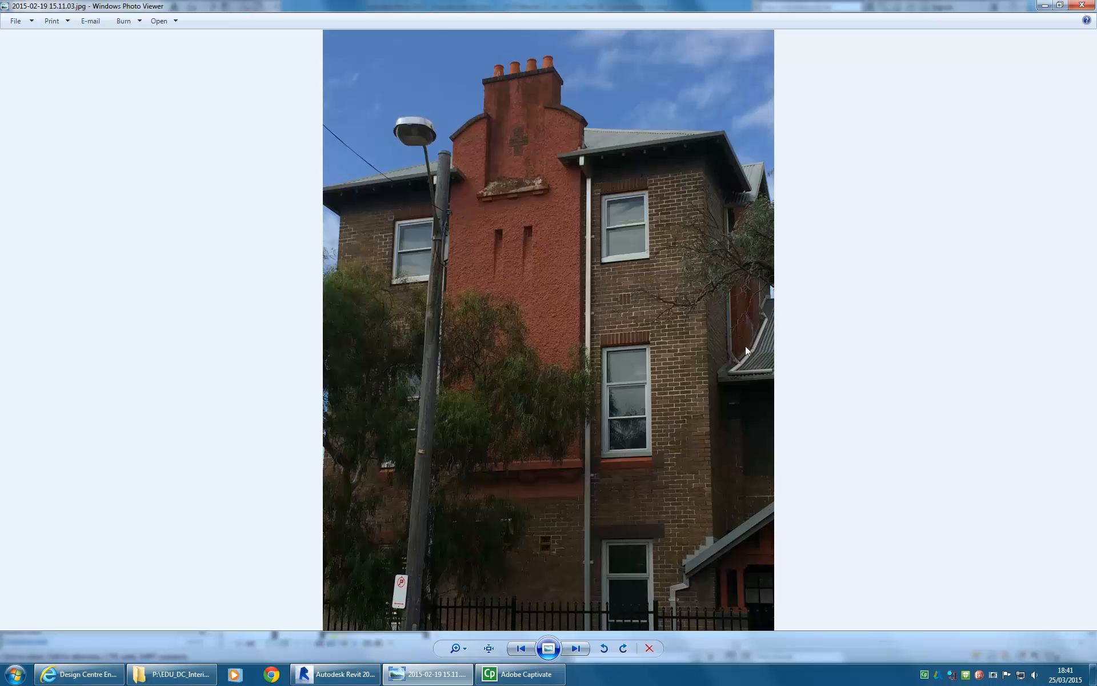
Step: Switch to Revit and examine the square block's walls and roof outline in the 00 Ground Floor w dwg plan
click(1045, 6)
middle_drag(450, 195, 612, 216)
scroll(439, 228, up, 1)
scroll(439, 231, up, 2)
scroll(422, 368, up, 1)
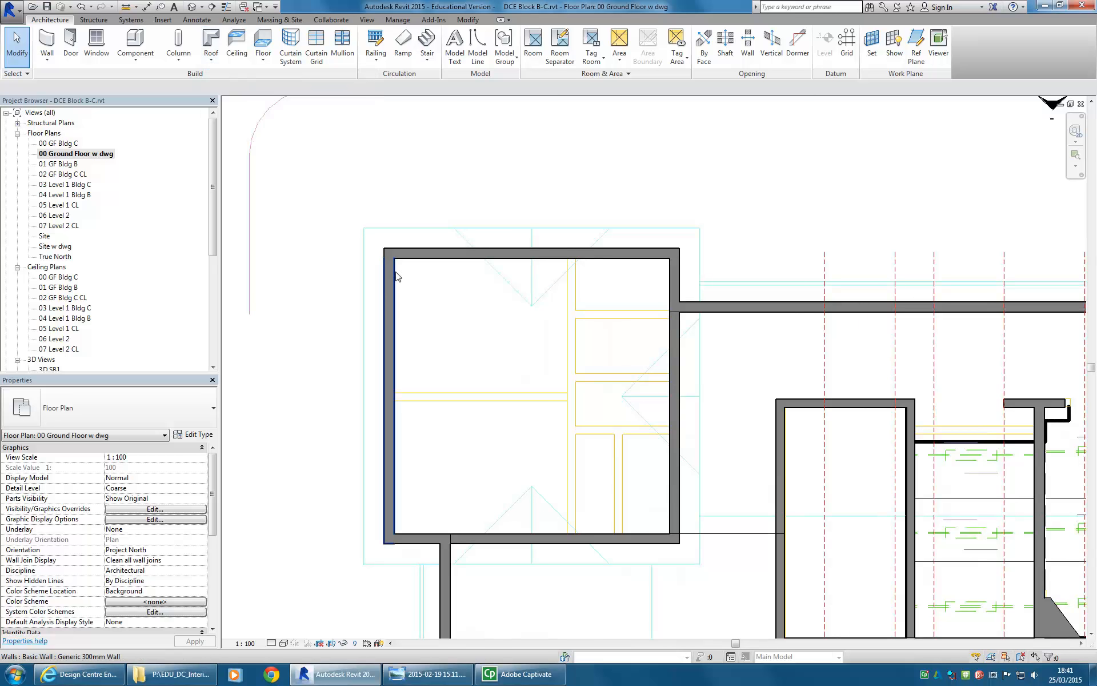
click(76, 154)
click(469, 289)
scroll(454, 279, up, 2)
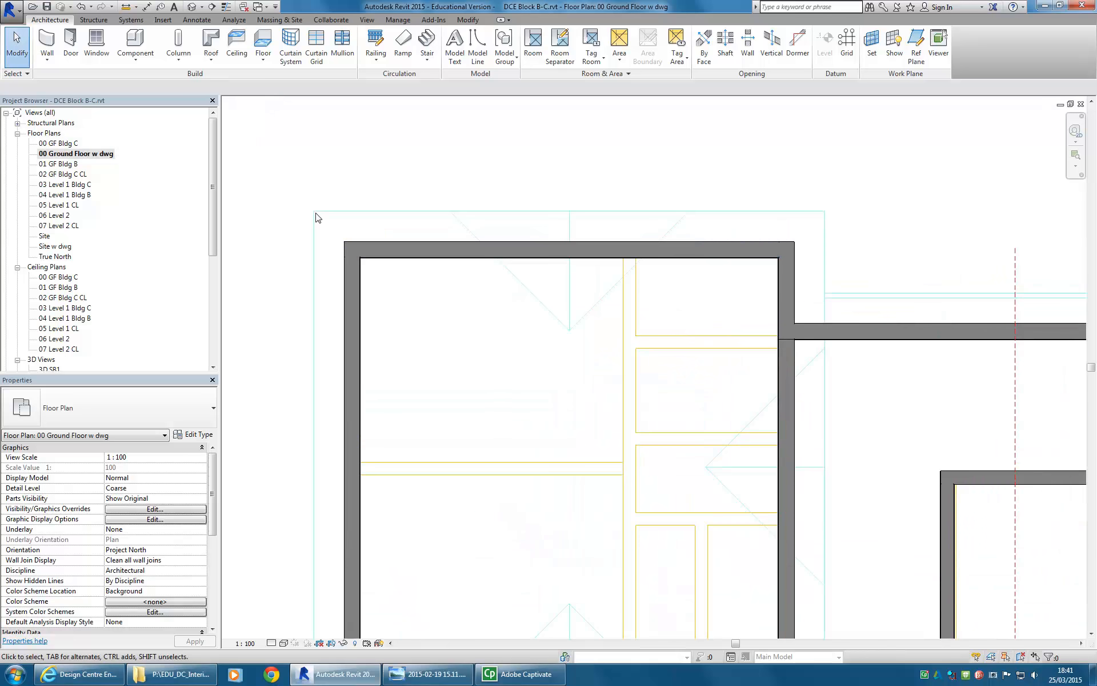
scroll(534, 446, down, 2)
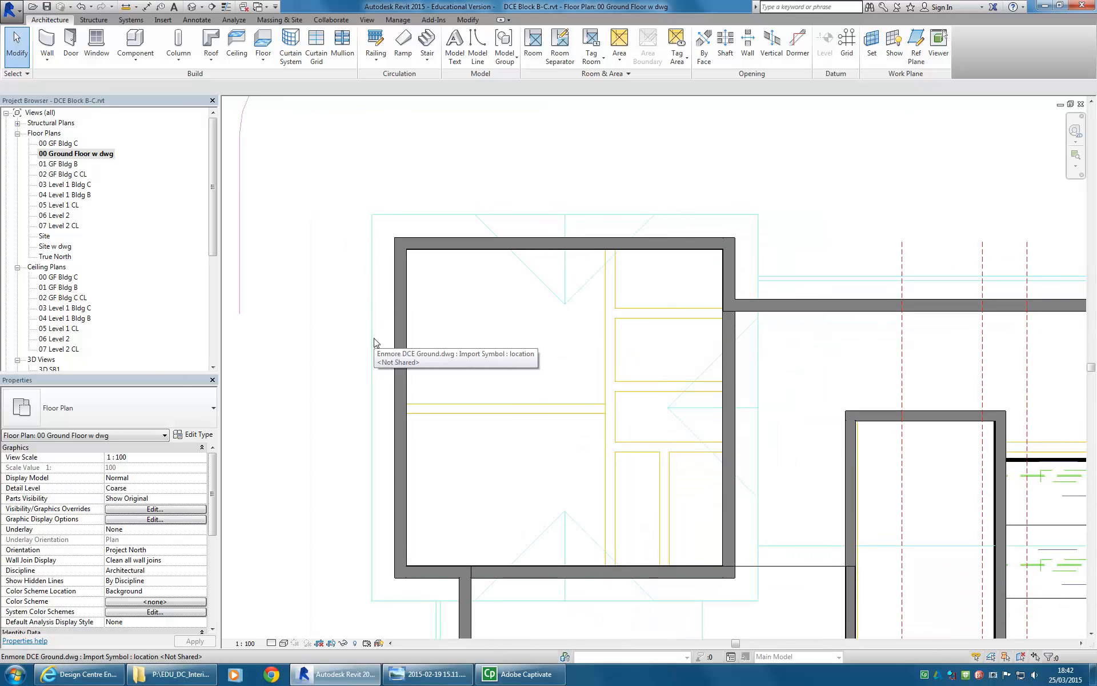
Step: Open the 07 Level 2 CL floor plan and examine the square block's walls
double_click(55, 227)
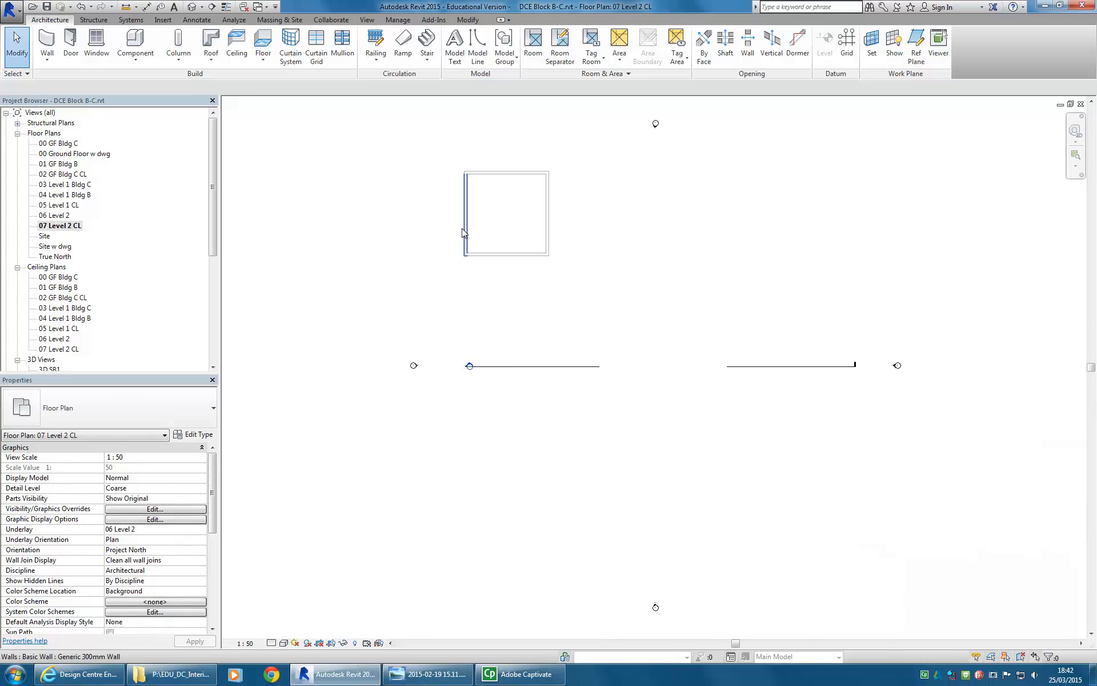
scroll(478, 249, up, 5)
scroll(506, 331, up, 1)
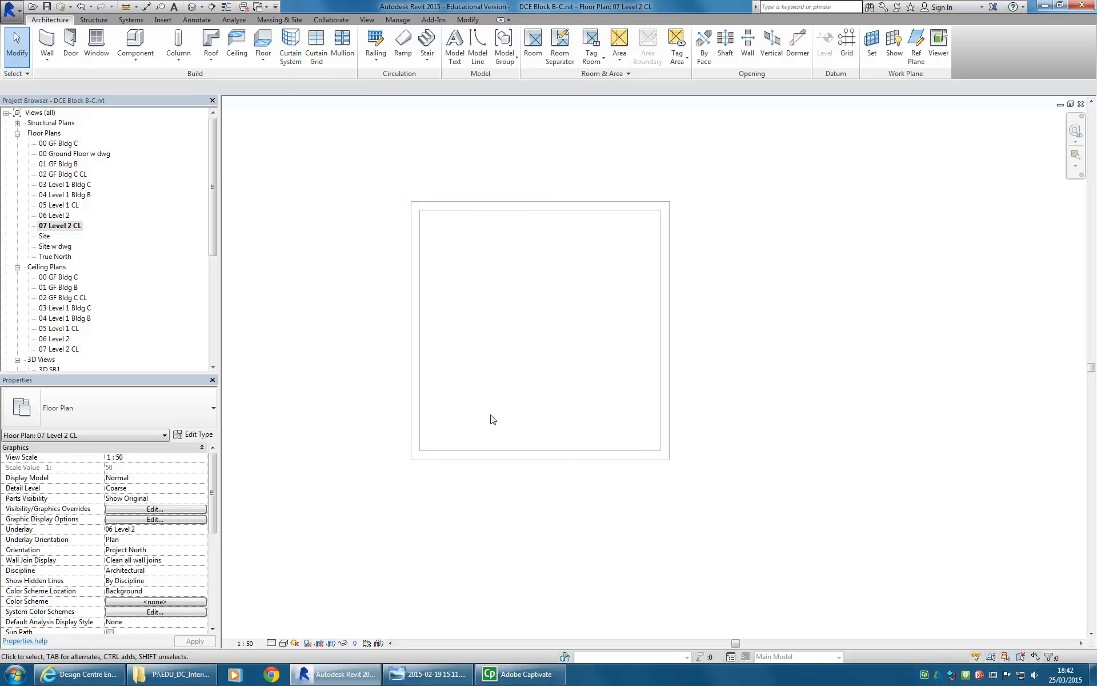
Step: Open the East elevation at the level markers and set its view scale to 1:50
drag(214, 184, 206, 279)
double_click(46, 257)
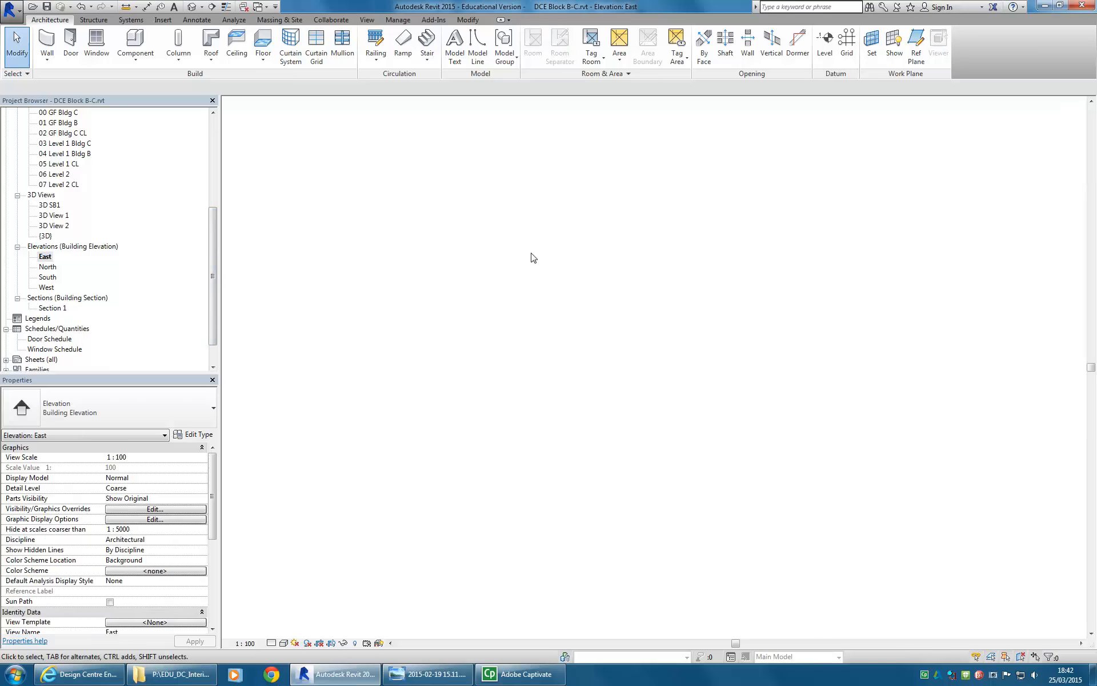
scroll(868, 323, up, 5)
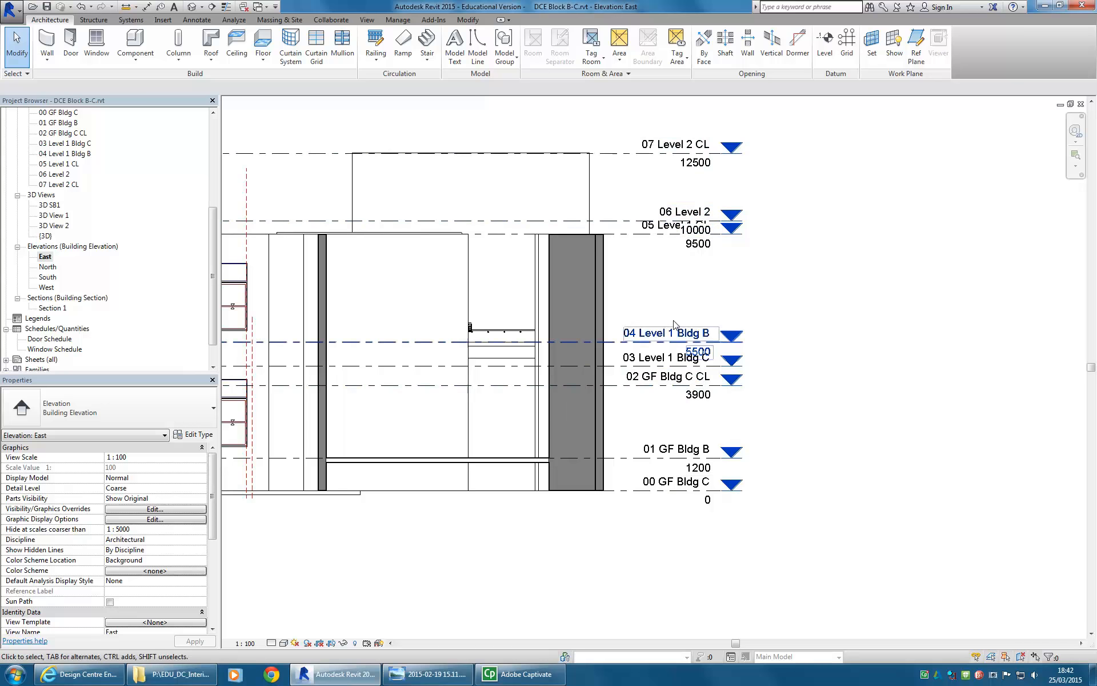
scroll(671, 434, up, 1)
scroll(671, 409, down, 1)
middle_drag(671, 414, 668, 424)
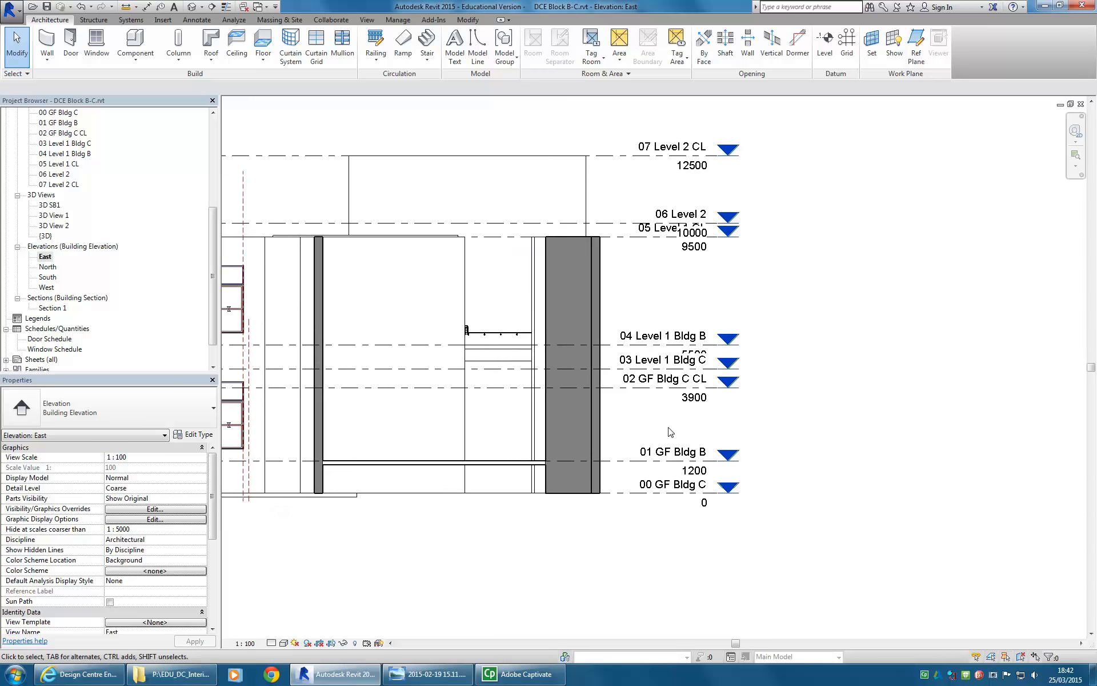
click(245, 643)
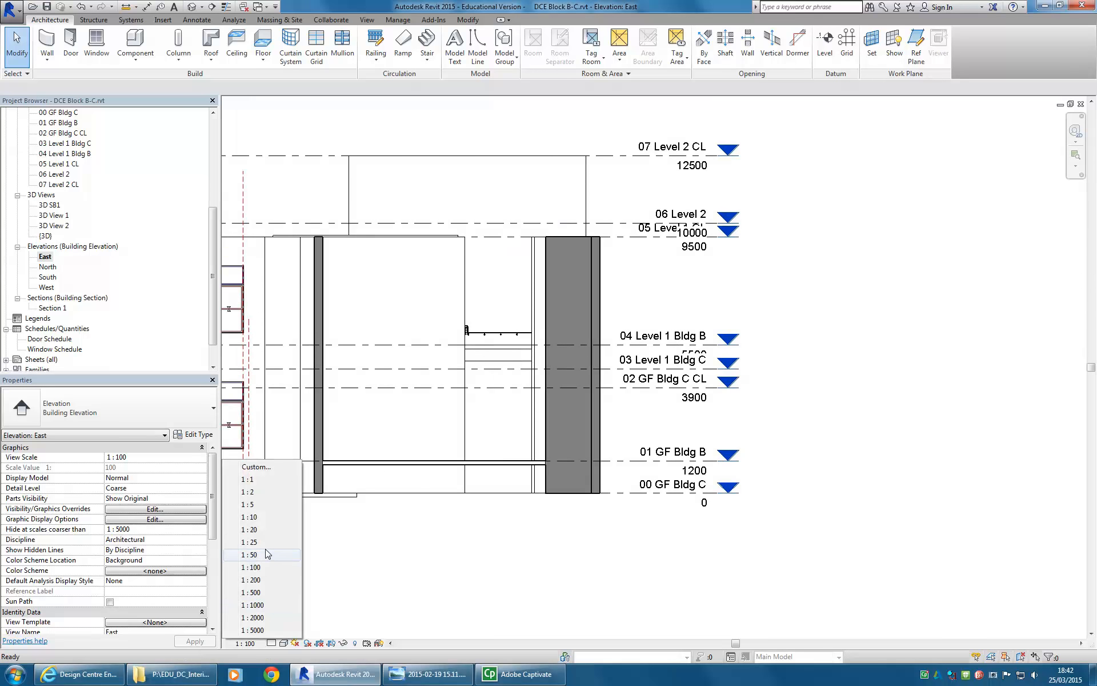
click(252, 554)
scroll(761, 340, up, 2)
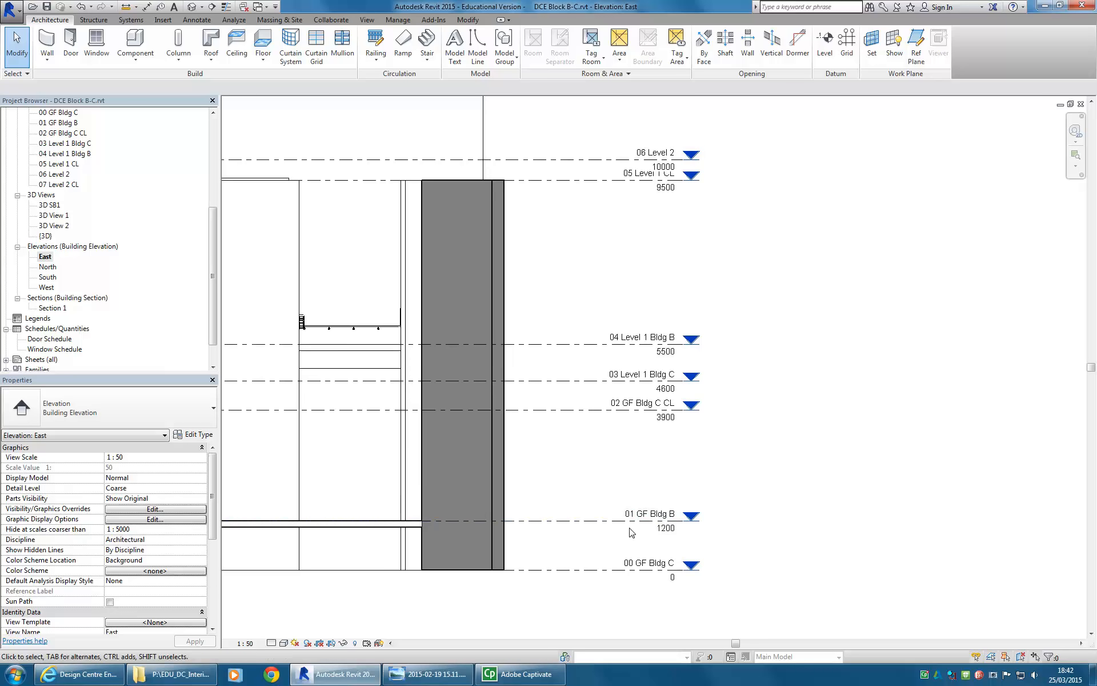
Step: Examine the 00 GF Bldg C, 01 GF Bldg B and 02 GF Bldg C CL levels in the East elevation
click(617, 570)
click(609, 521)
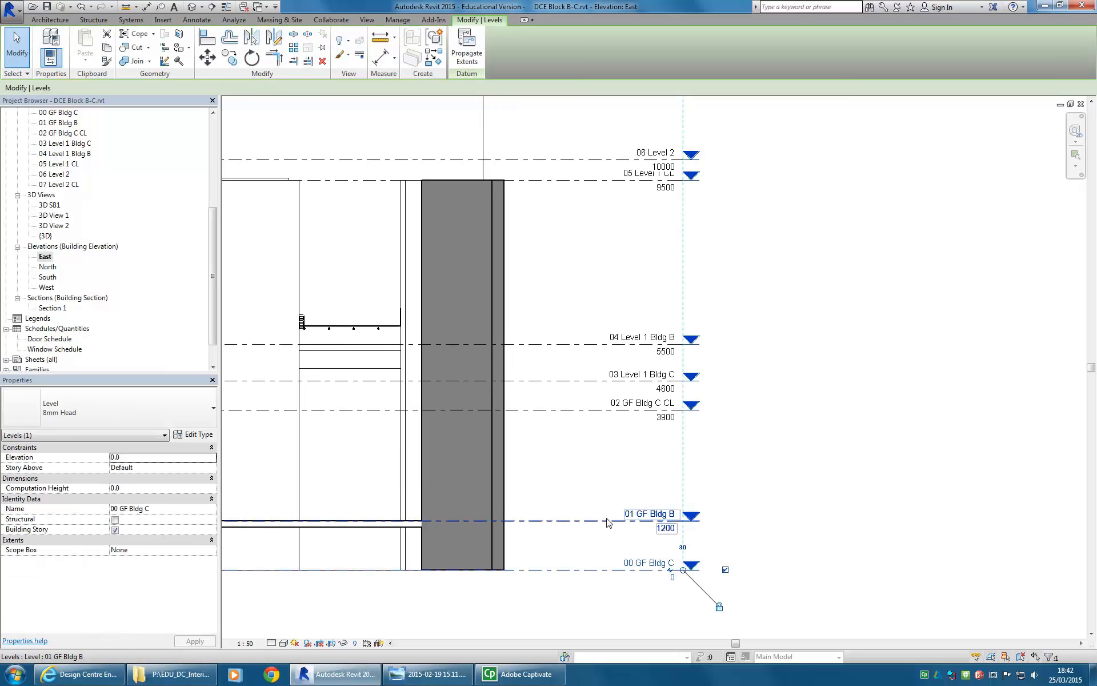
click(605, 434)
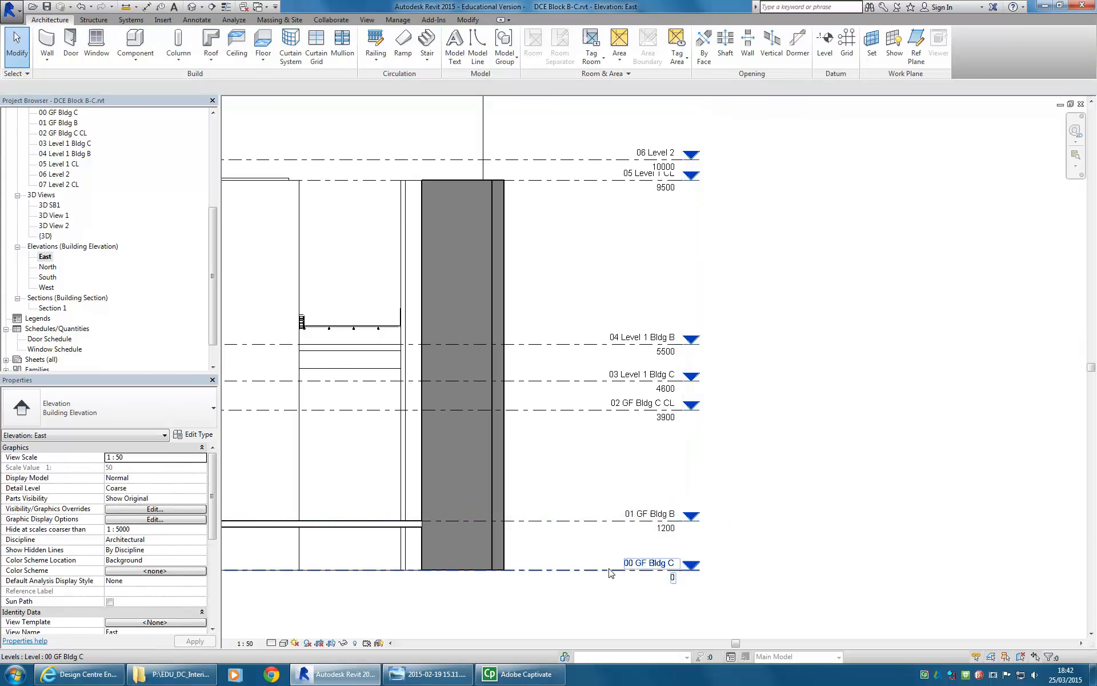
click(637, 567)
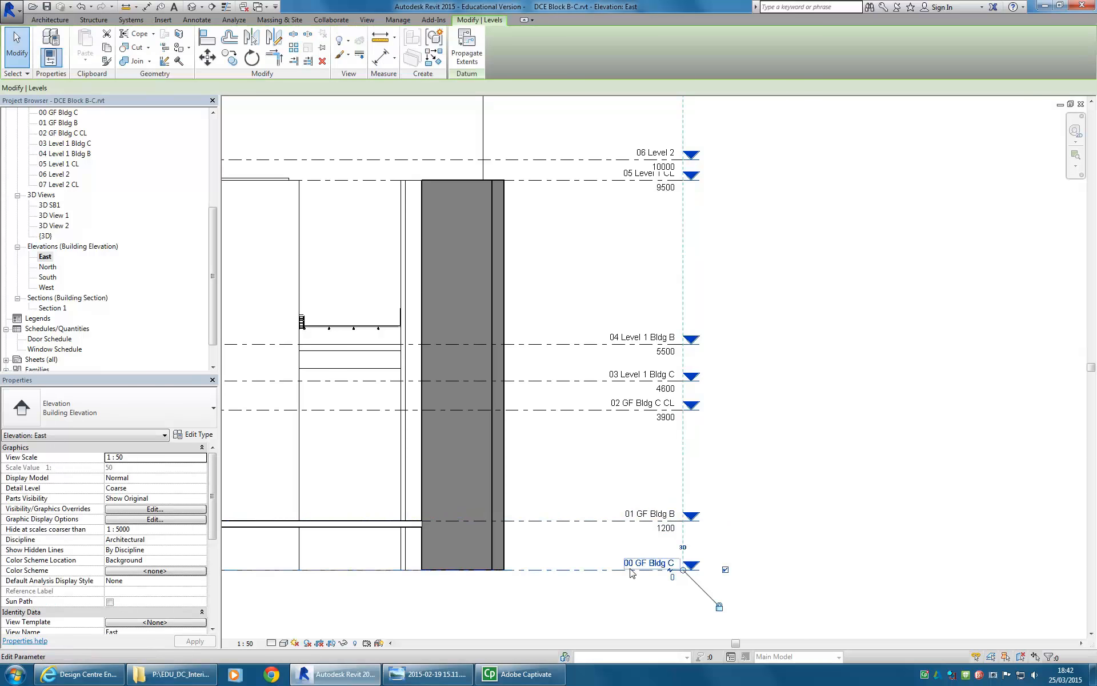
click(650, 514)
click(622, 458)
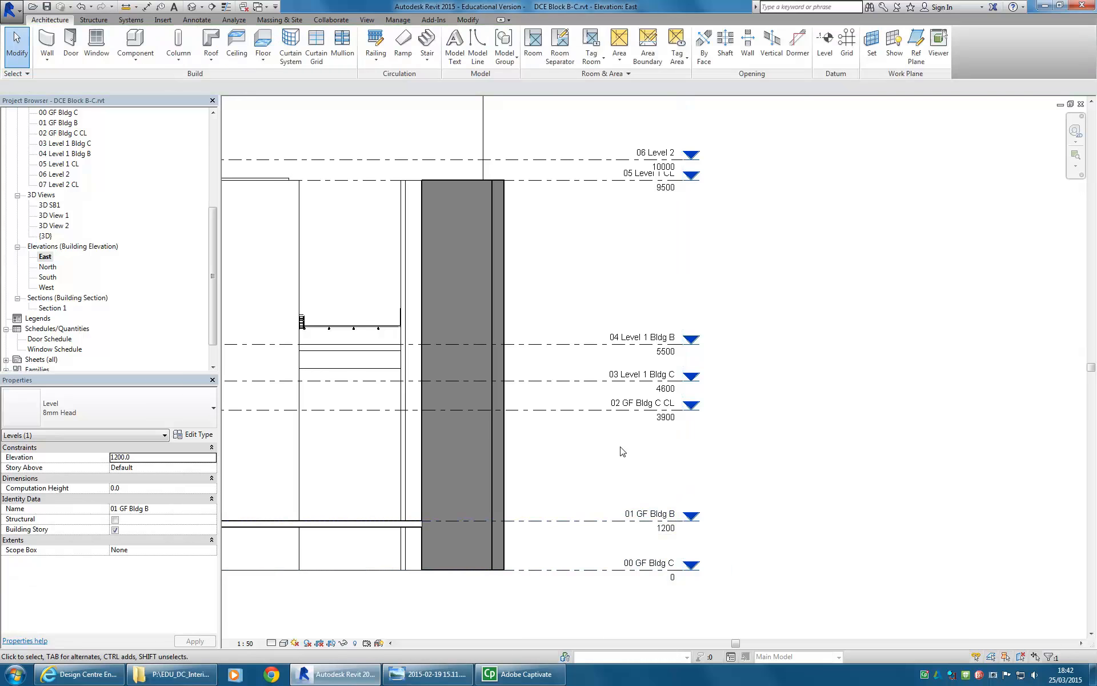
click(620, 407)
scroll(618, 395, up, 3)
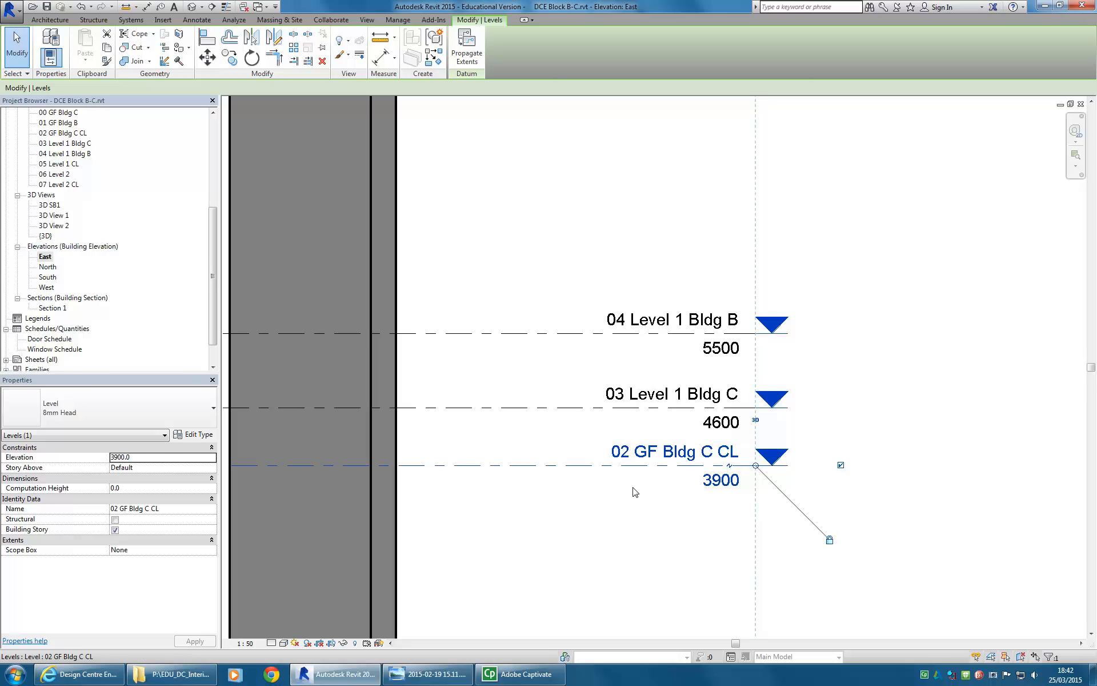
click(624, 514)
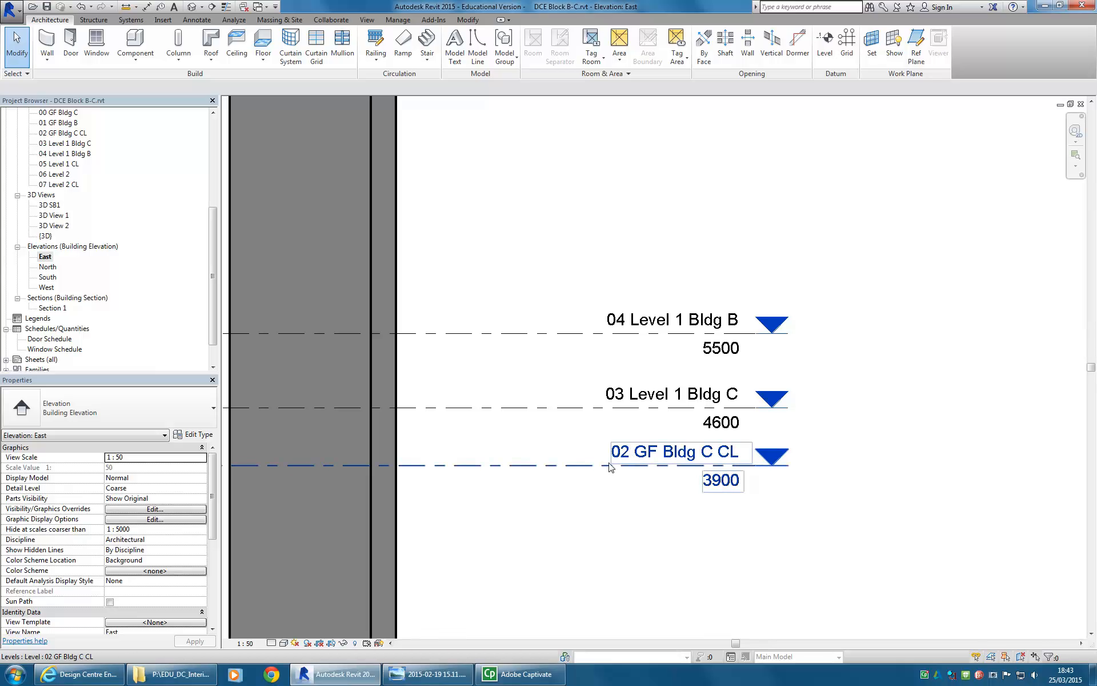
click(679, 468)
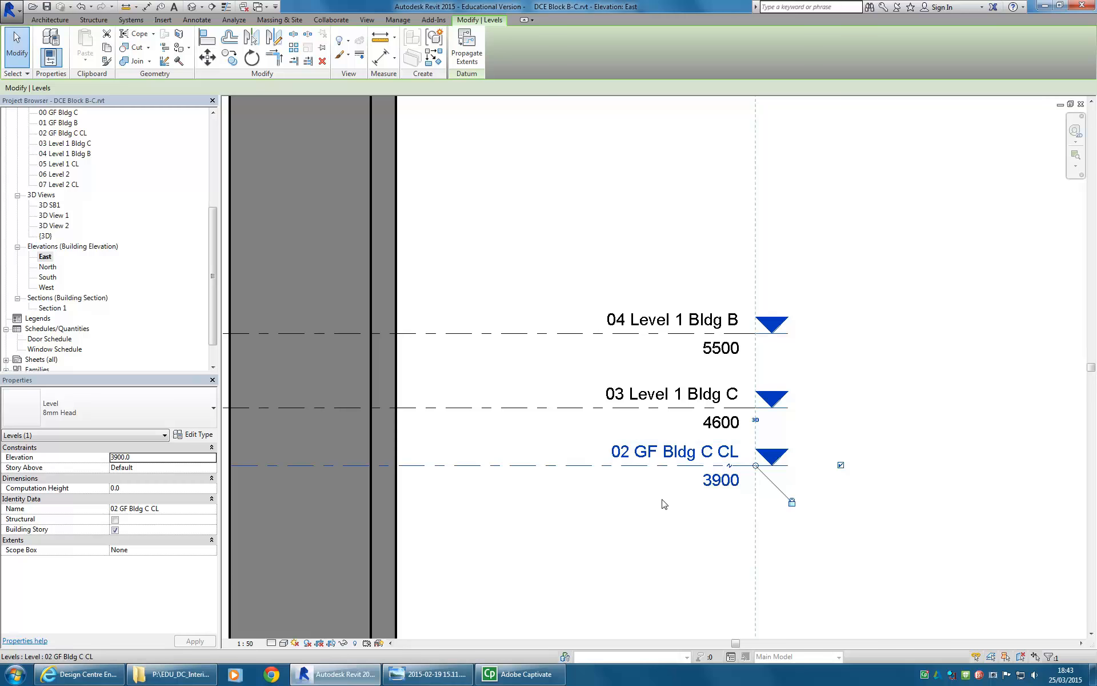
key(Escape)
Step: Compare the 03 Level 1 Bldg C and 04 Level 1 Bldg B levels
click(633, 401)
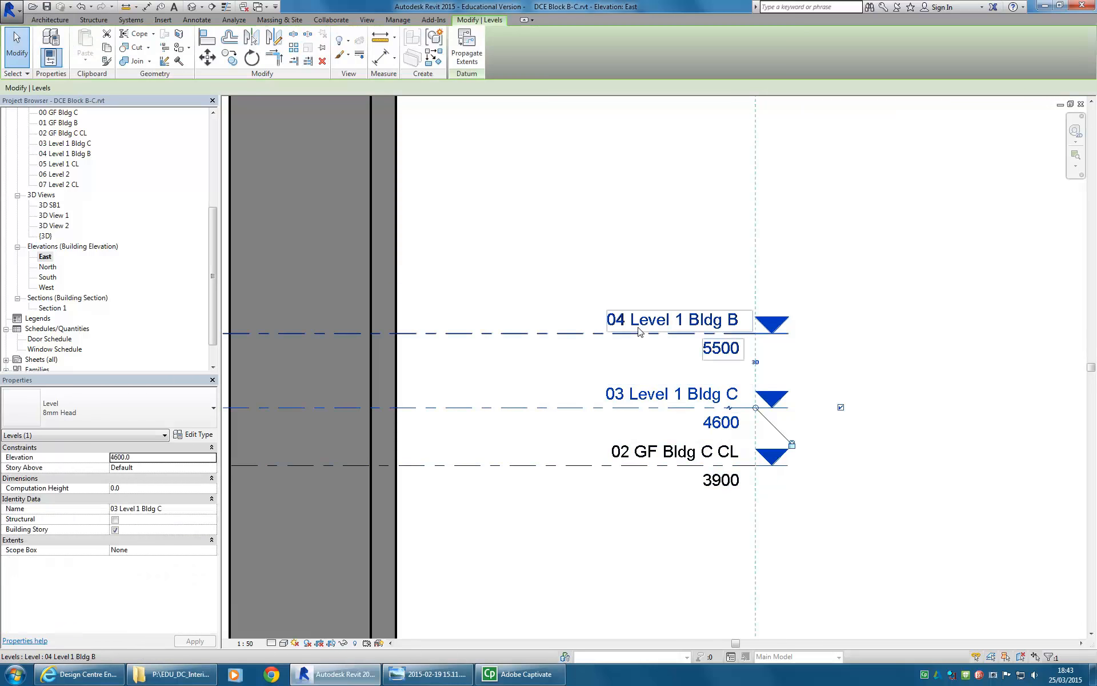
click(641, 332)
click(663, 379)
click(665, 398)
click(668, 325)
click(652, 394)
click(666, 323)
click(629, 270)
Step: Examine the names and elevations of the 05 Level 1 CL and 06 Level 2 levels
scroll(627, 266, down, 2)
middle_drag(635, 270, 666, 465)
scroll(645, 341, up, 1)
middle_drag(673, 420, 650, 365)
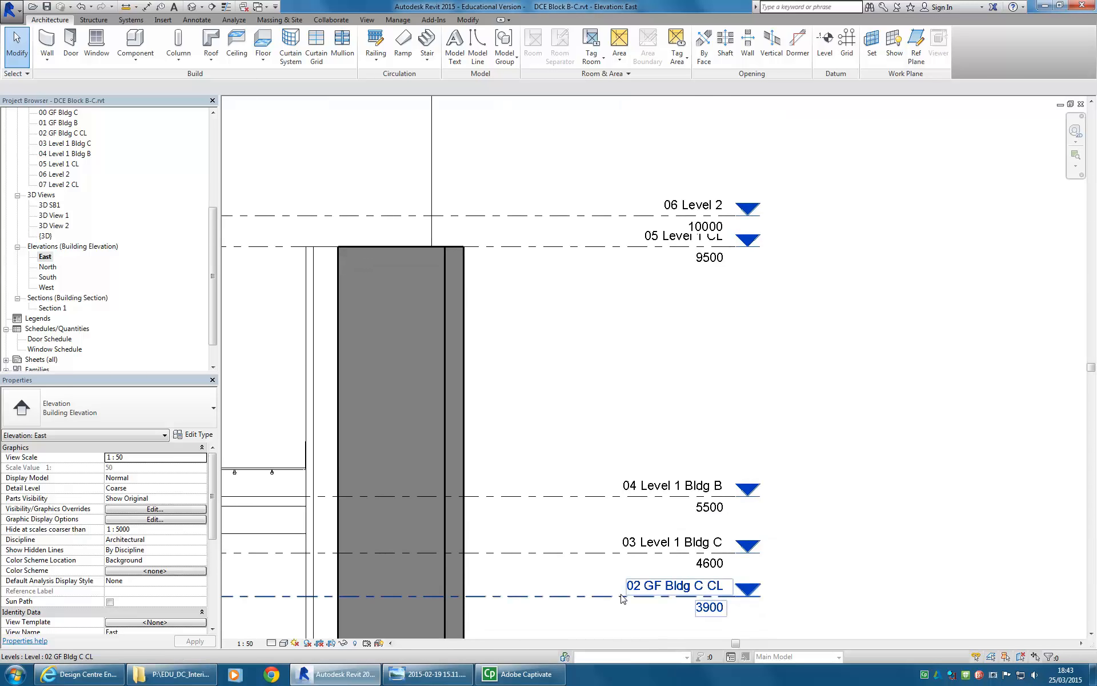
click(657, 245)
scroll(679, 222, up, 2)
scroll(679, 223, up, 2)
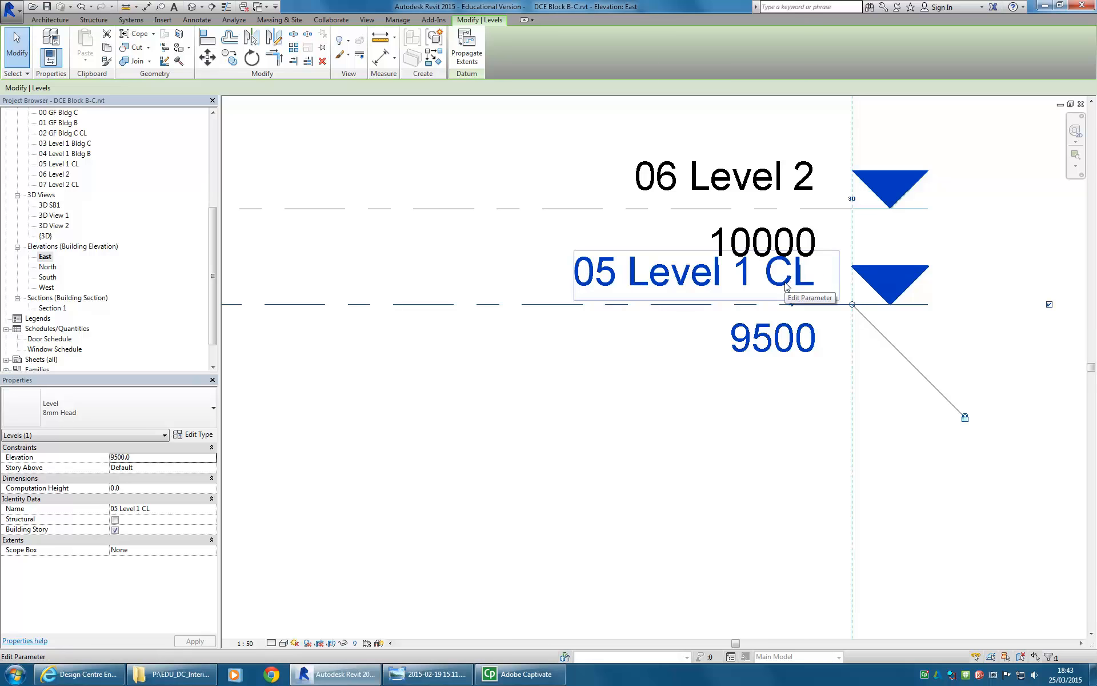
click(659, 393)
scroll(615, 286, down, 1)
middle_drag(615, 286, 632, 466)
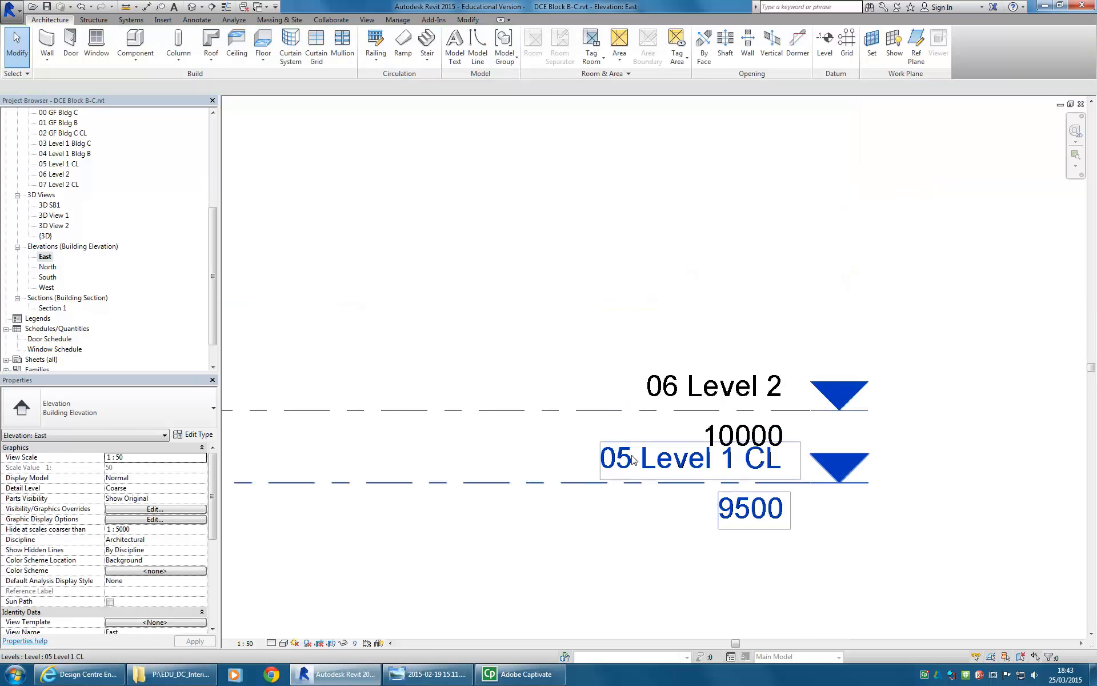
click(665, 405)
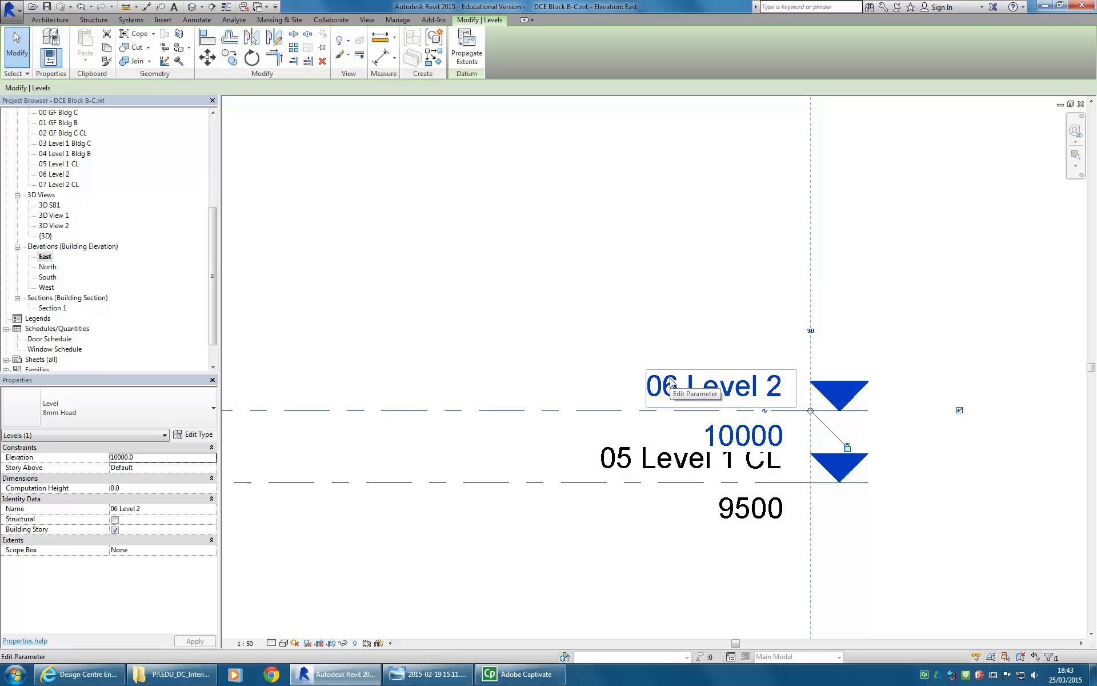
click(573, 307)
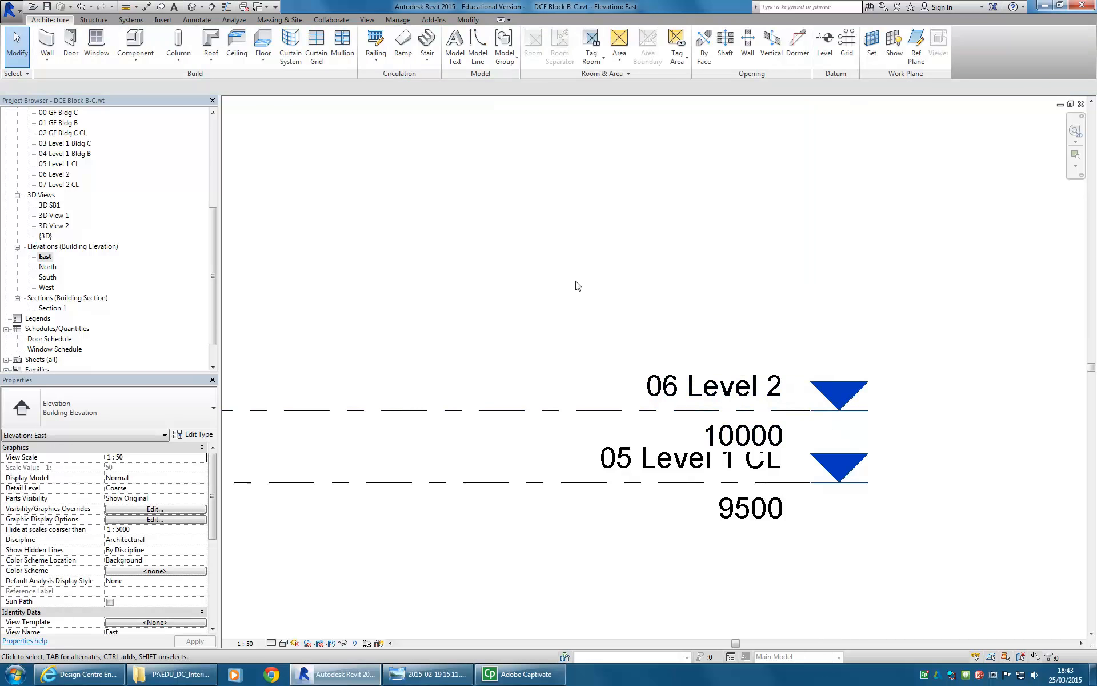
Step: Rename the 07 Level 2 CL level as 07 Level 2 TOW, together with its corresponding views
scroll(577, 284, down, 3)
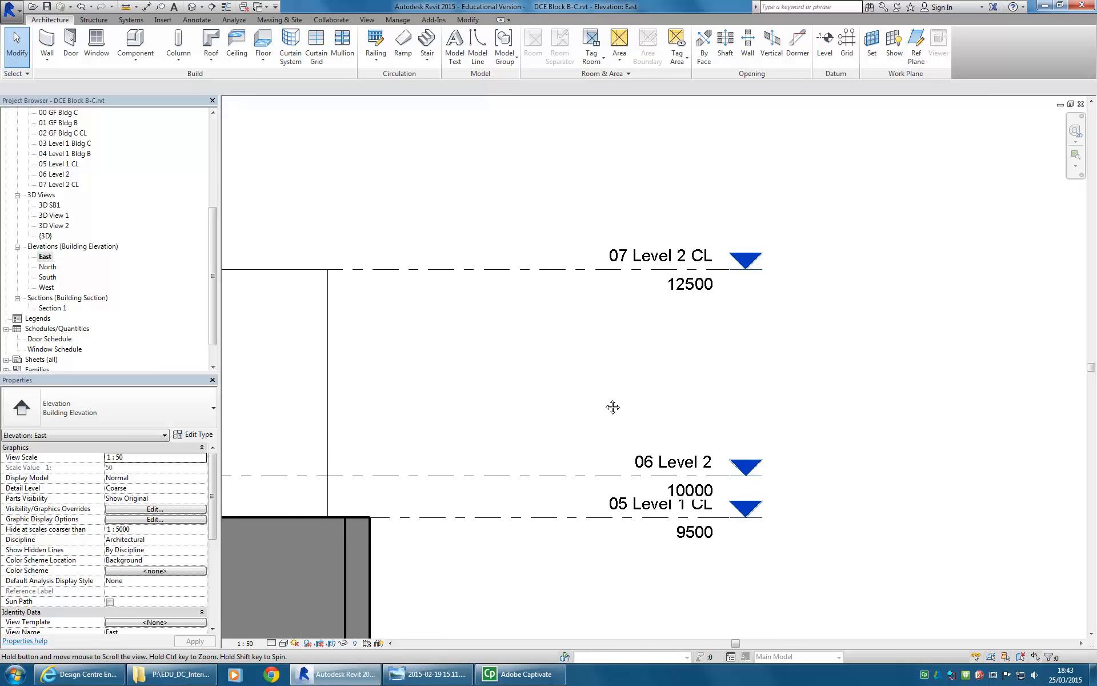
scroll(653, 287, up, 2)
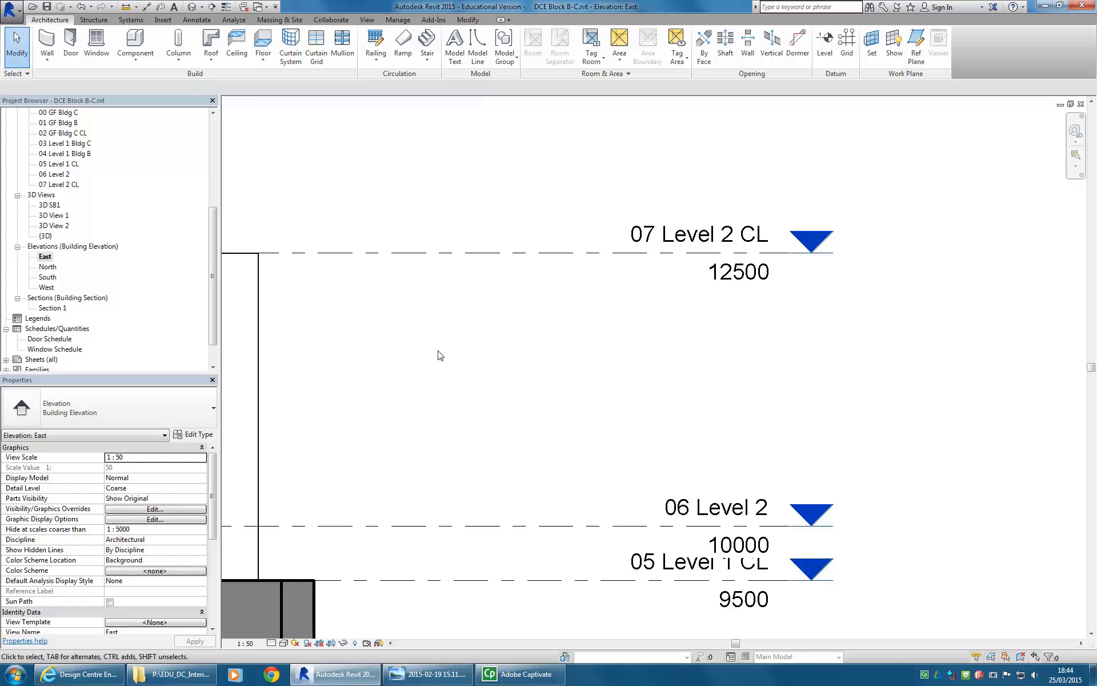
middle_drag(402, 350, 586, 341)
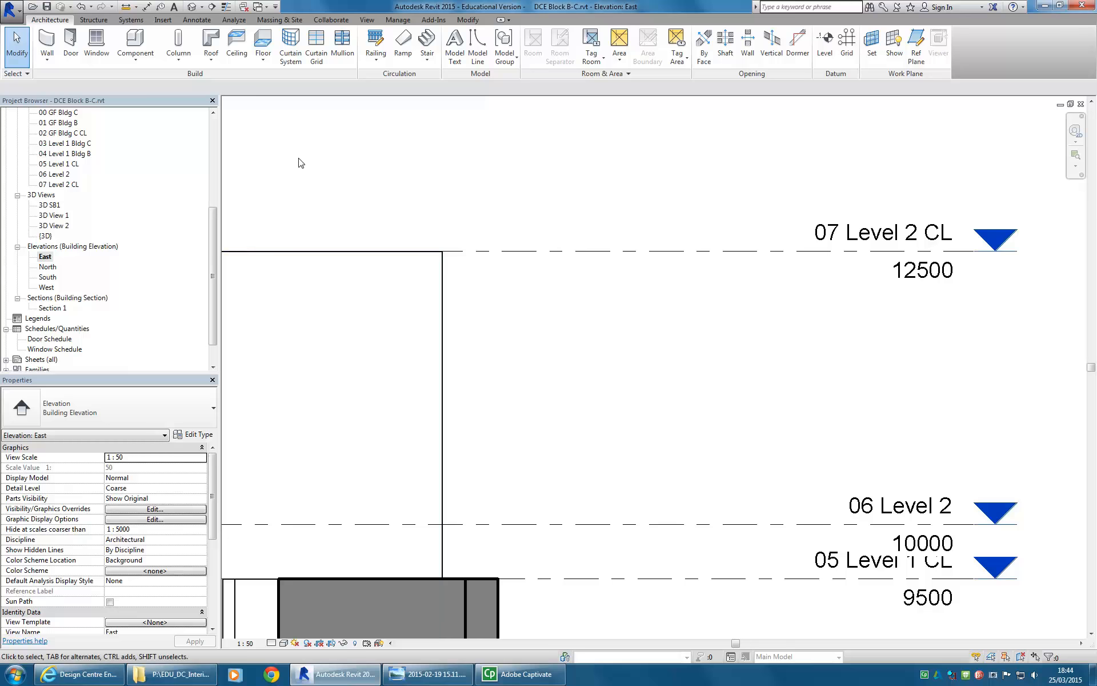
middle_drag(286, 160, 346, 213)
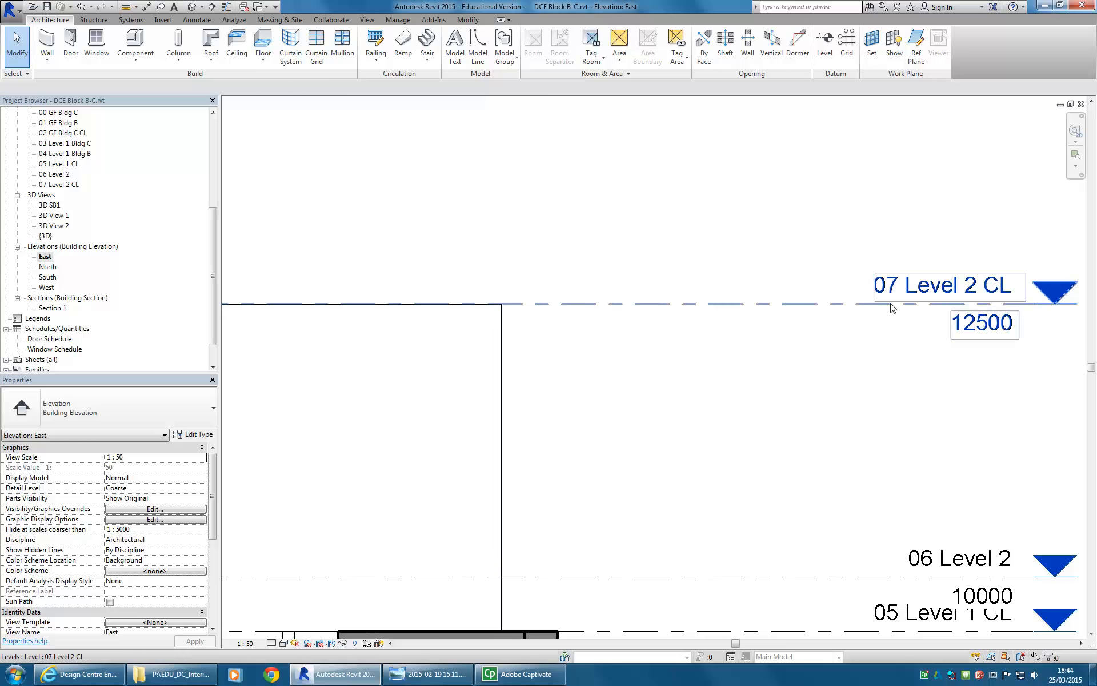
double_click(959, 294)
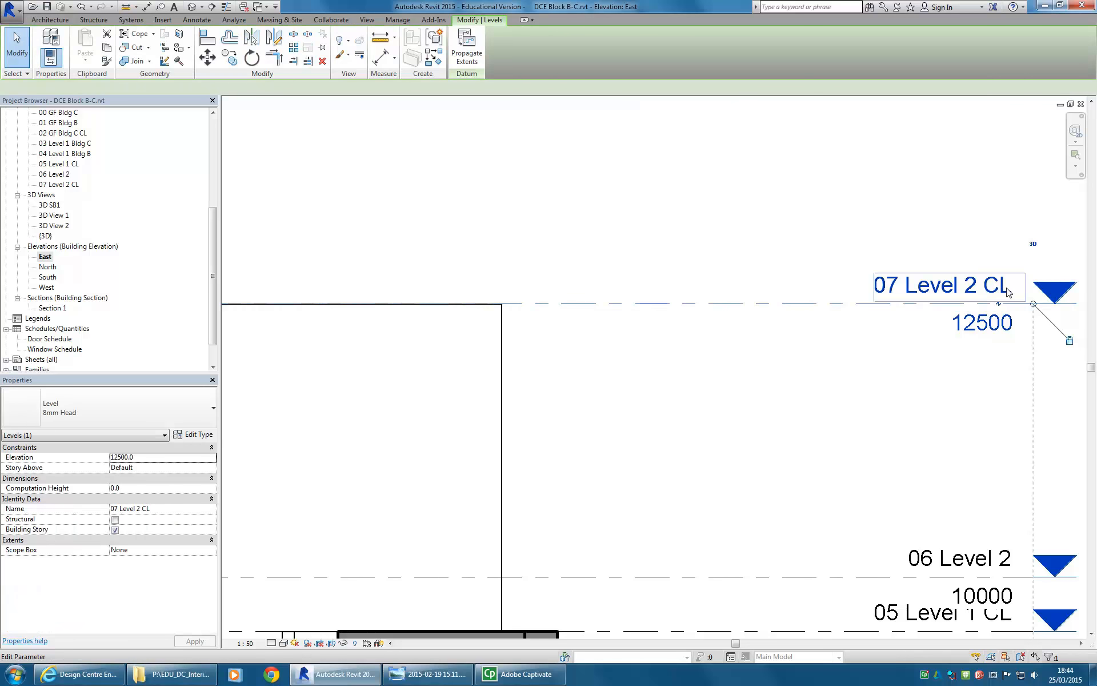
click(1009, 291)
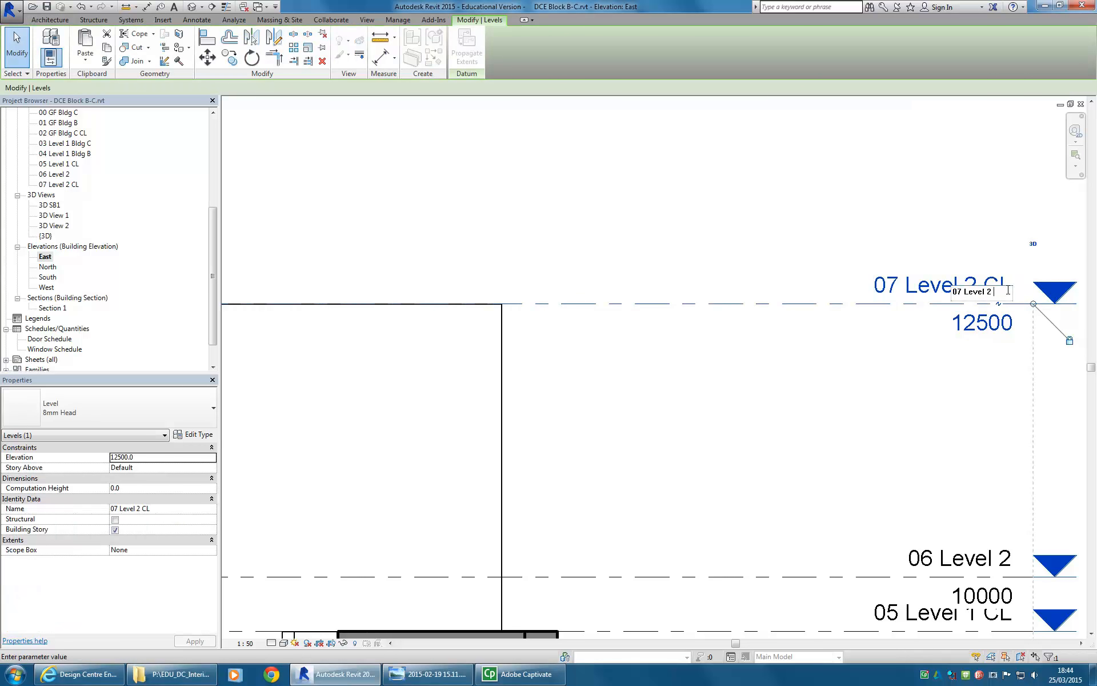
text(TOW)
key(Return)
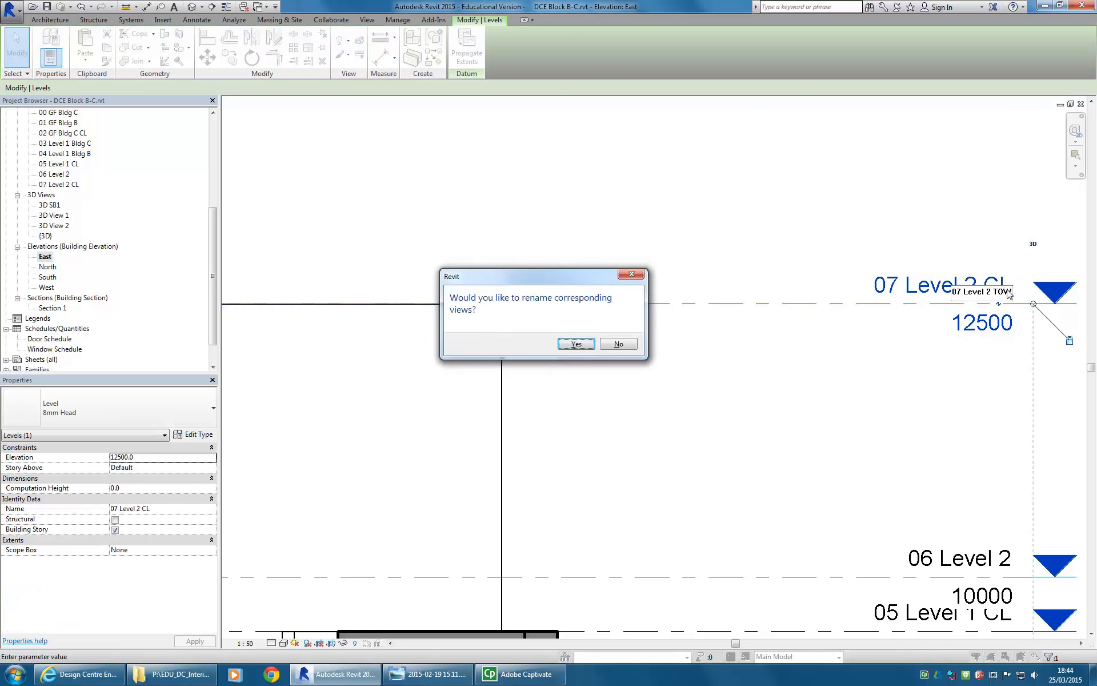
click(575, 344)
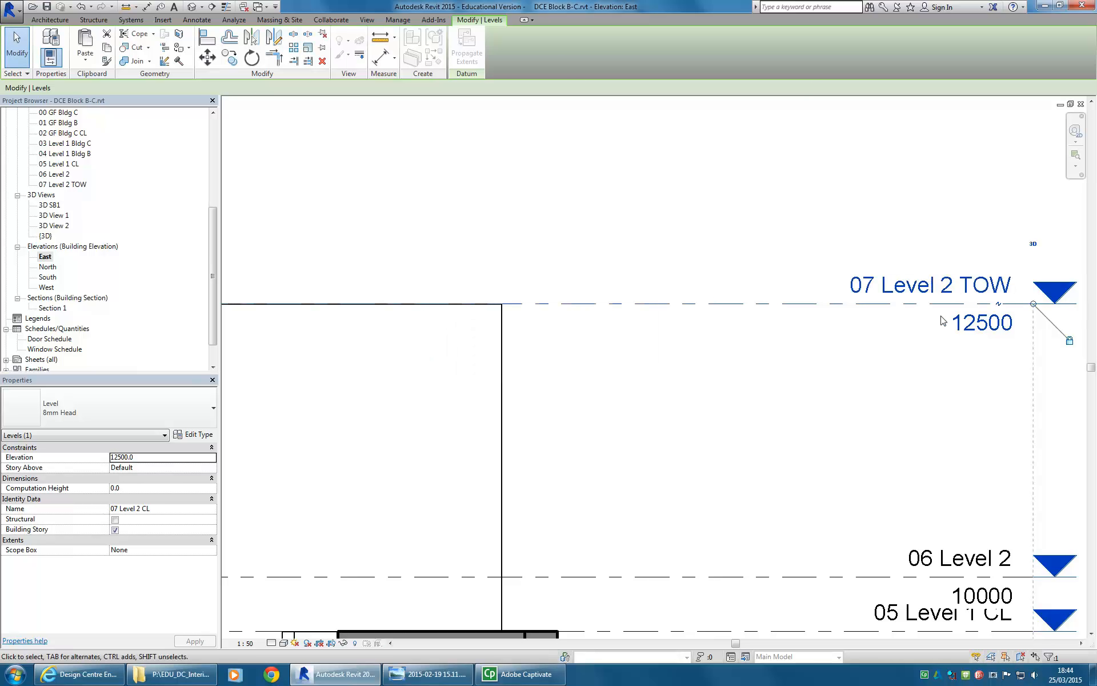
click(868, 353)
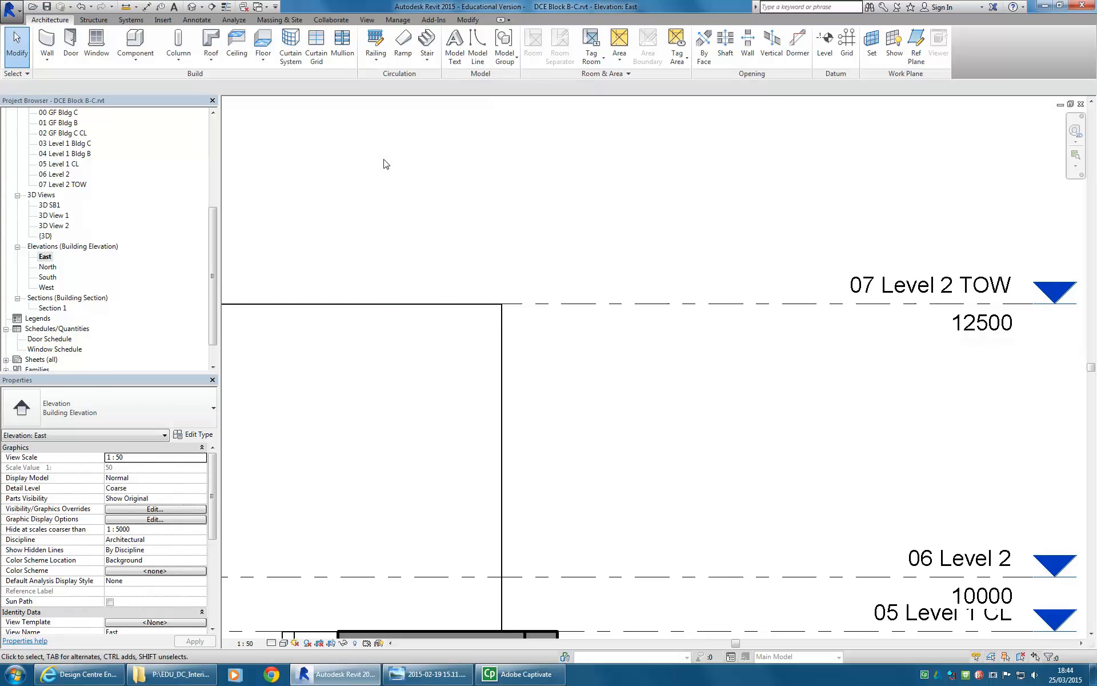
Step: Look through the roof creation options and examine the uppermost walls against the 07 Level 2 TOW level in the East elevation
click(211, 57)
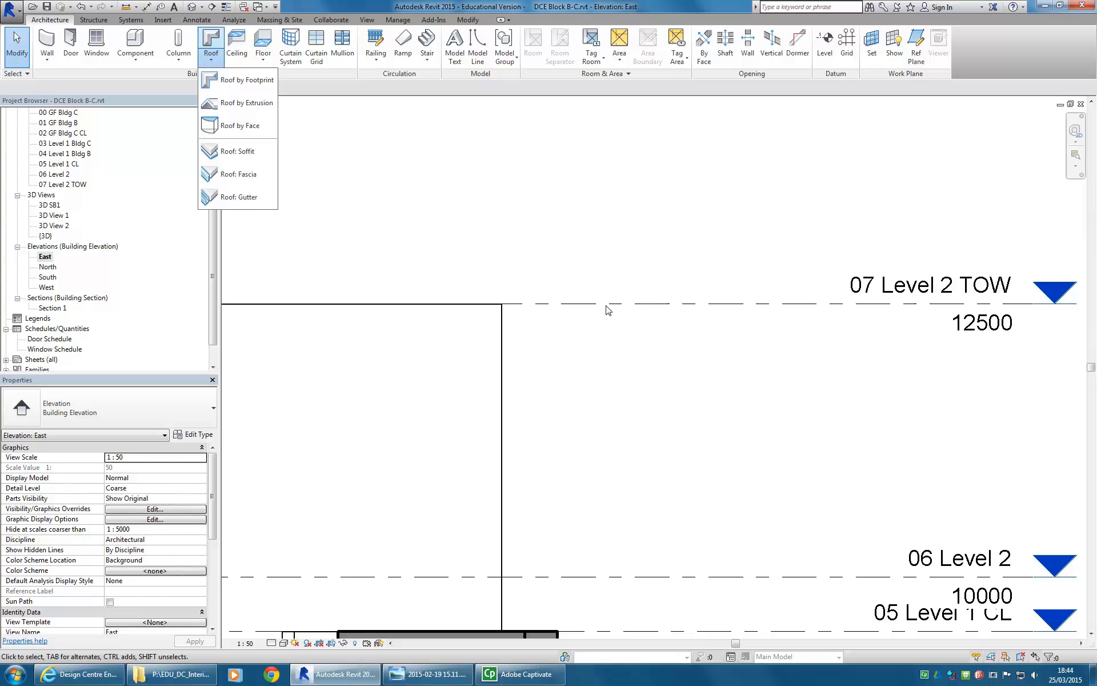
click(588, 242)
middle_drag(589, 246, 635, 287)
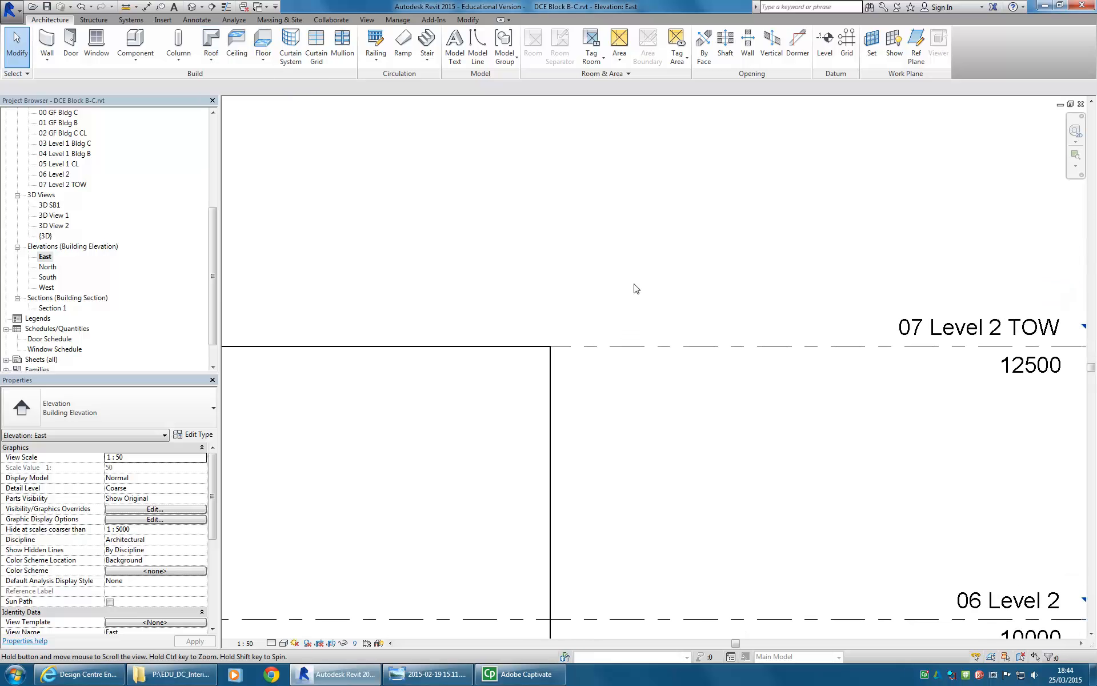
scroll(552, 301, down, 2)
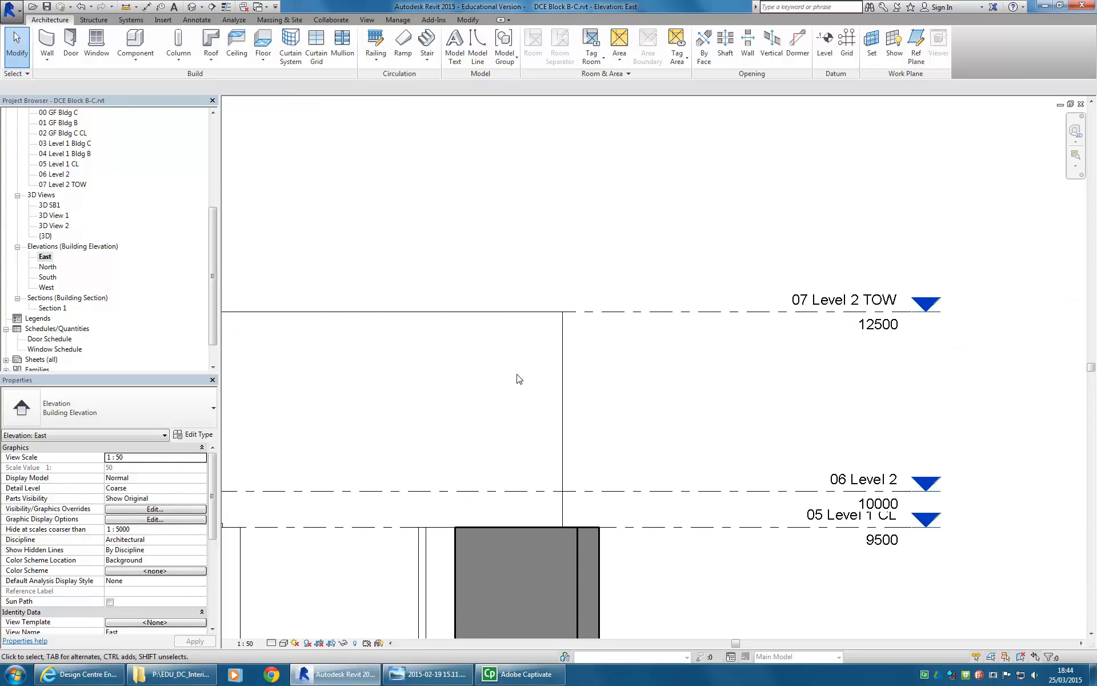
scroll(546, 334, up, 2)
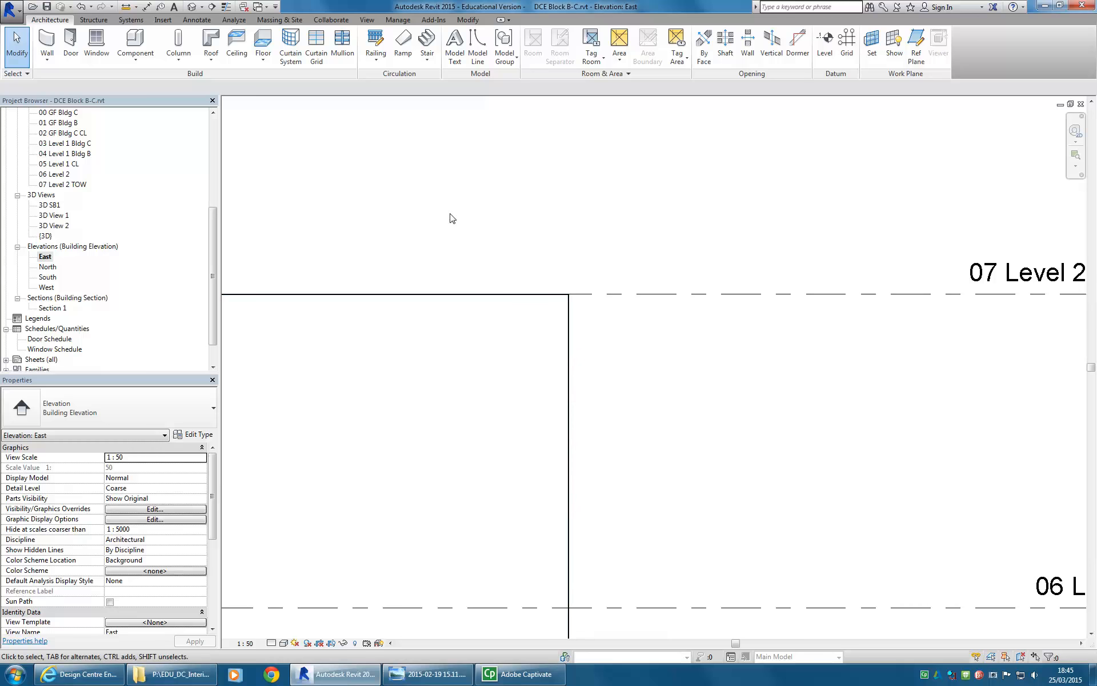
scroll(534, 280, down, 3)
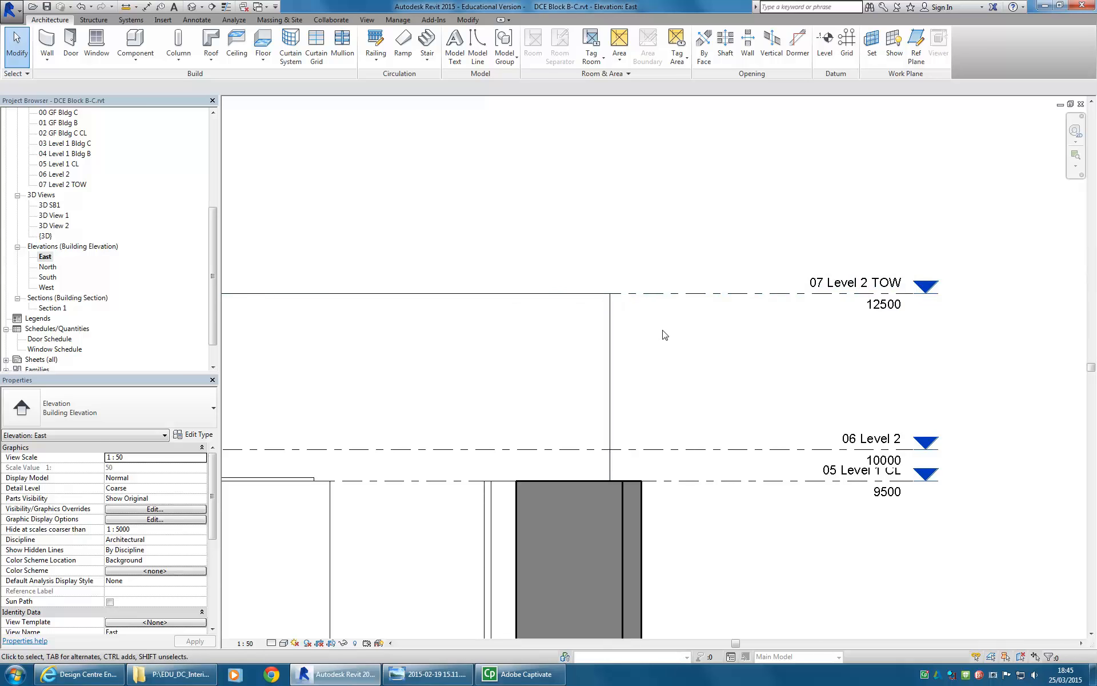
click(895, 284)
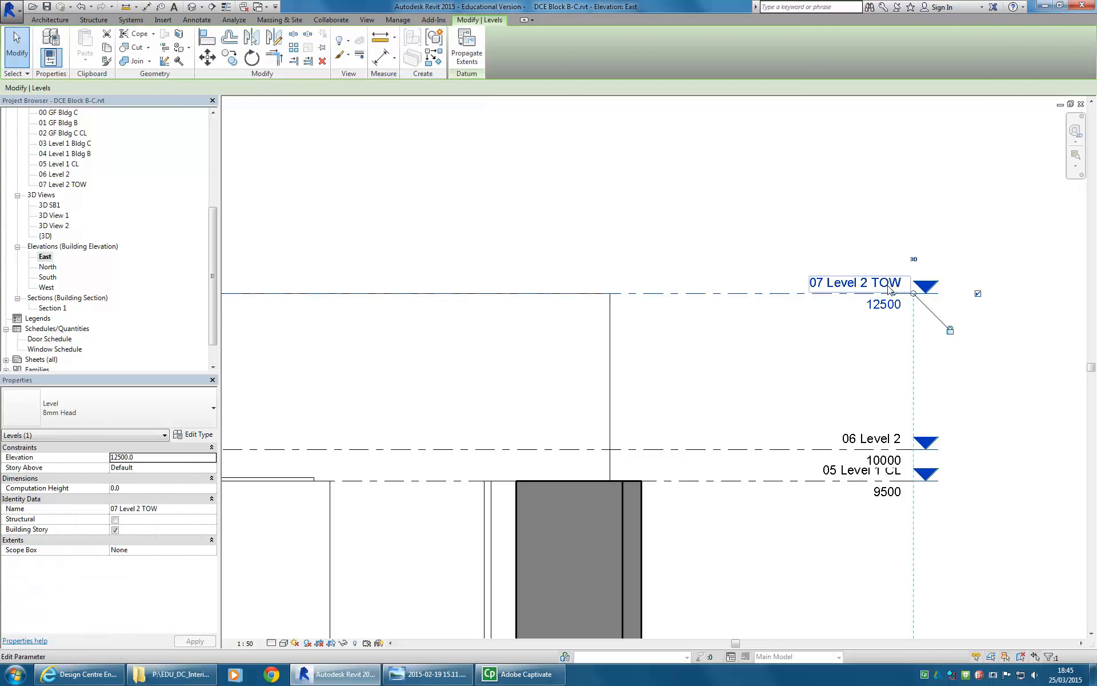
click(593, 204)
scroll(593, 206, down, 3)
middle_drag(593, 208, 686, 270)
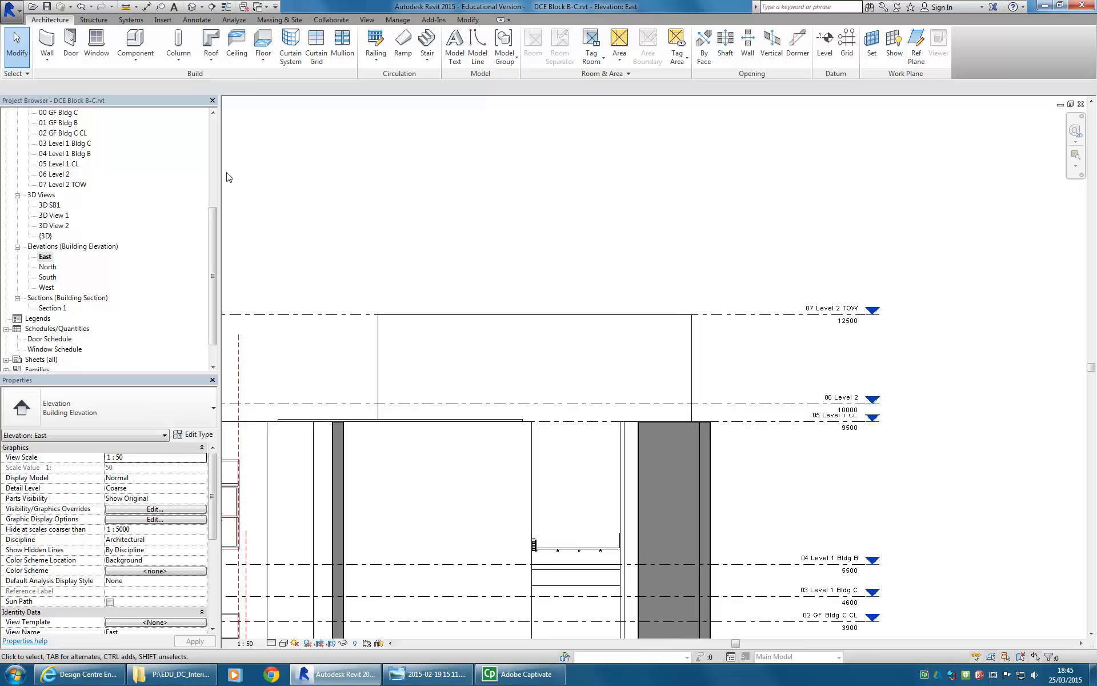
Step: Open the 07 Level 2 TOW floor plan and start a Roof by Footprint, dismissing the save reminder without saving
drag(214, 237, 209, 165)
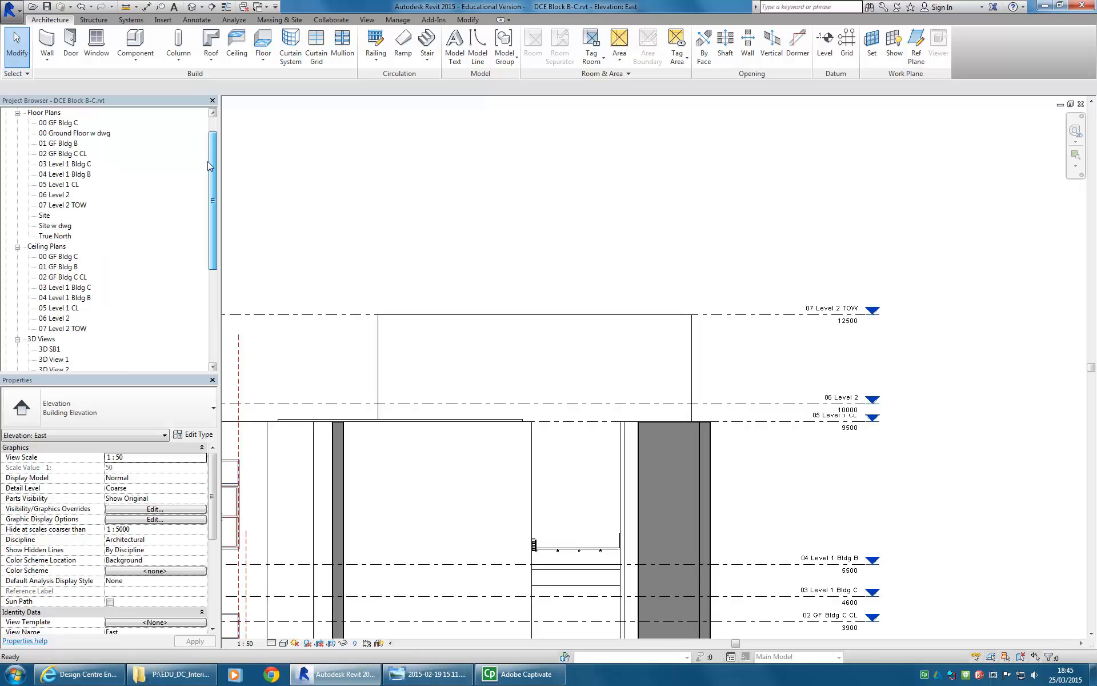
scroll(686, 258, up, 5)
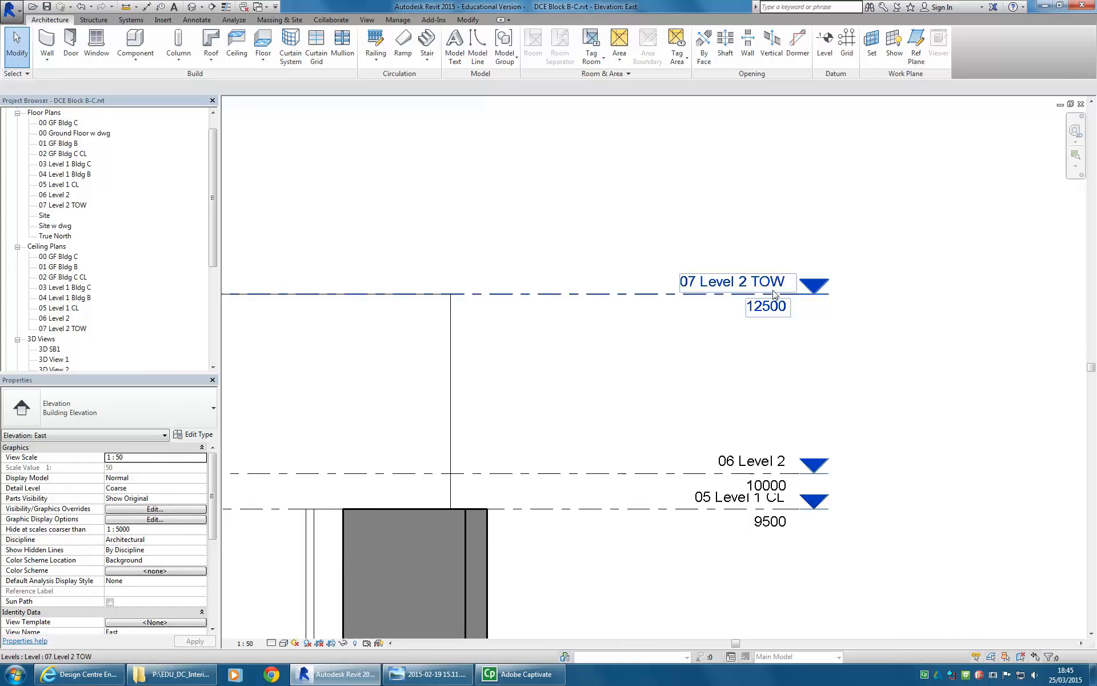
double_click(814, 289)
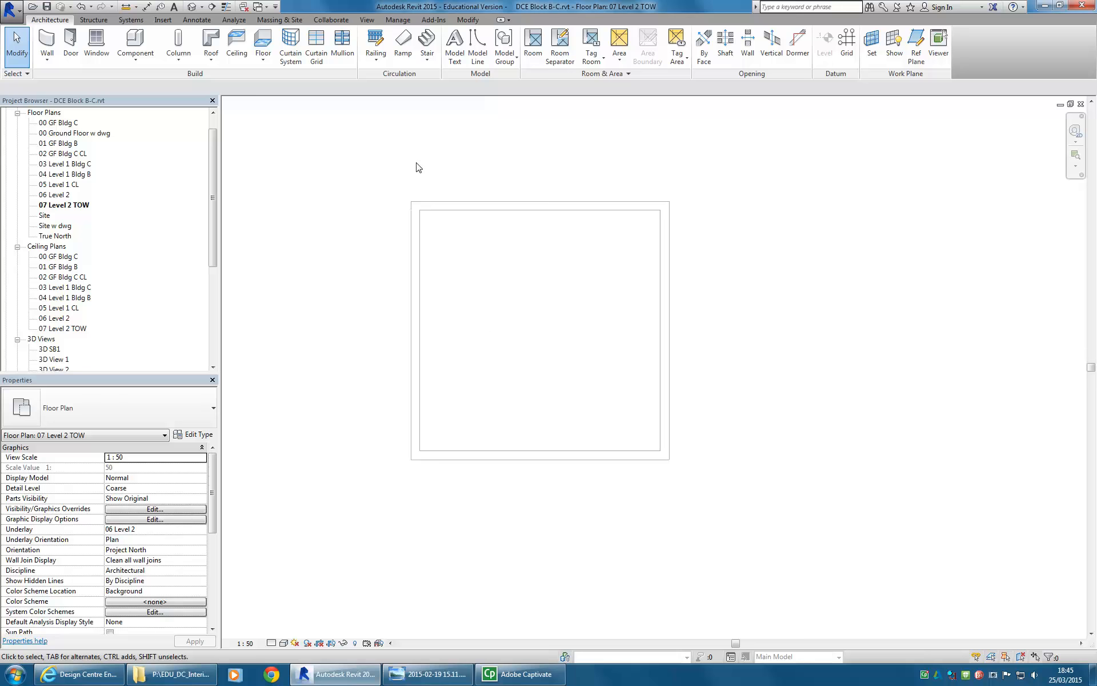
click(209, 62)
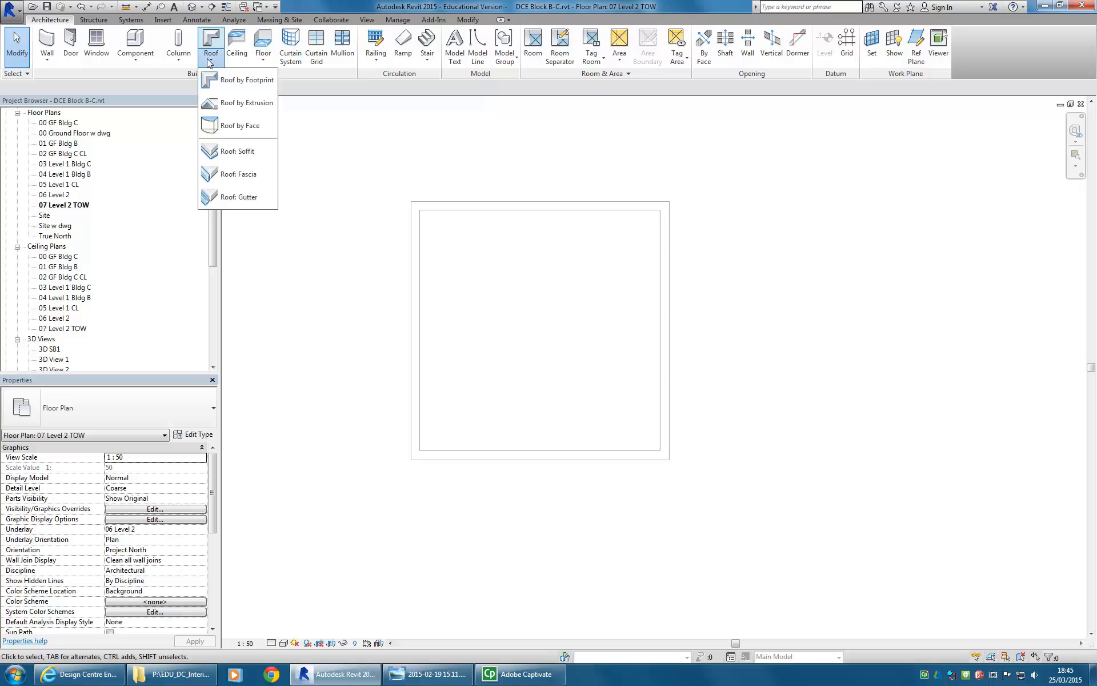
click(224, 84)
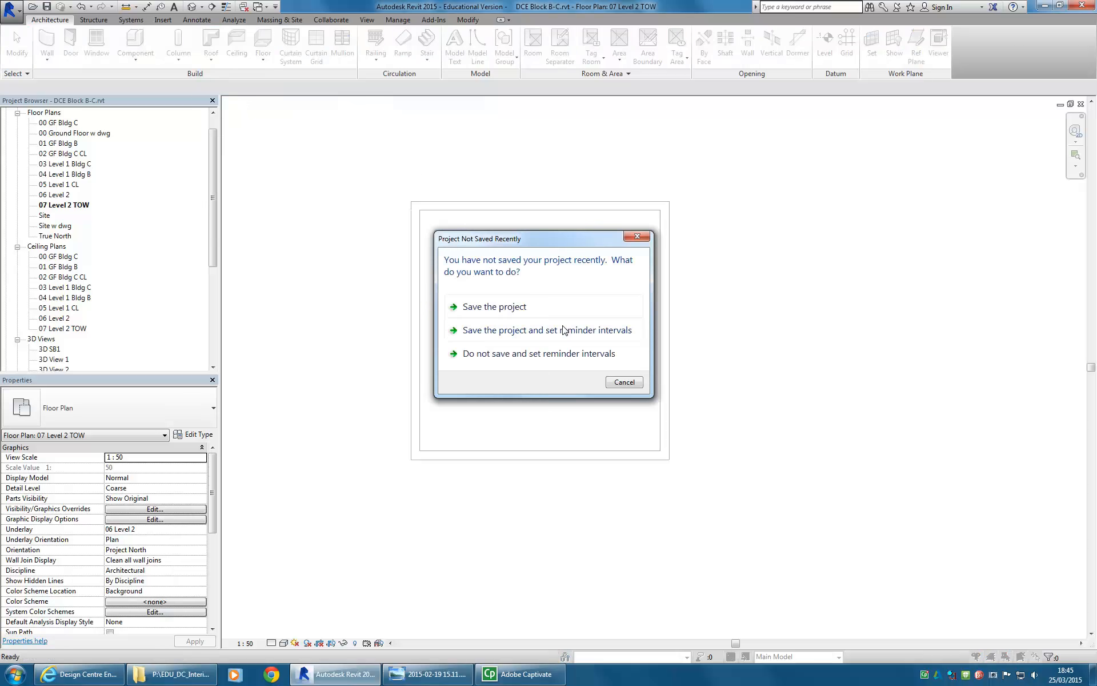
click(625, 382)
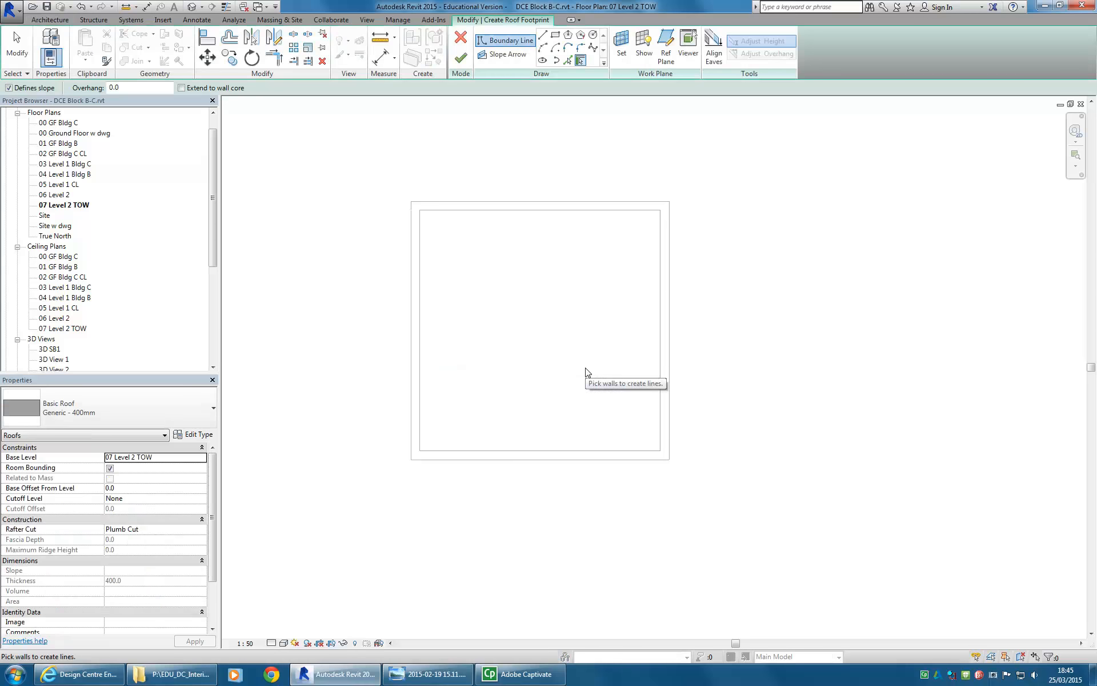
Step: Switch to the building photo to examine the roof's eaves up close, and return to the Revit roof sketch
click(429, 674)
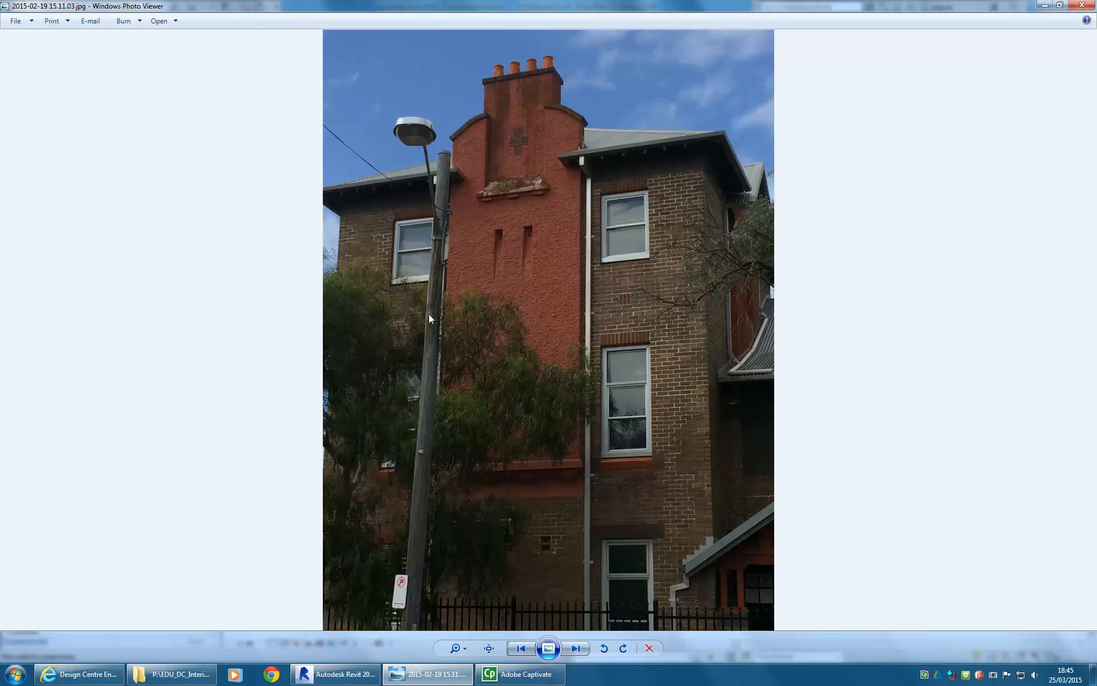
scroll(710, 180, up, 4)
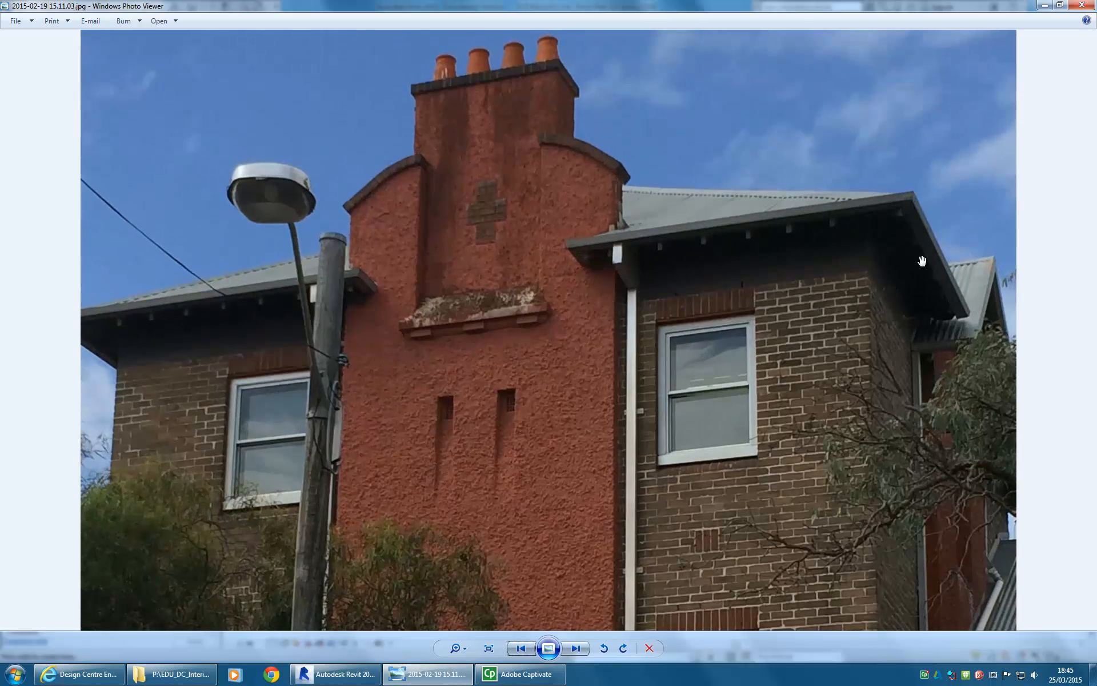
scroll(933, 259, down, 4)
click(1044, 6)
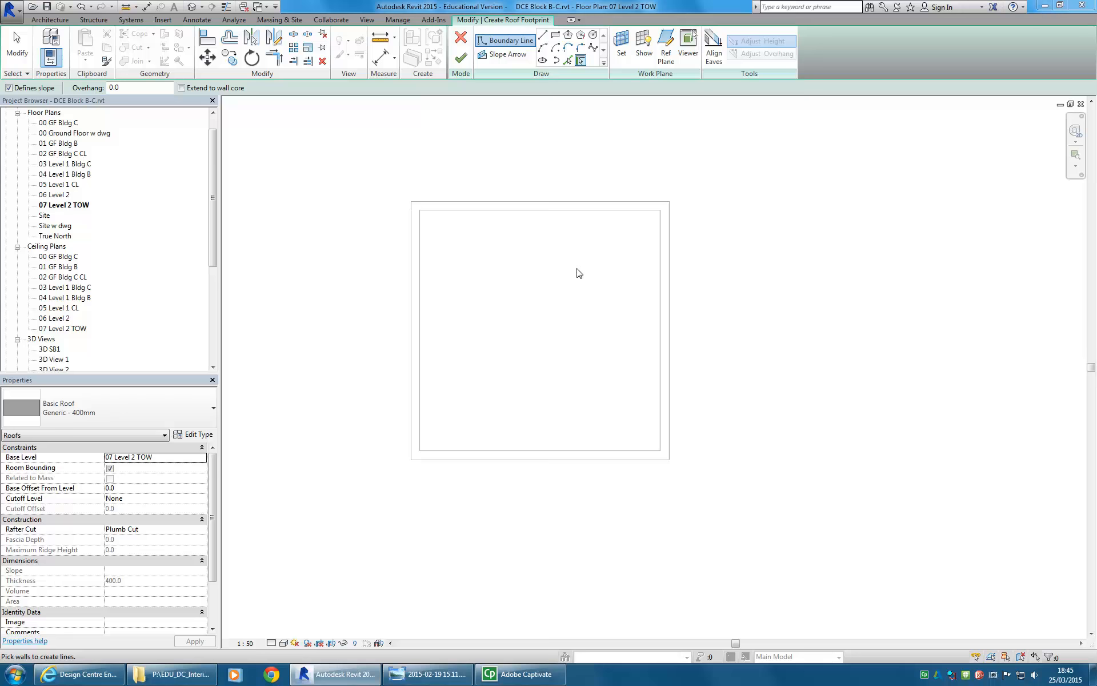
Step: Open the 00 Ground Floor w dwg plan at the corner of the square block where the drawing's roof outline runs outside the walls
double_click(66, 133)
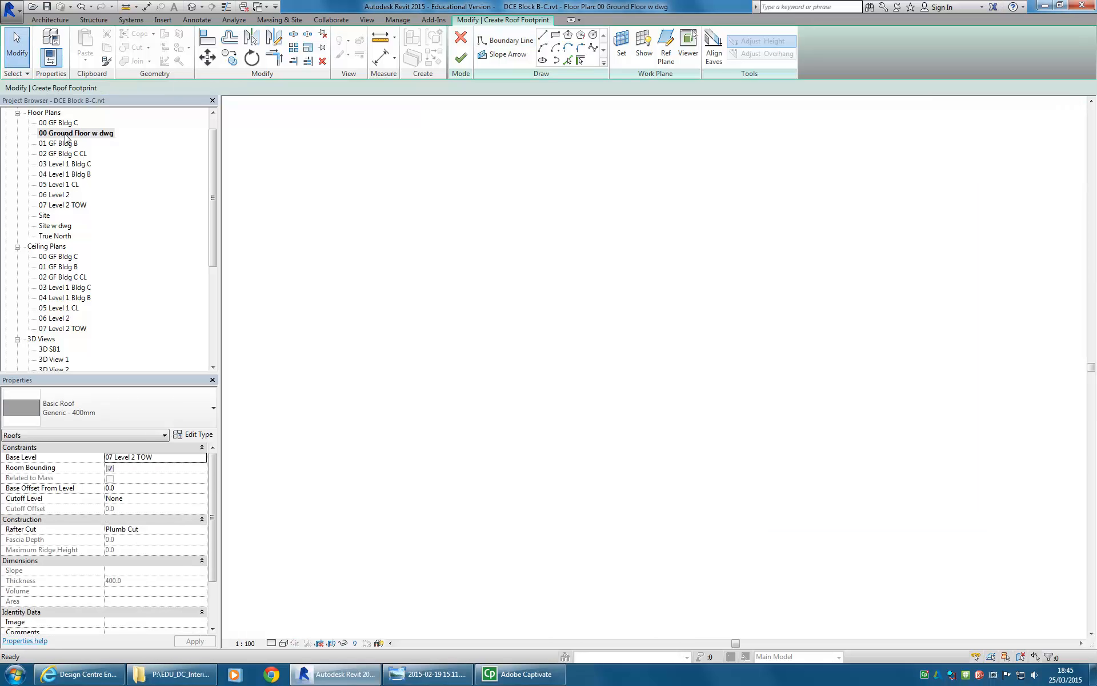
scroll(382, 220, up, 2)
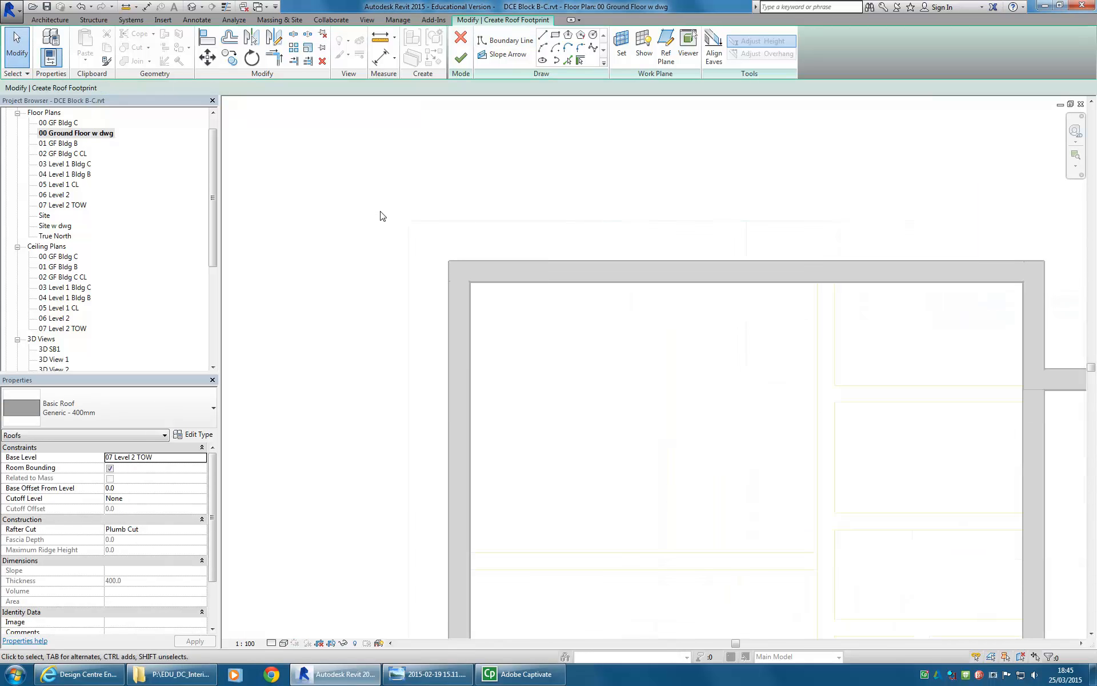
middle_drag(538, 330, 585, 406)
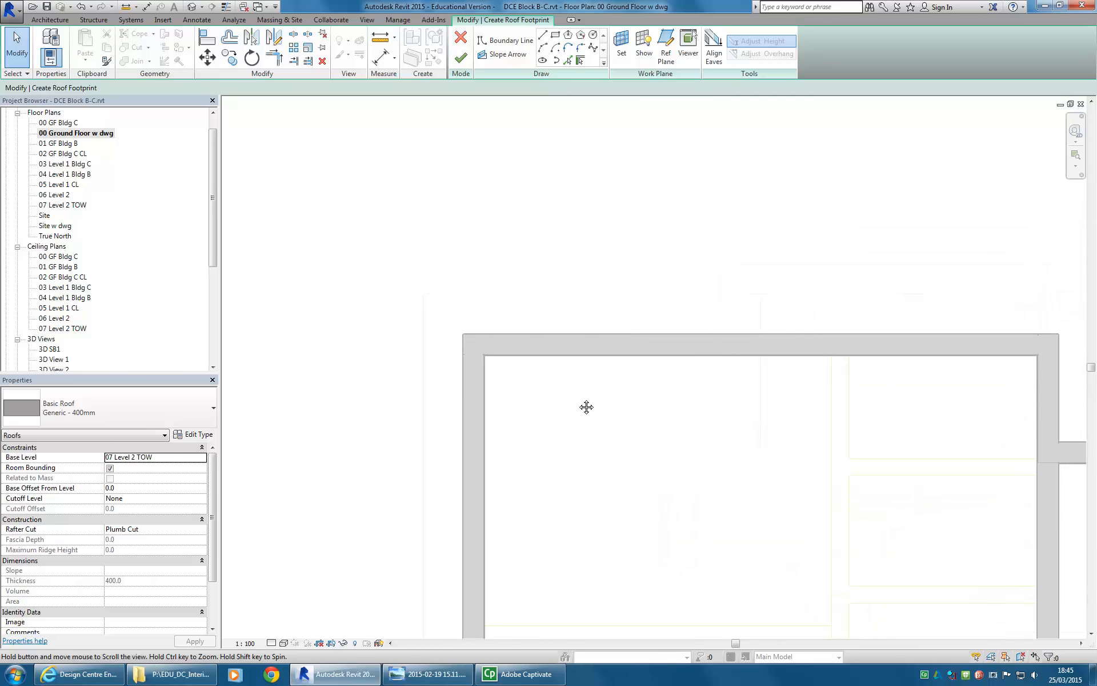
scroll(471, 335, up, 2)
scroll(490, 318, up, 4)
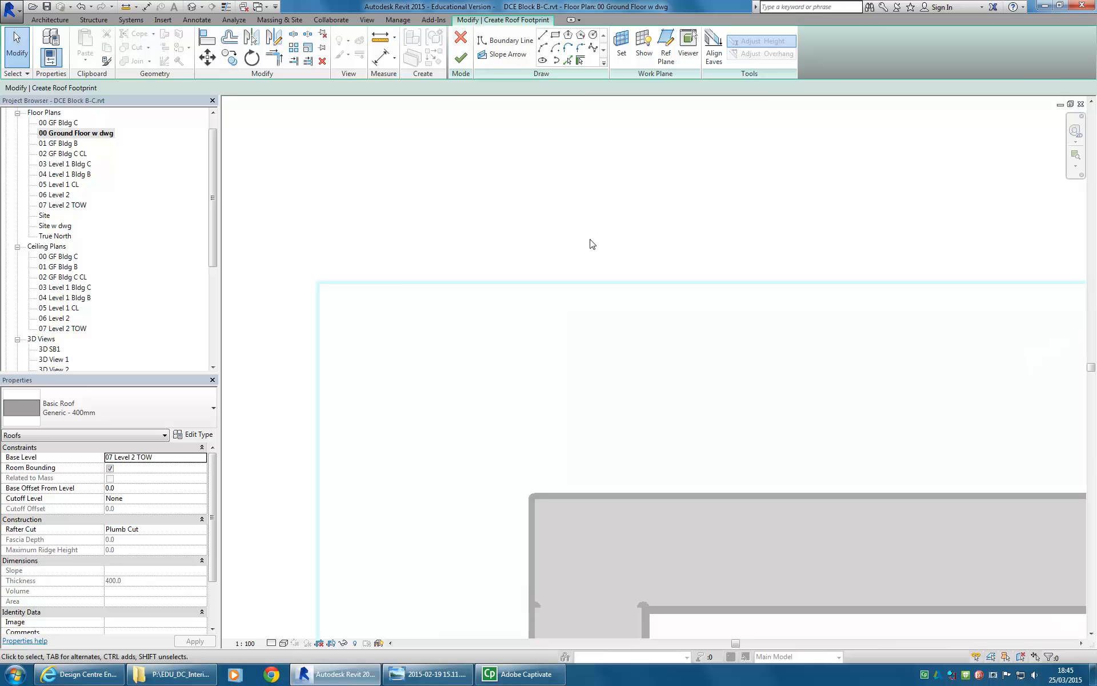
Step: Measure the eaves overhang from the imported drawing's roof outline to the outer wall face, and end the measuring
click(381, 37)
click(612, 282)
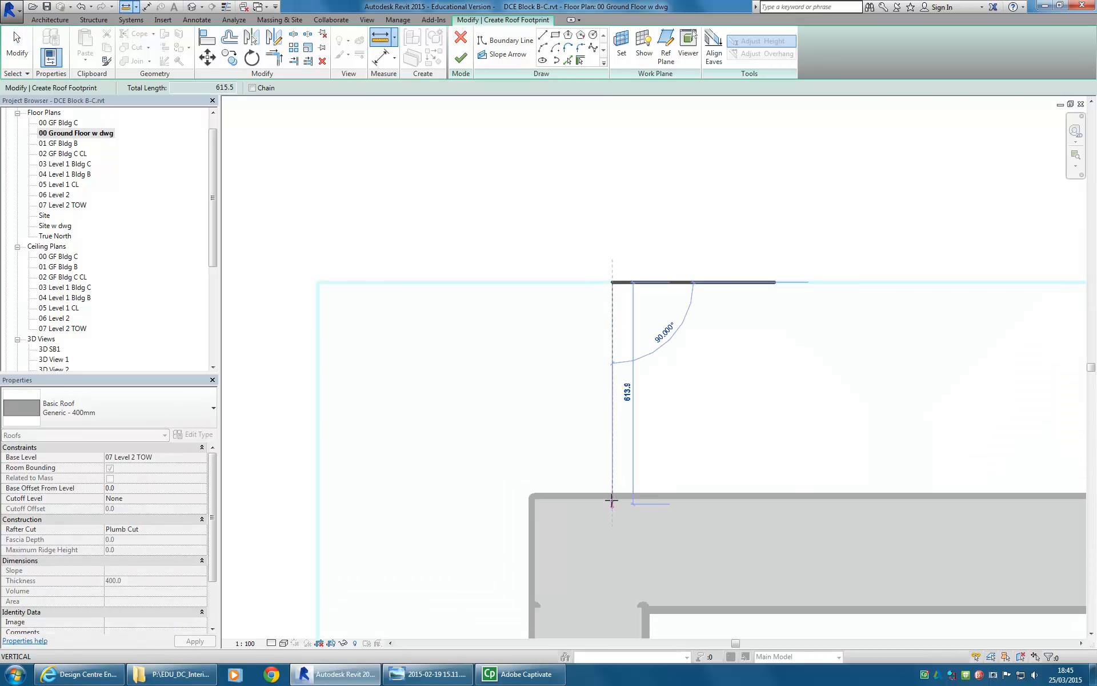
click(612, 499)
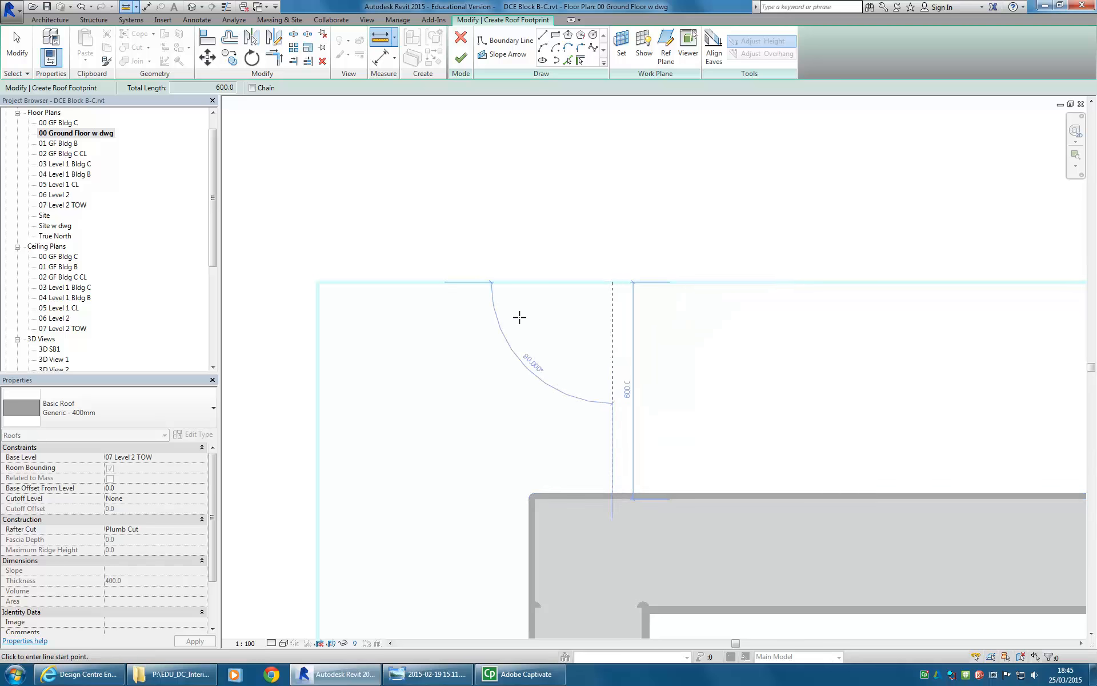
scroll(520, 314, down, 8)
middle_drag(536, 283, 544, 346)
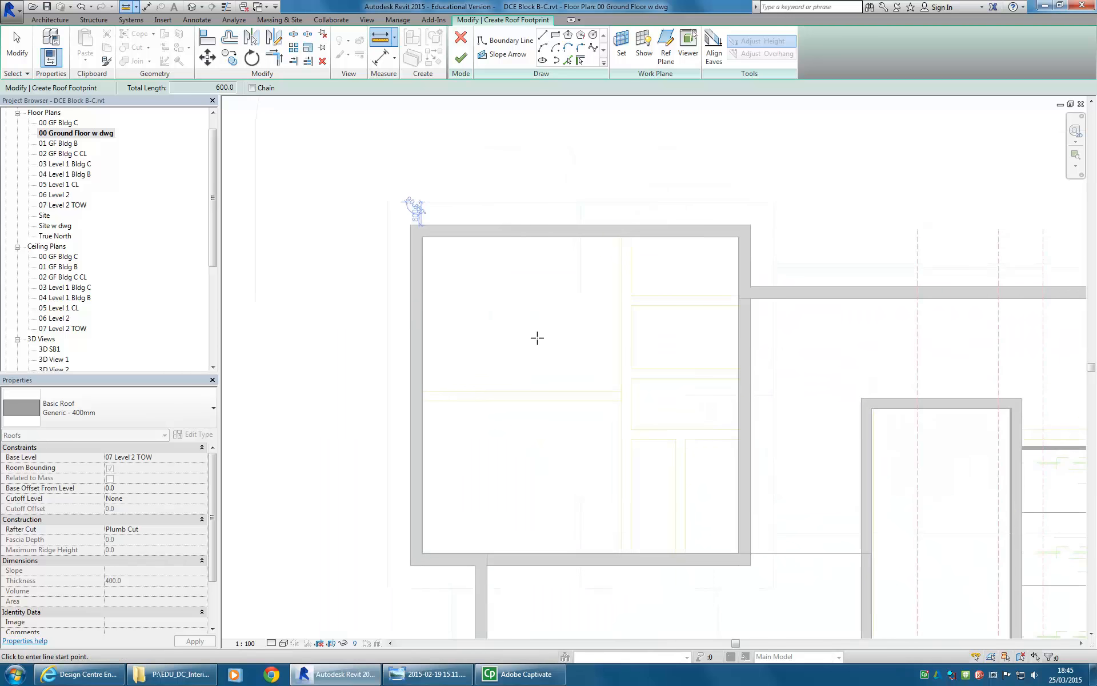
right_click(472, 169)
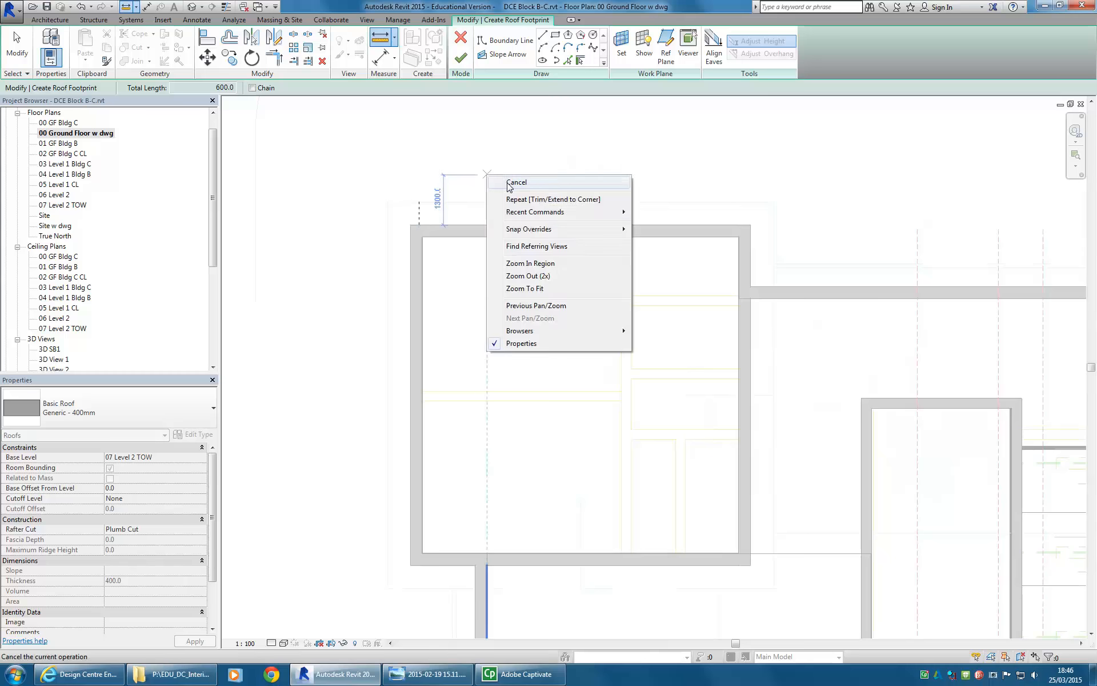
click(492, 175)
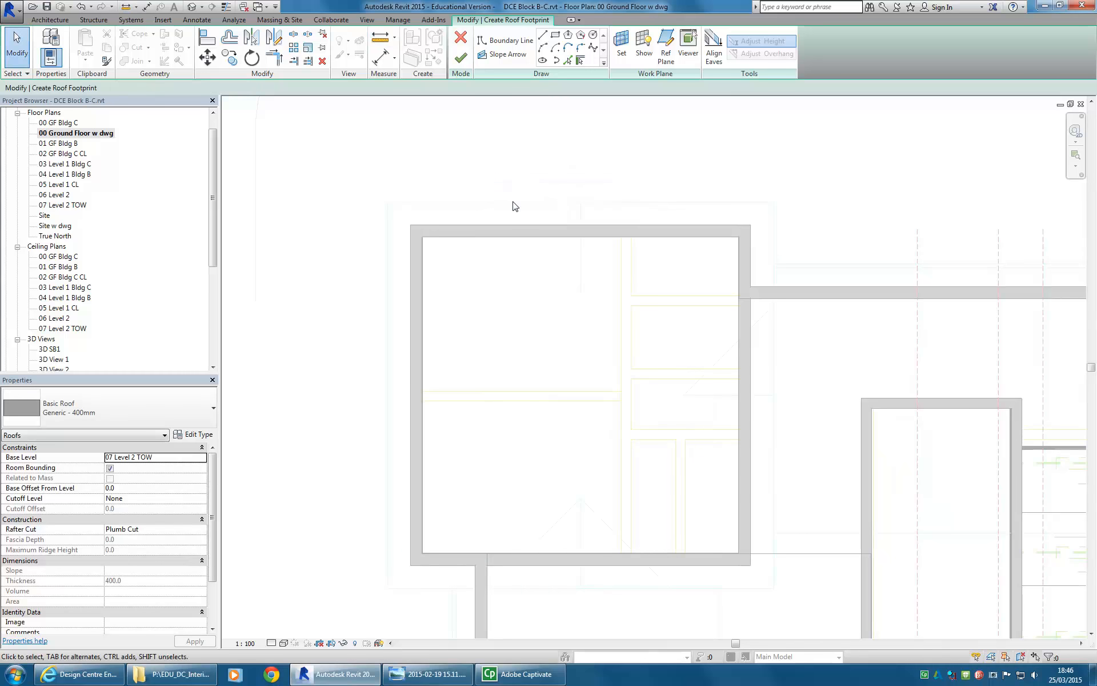
Step: Create the roof boundary from the square block's four walls with a slope-defining 600 mm overhang, and end the wall picking
click(569, 60)
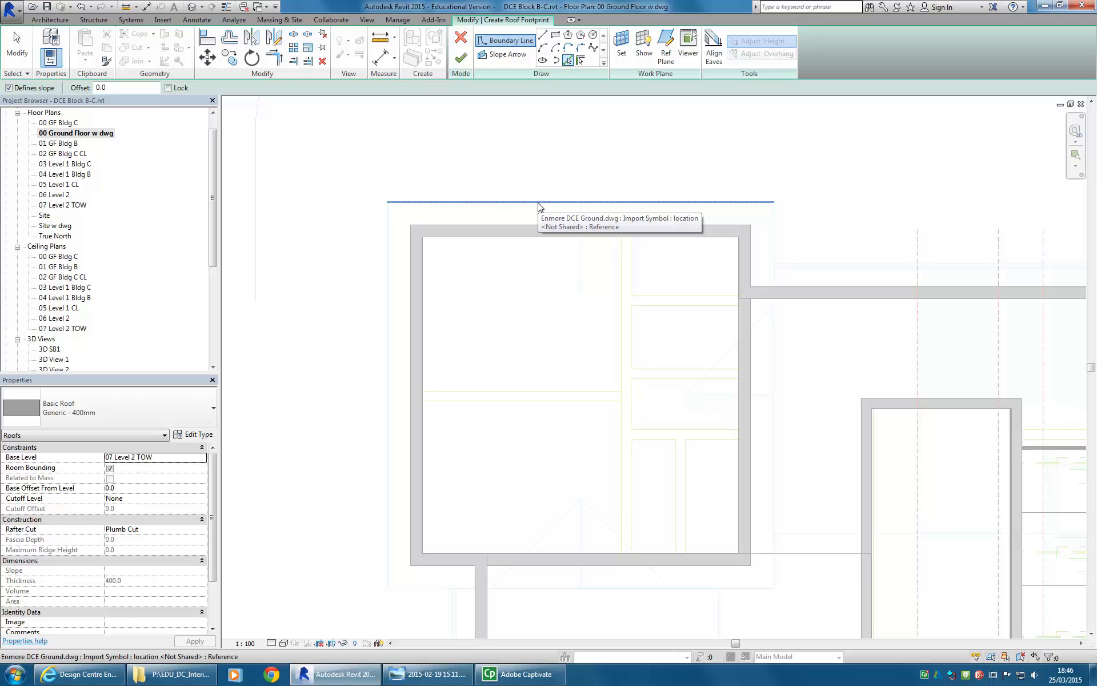
click(581, 60)
click(569, 61)
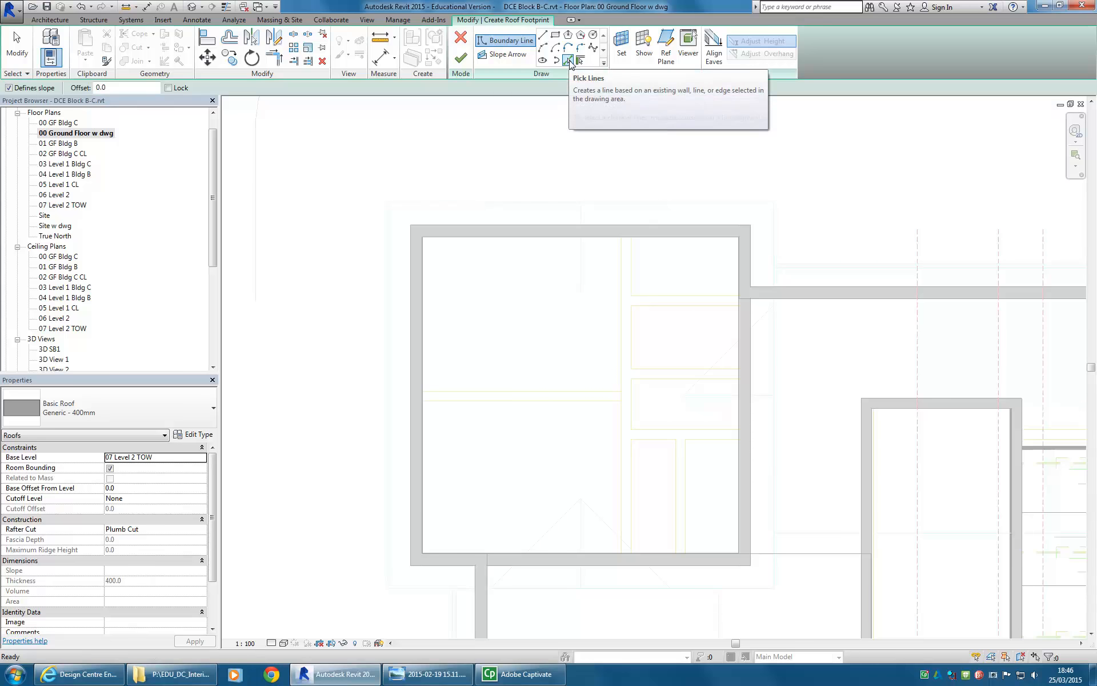
click(582, 61)
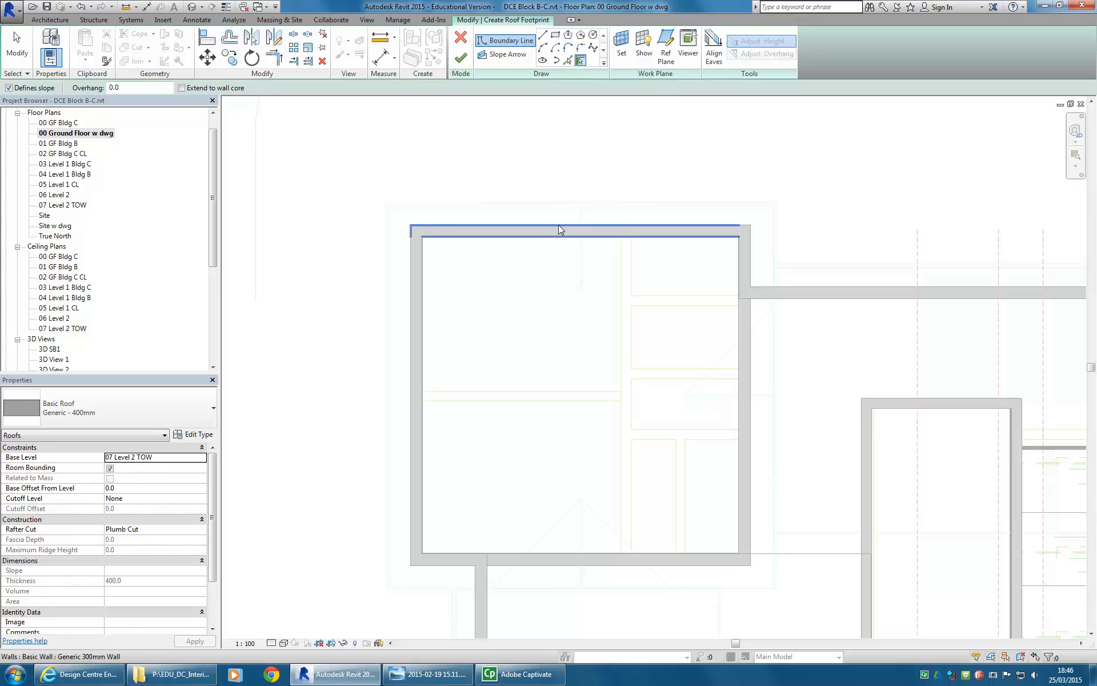
drag(149, 86, 70, 92)
text(60)
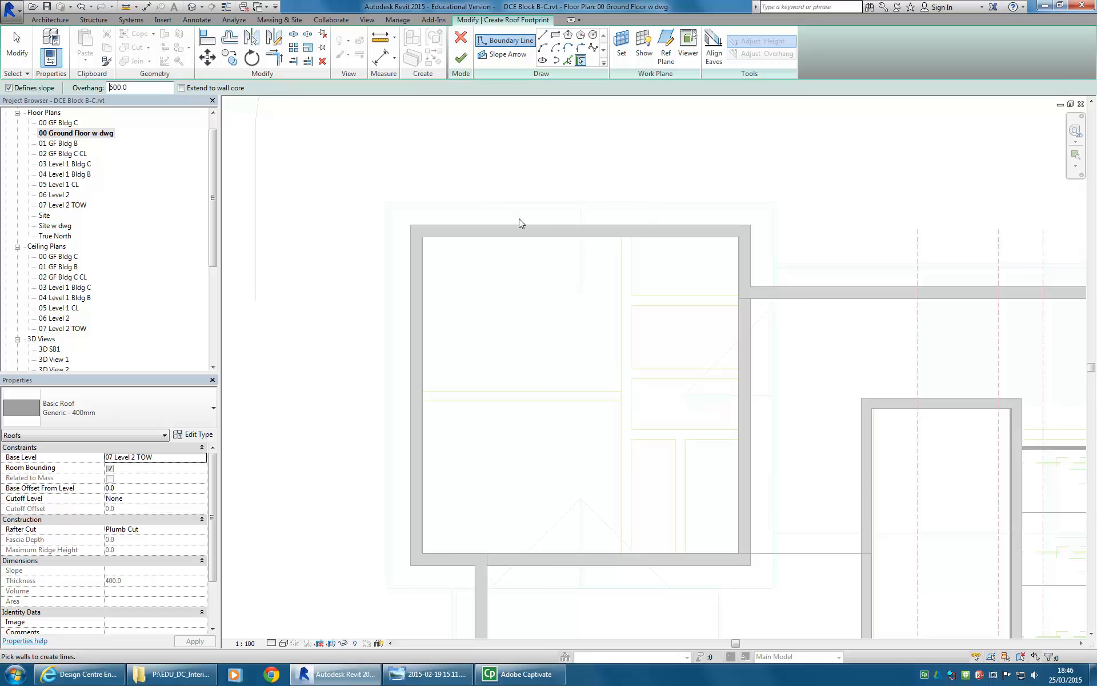
click(518, 224)
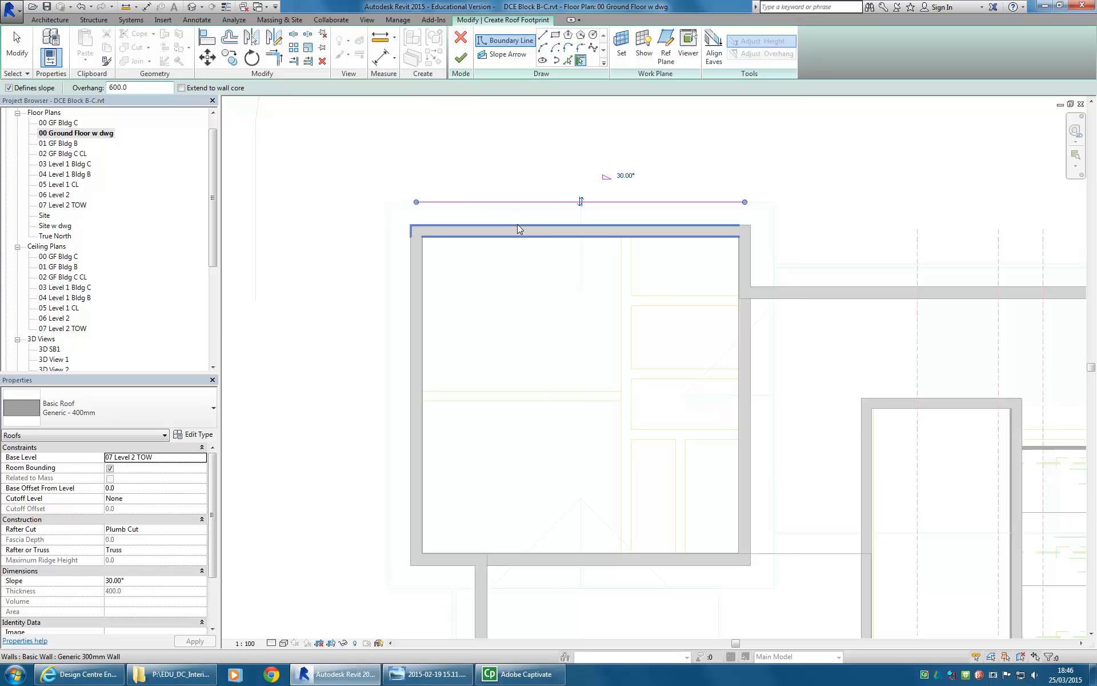
click(411, 371)
click(748, 407)
click(632, 571)
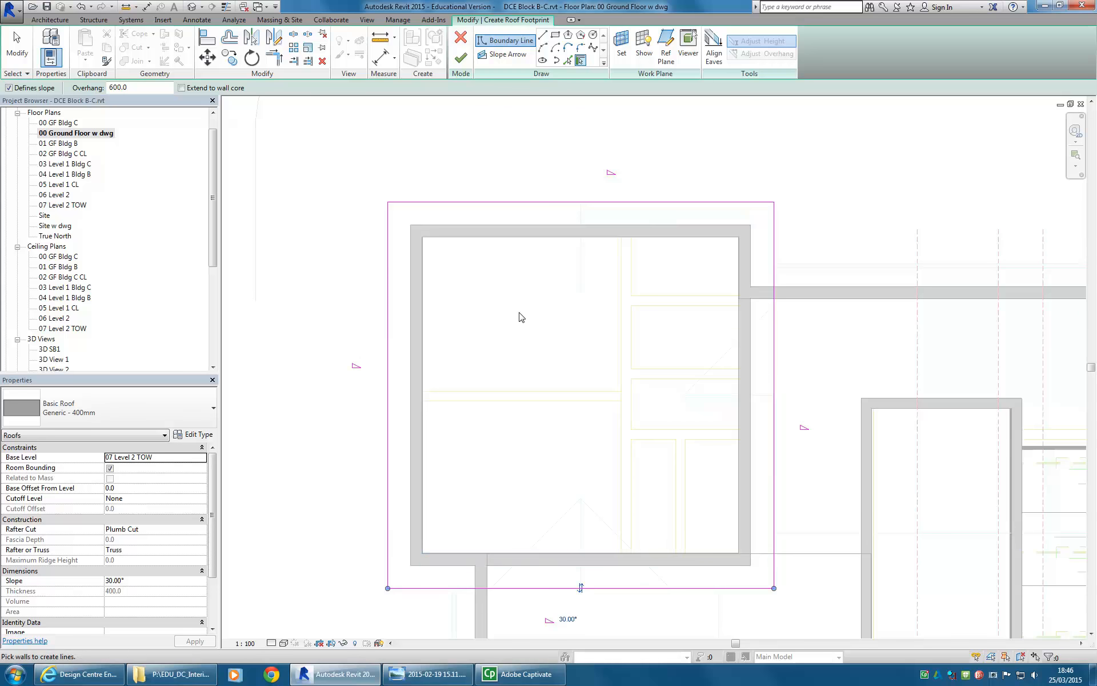
right_click(533, 314)
click(540, 322)
Step: Select one boundary line to check its slope, compare it with the roof pitch in the building photo, and return to Revit
scroll(550, 331, down, 2)
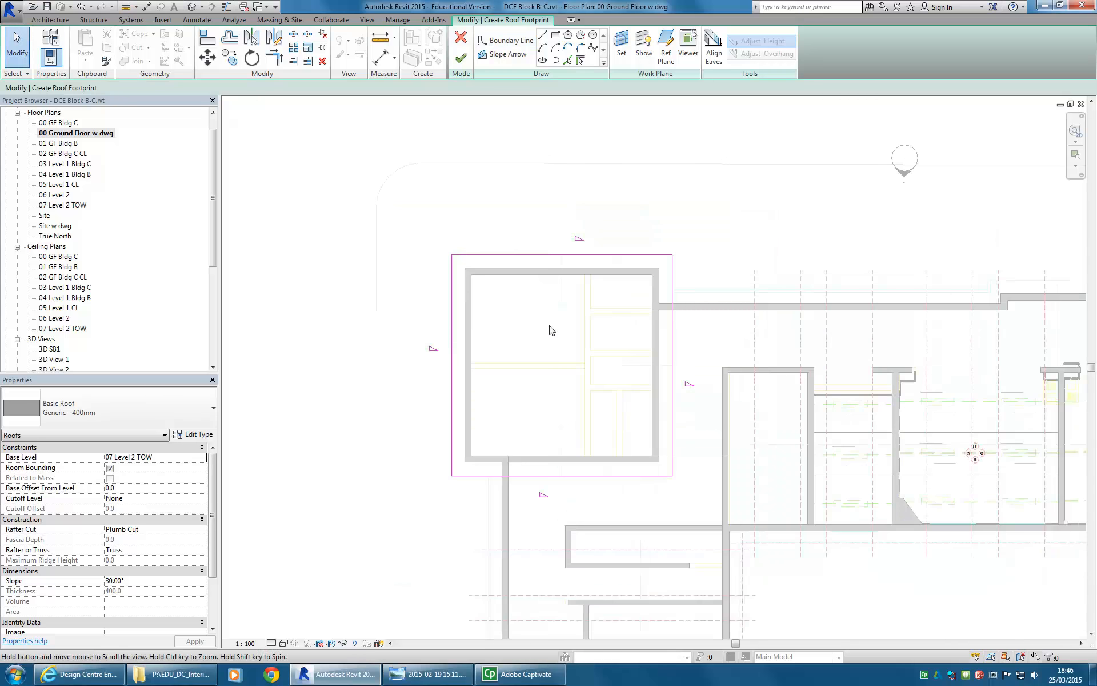
click(513, 265)
middle_drag(555, 309, 572, 285)
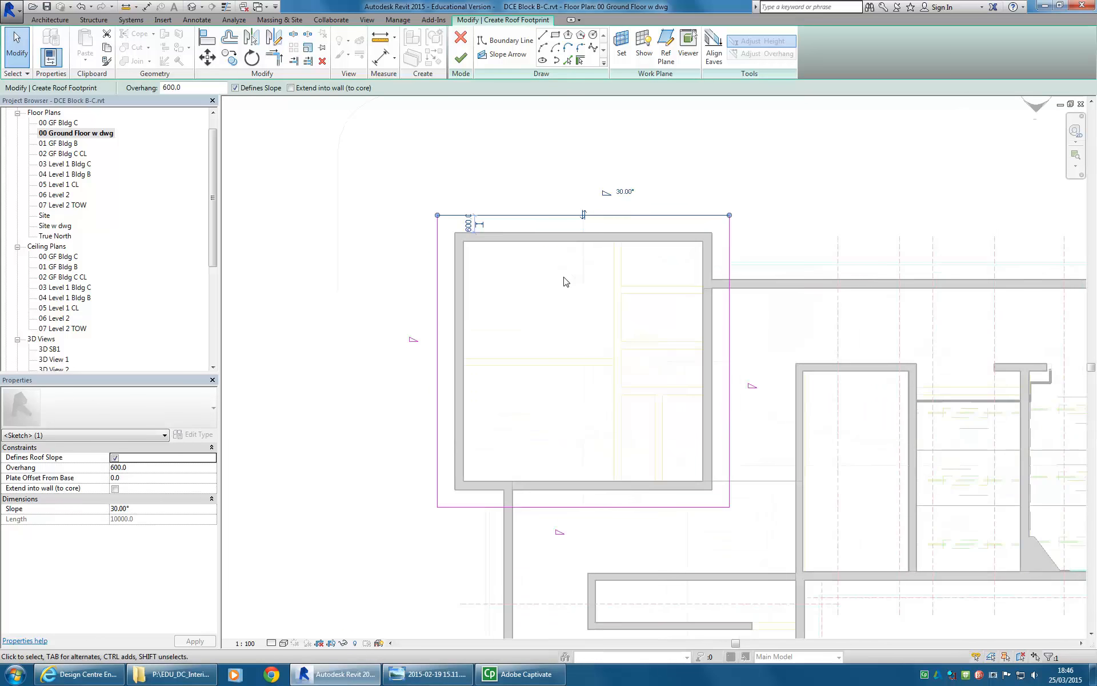
click(429, 674)
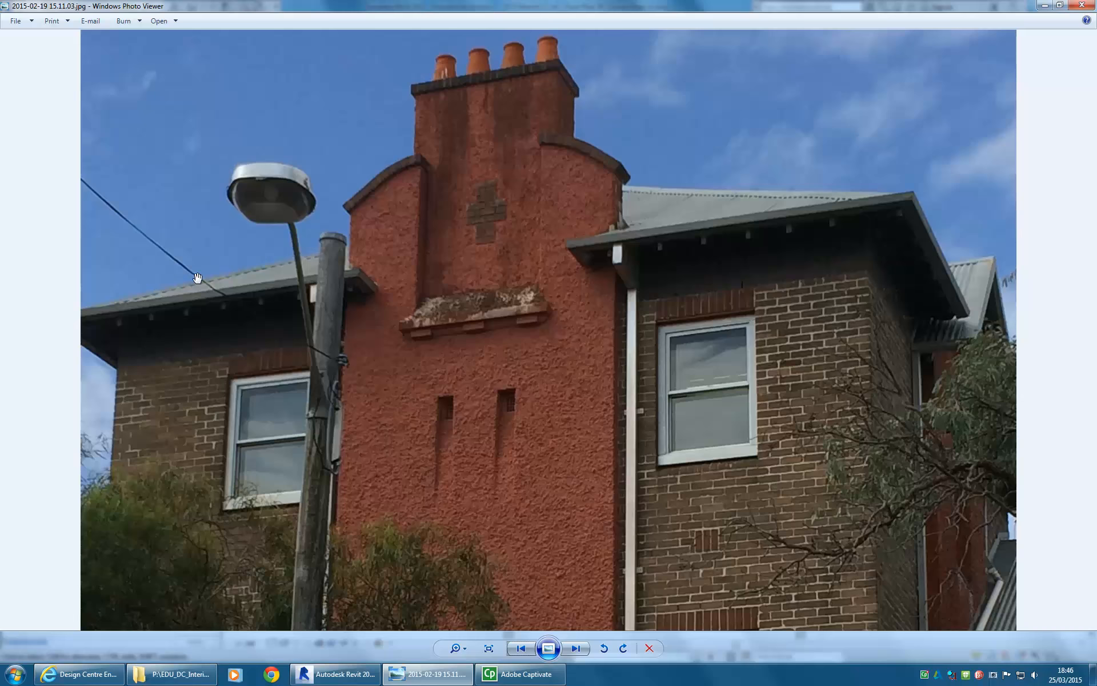
scroll(794, 326, down, 5)
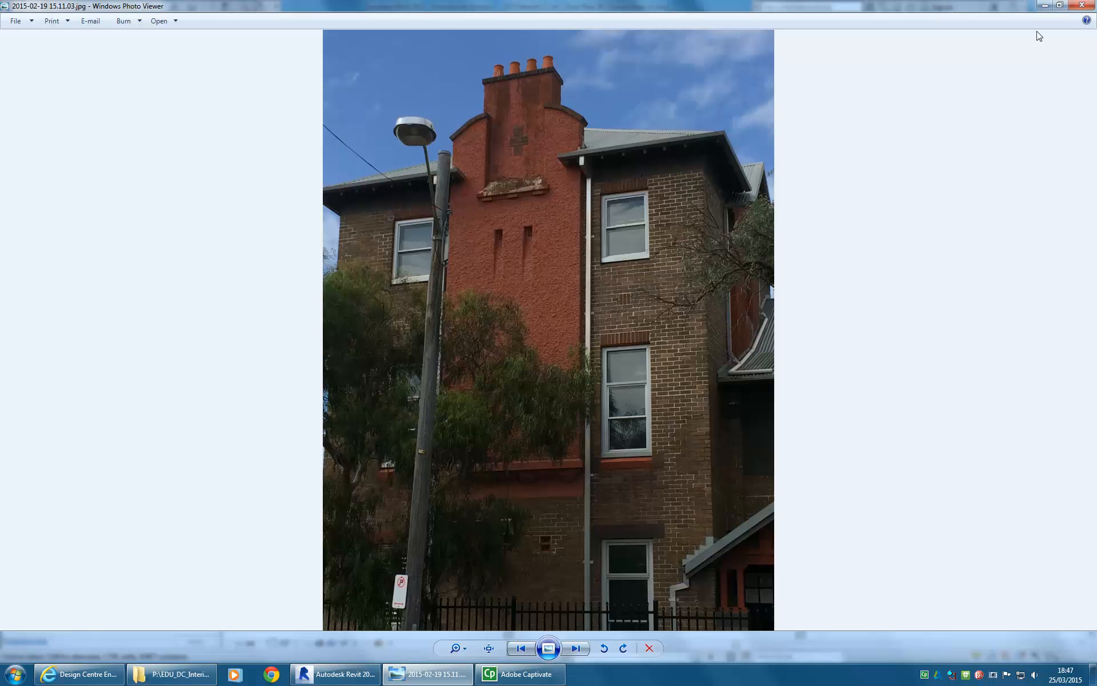
click(1044, 5)
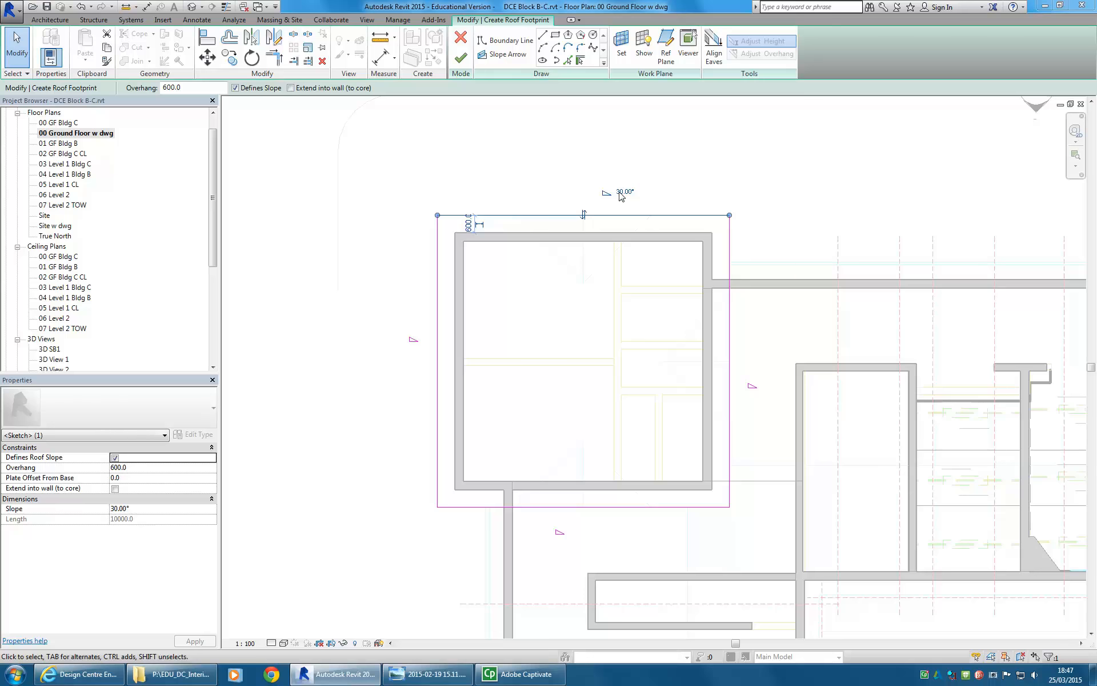
Step: Set the slope of all four roof boundary lines to 32.5° and finish the roof footprint
click(507, 164)
scroll(507, 164, up, 1)
drag(380, 171, 834, 625)
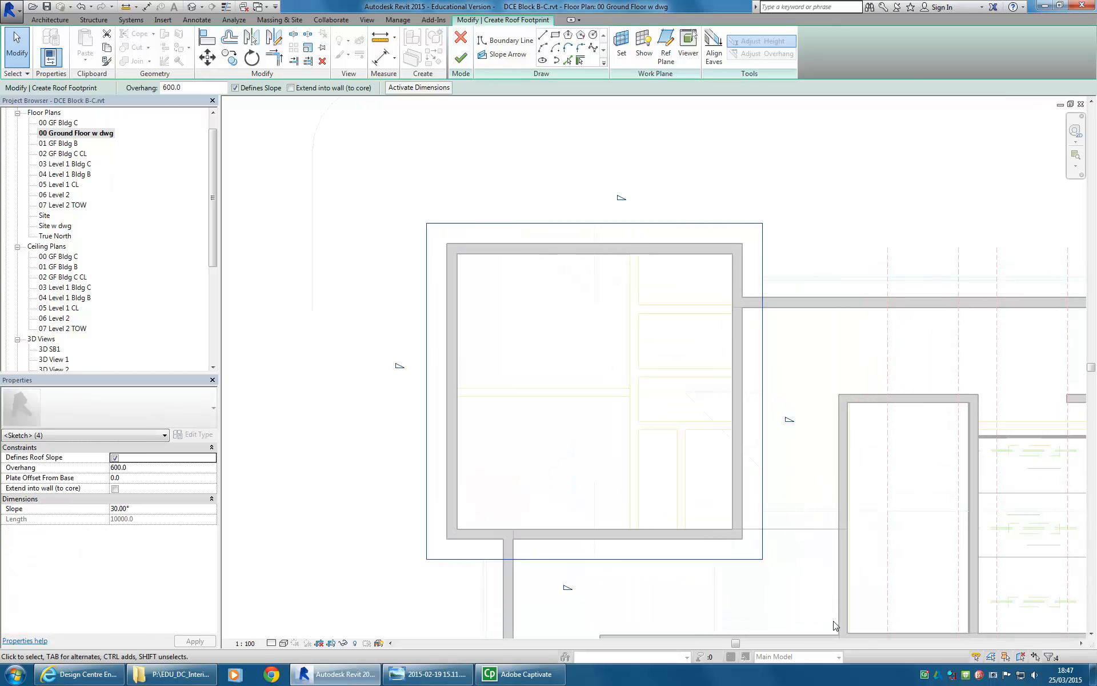
click(144, 509)
text(32.)
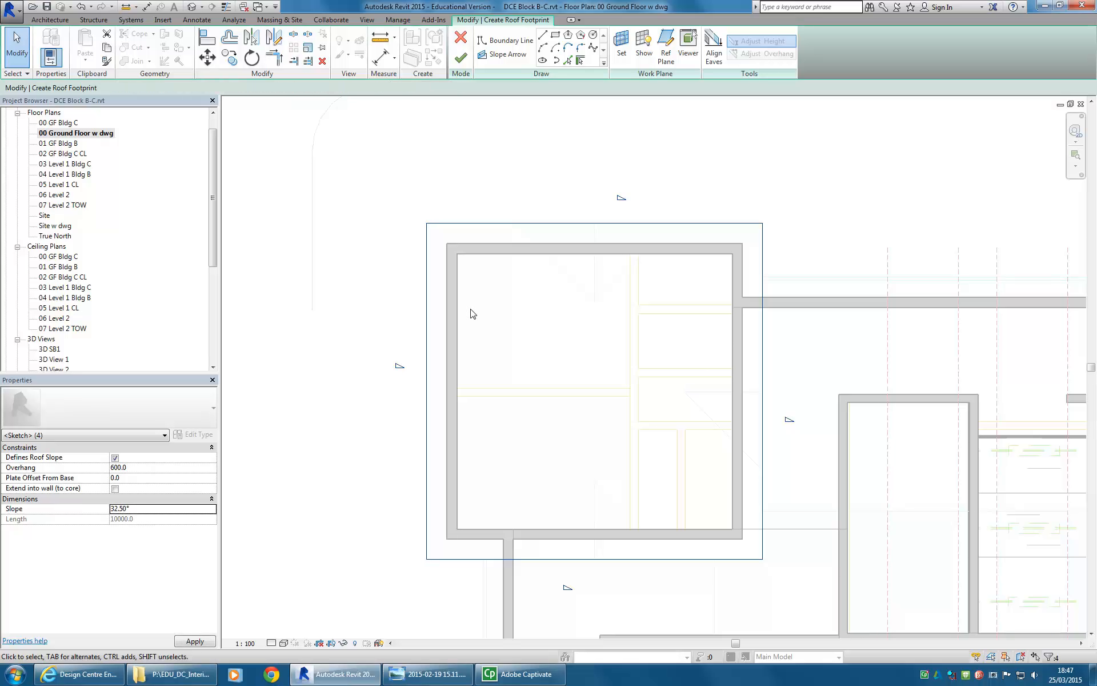
click(567, 315)
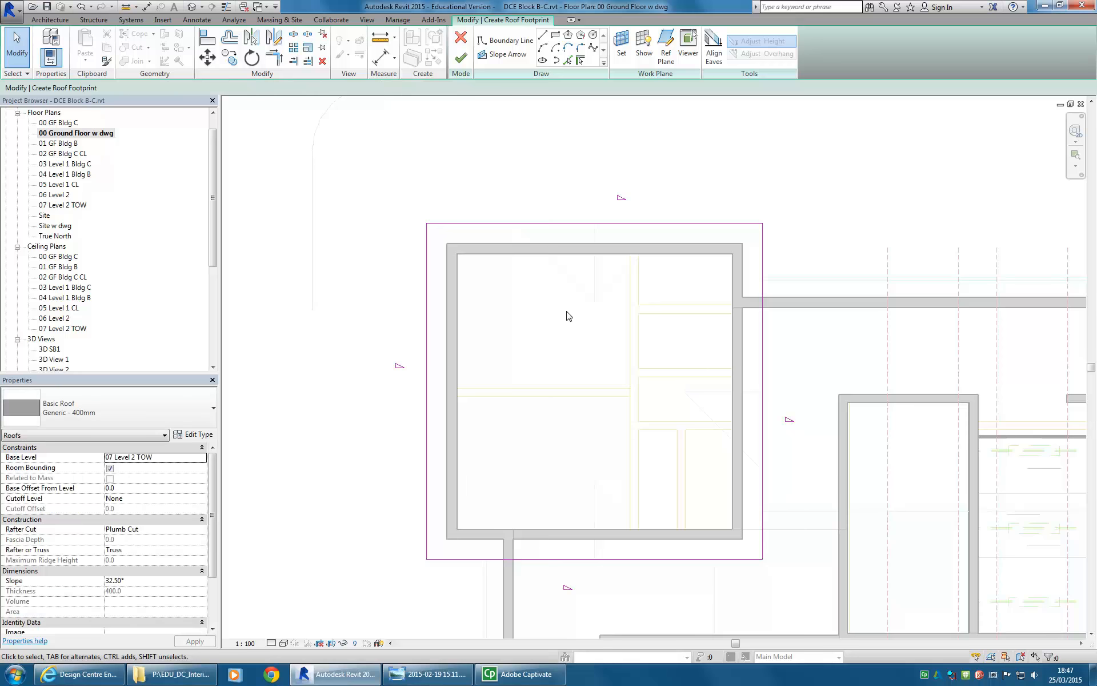
click(461, 57)
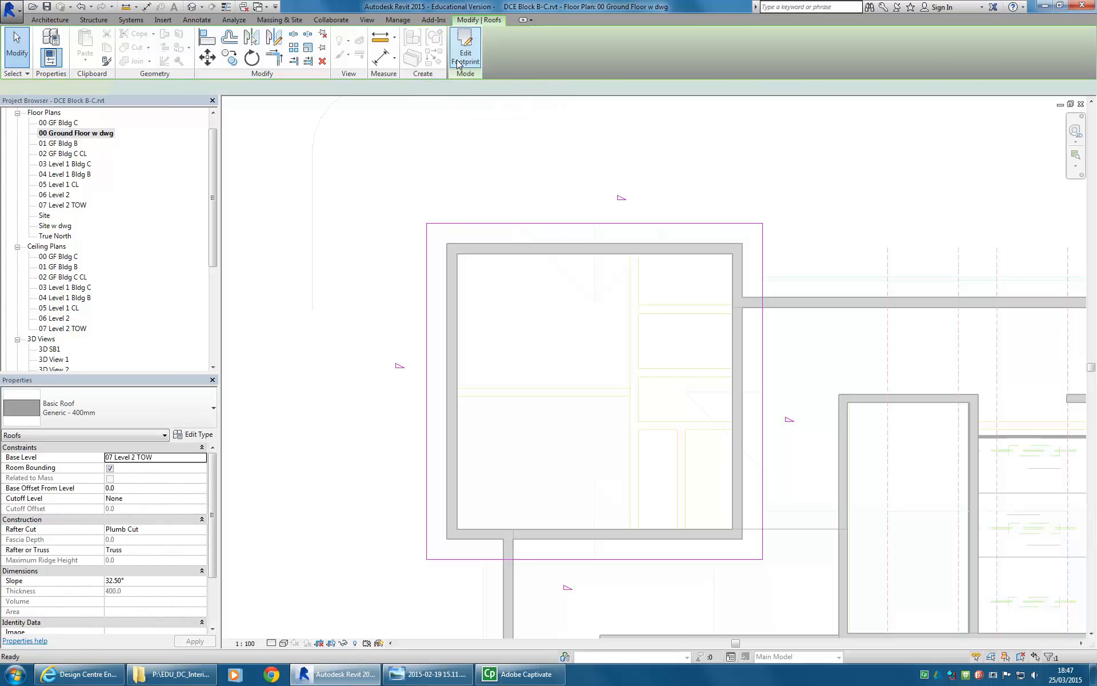
Step: Open the East elevation and examine where the roof's eaves meet the wall top at 07 Level 2 TOW
drag(213, 252, 213, 335)
double_click(45, 236)
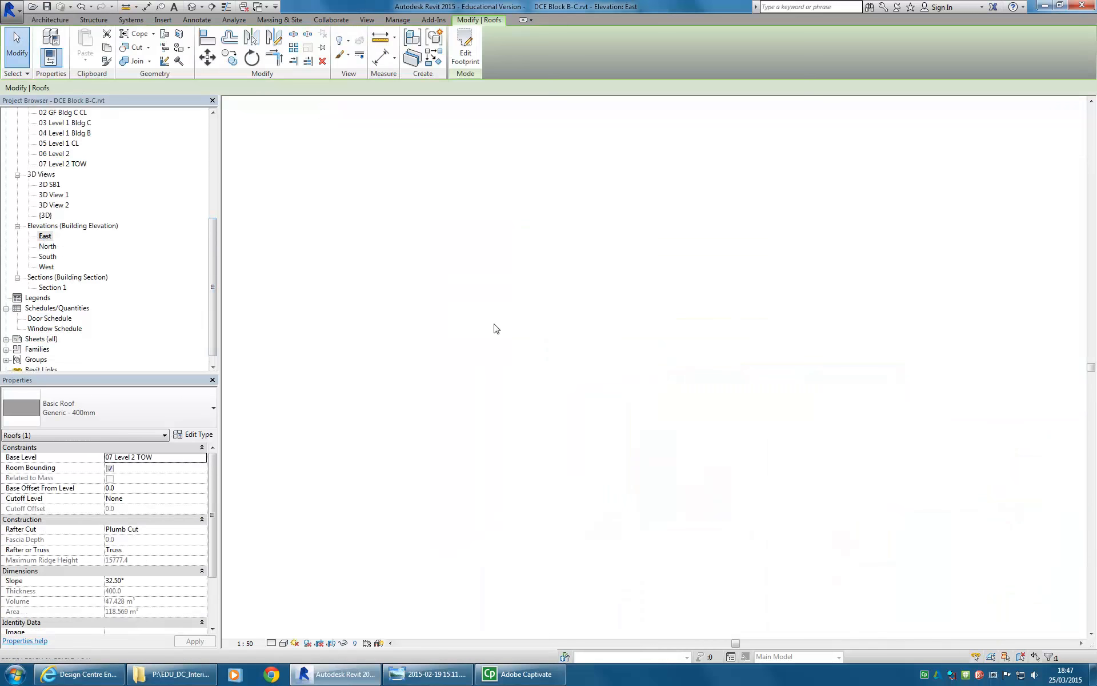
scroll(743, 417, down, 2)
scroll(740, 401, up, 5)
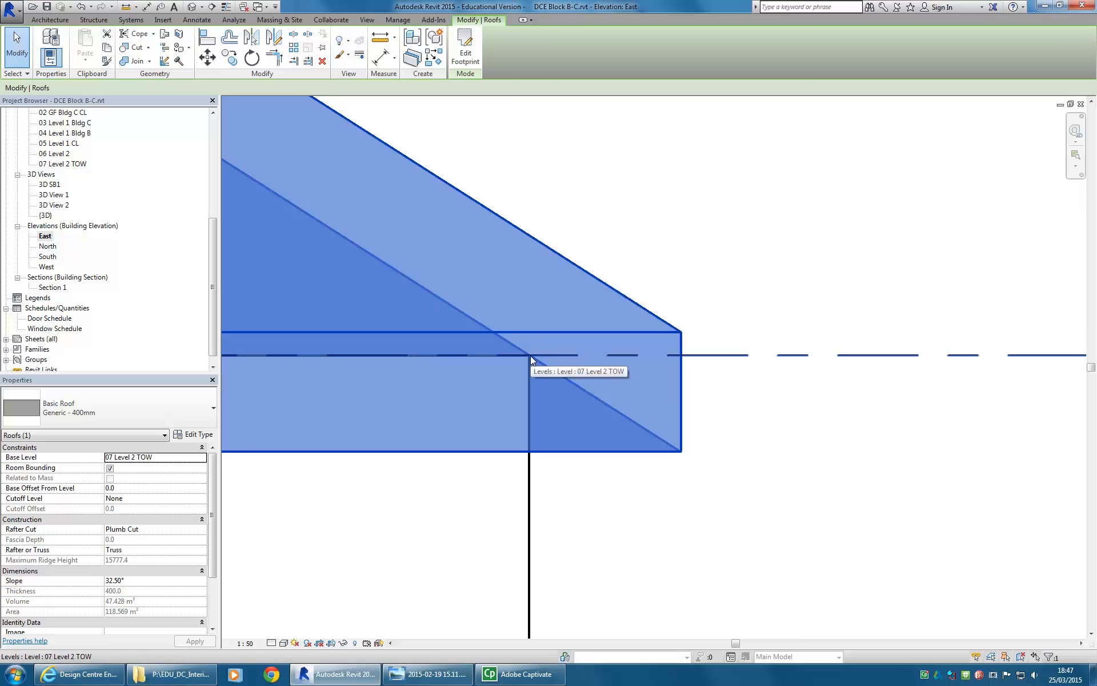
middle_drag(530, 356, 464, 328)
scroll(464, 329, down, 1)
scroll(530, 365, up, 1)
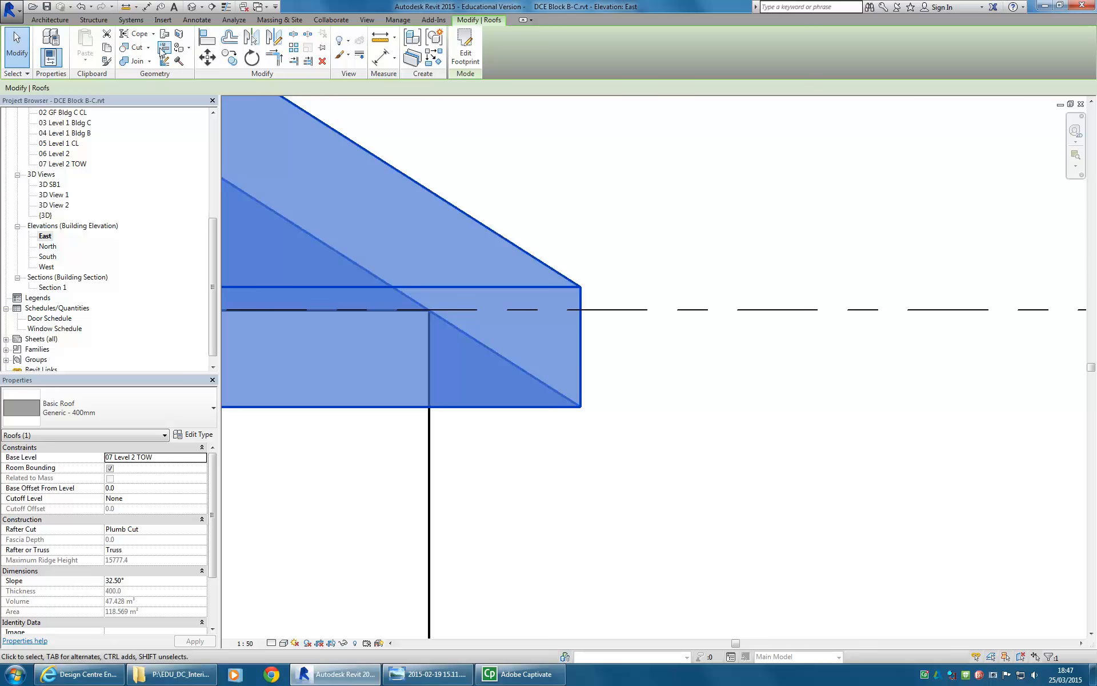
Step: Try moving the roof up until its lower eaves edge sits on 07 Level 2 TOW, and undo the move
click(207, 57)
click(580, 406)
click(581, 309)
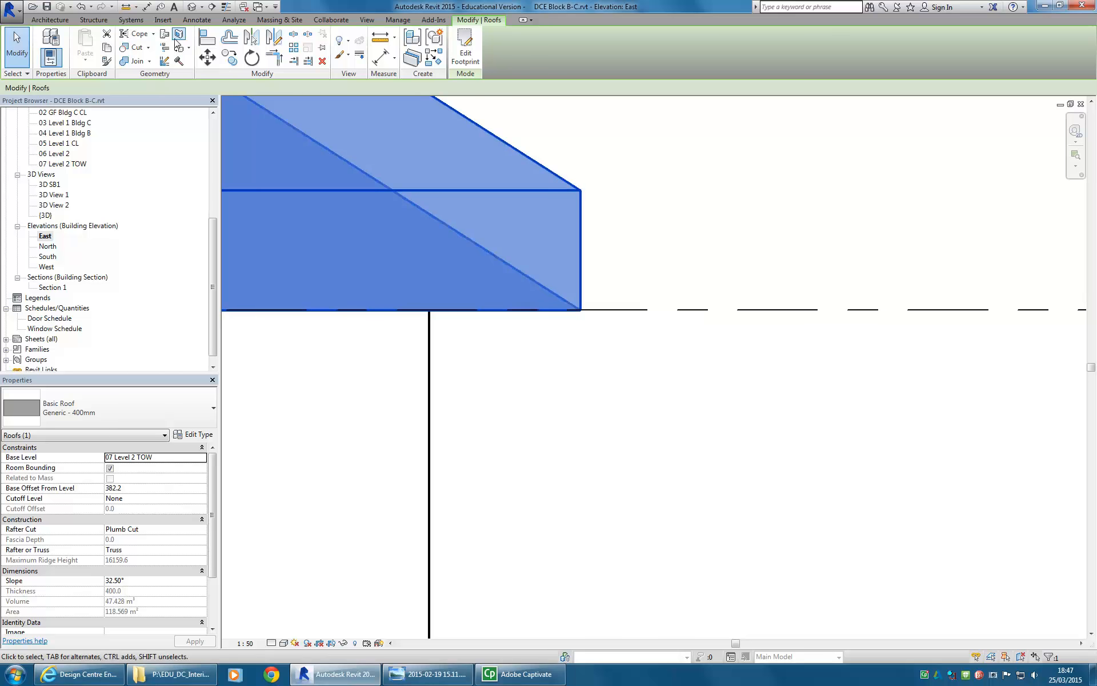
click(125, 7)
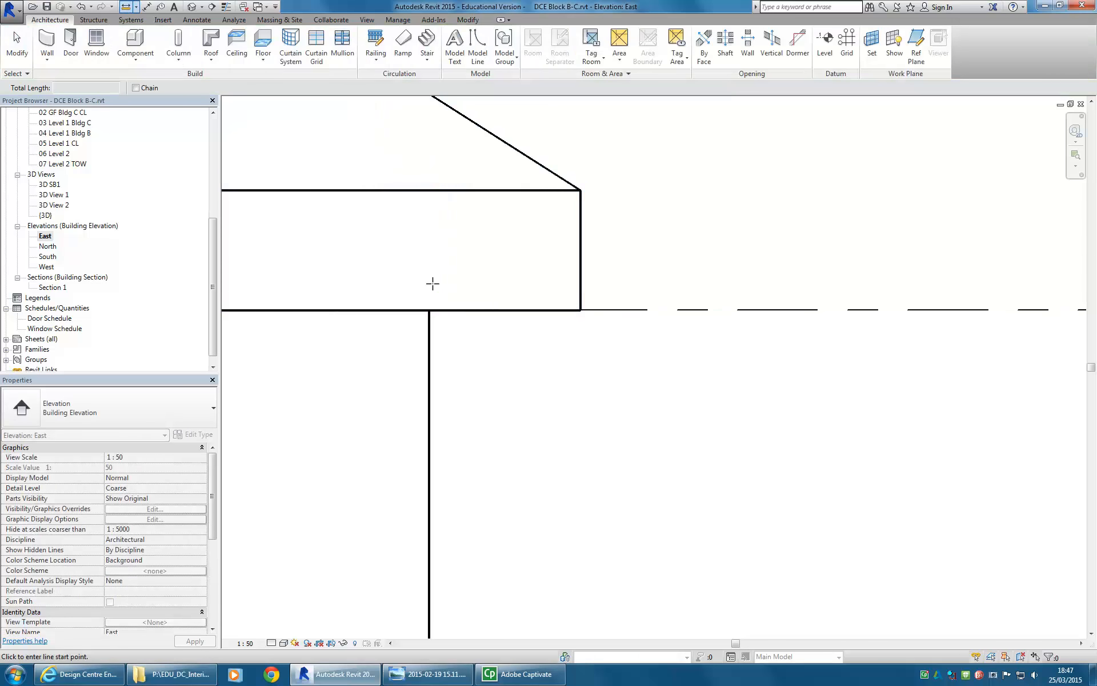
click(82, 6)
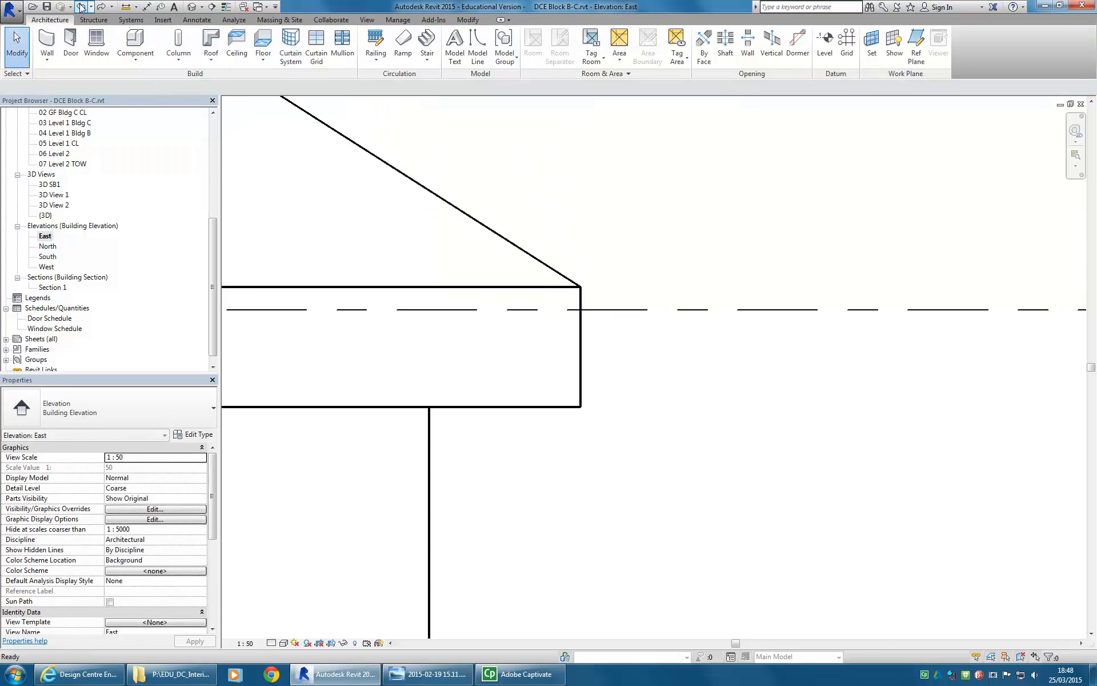
right_click(488, 182)
click(529, 190)
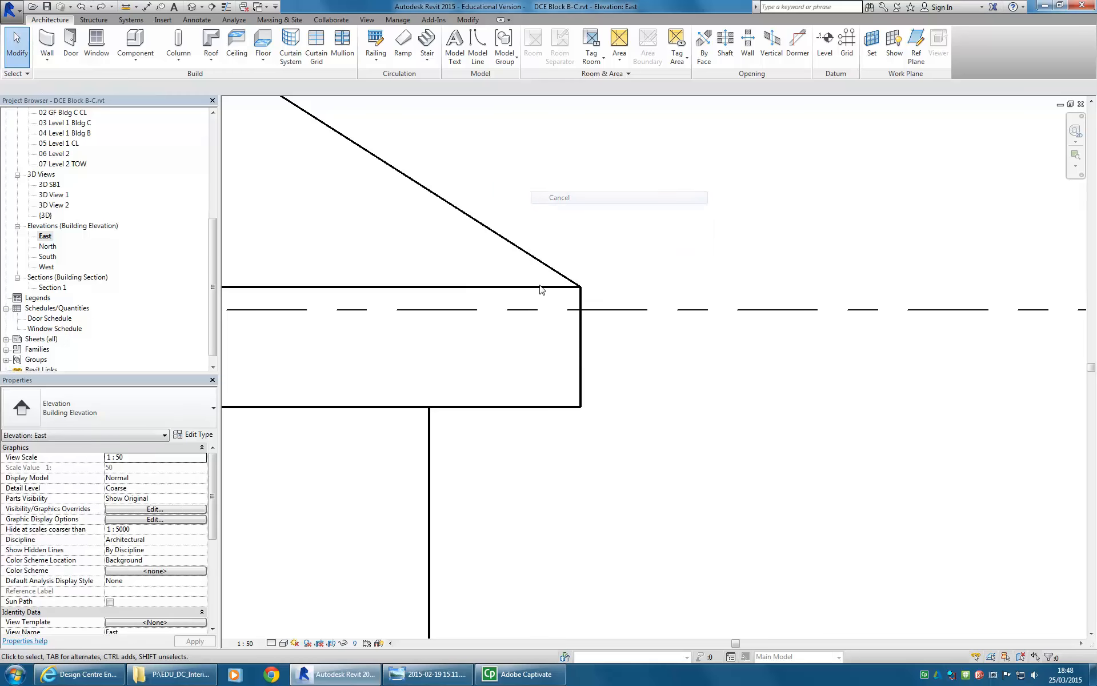
Step: Change the roof's type to Basic Roof Generic - 125mm
click(531, 260)
click(531, 260)
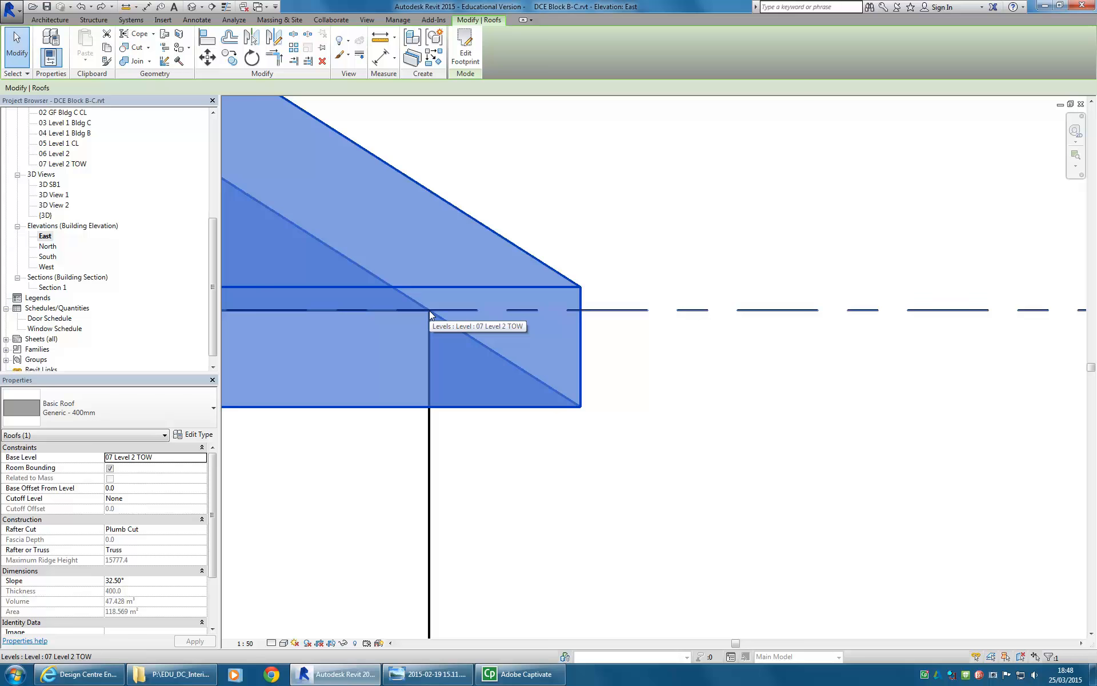
scroll(515, 406, down, 1)
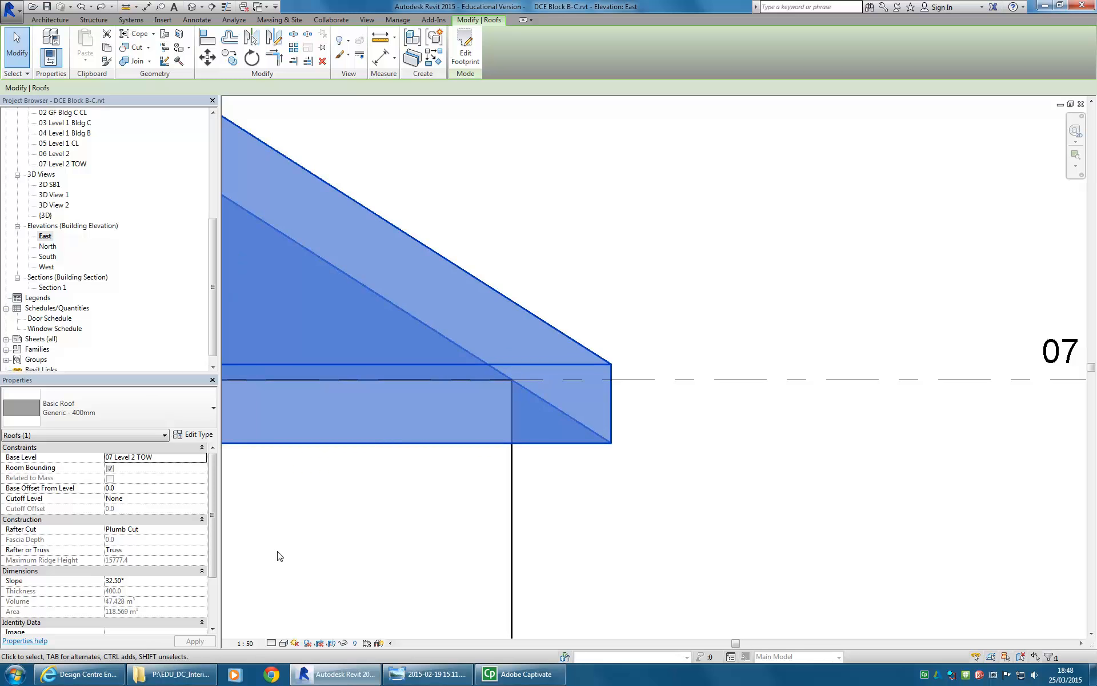
click(129, 410)
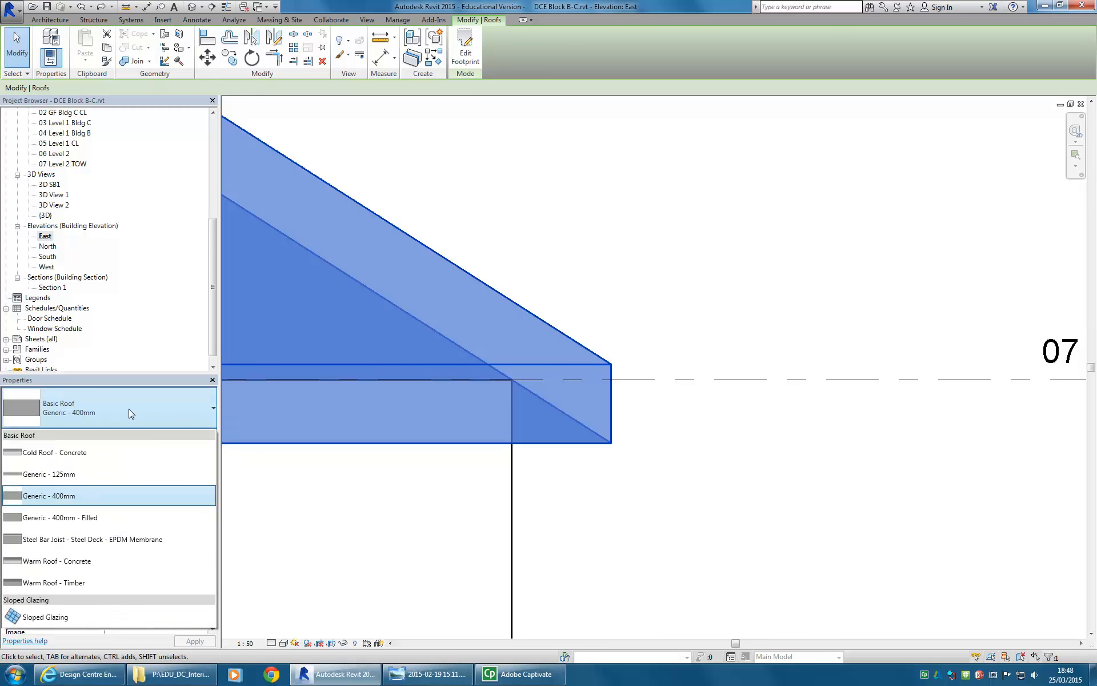
click(71, 478)
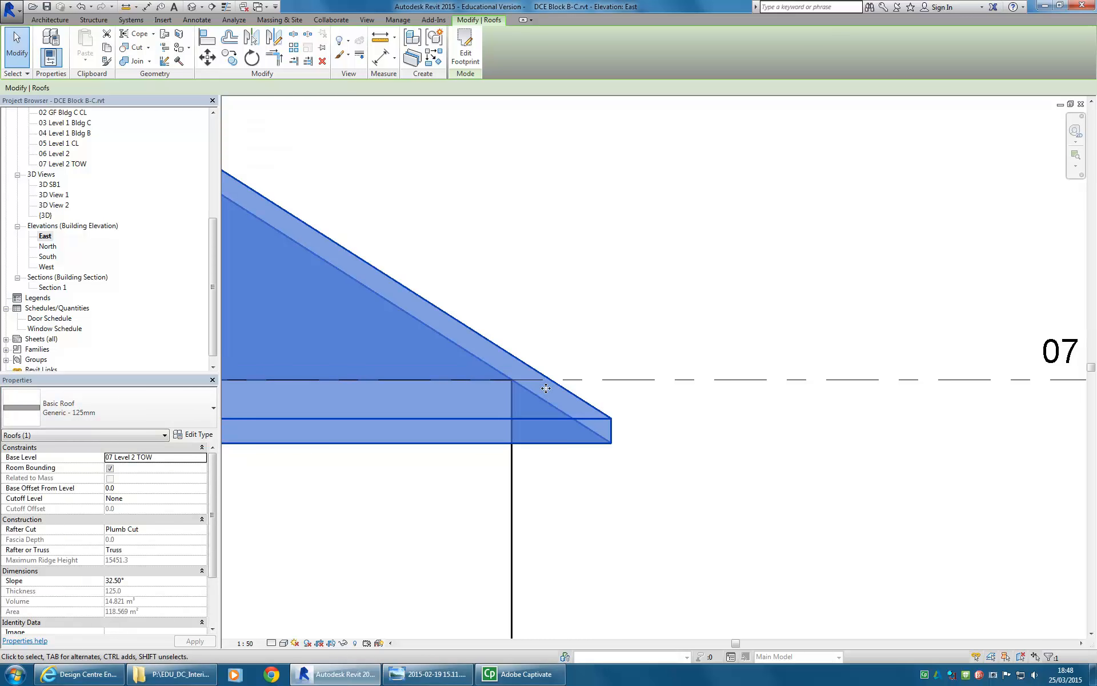
Step: Compare the roof edge with the building photo, and view the whole roof in the East elevation
click(429, 674)
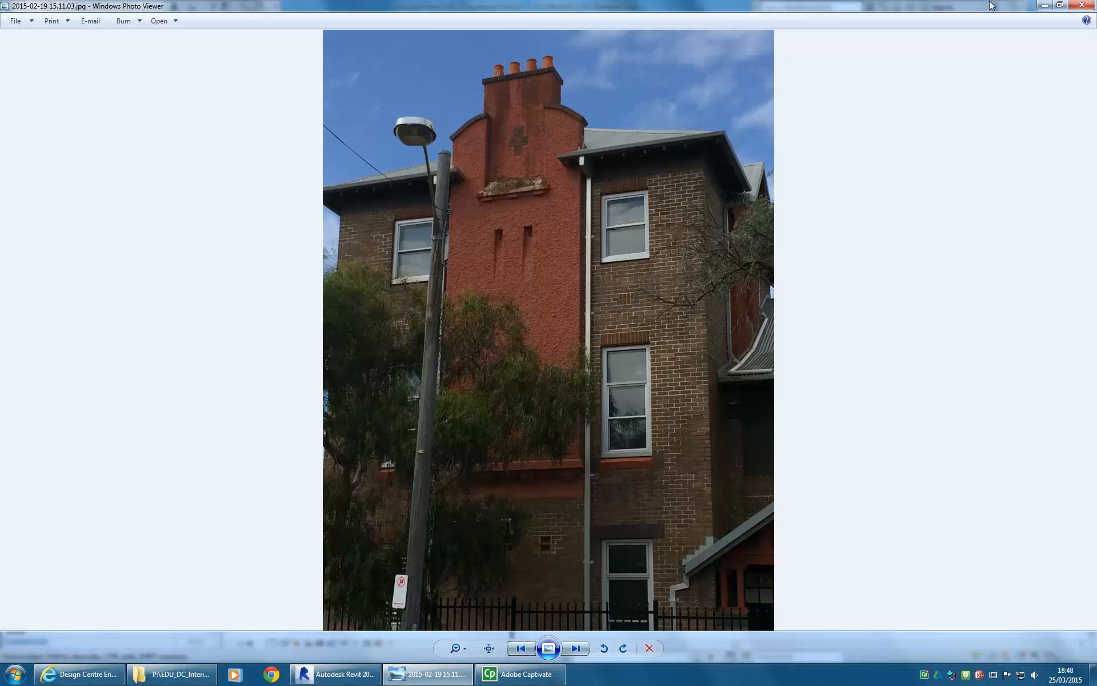
click(1045, 5)
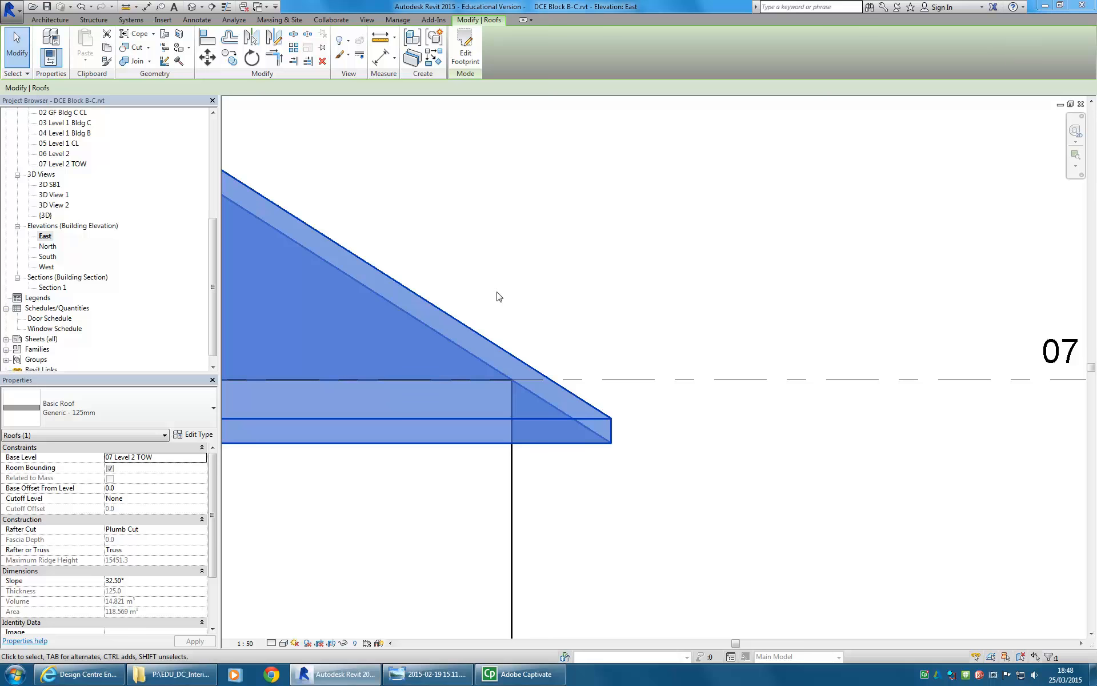
click(512, 257)
scroll(571, 257, down, 6)
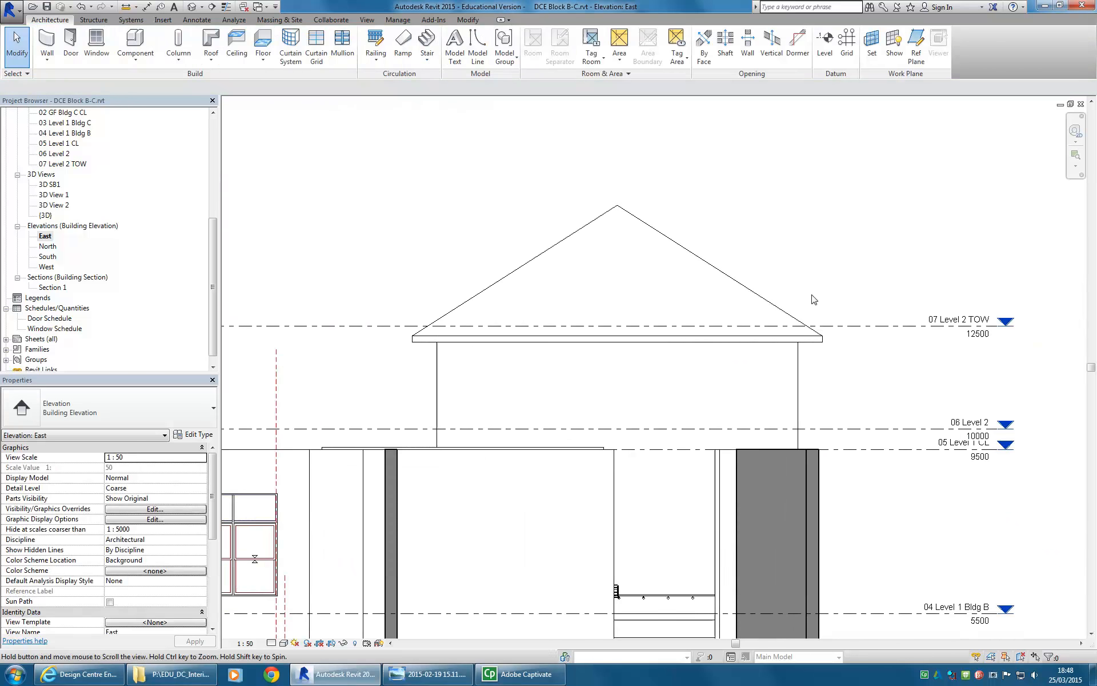
Step: Open the {3D} view and examine the new hip roof over the square block
double_click(46, 216)
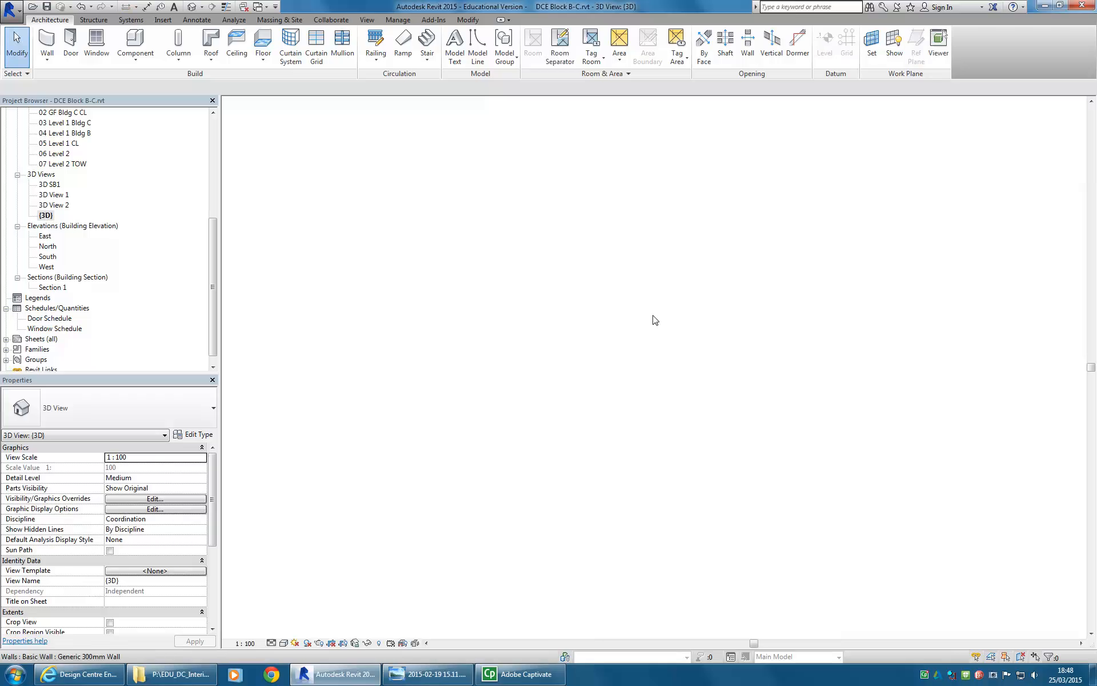
shift+middle_drag(543, 338, 813, 344)
mouse_move(475, 441)
middle_down()
mouse_move(543, 412)
mouse_move(472, 436)
middle_up()
scroll(368, 386, up, 5)
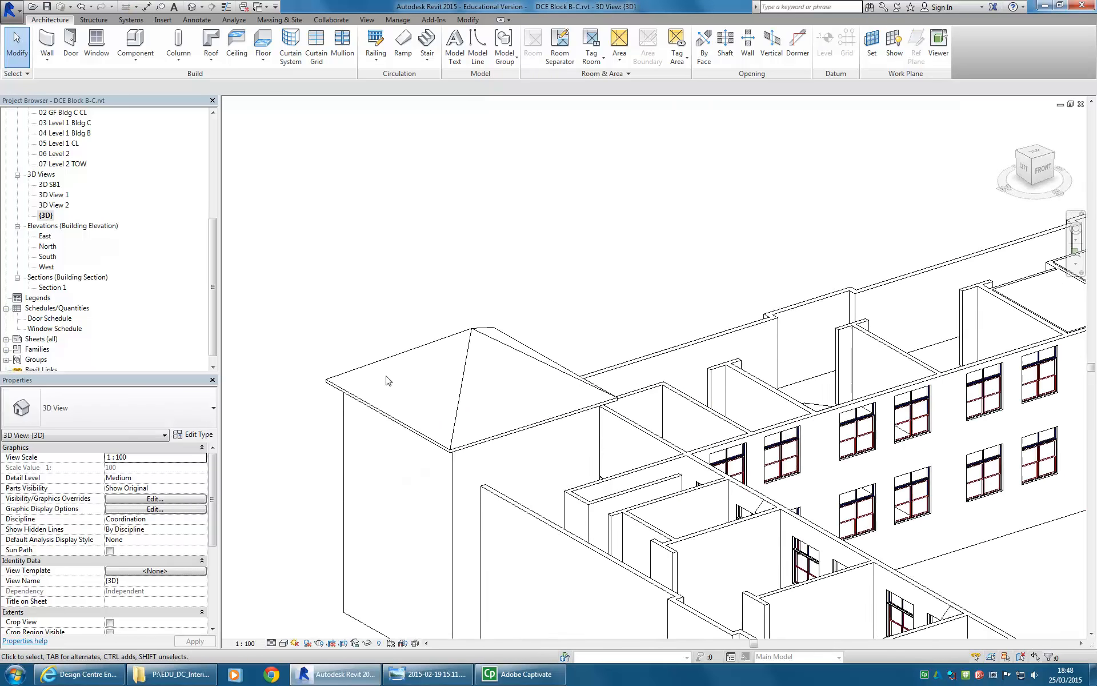
scroll(369, 386, up, 1)
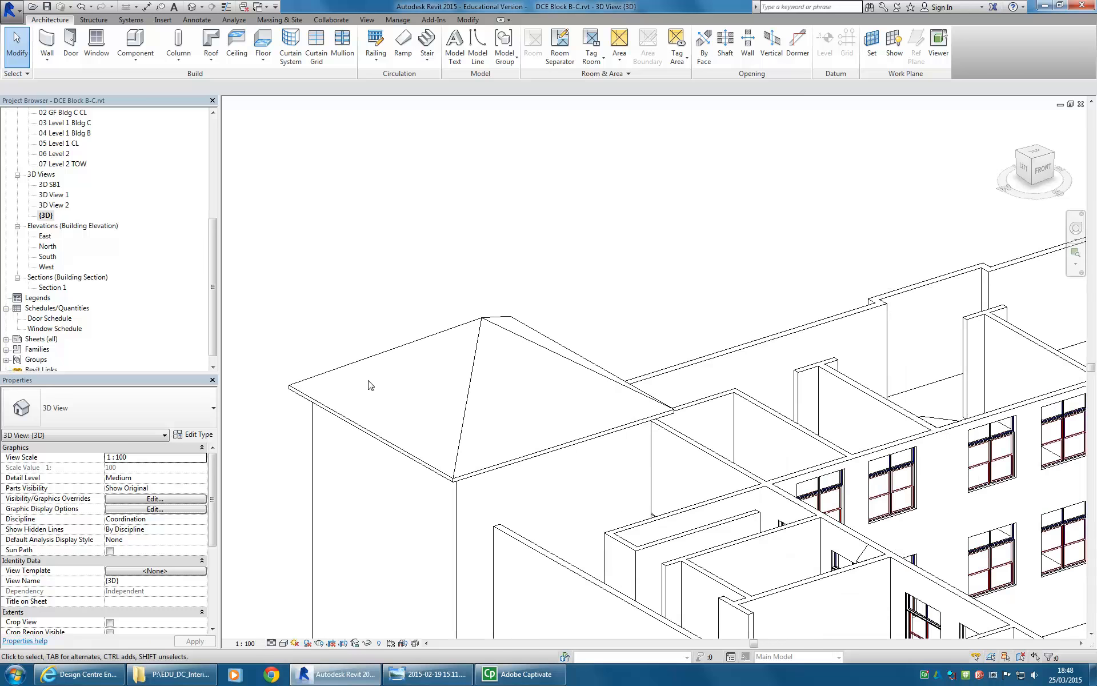
Step: Browse the site photos in Windows Photo Viewer and examine how the small gables meet the three-storey block's hip roof in 2015-02-19 15.12.59.jpg
click(428, 674)
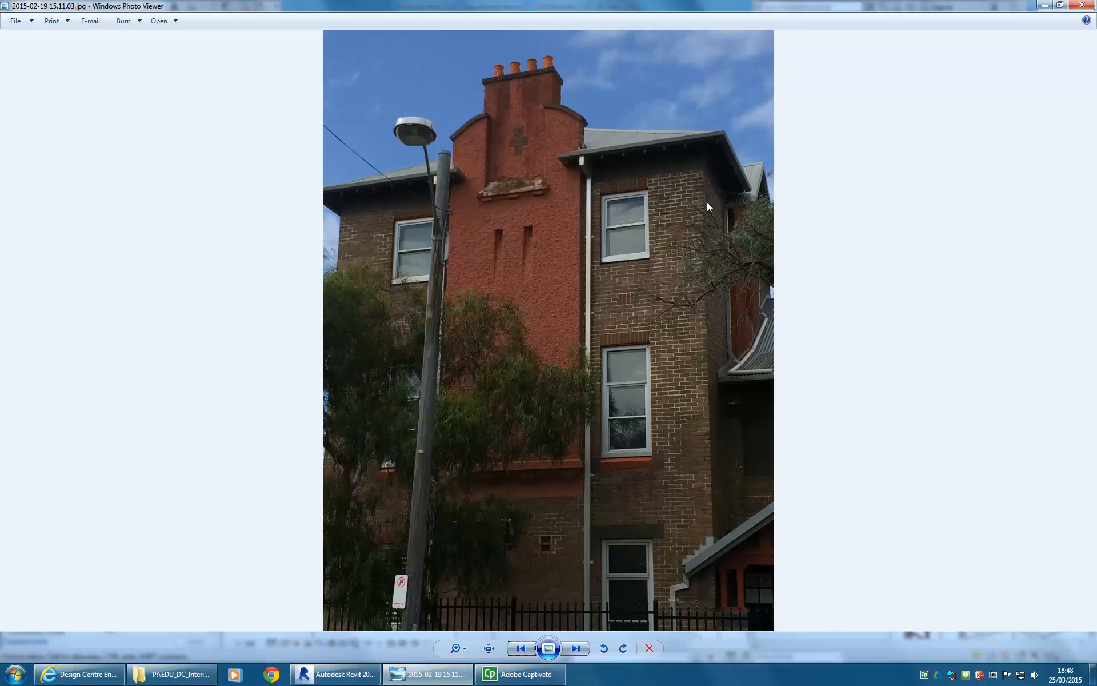
click(574, 648)
click(575, 648)
click(574, 648)
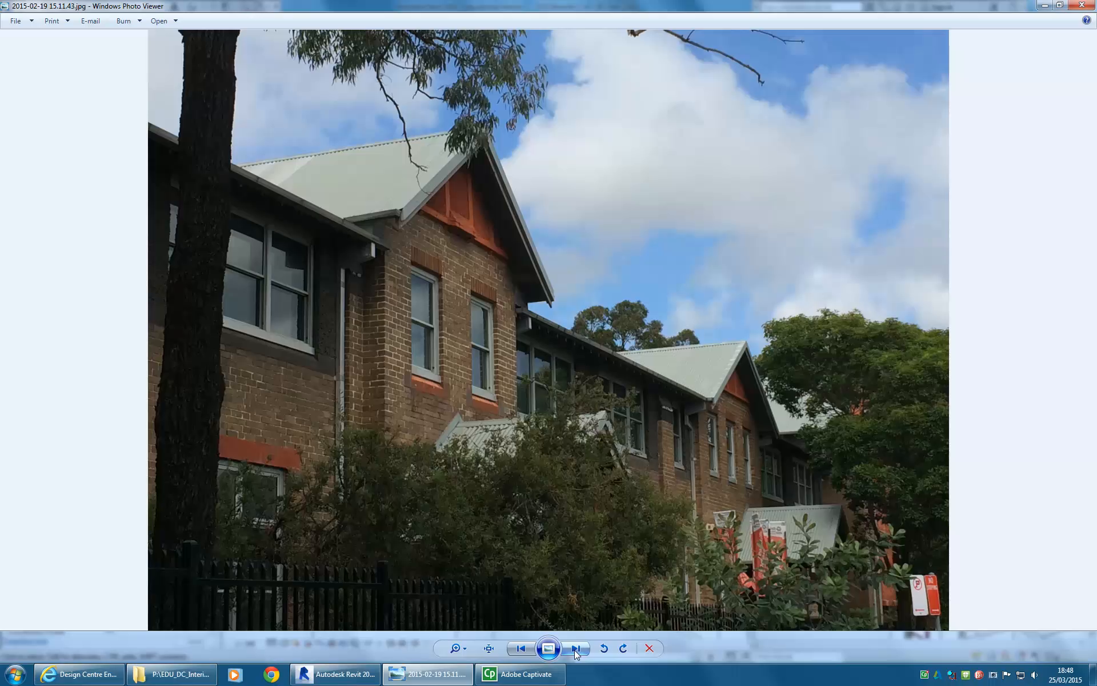
click(574, 648)
click(574, 648)
click(575, 648)
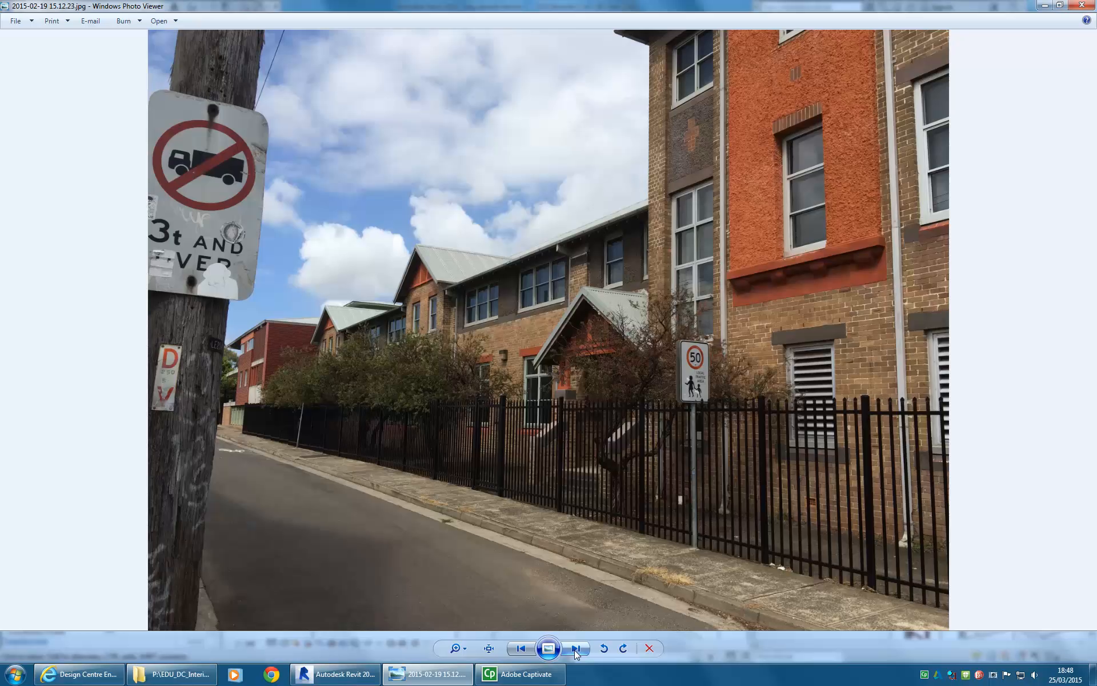
click(574, 648)
click(574, 648)
click(575, 648)
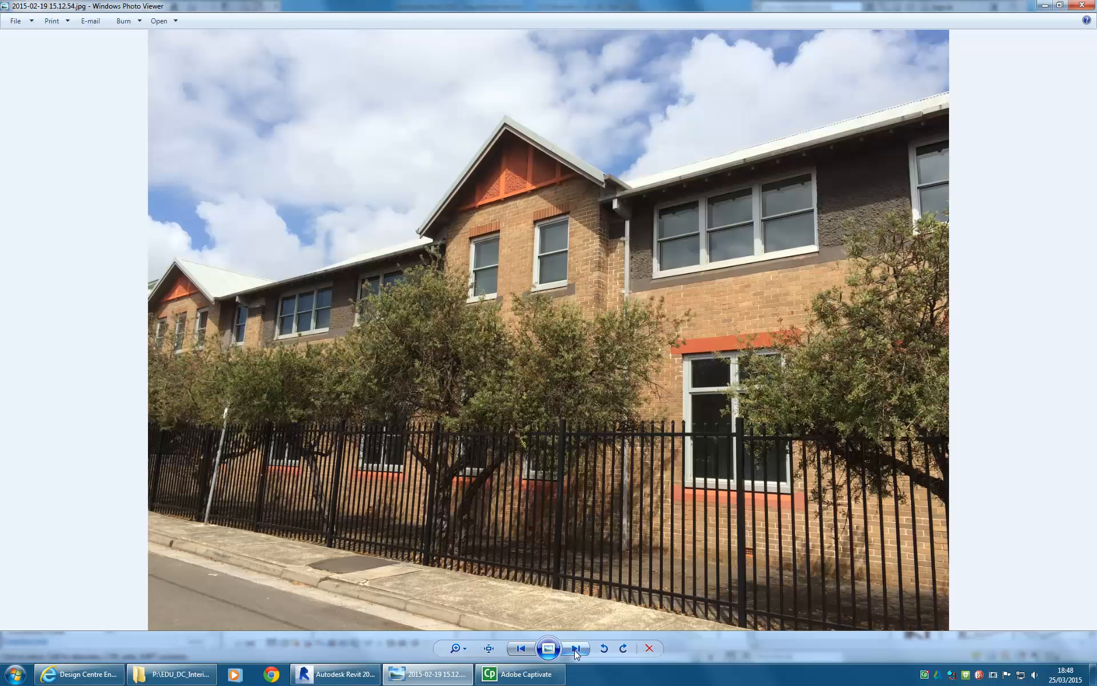
click(575, 649)
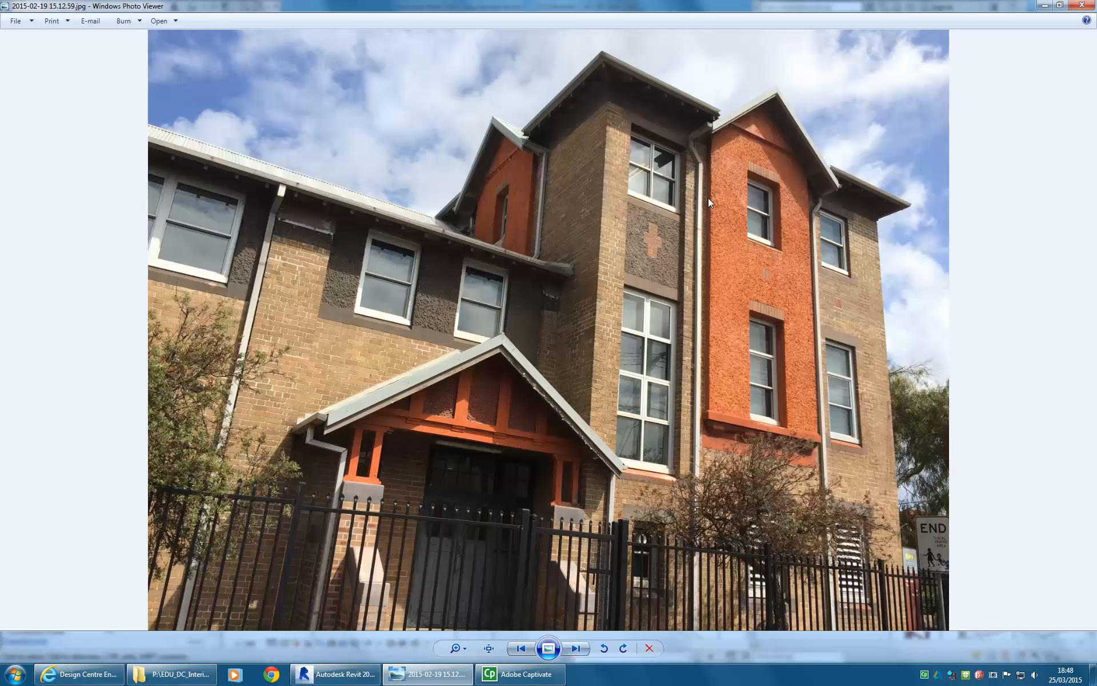
scroll(457, 128, up, 5)
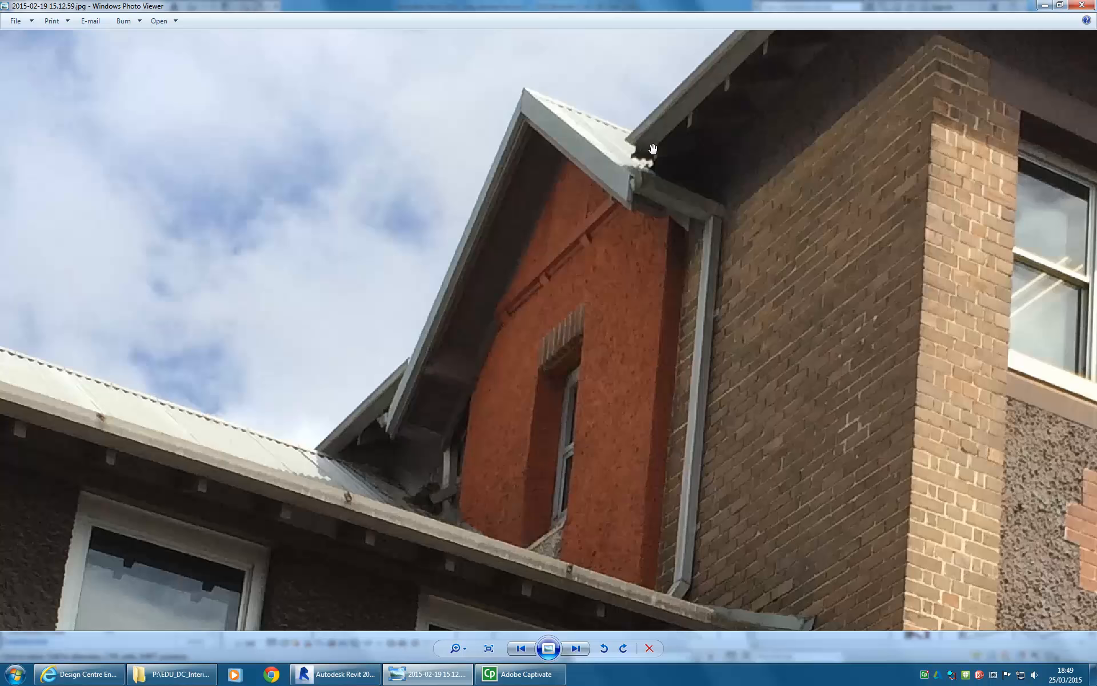
scroll(661, 150, down, 5)
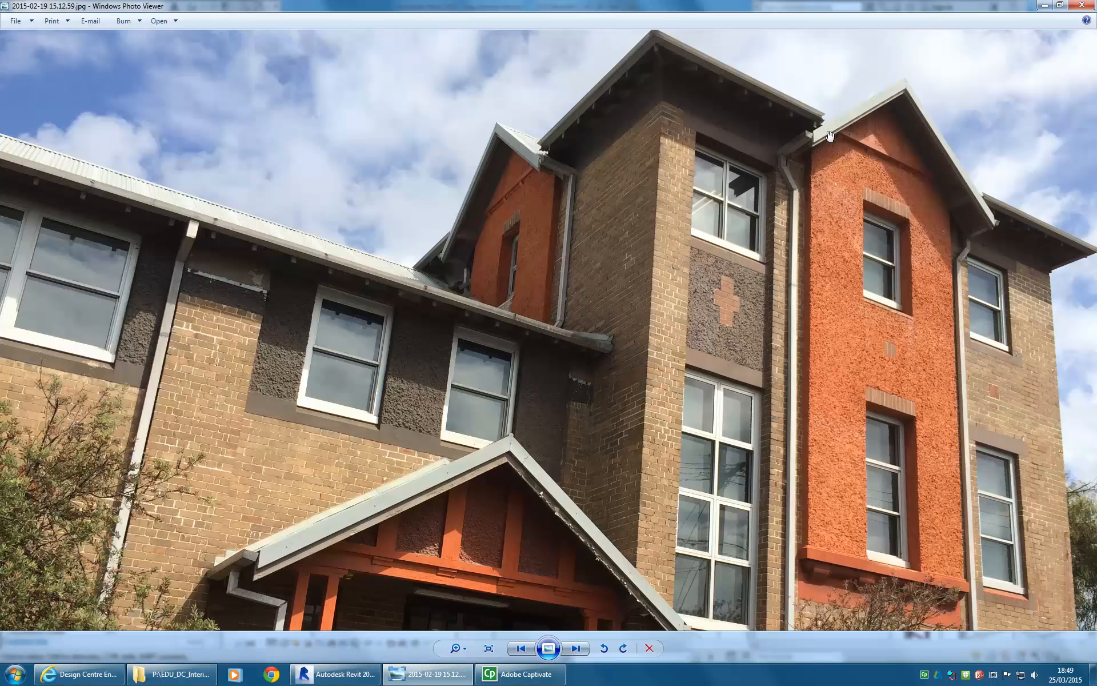
click(1045, 5)
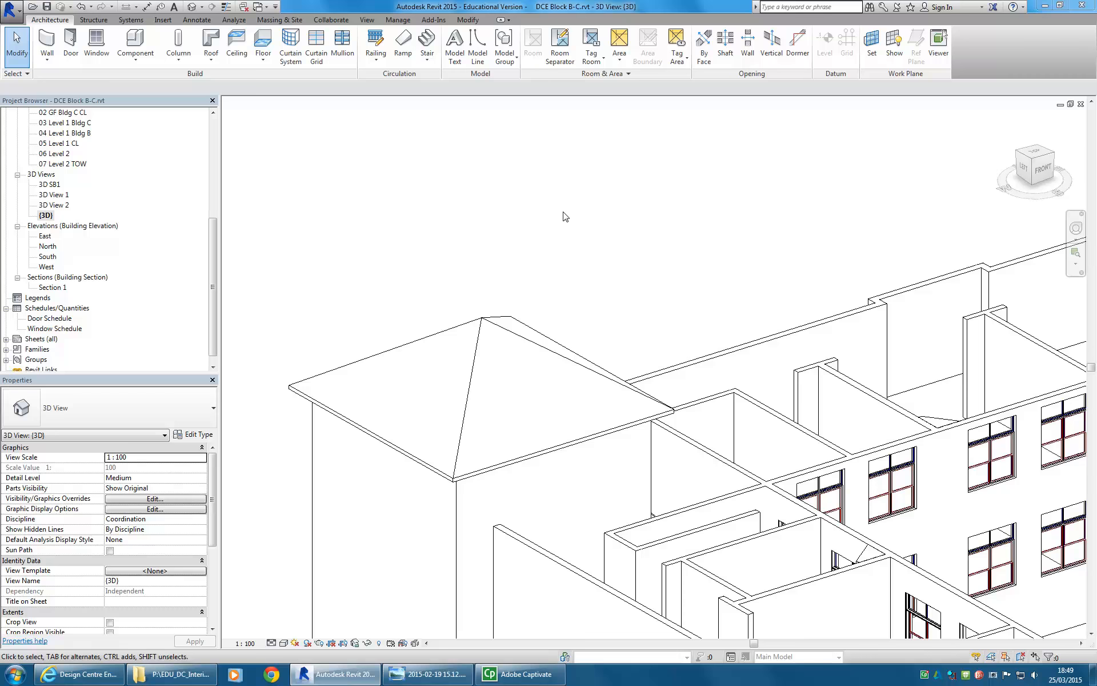
Step: Open the hip roof's footprint for editing in Revit and display it in the 00 Ground Floor w dwg floor plan
click(576, 300)
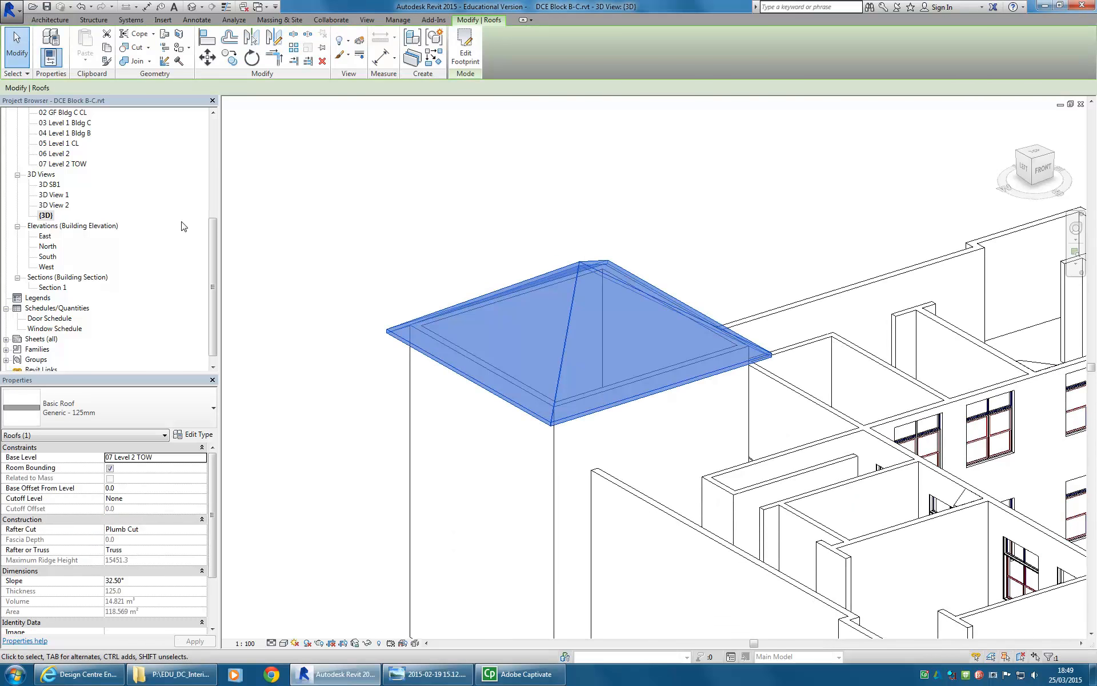
click(465, 55)
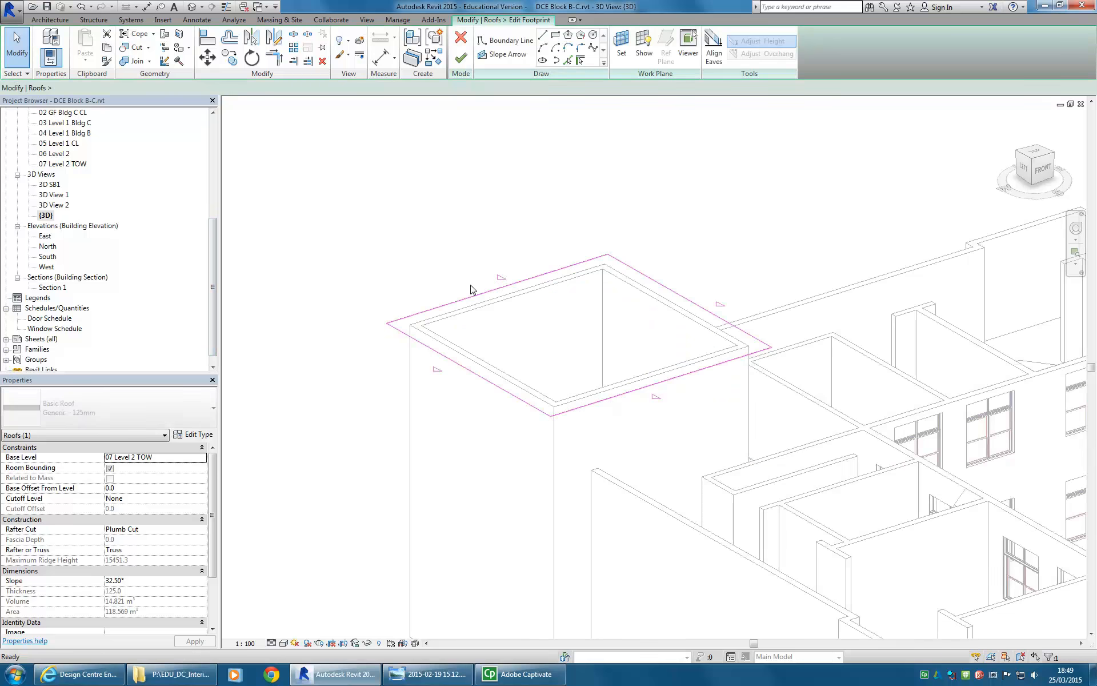
drag(213, 272, 214, 171)
double_click(74, 155)
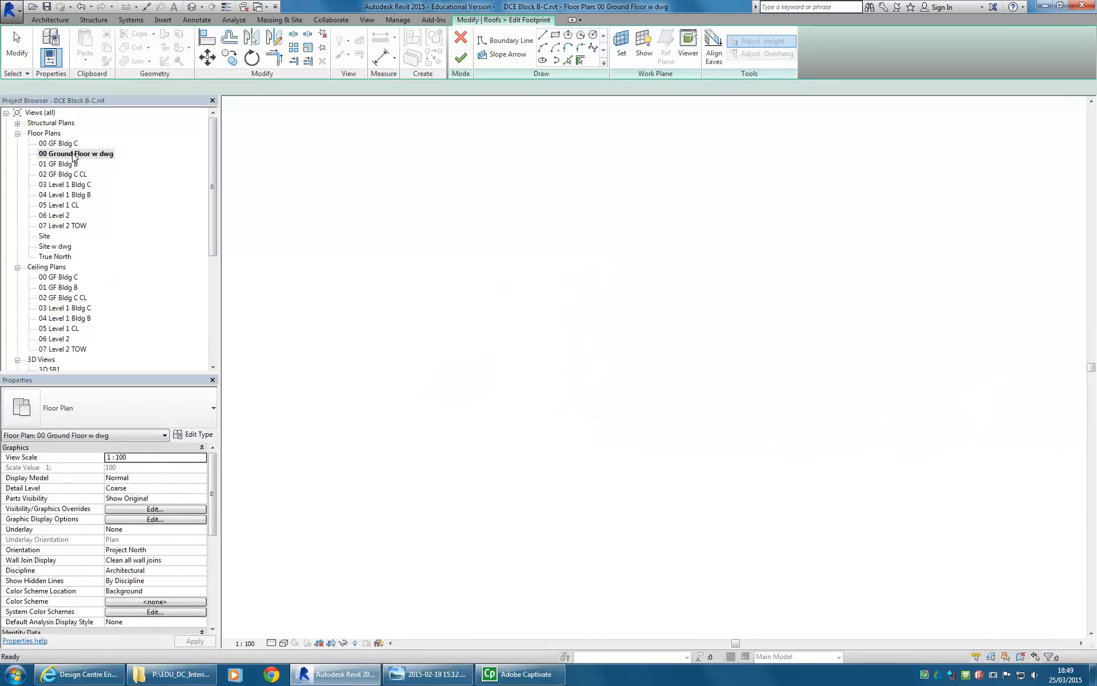
scroll(561, 238, up, 3)
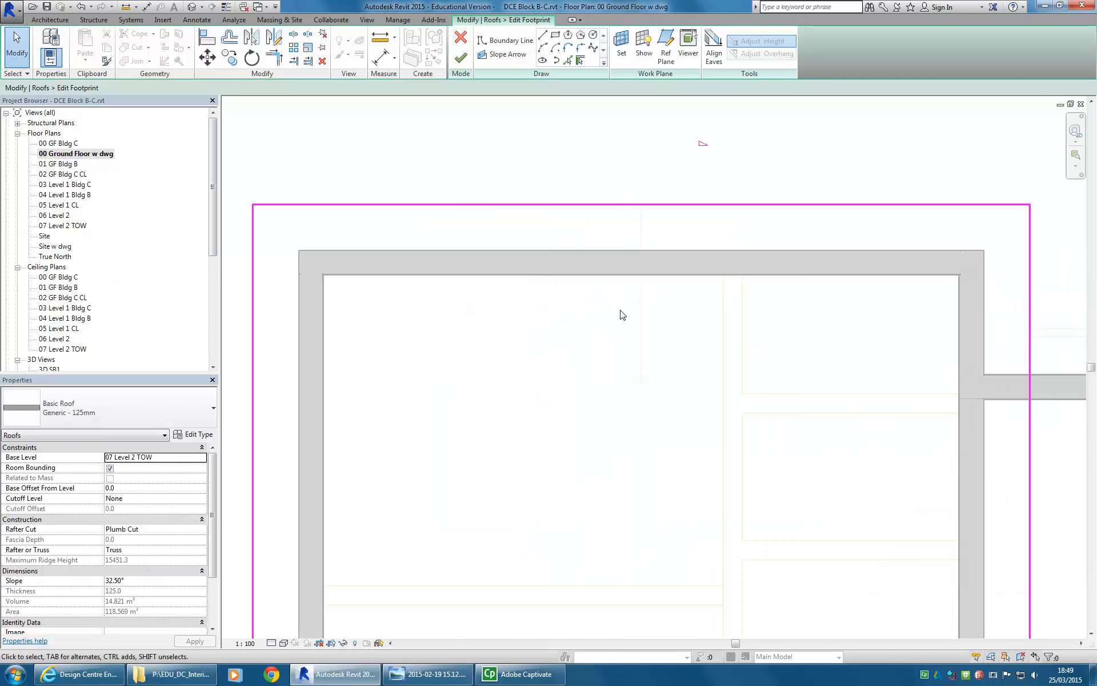
scroll(620, 313, up, 1)
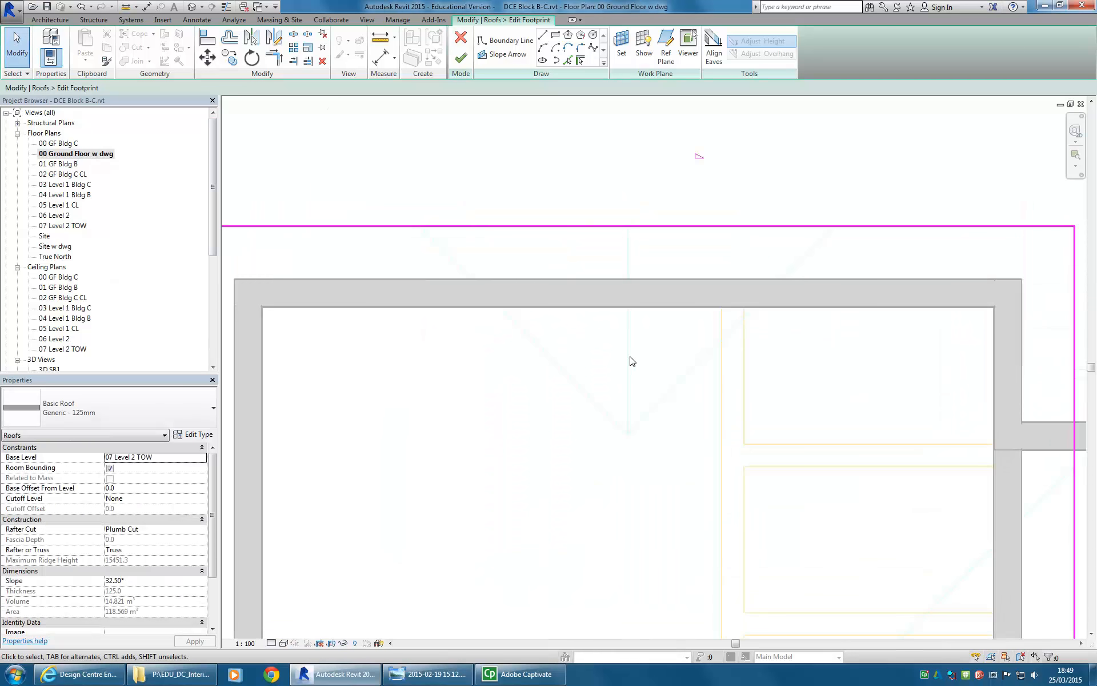
Step: Pick the two diagonal valley lines from the imported drawing at the roof's upper edge in plan as boundary lines
click(569, 61)
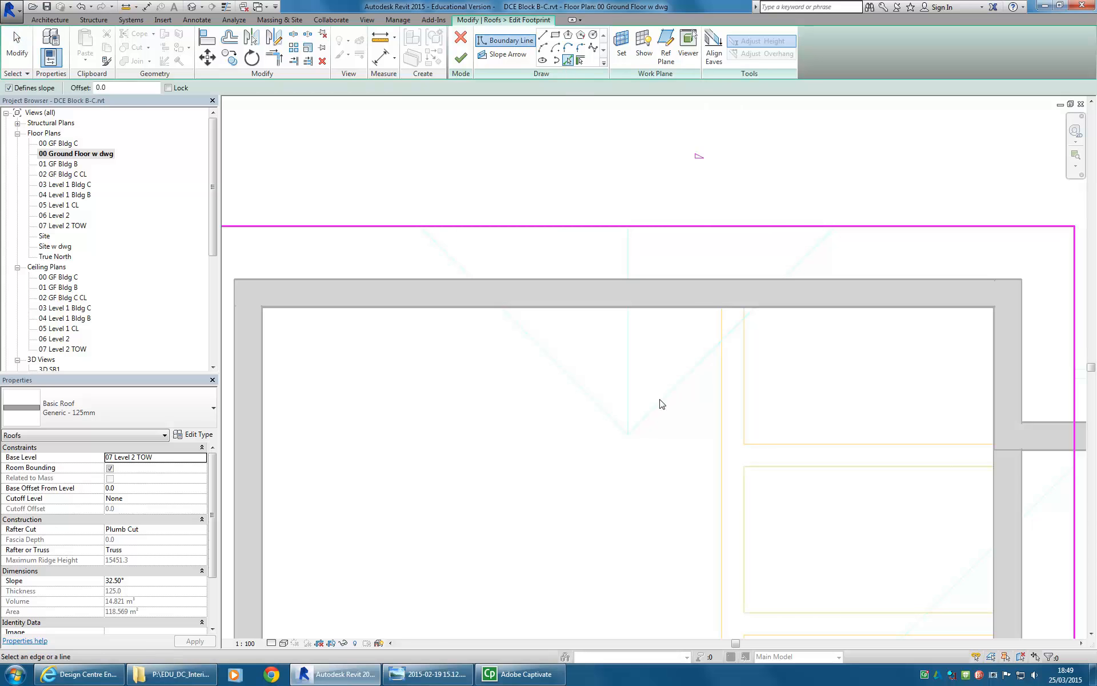
click(659, 402)
click(595, 403)
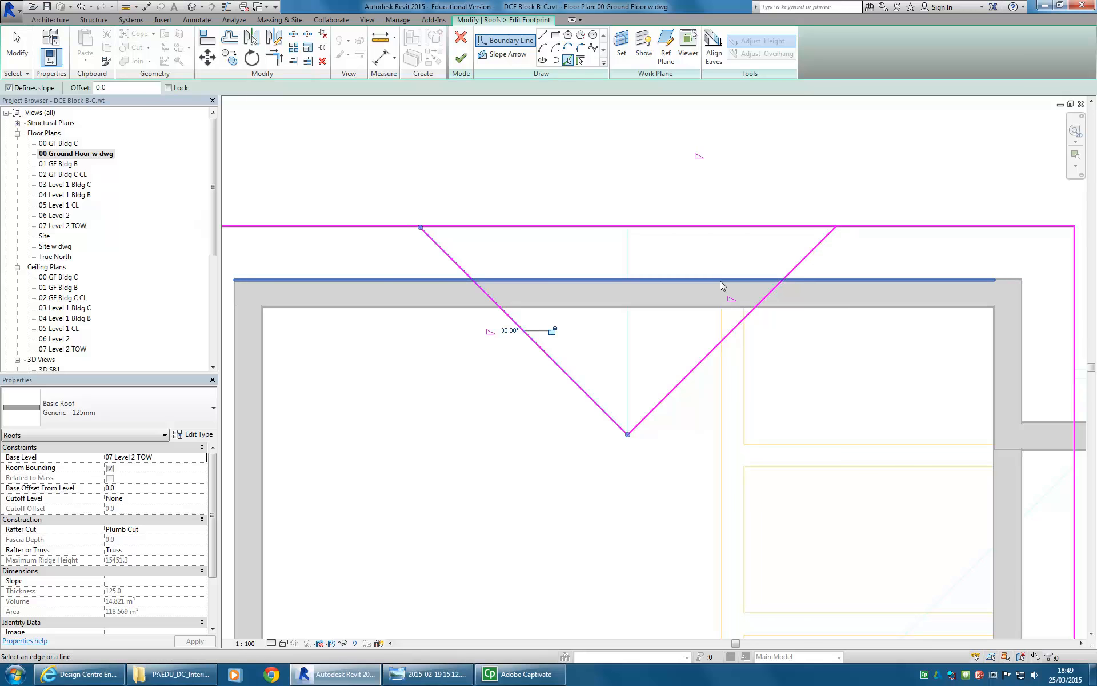
right_click(414, 144)
right_click(432, 149)
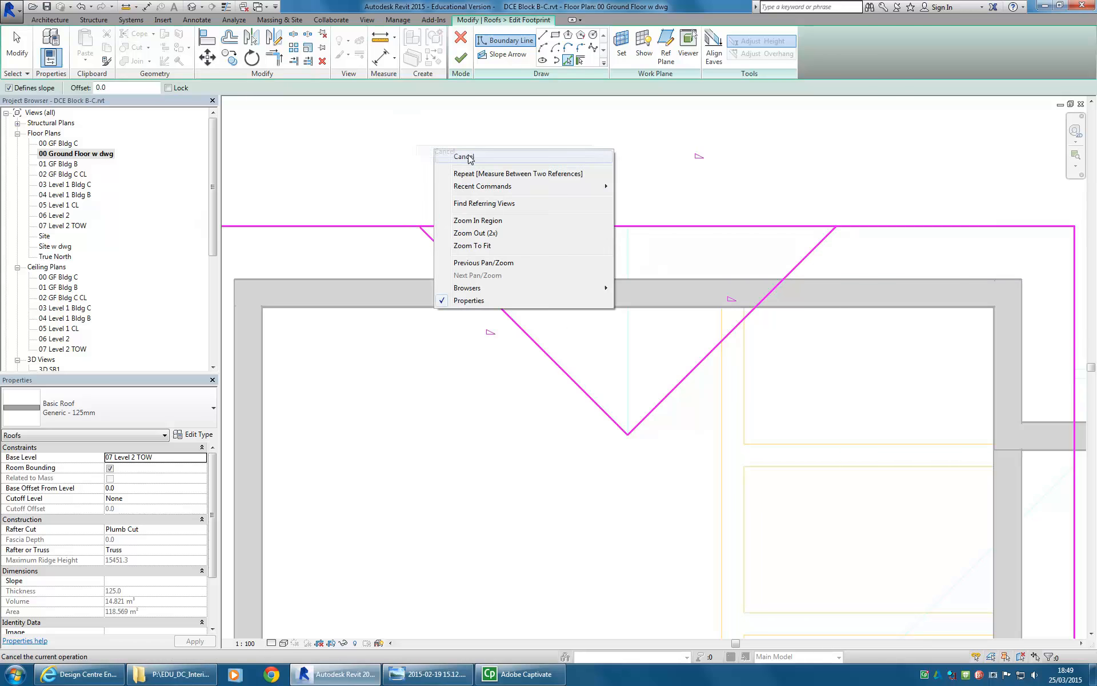
click(451, 157)
Step: Turn off Defines Slope for the two diagonal boundary lines at the roof's upper edge in plan
click(677, 389)
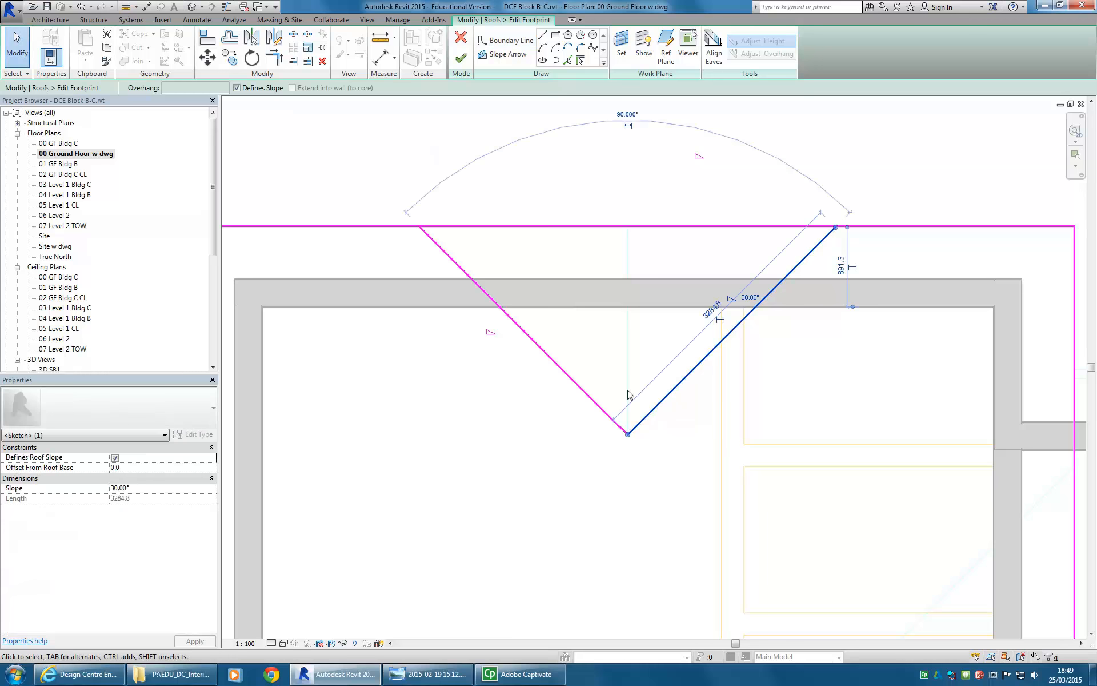
ctrl+click(605, 403)
click(237, 87)
click(406, 177)
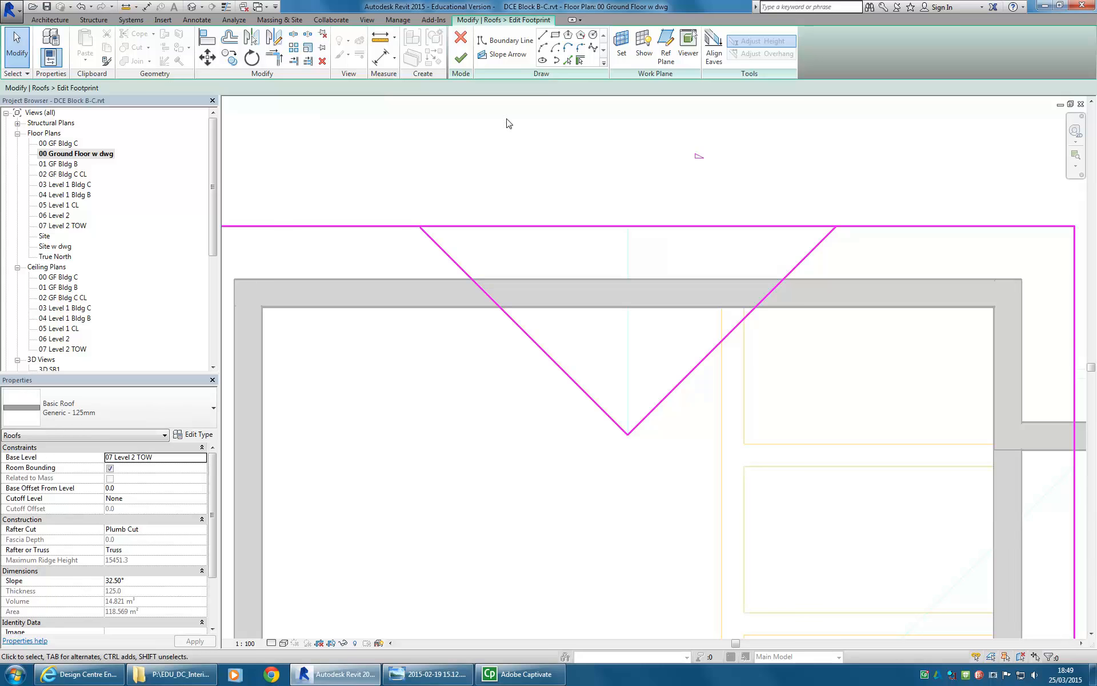
Step: Pick the two diagonal valley lines at the roof's lower edge in plan as boundary lines with Defines Slope off
click(567, 60)
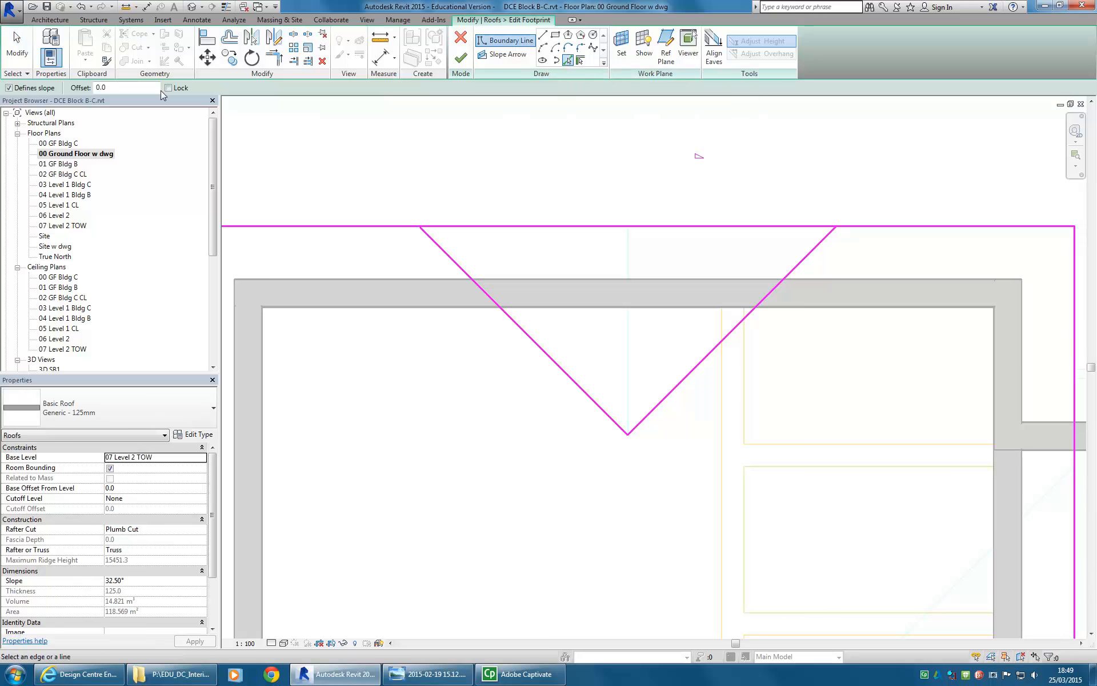
click(9, 87)
scroll(500, 372, down, 2)
middle_drag(500, 372, 555, 316)
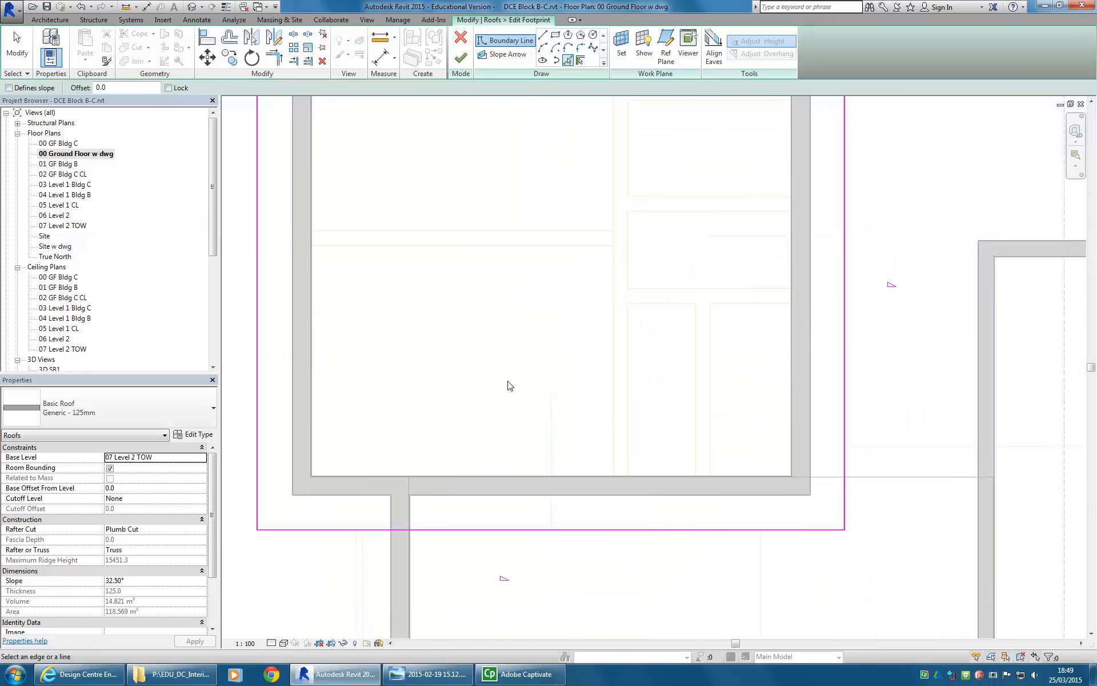
click(503, 441)
click(598, 442)
Step: Pick the two diagonal valley lines at the roof's edge facing the adjoining wing as non-sloping boundary lines
scroll(795, 262, down, 2)
middle_drag(796, 262, 674, 451)
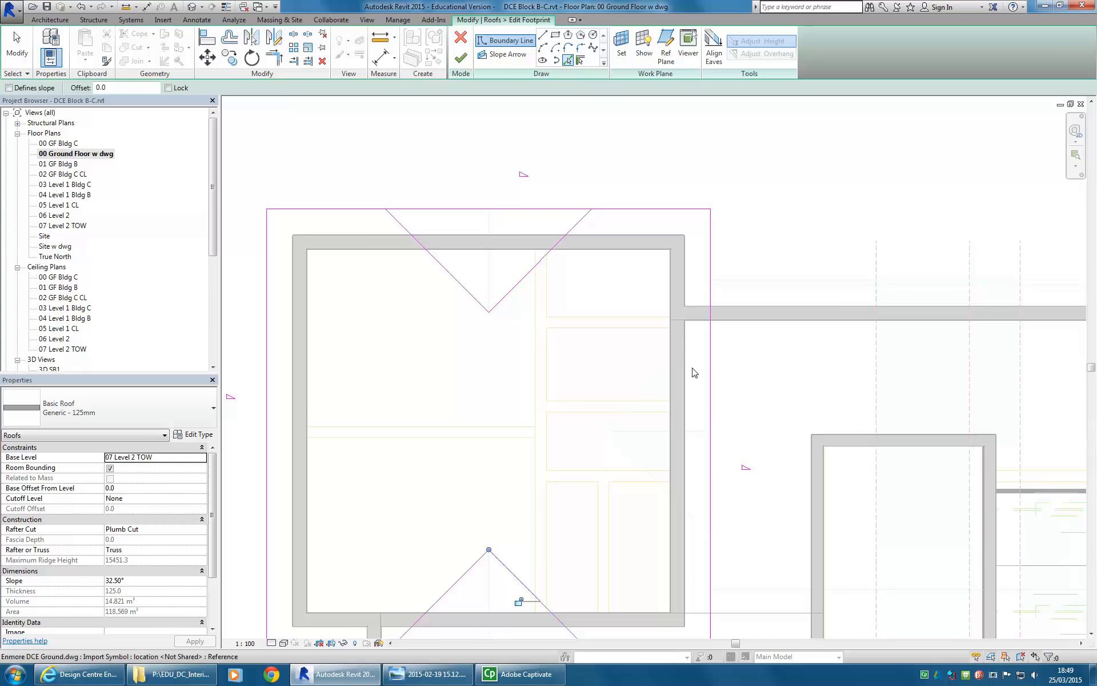
scroll(693, 372, up, 1)
click(718, 318)
click(649, 446)
scroll(559, 411, down, 3)
mouse_move(558, 412)
middle_down()
mouse_move(546, 400)
mouse_move(572, 403)
middle_up()
scroll(546, 400, up, 1)
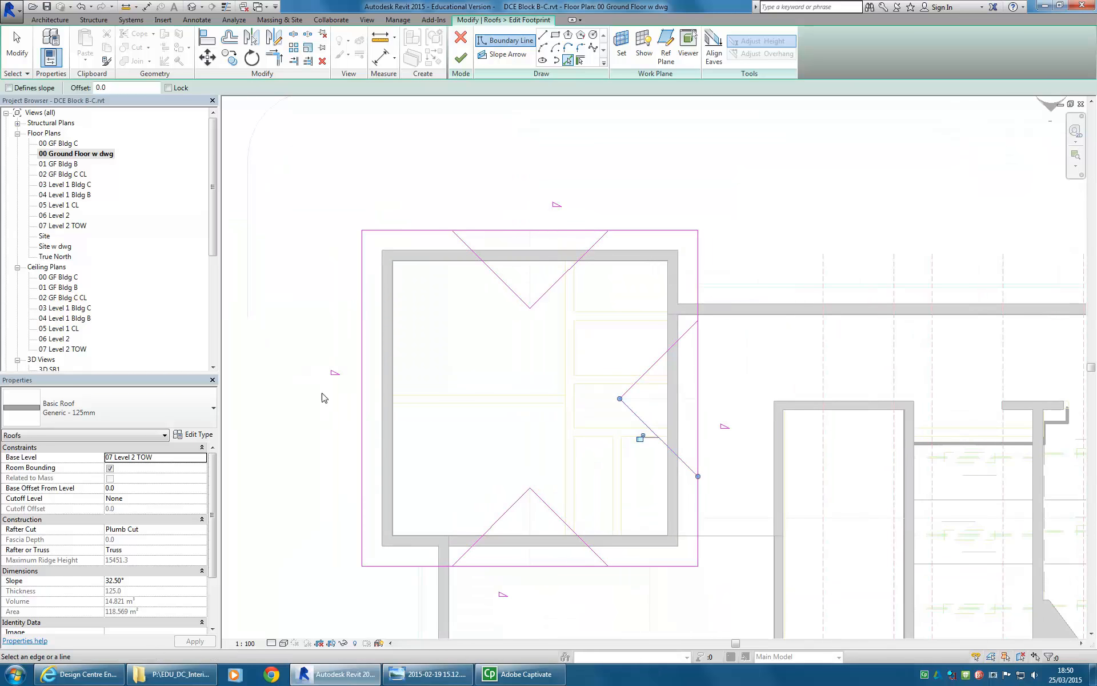
Step: Browse forward through the remaining building photos in Windows Photo Viewer to check which sides of the three-storey block have gables
click(461, 672)
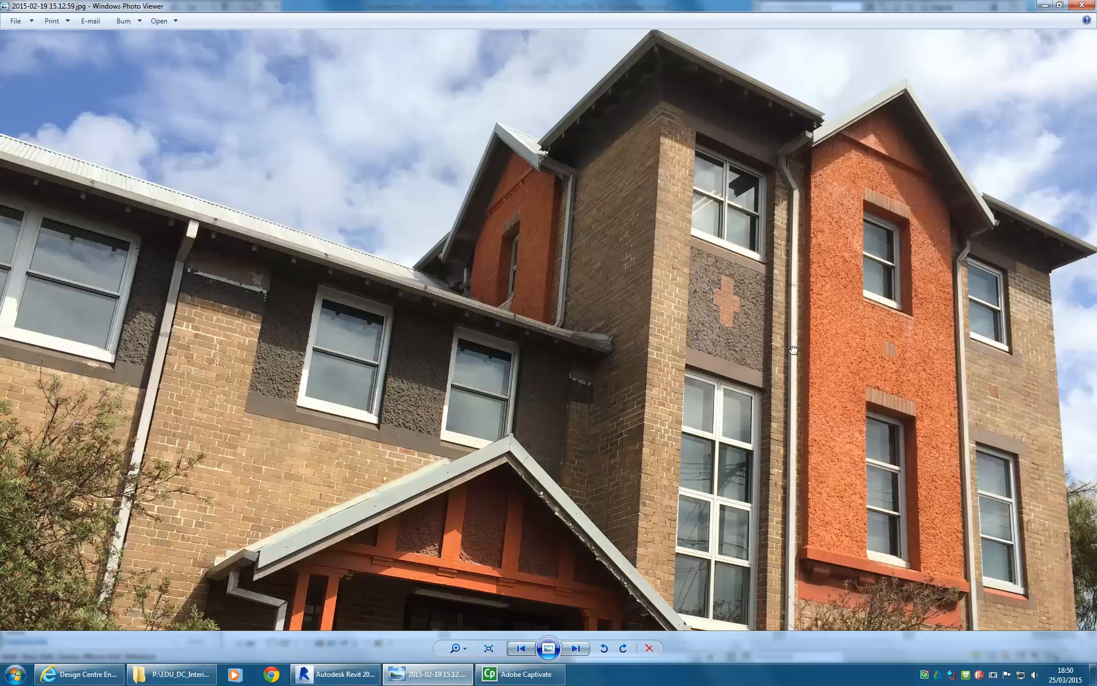
click(574, 649)
click(574, 649)
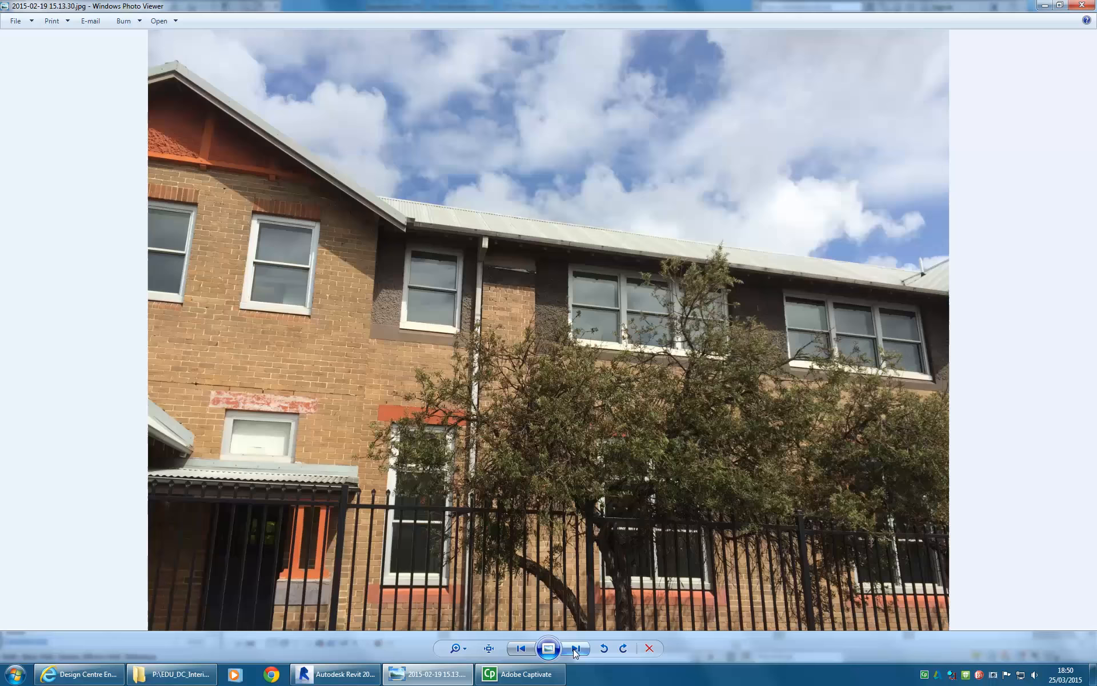
click(574, 650)
click(574, 649)
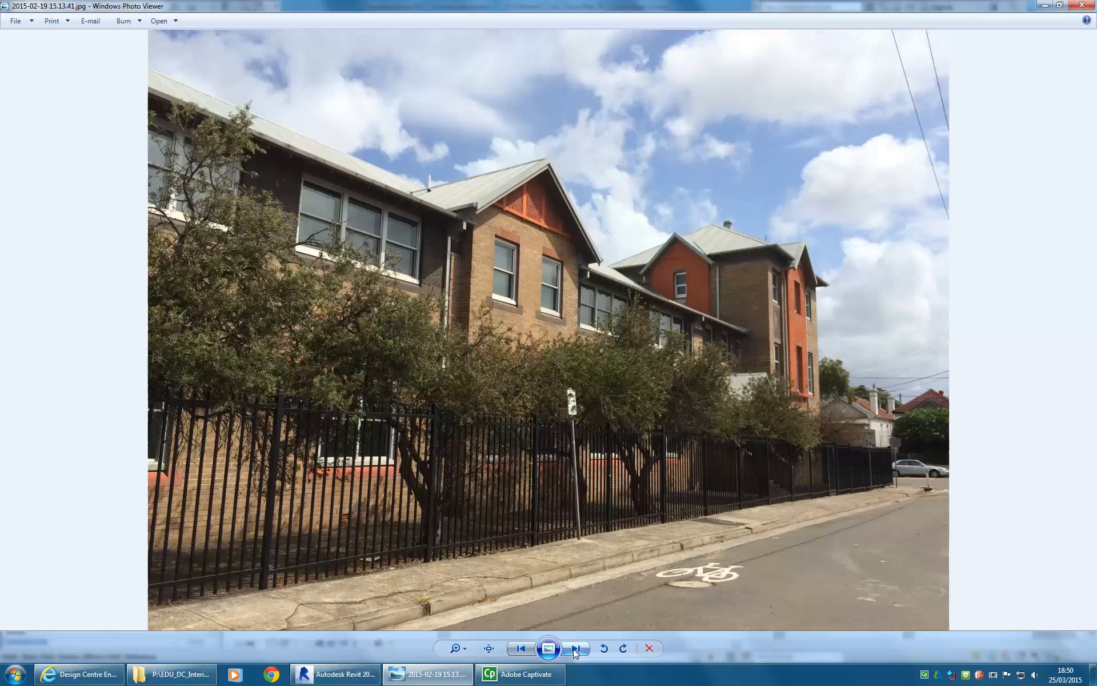
click(574, 649)
click(574, 649)
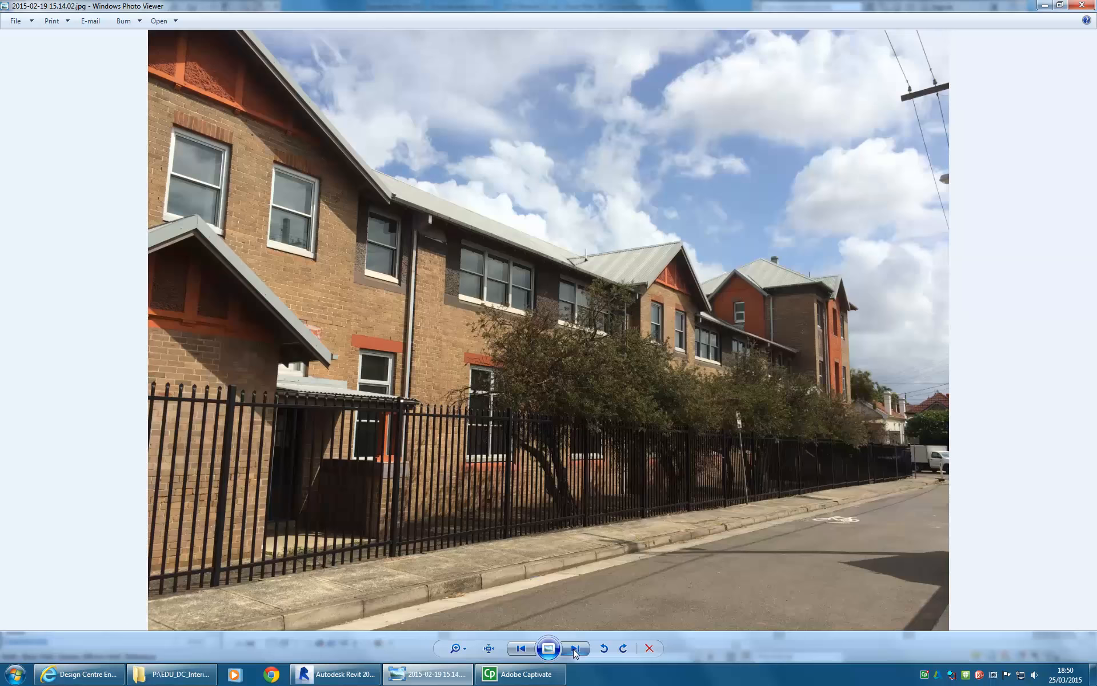
click(574, 649)
click(574, 649)
click(574, 650)
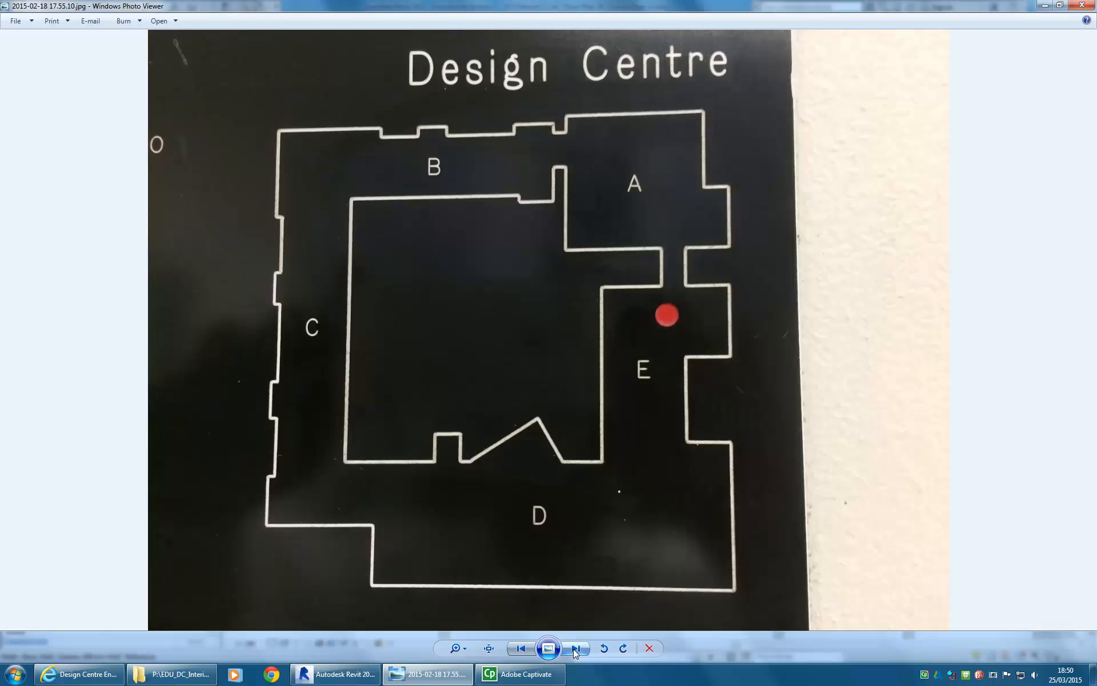
Step: Go back through the photos to 2015-02-19 15.11.03.jpg and examine the chimney wall where it interrupts the hip roof's eaves
click(522, 649)
click(521, 649)
click(521, 648)
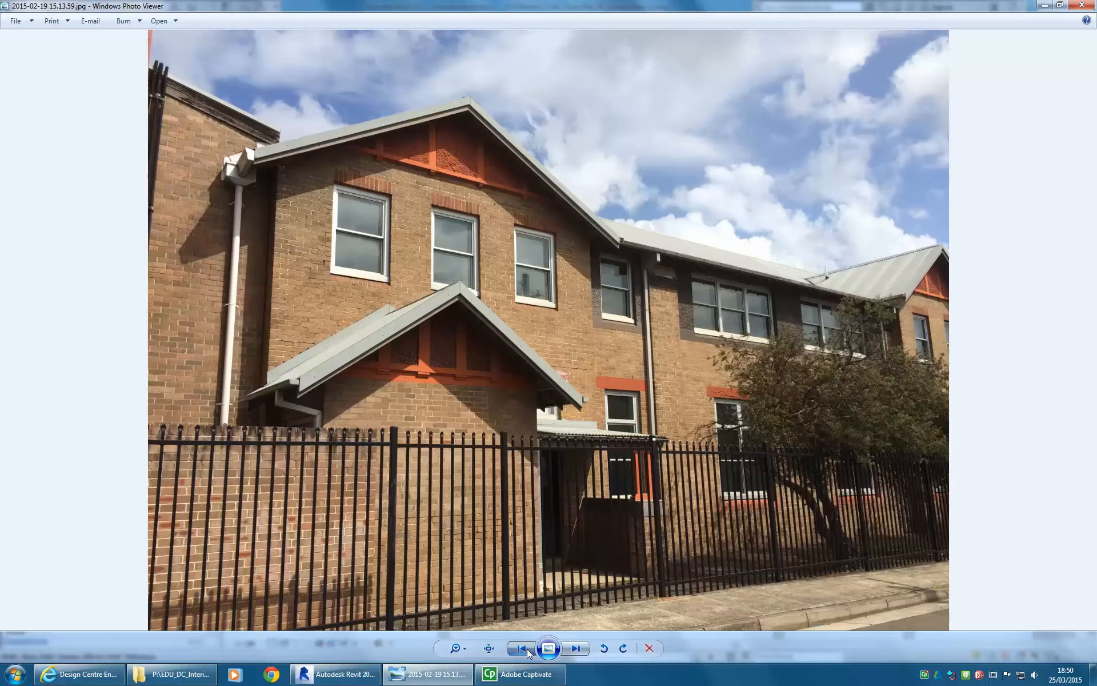
click(522, 649)
click(527, 650)
click(527, 650)
click(527, 650)
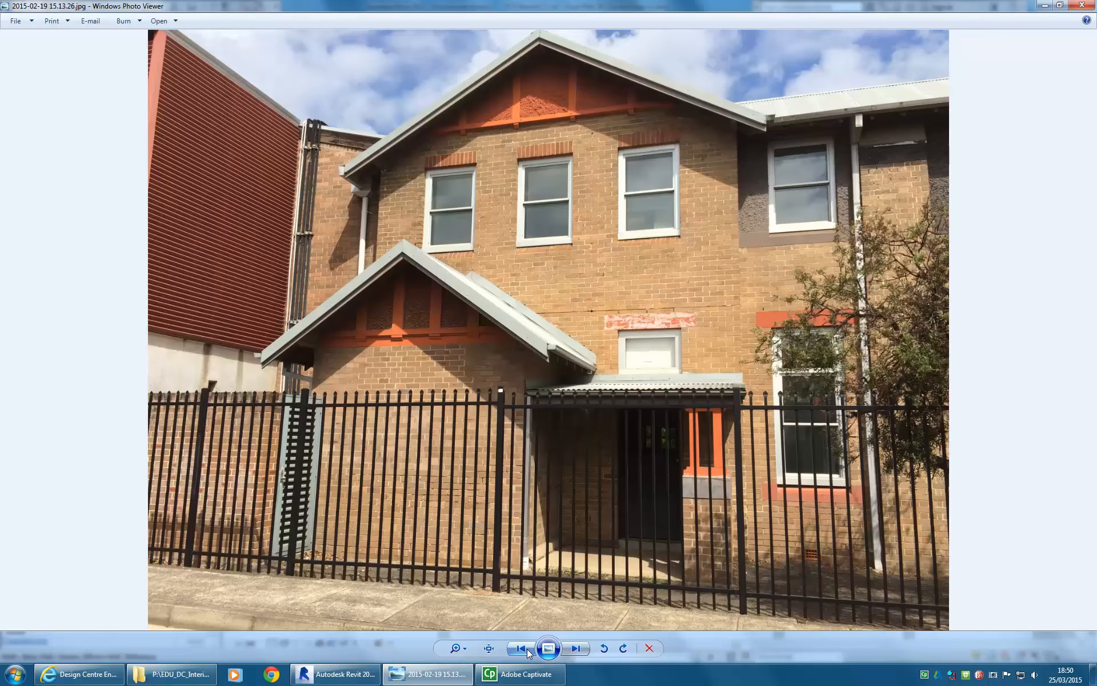
click(527, 650)
click(526, 649)
click(527, 650)
click(526, 649)
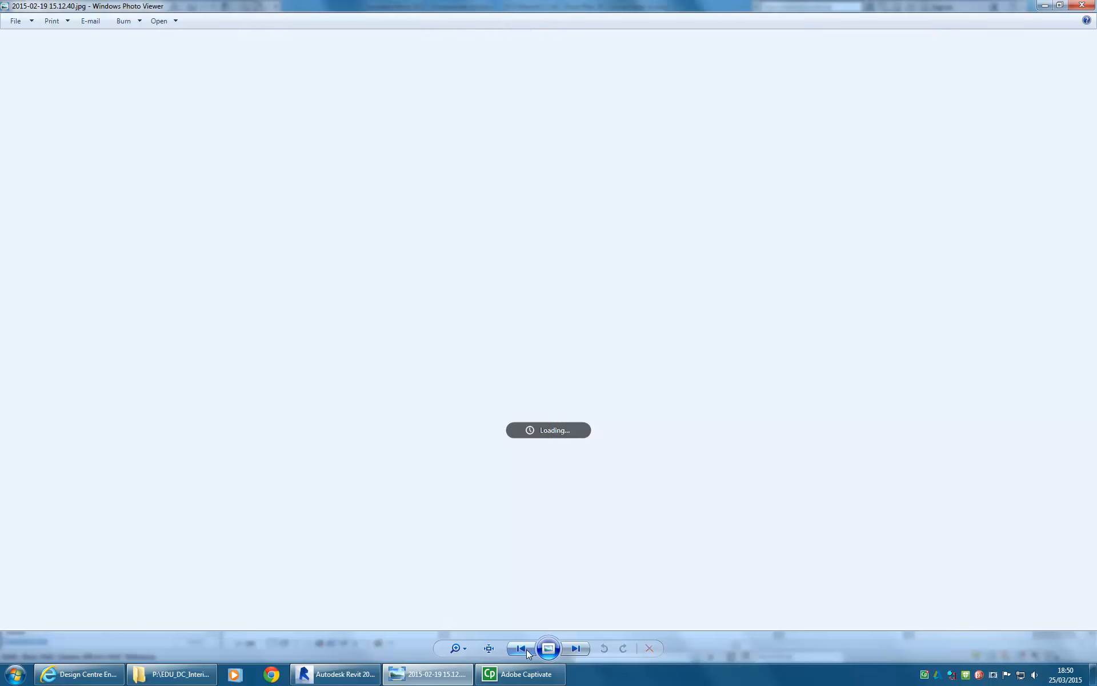
click(527, 649)
click(527, 650)
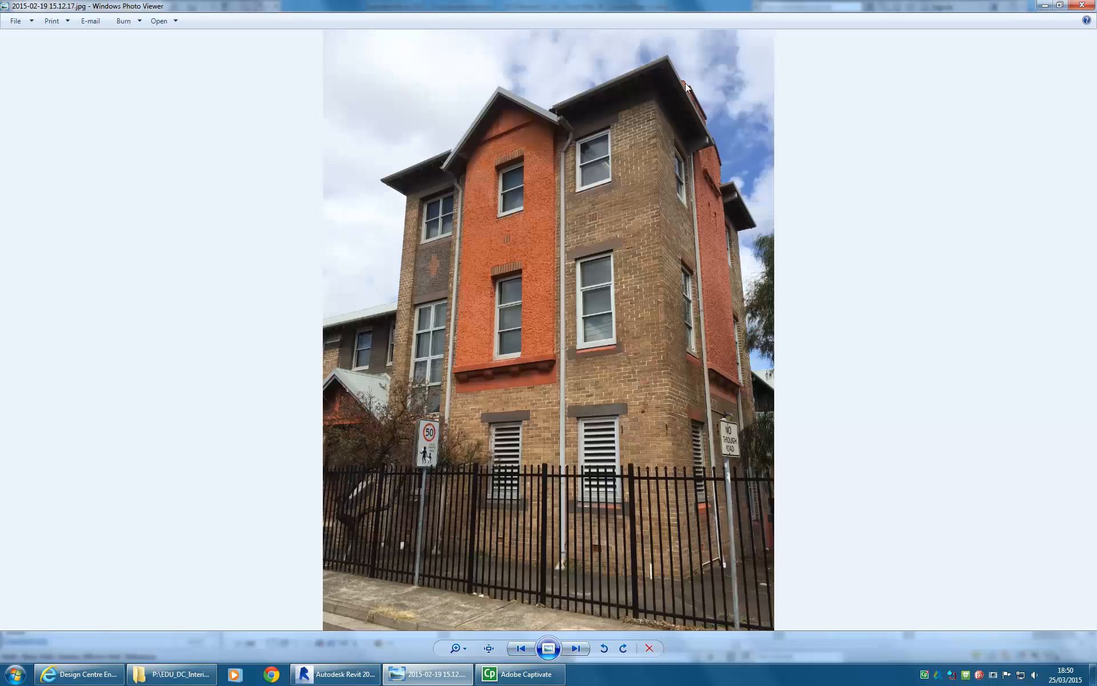
click(521, 650)
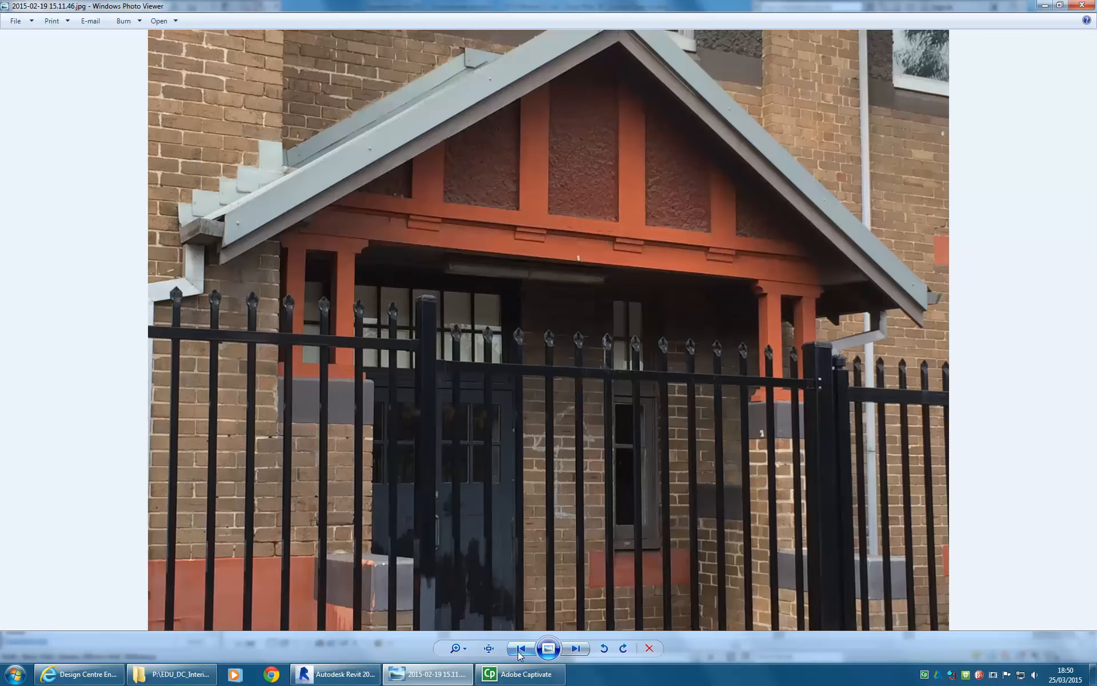
click(521, 649)
click(519, 651)
click(519, 652)
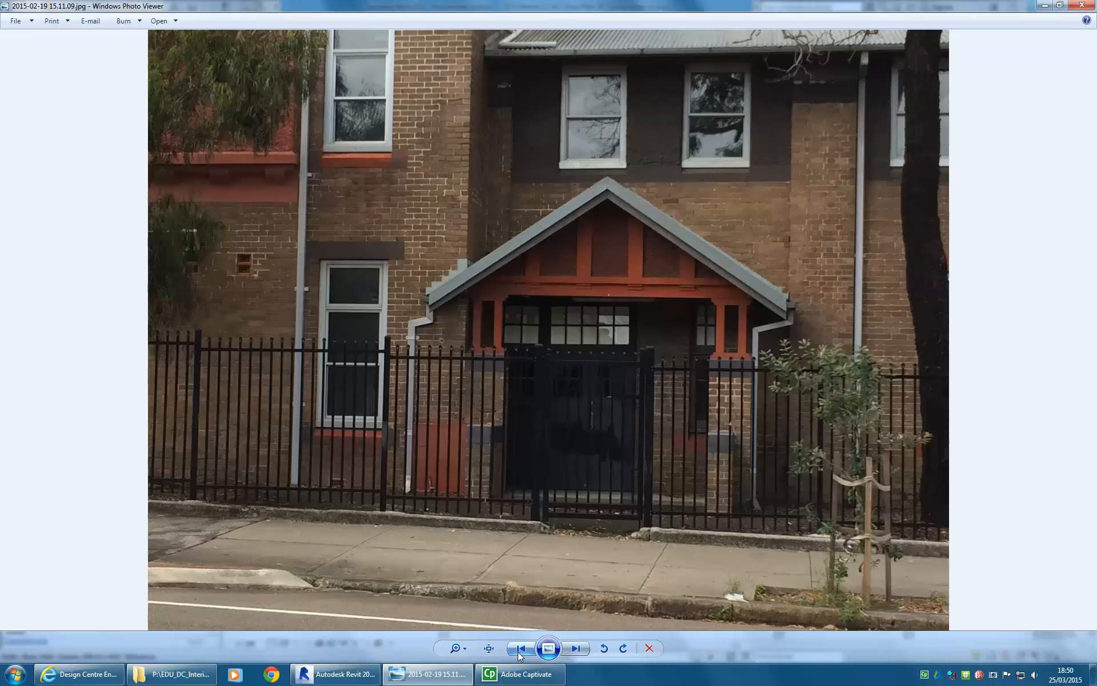
click(519, 651)
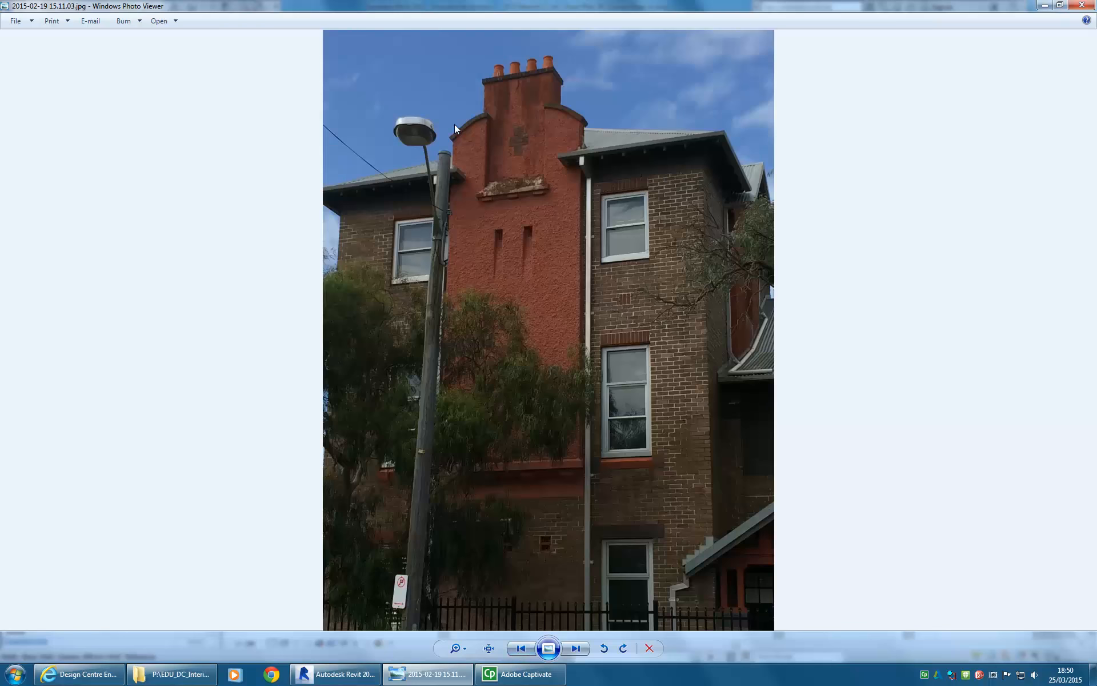
scroll(455, 124, up, 2)
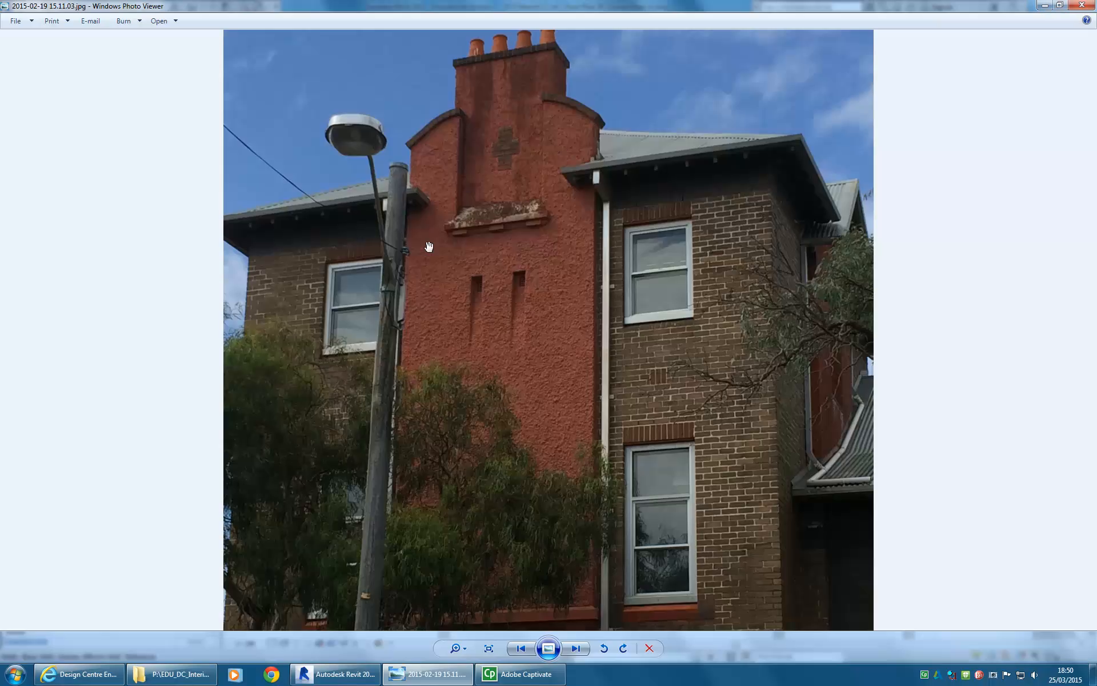
Step: Draw two horizontal non-sloping boundary lines from the outer ends of the valley lines facing the adjoining wing to the opposite roof edge
click(1041, 6)
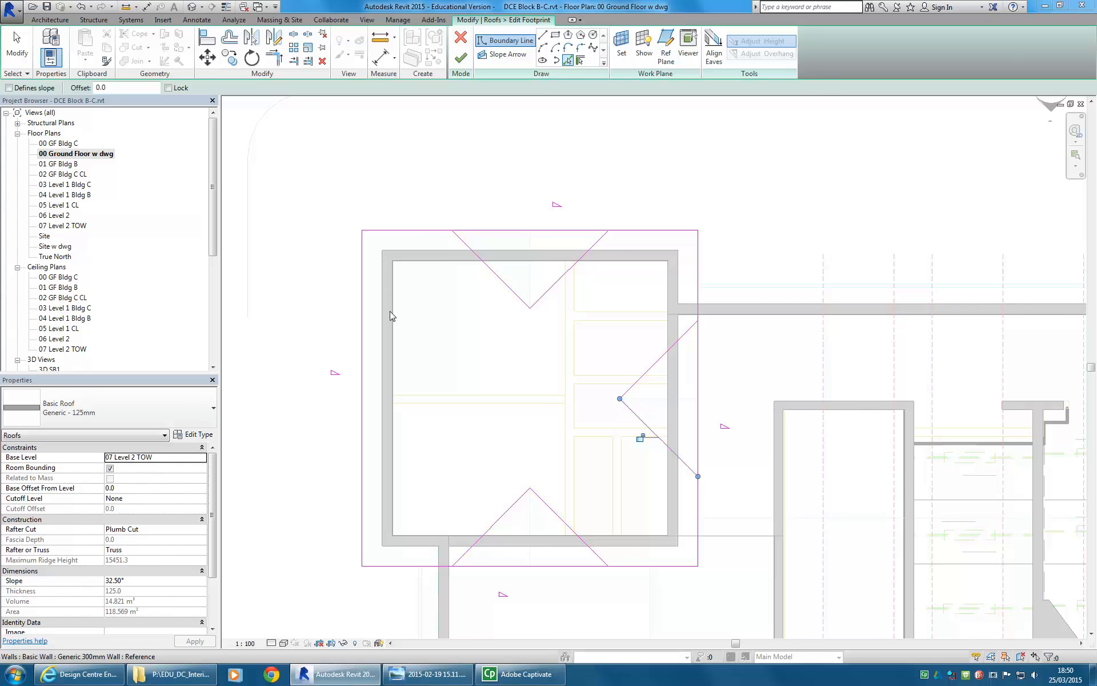
scroll(538, 297, up, 3)
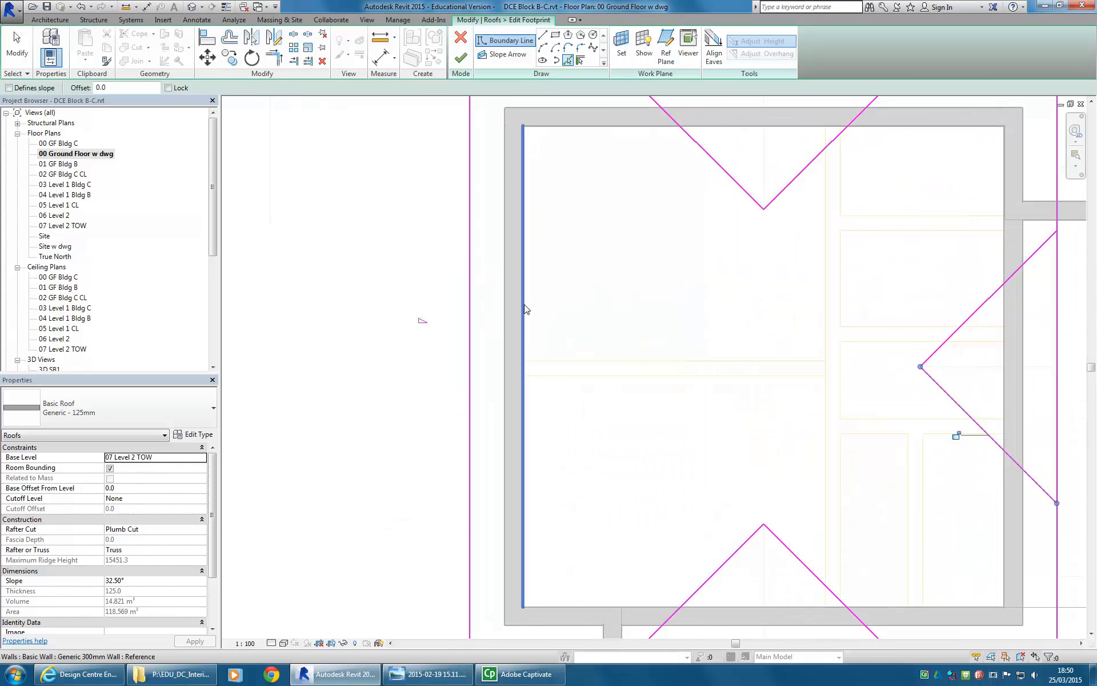
scroll(643, 307, down, 1)
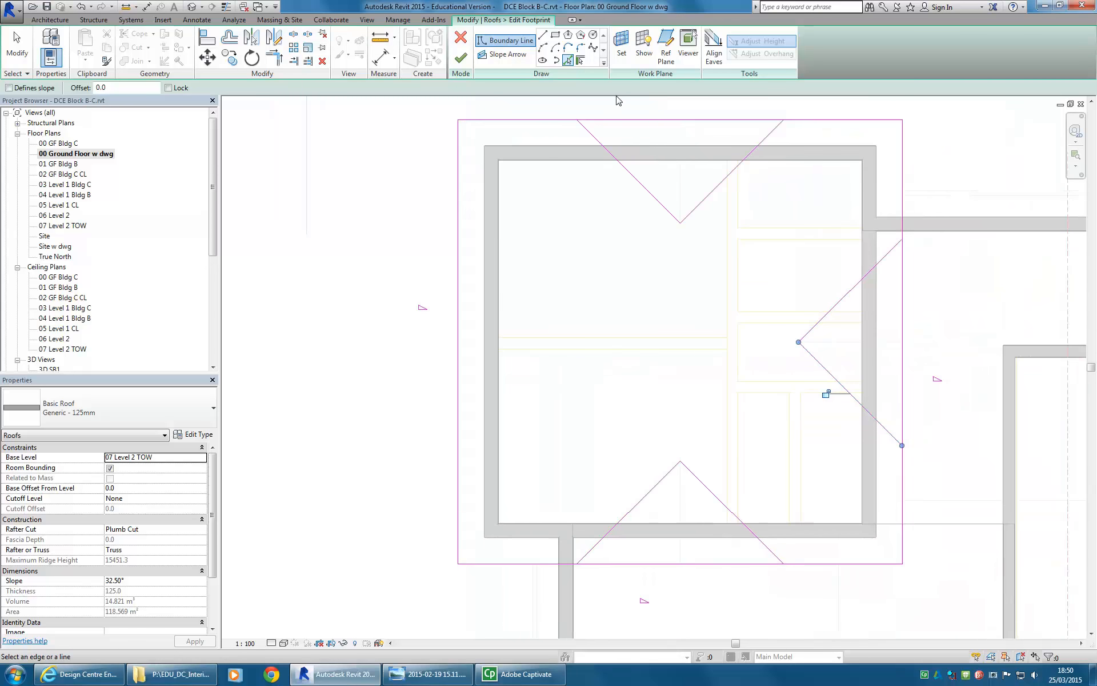
click(543, 34)
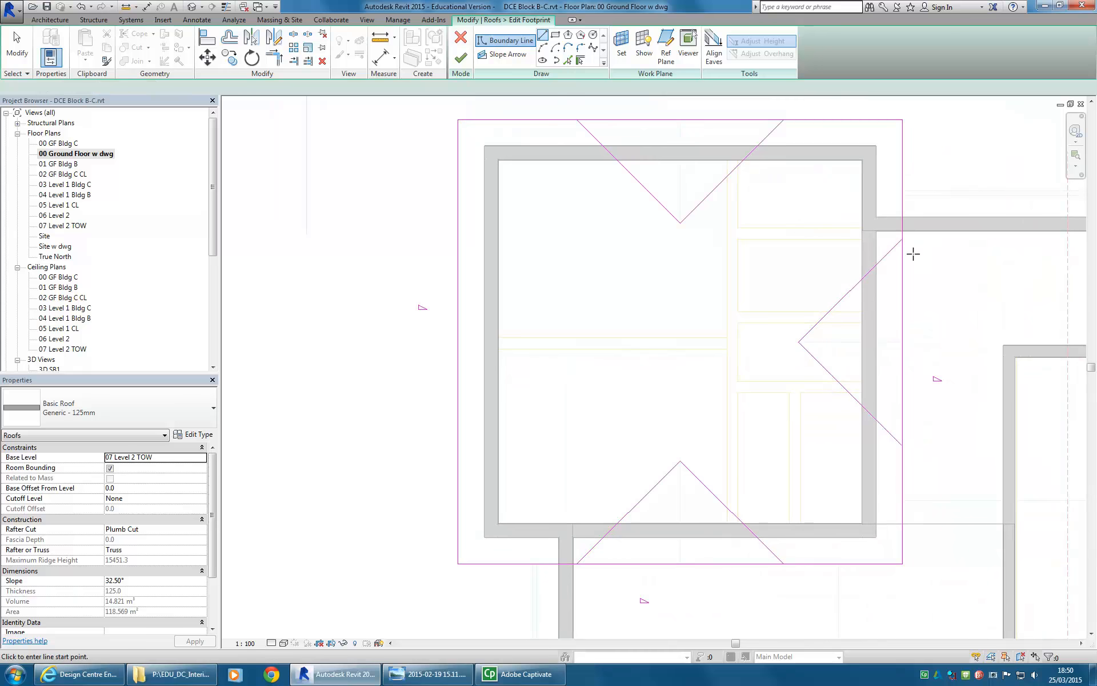
click(903, 239)
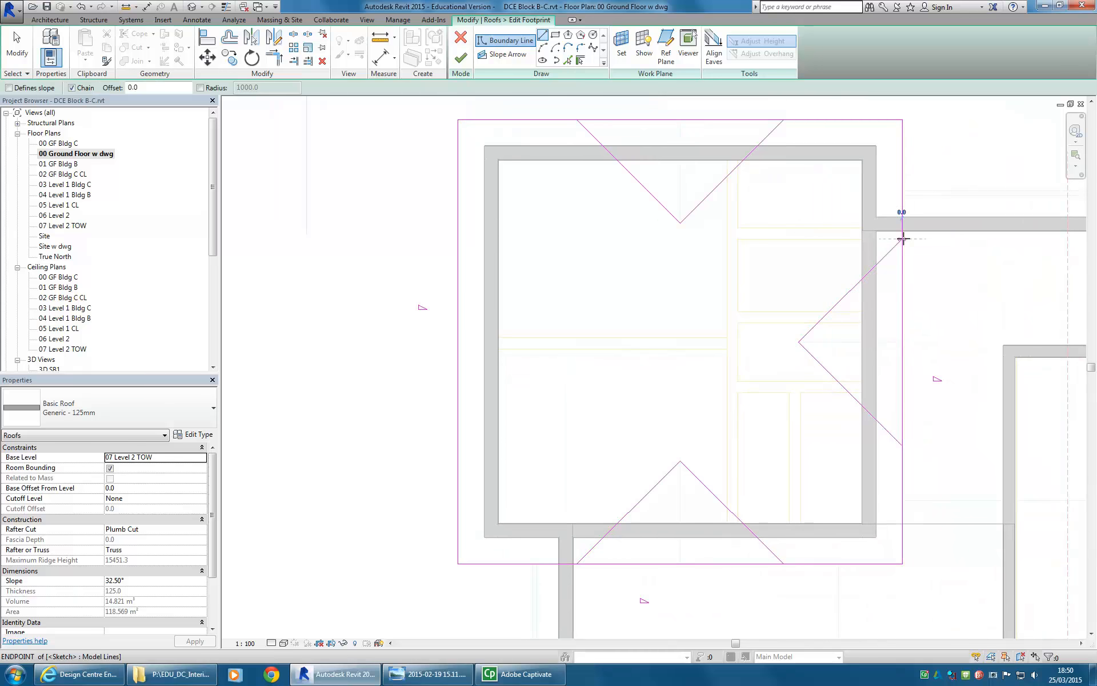
click(459, 239)
key(Escape)
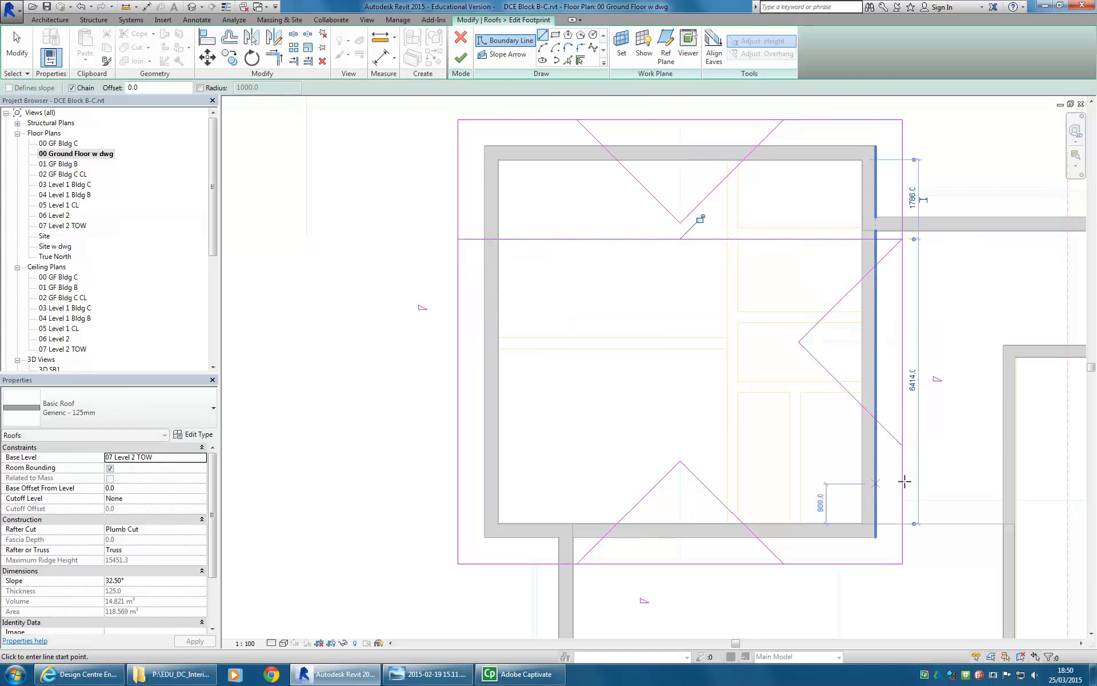
click(902, 445)
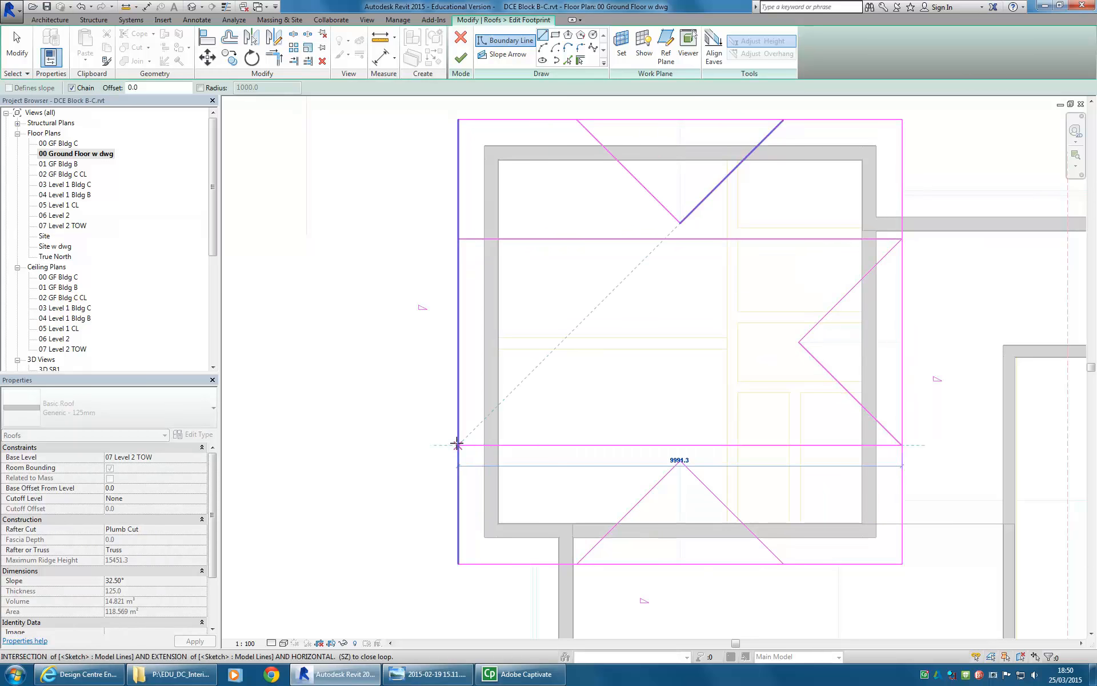
click(458, 445)
key(Escape)
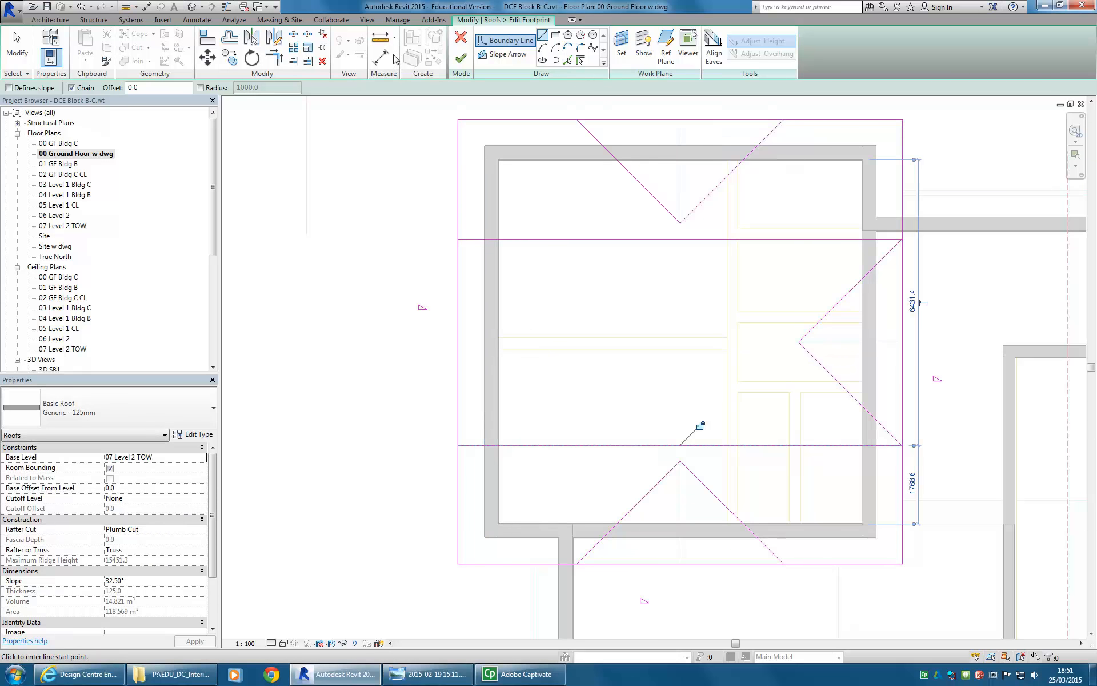
Step: Notch the roof outline at the chimney wall by splitting the eave and trimming it and the horizontal lines to a line along the wall's inner face
click(293, 34)
click(458, 324)
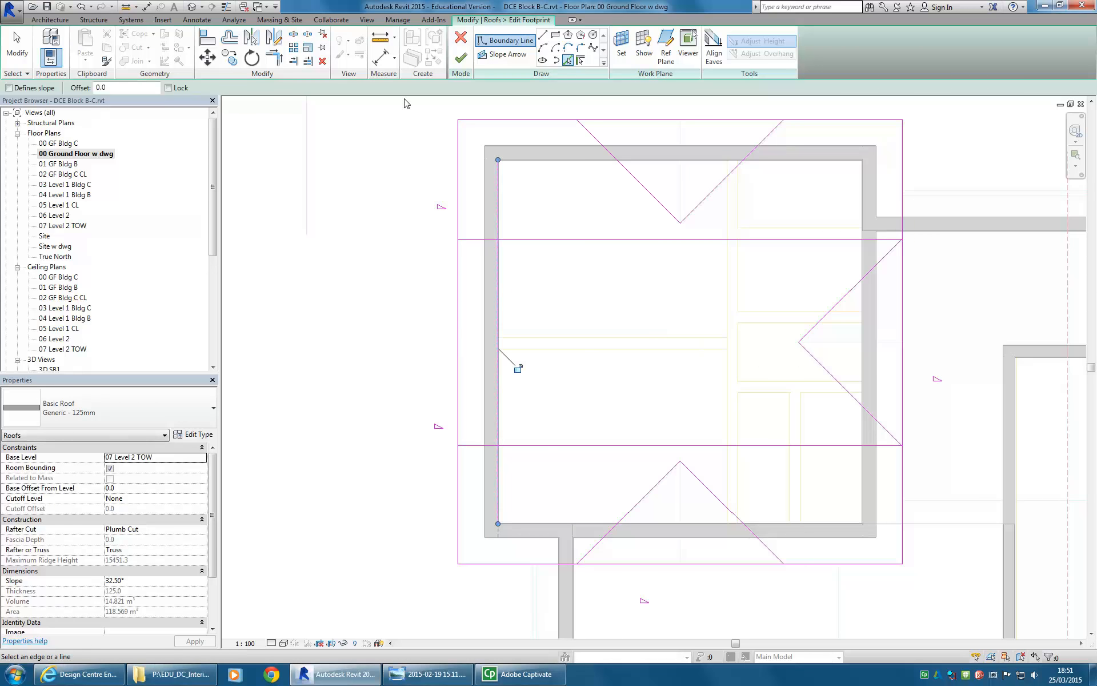
click(277, 61)
click(498, 256)
click(474, 239)
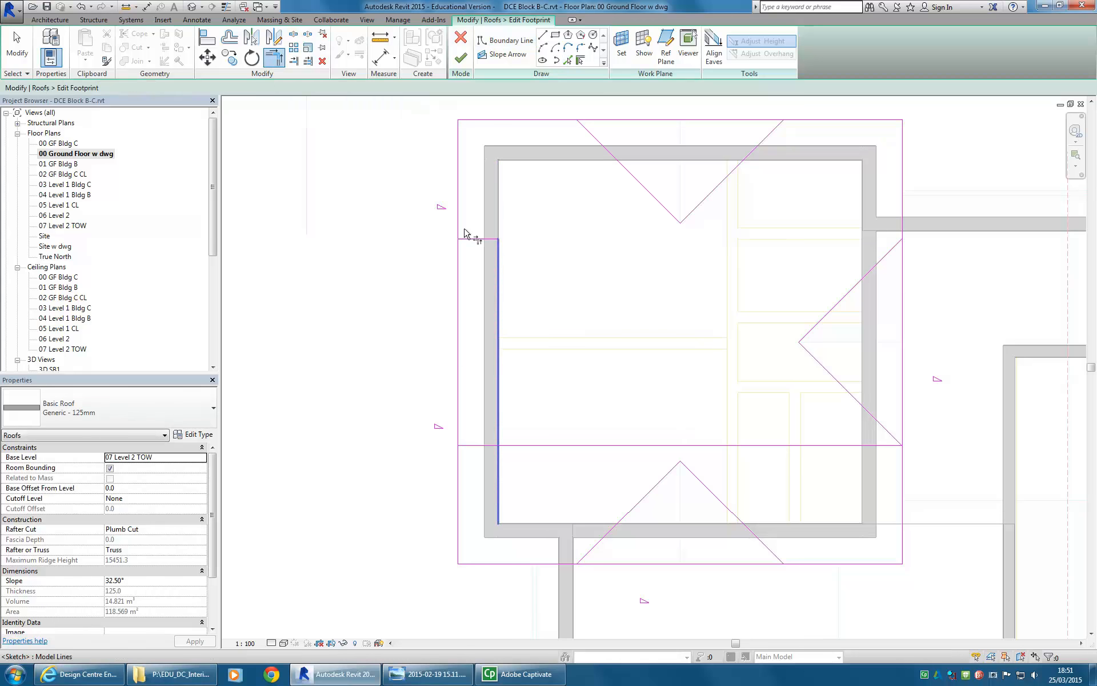
click(459, 228)
click(467, 239)
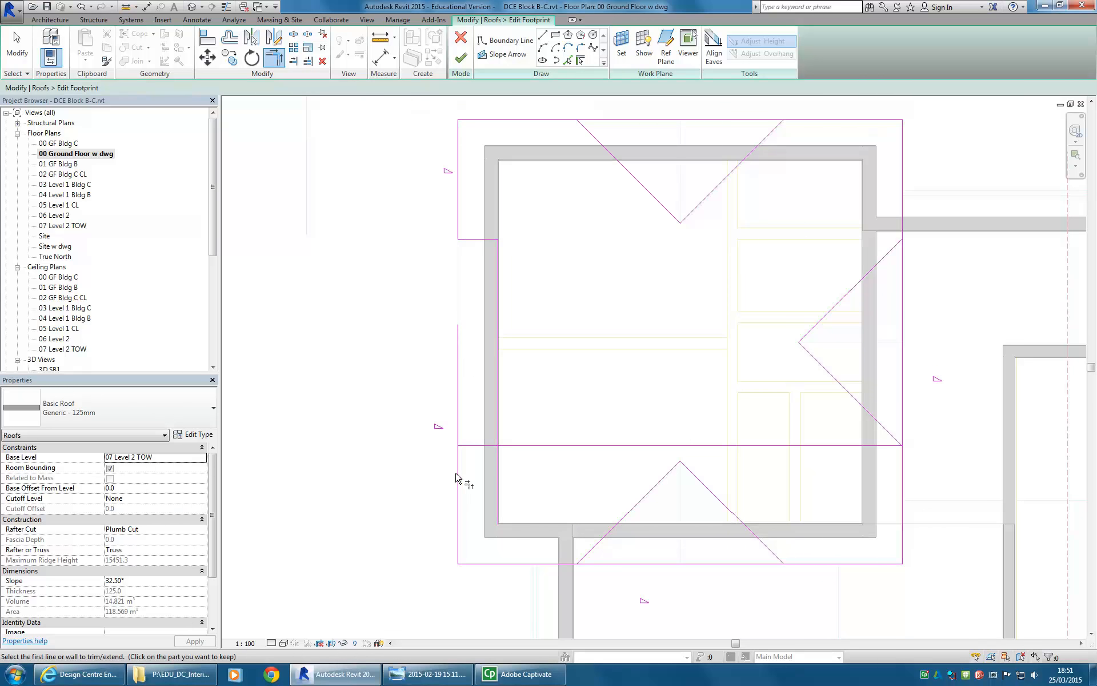
click(475, 445)
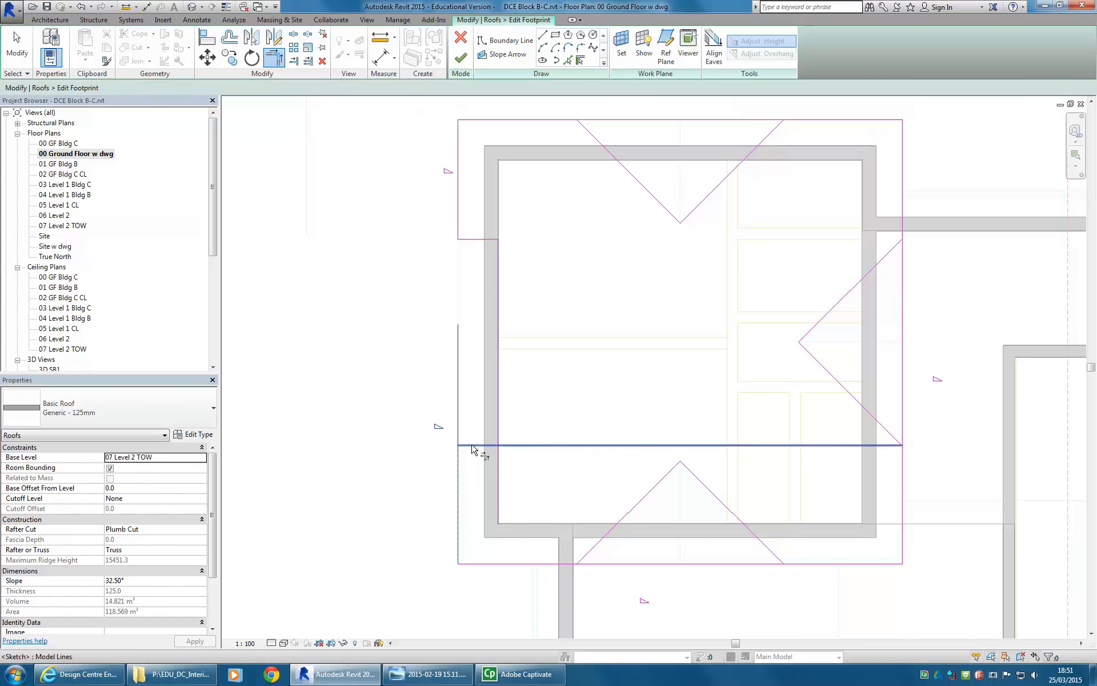
click(507, 423)
scroll(600, 331, down, 3)
scroll(559, 363, up, 2)
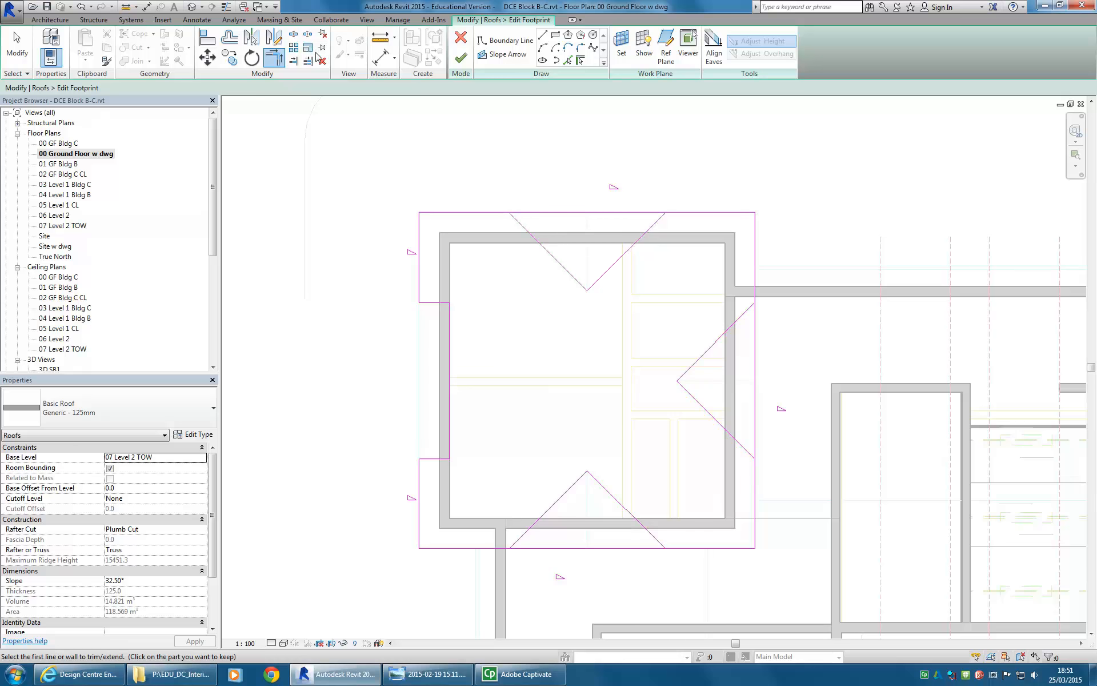
Step: Split the three remaining footprint edges between the ends of their valley lines
click(293, 34)
click(580, 213)
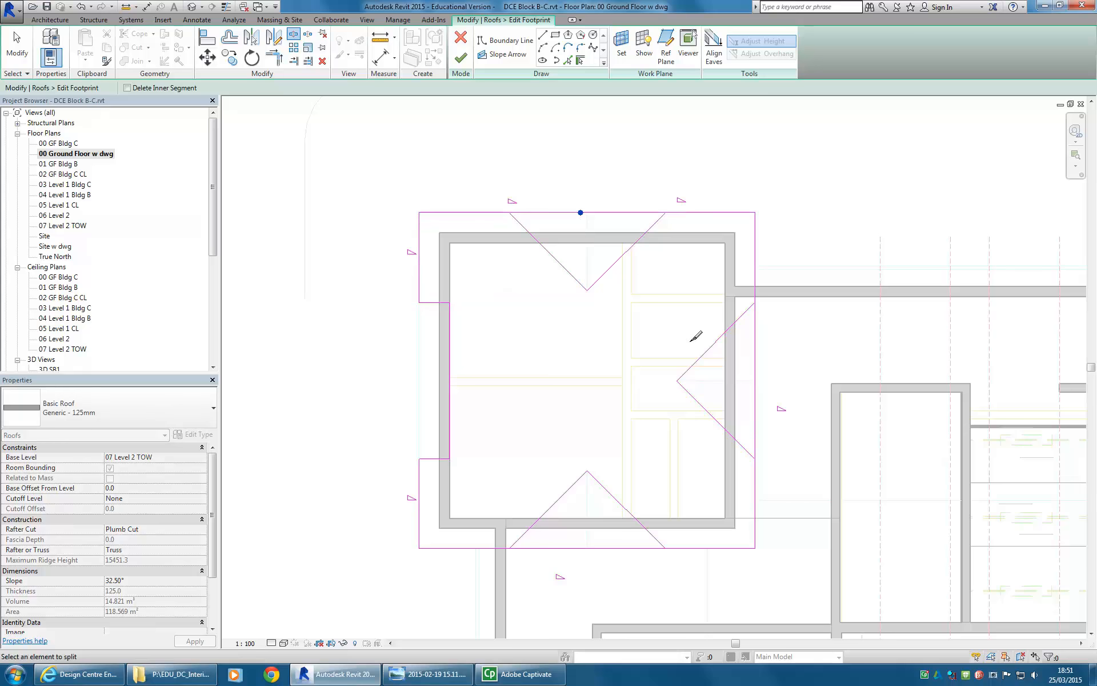
click(755, 371)
click(598, 547)
Step: Trim the split edges to the diagonal valley lines on all three gable sides and finish the roof footprint edit
click(274, 57)
click(474, 219)
click(522, 225)
click(695, 220)
click(655, 228)
click(755, 279)
click(744, 315)
click(755, 504)
click(751, 454)
click(677, 549)
click(634, 519)
click(485, 549)
click(537, 520)
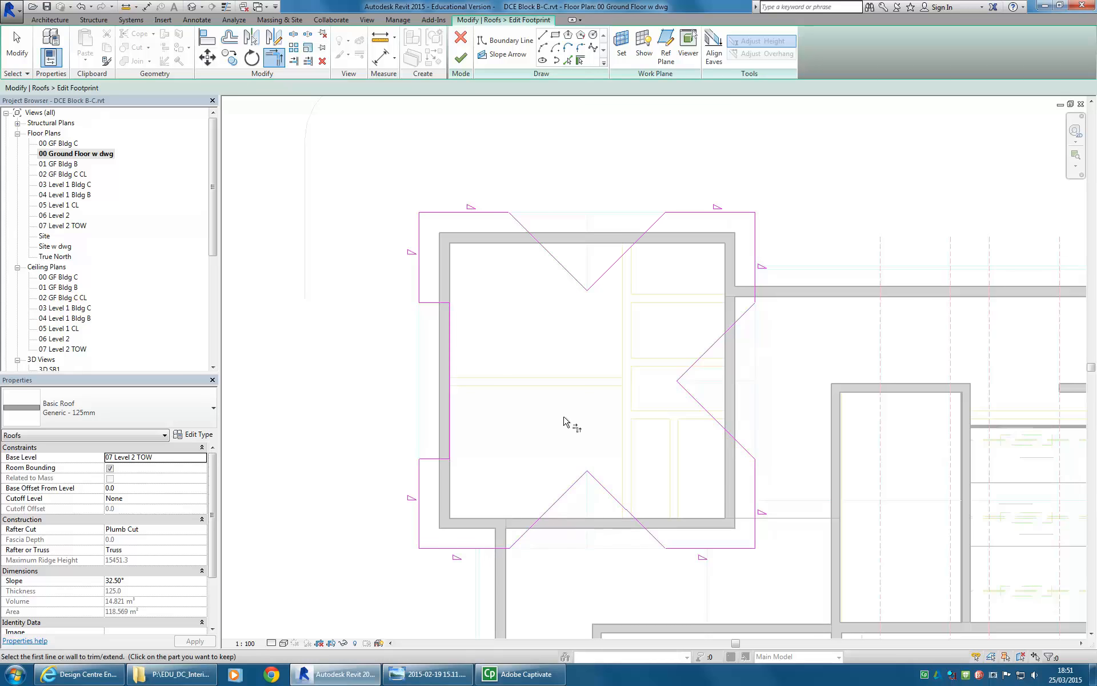
scroll(554, 366, up, 1)
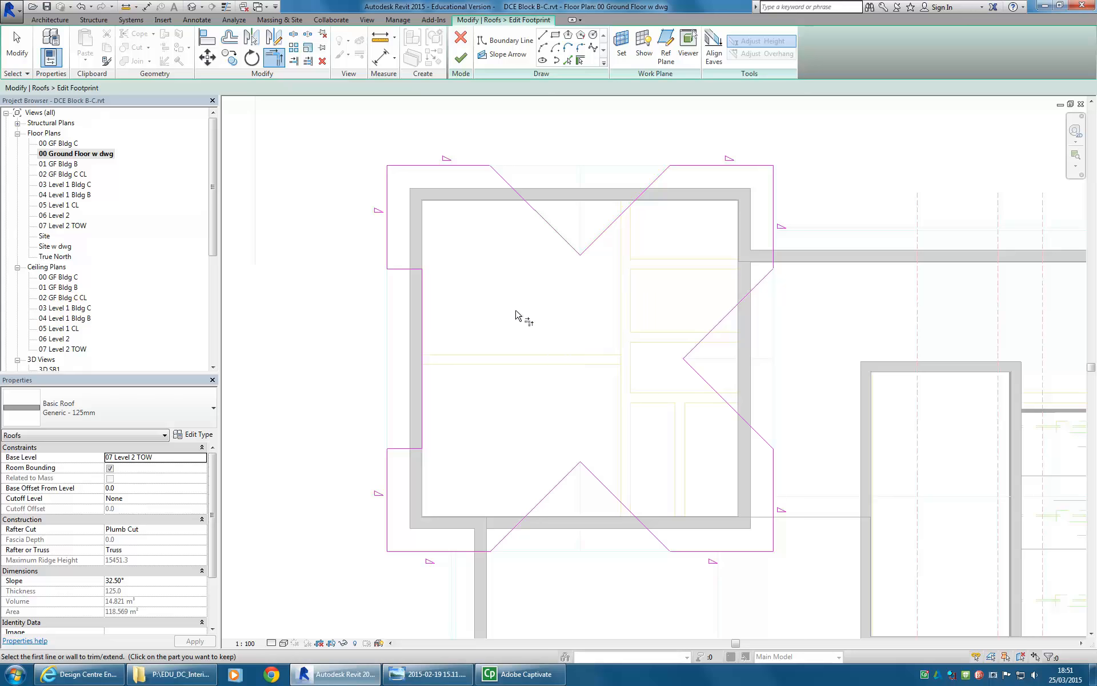
middle_drag(514, 314, 495, 304)
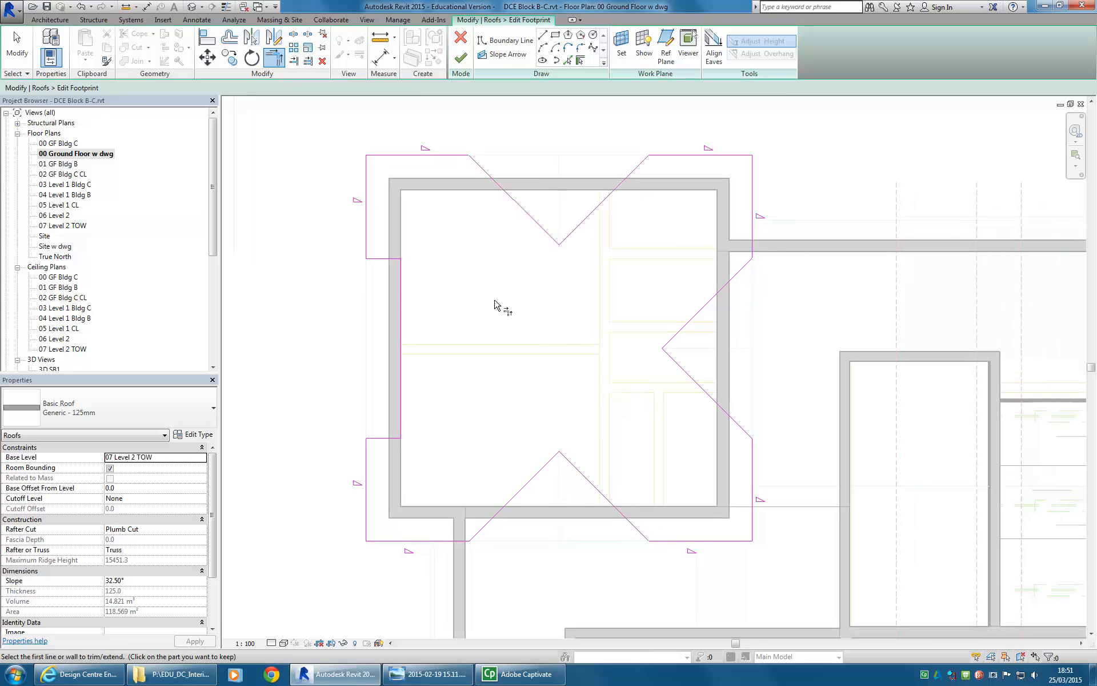
click(462, 59)
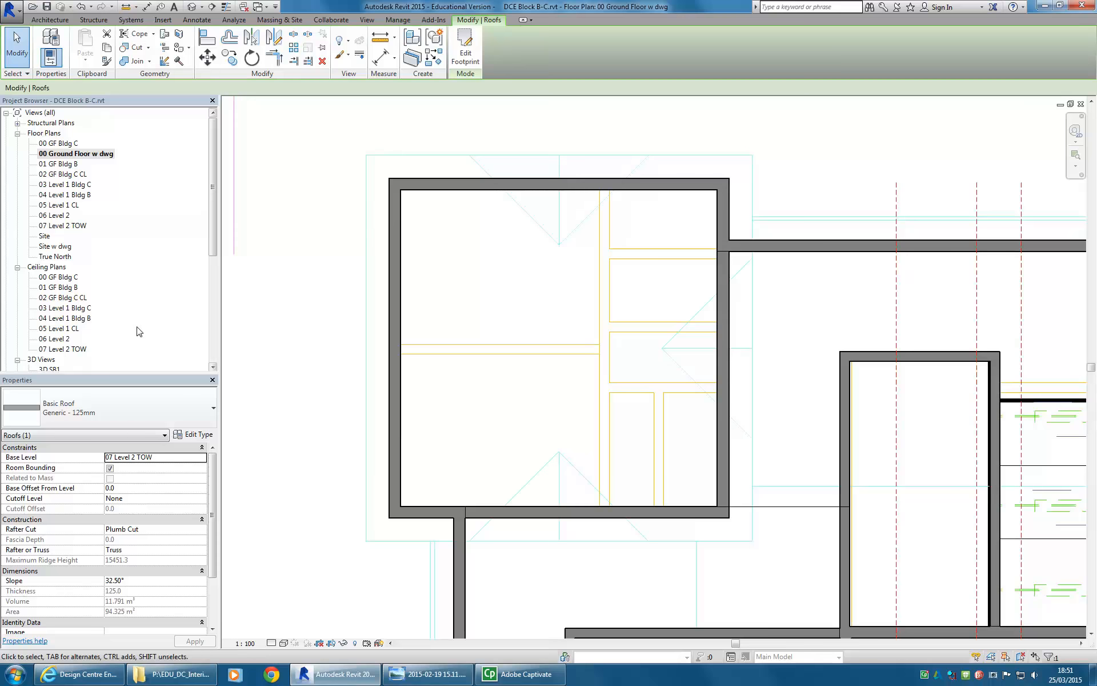
Step: Open the {3D} view and examine the edited roof's gable cut-outs and chimney notch from several sides
scroll(190, 240, down, 2)
double_click(45, 328)
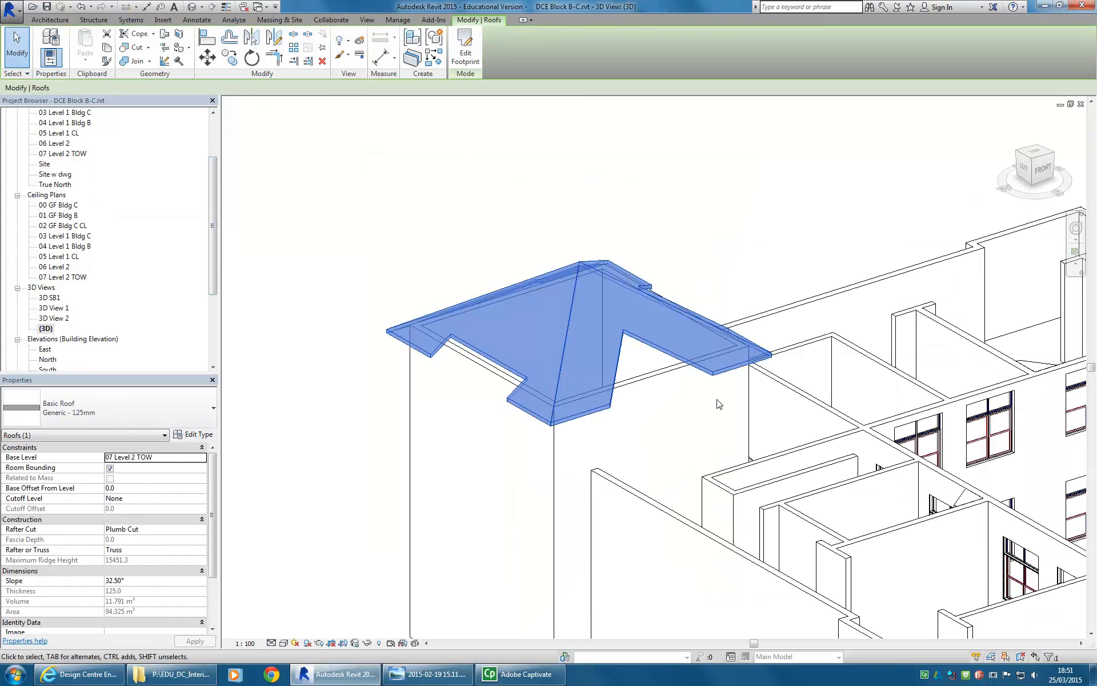
shift+middle_drag(719, 403, 522, 458)
scroll(460, 421, up, 3)
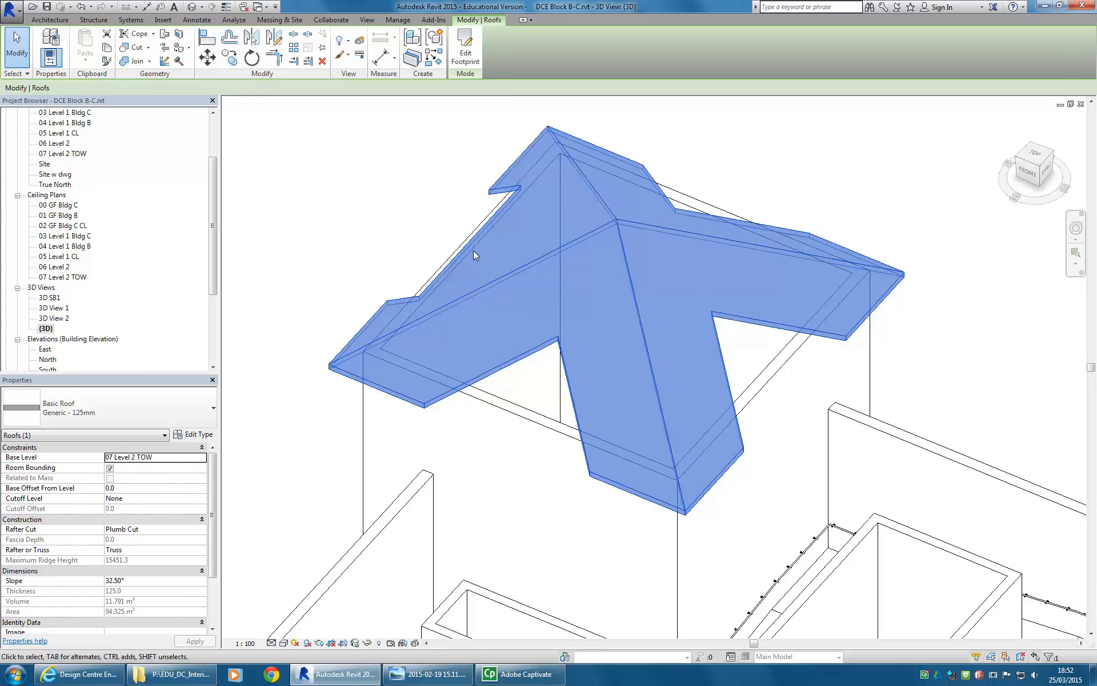
shift+middle_drag(384, 303, 499, 304)
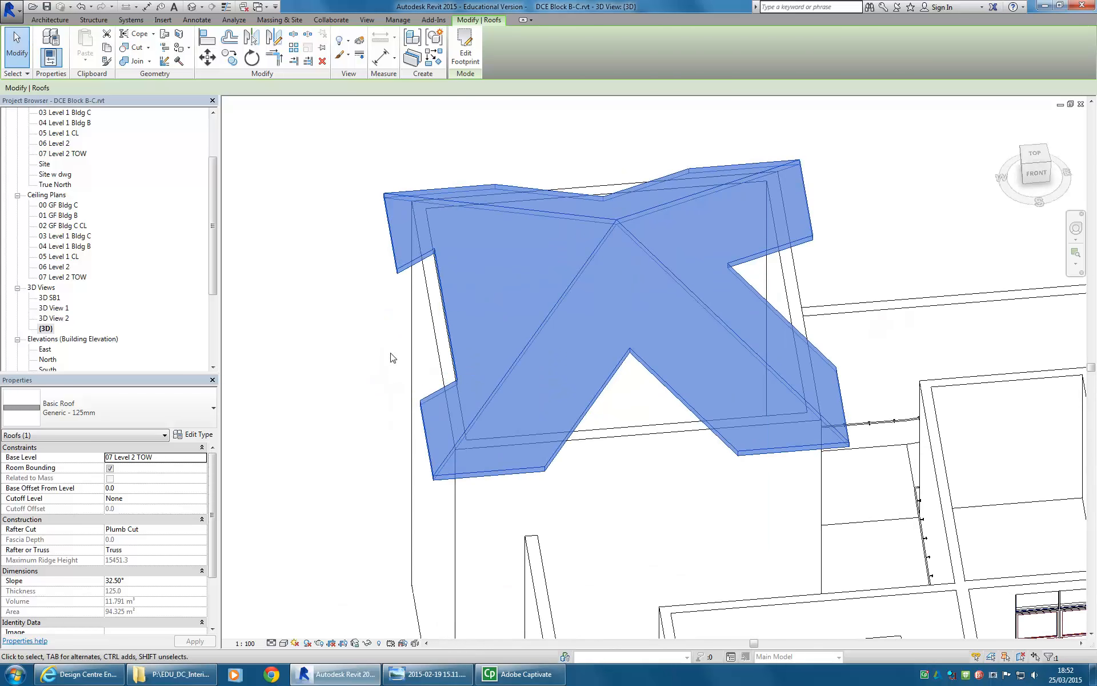
shift+middle_drag(721, 438, 589, 411)
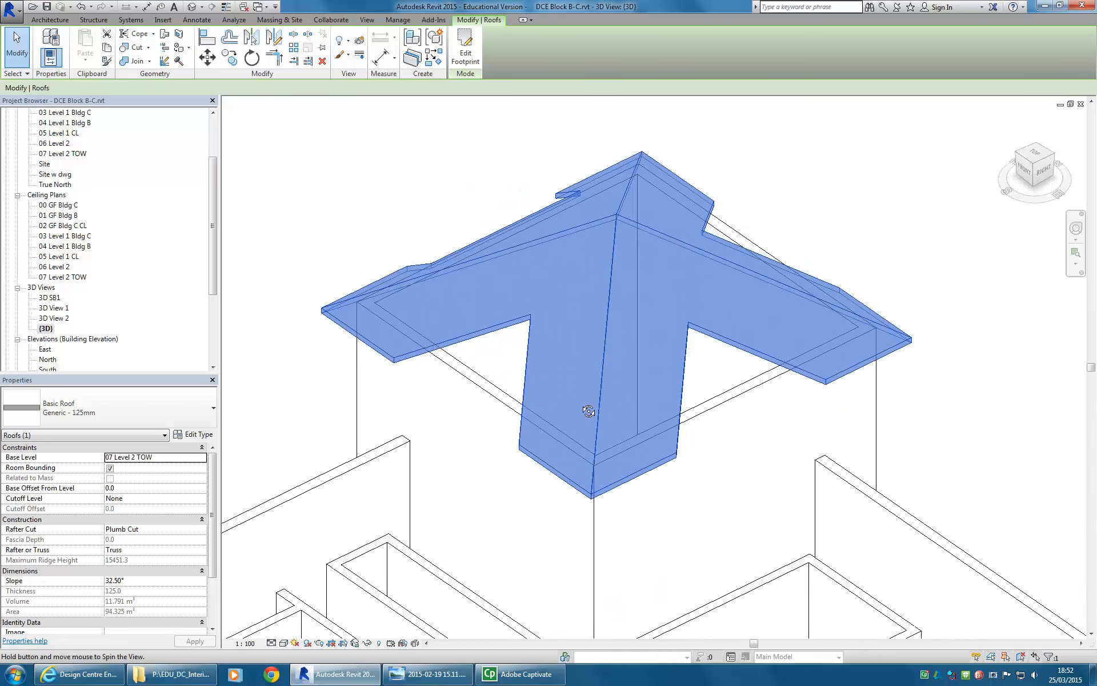
click(392, 213)
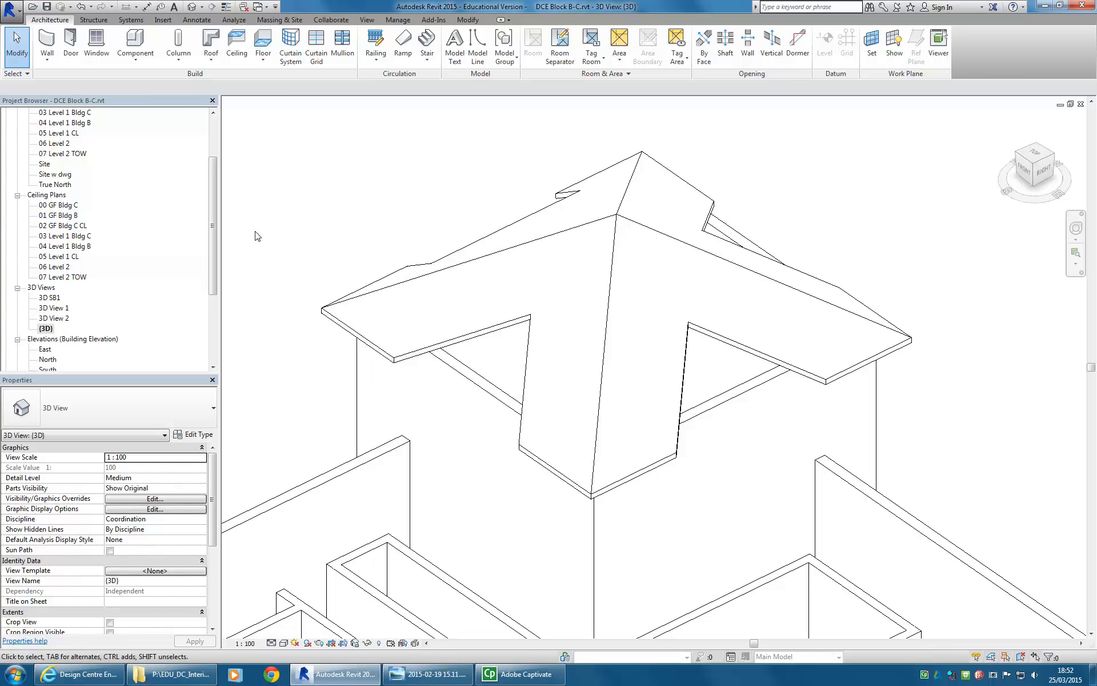
Step: Start a new roof by footprint on 07 Level 2 TOW and bring its sketch up in the 00 Ground Floor w dwg plan
drag(212, 255, 212, 170)
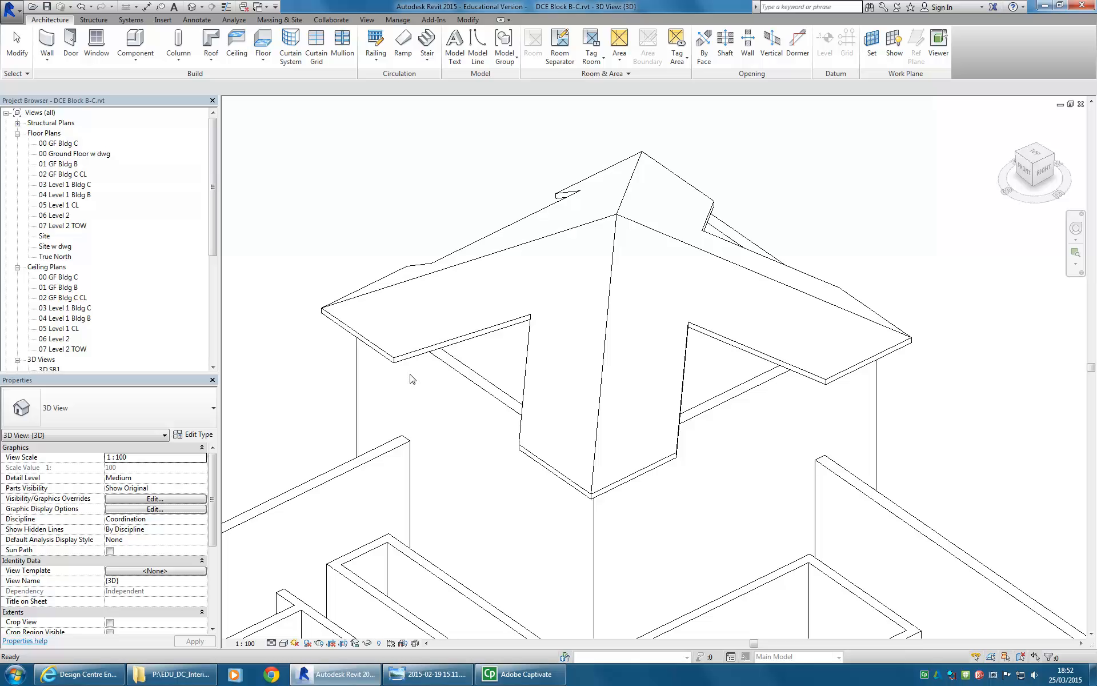
double_click(67, 154)
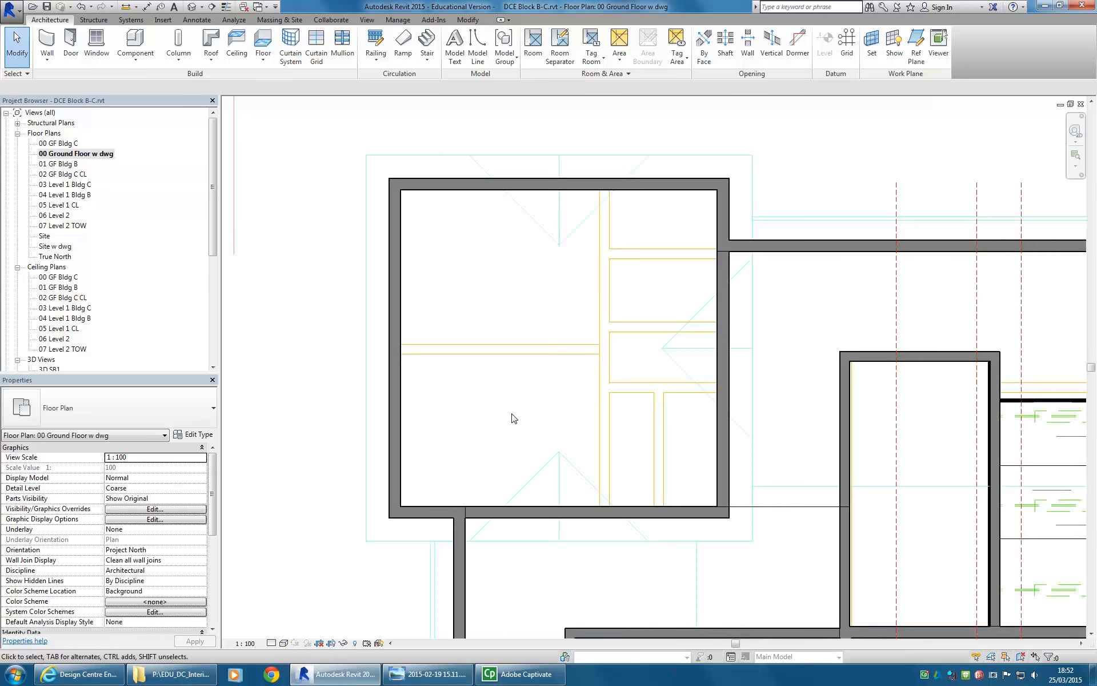
double_click(64, 226)
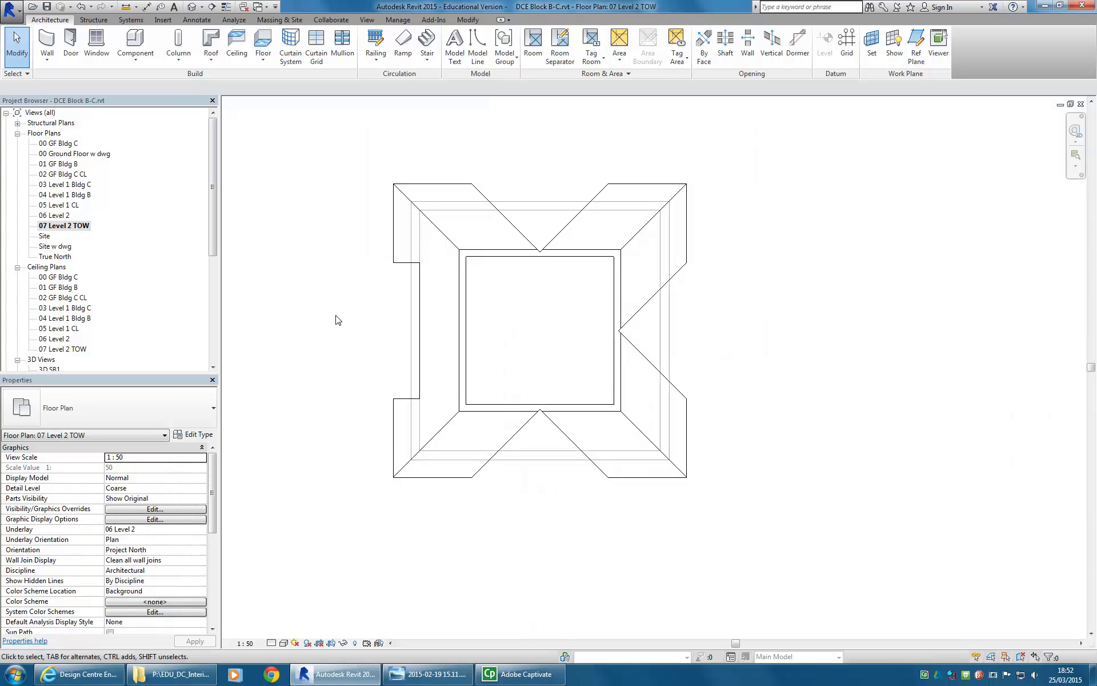
click(212, 60)
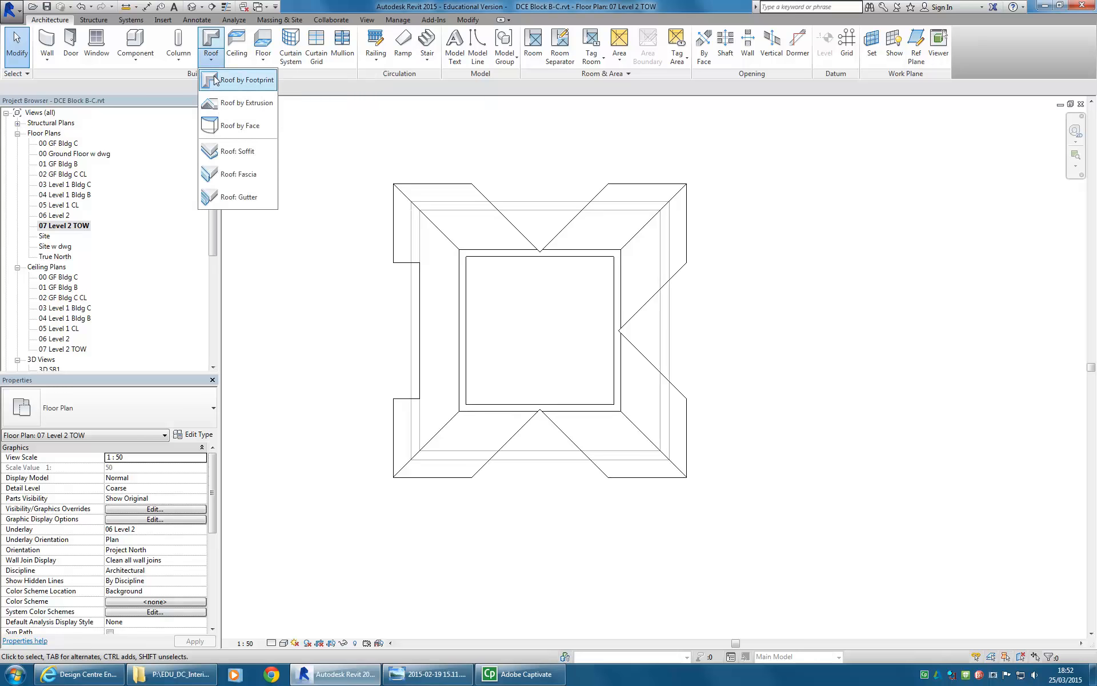
click(215, 81)
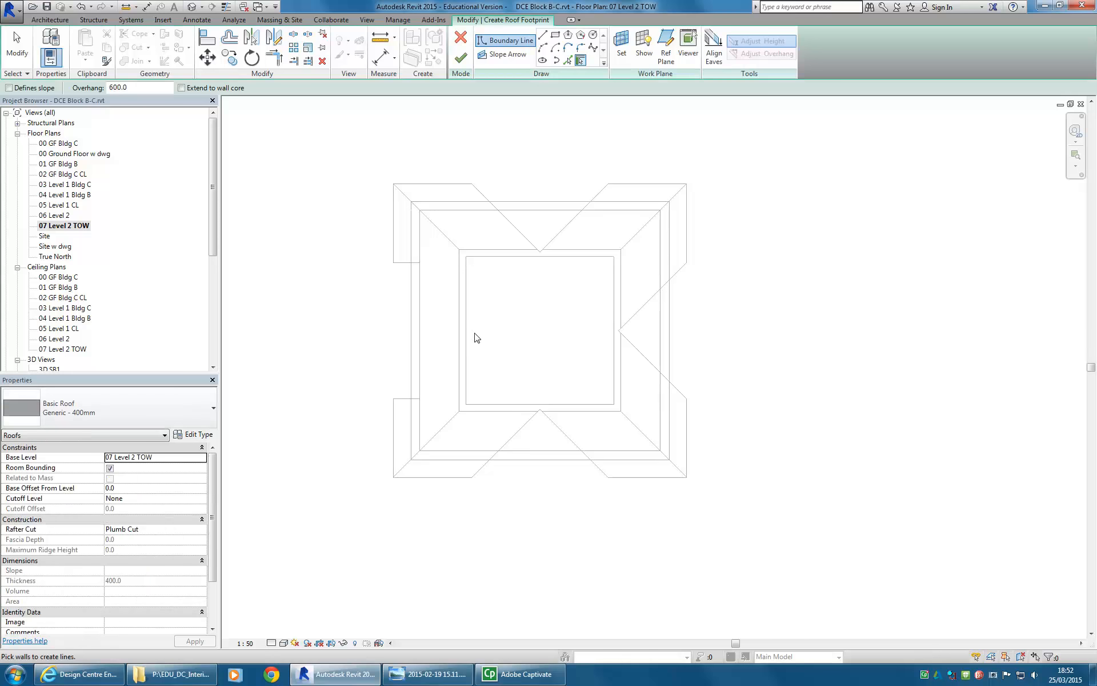
double_click(73, 154)
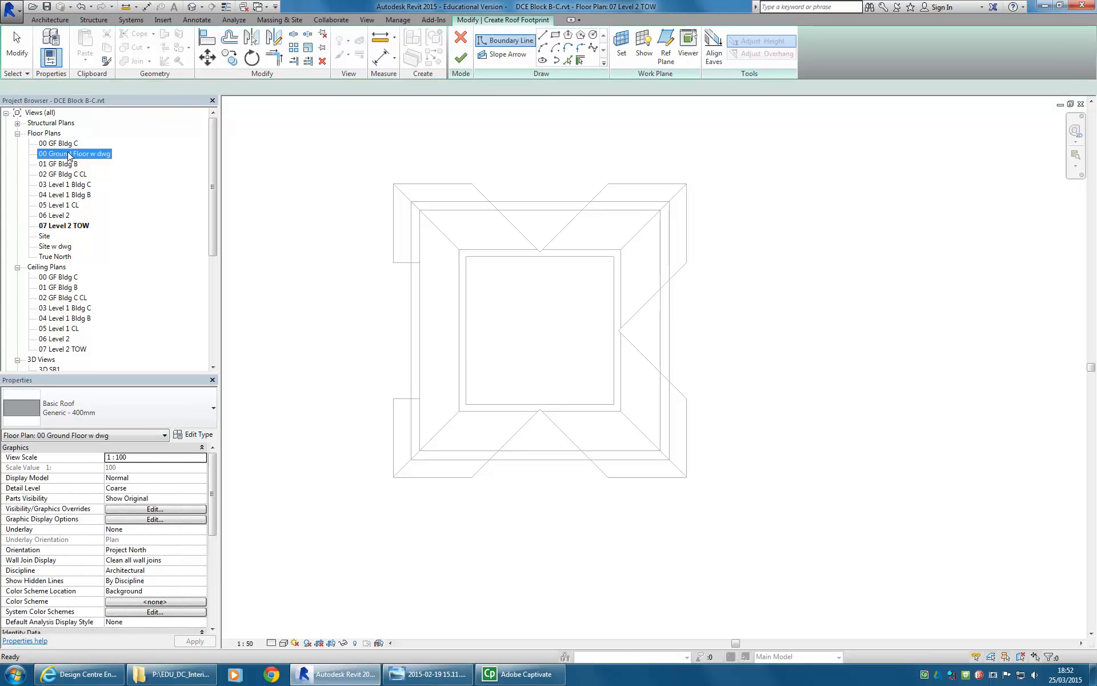
scroll(443, 326, up, 3)
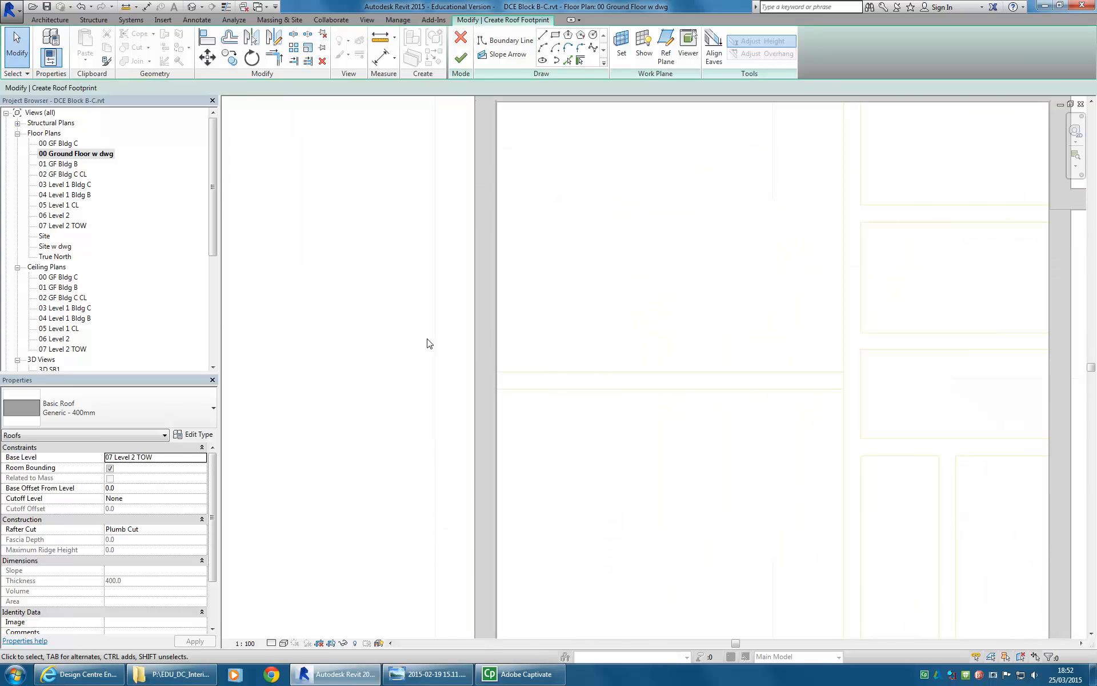
scroll(430, 343, down, 2)
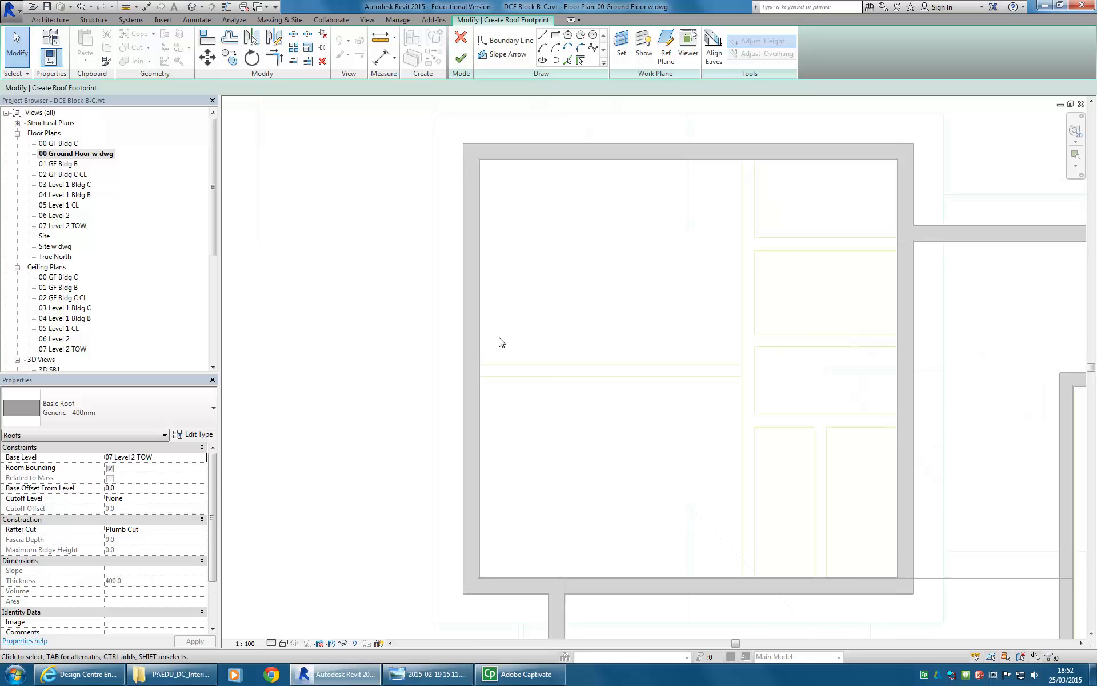
Step: Browse back through the building photos to 2015-02-19 15.10.15.jpg to examine the gables on the street front
click(428, 674)
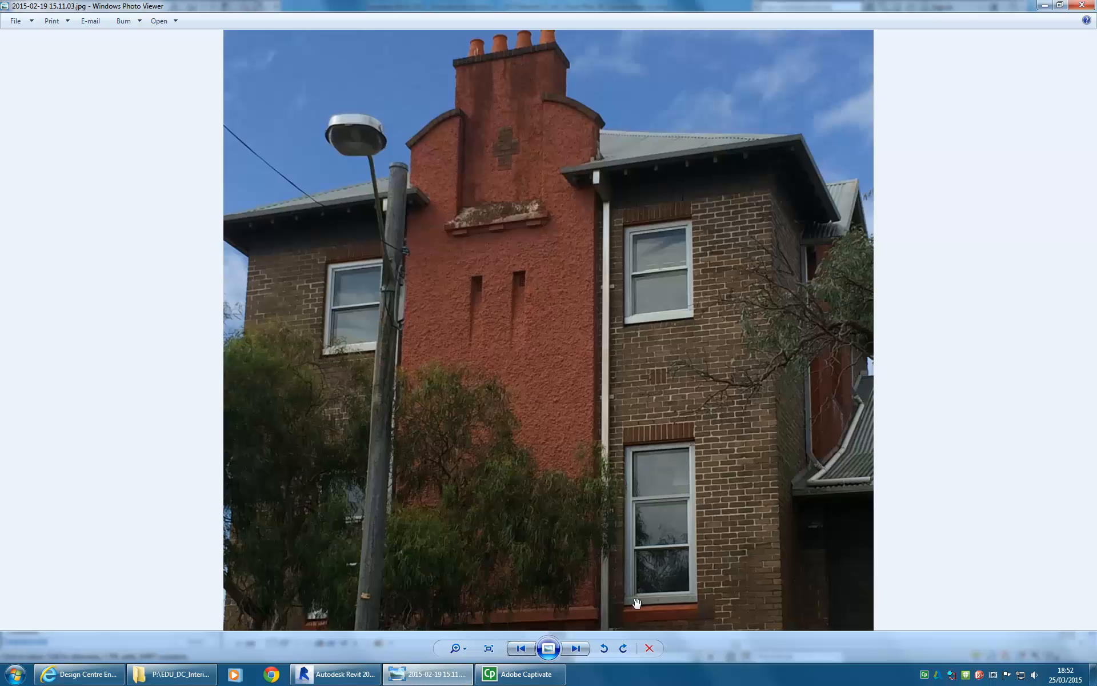
click(576, 648)
click(518, 648)
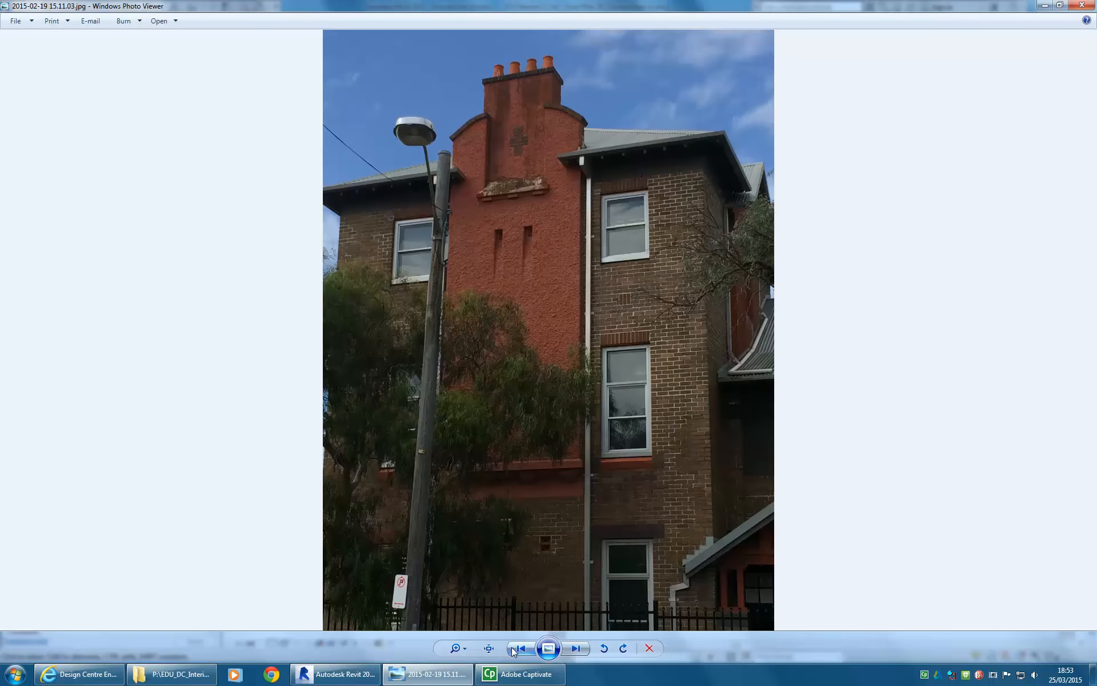
click(512, 647)
click(512, 647)
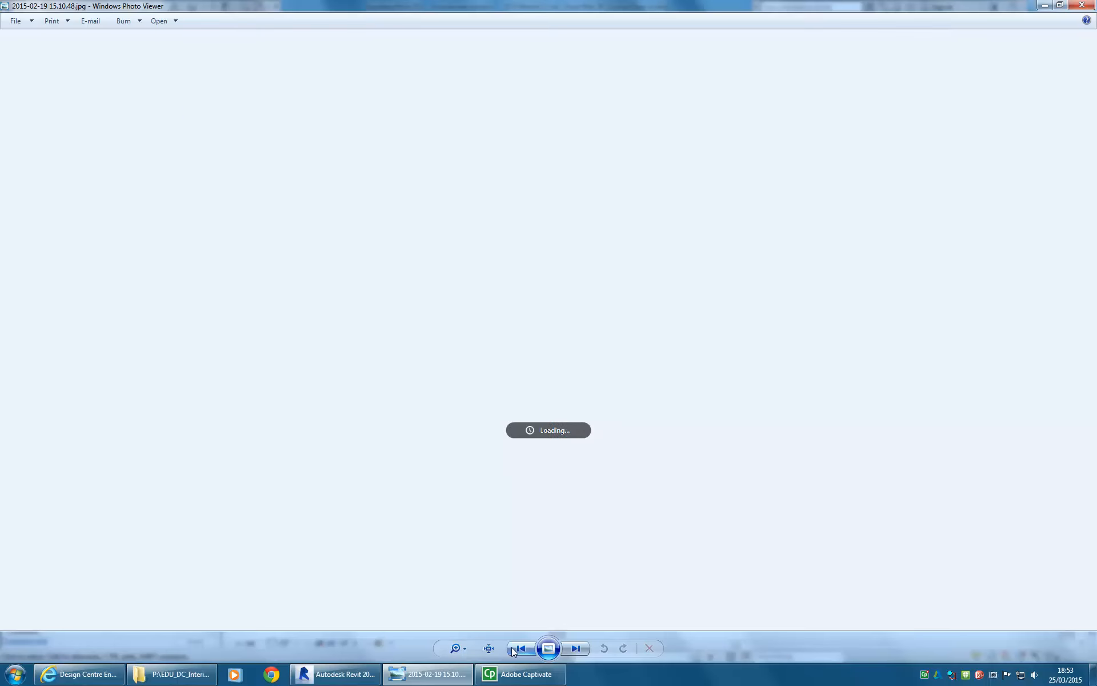
click(513, 647)
click(518, 649)
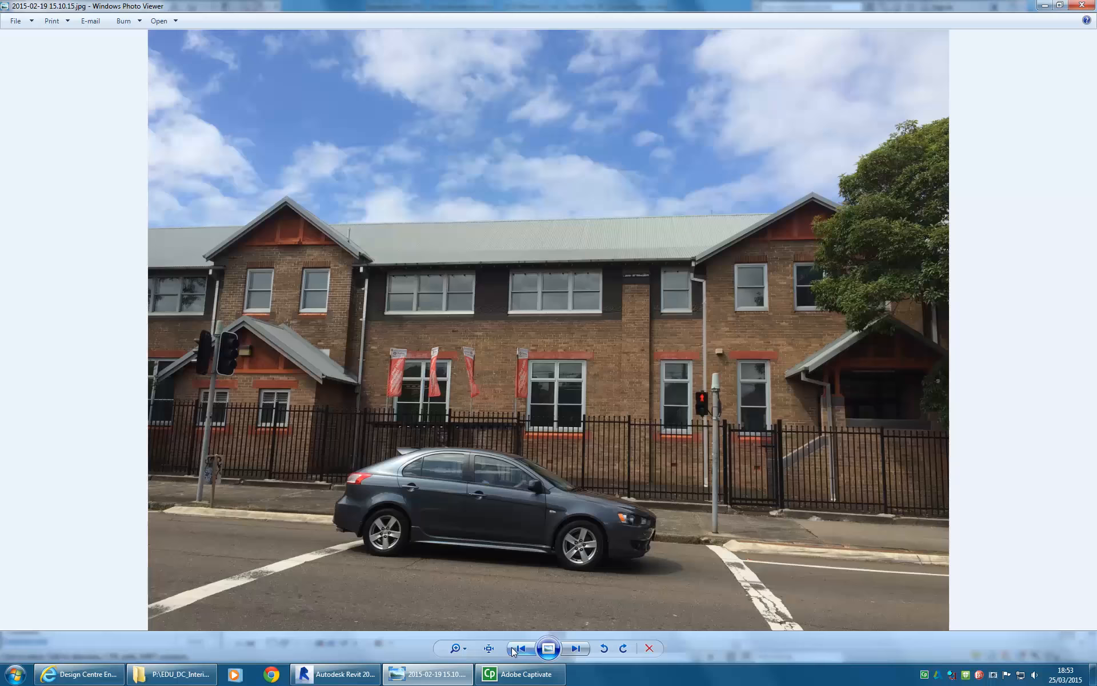
Step: Browse back to photo 2015-02-19 15.09.46.jpg and examine the upper gable's overhang and junction with the hip roof up close
click(518, 648)
click(518, 648)
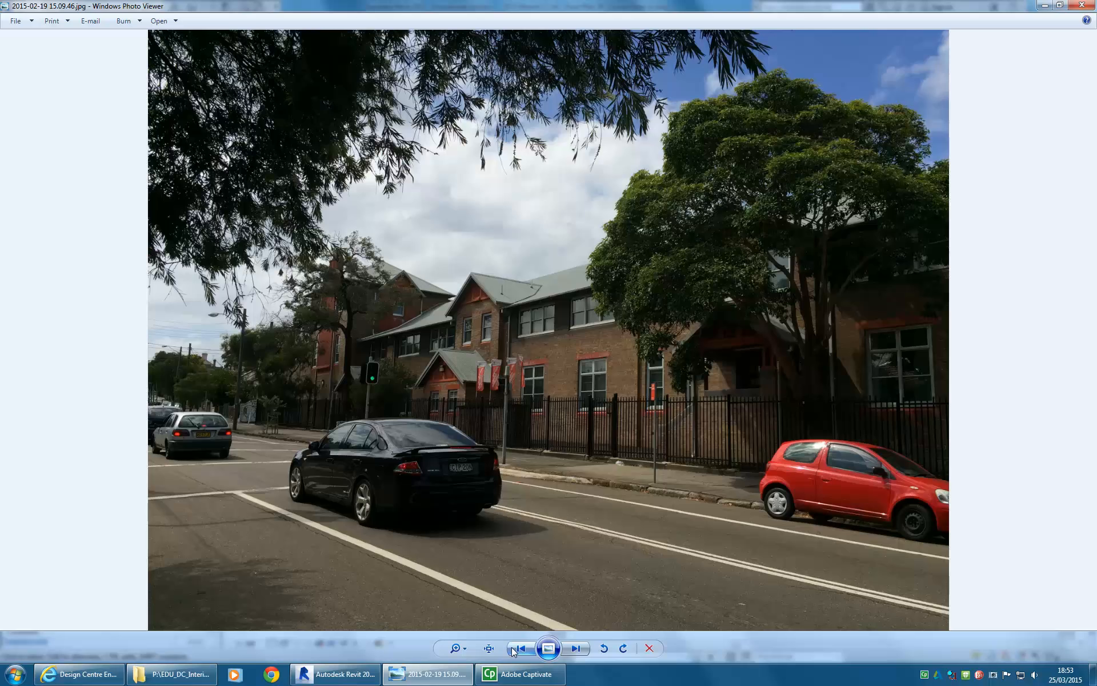
scroll(353, 273, up, 5)
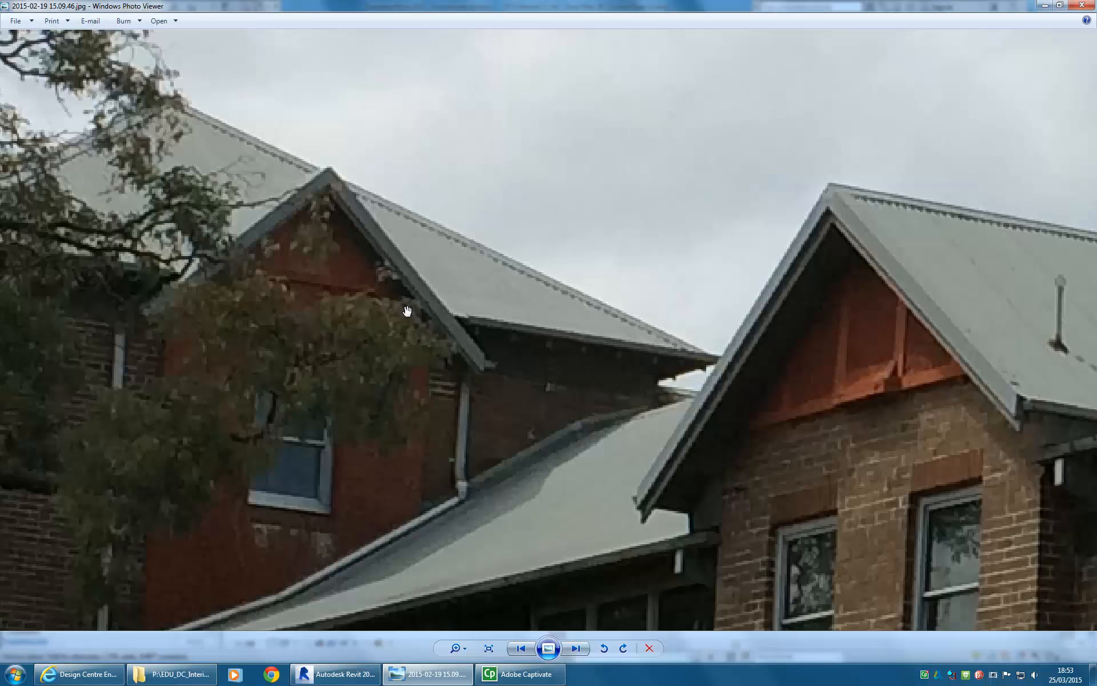
drag(308, 357, 457, 359)
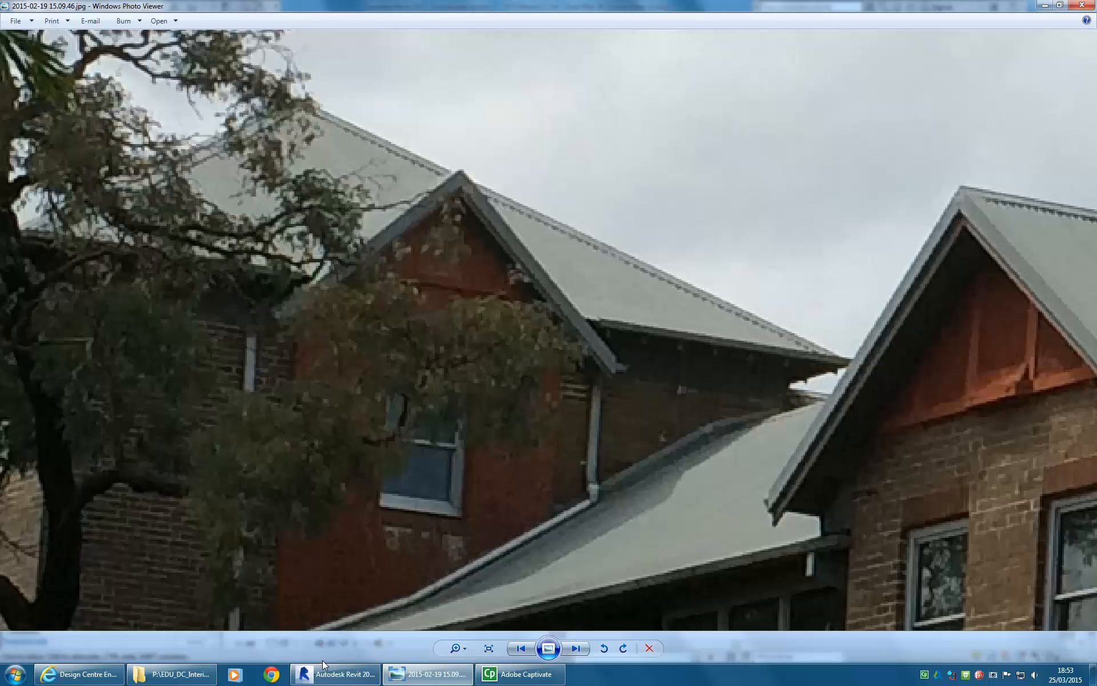
Step: Switch back to Revit and pick the two diagonal valley lines of the north gable as roof boundary lines, without slope
click(337, 674)
scroll(448, 387, up, 2)
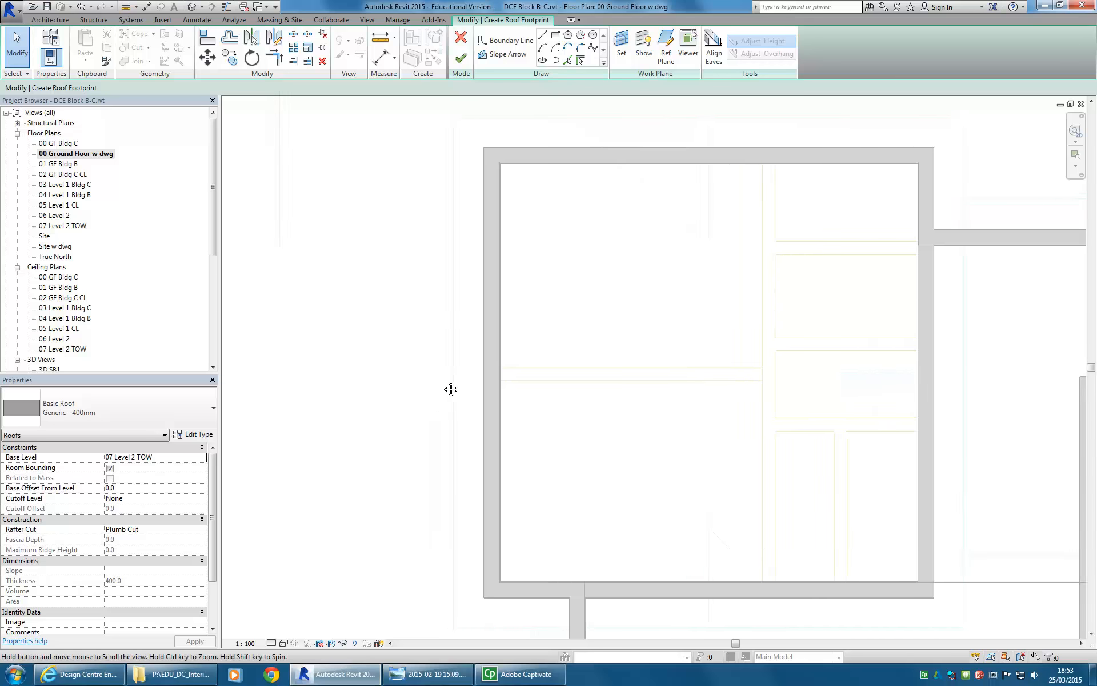
scroll(551, 343, down, 2)
click(568, 60)
scroll(599, 262, down, 5)
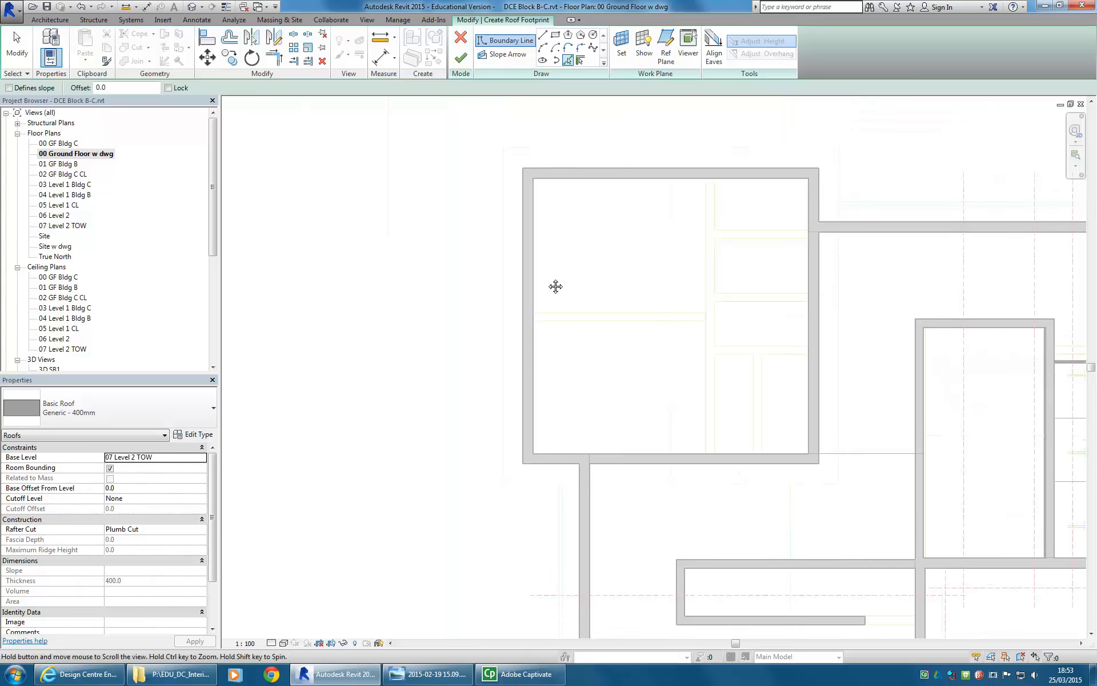
middle_drag(601, 261, 520, 282)
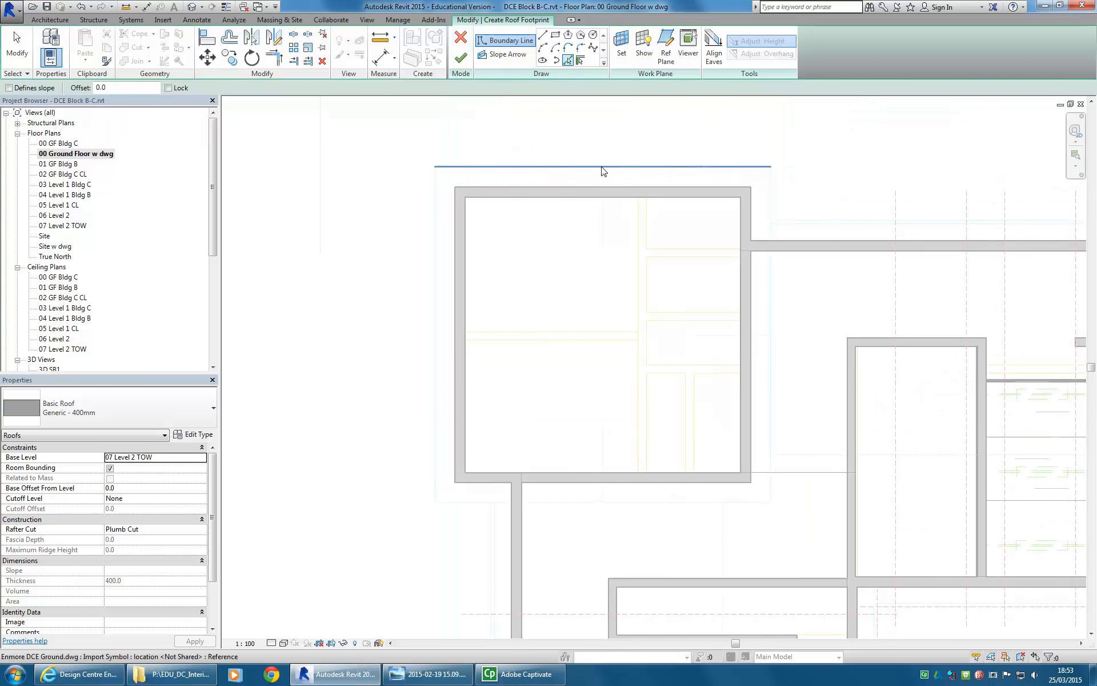
click(568, 211)
scroll(616, 214, up, 3)
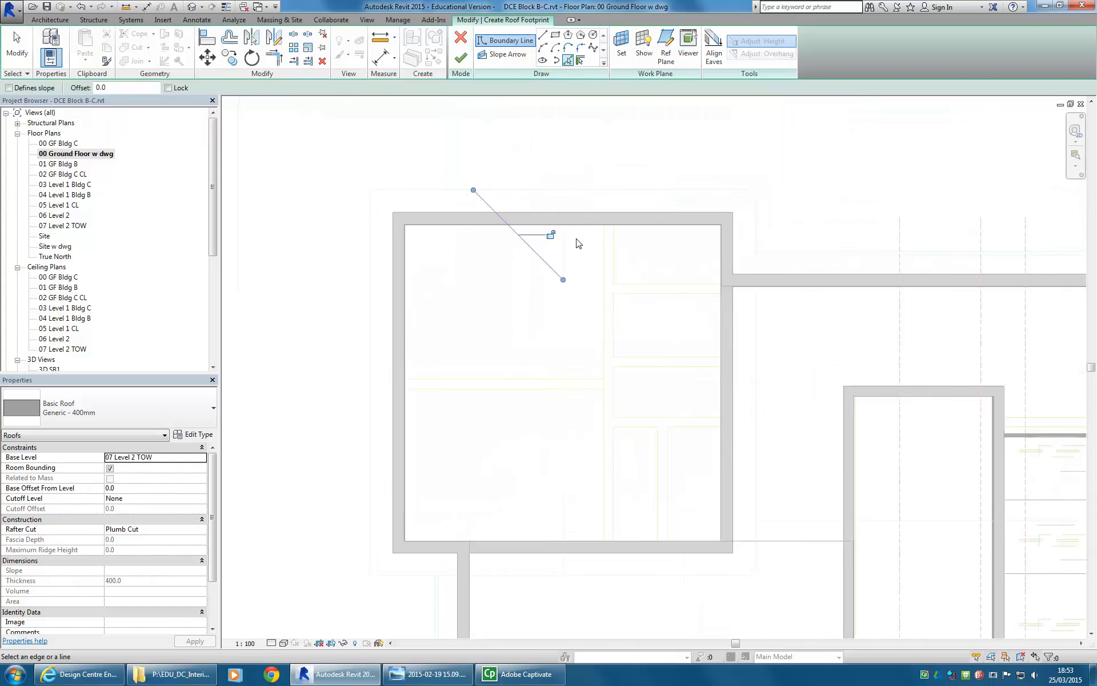
click(586, 274)
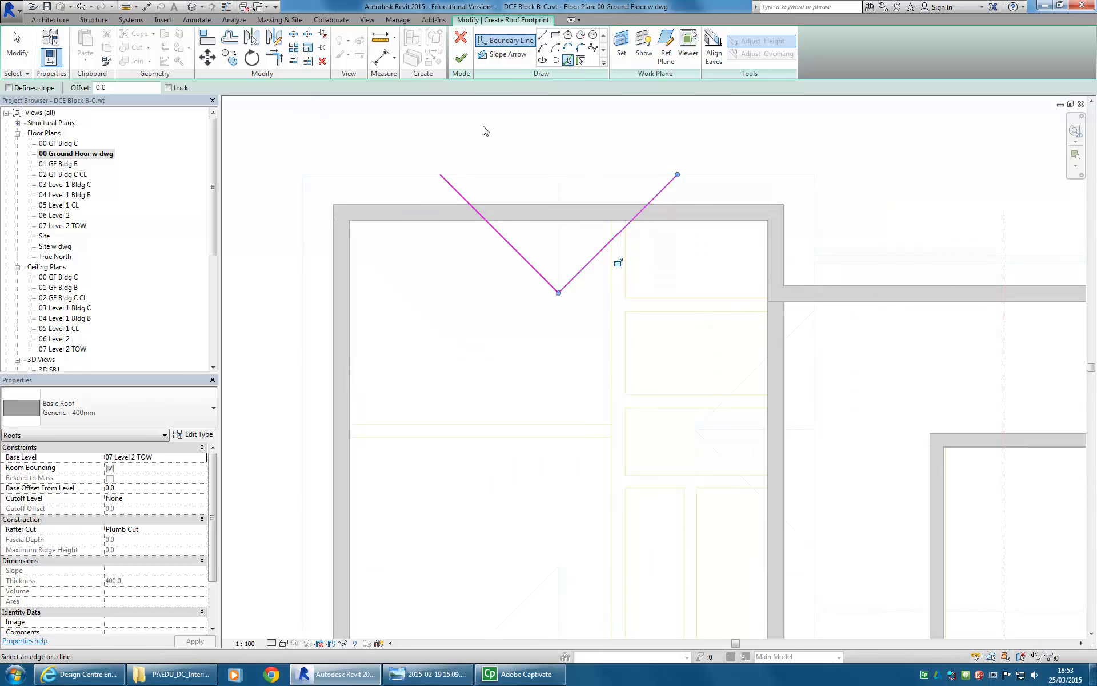
scroll(492, 186, up, 4)
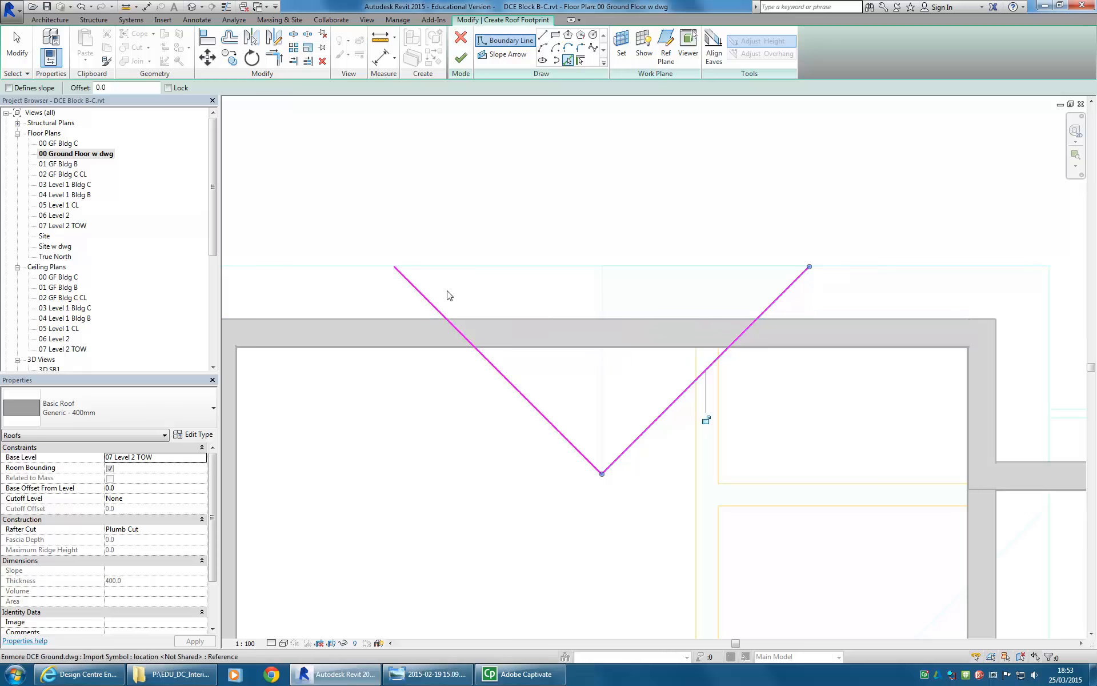
Step: Check the photo again for how far the gable roof's edge projects beyond the main roof's eaves
click(428, 677)
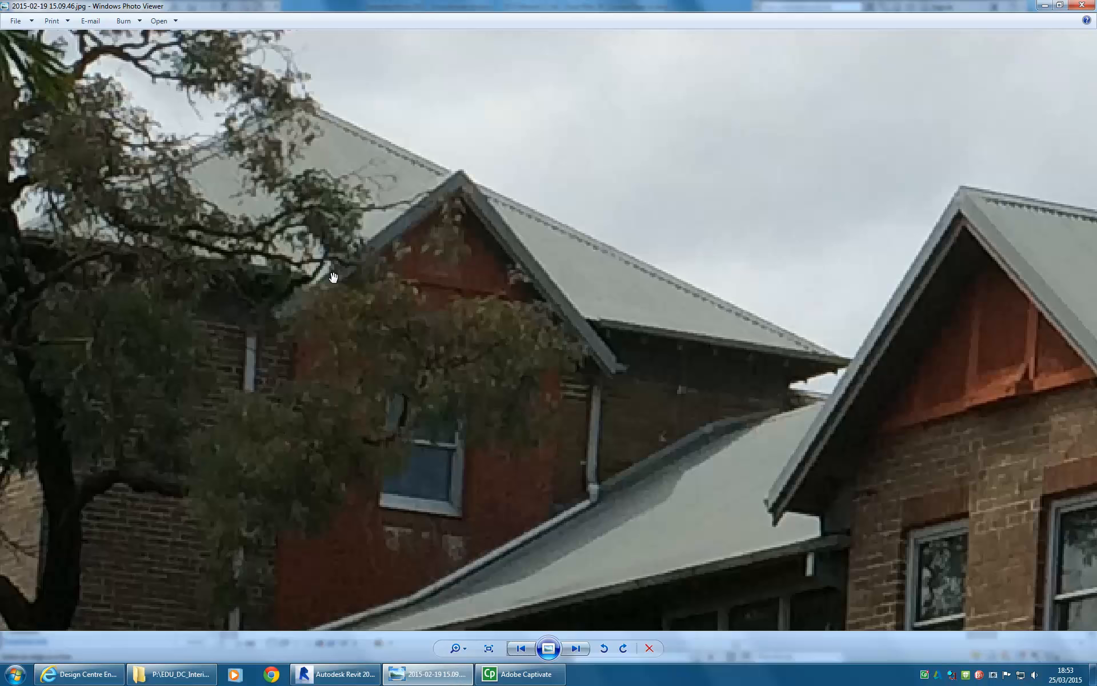
click(1045, 5)
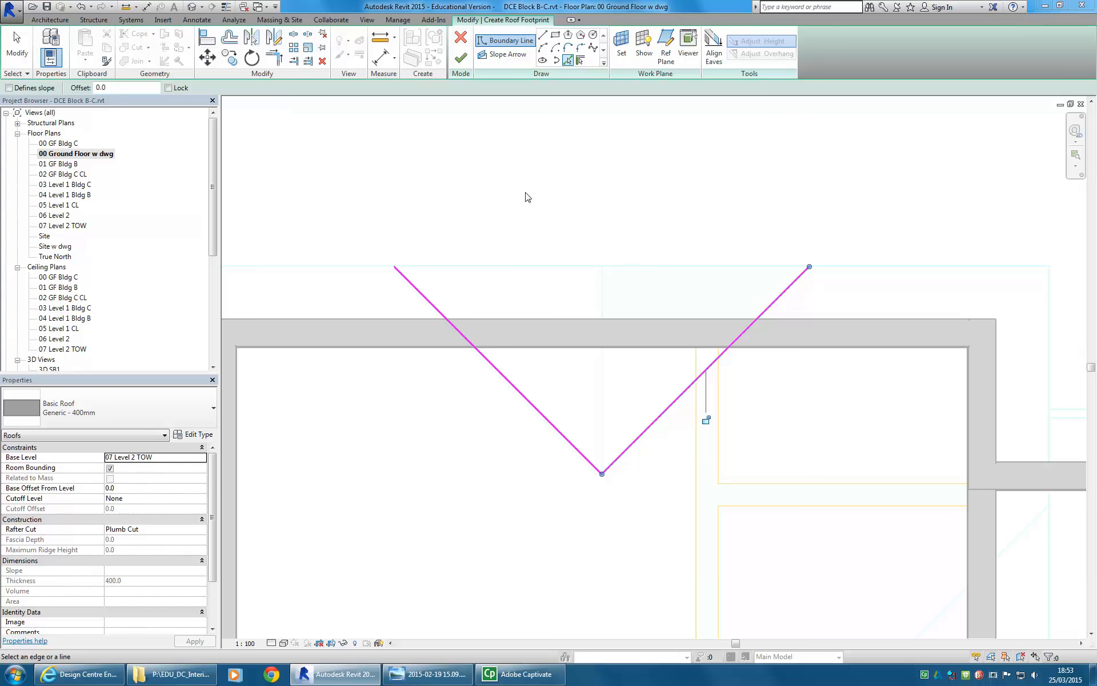
click(434, 674)
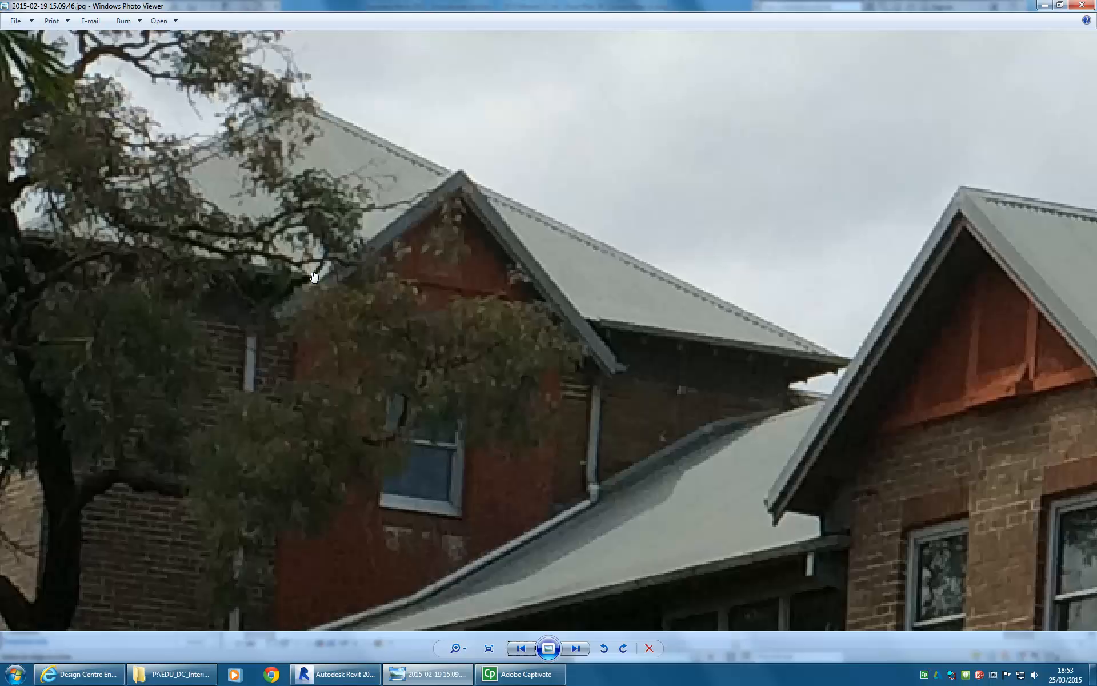
click(1044, 7)
middle_drag(462, 299, 457, 299)
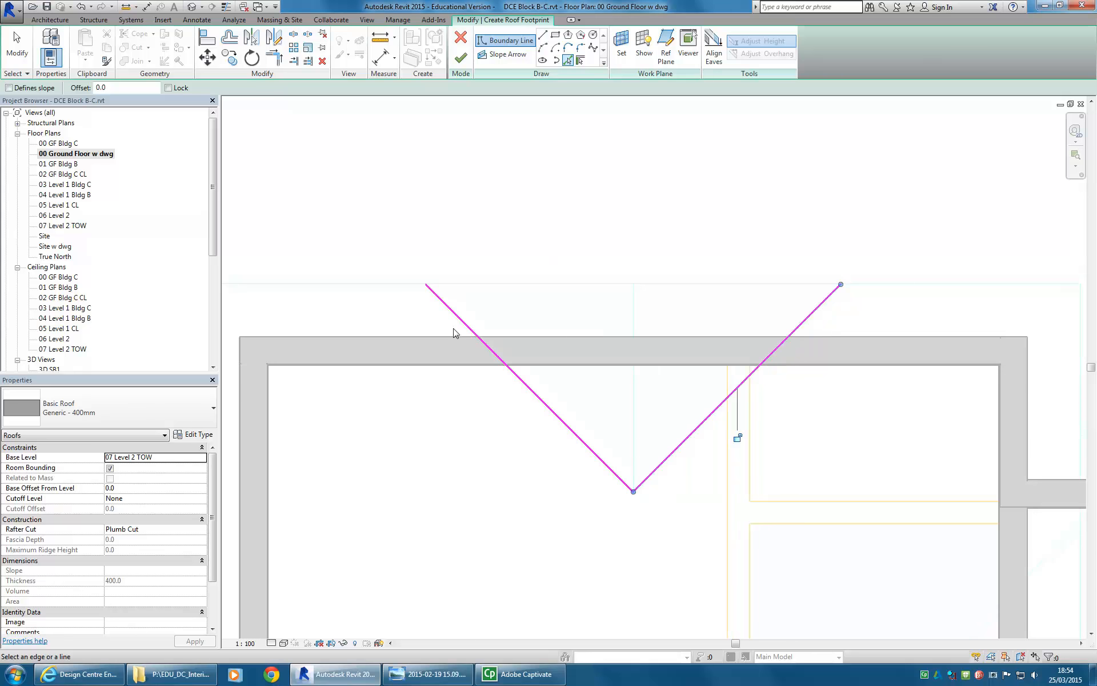
Step: Draw a 100 mm boundary line outward from the west valley line's outer end and a horizontal front edge across the gable
click(543, 34)
scroll(428, 285, up, 3)
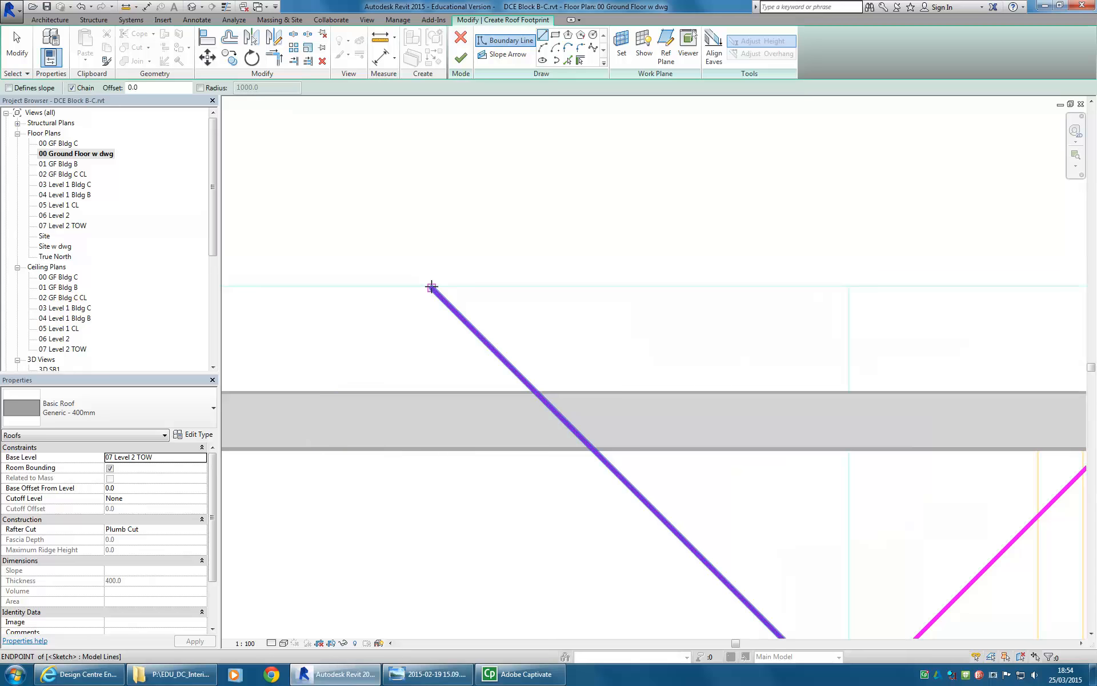
click(431, 287)
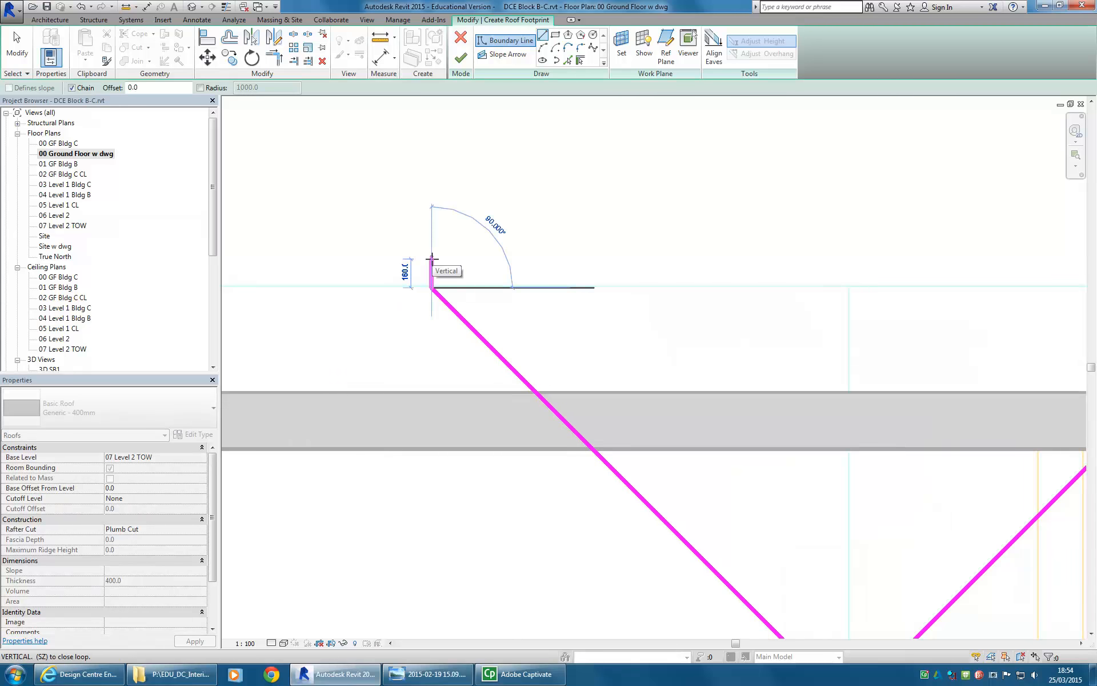
scroll(432, 259, down, 1)
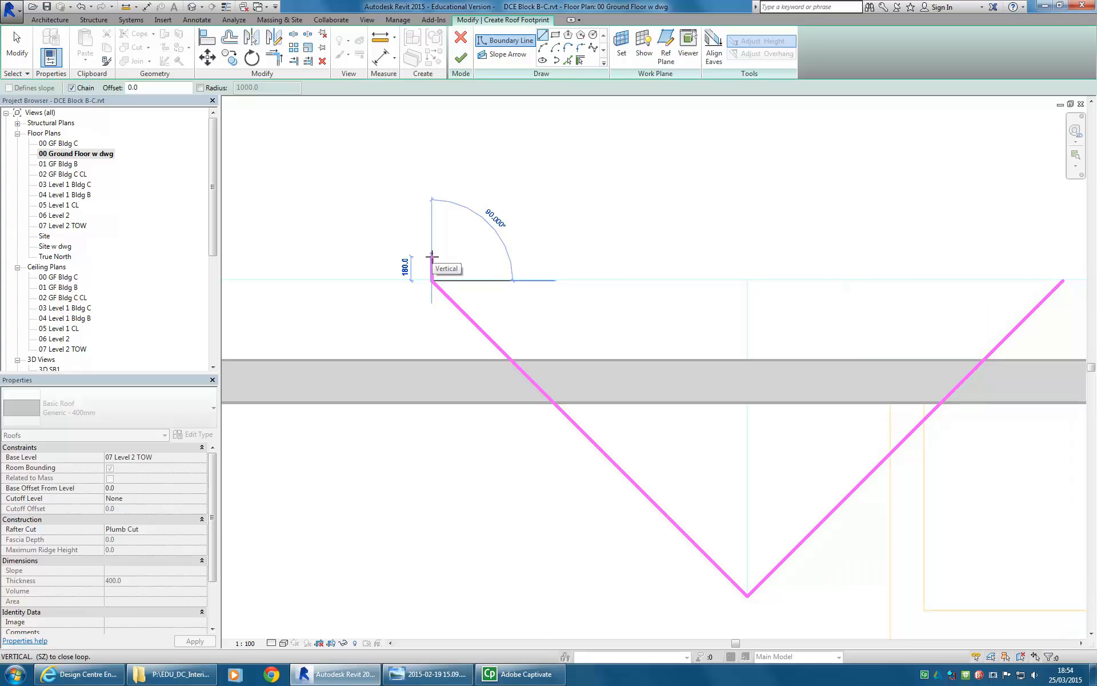
click(432, 267)
middle_drag(918, 273, 759, 264)
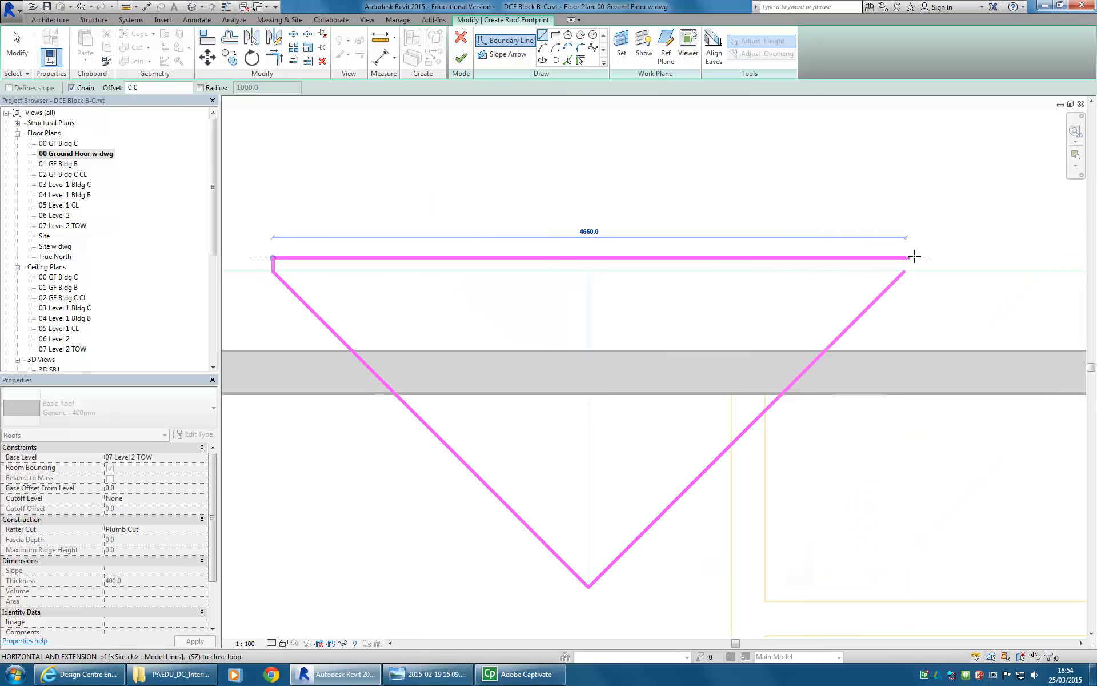
click(882, 258)
right_click(879, 232)
click(908, 240)
Step: Draw a matching 100 mm boundary line outward from the east valley line's outer end
click(903, 244)
text(1)
text(`00)
key(BackSpace)
text(0)
key(Return)
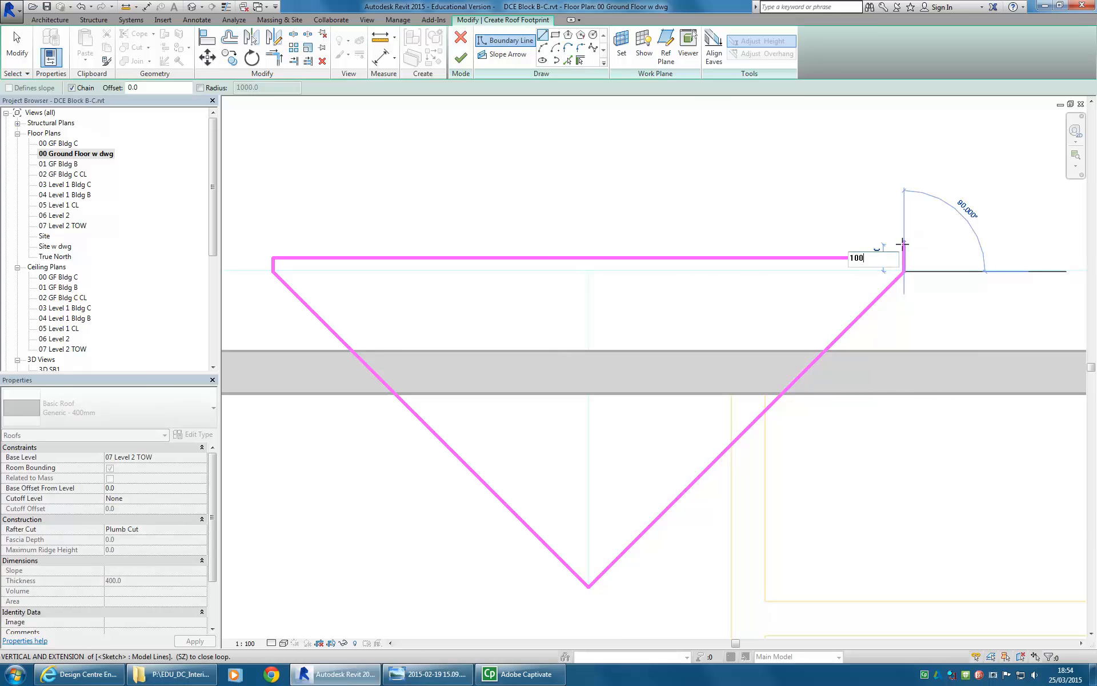
right_click(756, 199)
click(778, 201)
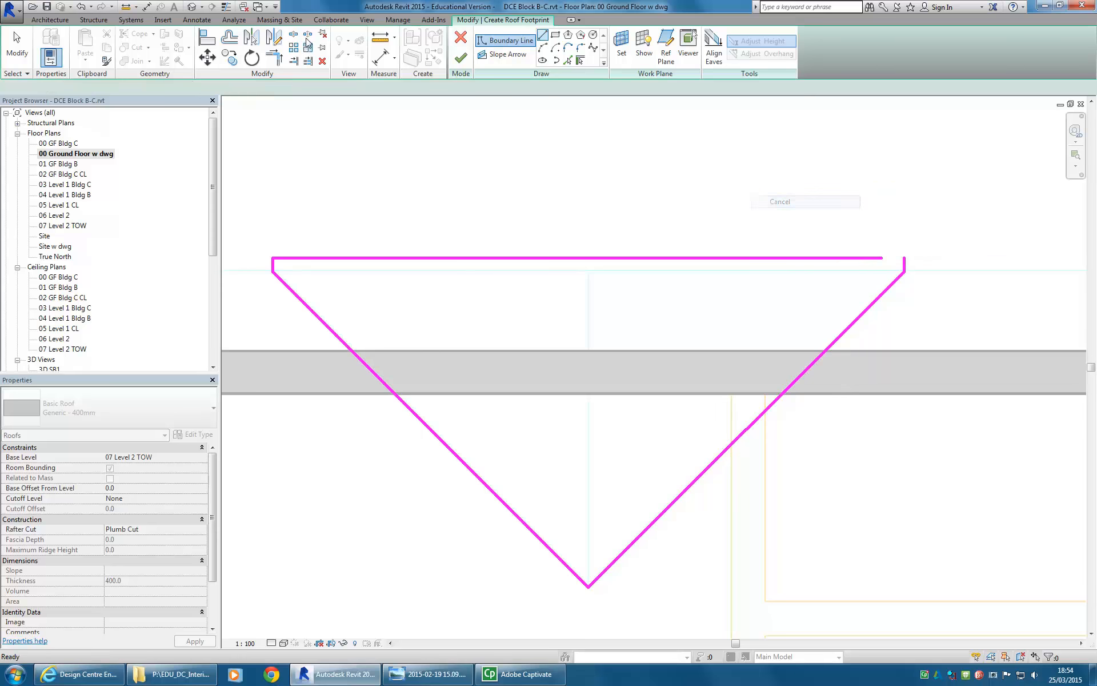
Step: Trim the gable's front edge and the east 100 mm line to a corner to close the roof outline
key(t)
key(r)
click(905, 266)
click(877, 258)
scroll(715, 223, down, 2)
key(Escape)
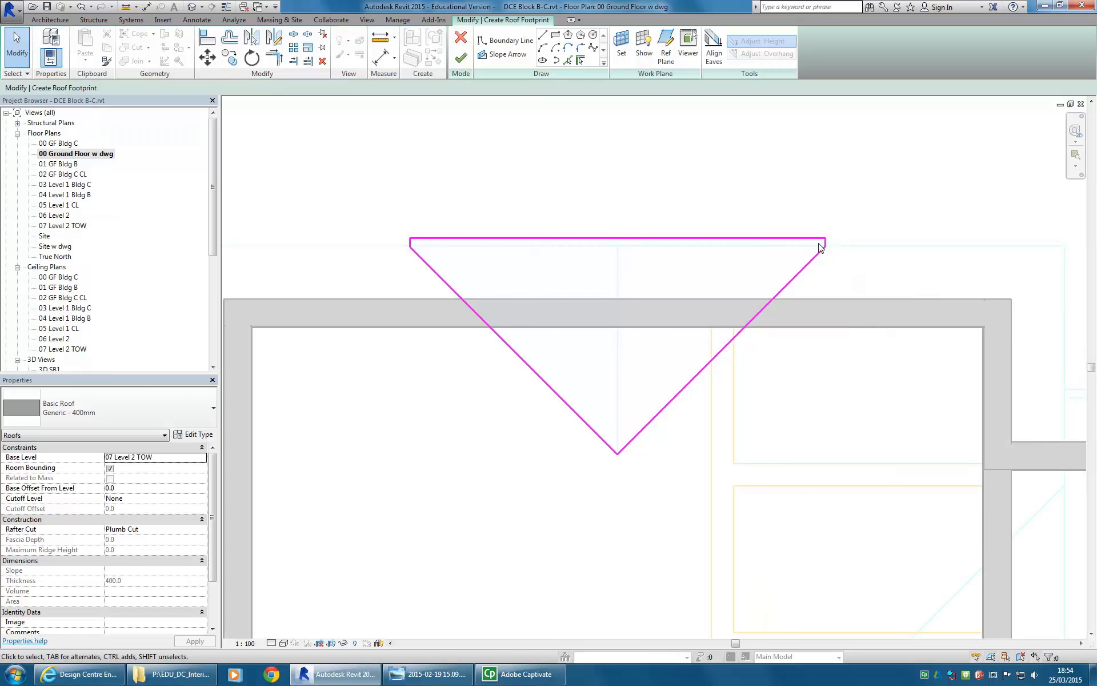
Step: Make both 100 mm side lines slope-defining and set their slope to 32.50°
scroll(542, 257, up, 1)
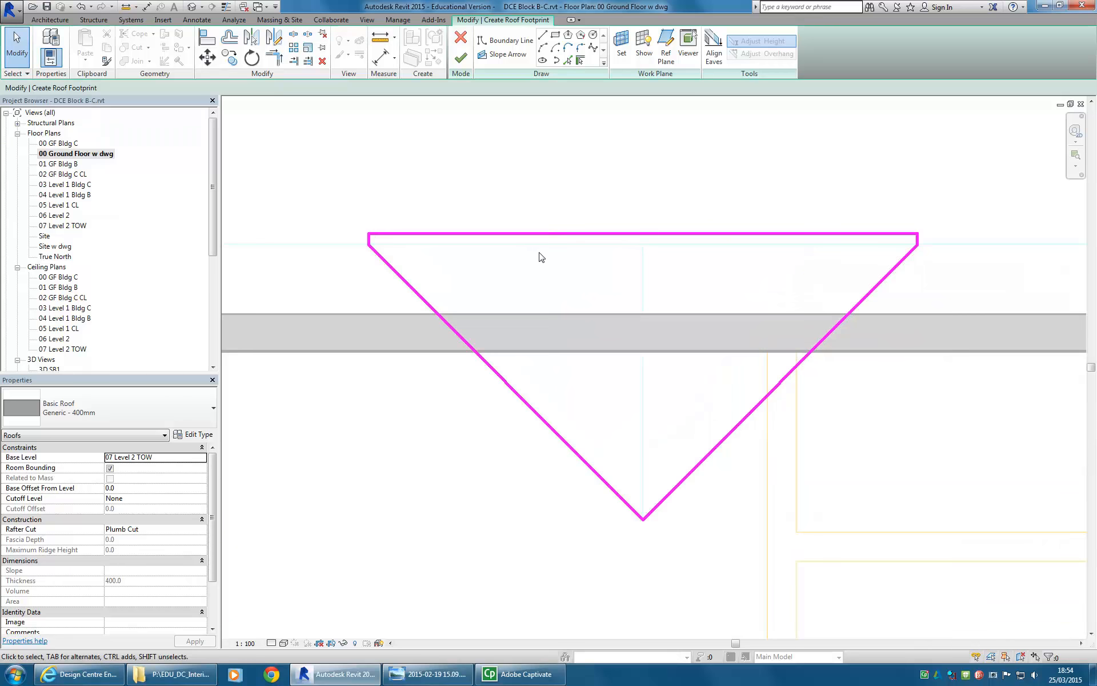
click(369, 239)
ctrl+click(920, 241)
click(249, 90)
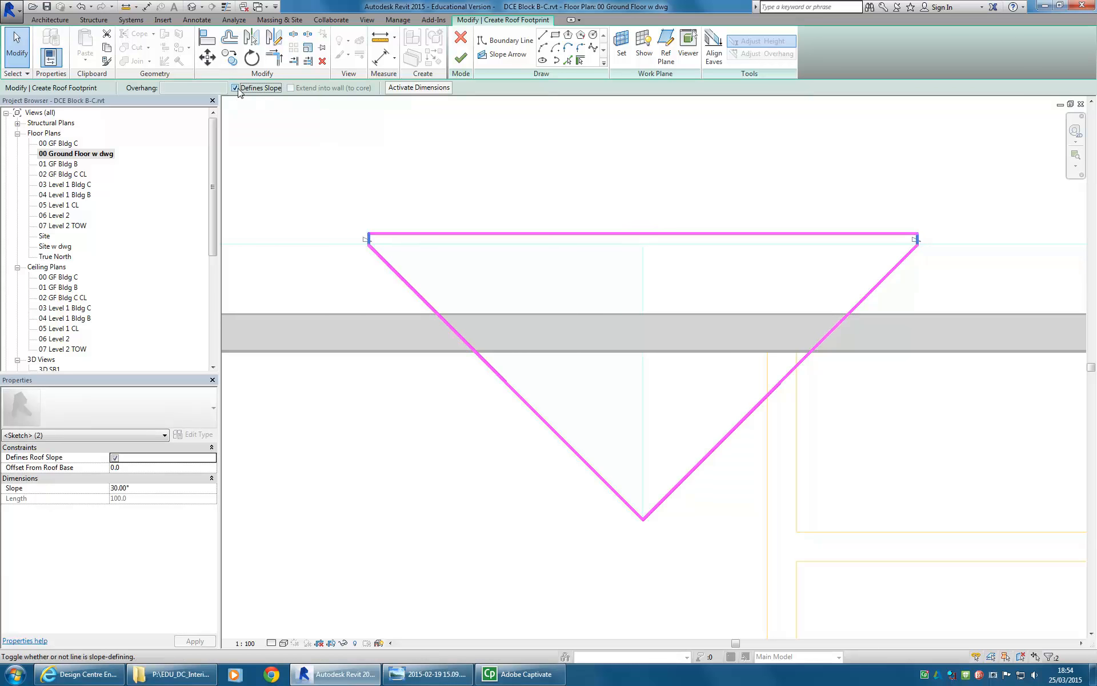
click(151, 488)
text(32)
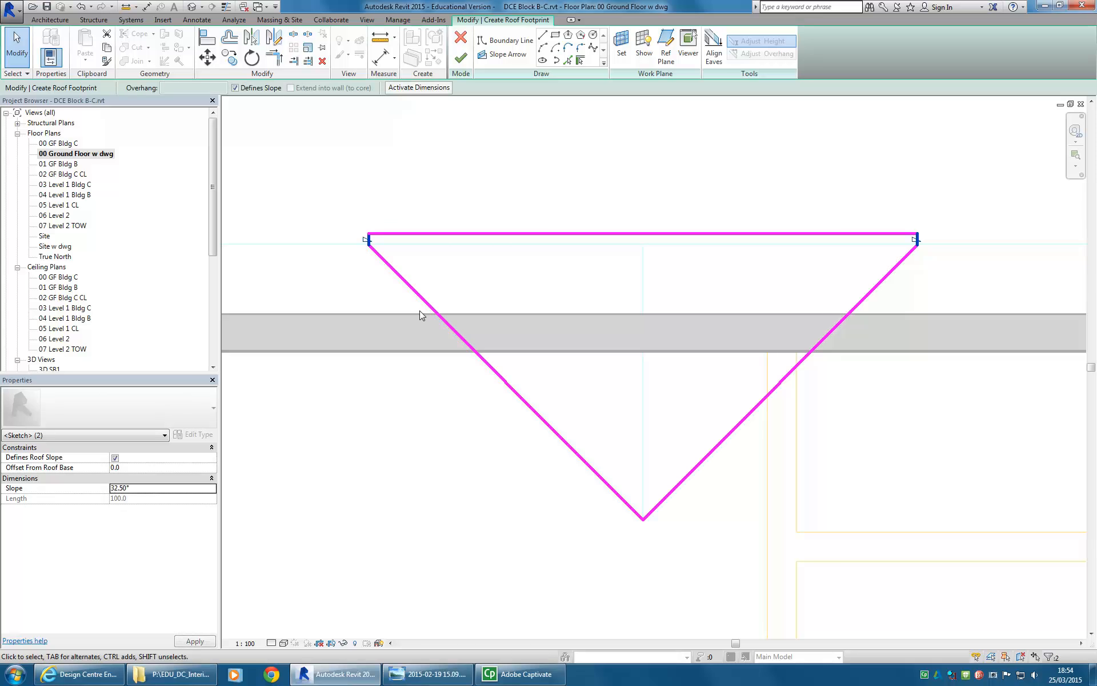
Step: Clear the selection and finish the gable roof's footprint sketch
click(475, 178)
scroll(500, 218, down, 2)
middle_drag(504, 216, 504, 224)
right_click(494, 193)
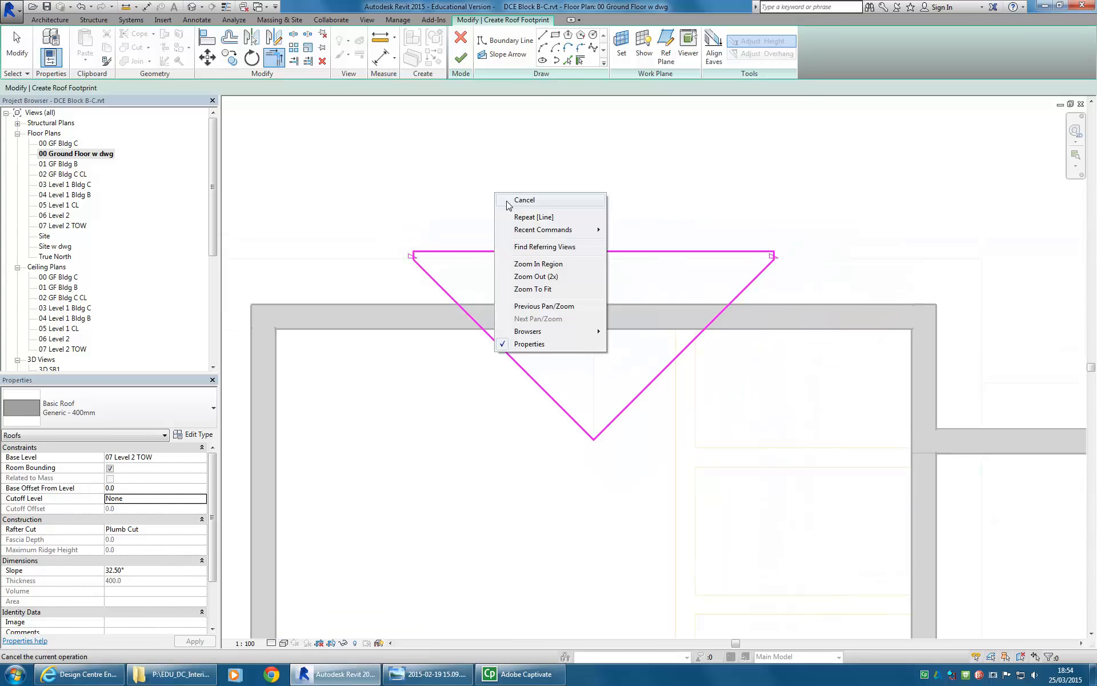
click(507, 202)
right_click(507, 201)
click(537, 210)
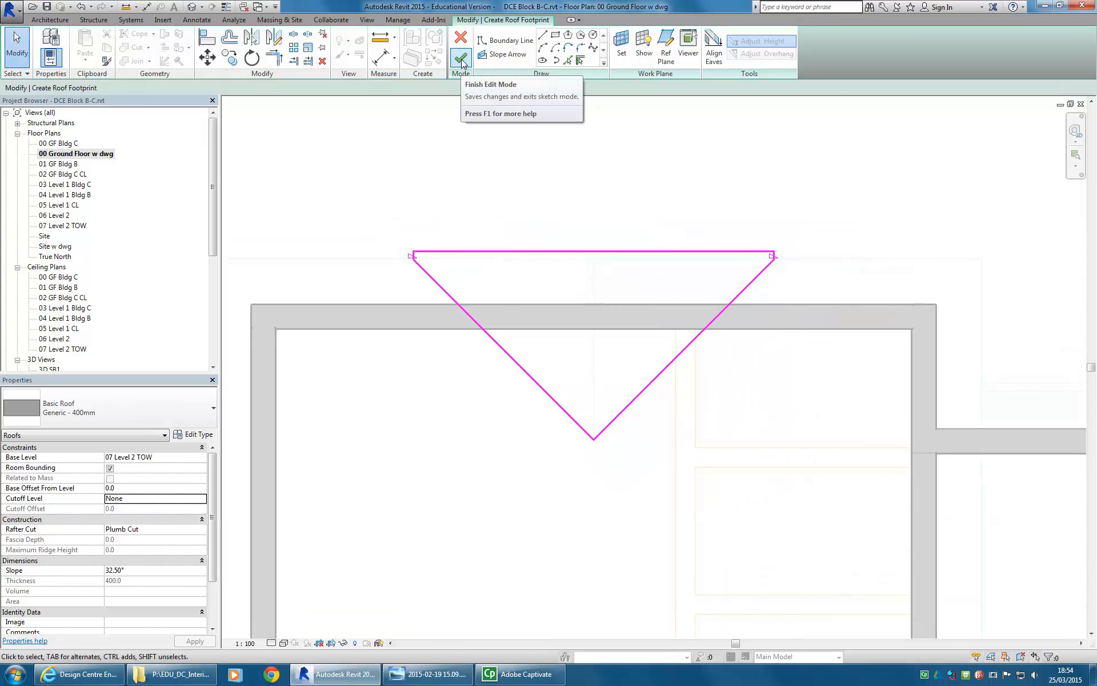
click(462, 59)
scroll(507, 352, down, 2)
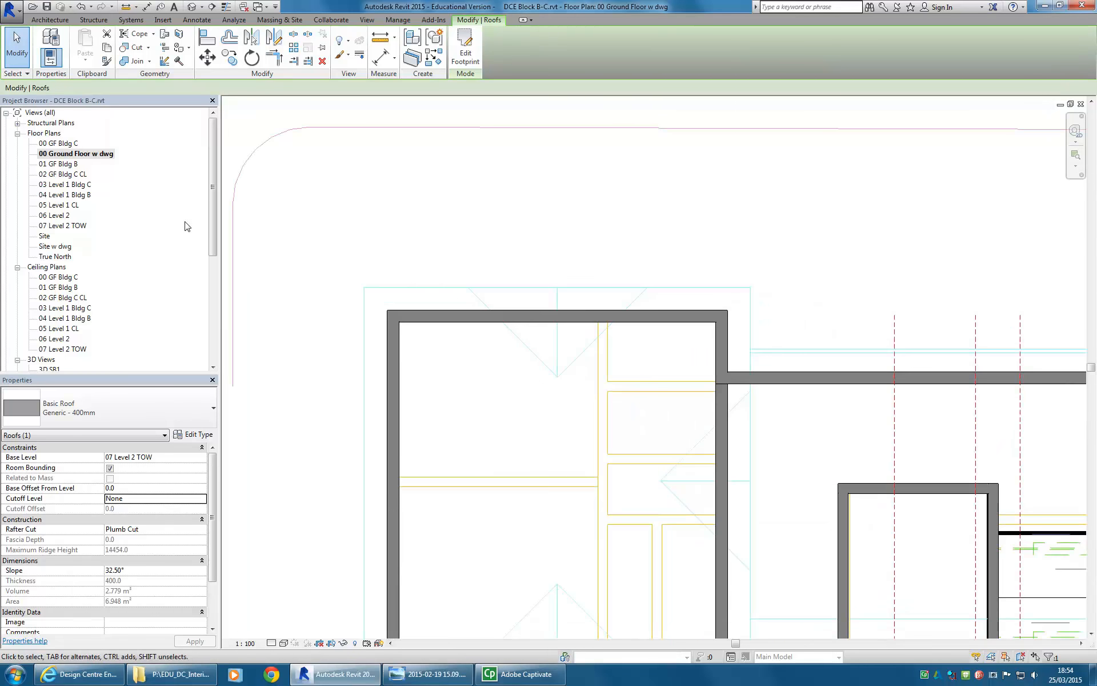
Step: Open the {3D} view and change the new gable roof's type to Generic - 125mm
scroll(213, 209, down, 4)
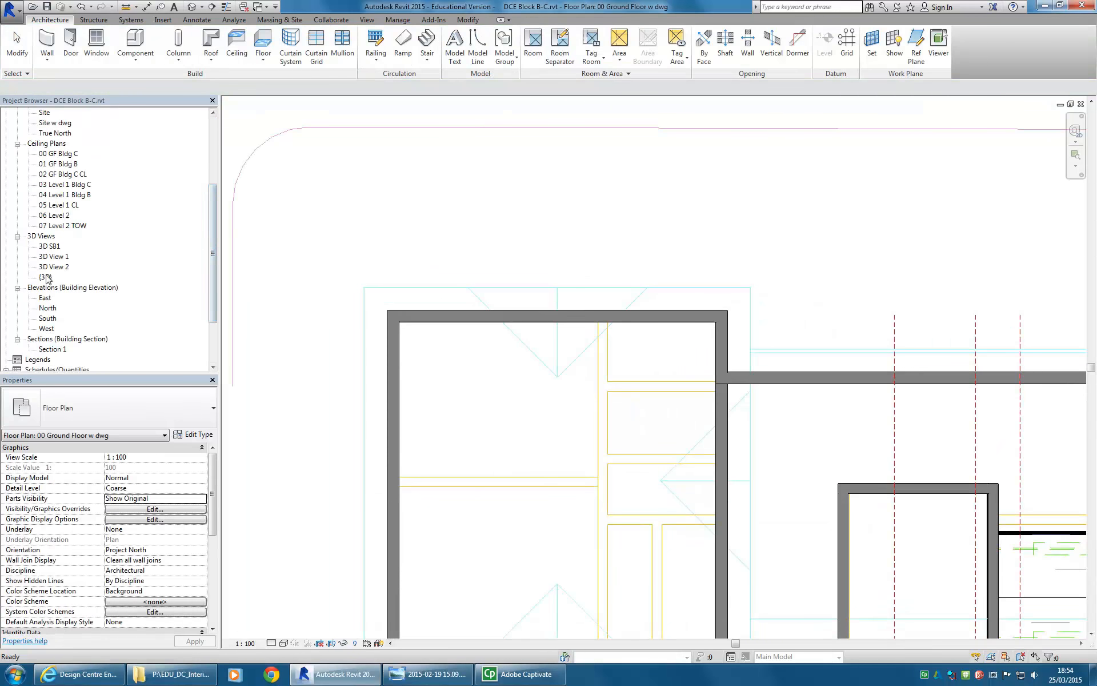
double_click(57, 279)
shift+middle_drag(796, 312, 683, 375)
scroll(646, 425, up, 3)
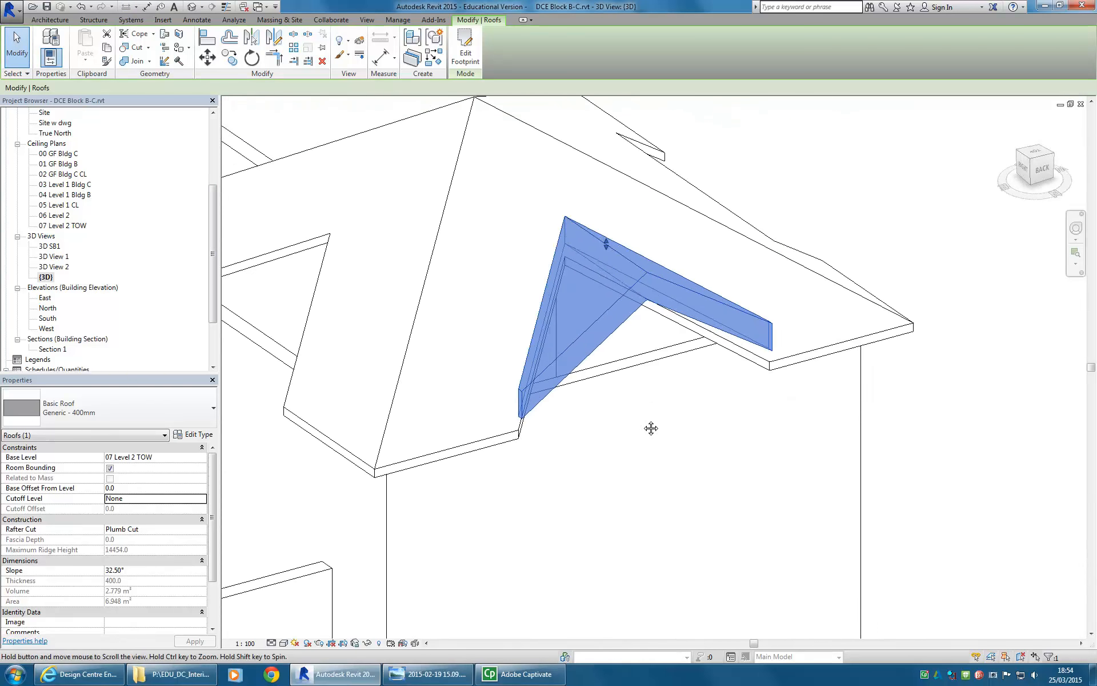
click(138, 410)
click(77, 475)
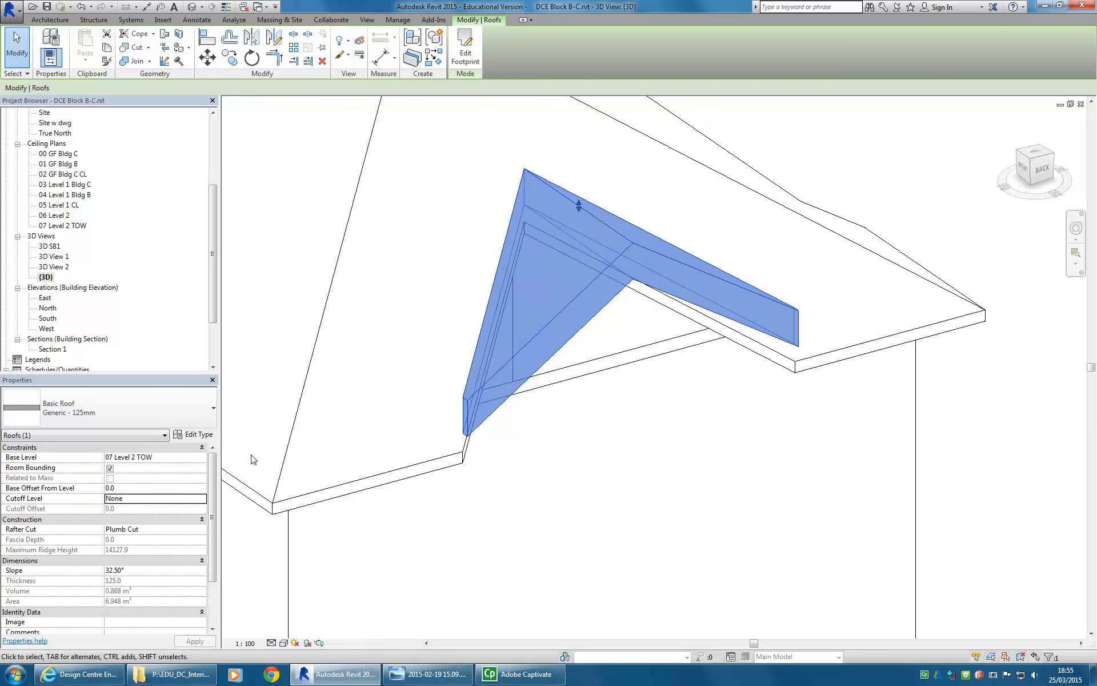
Step: Examine how the gable roof's lower ends and valleys meet the main hip roof
click(497, 521)
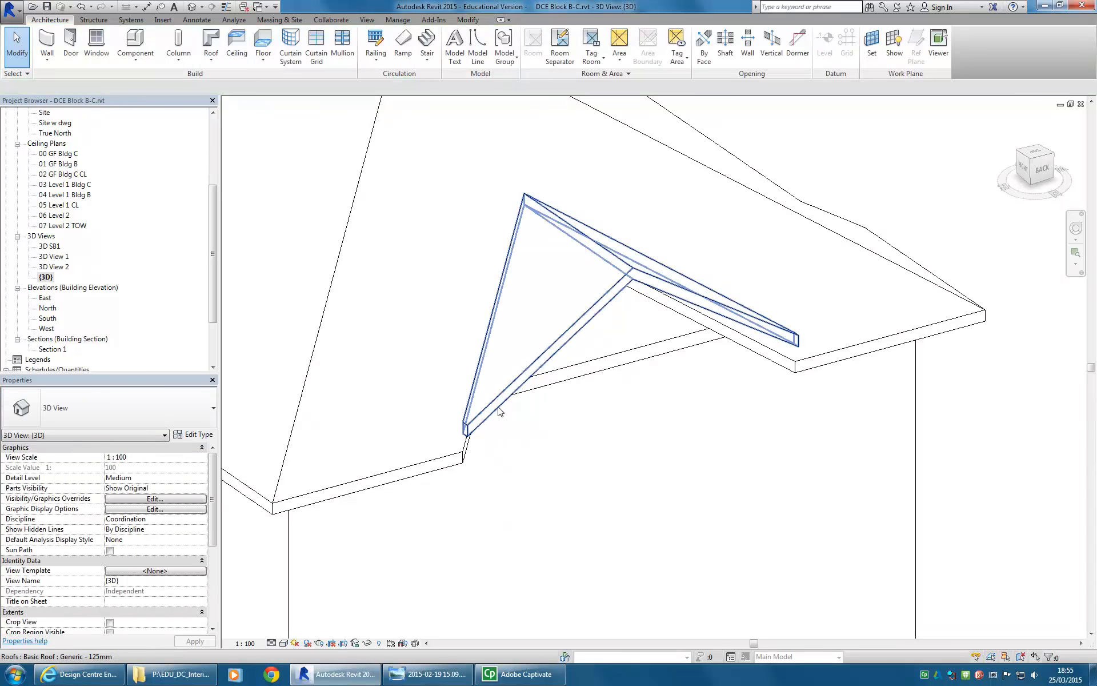
click(498, 410)
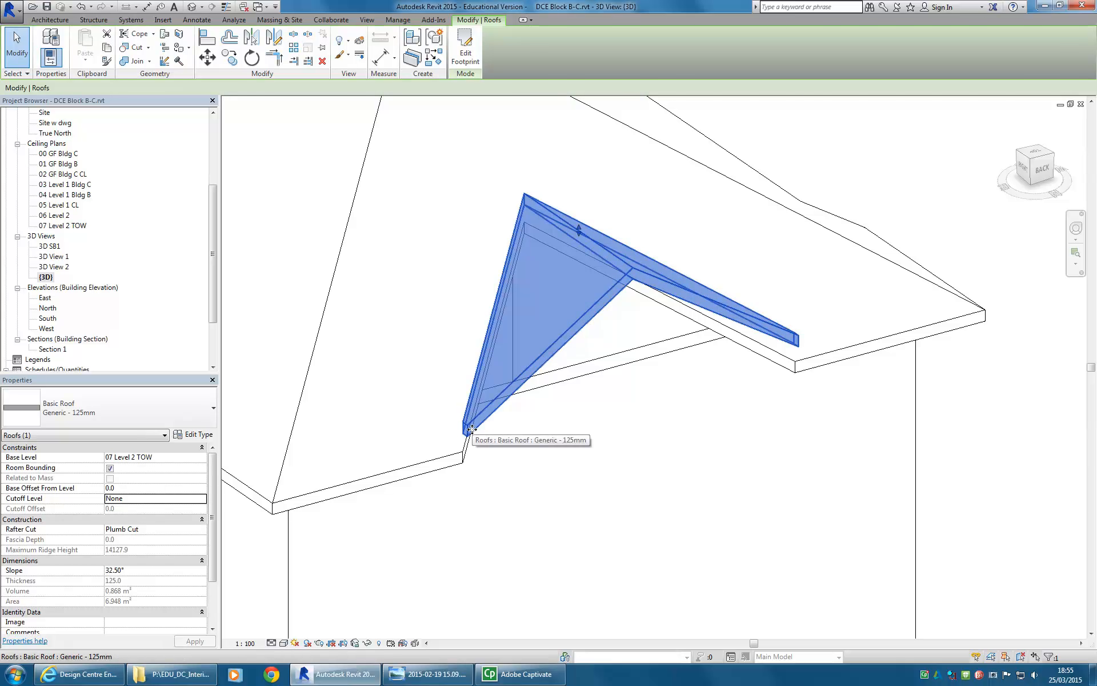
scroll(521, 201, up, 4)
scroll(521, 202, down, 4)
scroll(429, 347, down, 3)
click(453, 343)
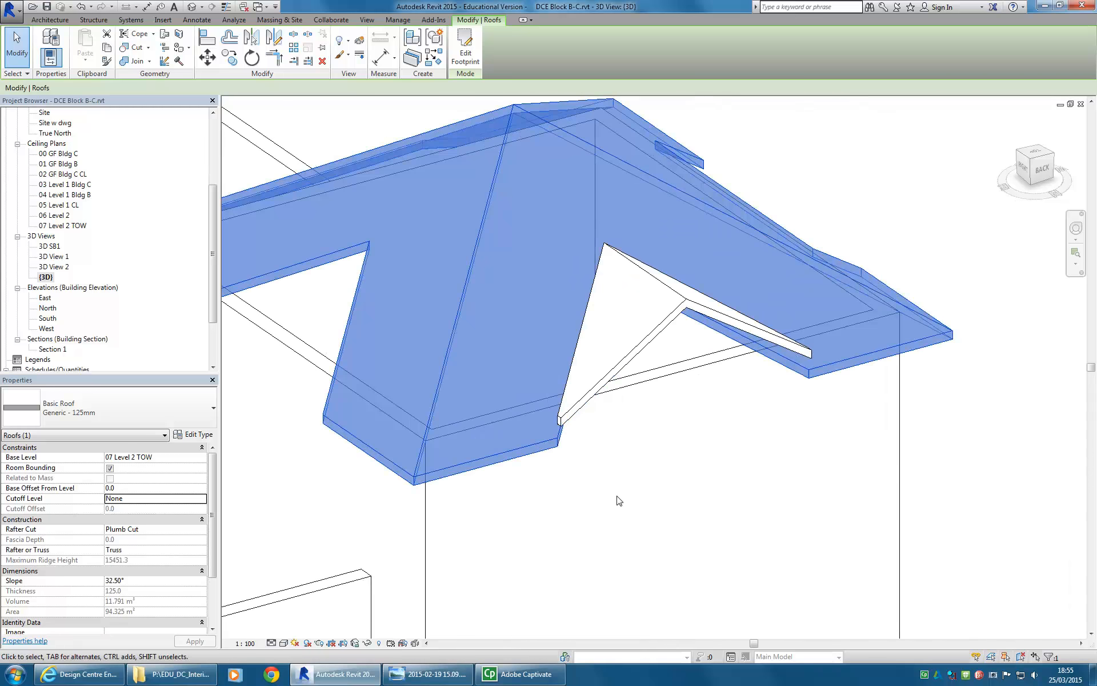
click(588, 406)
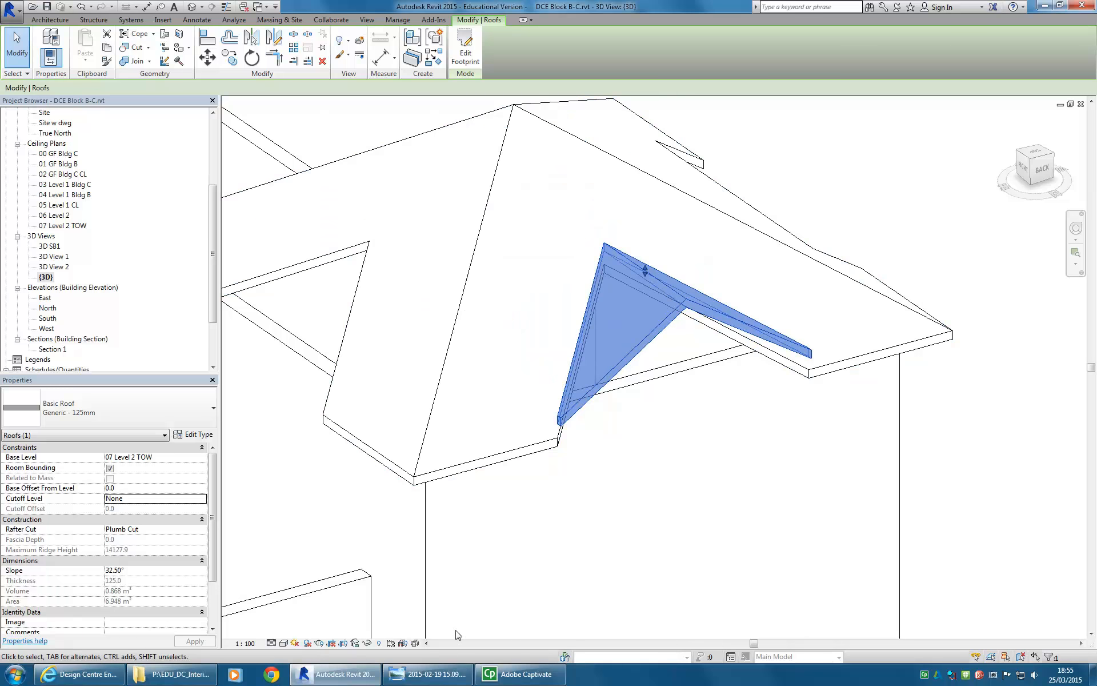
Step: Compare the modelled gable roof with the gable in the 2015-02-19 15.09.46.jpg photo
click(457, 675)
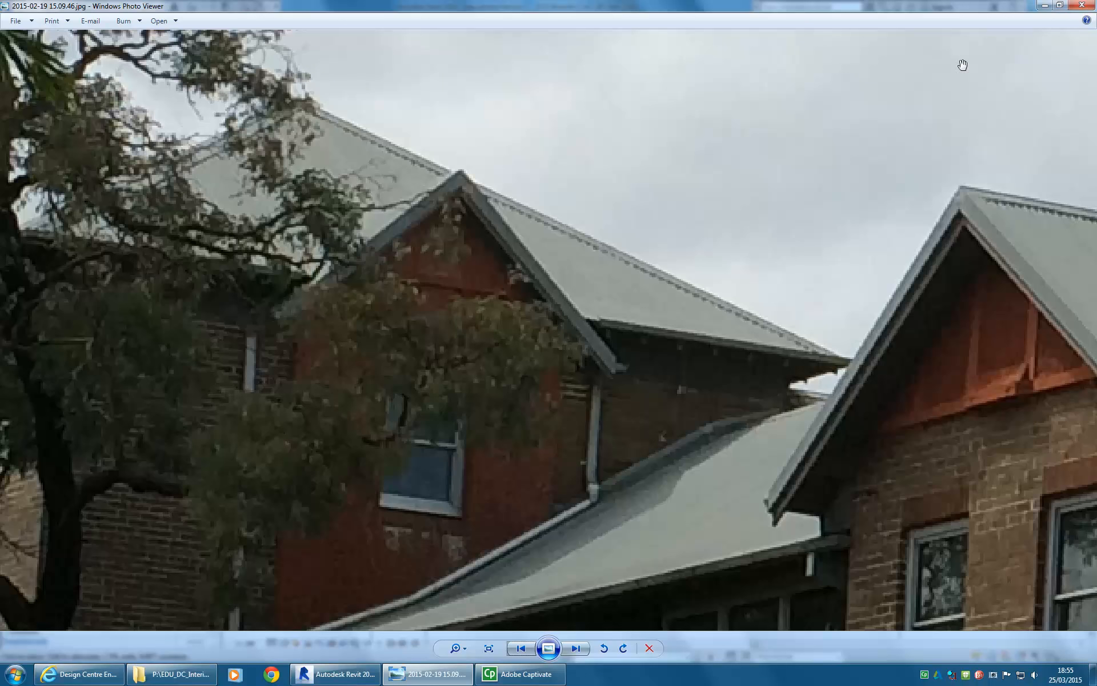
click(1044, 6)
scroll(528, 254, up, 3)
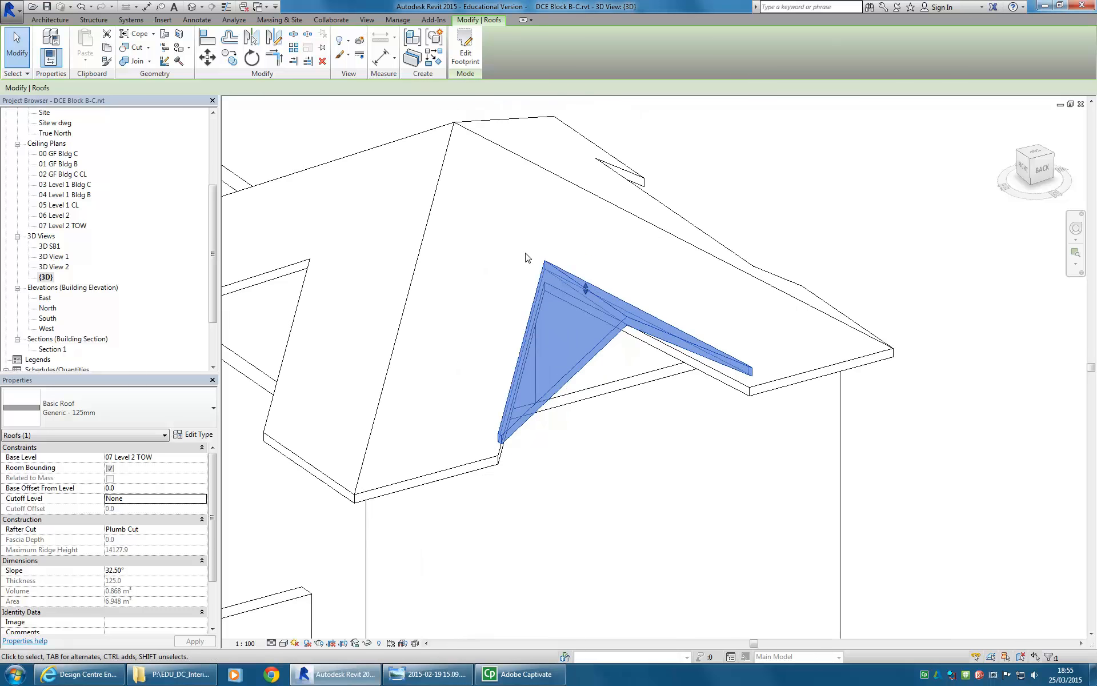
Step: In the East elevation, move the gable roof straight down until its ridge end meets the top of the hip roof's slope
scroll(527, 258, down, 3)
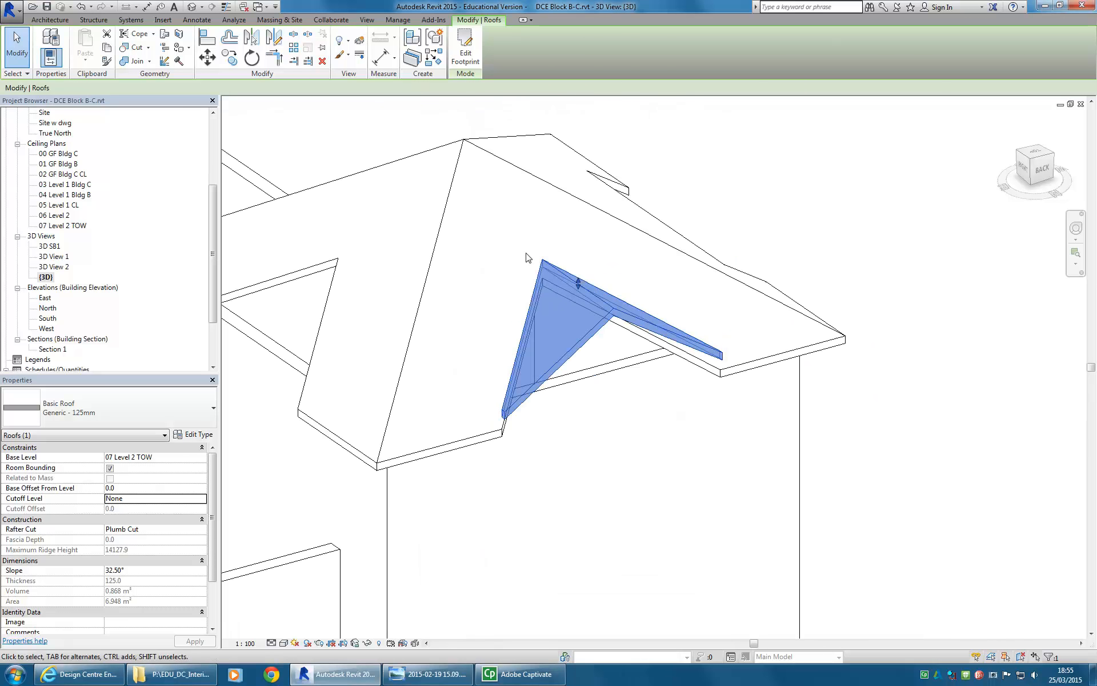
scroll(558, 263, up, 2)
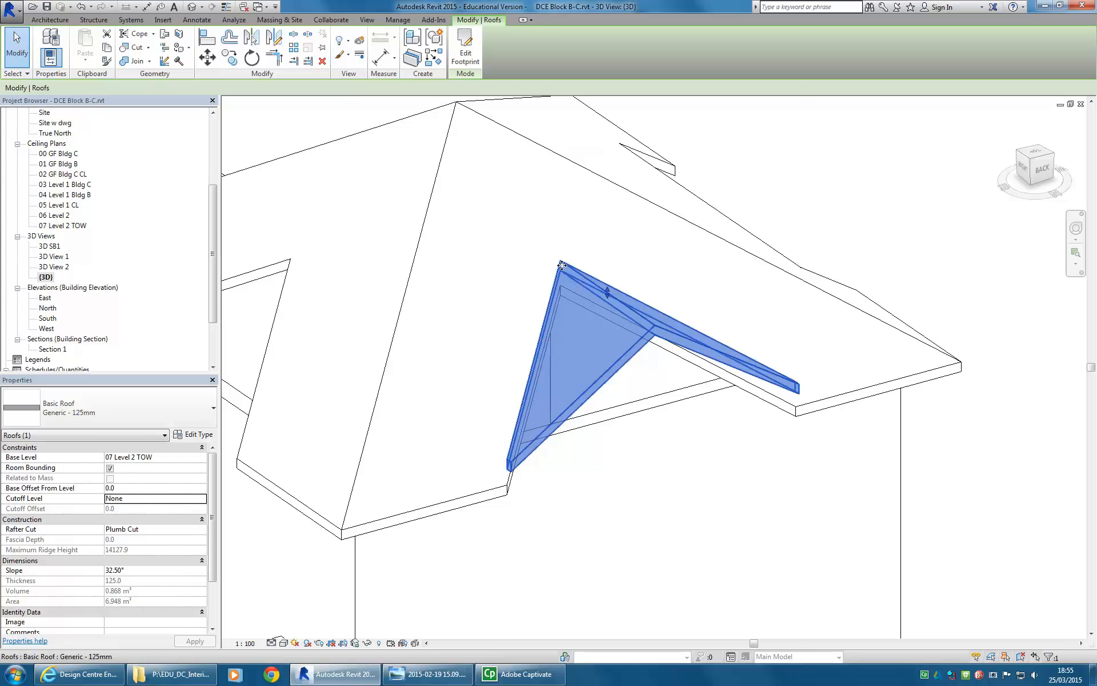
scroll(507, 399, down, 2)
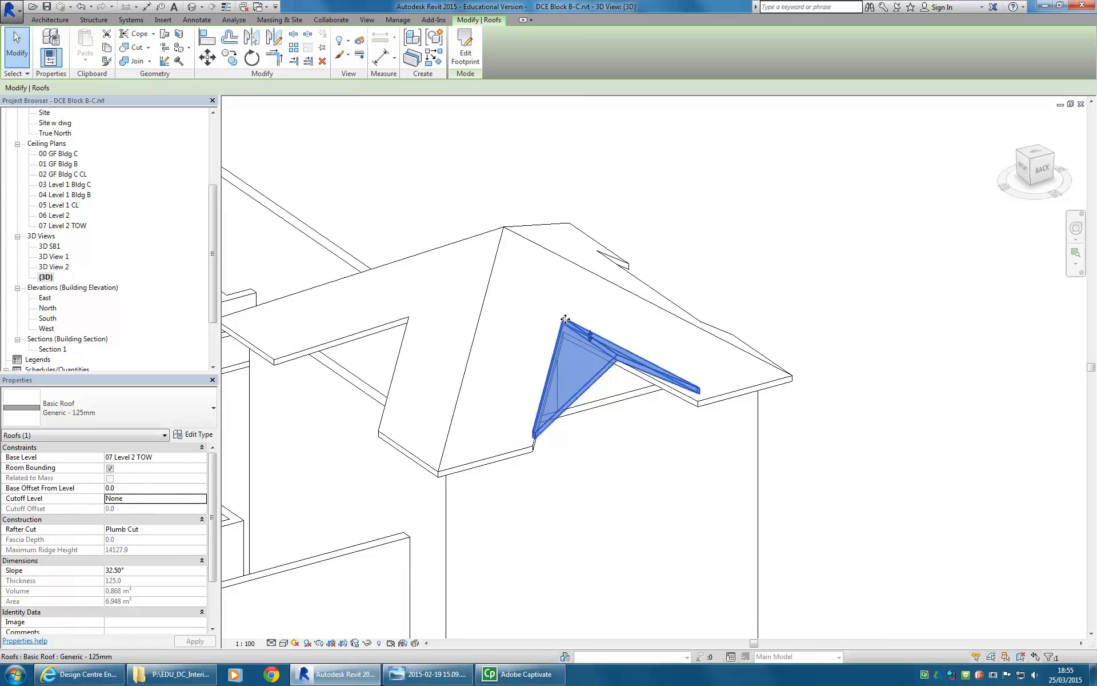
double_click(49, 298)
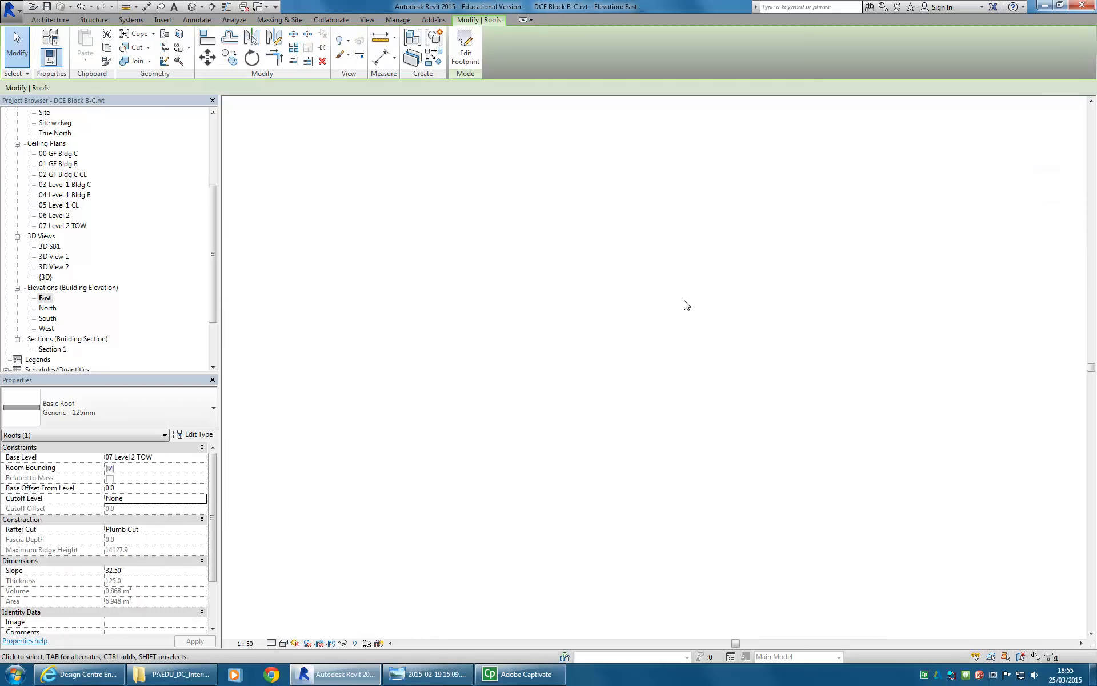
scroll(760, 258, up, 5)
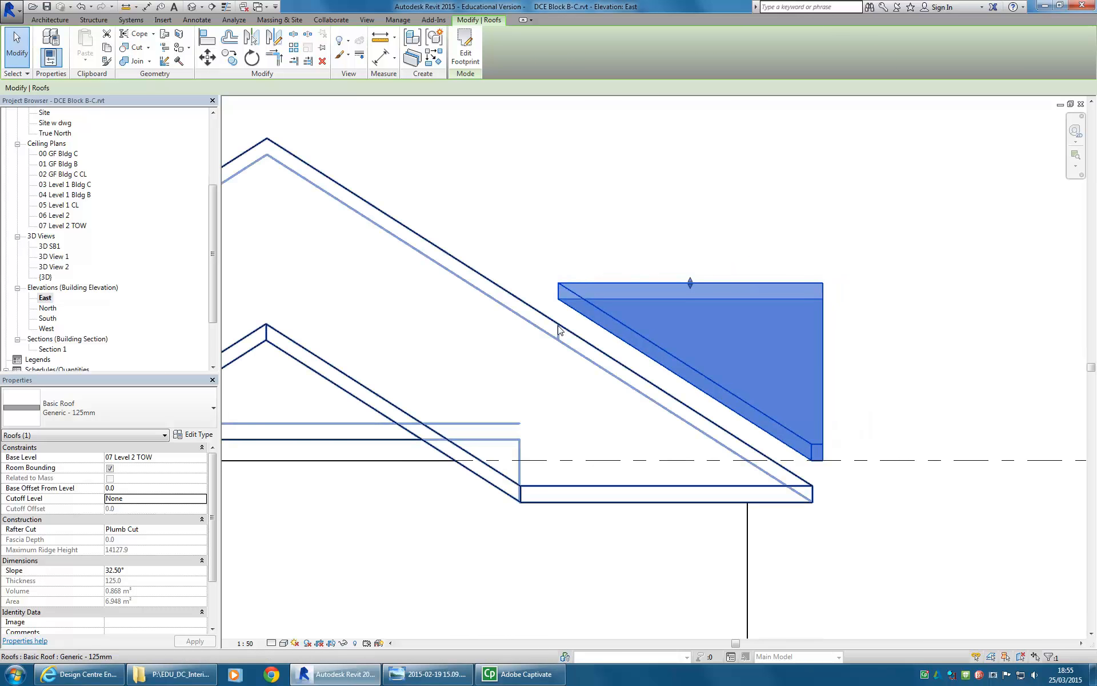
scroll(559, 329, up, 2)
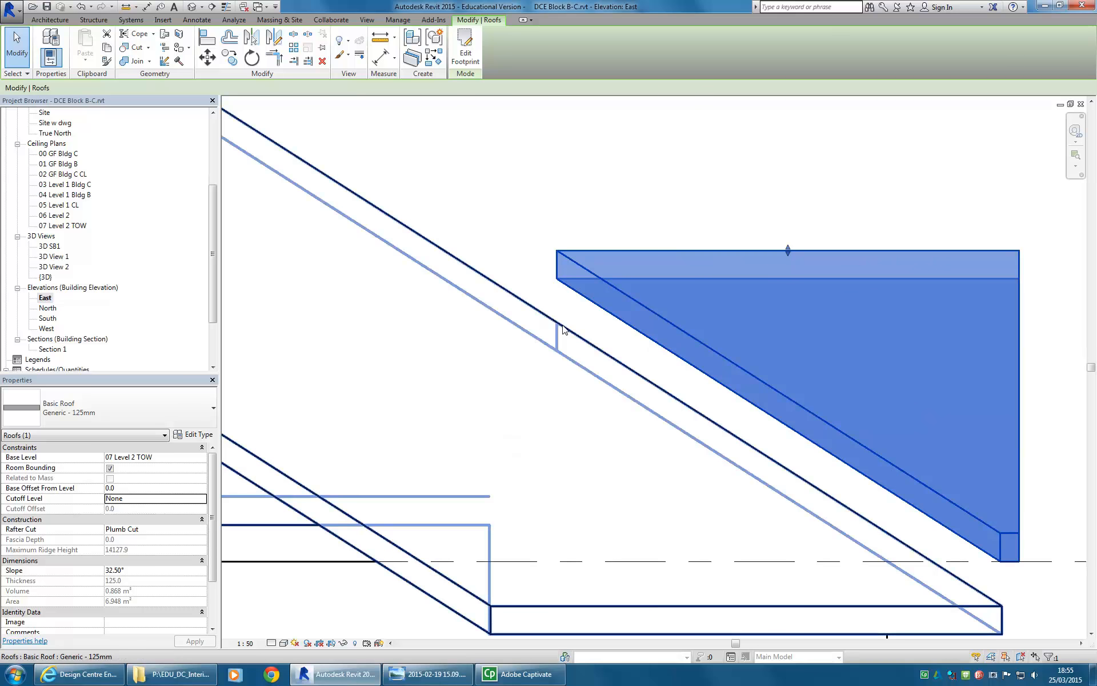
key(m)
key(v)
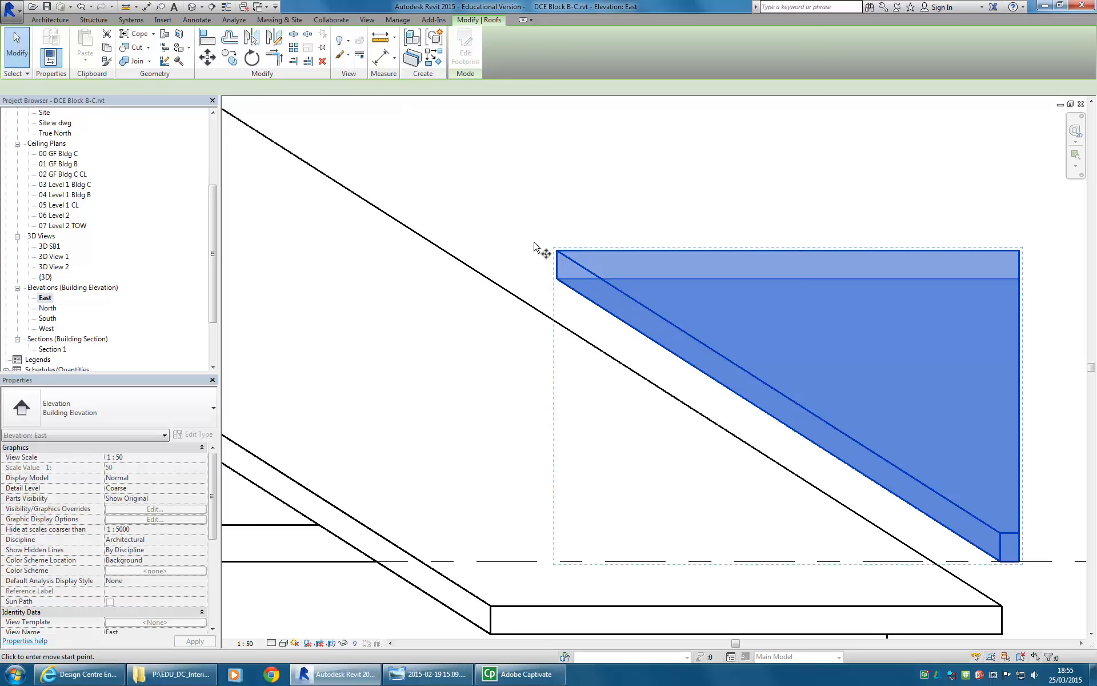
click(557, 251)
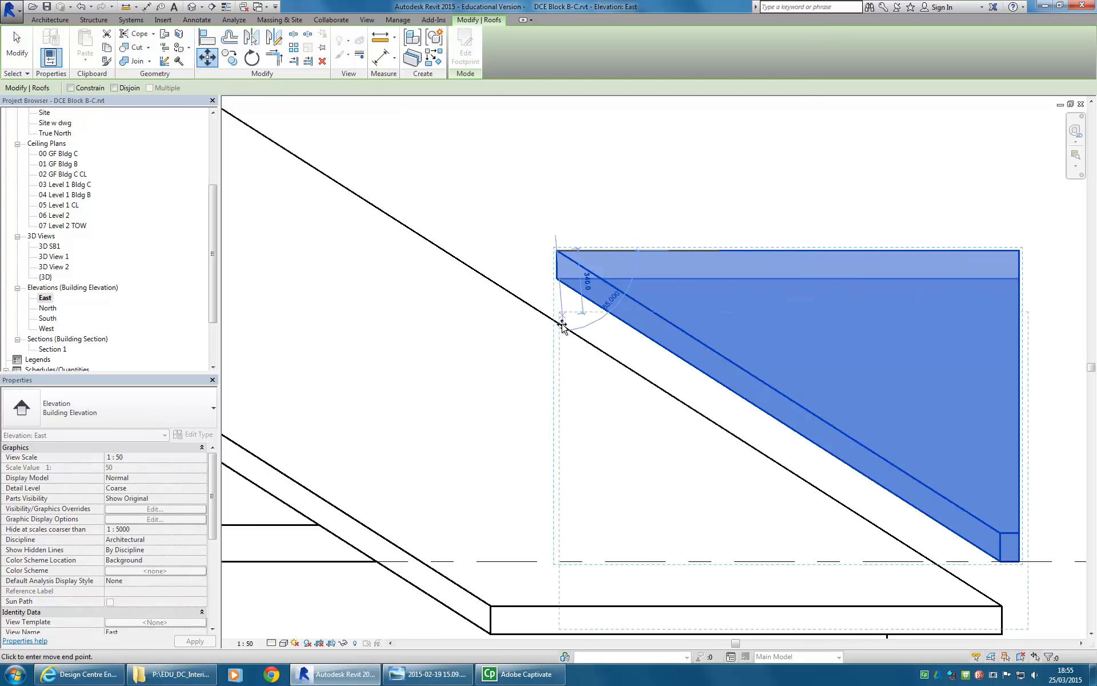
click(558, 321)
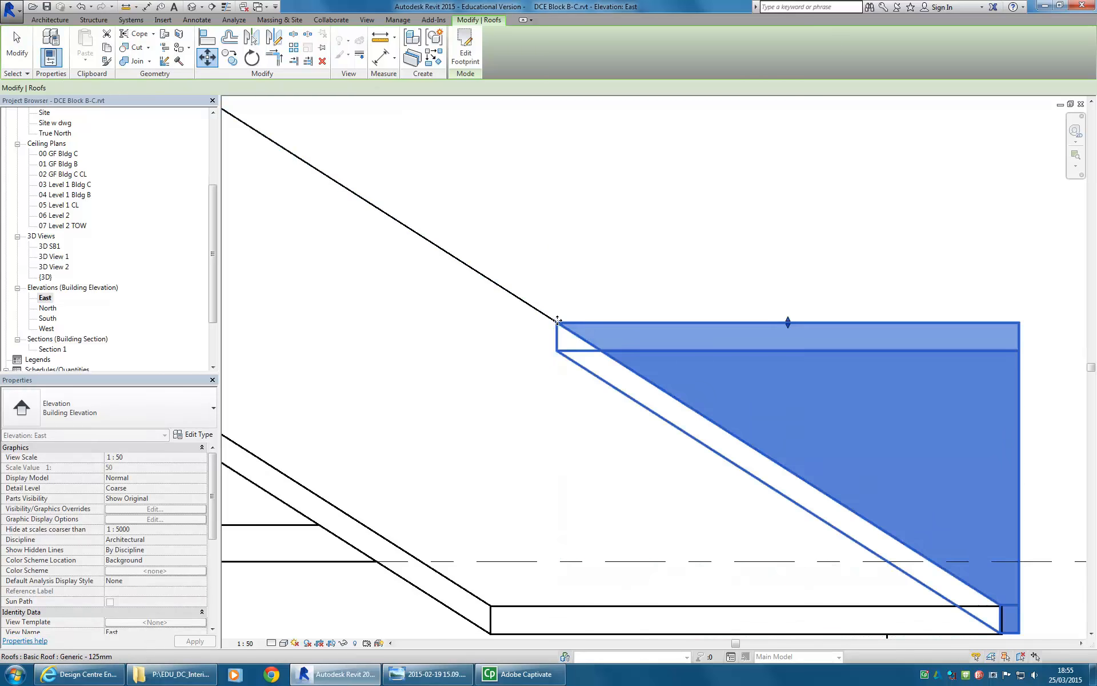
scroll(485, 206, down, 3)
scroll(773, 410, up, 4)
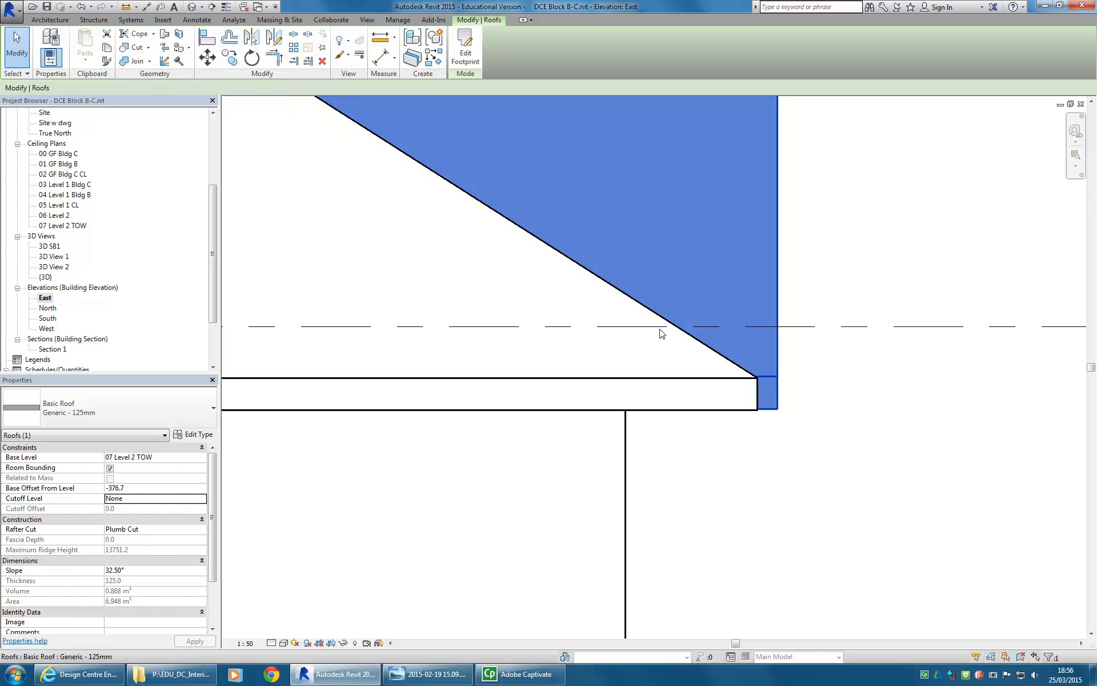
Step: Open the {3D} view and examine how the lowered gable roof's eave ends and valleys meet the hip roof
double_click(43, 277)
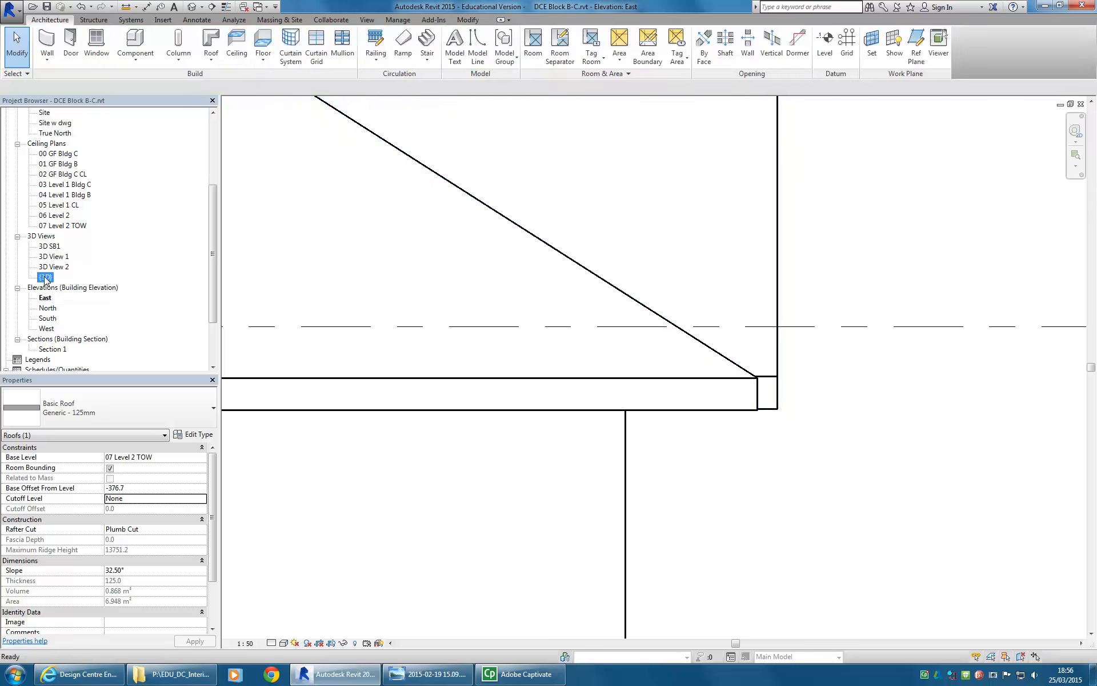
key(Escape)
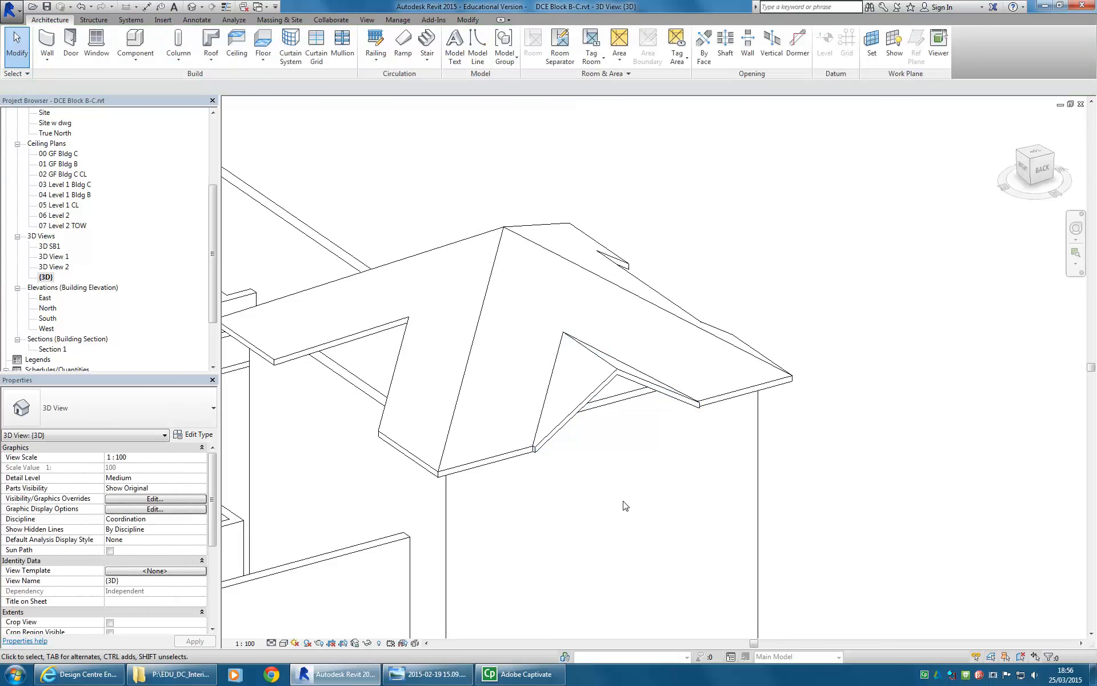
scroll(626, 505, up, 5)
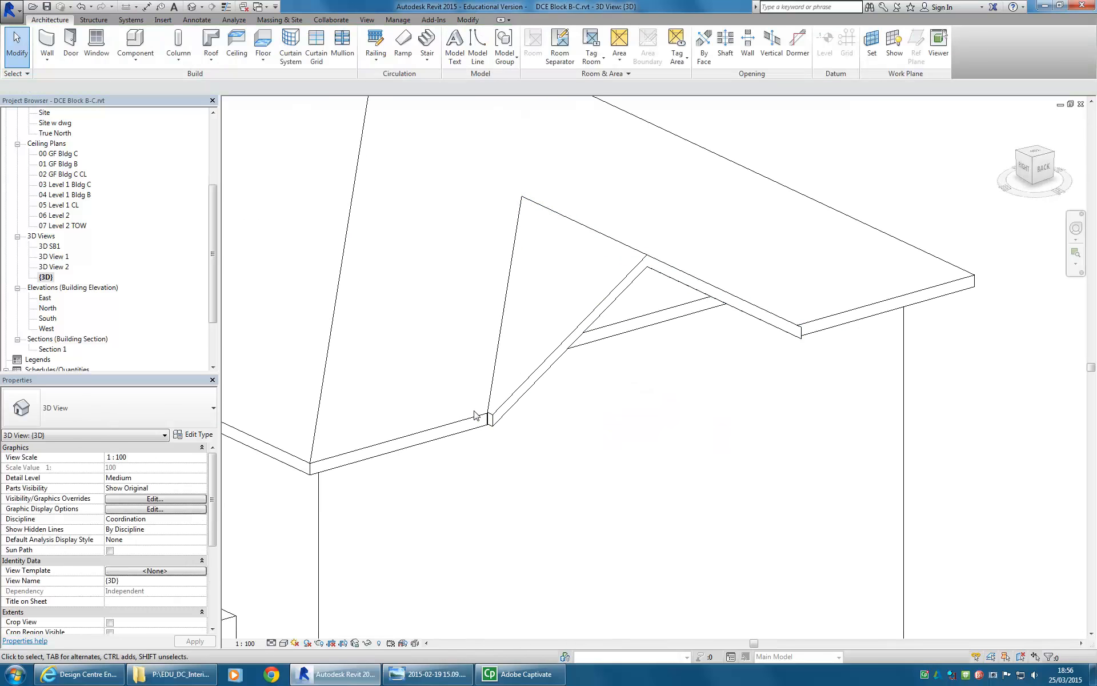
shift+middle_drag(498, 389, 495, 446)
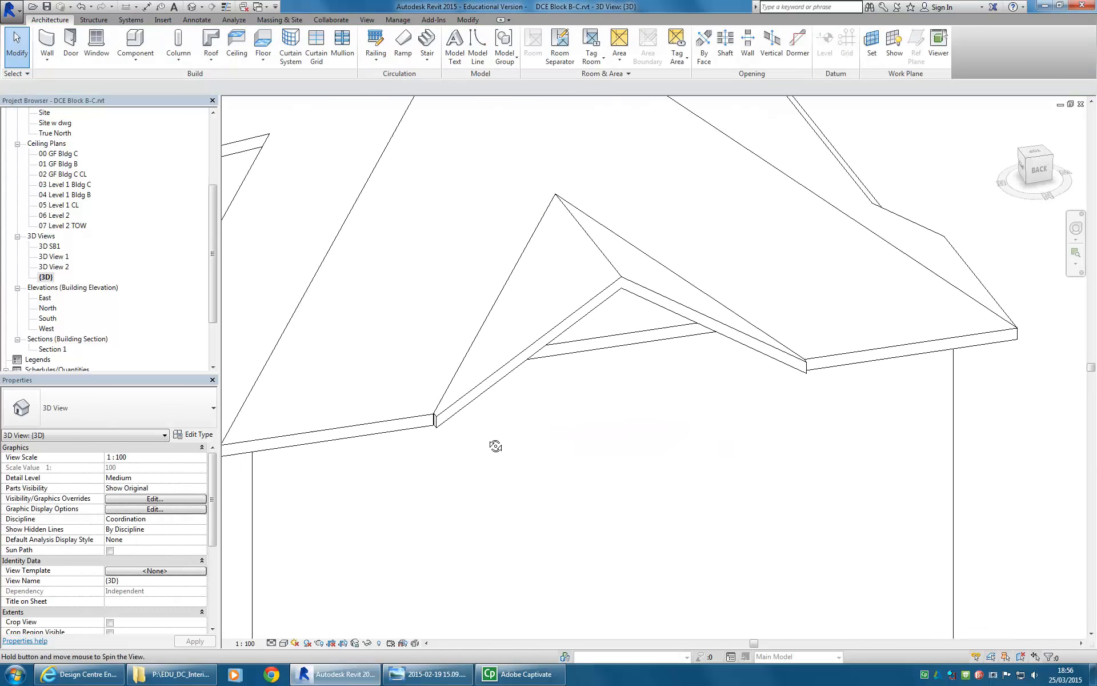
click(472, 404)
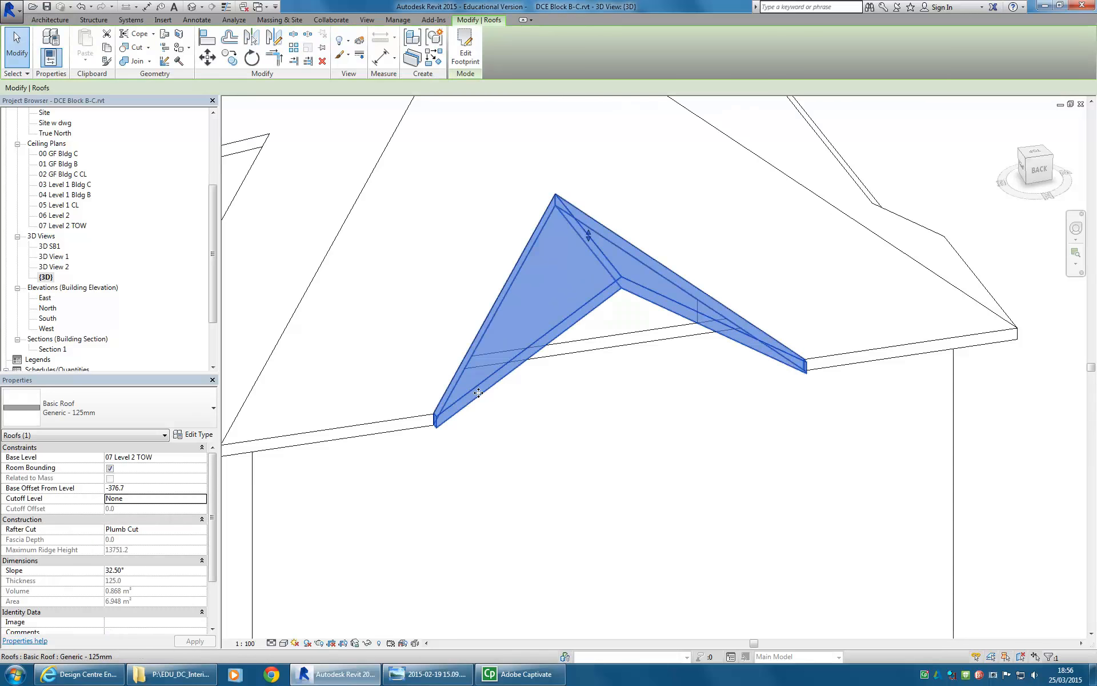
click(466, 473)
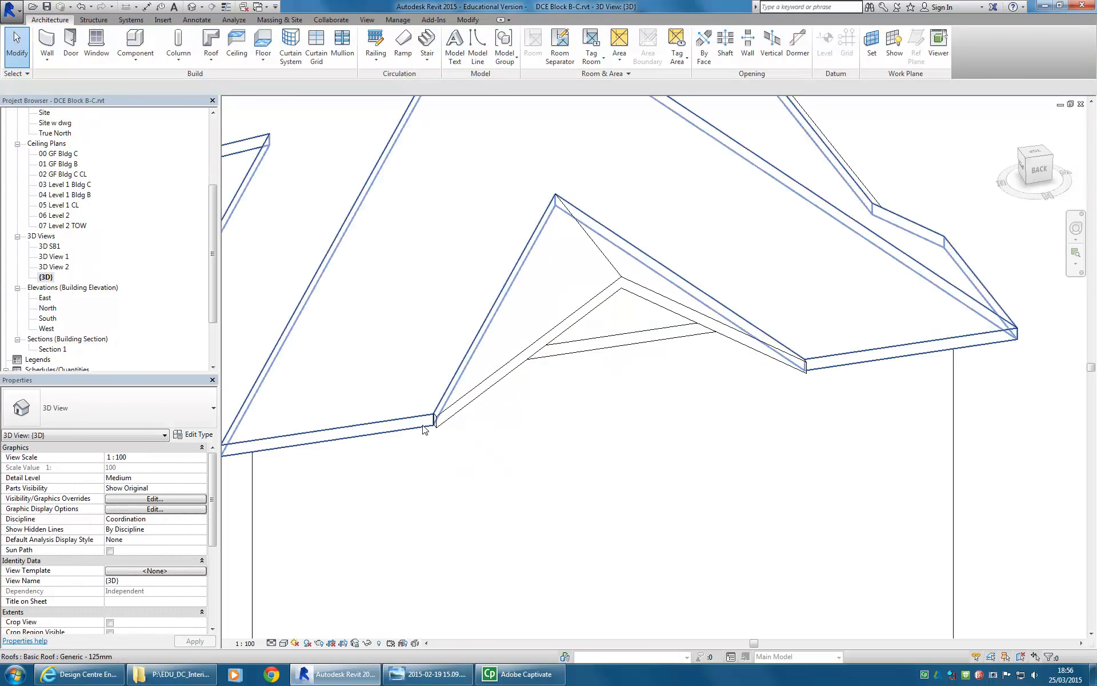
click(458, 418)
click(566, 435)
scroll(566, 434, down, 4)
shift+middle_drag(657, 428, 706, 411)
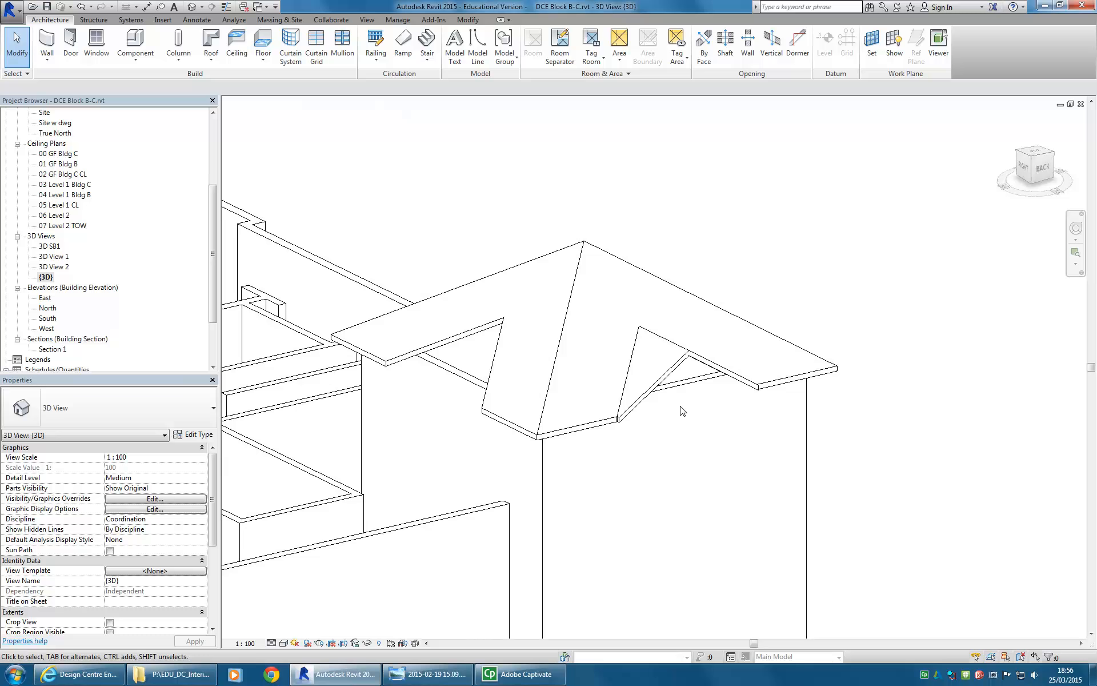
click(680, 367)
shift+middle_drag(726, 409, 683, 493)
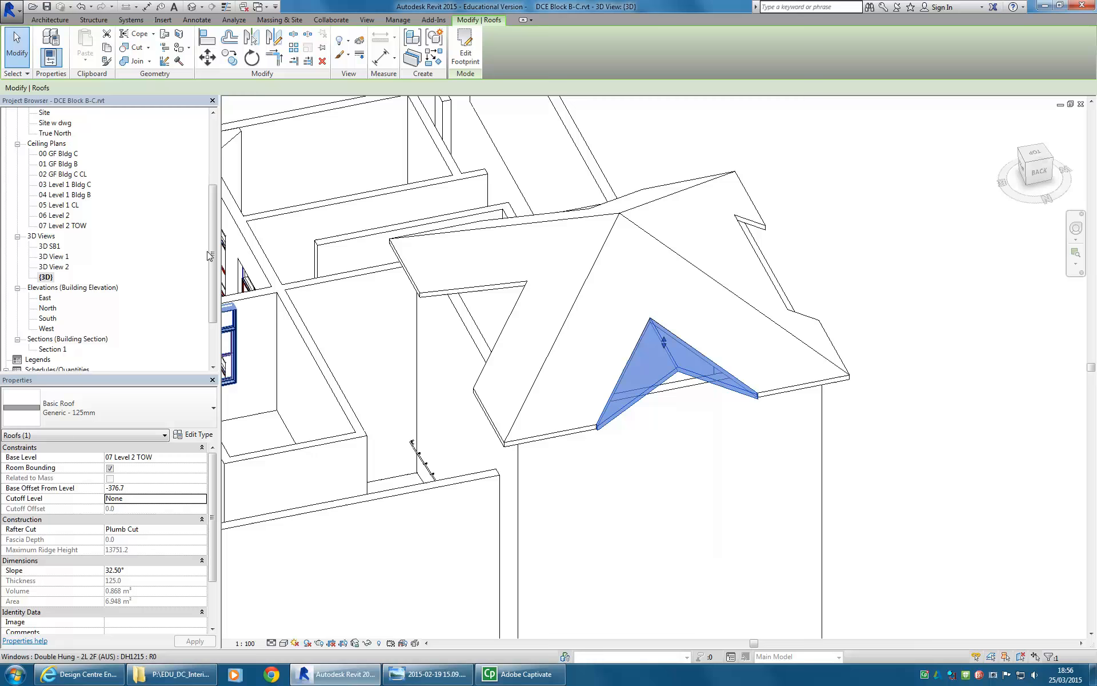
key(Escape)
Step: In the Site floor plan, mirror a copy of the gable roof to the opposite cut-out about a horizontal axis through the hip roof's apex
scroll(86, 240, up, 4)
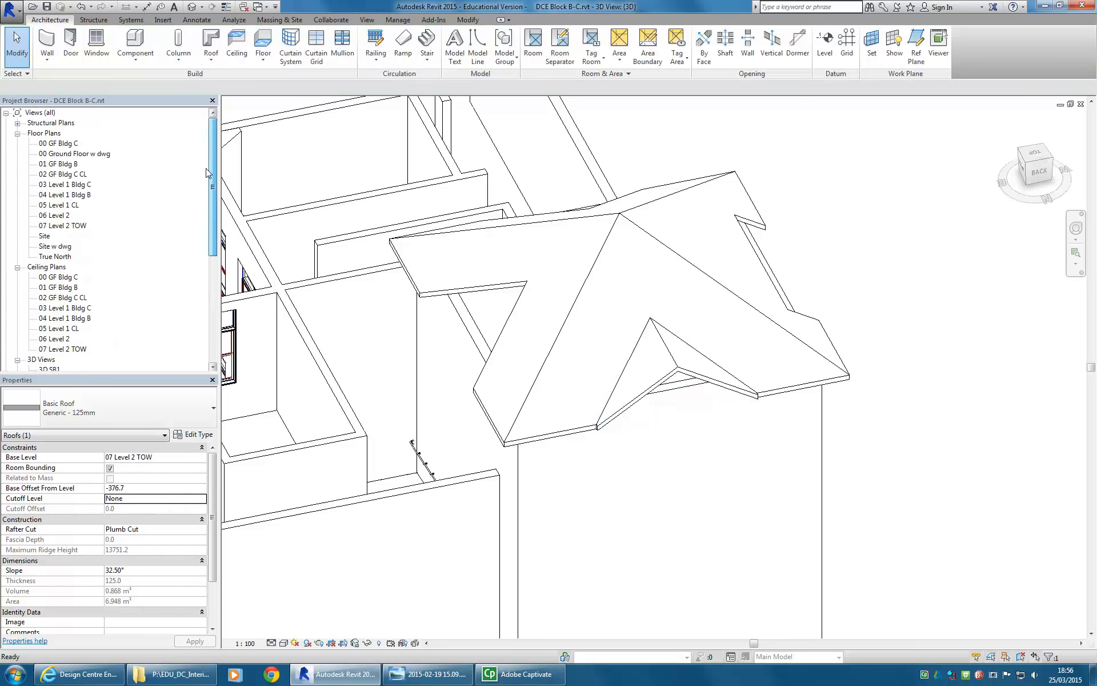
double_click(63, 238)
click(599, 310)
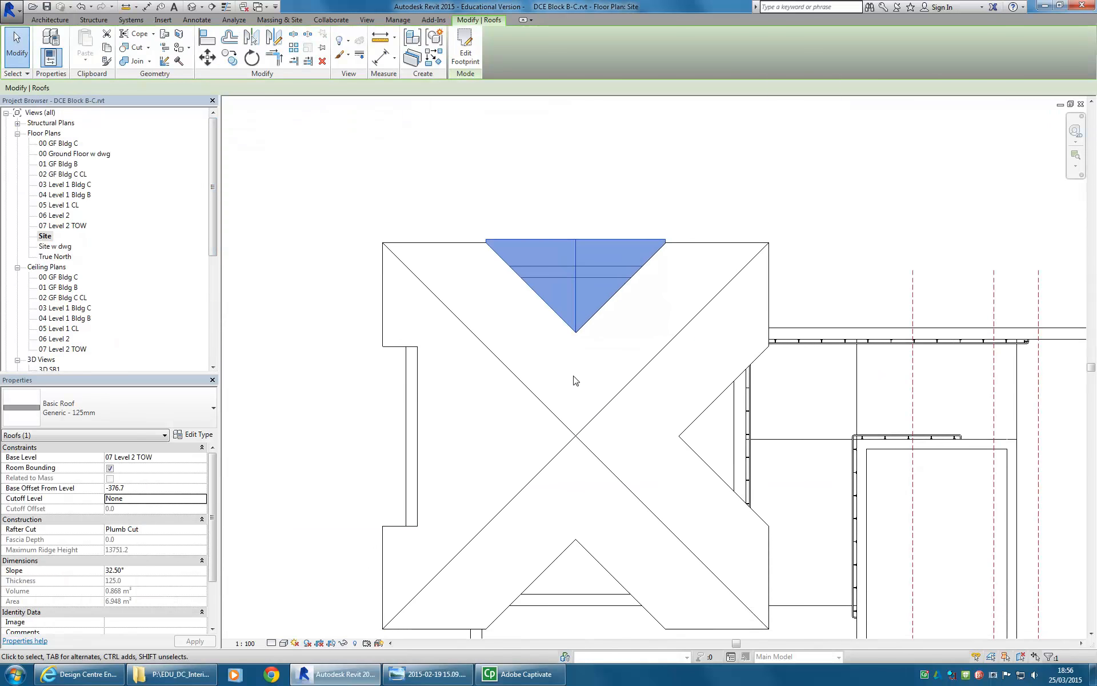
click(279, 41)
click(575, 436)
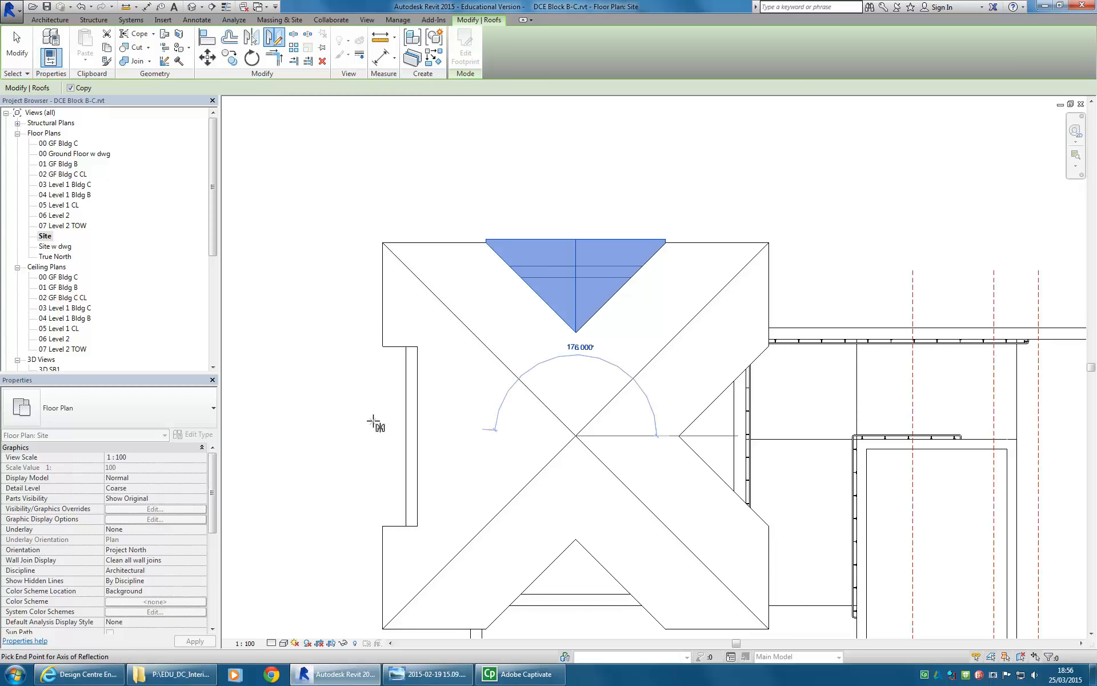
click(331, 435)
middle_drag(423, 372, 421, 281)
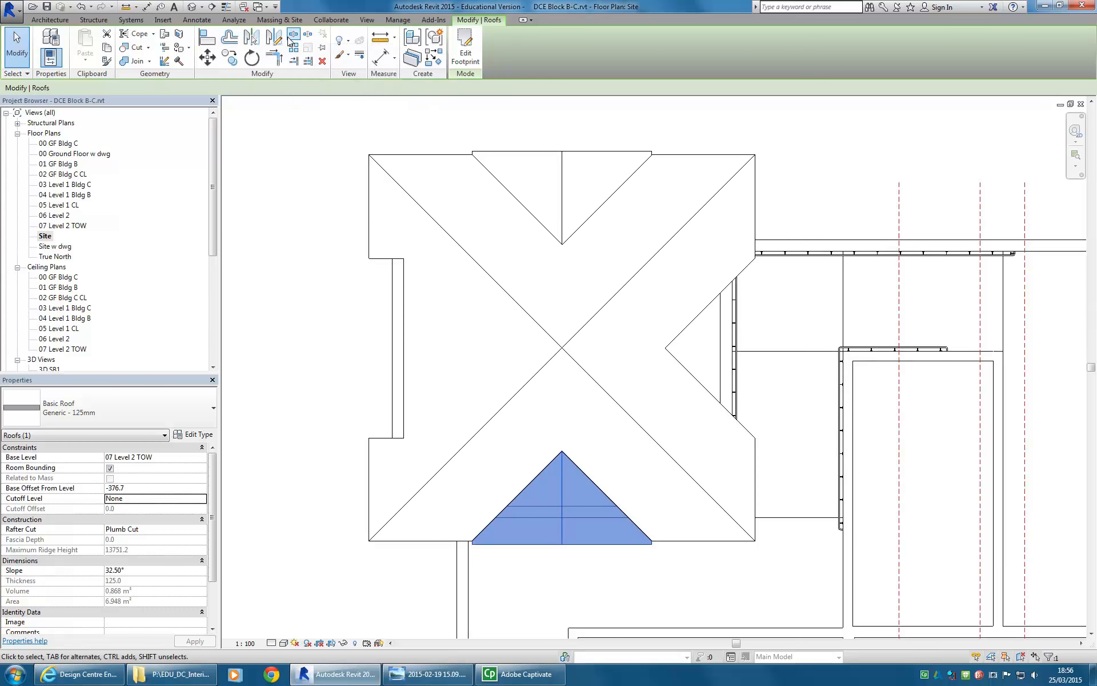
Step: Mirror a copy of the southern gable roof into the eastern cut-out, using the diagonal hip line from the apex to the southeast corner as axis
click(274, 37)
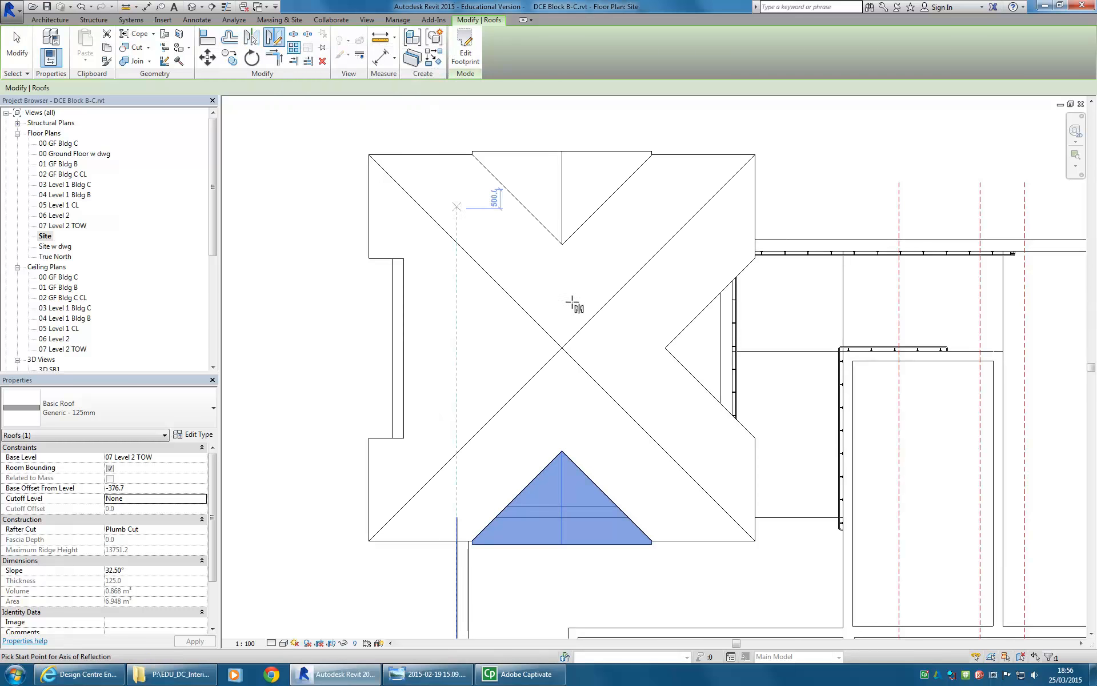
click(562, 349)
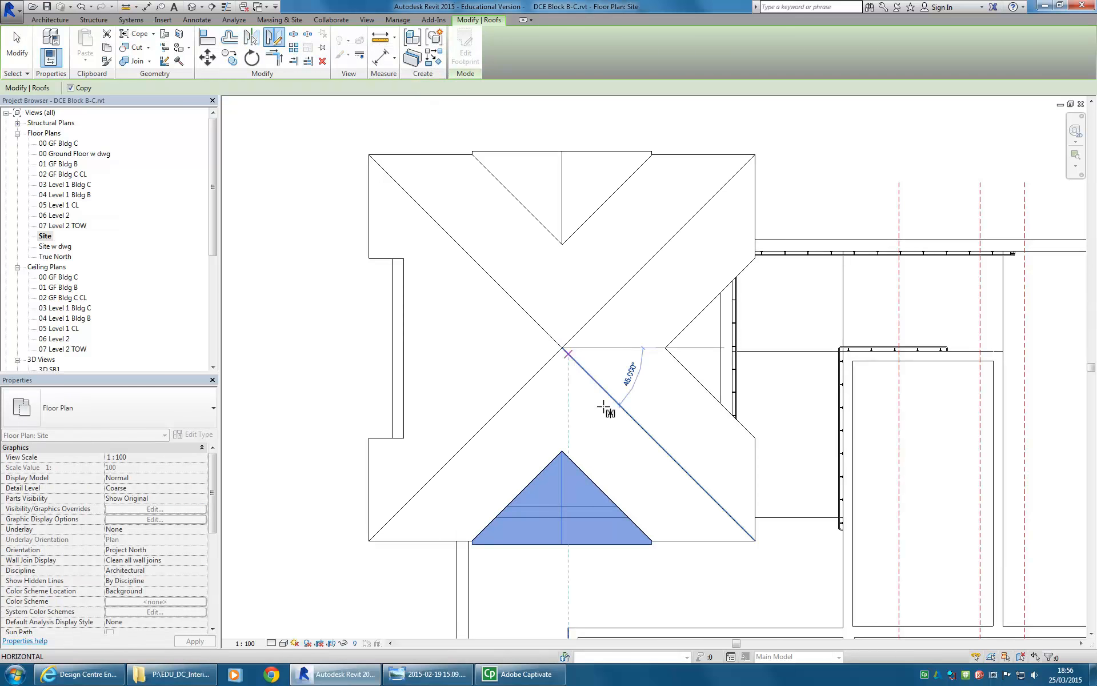
click(755, 540)
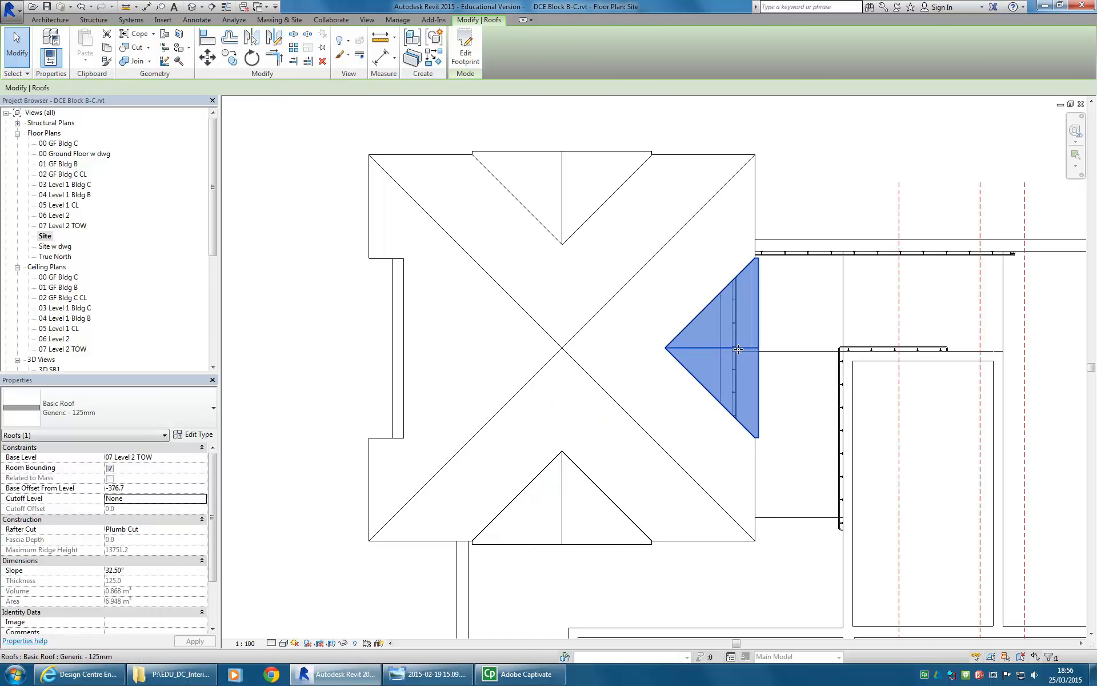
click(359, 327)
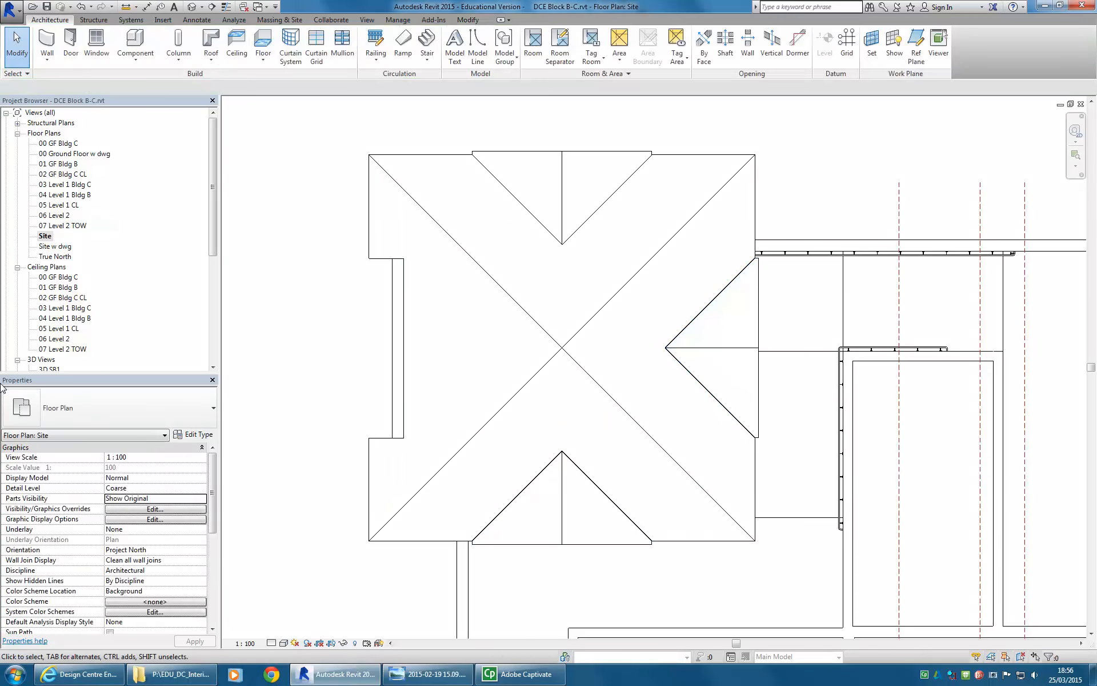
Step: Open the {3D} view and inspect the mirrored gable roofs from the other sides of the building
click(52, 369)
scroll(41, 359, down, 2)
double_click(45, 329)
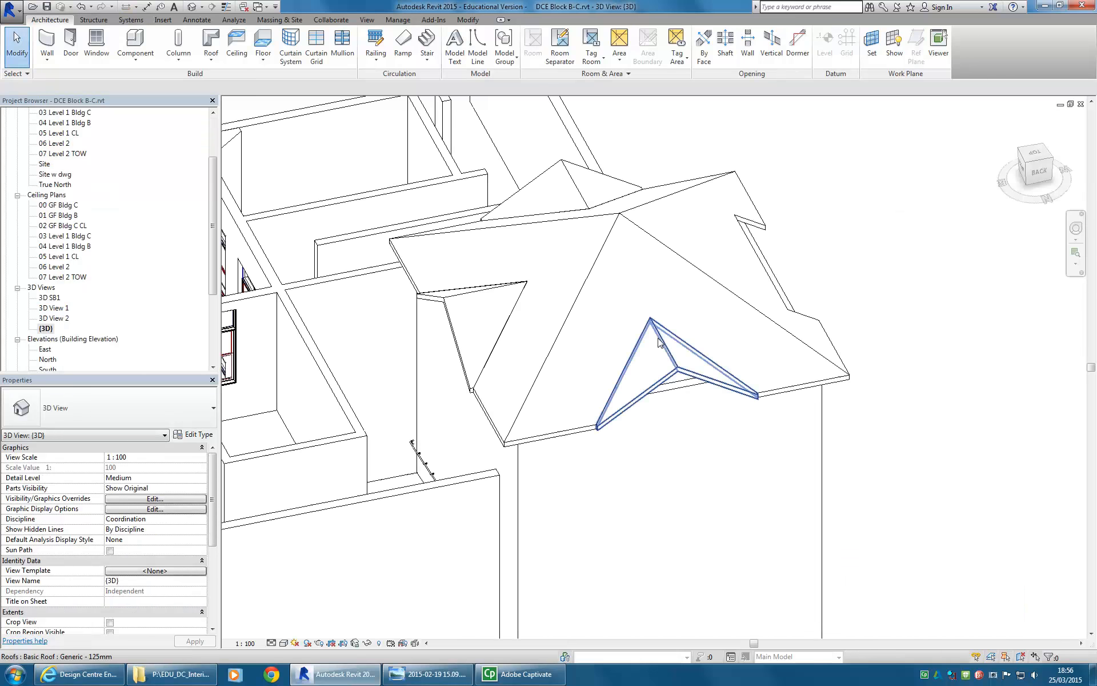
shift+middle_drag(684, 461, 753, 376)
shift+middle_drag(581, 427, 710, 427)
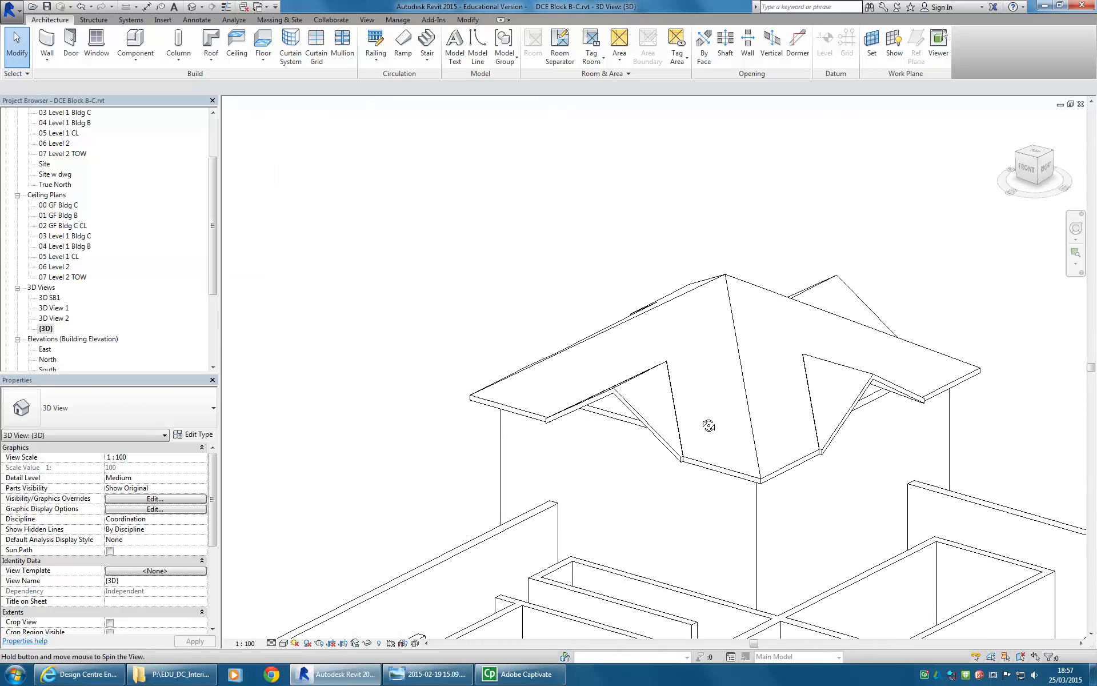
scroll(653, 455, up, 1)
Step: Switch to Windows Photo Viewer and examine the tower's gable in the 2015-02-19 15.09.46.jpg photo
click(434, 674)
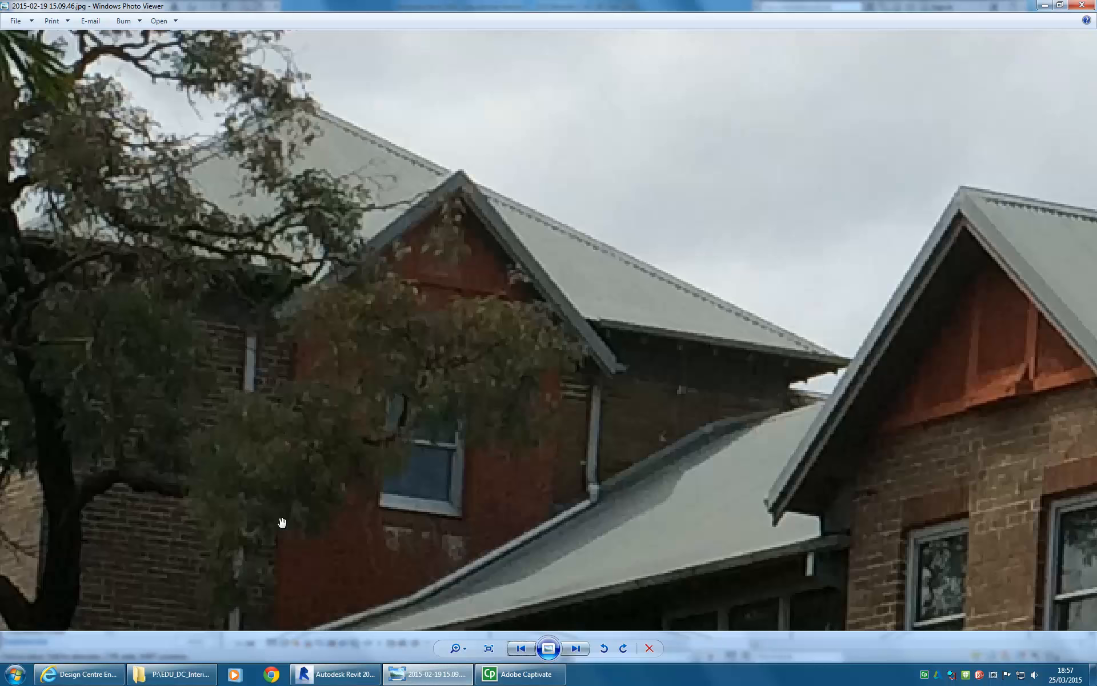
drag(283, 541, 640, 499)
drag(401, 444, 142, 418)
Step: Browse the building photos as far as 2015-02-19 15.10.56.jpg to examine the chimney side of the hip-roofed tower
click(519, 648)
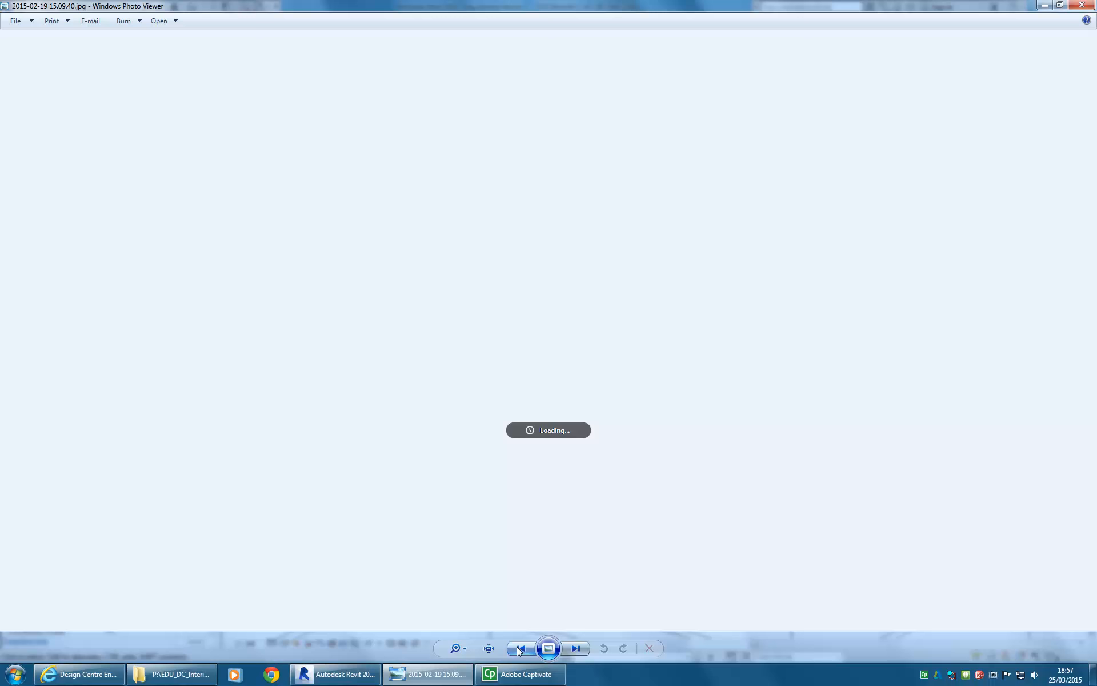
click(519, 648)
click(519, 649)
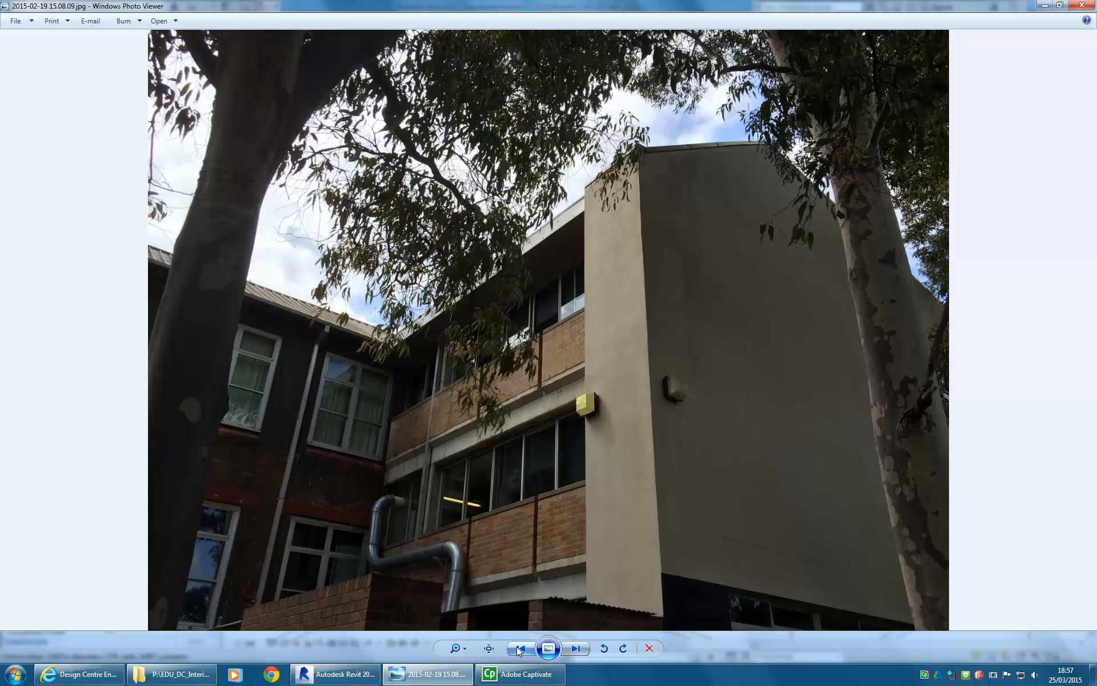
click(570, 650)
click(569, 650)
click(569, 649)
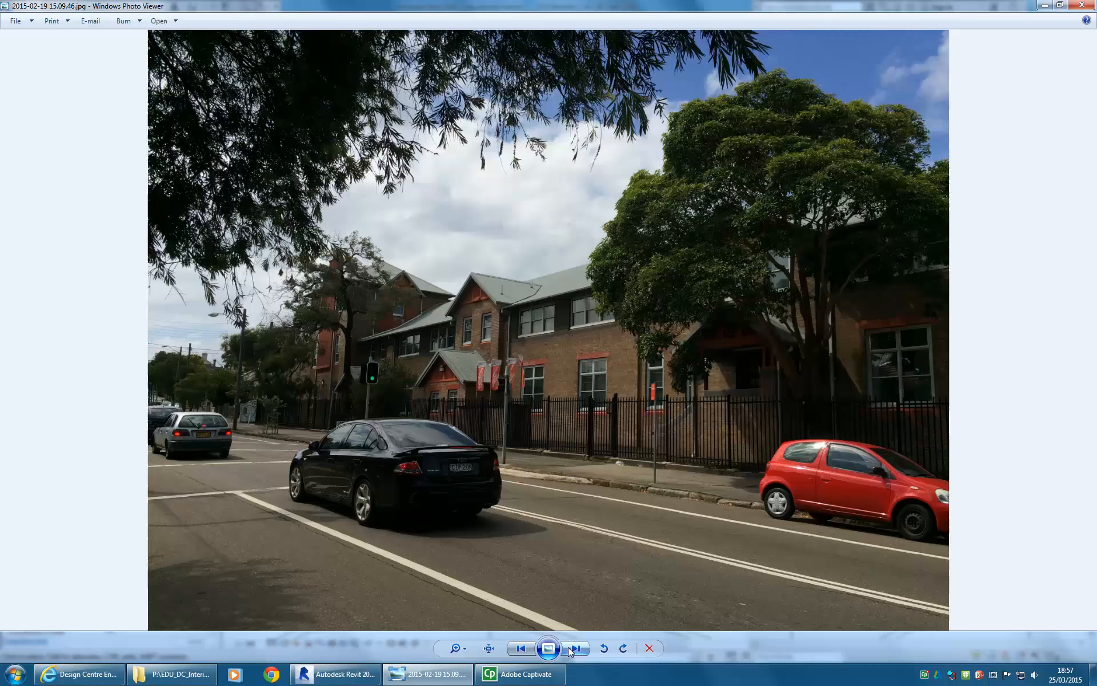
click(570, 650)
click(569, 649)
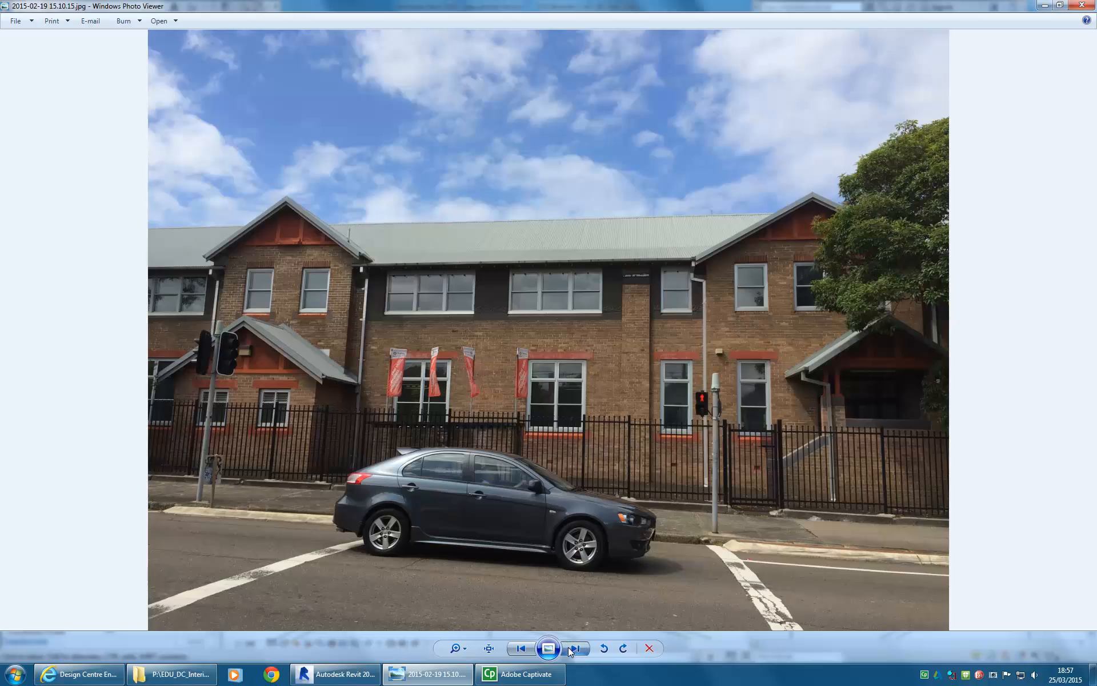
click(570, 650)
click(570, 648)
click(569, 648)
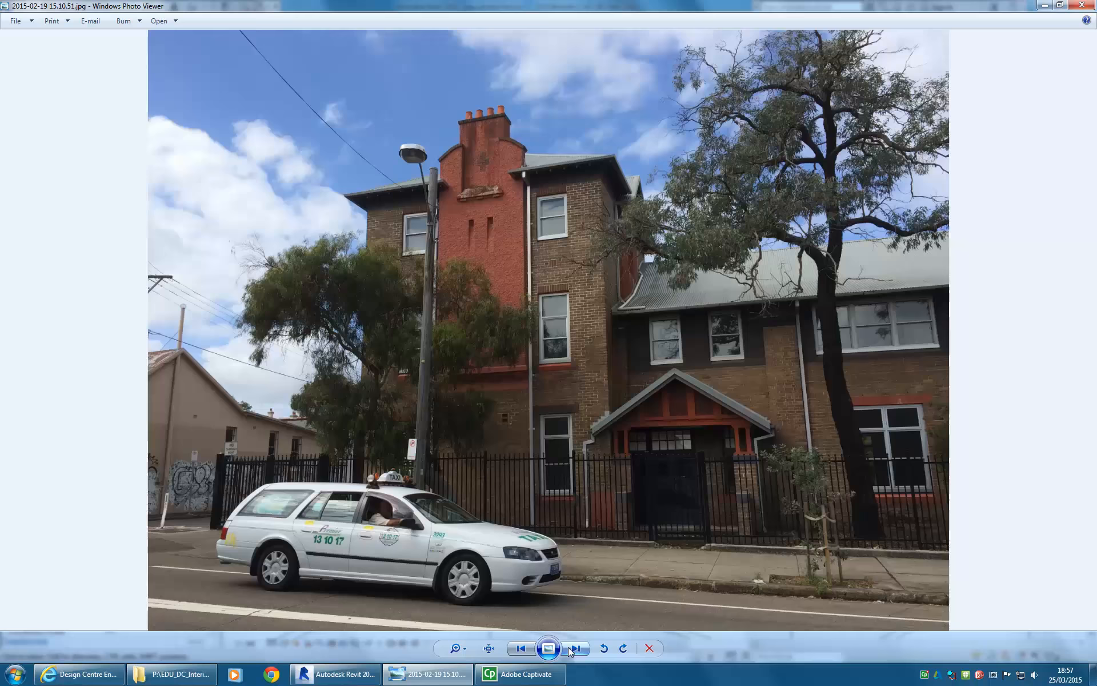
click(569, 648)
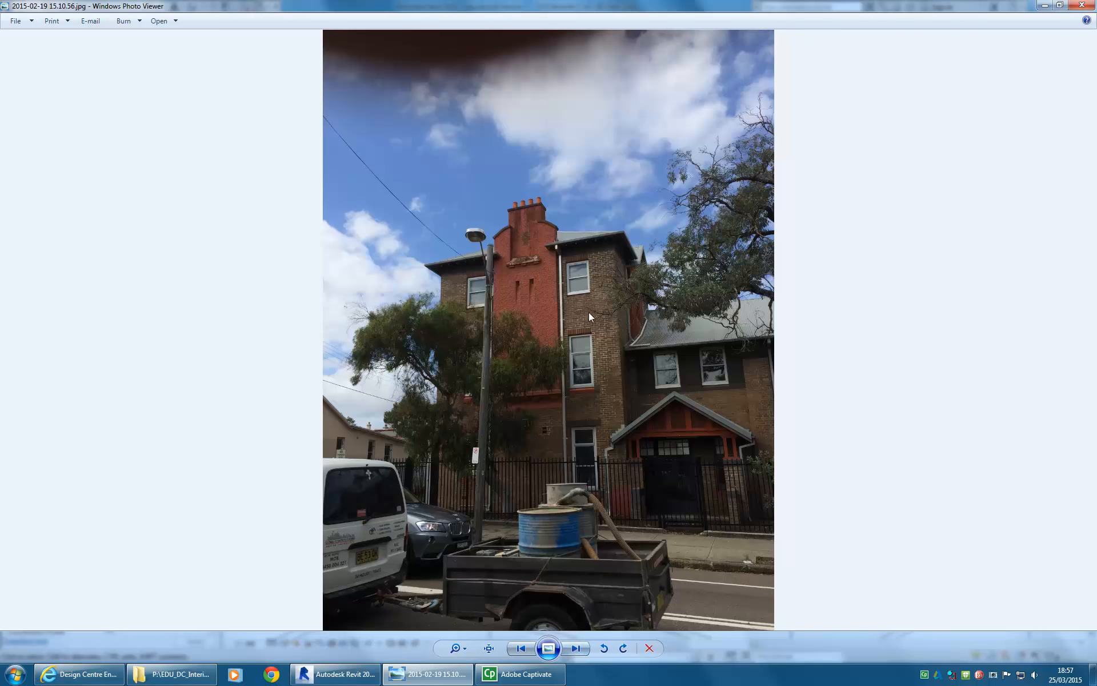
Step: Zoom in on the chimney wall and eaves in the photo, and return to Revit to open the 00 Ground Floor w dwg floor plan
scroll(632, 269, up, 5)
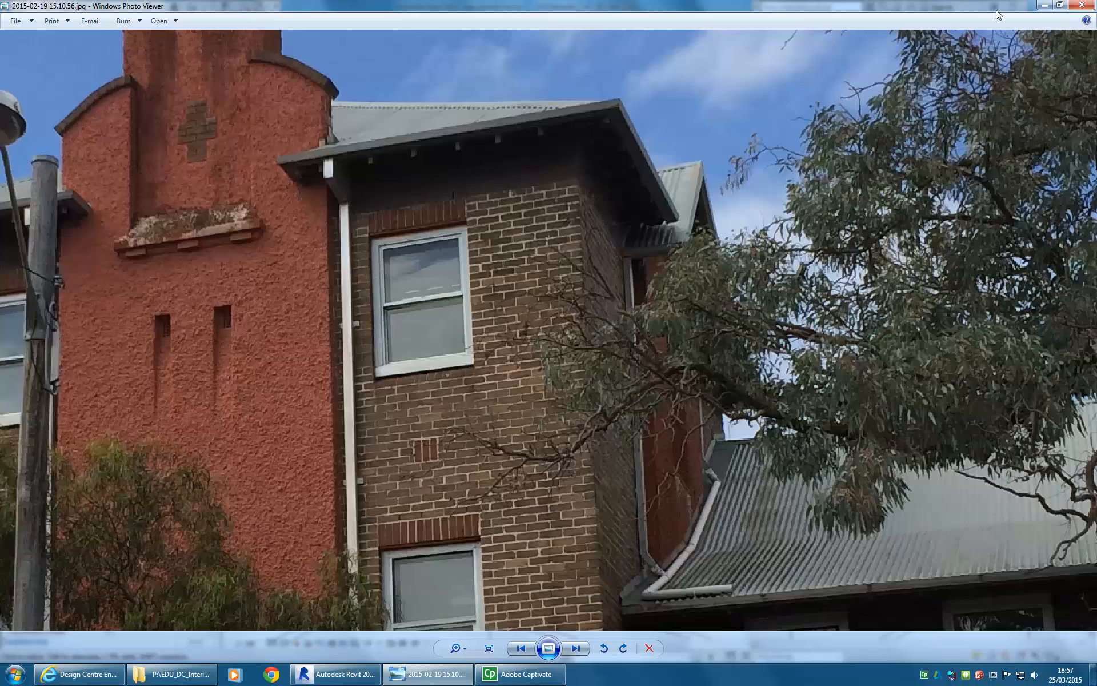
click(1045, 7)
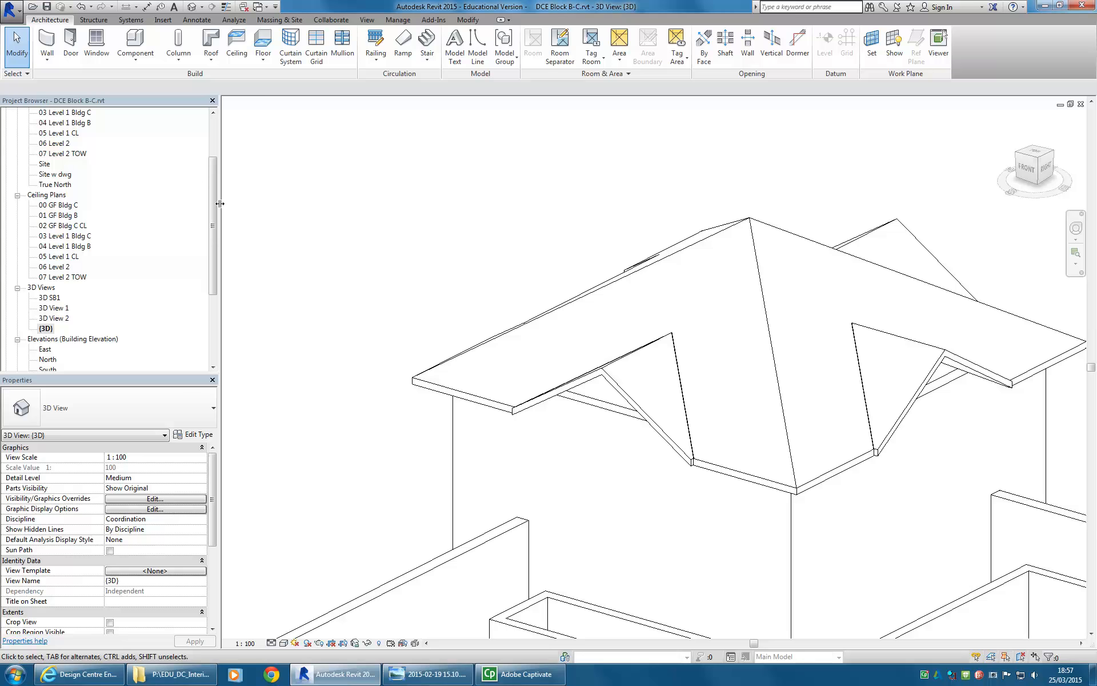
scroll(213, 203, up, 3)
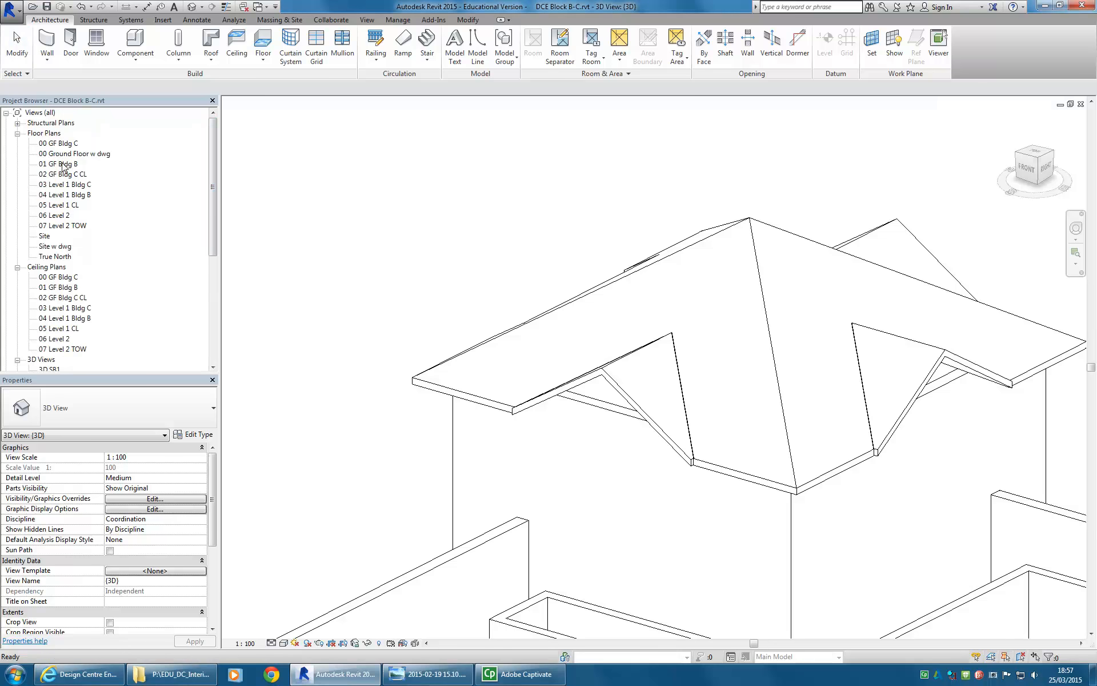
double_click(59, 143)
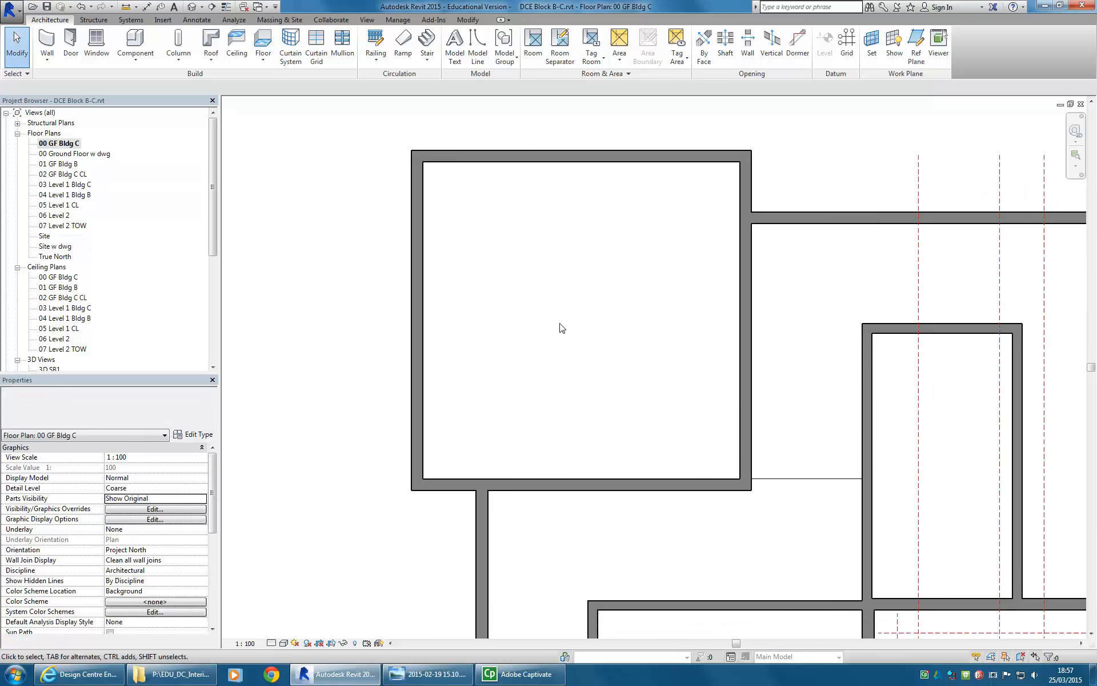
double_click(72, 153)
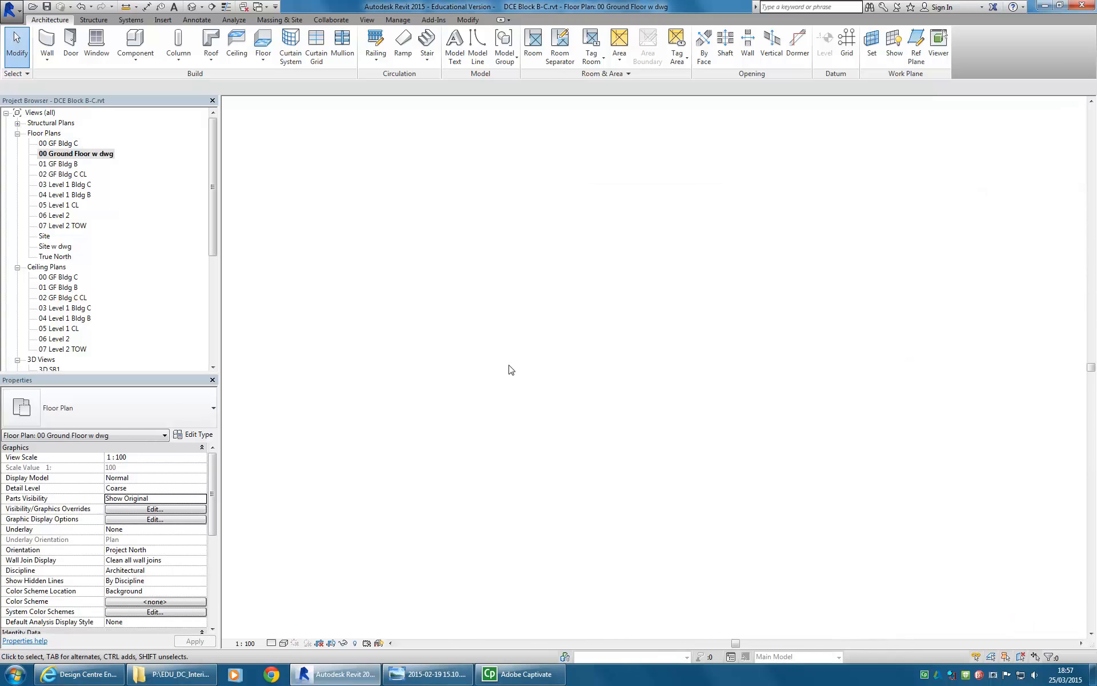
mouse_move(466, 397)
middle_down()
mouse_move(473, 274)
mouse_move(502, 277)
middle_up()
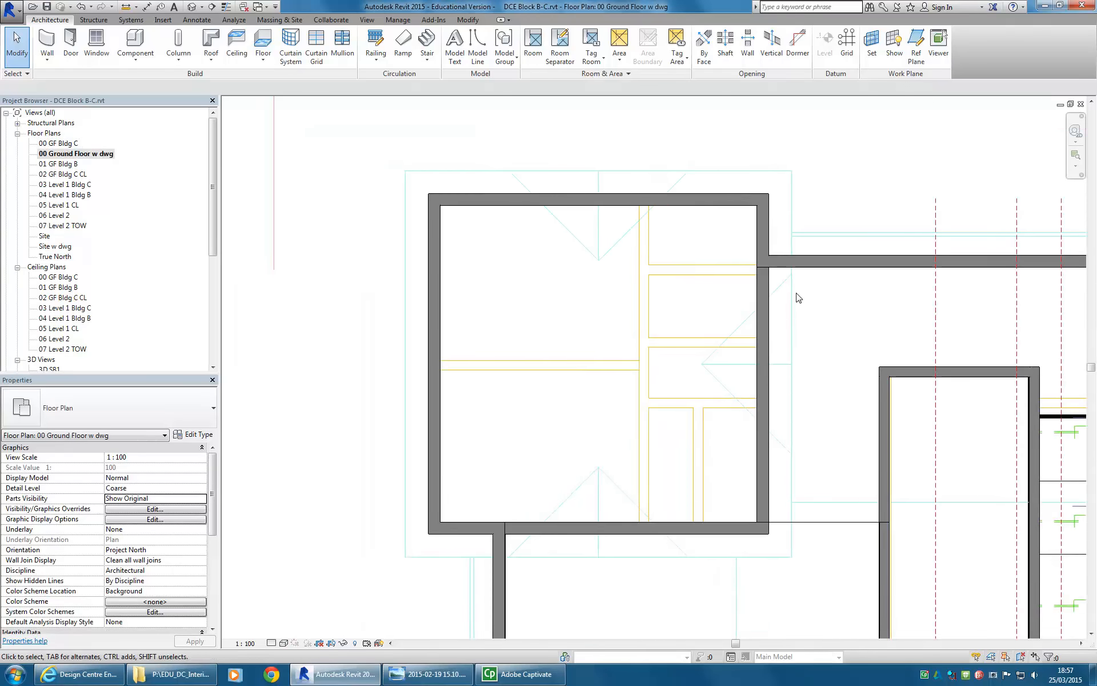
Step: Examine the imported drawing's gable outlines against the tower's eastern and northern walls in the floor plan
scroll(798, 294, up, 4)
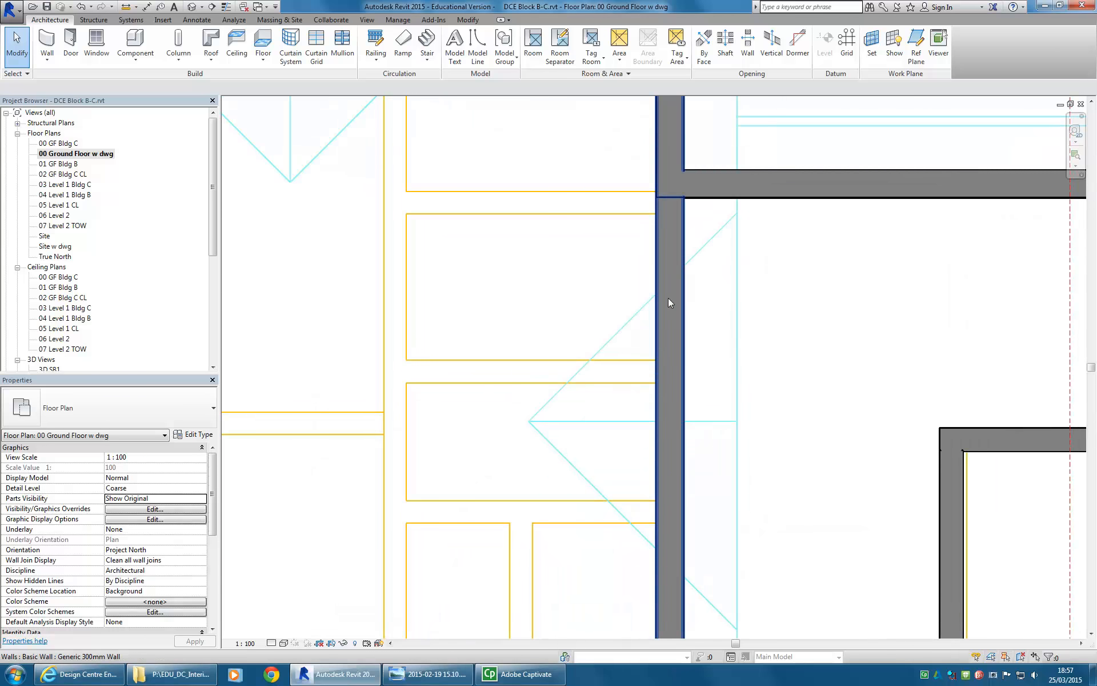
scroll(663, 298, down, 1)
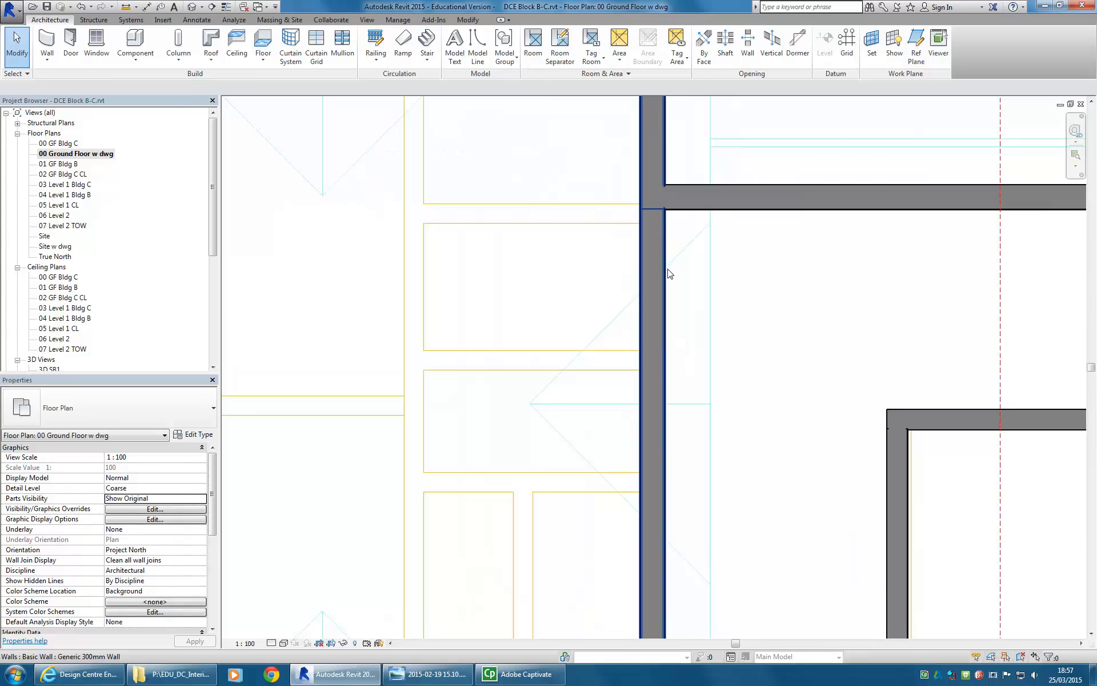
scroll(669, 273, down, 2)
middle_drag(774, 396, 792, 430)
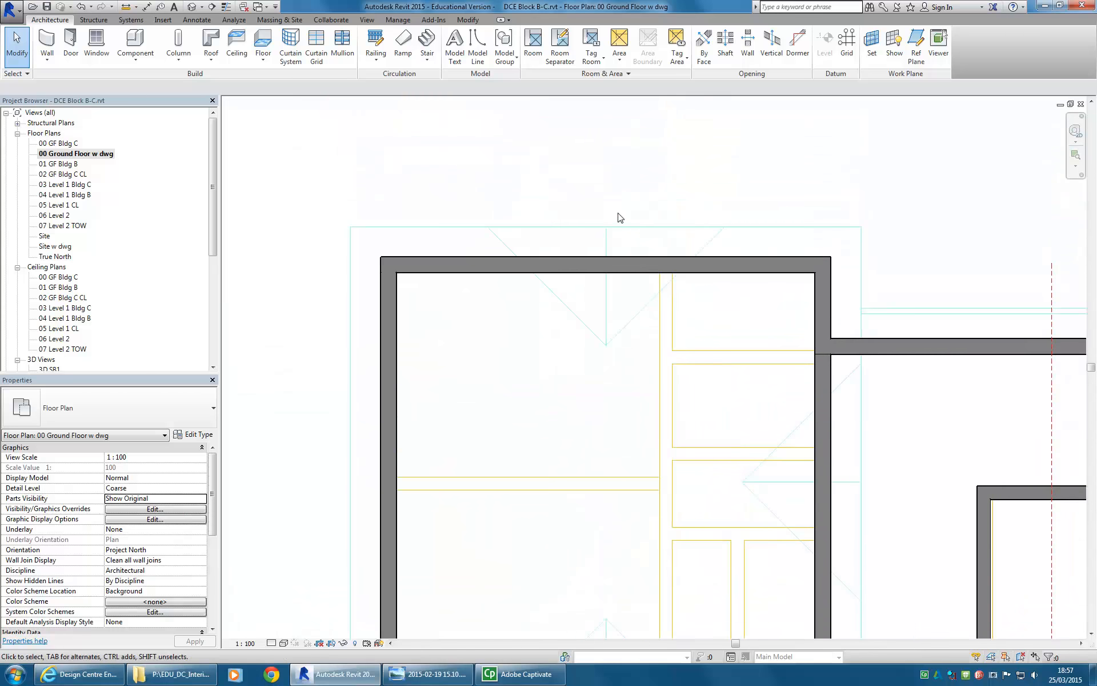
scroll(620, 217, up, 3)
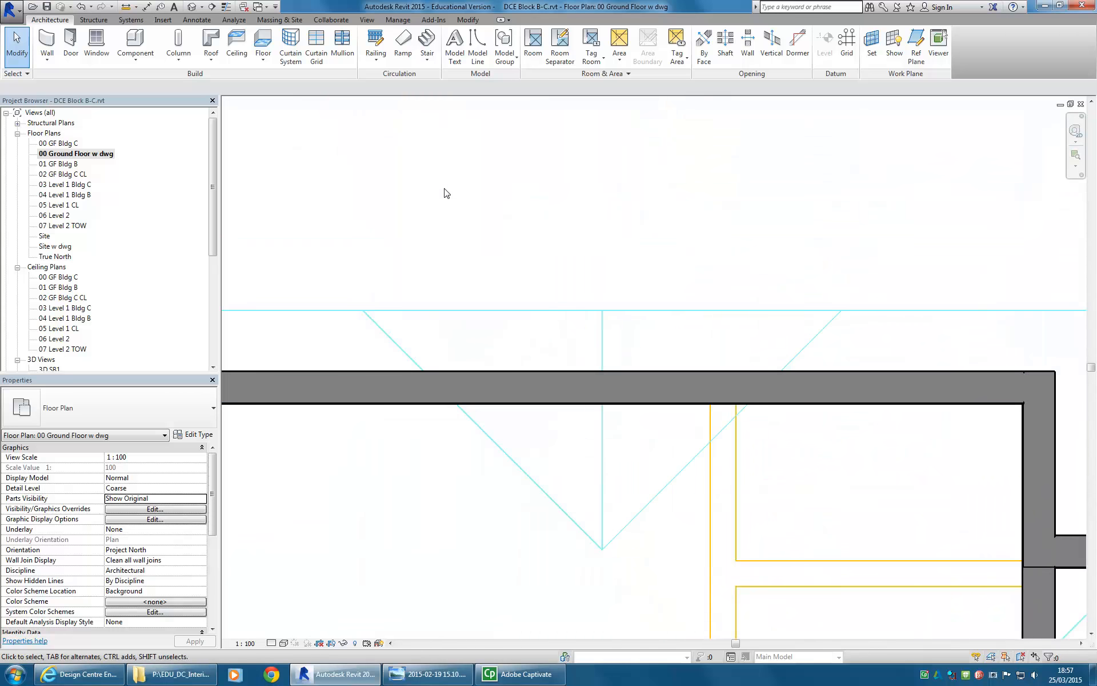
scroll(458, 197, down, 2)
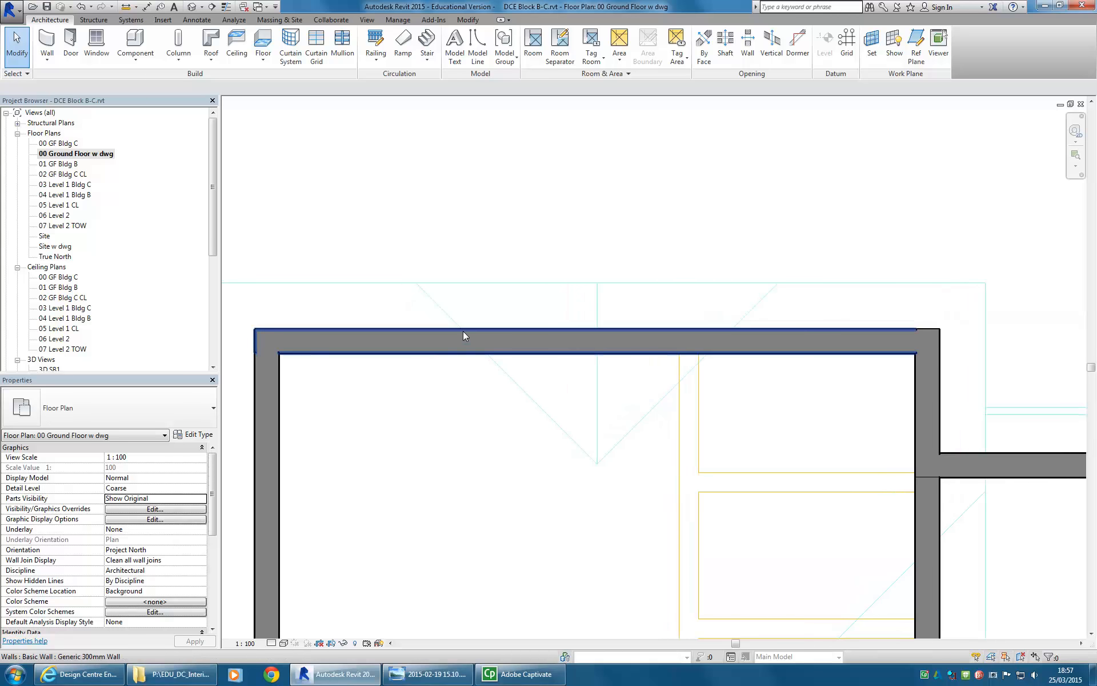
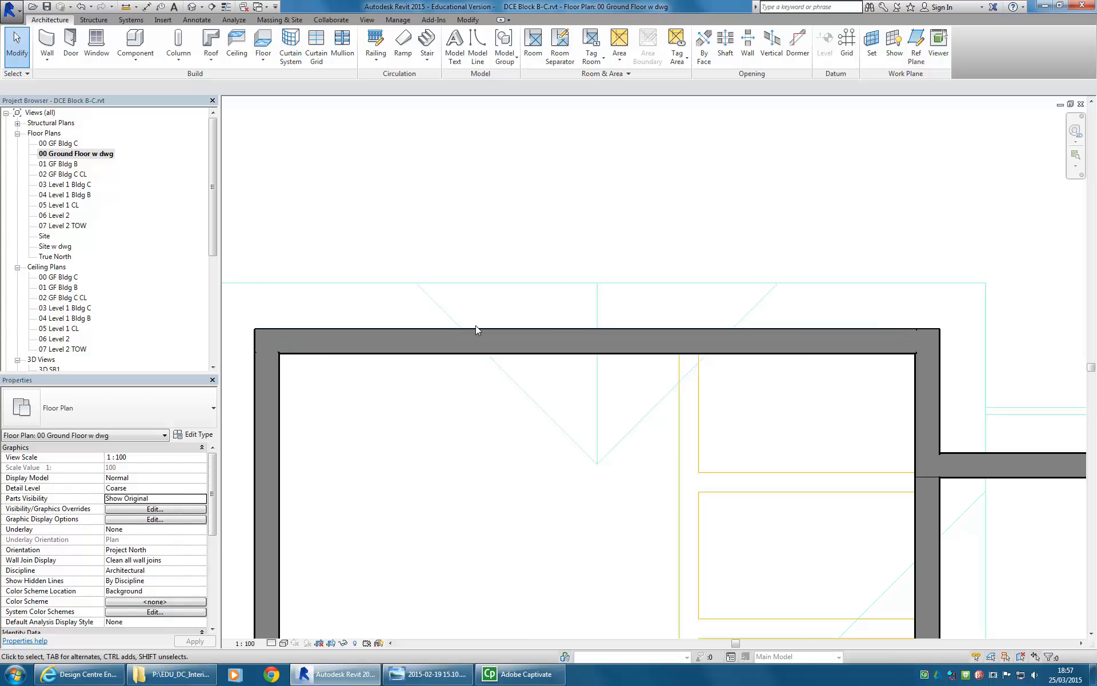
click(495, 330)
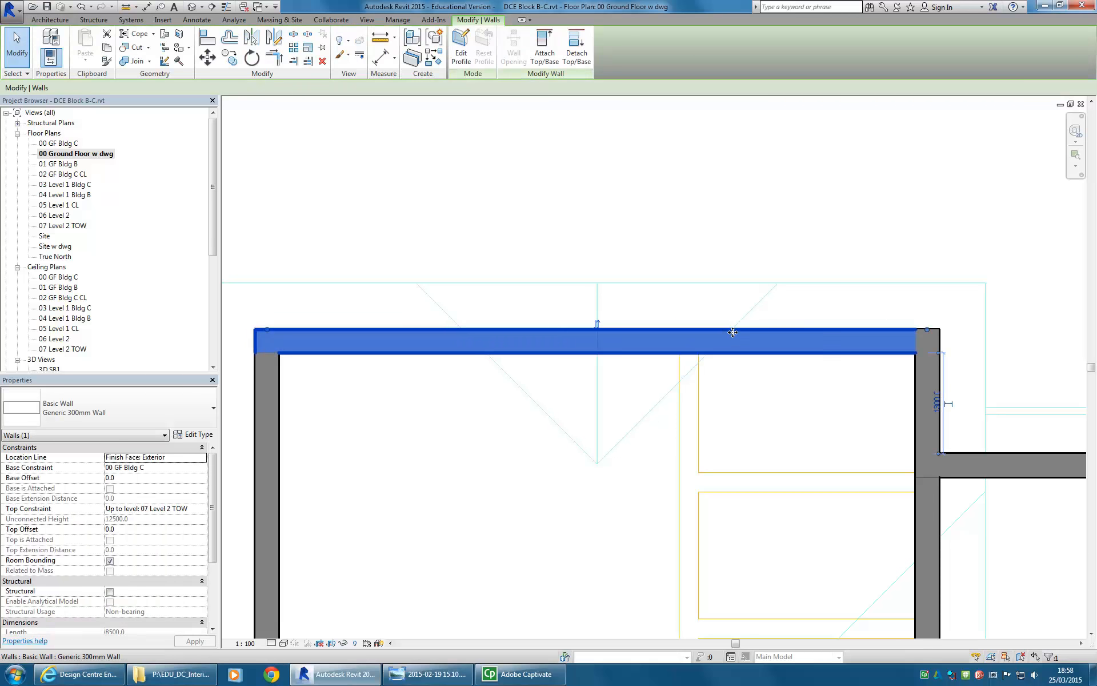
click(473, 207)
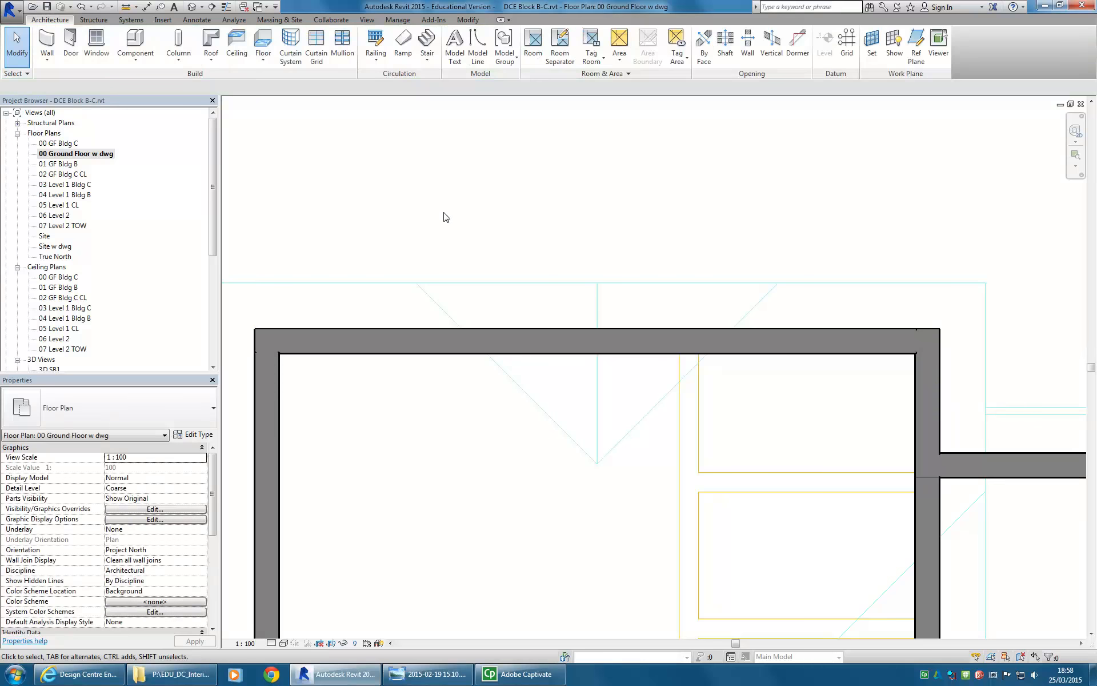
Step: Open the {3D} view and attach the top of the tower's southern wall to the southern gable roof
drag(215, 207, 212, 262)
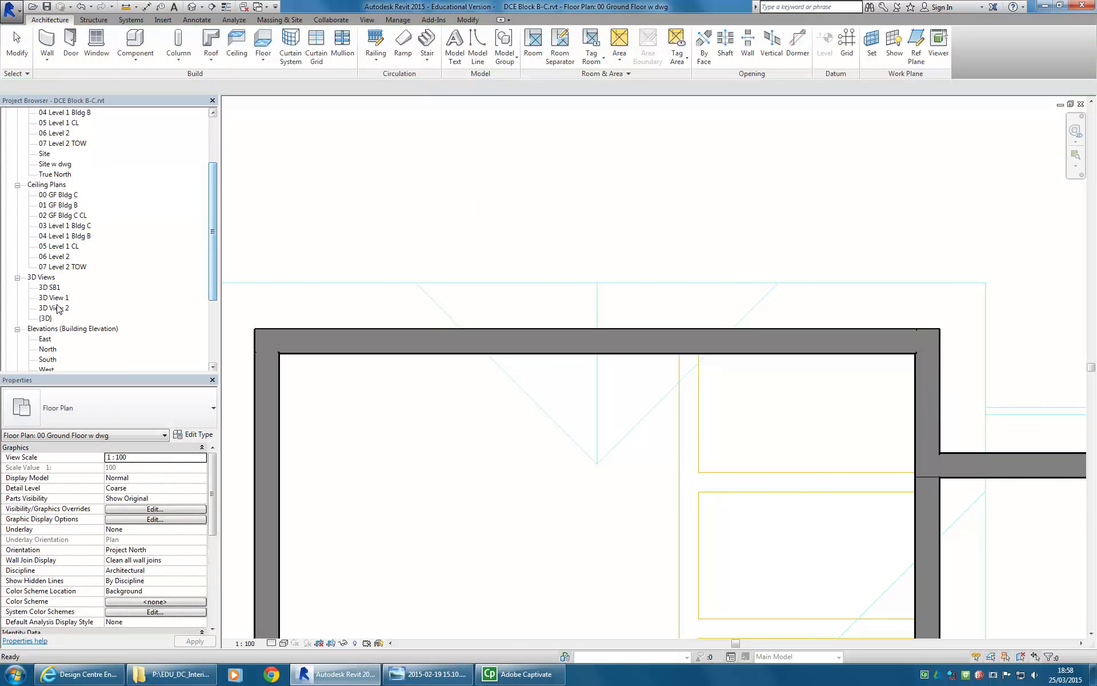
double_click(45, 318)
middle_drag(574, 378, 554, 334)
click(590, 354)
middle_drag(635, 290, 516, 334)
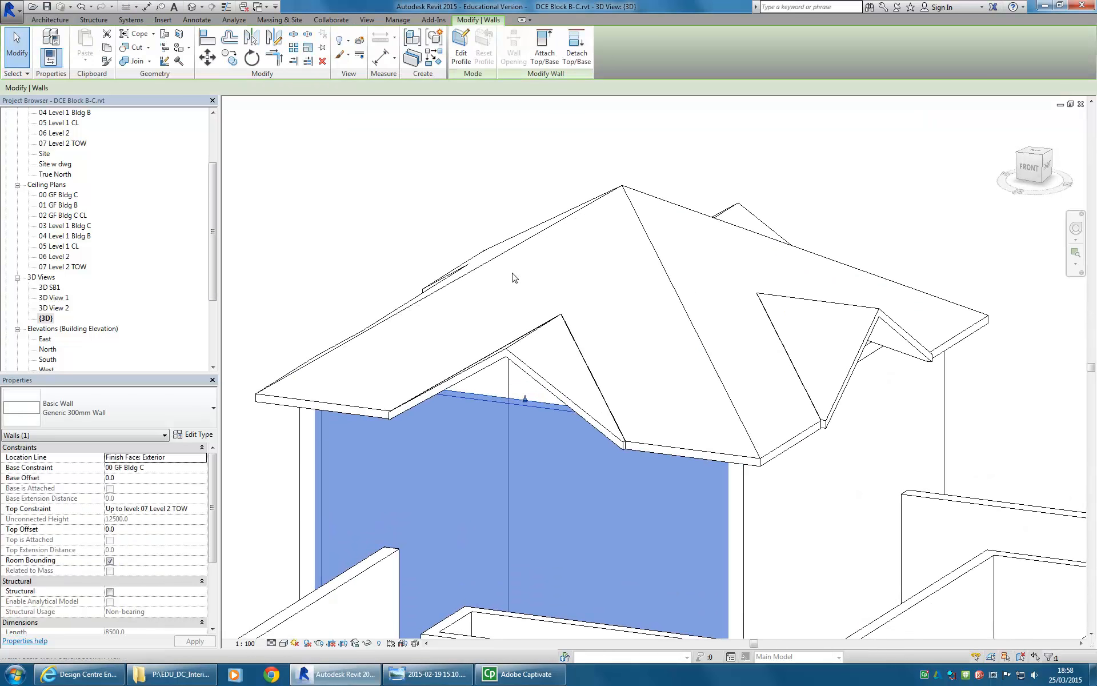
click(544, 46)
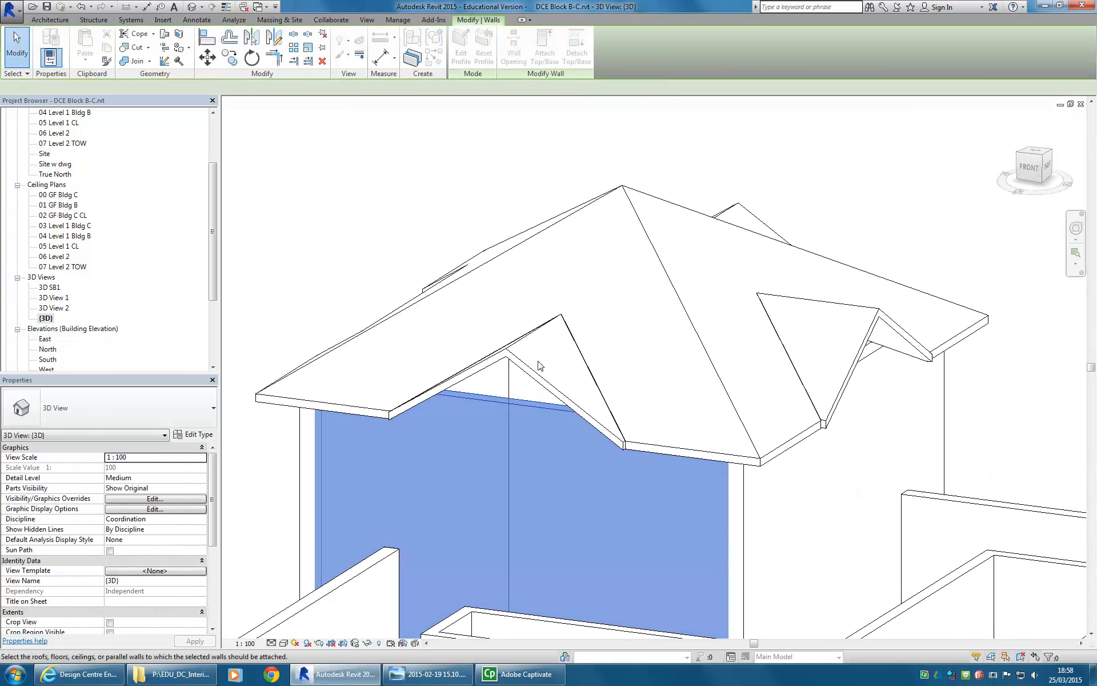
click(532, 374)
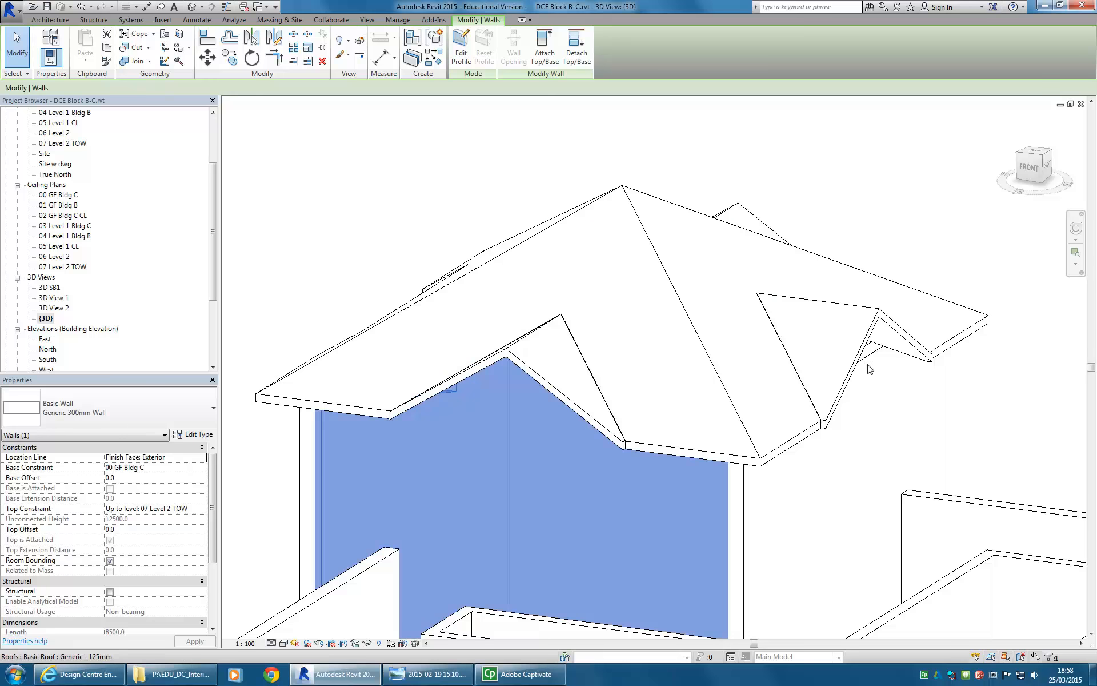
Step: Attach the top of the tower's eastern wall to the eastern gable roof
shift+middle_drag(866, 355, 598, 244)
click(544, 46)
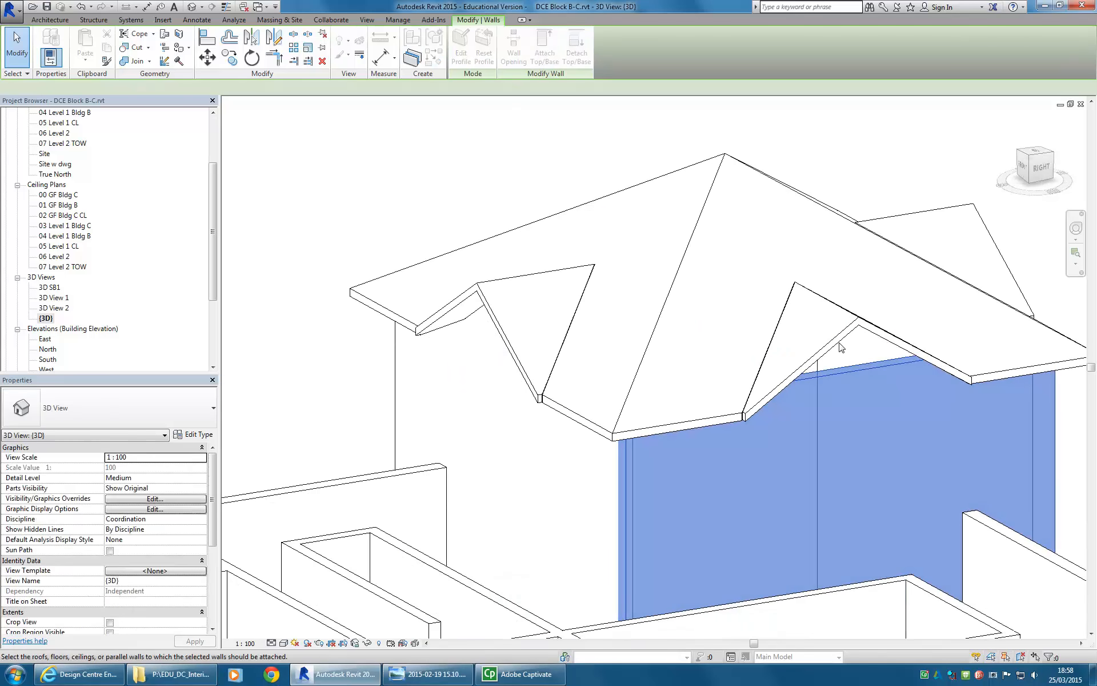
click(884, 378)
Step: Attach the top of the tower's northern wall to the northern gable roof
shift+middle_drag(884, 378, 758, 431)
click(680, 481)
shift+middle_drag(680, 482, 938, 430)
scroll(873, 436, up, 2)
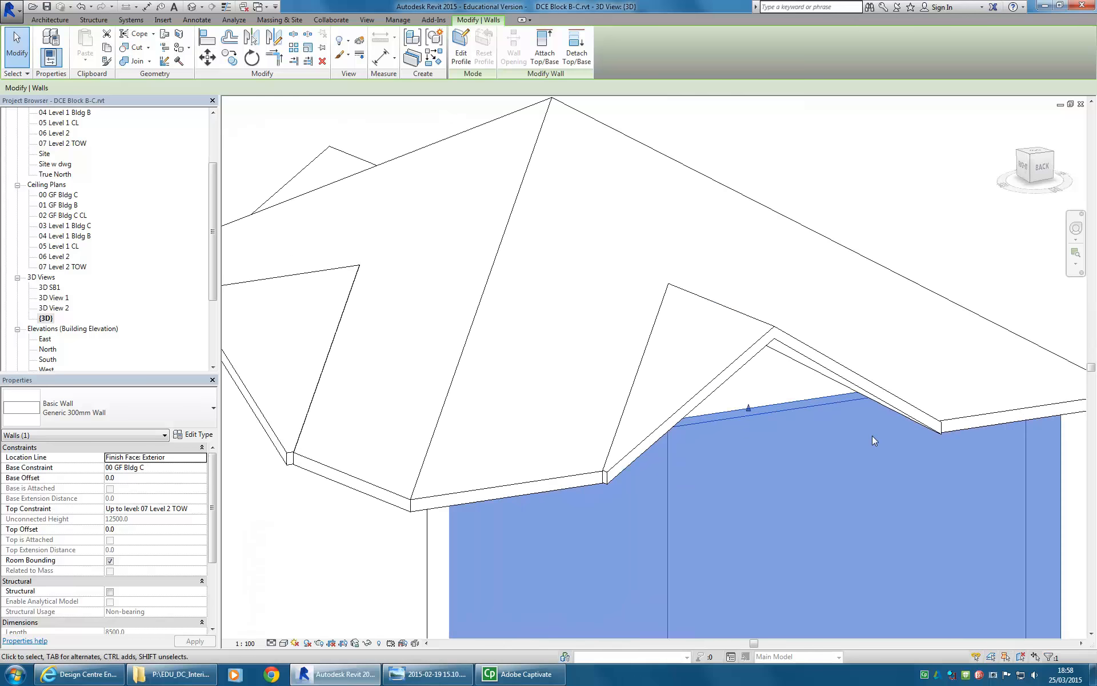
middle_drag(857, 436, 835, 459)
click(544, 46)
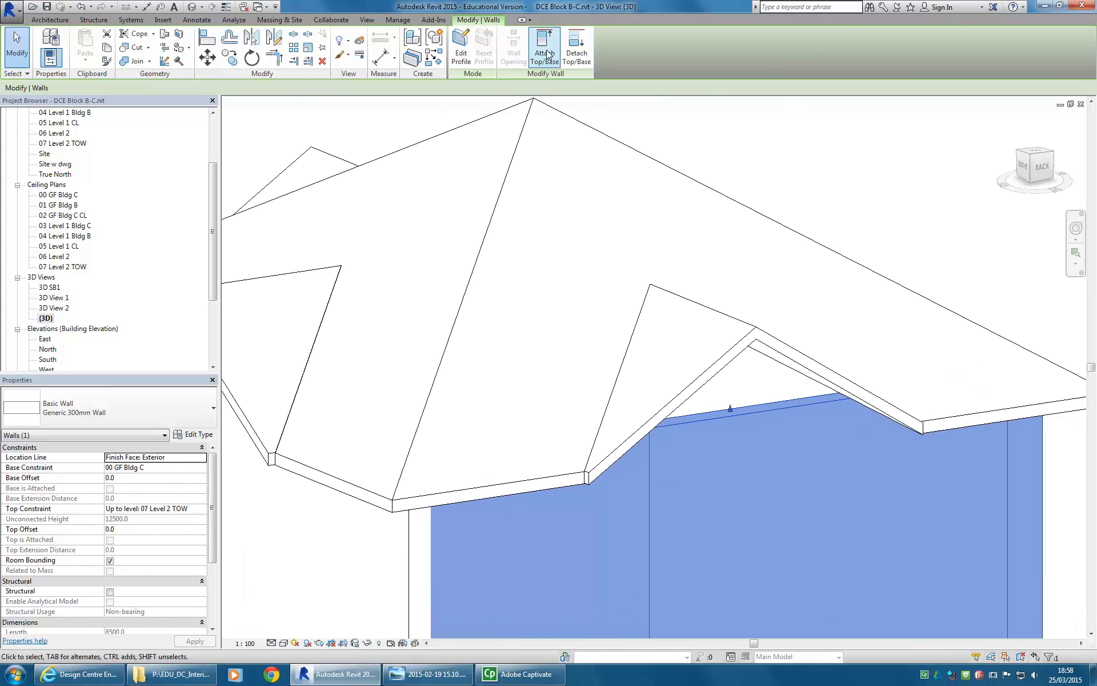
click(754, 332)
Step: Select the tower's western wall beneath the rectangular cut-out in the hip roof
scroll(753, 331, down, 3)
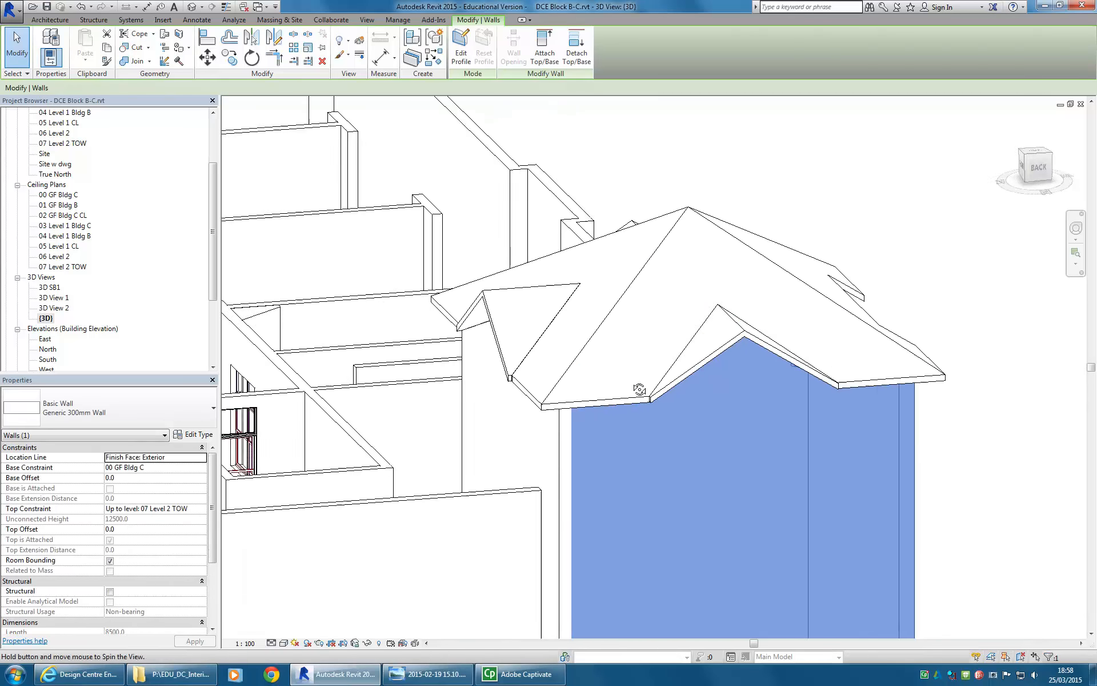
shift+middle_drag(774, 375, 485, 404)
shift+middle_drag(769, 423, 728, 437)
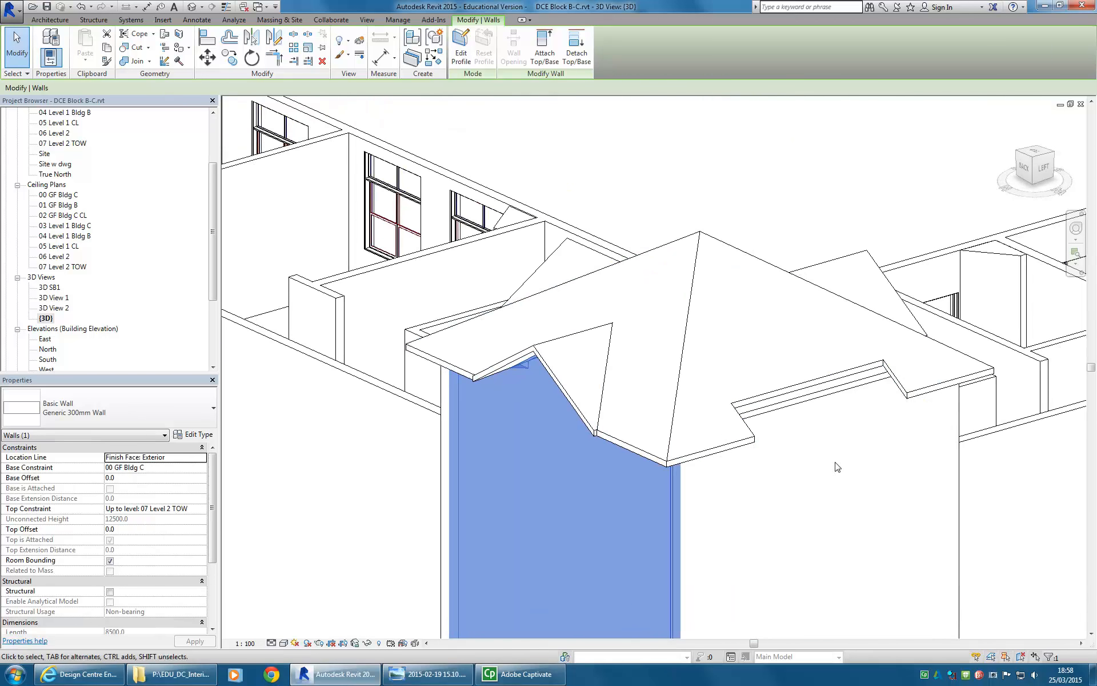
click(823, 463)
scroll(804, 399, up, 1)
click(816, 400)
click(811, 445)
middle_drag(811, 445, 729, 438)
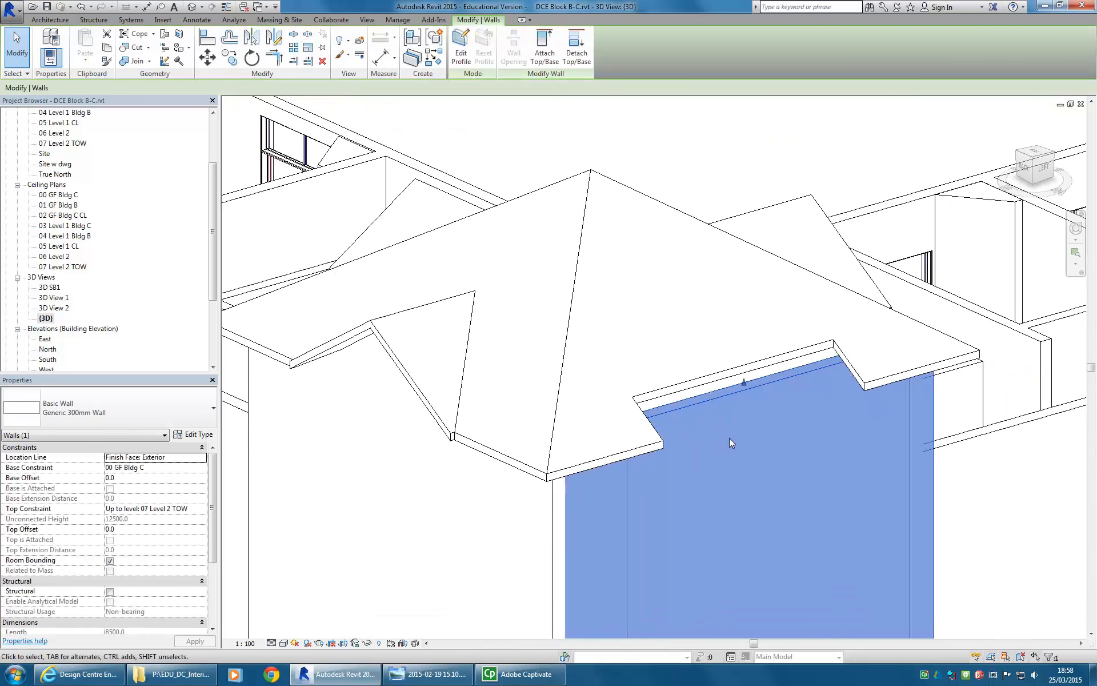
Step: Examine from several angles how the western and northern wall tops meet the roof edges
key(Escape)
click(728, 398)
scroll(706, 341, up, 2)
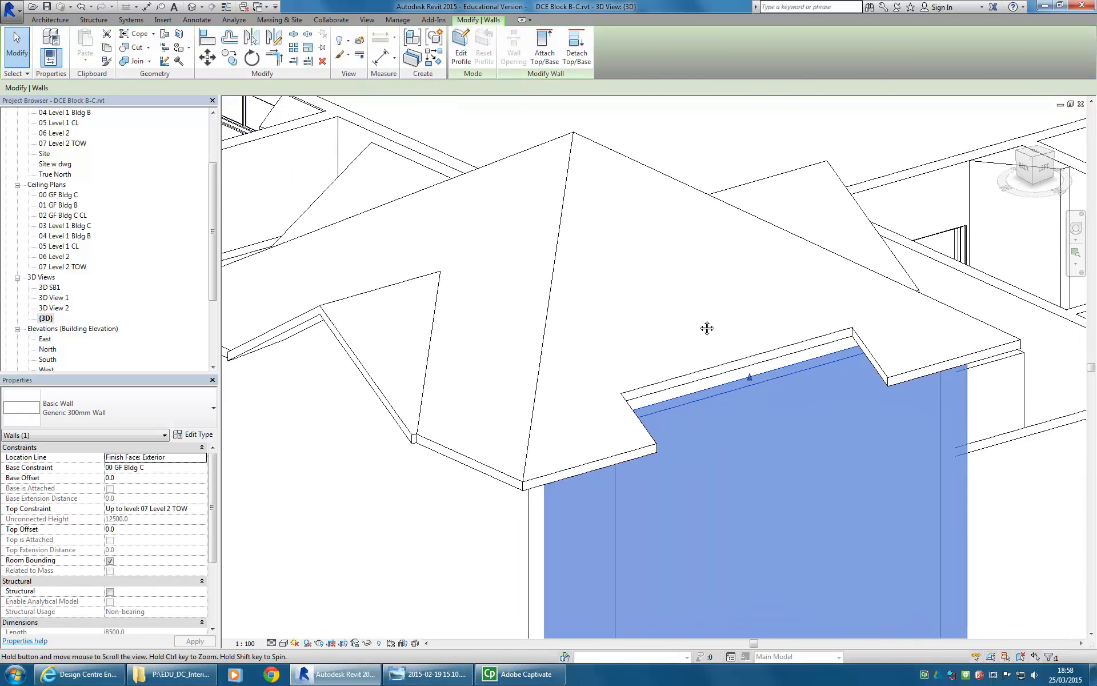
scroll(712, 398, down, 2)
shift+middle_drag(712, 397, 728, 455)
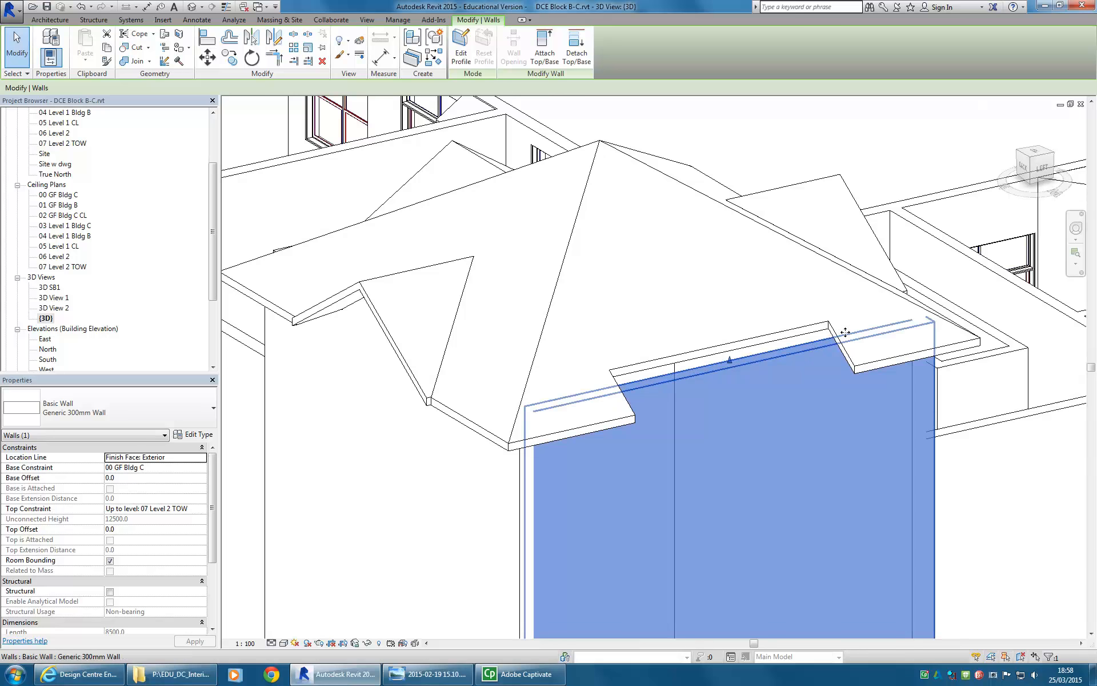
shift+middle_drag(505, 385, 559, 375)
shift+middle_drag(355, 385, 400, 299)
click(407, 294)
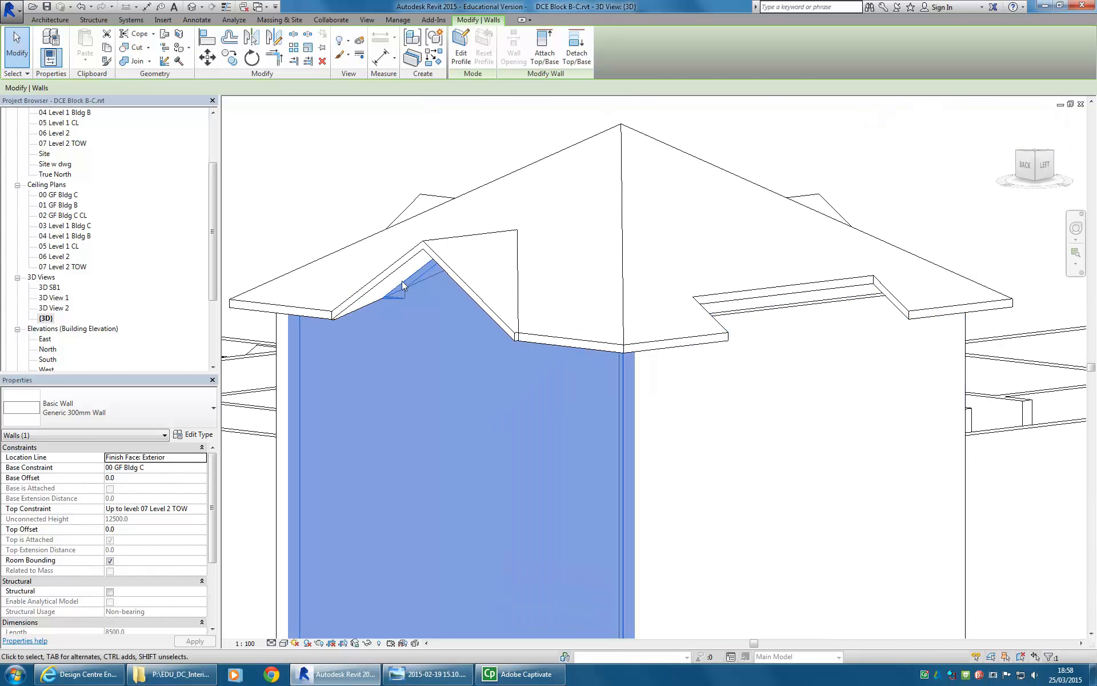
click(778, 323)
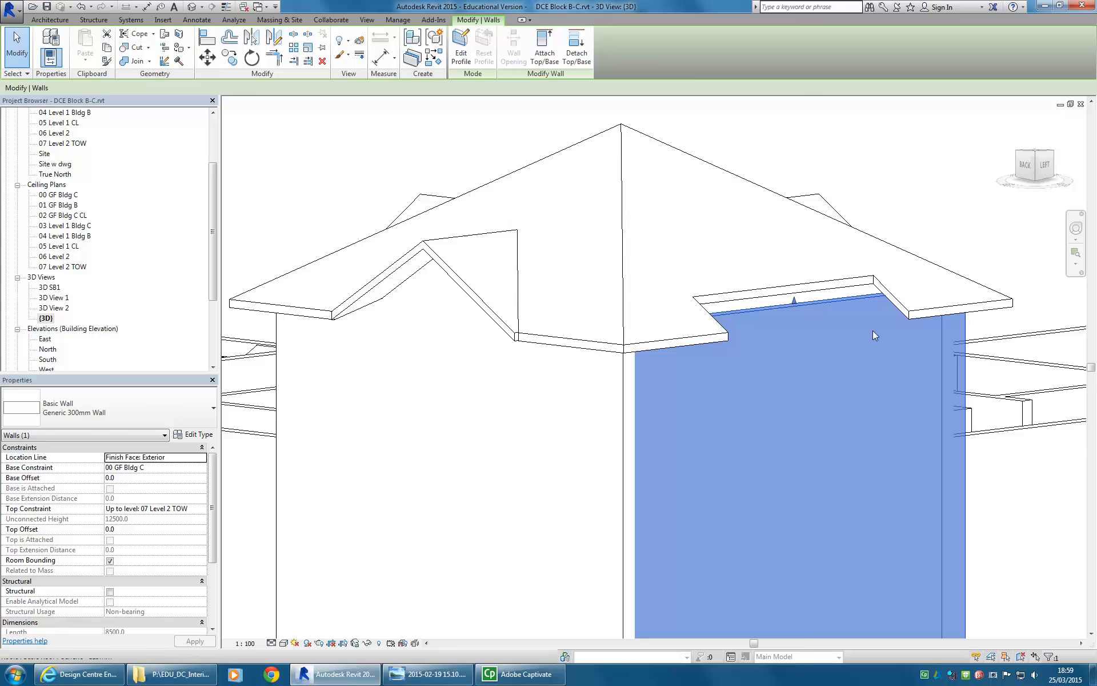
Step: Select the western wall and inspect it in the 01 GF Bldg B floor plan
drag(214, 262, 208, 179)
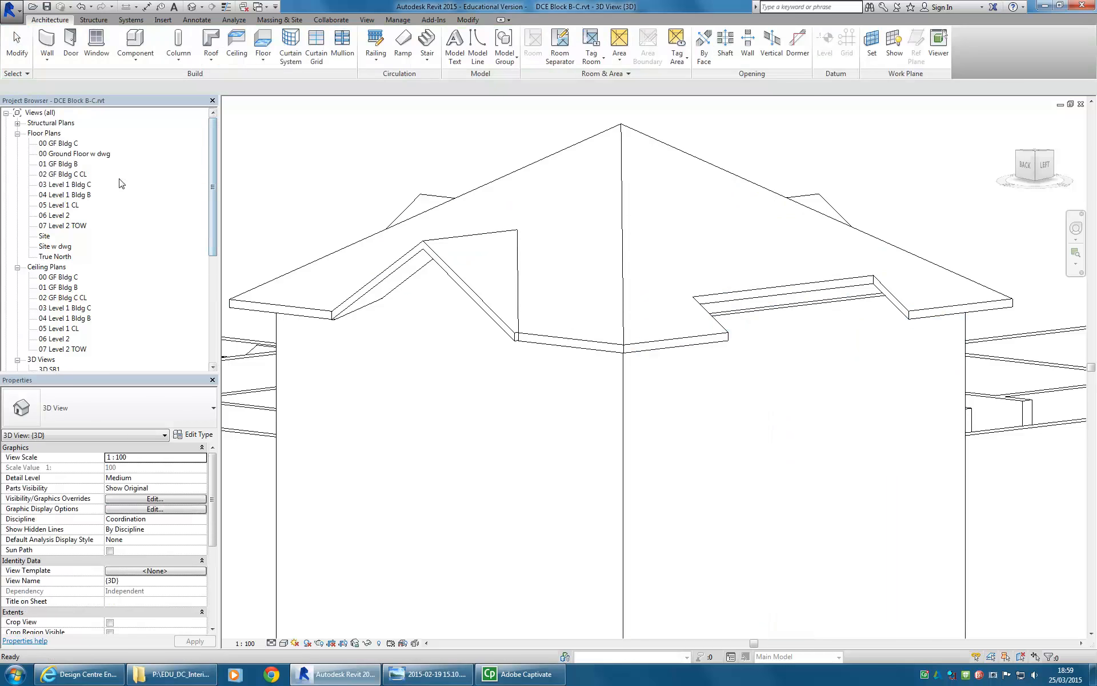
click(766, 316)
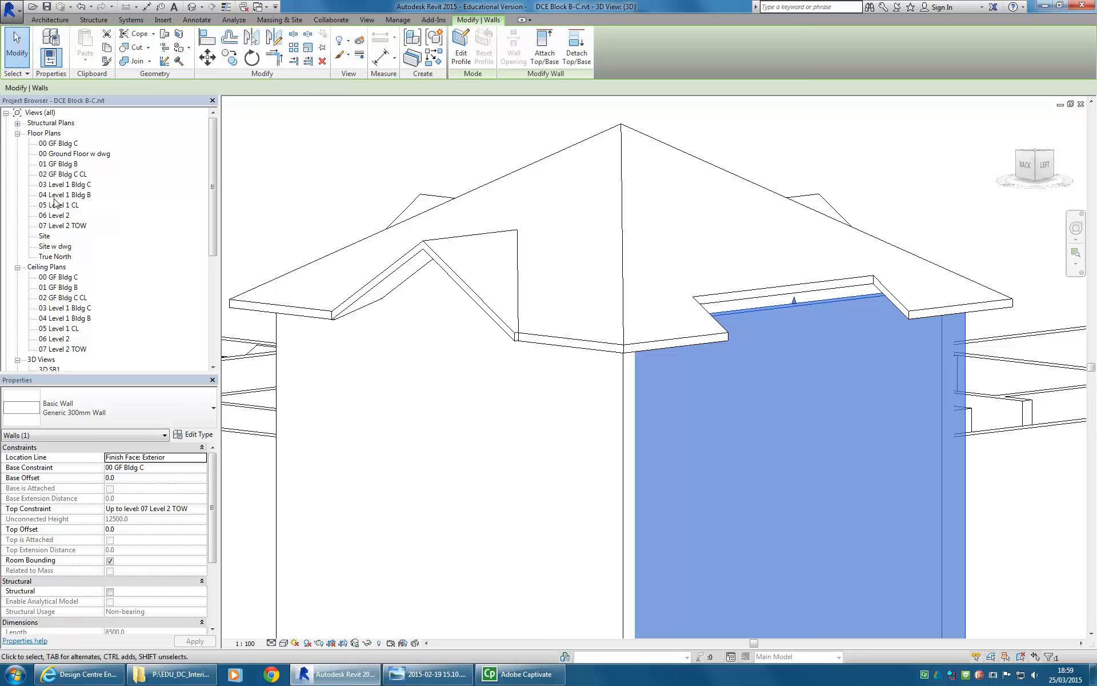
double_click(57, 165)
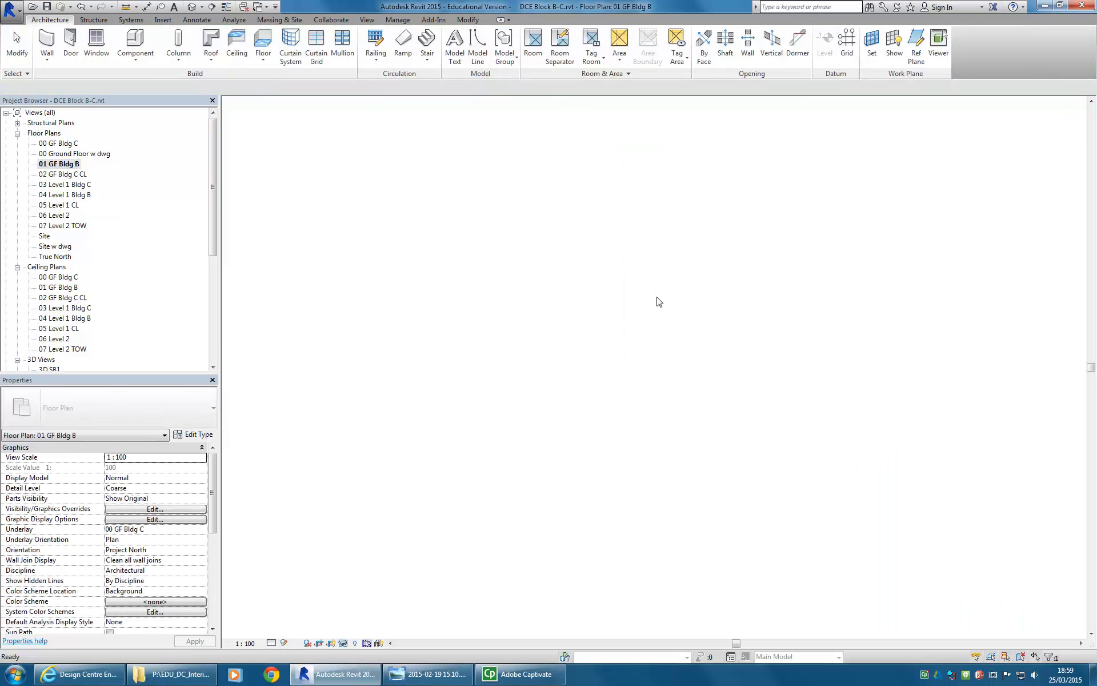
scroll(408, 302, down, 3)
middle_drag(408, 303, 513, 197)
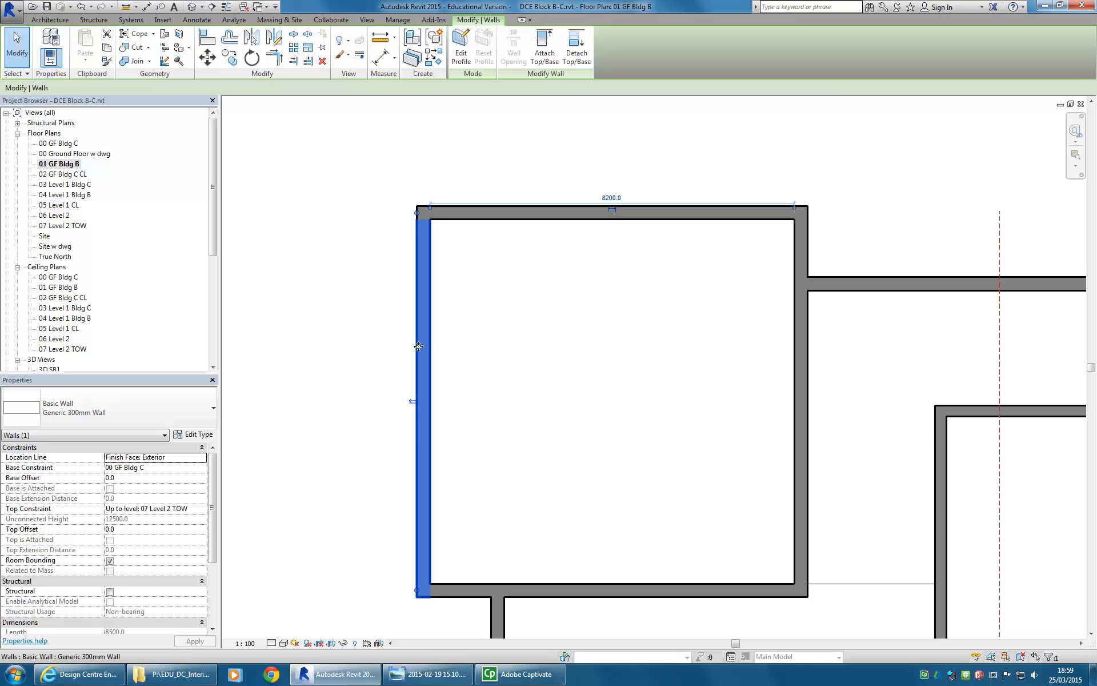
Step: Recheck the chimney wall in the 2015-02-19 15.10.56.jpg photo and open Revit's Site floor plan with the western wall still selected
click(428, 674)
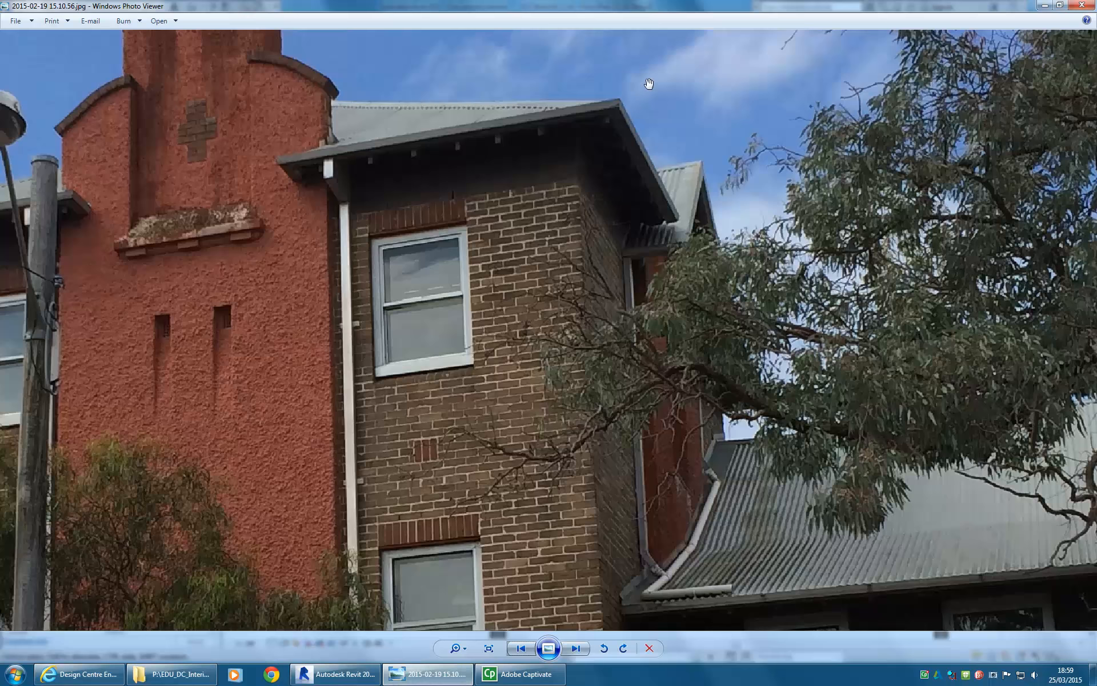
click(1045, 5)
middle_drag(426, 244, 443, 200)
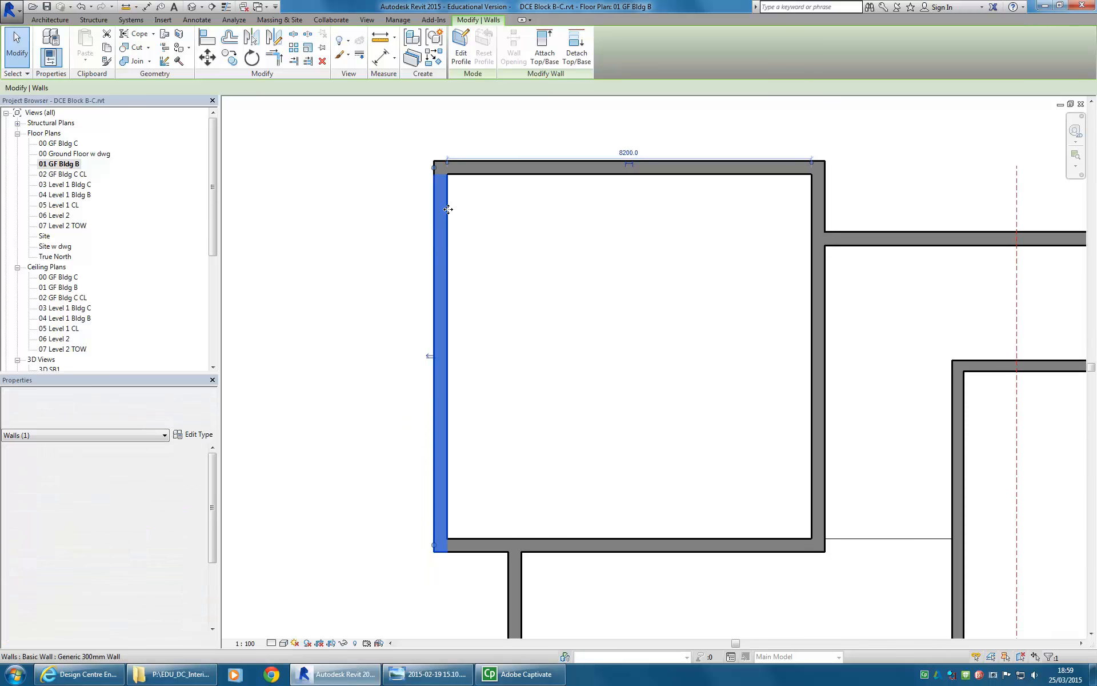
double_click(44, 237)
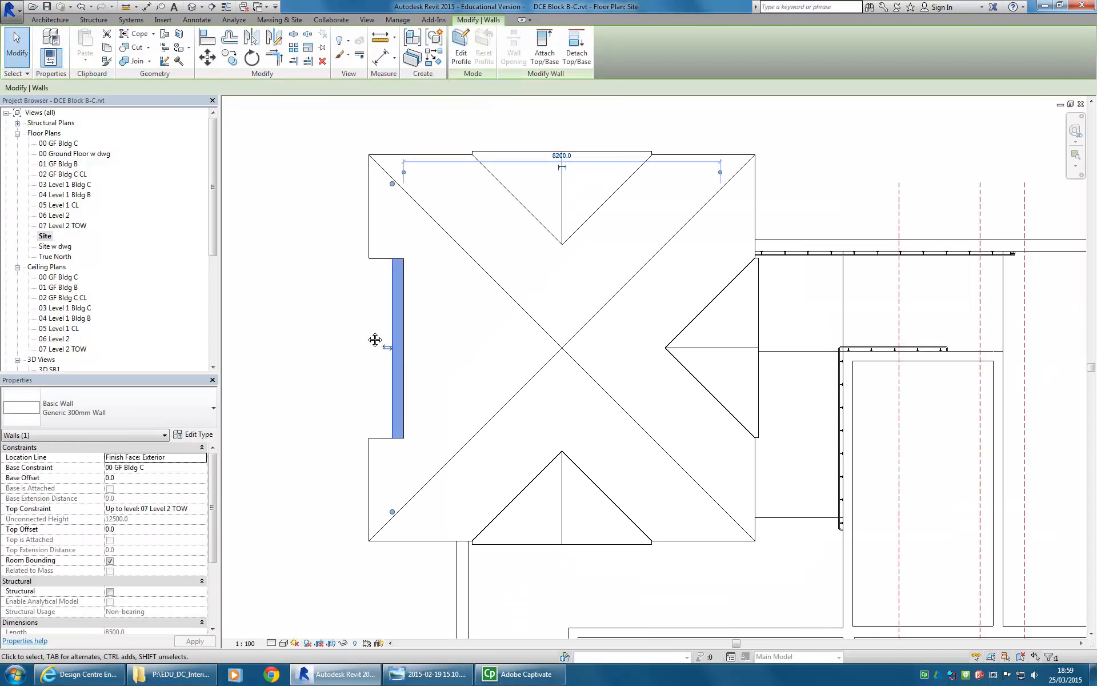
Step: Split the tower's western wall at the northern edge of the hip roof's rectangular cut-out
scroll(410, 271, up, 3)
key(Escape)
scroll(458, 186, up, 3)
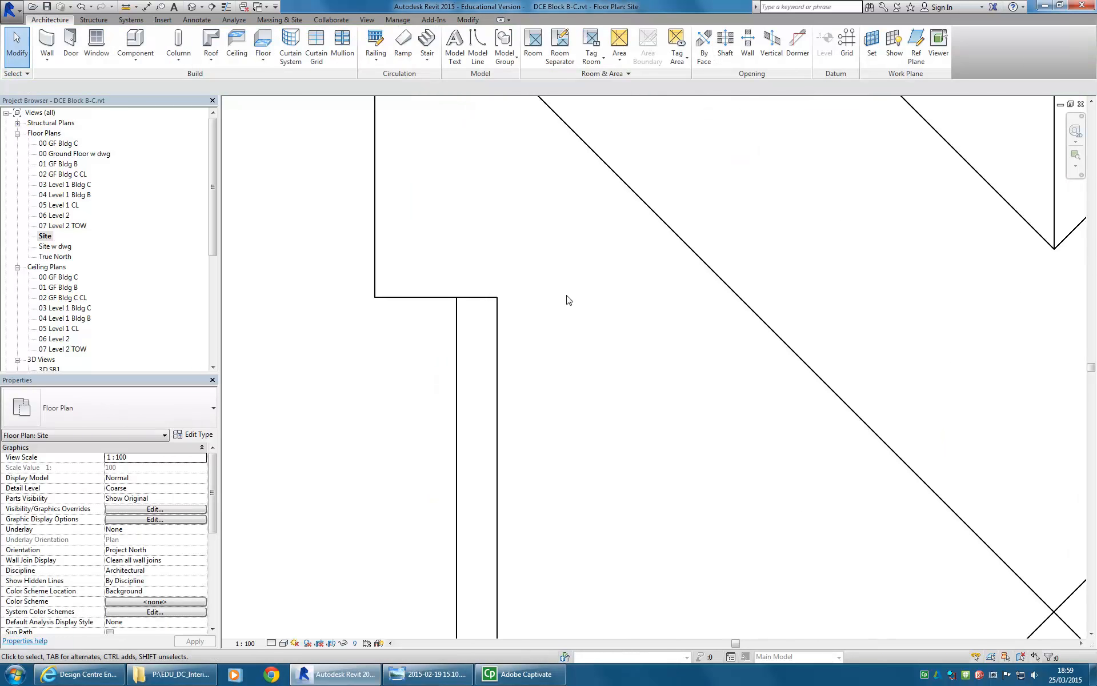
click(467, 20)
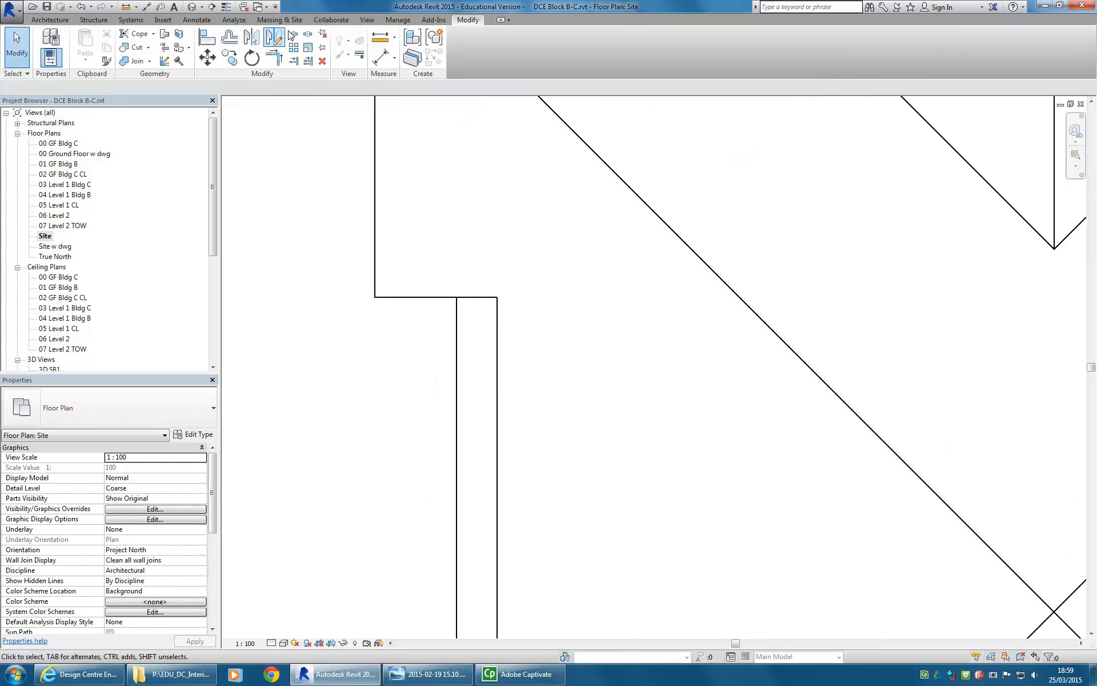
click(294, 35)
scroll(495, 289, up, 2)
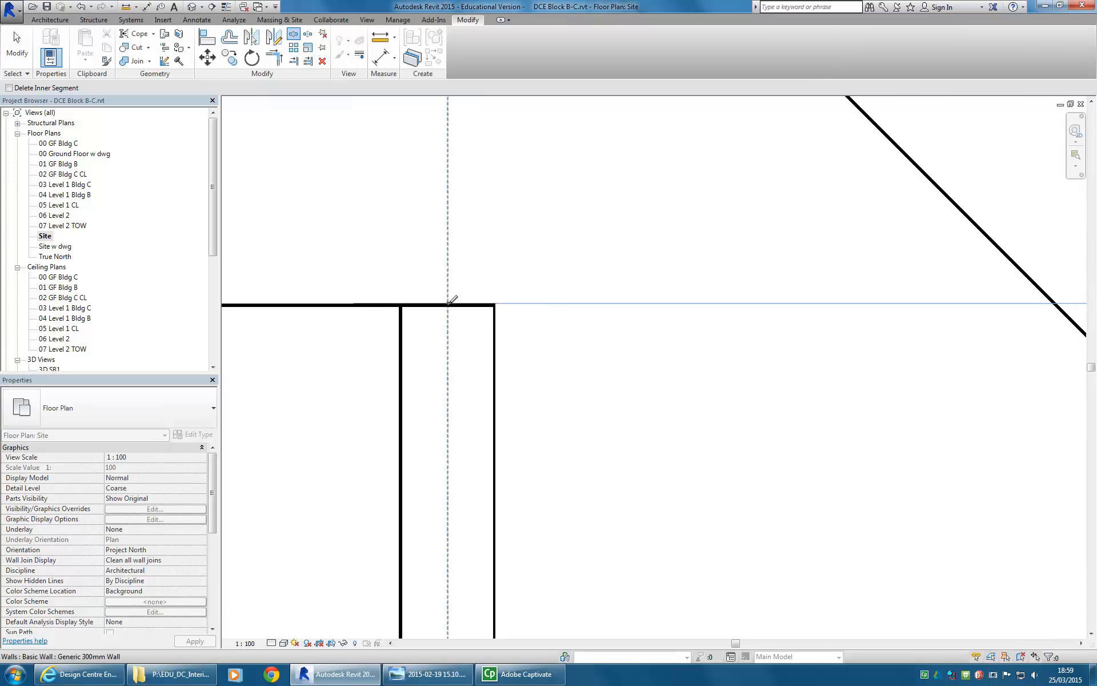
click(449, 304)
Step: Split the western wall again at the southern edge of the roof cut-out
scroll(425, 422, down, 6)
middle_drag(425, 423, 430, 209)
scroll(428, 371, down, 4)
middle_drag(429, 371, 446, 206)
scroll(448, 477, up, 1)
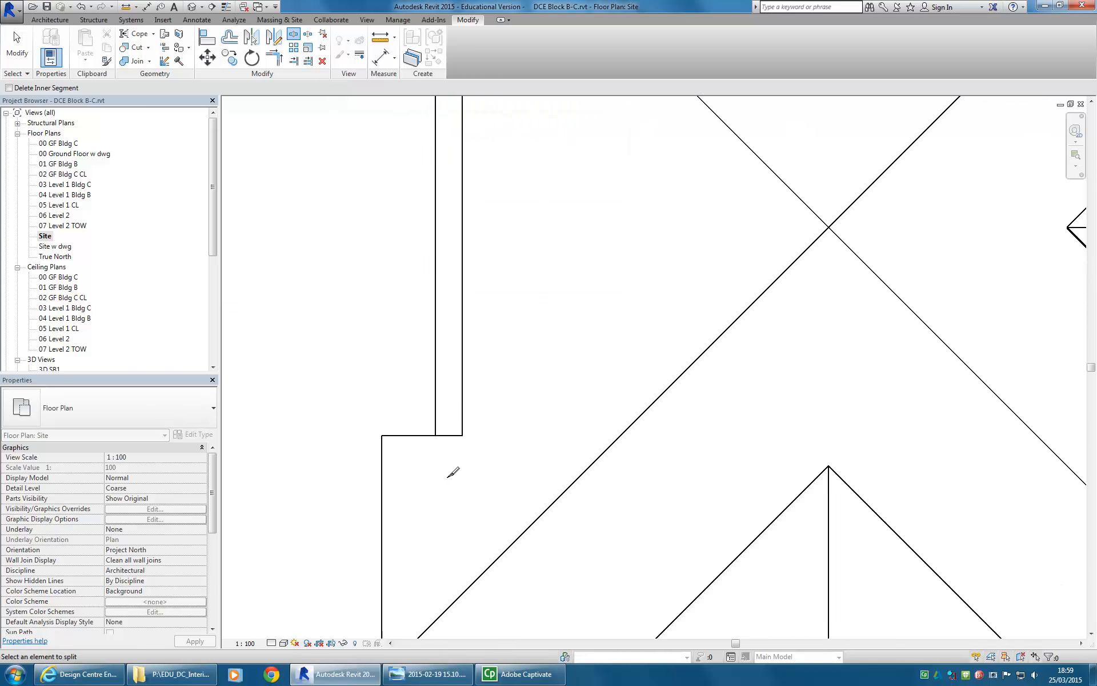
scroll(453, 472, up, 2)
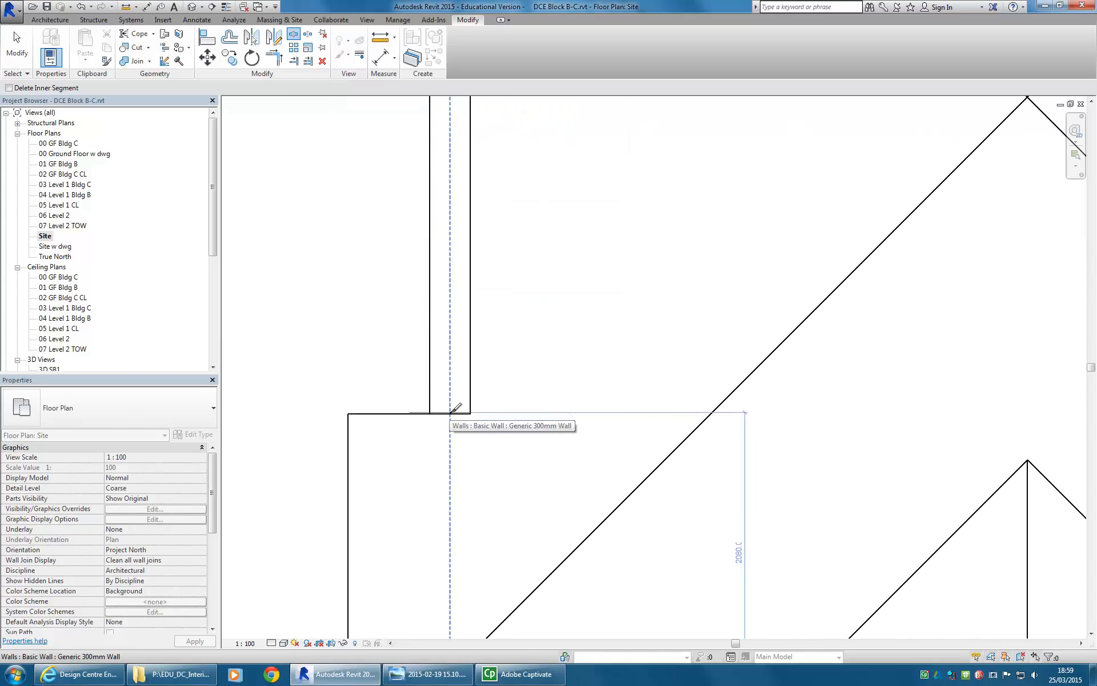
scroll(456, 409, up, 3)
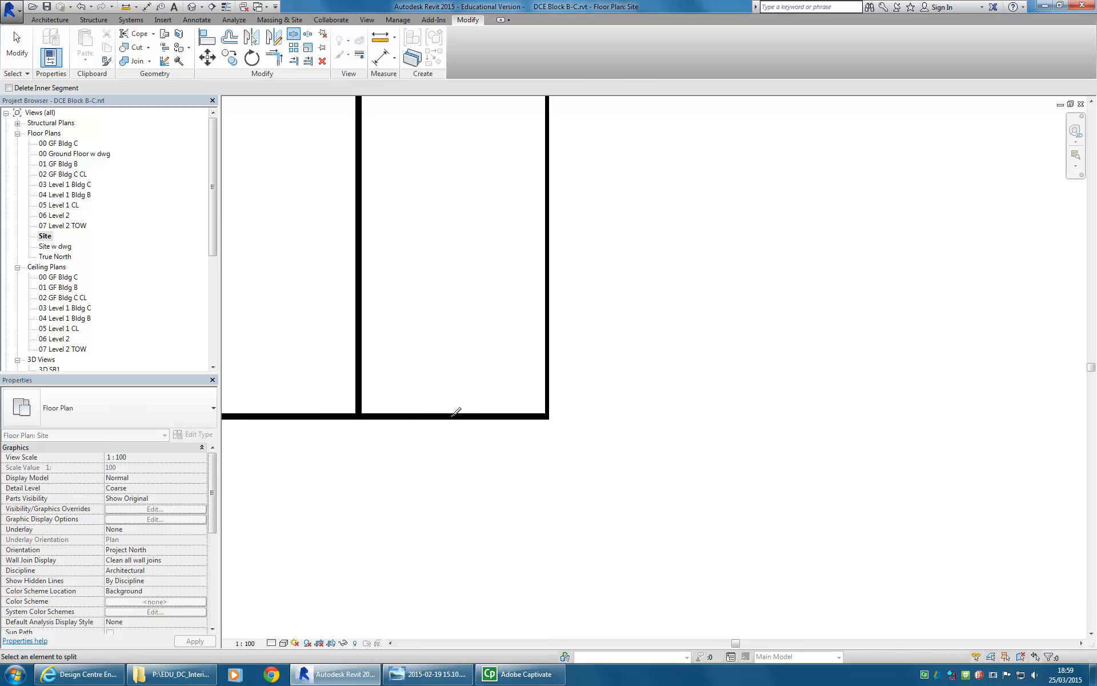
click(454, 416)
key(Escape)
scroll(416, 346, down, 2)
scroll(417, 350, down, 3)
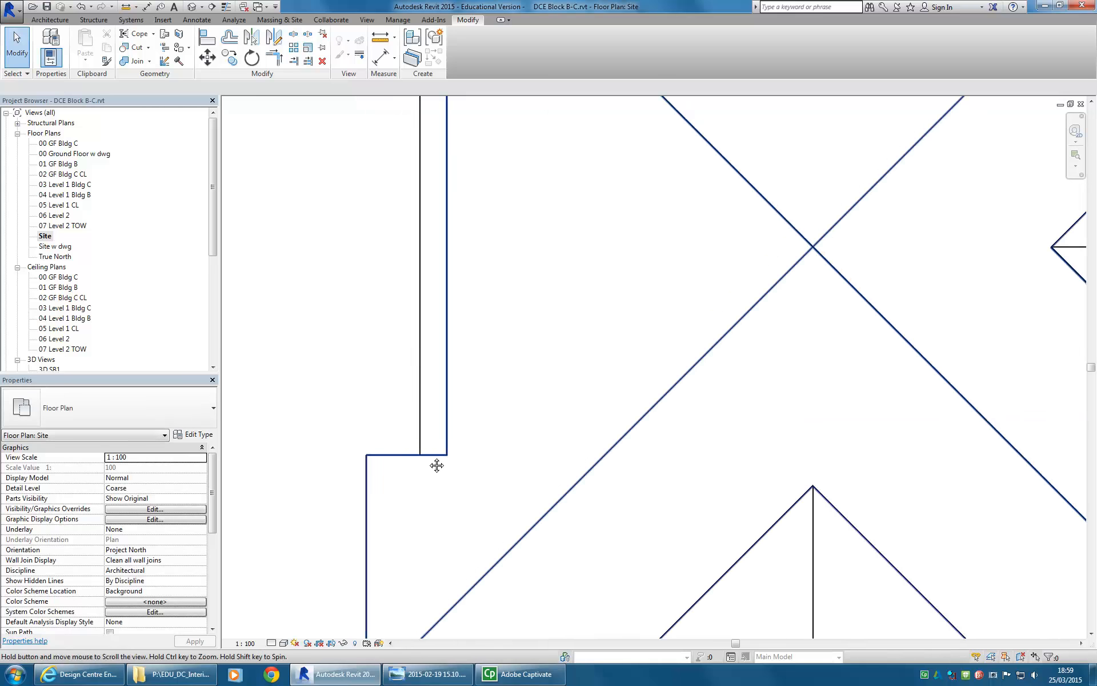
Step: Set the location line of the wall segment within the roof cut-out to Finish Face: Interior
click(420, 397)
middle_drag(376, 355, 378, 416)
middle_drag(380, 465, 388, 499)
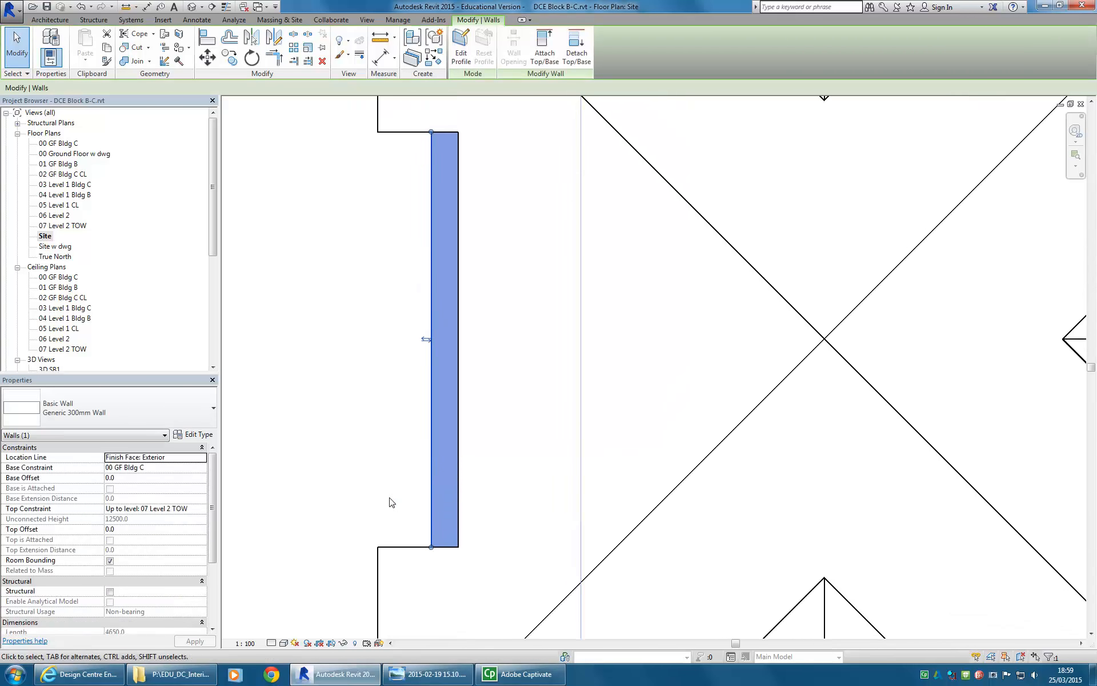
scroll(387, 450, down, 1)
middle_drag(408, 443, 421, 439)
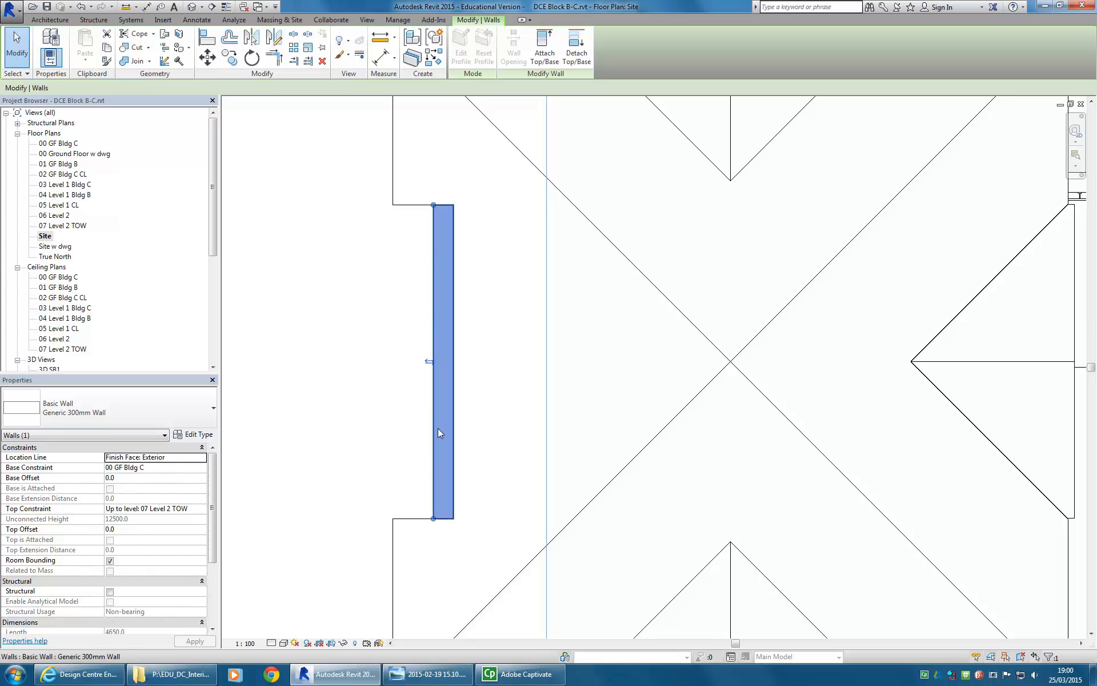
click(170, 458)
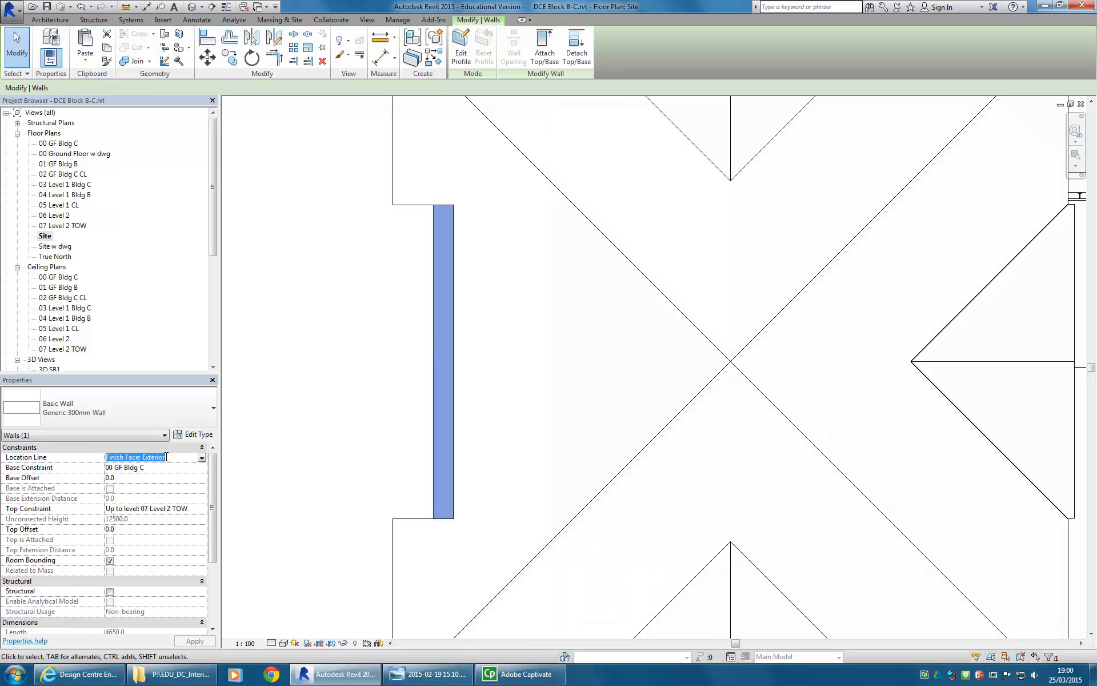
click(202, 458)
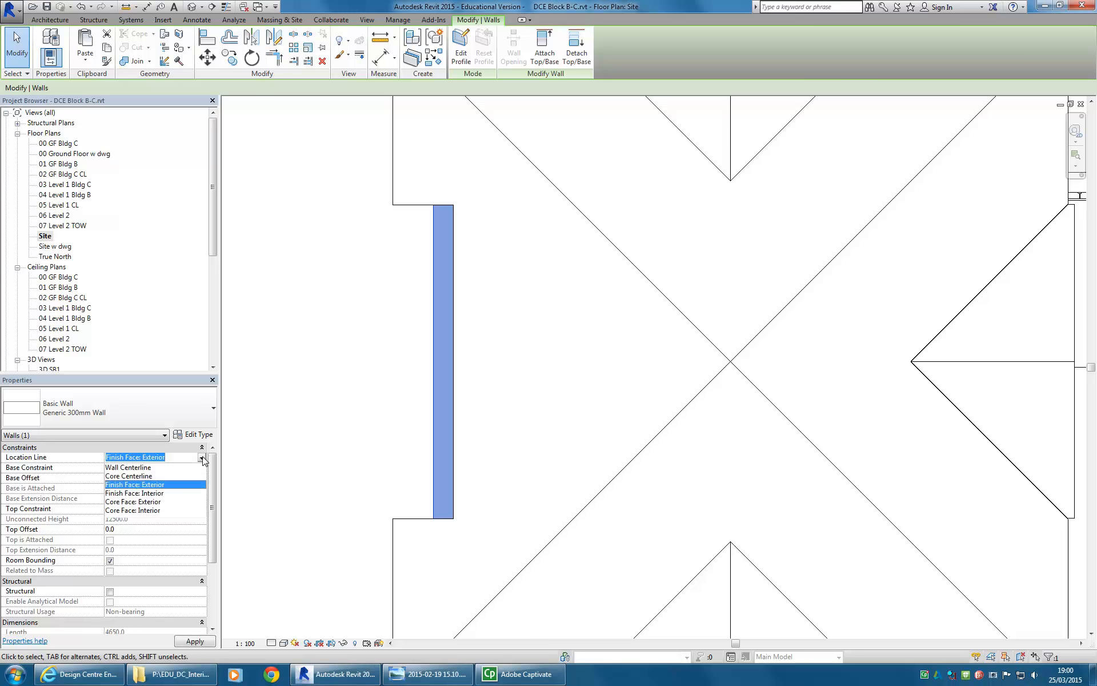
click(142, 493)
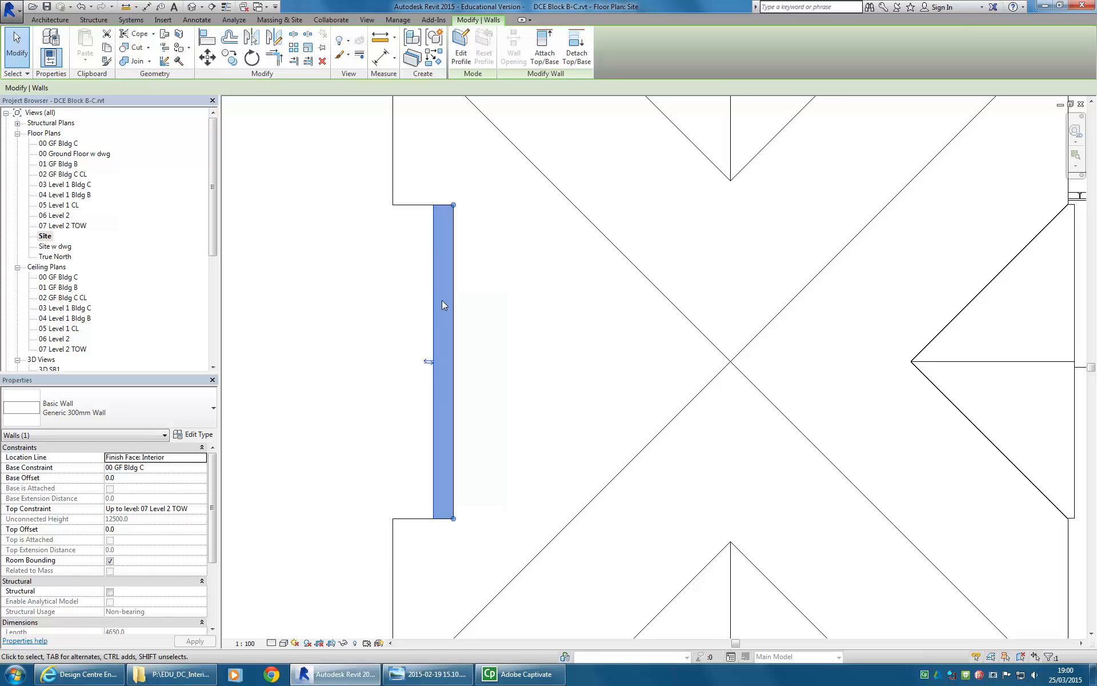
Step: Duplicate the segment's wall type under the name Generic 450mm Wall
click(194, 435)
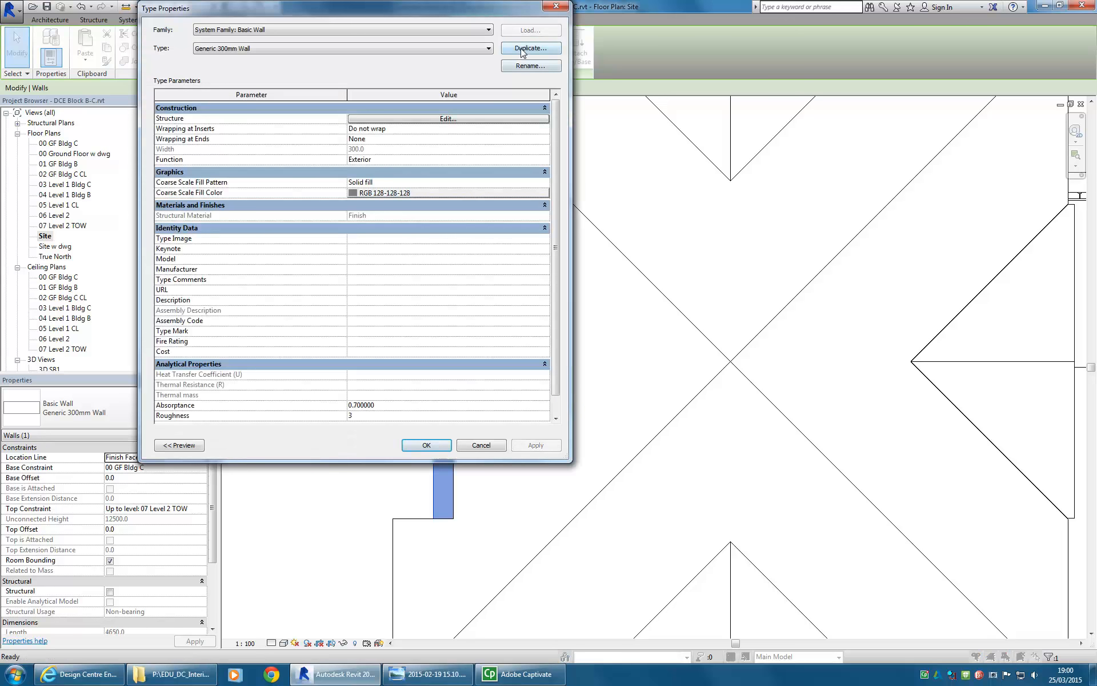
click(521, 49)
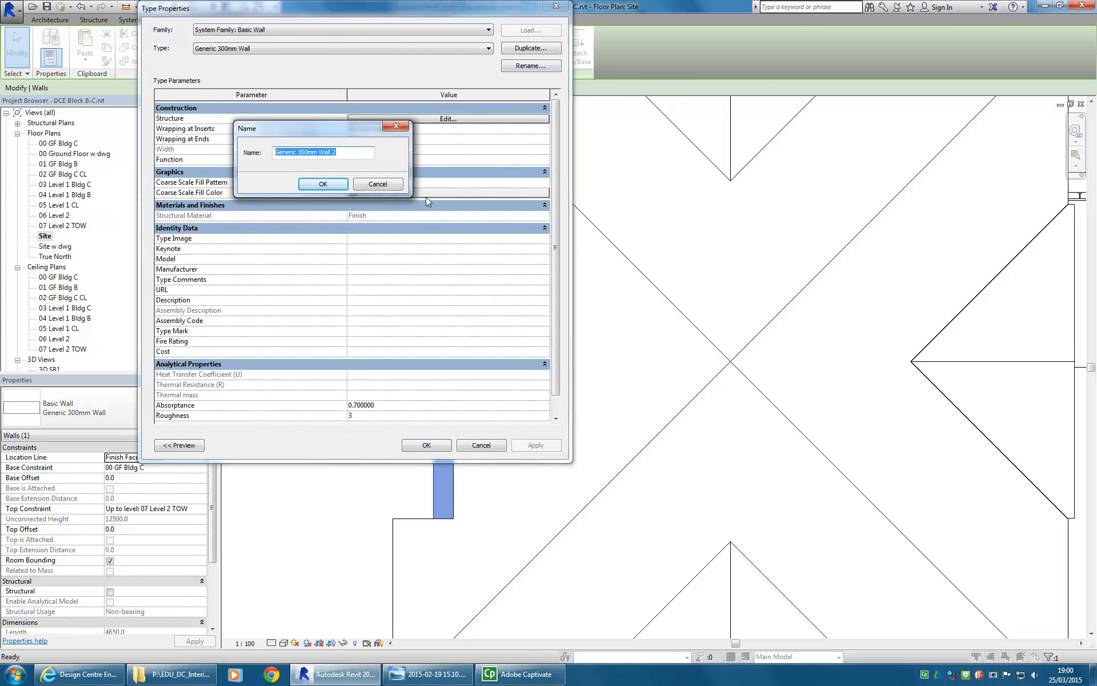
click(308, 151)
key(BackSpace)
key(BackSpace)
key(BackSpace)
text(45)
click(324, 182)
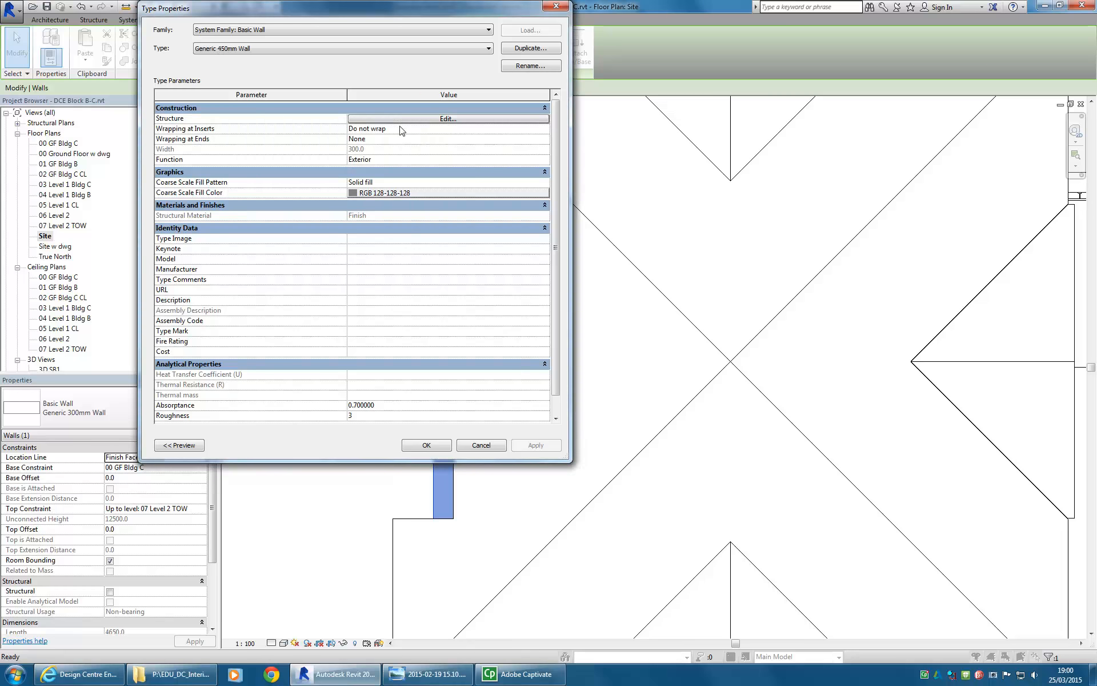
Step: Set the new wall type's structure layer thickness to 450 mm and apply it to the western wall segment
click(403, 119)
click(391, 118)
text(450)
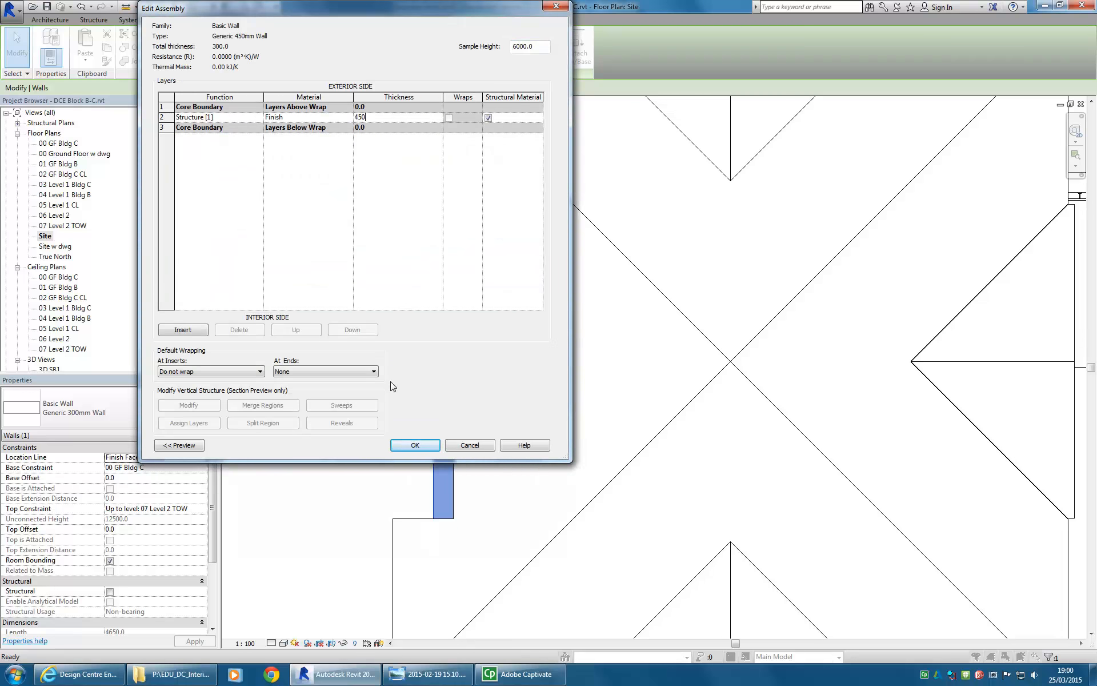
click(415, 446)
click(426, 446)
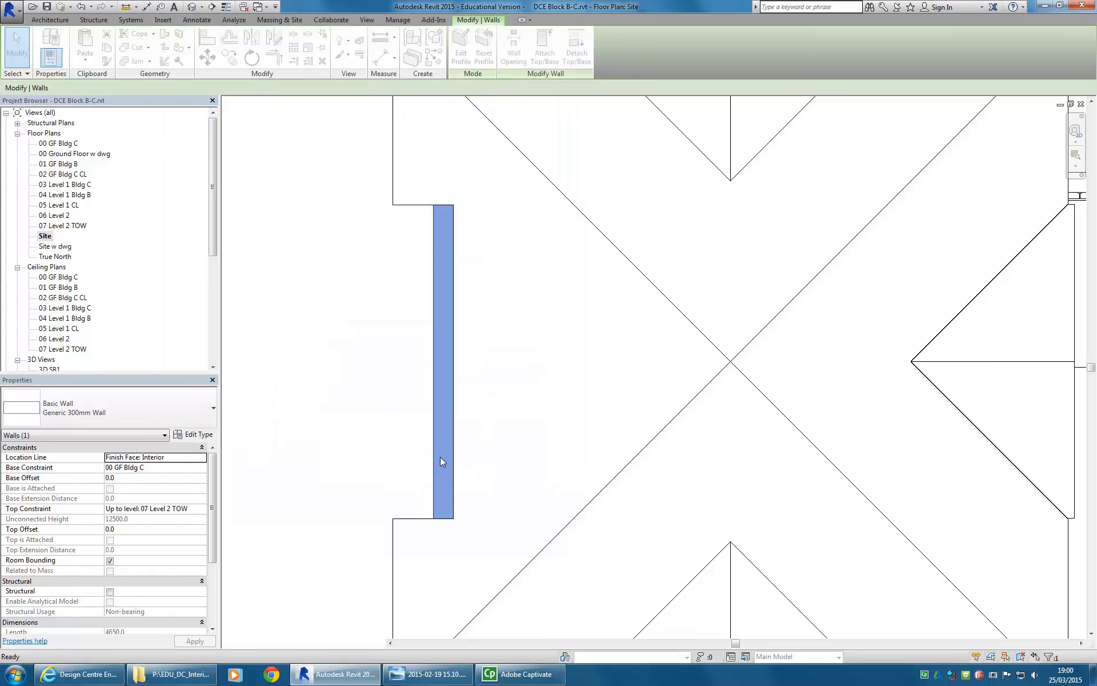
click(383, 415)
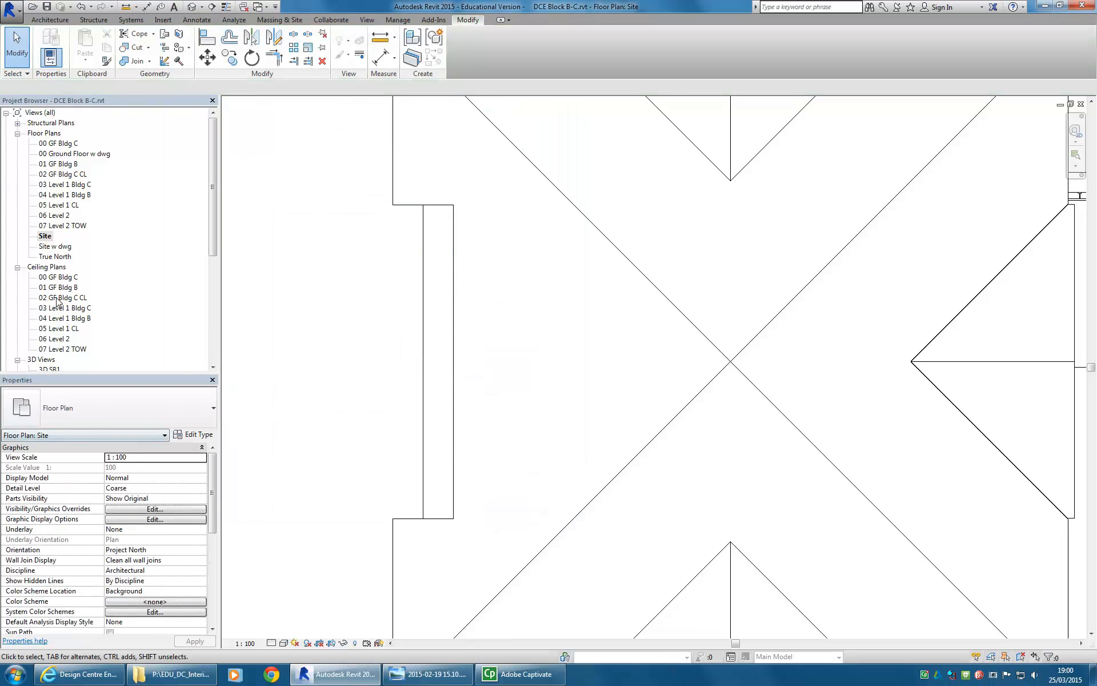
Step: In the {3D} view, raise the top of the 450 mm chimney wall through the roof cut-out to a top offset of about 988 mm
click(57, 258)
scroll(46, 292, down, 2)
double_click(45, 349)
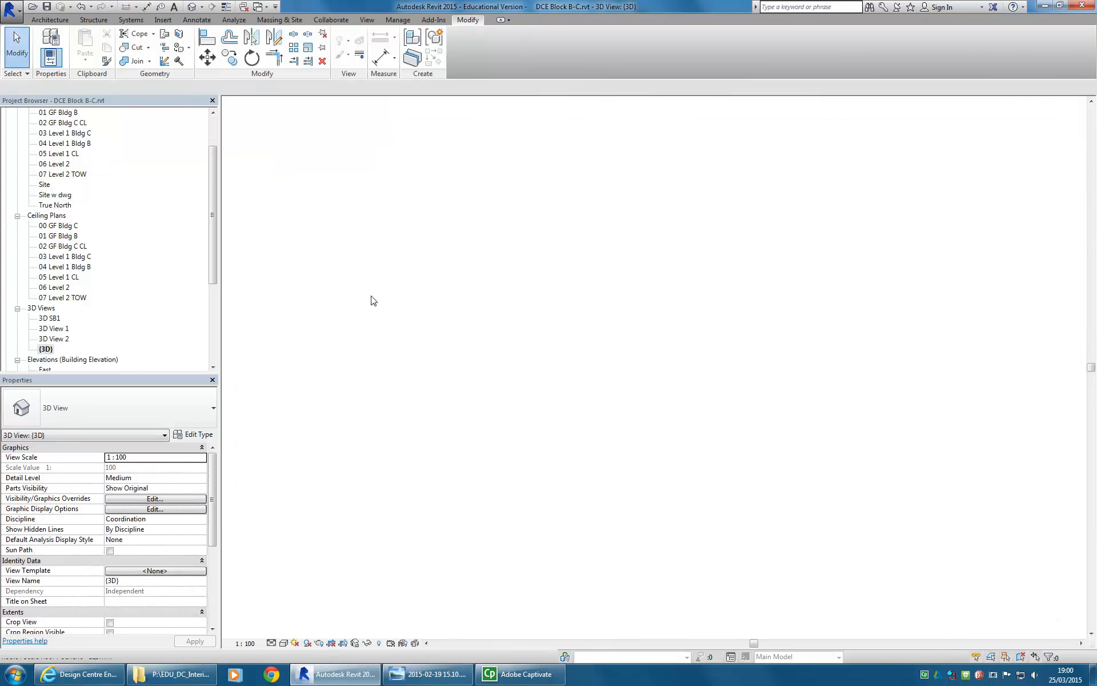
scroll(549, 309, up, 3)
click(680, 318)
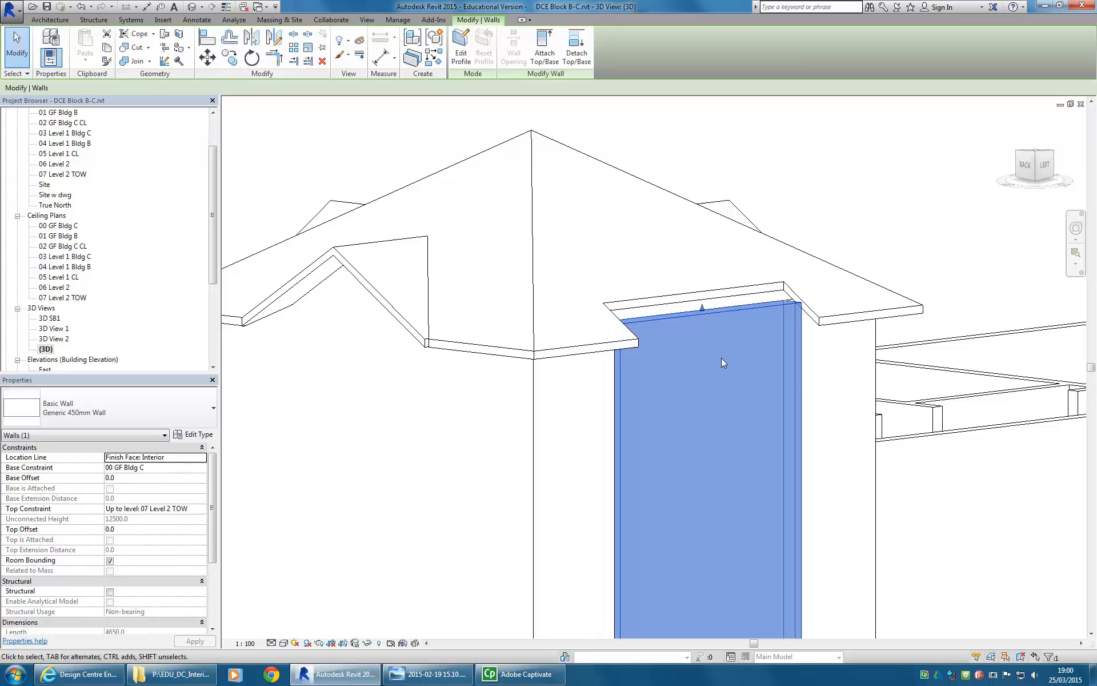
drag(702, 307, 703, 252)
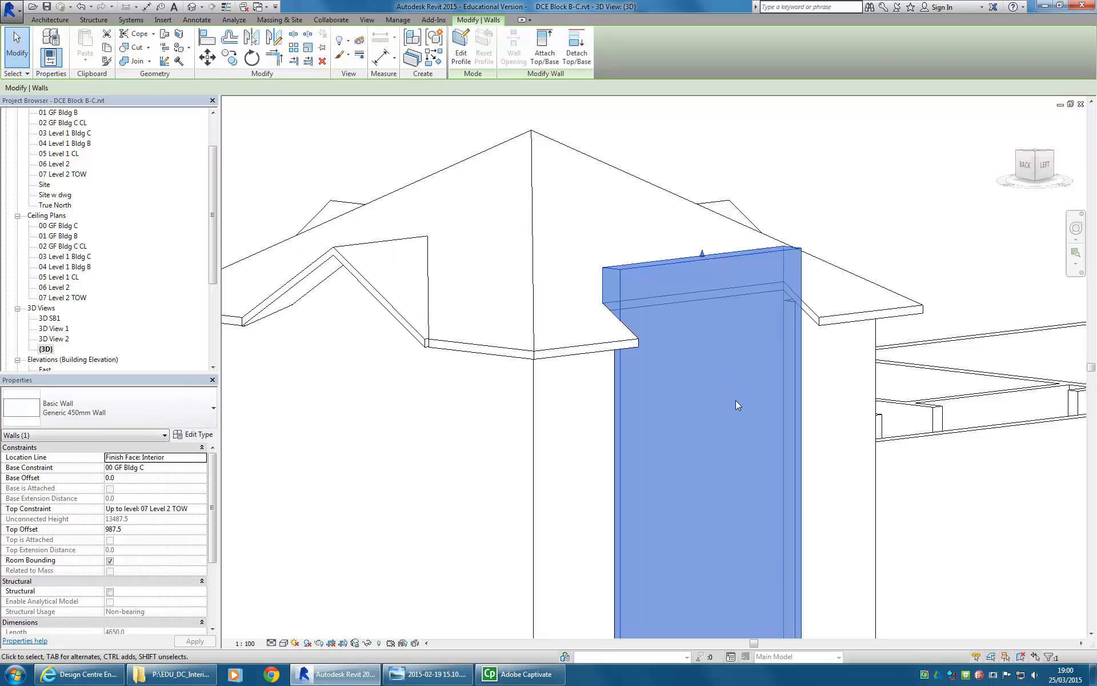
click(862, 184)
Step: Examine the raised chimney wall from several angles and compare it with the chimney in the 2015-02-19 15.10.56.jpg photo
shift+middle_drag(860, 215, 931, 335)
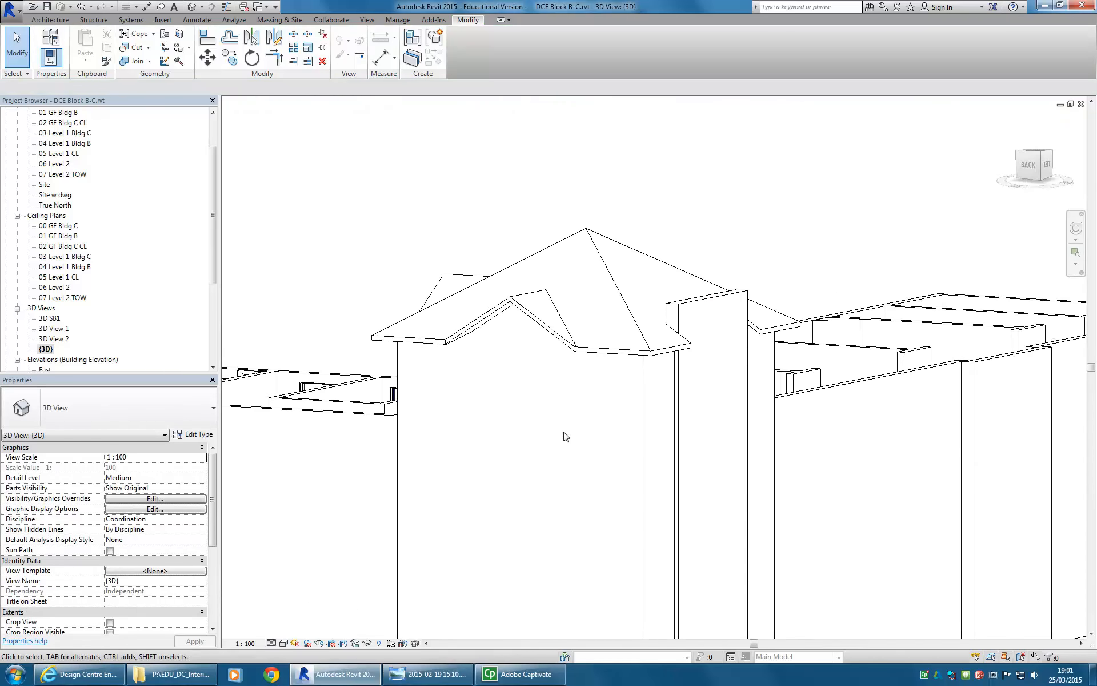
scroll(669, 445, down, 1)
shift+middle_drag(670, 447, 690, 515)
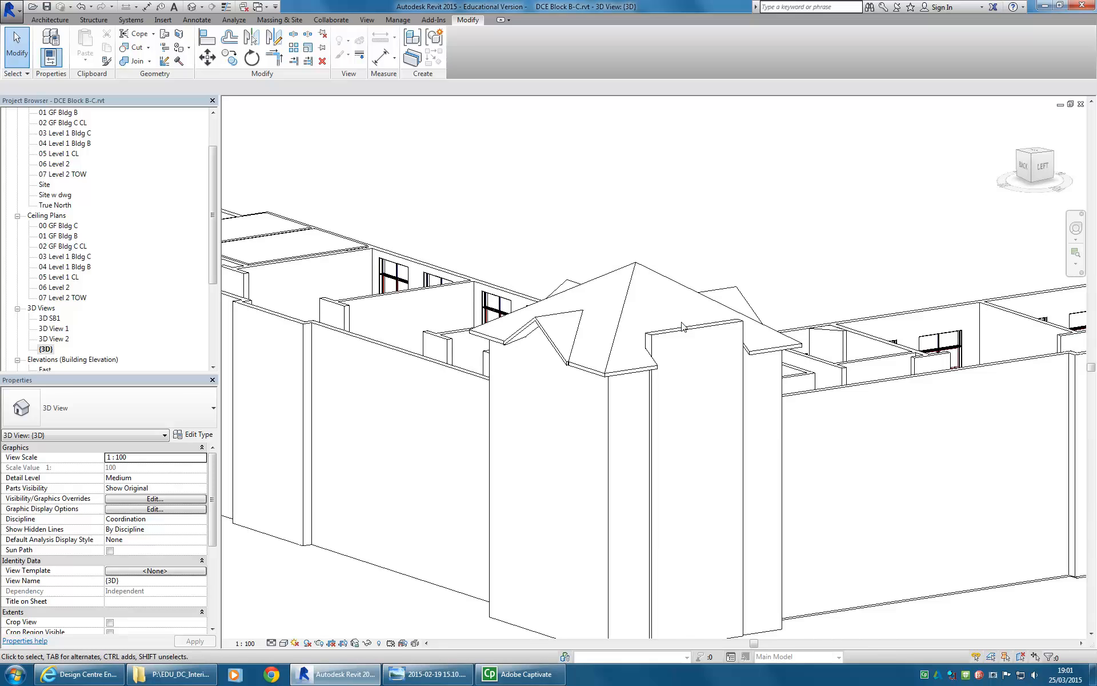
click(428, 674)
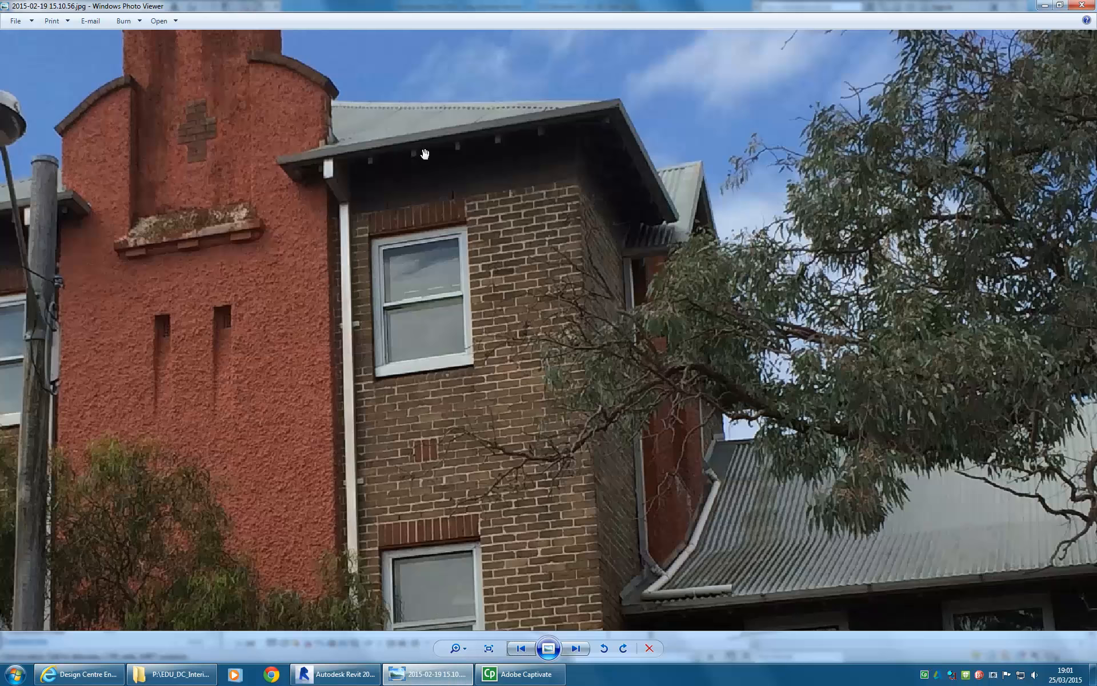
drag(64, 131, 233, 339)
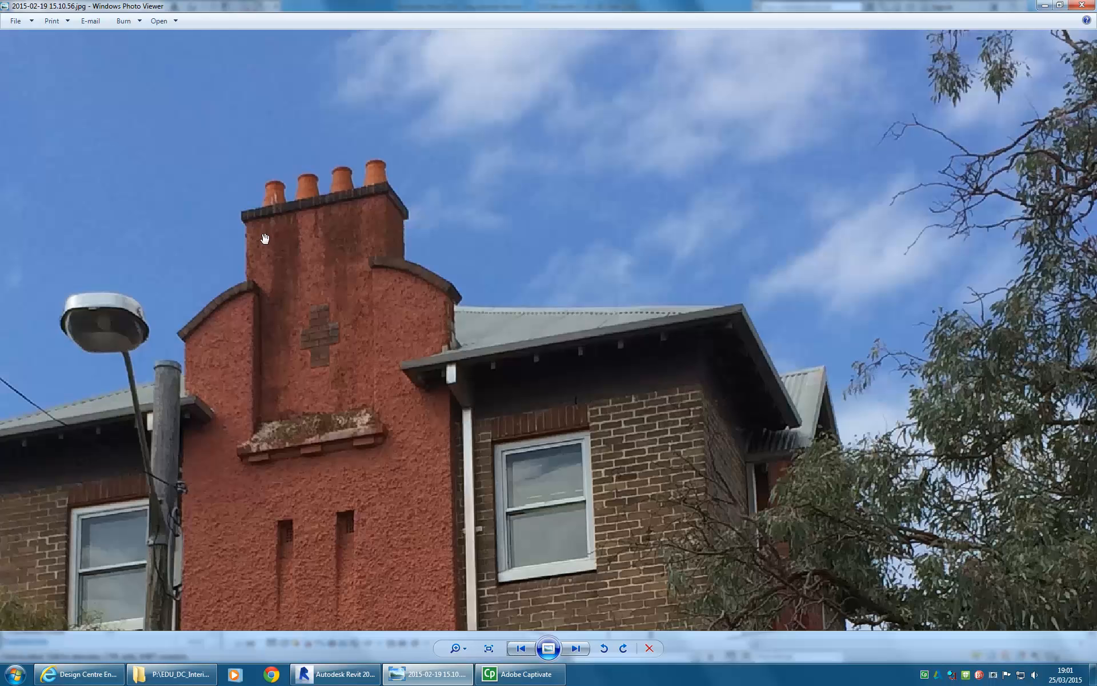
click(1045, 5)
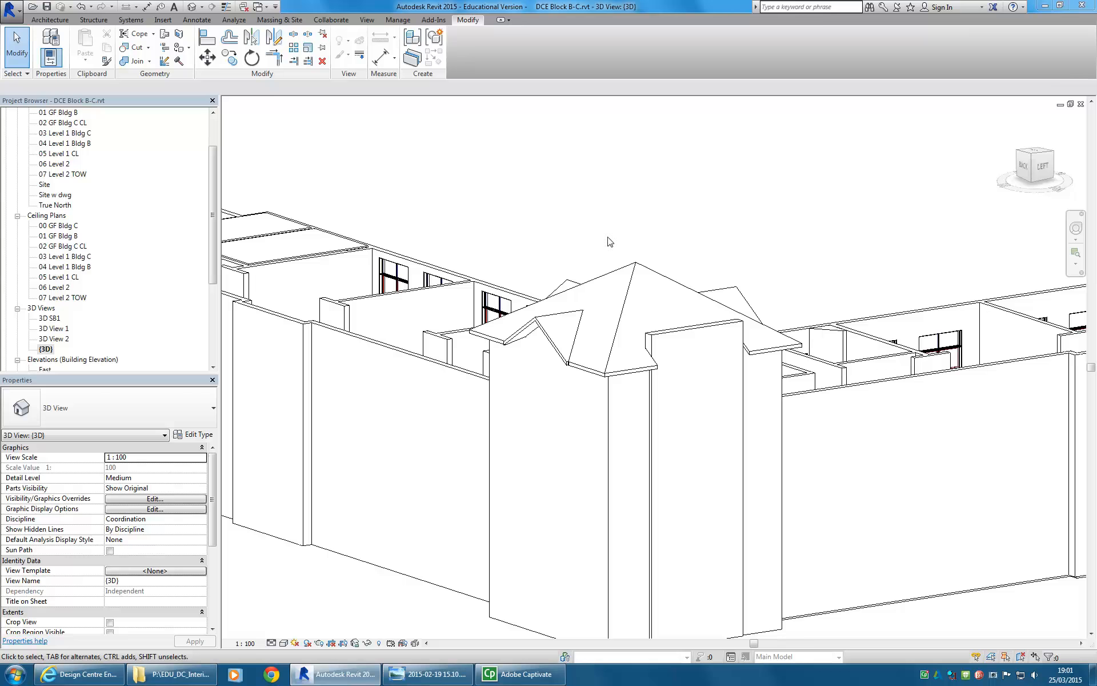
Step: Look over the building's roofless wings in 3D and study the lower roof beside the tower in the 2015-02-19 15.10.56.jpg photo
shift+middle_drag(580, 396, 644, 453)
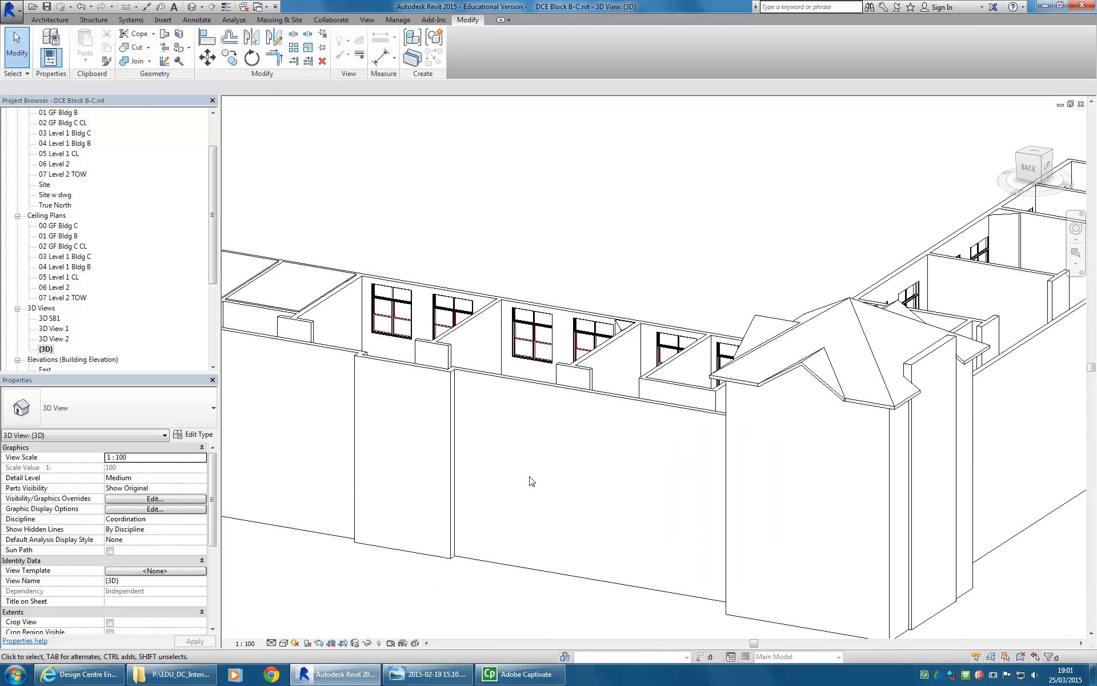
middle_drag(531, 480, 585, 437)
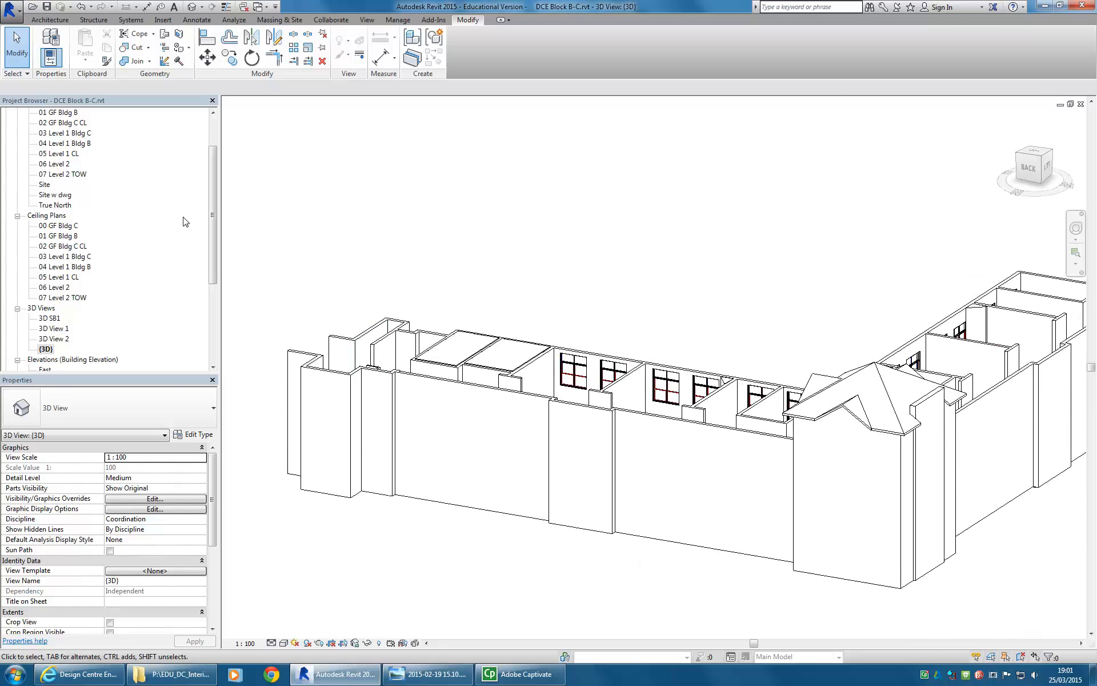
click(426, 683)
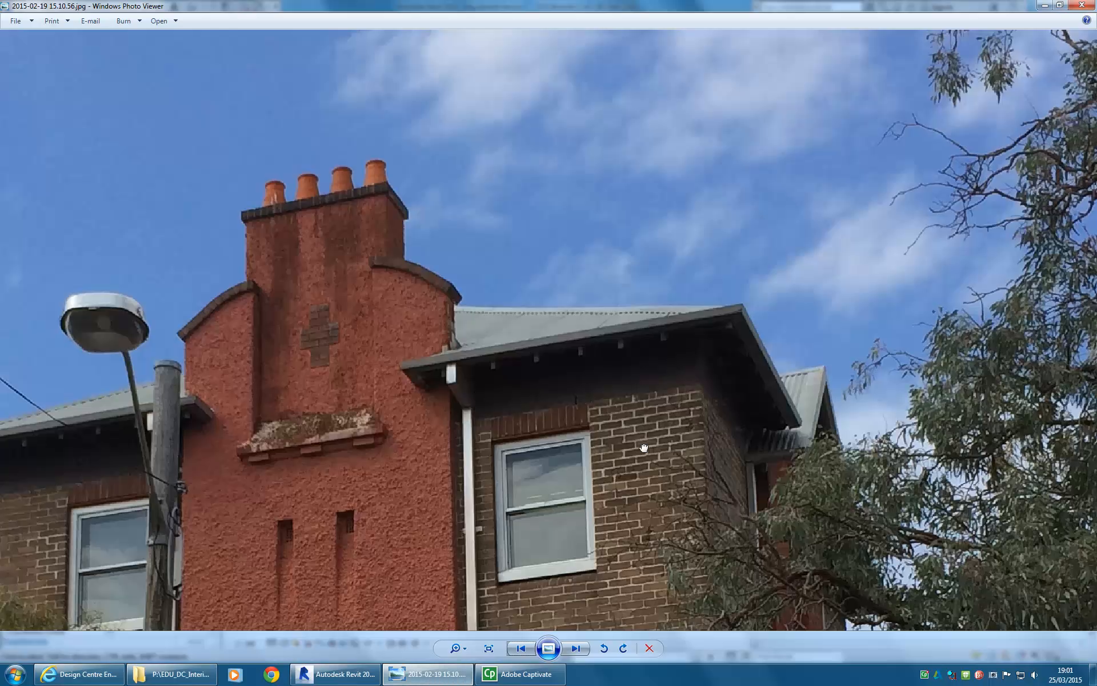
drag(655, 479, 539, 216)
scroll(653, 395, down, 3)
drag(824, 463, 673, 399)
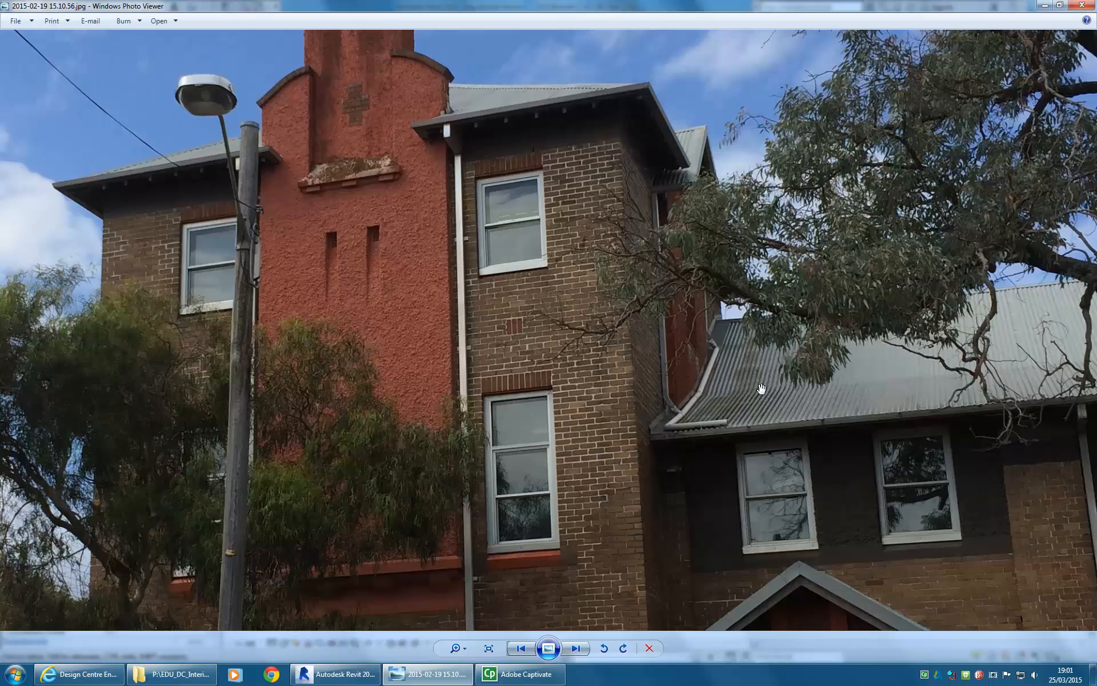
click(1048, 7)
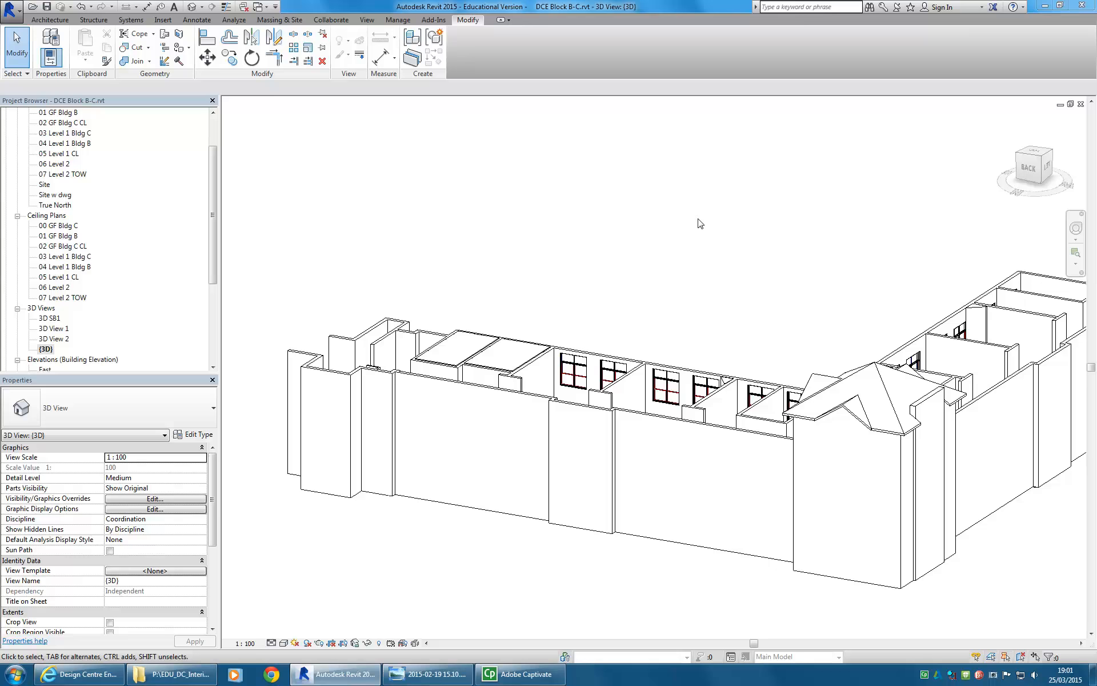
Step: Open the 00 Ground Floor w dwg floor plan and examine the linked drawing's roof outlines around the wing beside the tower
click(57, 136)
double_click(58, 156)
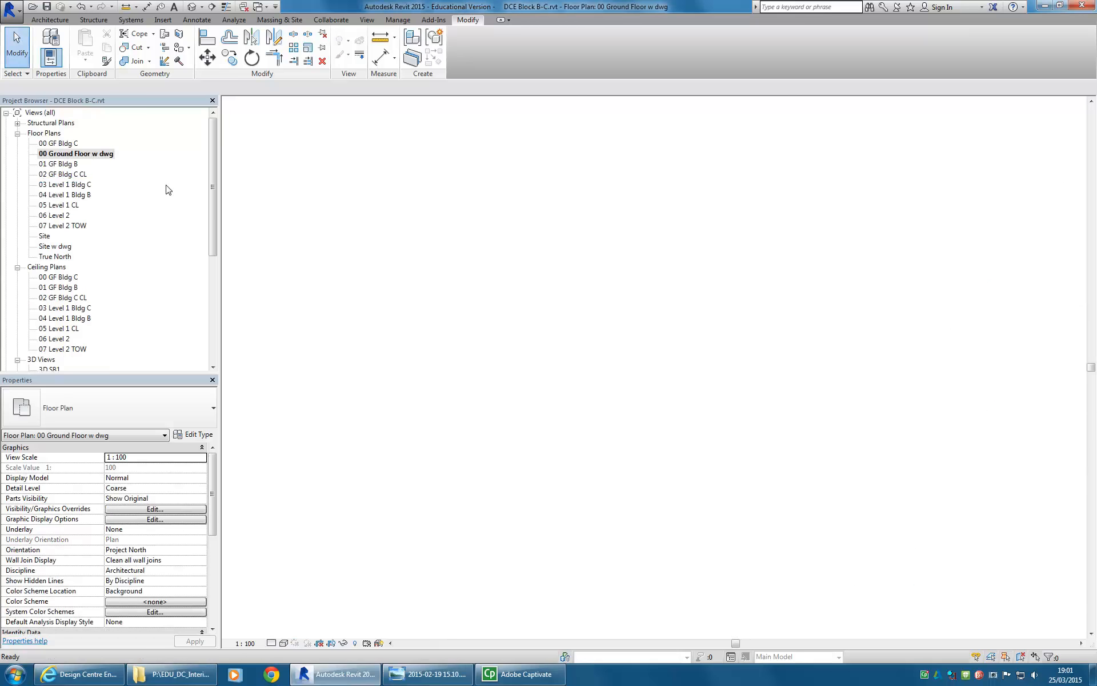
scroll(432, 280, down, 6)
middle_drag(459, 304, 385, 263)
scroll(632, 380, up, 5)
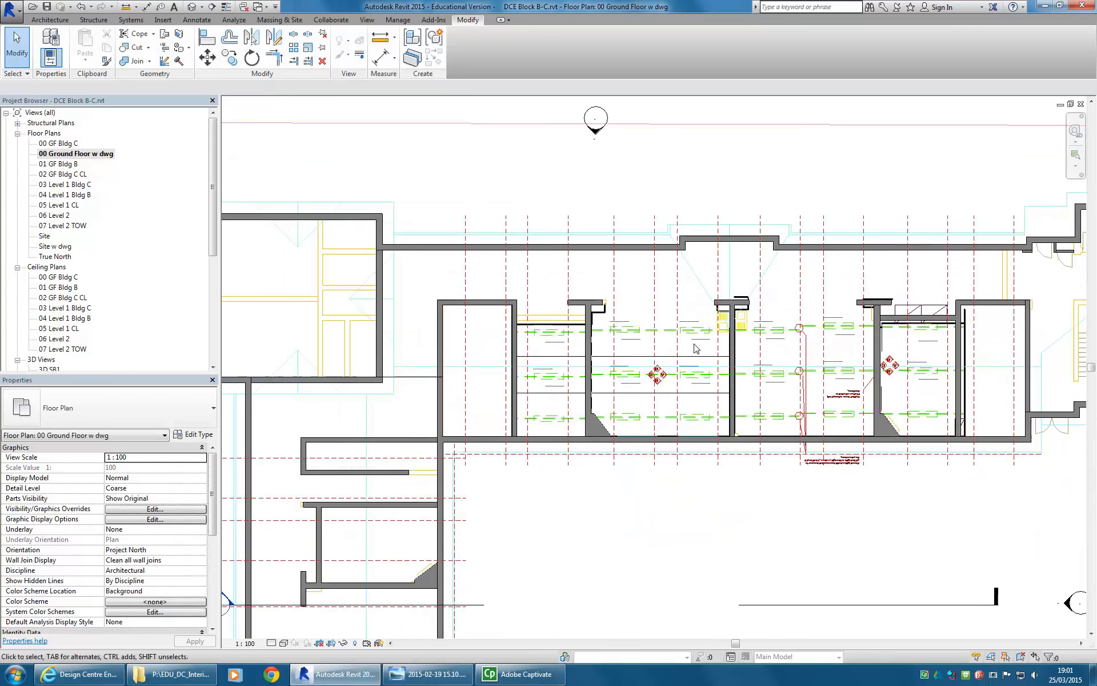
middle_drag(580, 343, 575, 341)
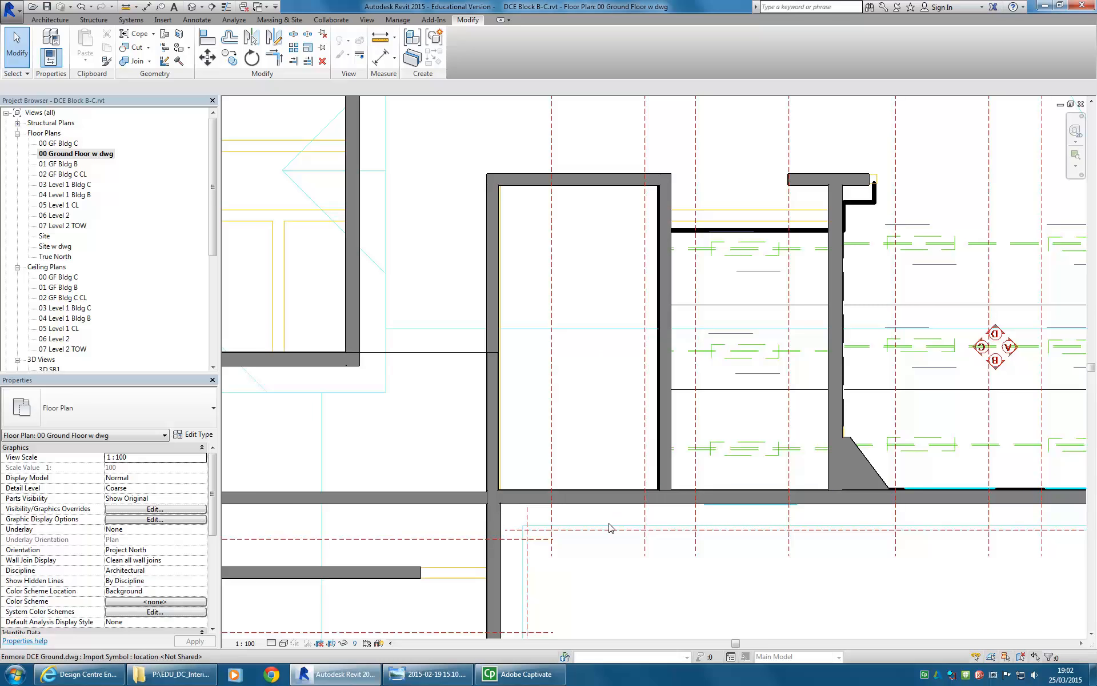
scroll(600, 330, down, 2)
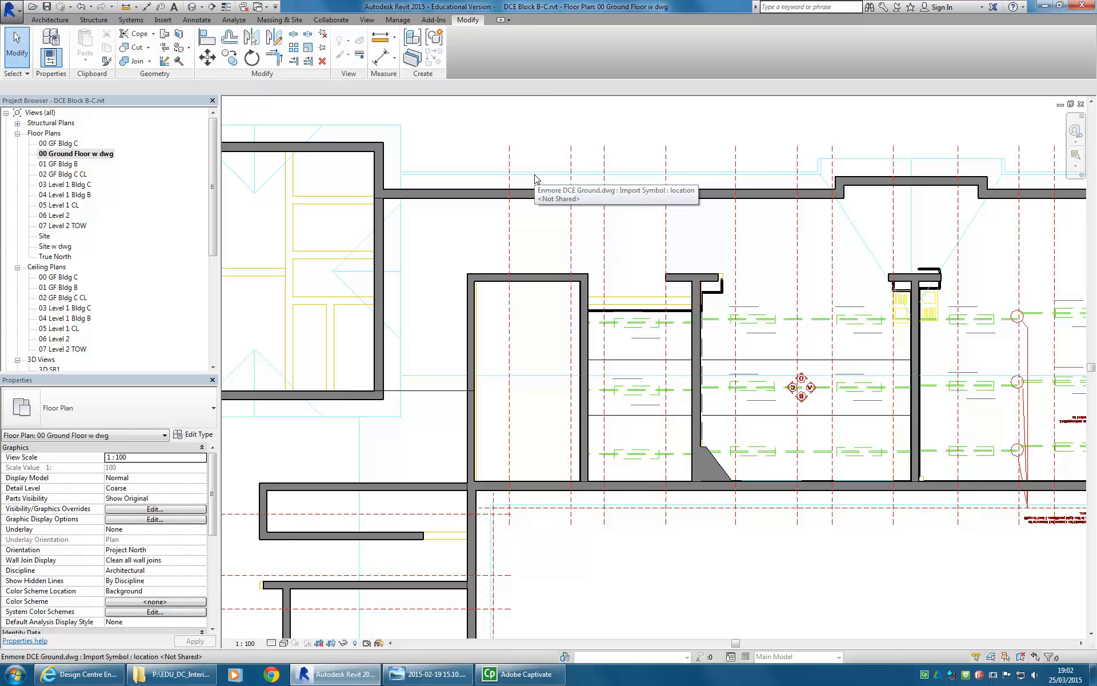
Step: Start a roof by footprint from the 05 Level 1 CL plan, then switch to 00 Ground Floor w dwg to sketch it
middle_drag(599, 295, 525, 330)
scroll(496, 286, down, 1)
click(49, 20)
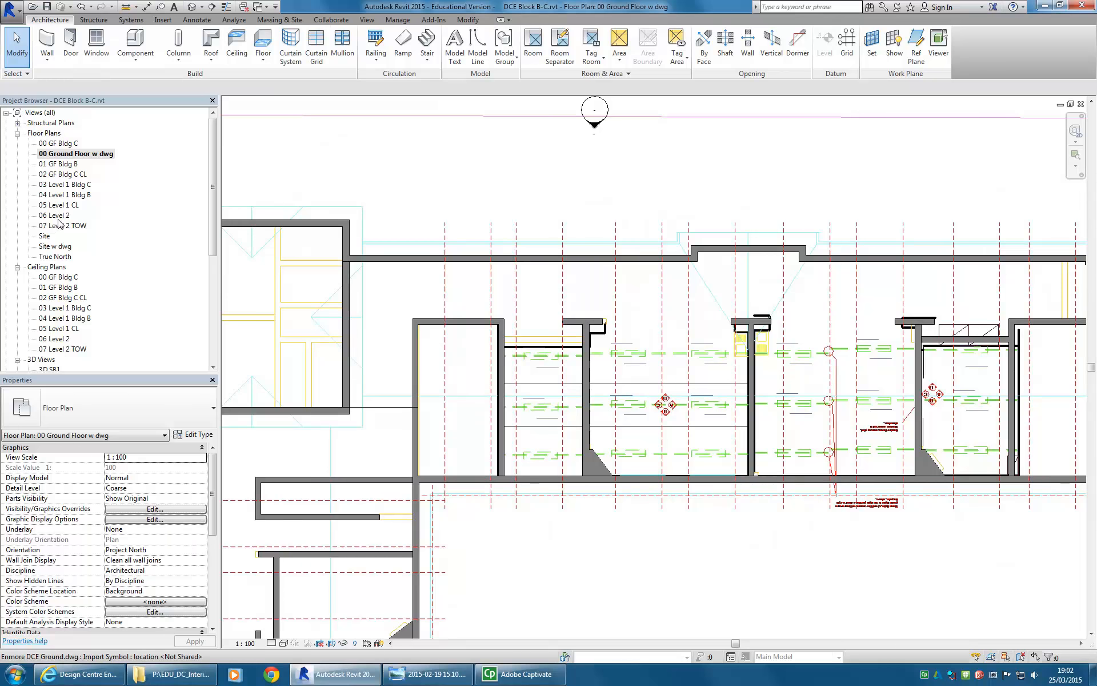
double_click(55, 205)
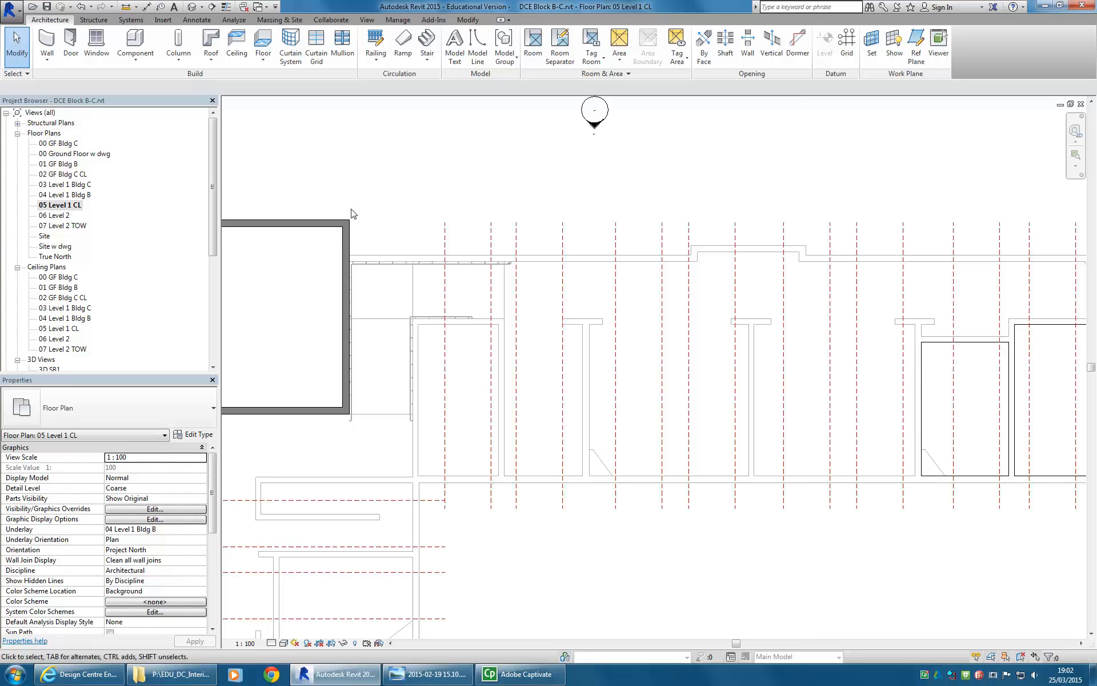
scroll(397, 191, down, 3)
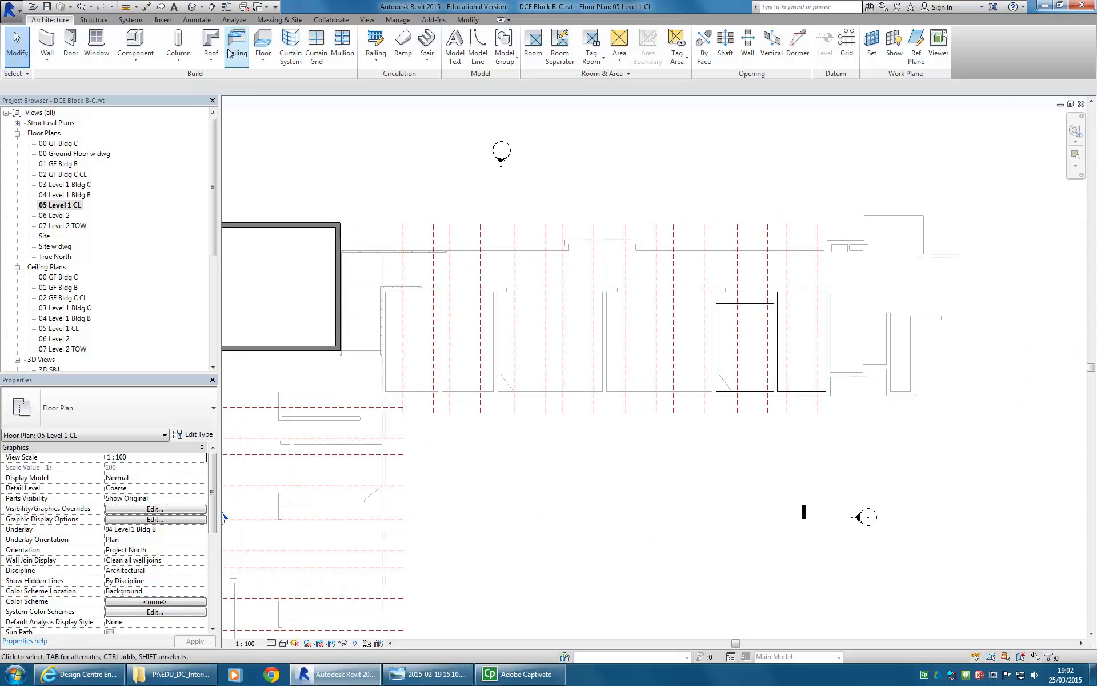
click(211, 43)
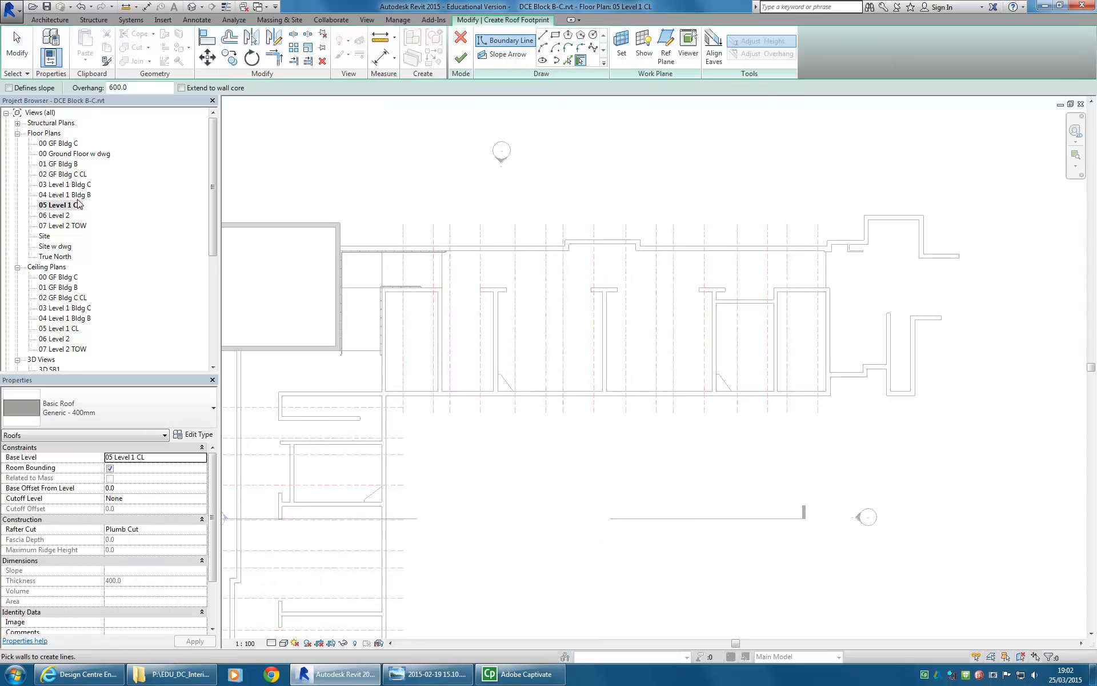
double_click(68, 154)
middle_drag(905, 392, 831, 377)
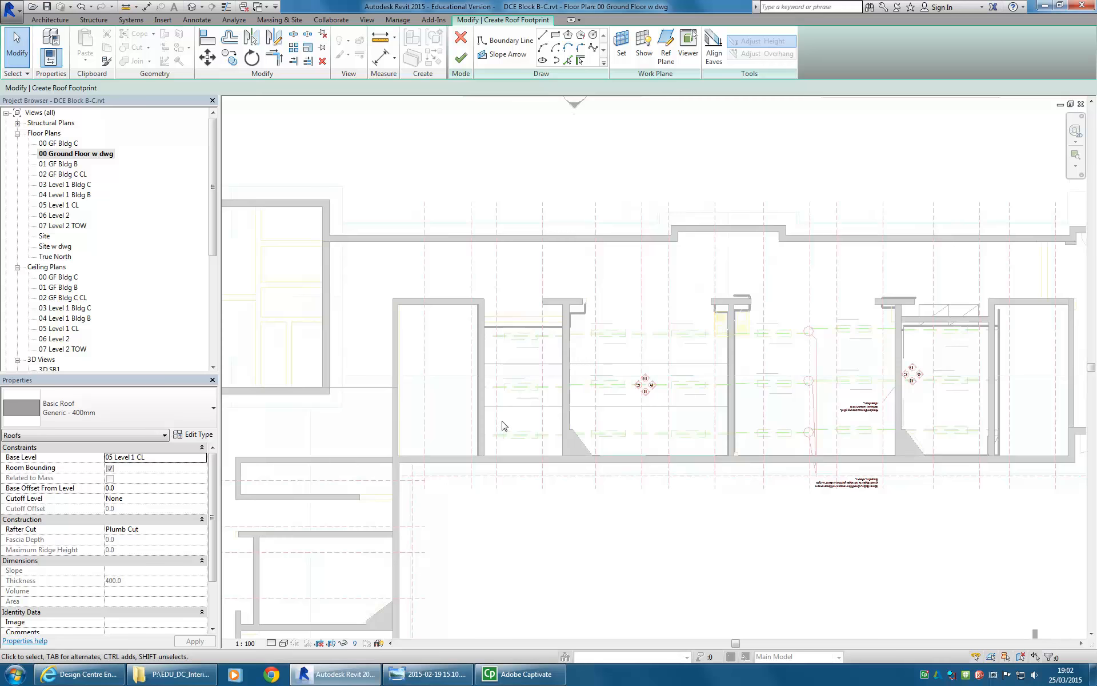
Step: Measure the roof overhang between the wing's long lower wall face and the parallel dashed line outside it
scroll(443, 458, up, 6)
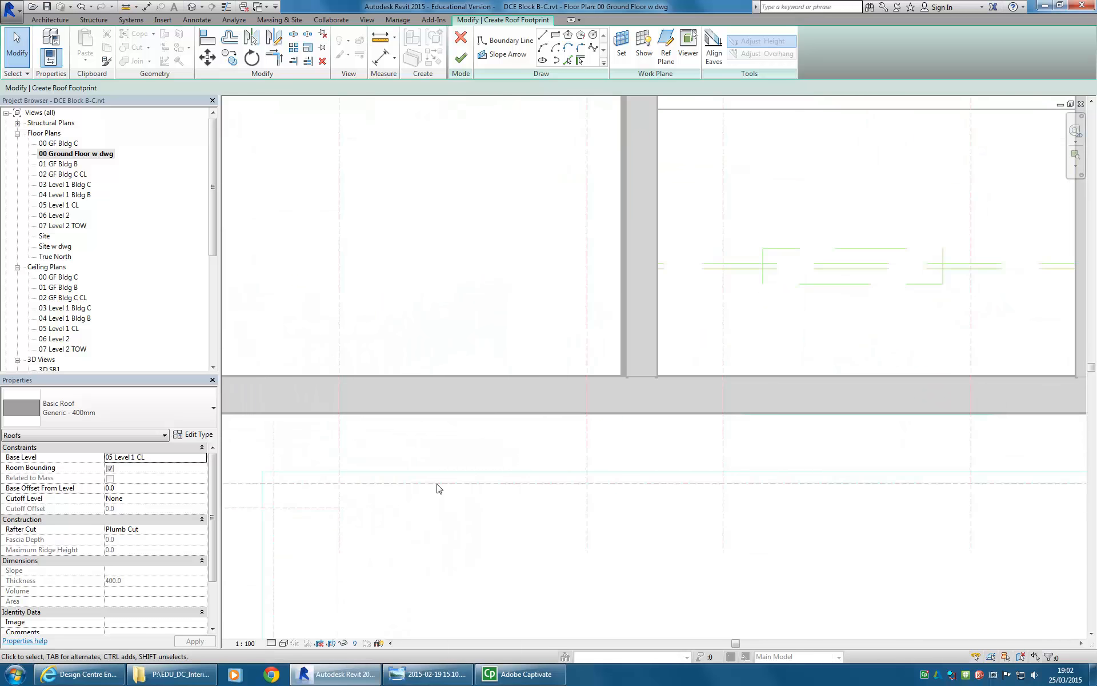
scroll(454, 488, up, 3)
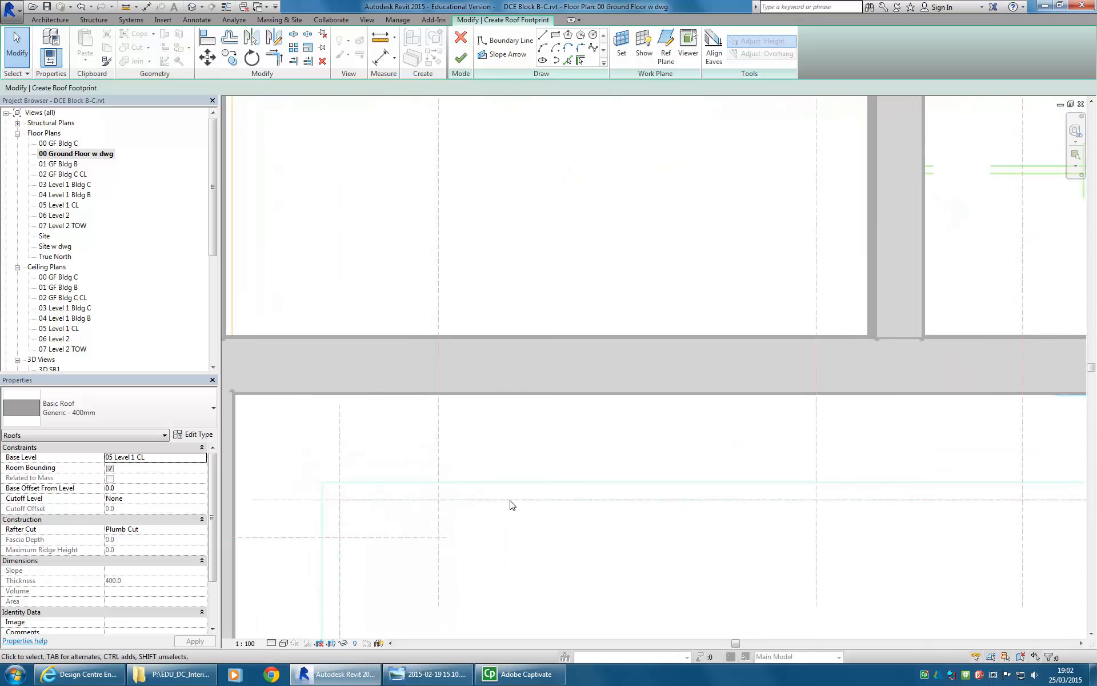
click(380, 37)
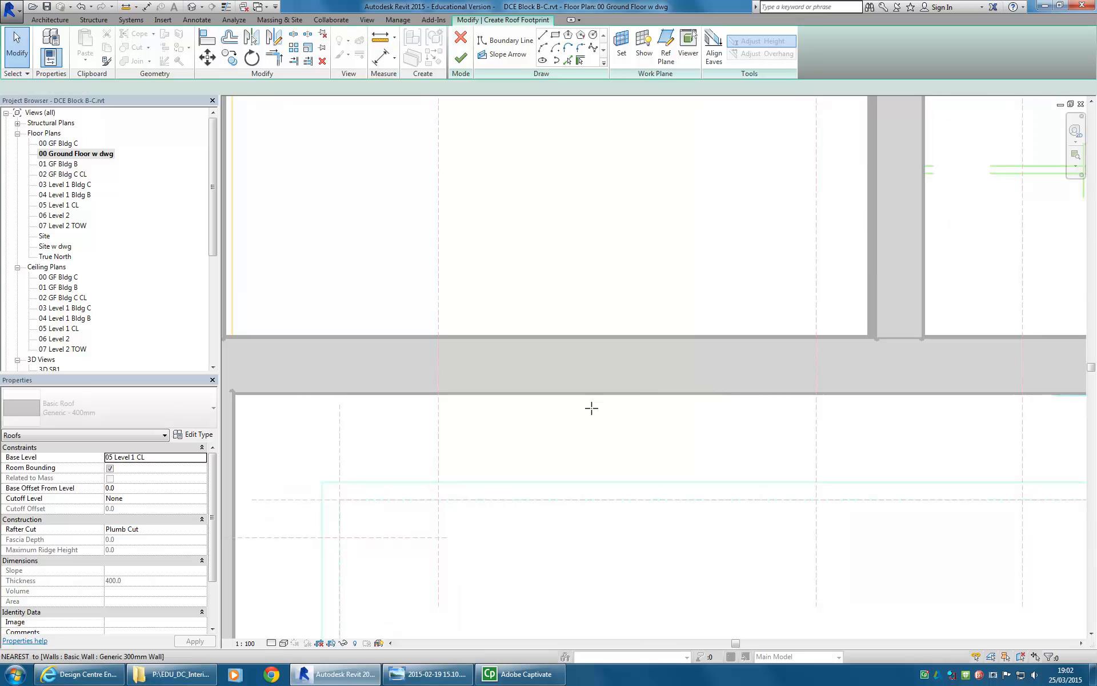
click(603, 499)
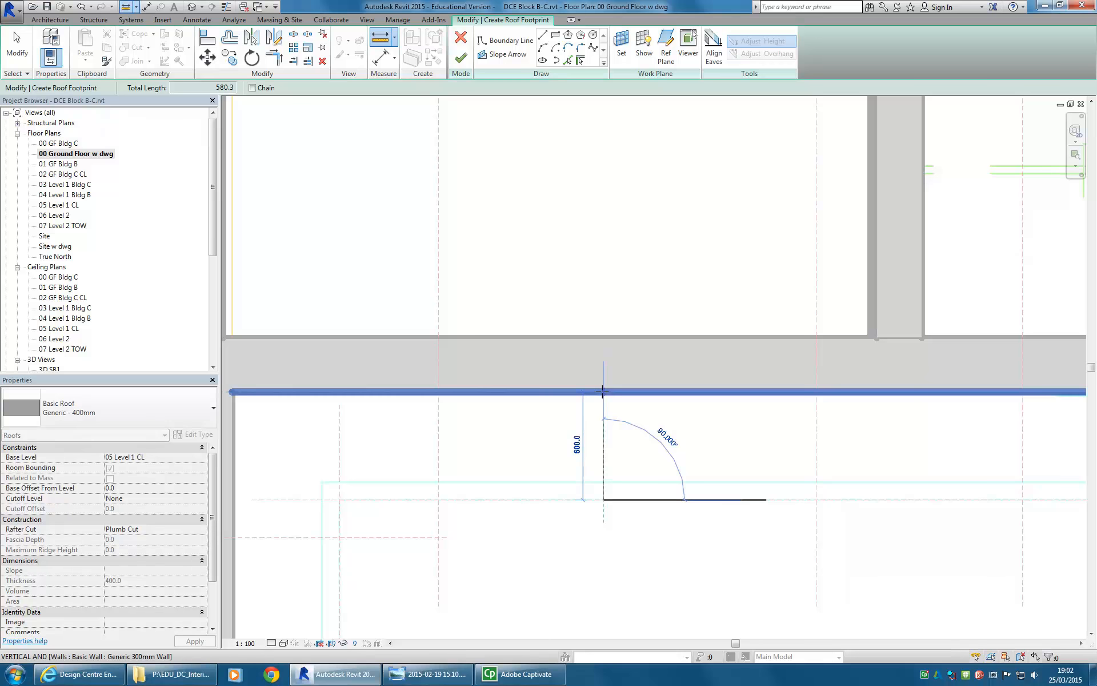
click(603, 392)
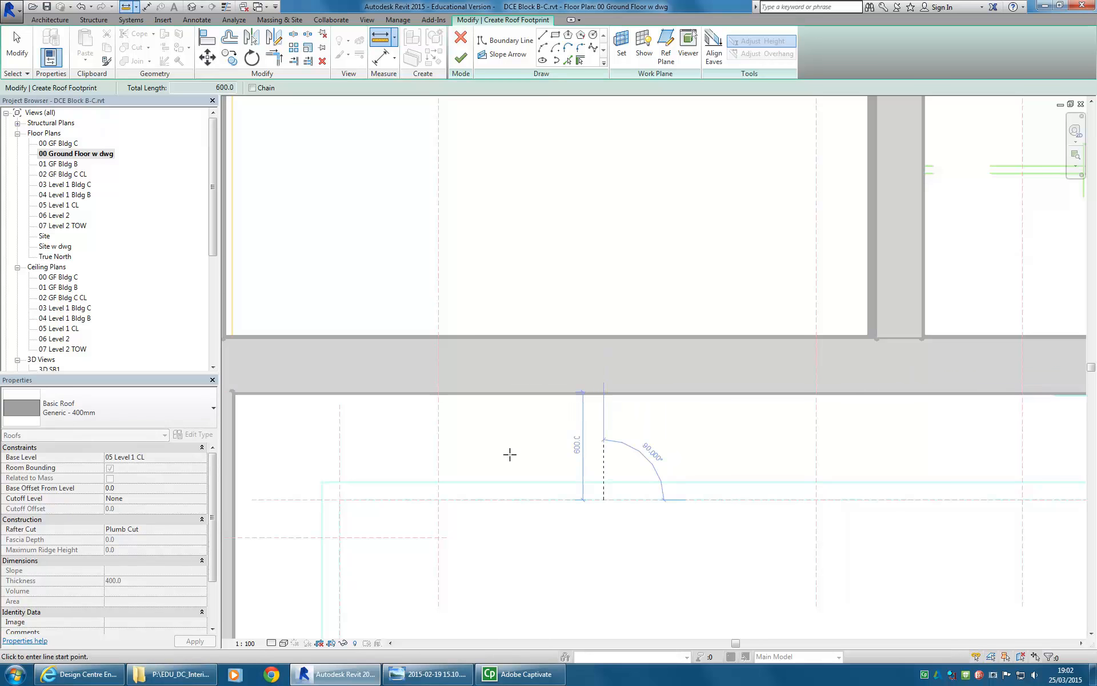
scroll(451, 520, down, 5)
key(Escape)
scroll(480, 326, down, 1)
middle_drag(483, 326, 477, 380)
key(Escape)
Step: Create a roof boundary line from the wing's long lower wall with a 600 mm overhang and no defined slope
click(582, 60)
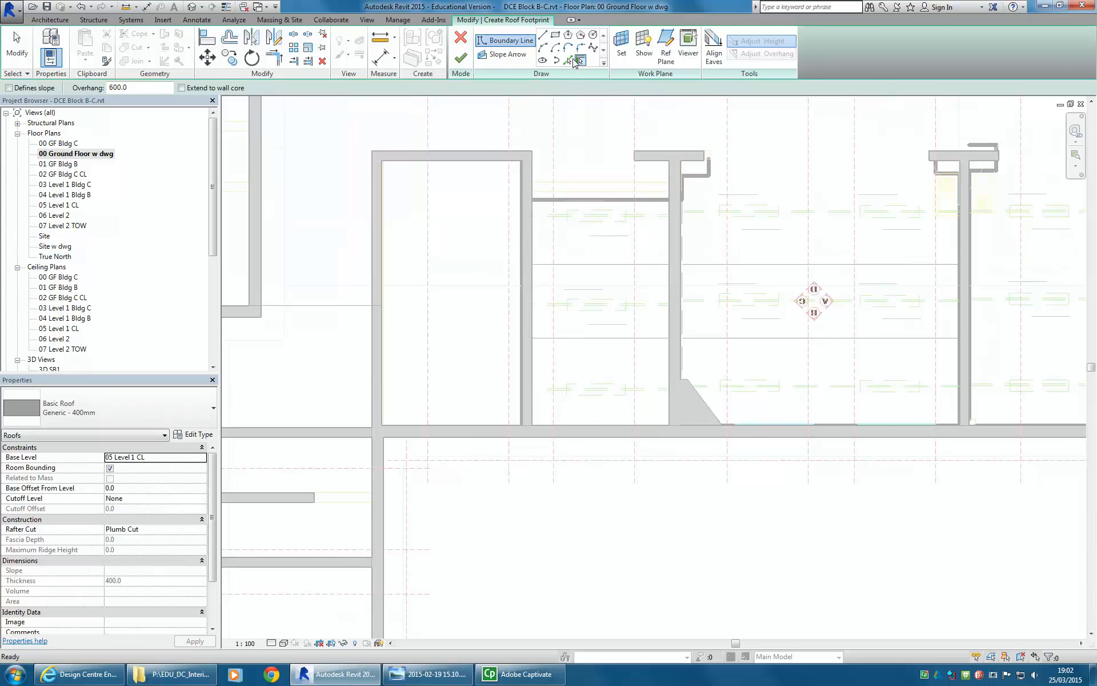
click(479, 442)
scroll(366, 400, down, 4)
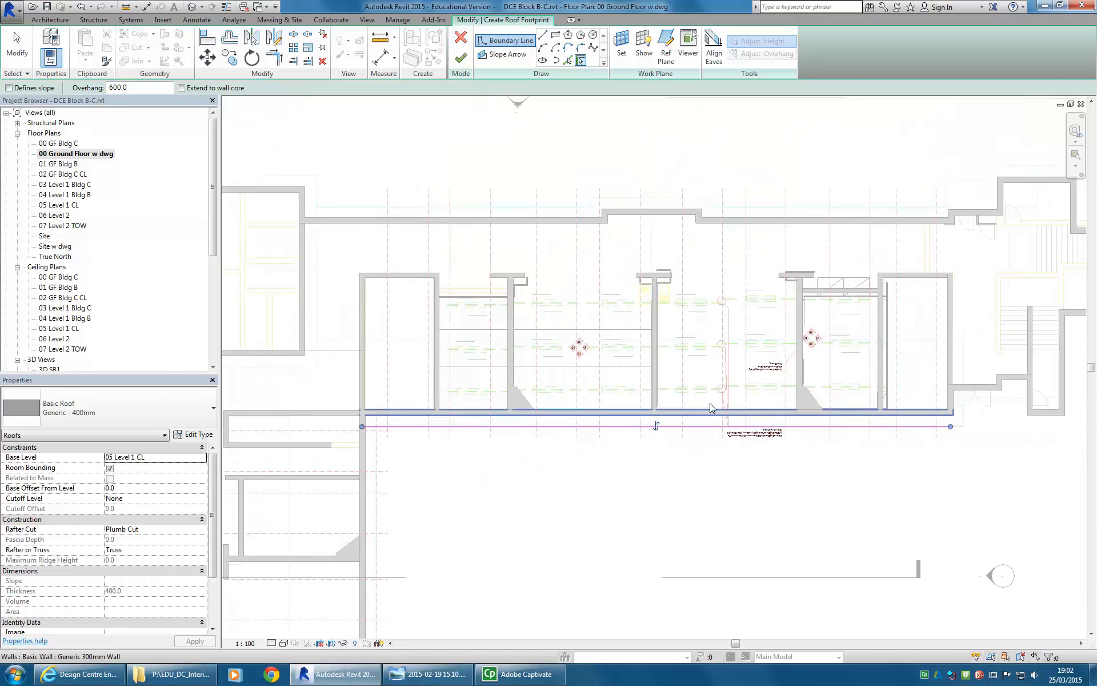
middle_drag(707, 416, 671, 448)
key(Escape)
scroll(578, 445, up, 3)
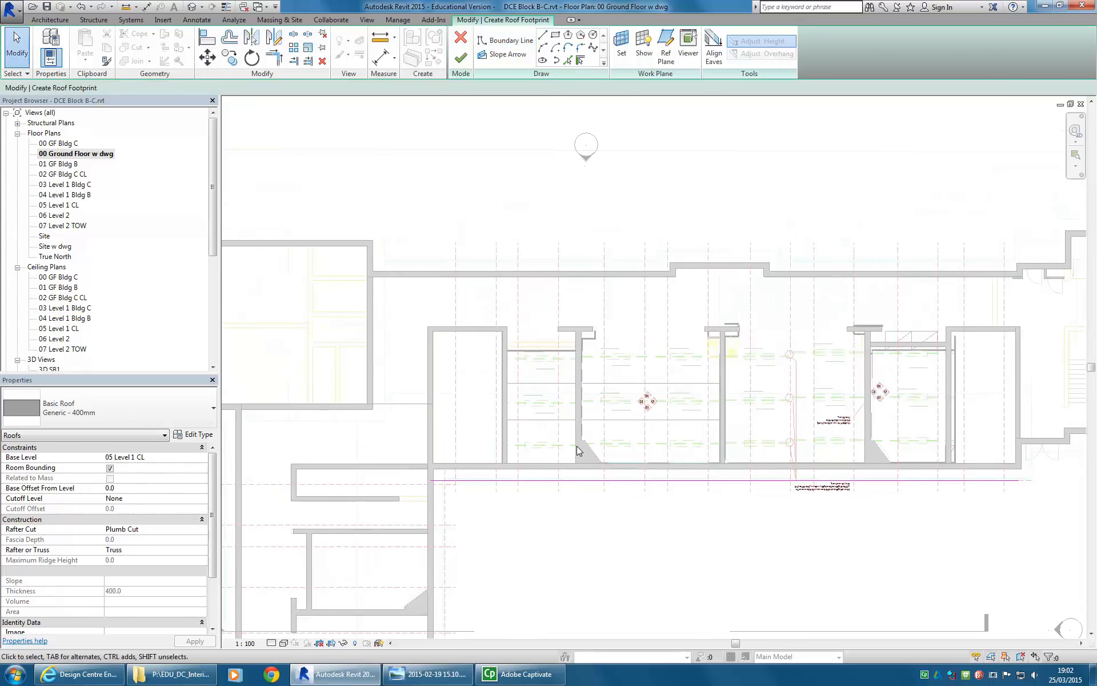
Step: Make the wing's lower eaves line define the roof slope and set its slope to 37.5°
click(583, 507)
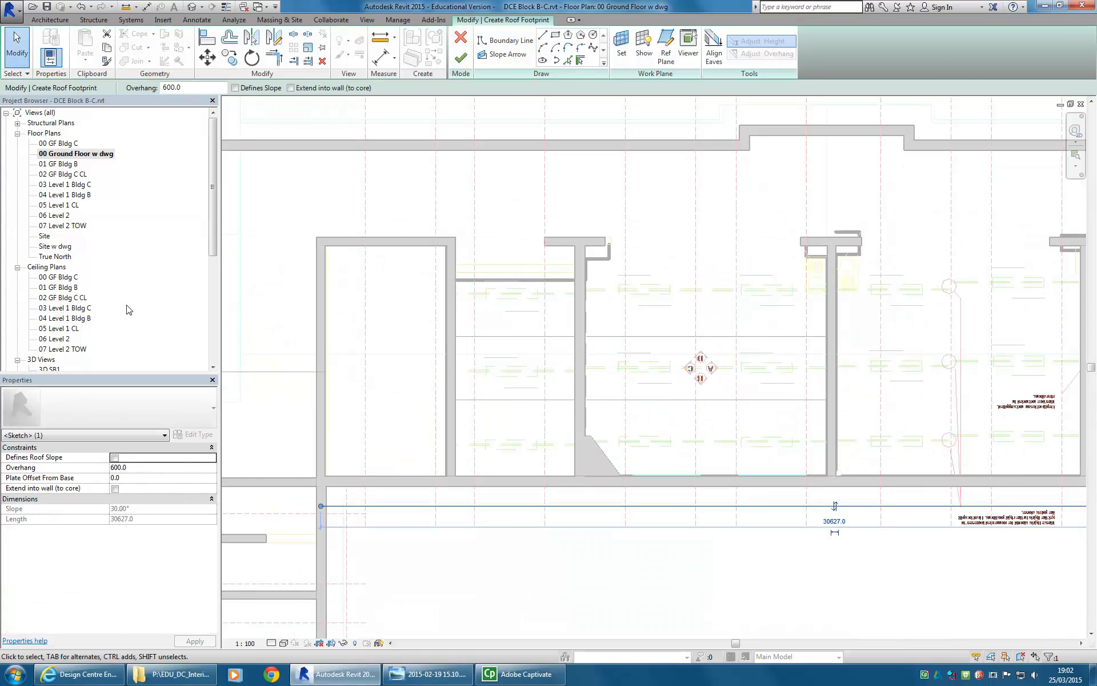
click(76, 132)
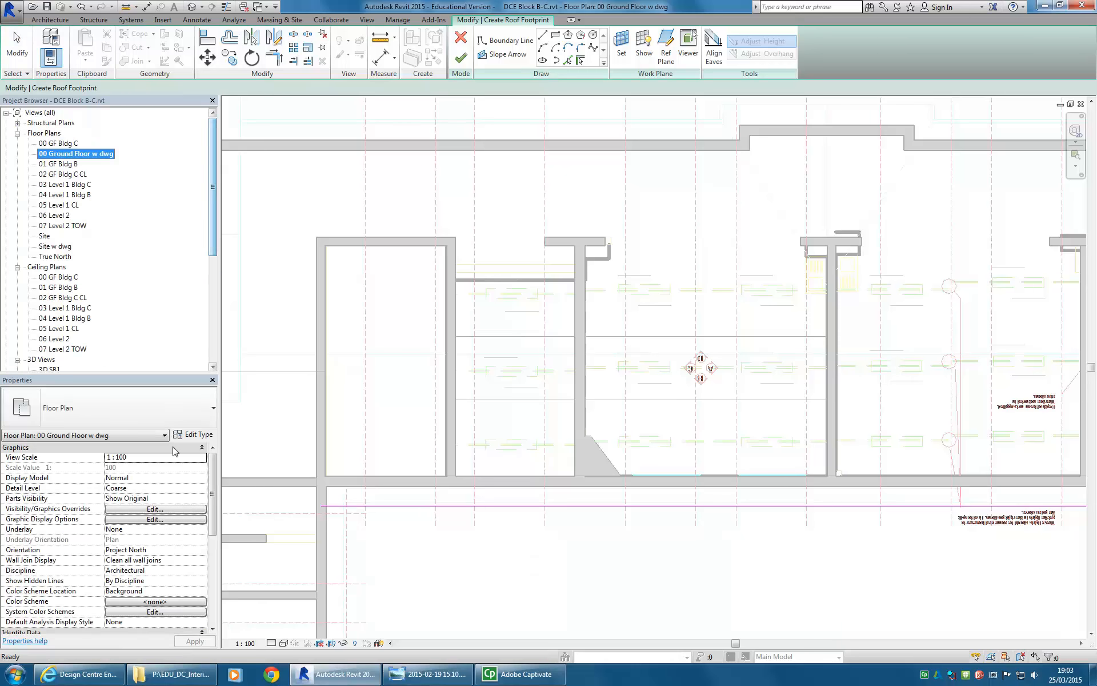
click(494, 513)
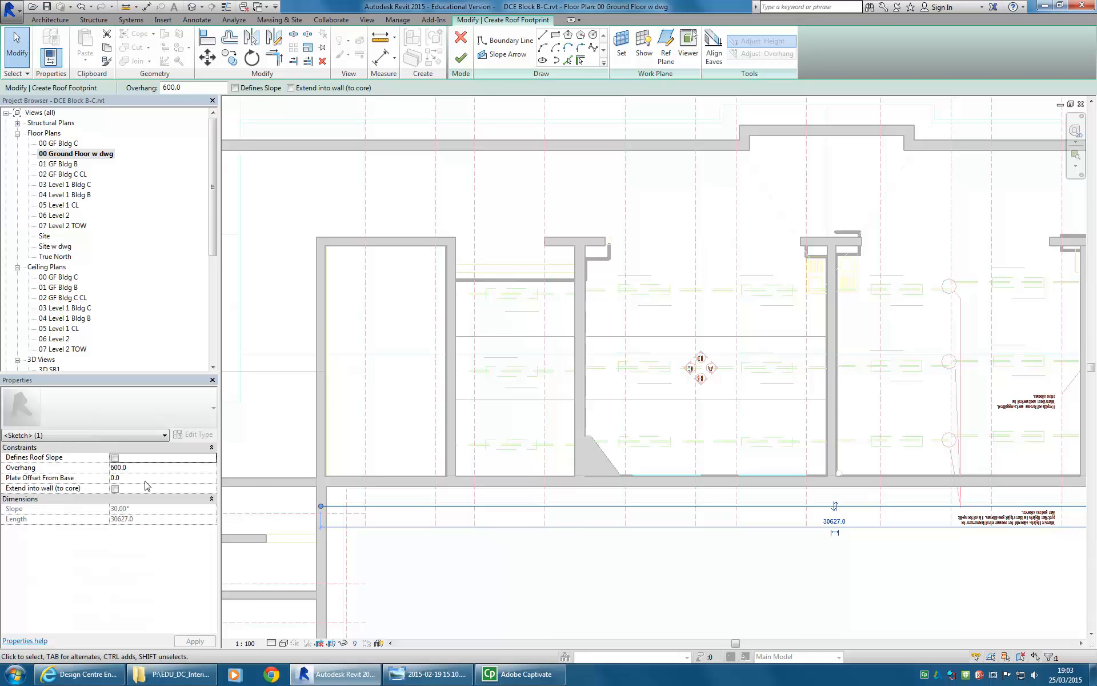
click(517, 571)
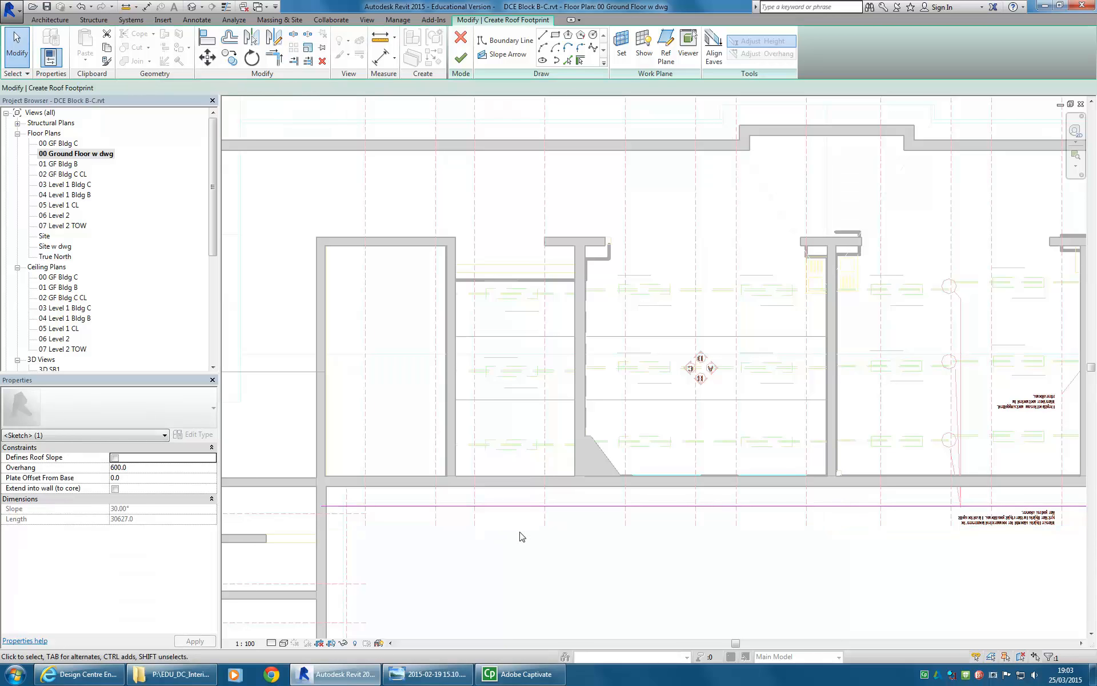
click(598, 510)
scroll(670, 546, down, 3)
click(245, 90)
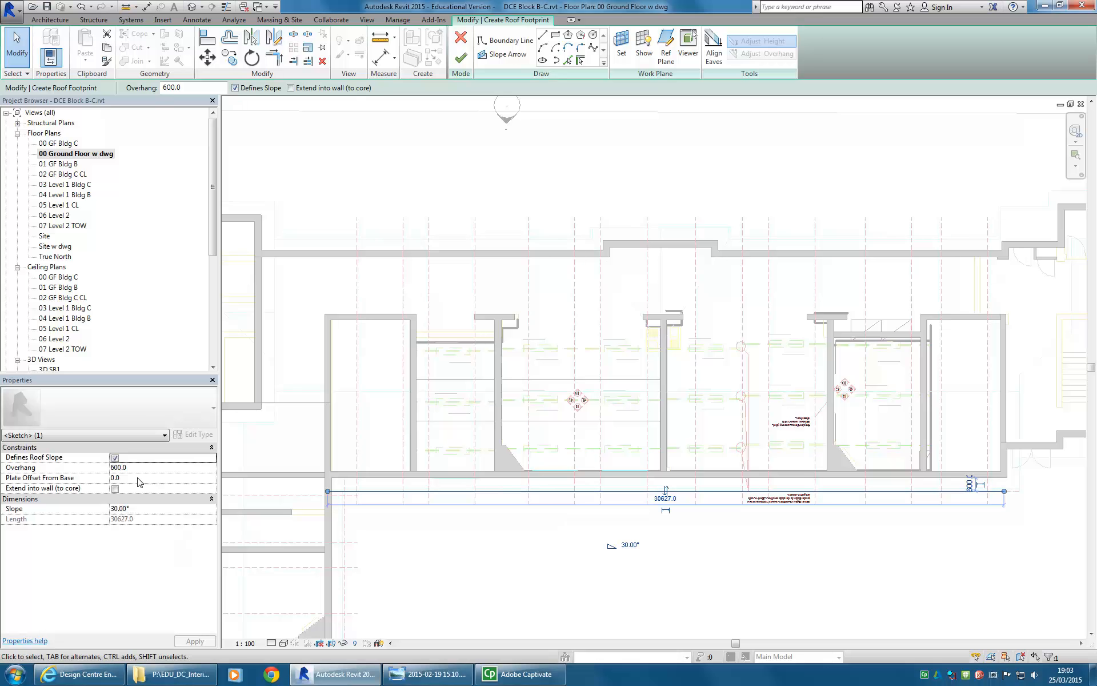
click(136, 508)
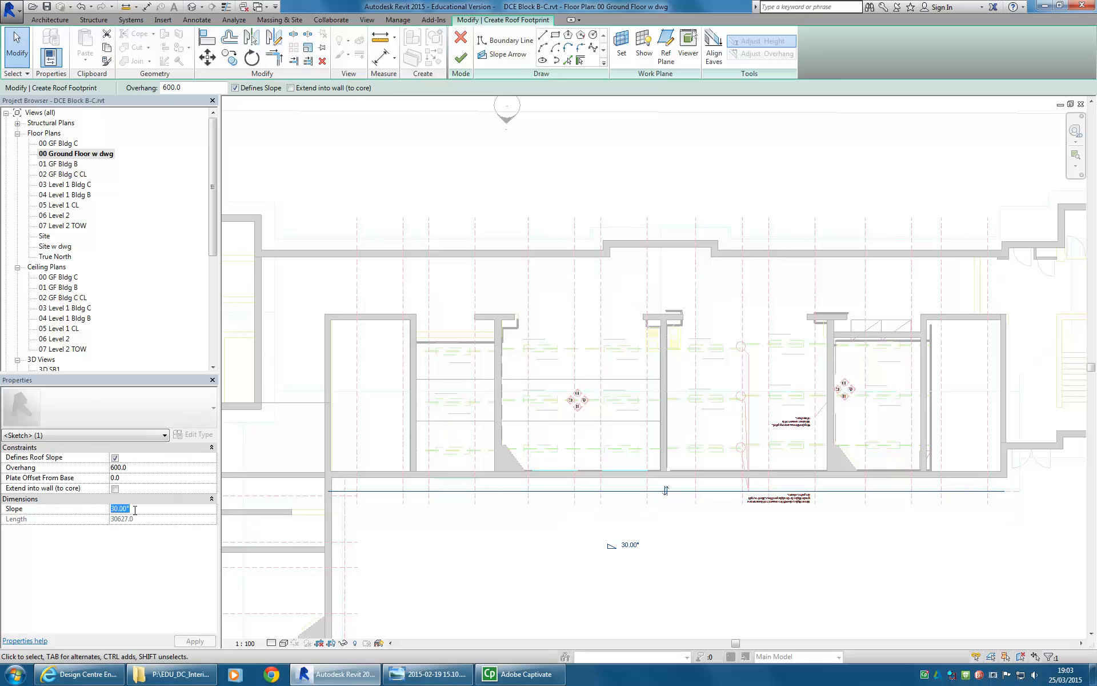
text(37)
key(Return)
click(634, 576)
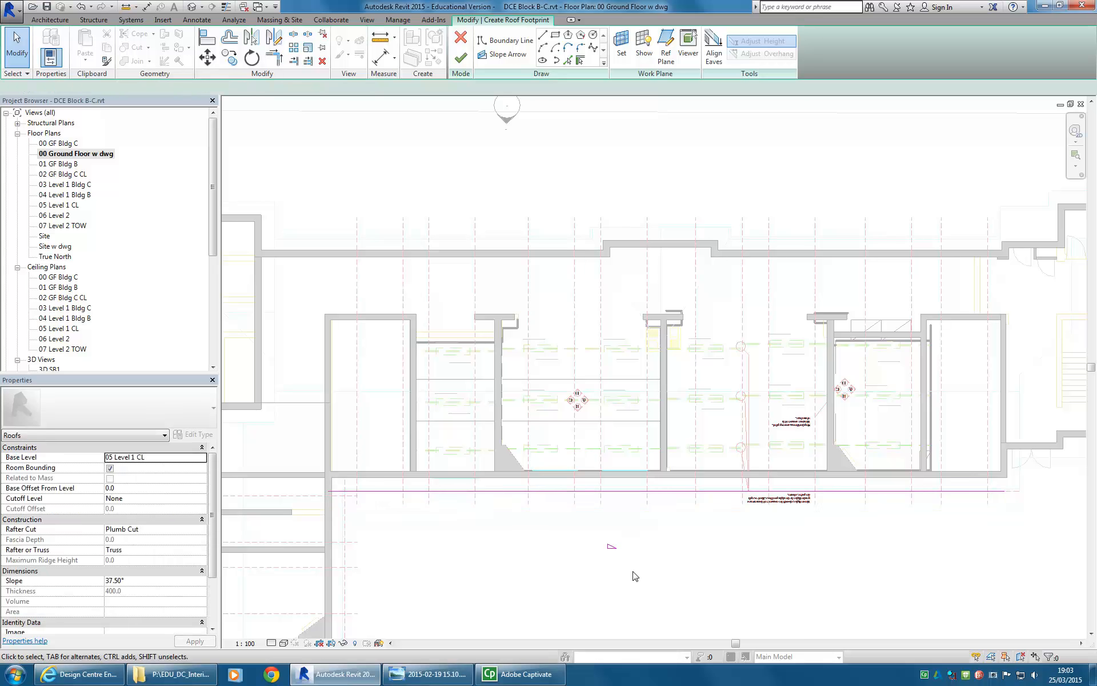
Step: Mirror a copy of the sloped eaves line about the linked drawing's ridge line along the middle of the wing
scroll(585, 551, down, 2)
scroll(601, 534, up, 1)
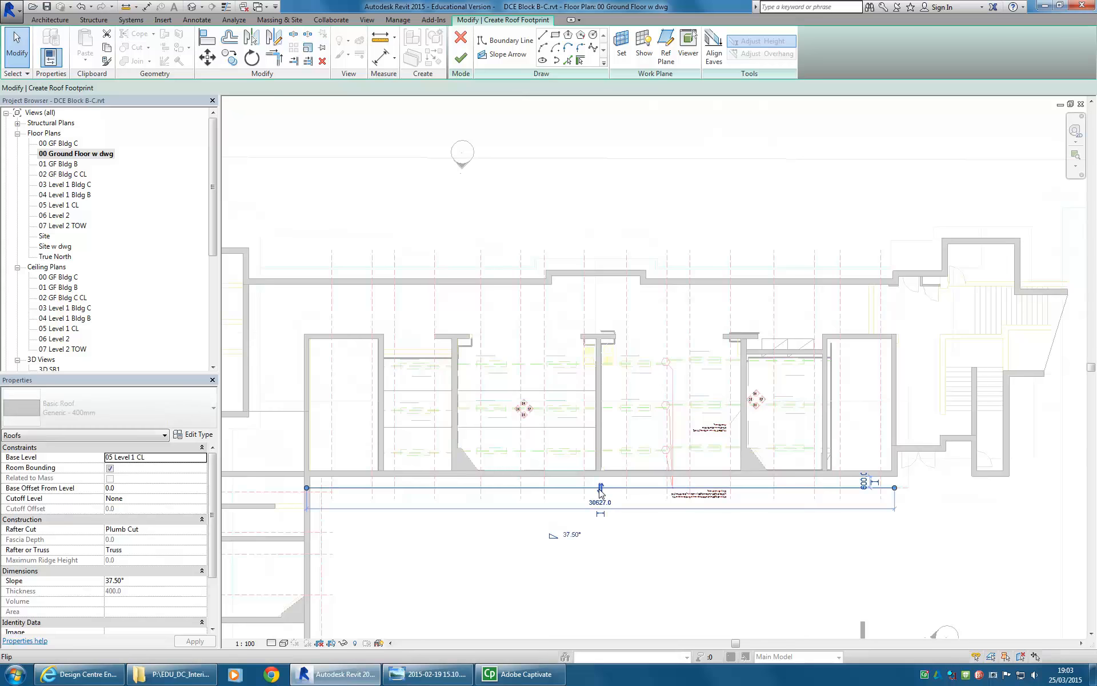
click(600, 489)
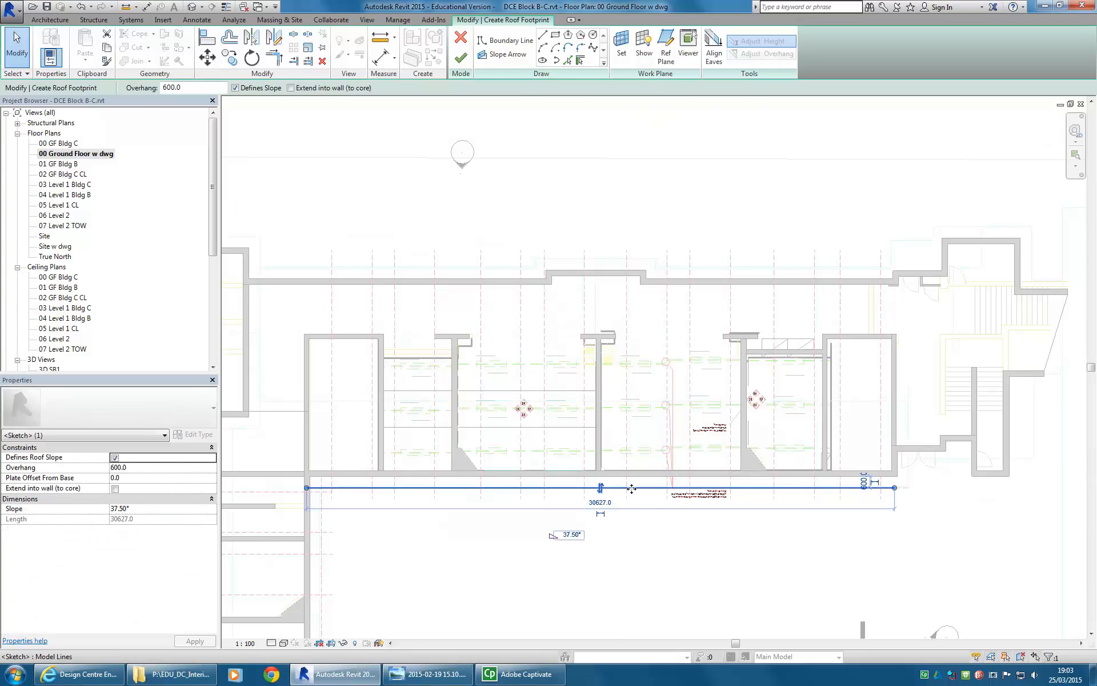
scroll(465, 411, up, 4)
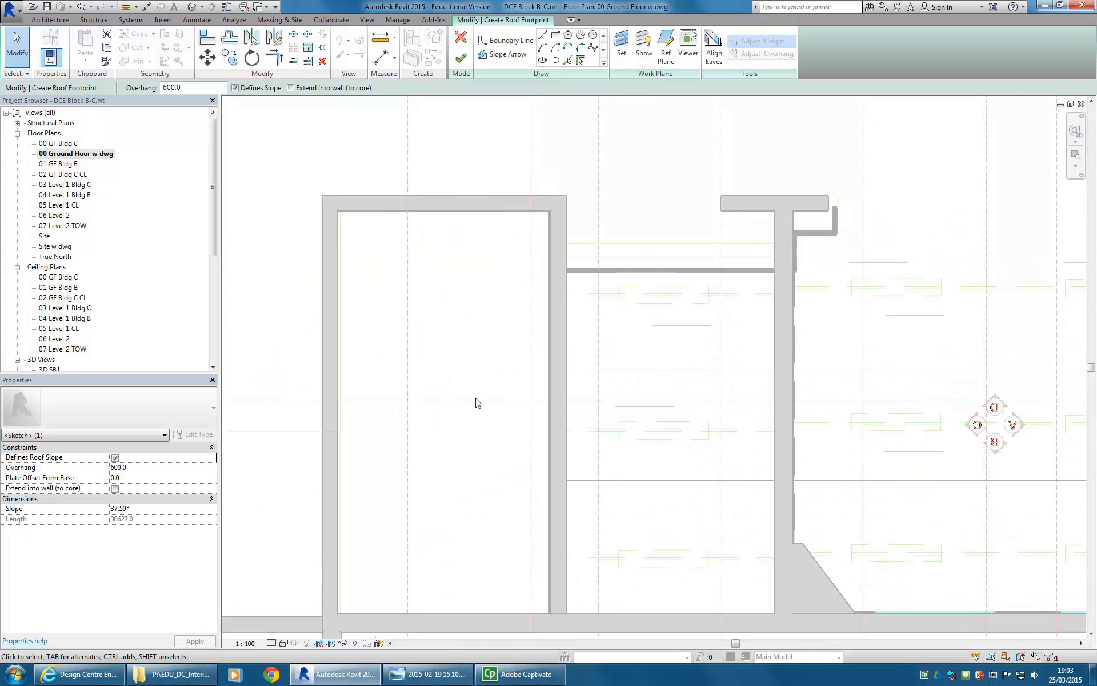
scroll(479, 406, down, 4)
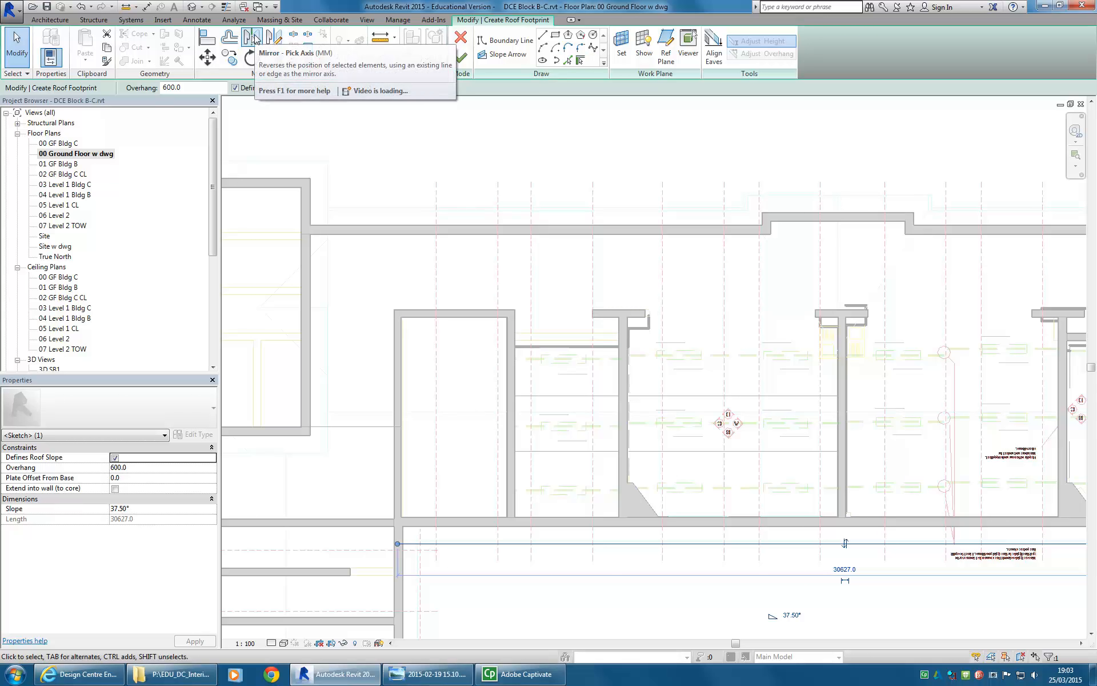
click(254, 39)
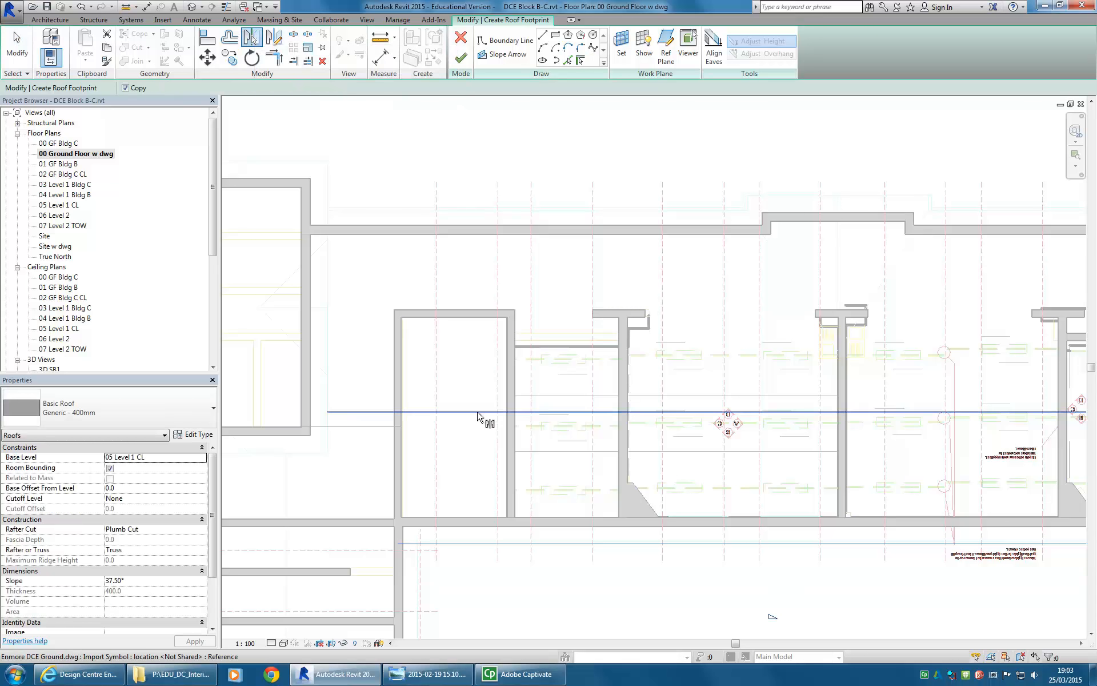
click(478, 413)
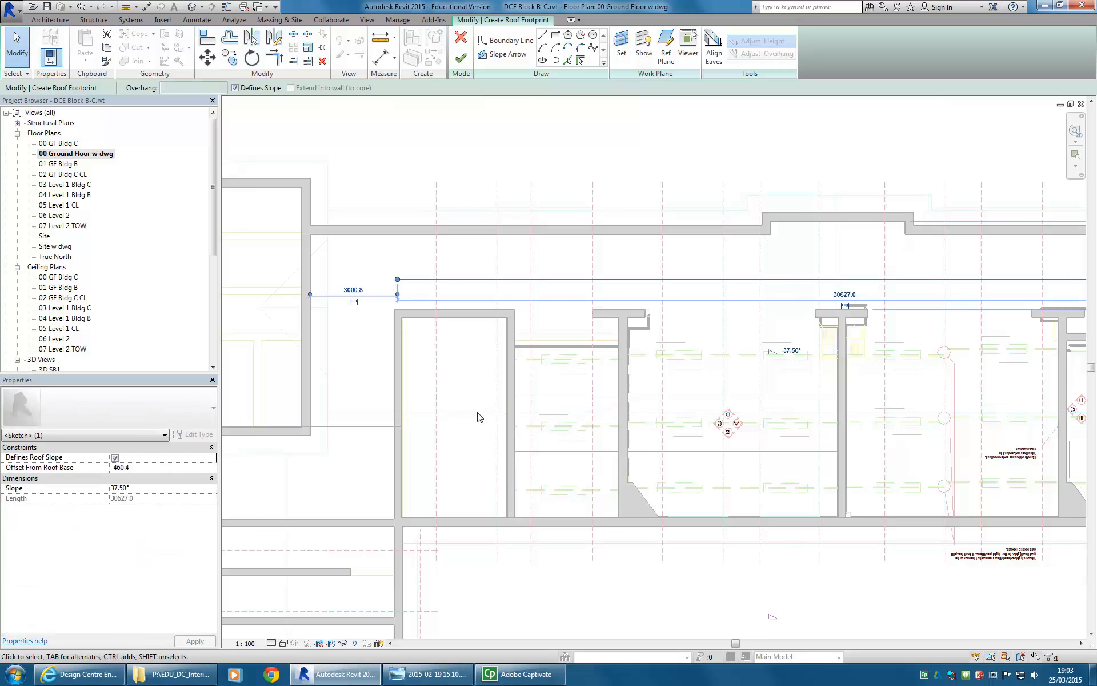
right_click(524, 139)
click(544, 149)
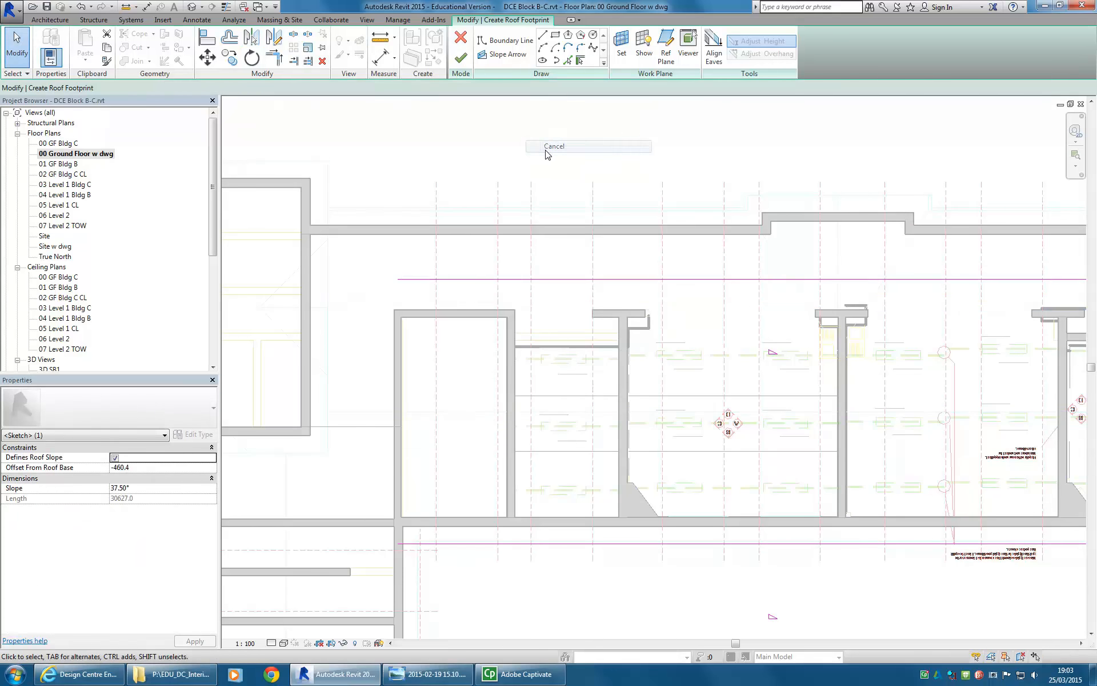
Step: Check the slope setting of the roof footprint's upper boundary line
right_click(545, 150)
click(585, 162)
scroll(620, 181, down, 2)
middle_drag(619, 182, 499, 179)
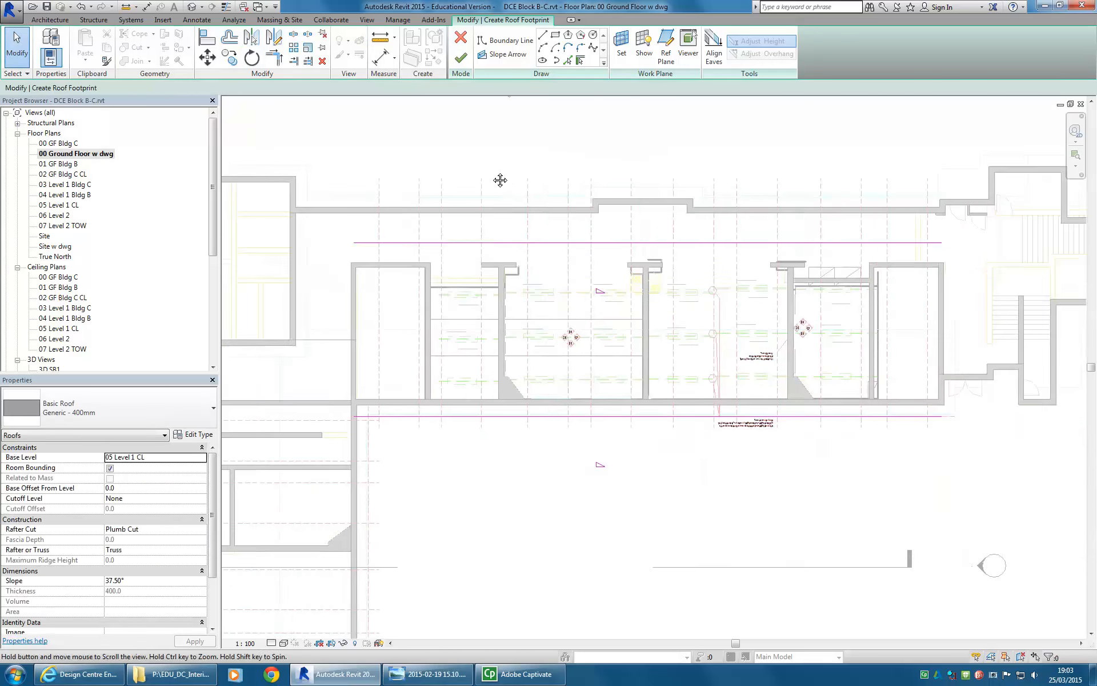
click(718, 242)
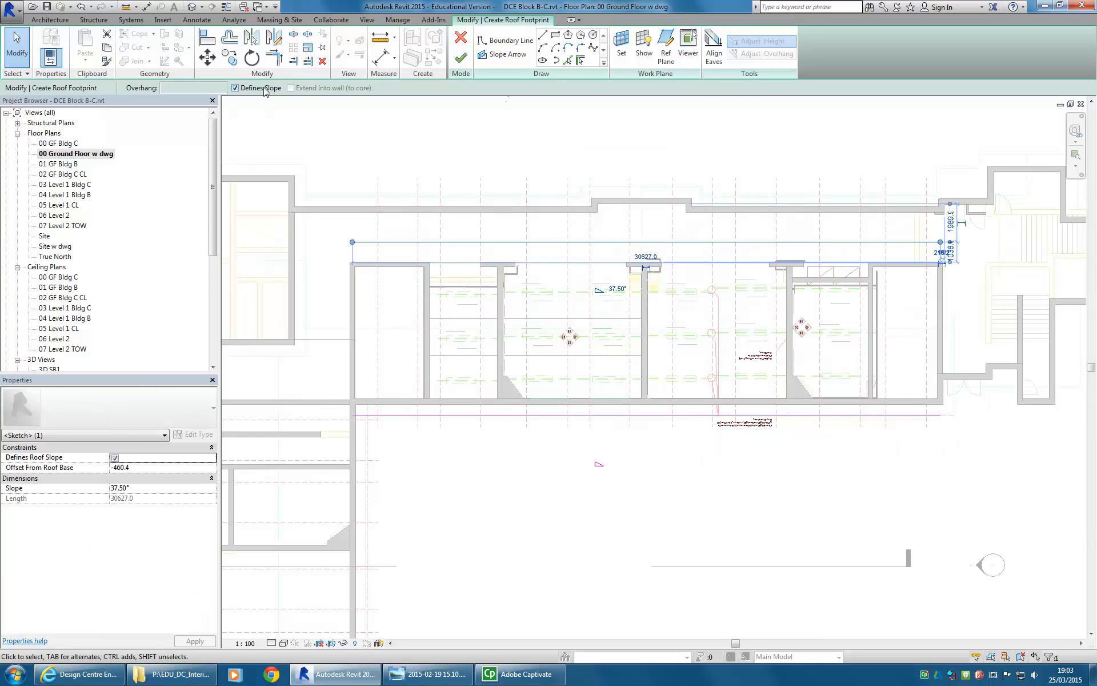
click(427, 154)
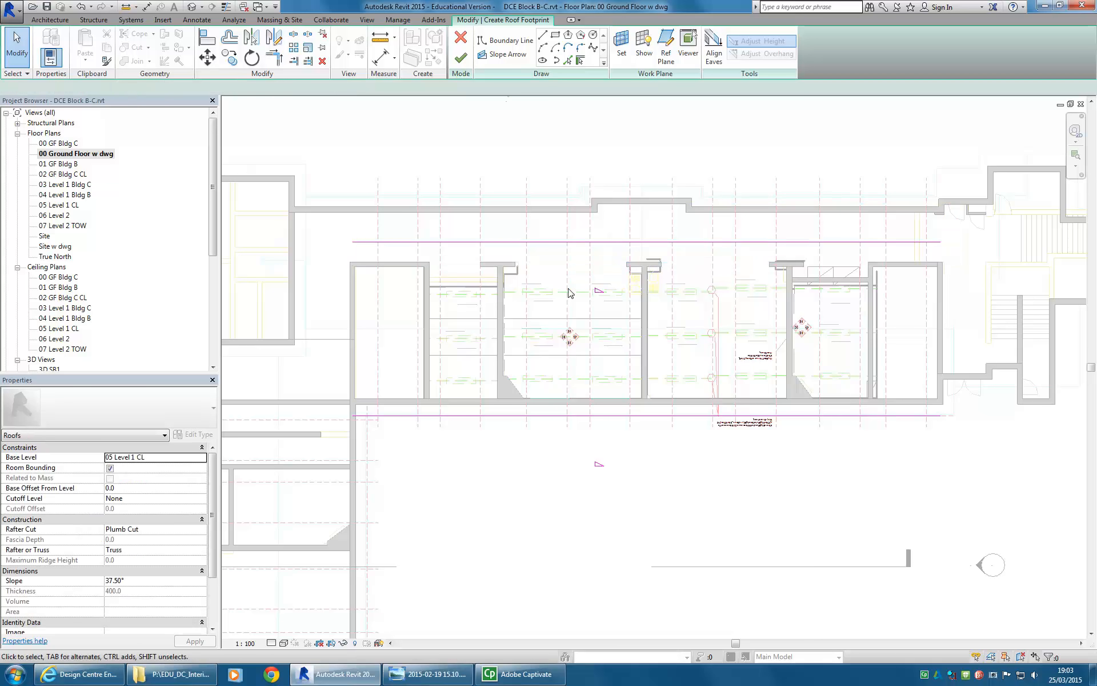
scroll(539, 205, down, 1)
mouse_move(537, 201)
middle_down()
mouse_move(556, 286)
mouse_move(556, 265)
middle_up()
scroll(560, 248, up, 2)
click(560, 248)
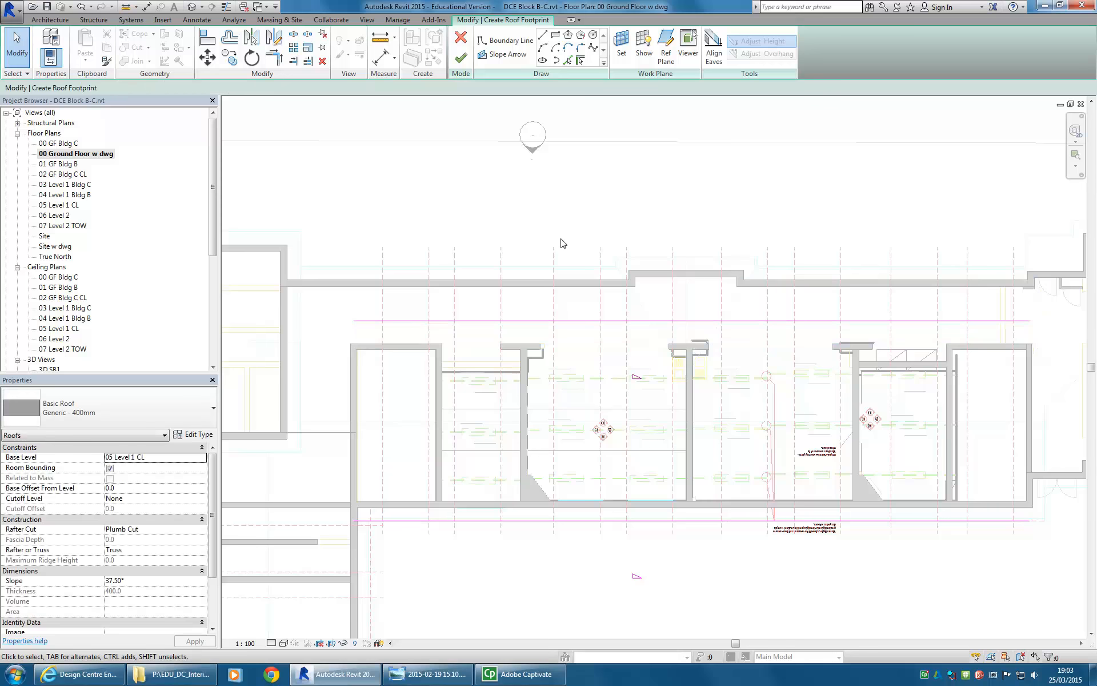
Step: Draw a straight boundary line without slope, joining the right ends of the two horizontal footprint lines
scroll(524, 250, down, 1)
middle_drag(499, 239, 383, 212)
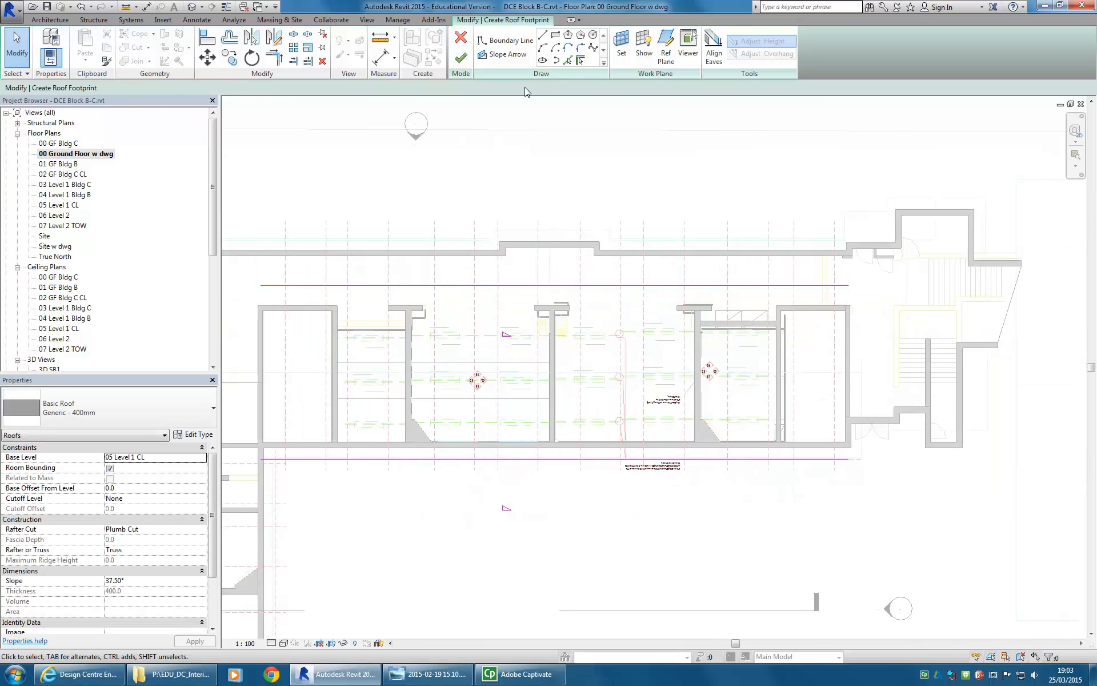
click(543, 35)
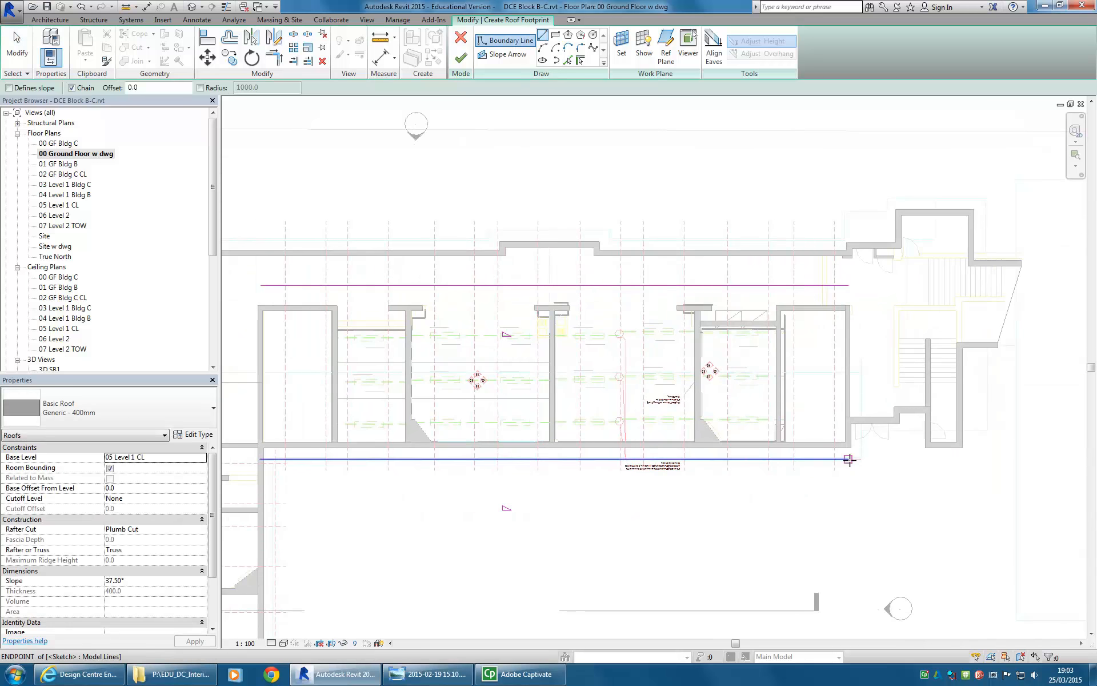
click(849, 459)
click(848, 286)
scroll(558, 332, down, 3)
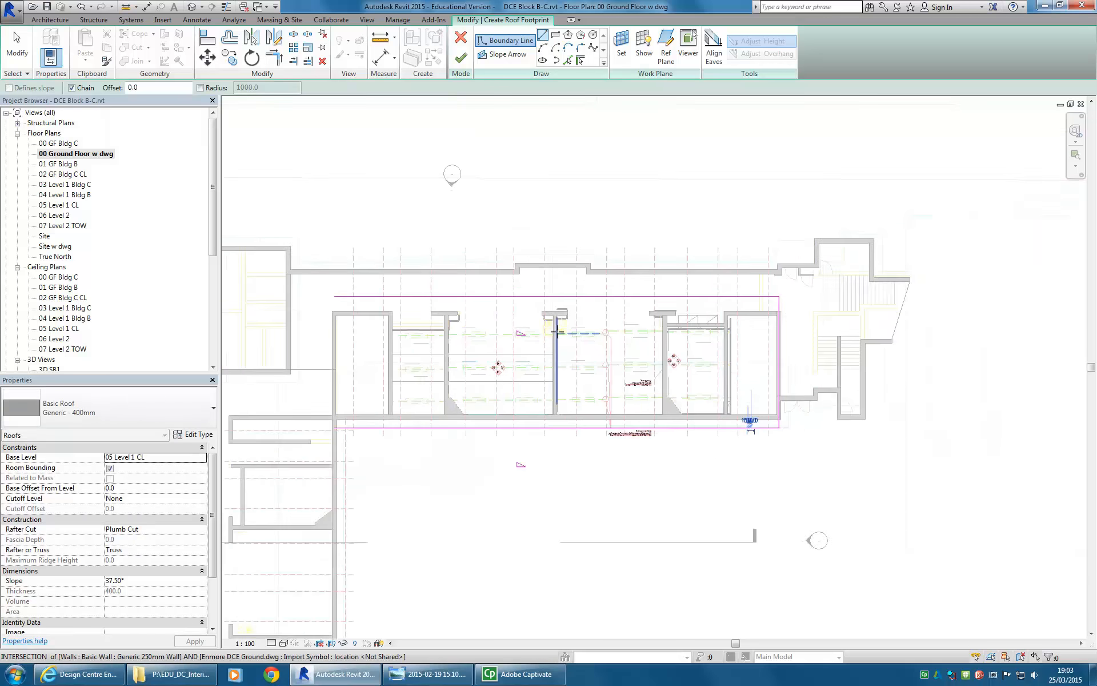
Step: Close the roof footprint with a vertical boundary line without slope between the left ends of the two horizontal lines
middle_drag(557, 331, 817, 336)
middle_drag(537, 400, 691, 420)
scroll(692, 420, up, 1)
scroll(691, 420, up, 2)
middle_drag(789, 421, 561, 473)
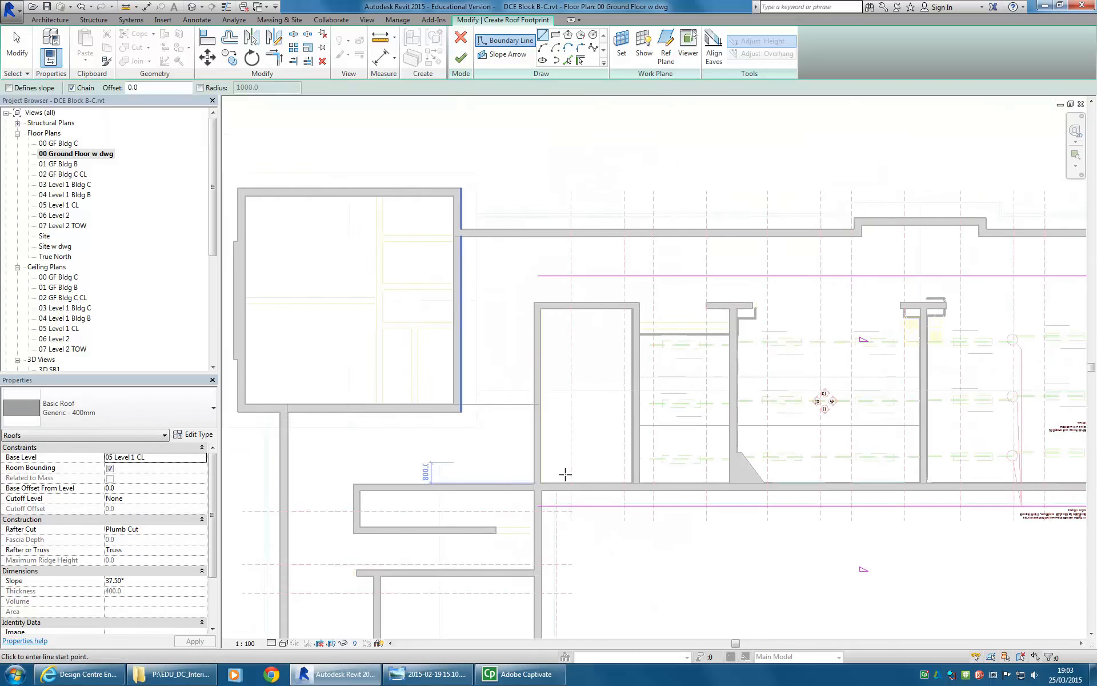
scroll(537, 492, up, 1)
click(523, 522)
click(522, 171)
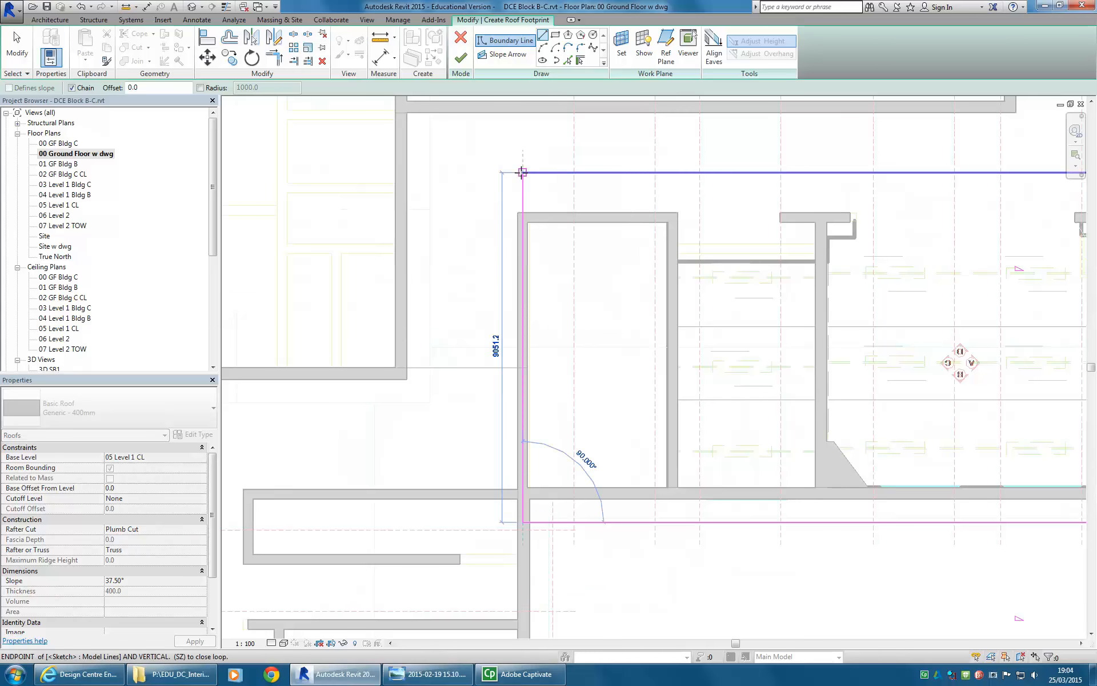
Step: Finish the closed rectangular footprint sketch to generate the roof, and clear the selection
scroll(670, 291, down, 3)
scroll(751, 305, down, 1)
mouse_move(750, 305)
middle_down()
mouse_move(482, 375)
mouse_move(530, 355)
middle_up()
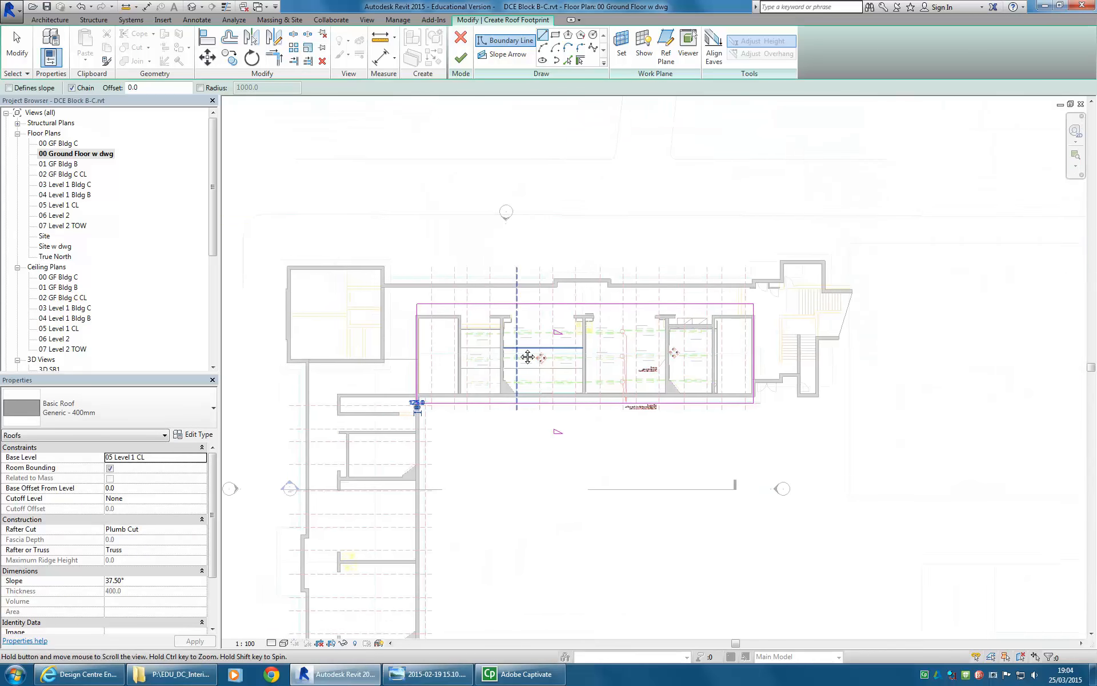
scroll(529, 355, up, 1)
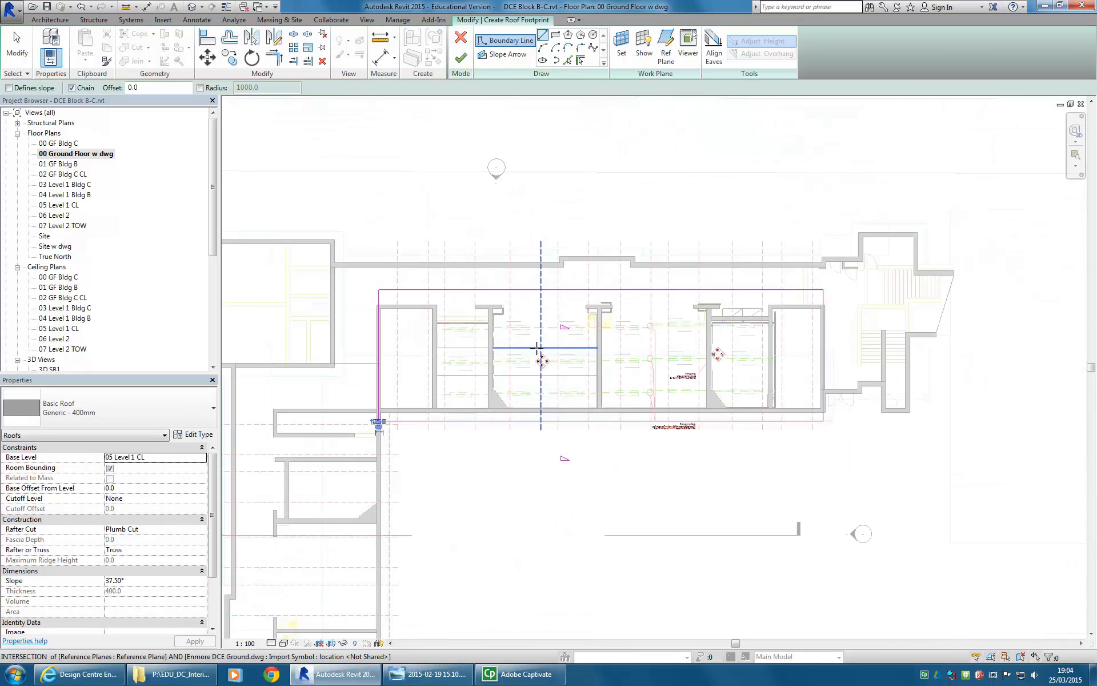
click(461, 58)
click(560, 206)
Step: Place a vertical building section through the middle of the horizontal wing, extending past both sides, and open its view
scroll(560, 206, down, 3)
middle_drag(530, 124, 530, 161)
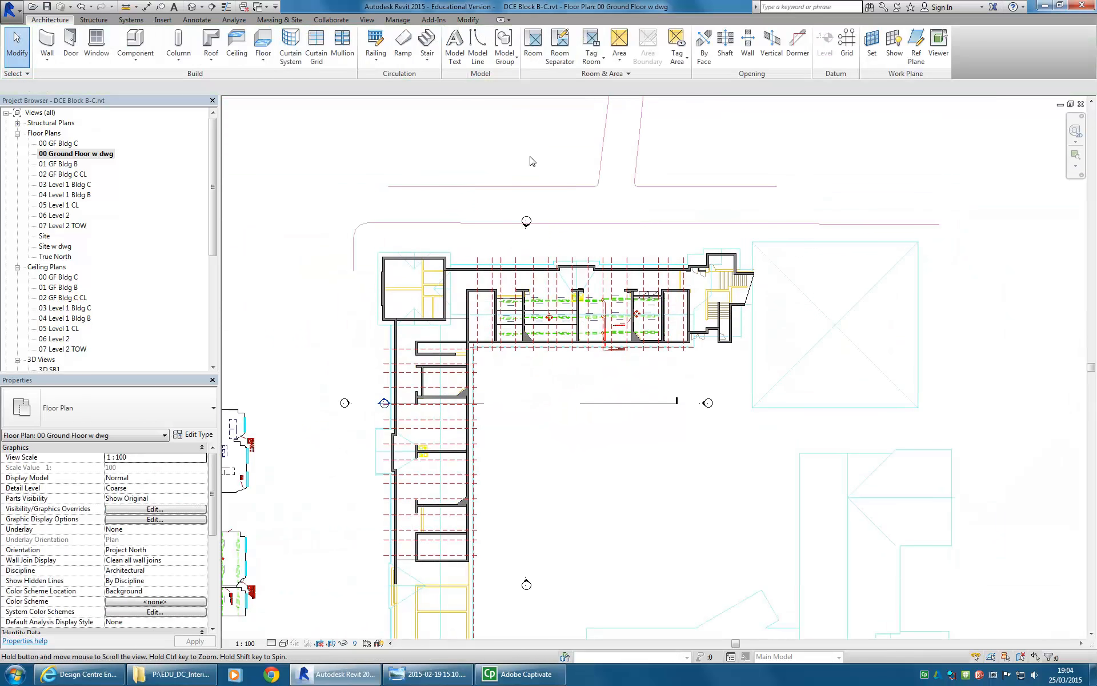
click(212, 7)
click(557, 392)
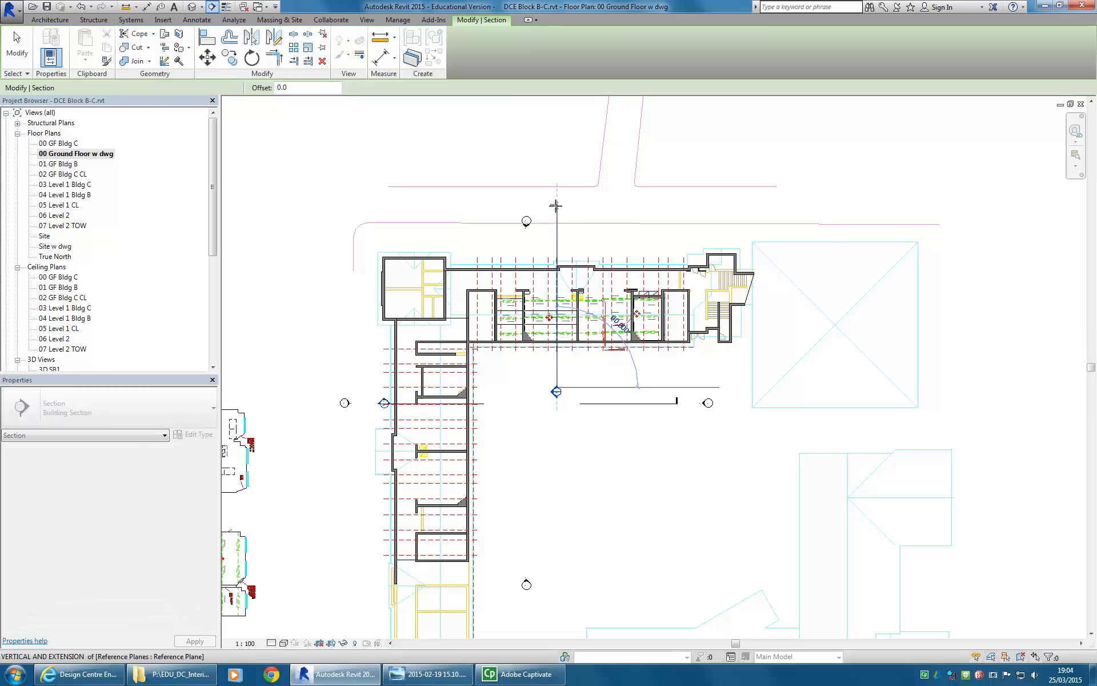
click(556, 206)
key(Escape)
key(Escape)
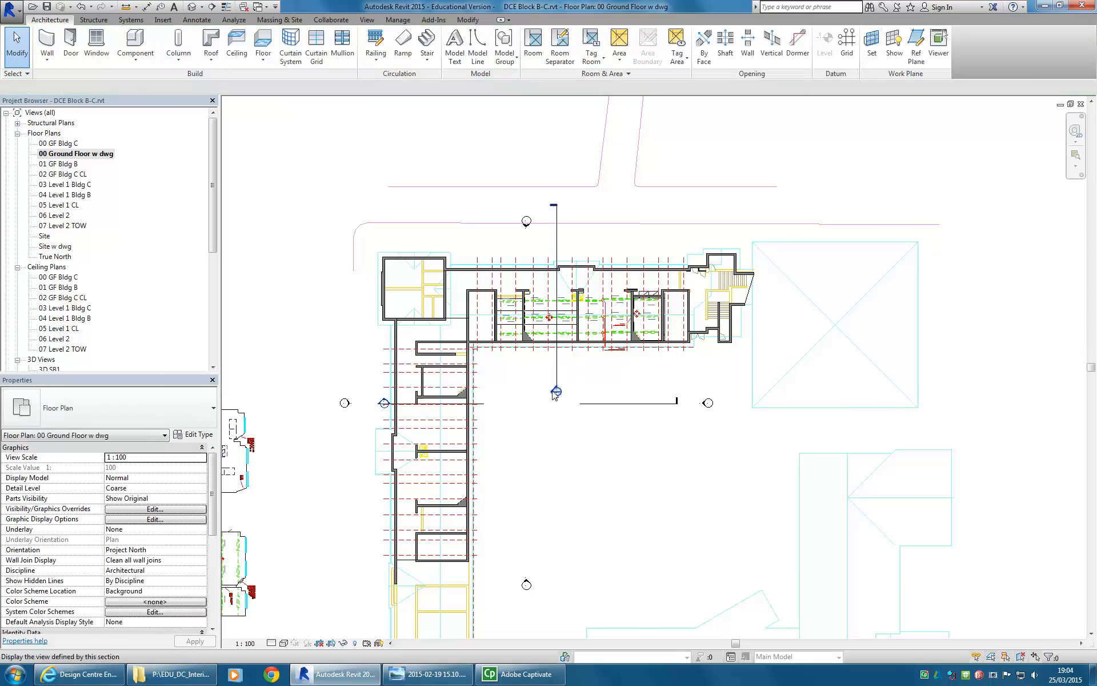
double_click(555, 392)
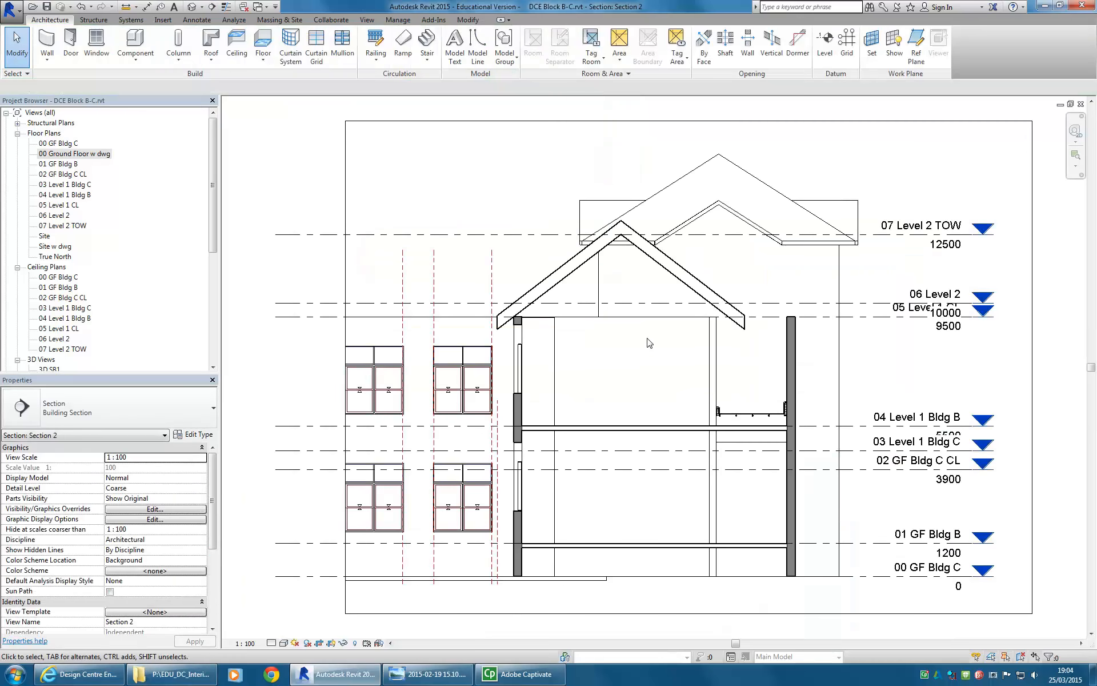
Step: Examine the new roof in the section, comparing its eaves with the walls and the 05 Level 1 CL line
scroll(667, 333, up, 1)
scroll(671, 343, up, 3)
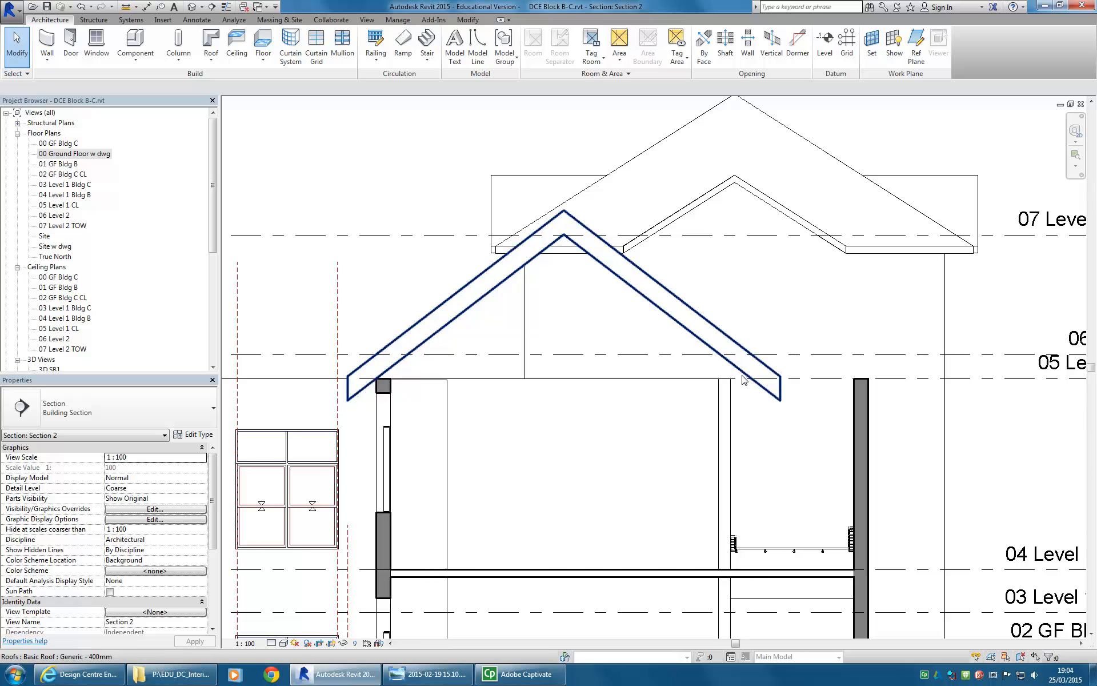
click(781, 389)
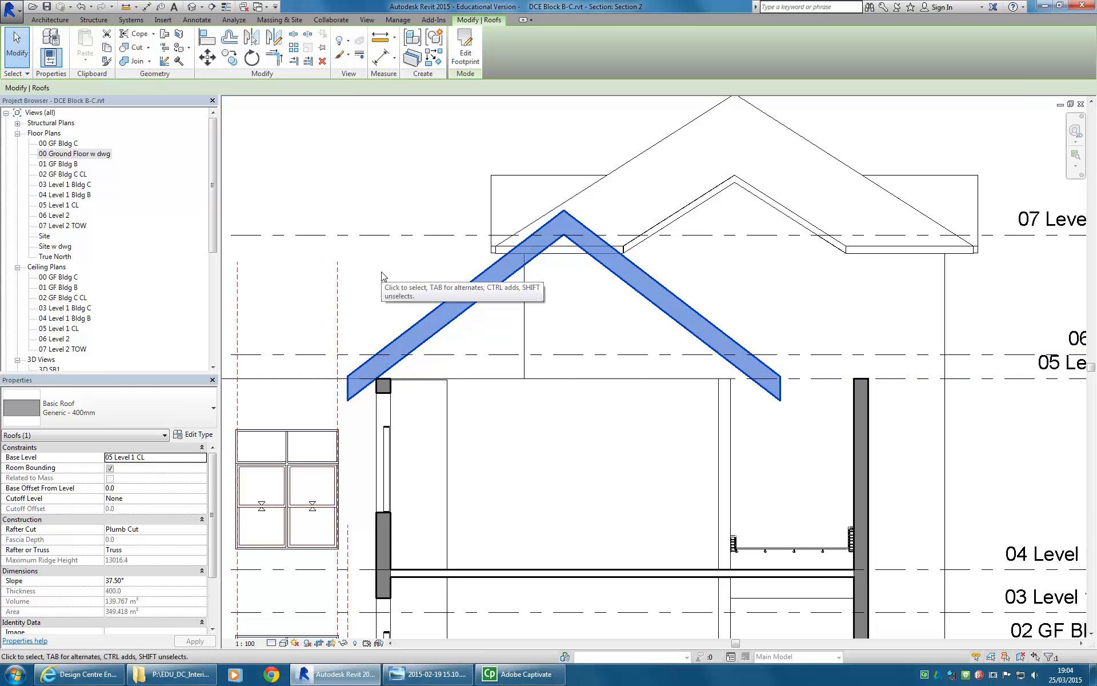
scroll(711, 350, up, 5)
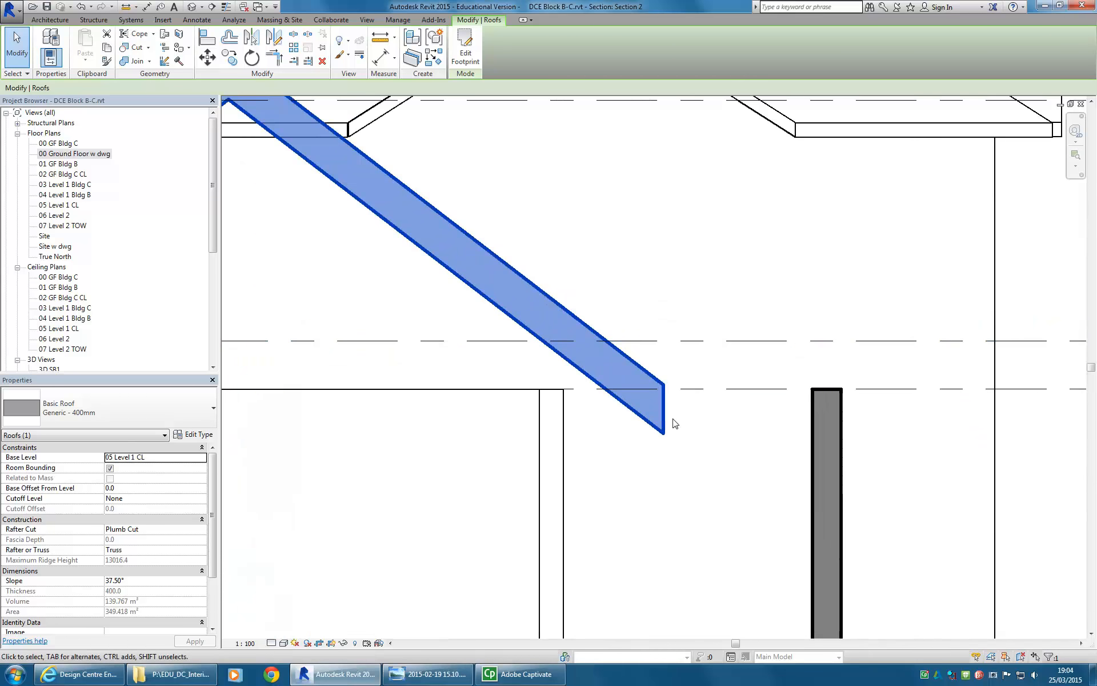
scroll(664, 421, down, 6)
scroll(728, 411, up, 5)
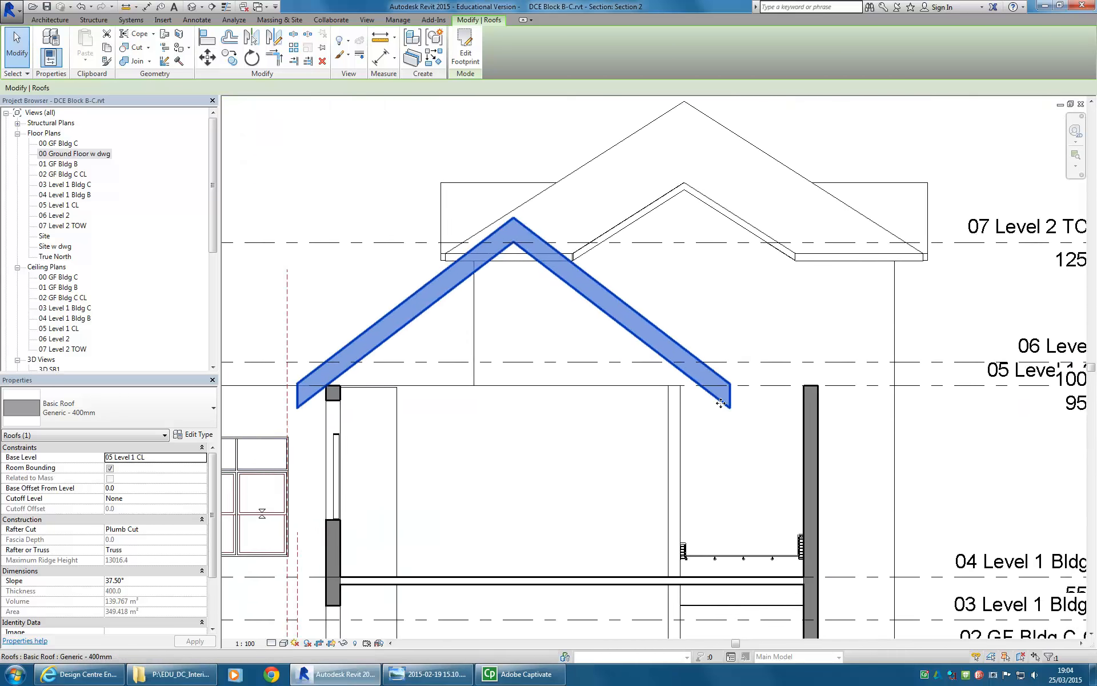
scroll(606, 274, down, 3)
middle_drag(617, 309, 666, 370)
click(689, 348)
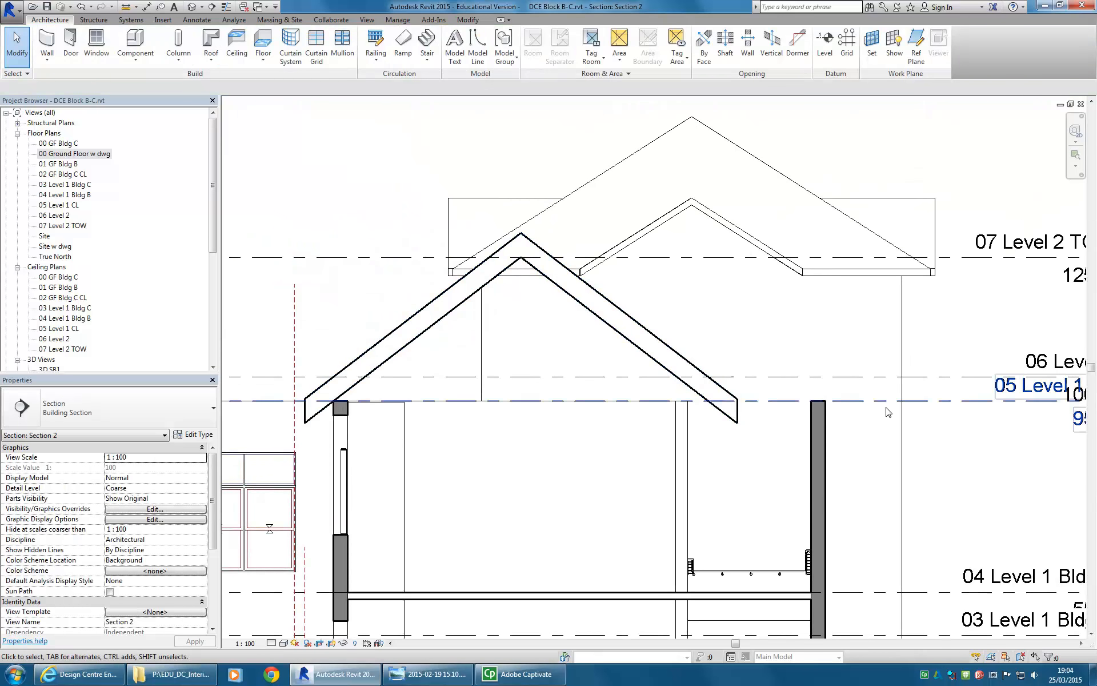
Step: Change the gable roof's type to Basic Roof Generic - 125mm
click(640, 324)
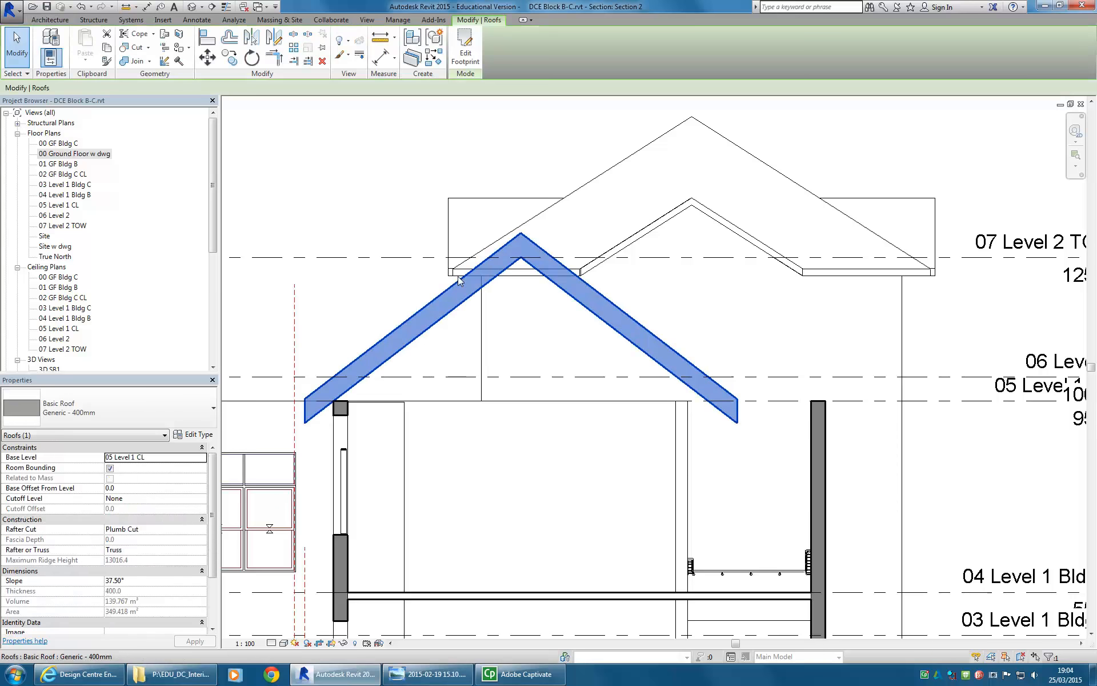
click(171, 403)
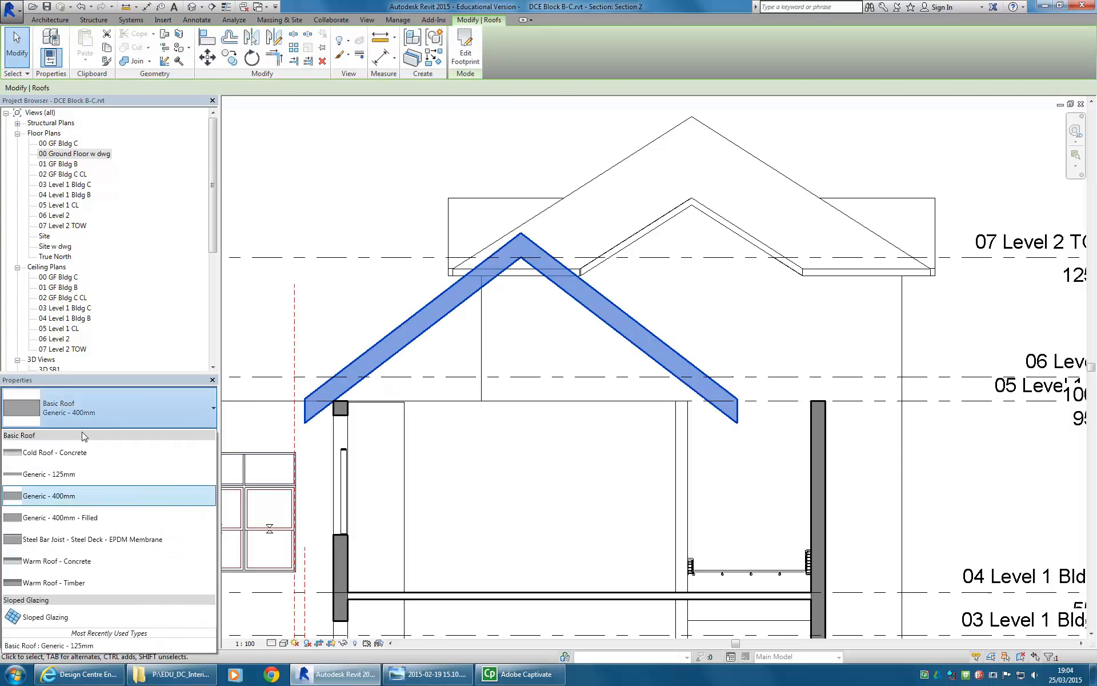
click(73, 473)
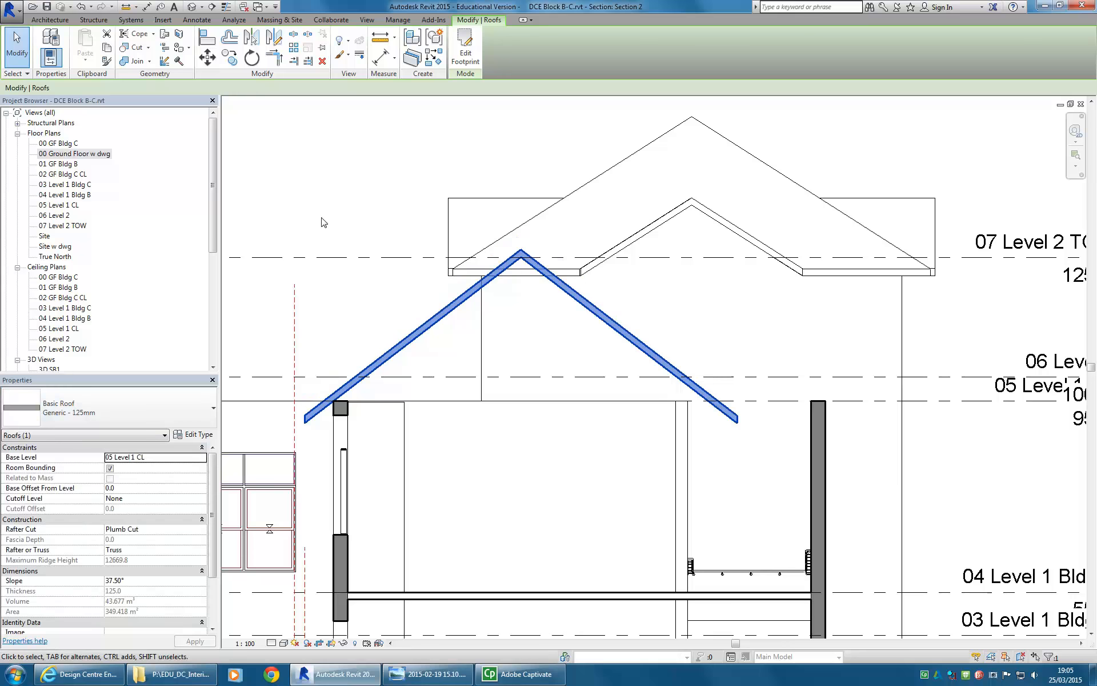
key(Escape)
Step: Inspect the thinner roof's eaves and slopes in the section view
click(711, 410)
click(432, 222)
scroll(435, 330, up, 1)
click(426, 325)
scroll(535, 351, down, 1)
scroll(537, 356, down, 1)
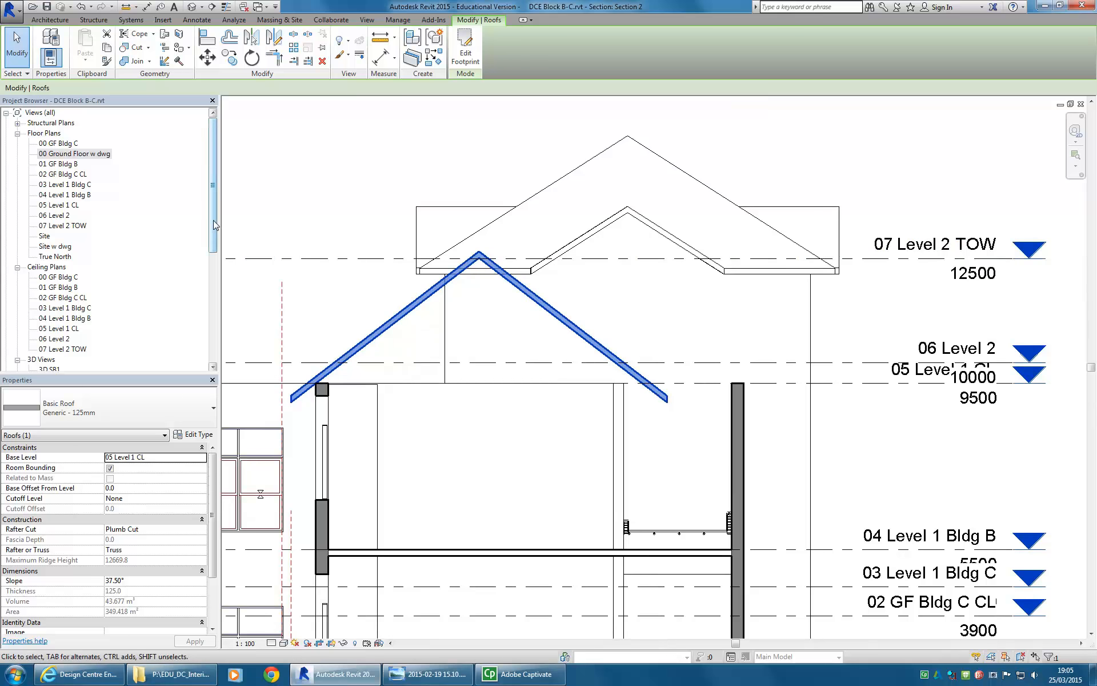
key(Escape)
Step: In the 00 Ground Floor w dwg plan, create a reference plane from the linked drawing's horizontal ridge line, with zero offset
scroll(211, 229, down, 3)
scroll(201, 255, up, 3)
double_click(76, 153)
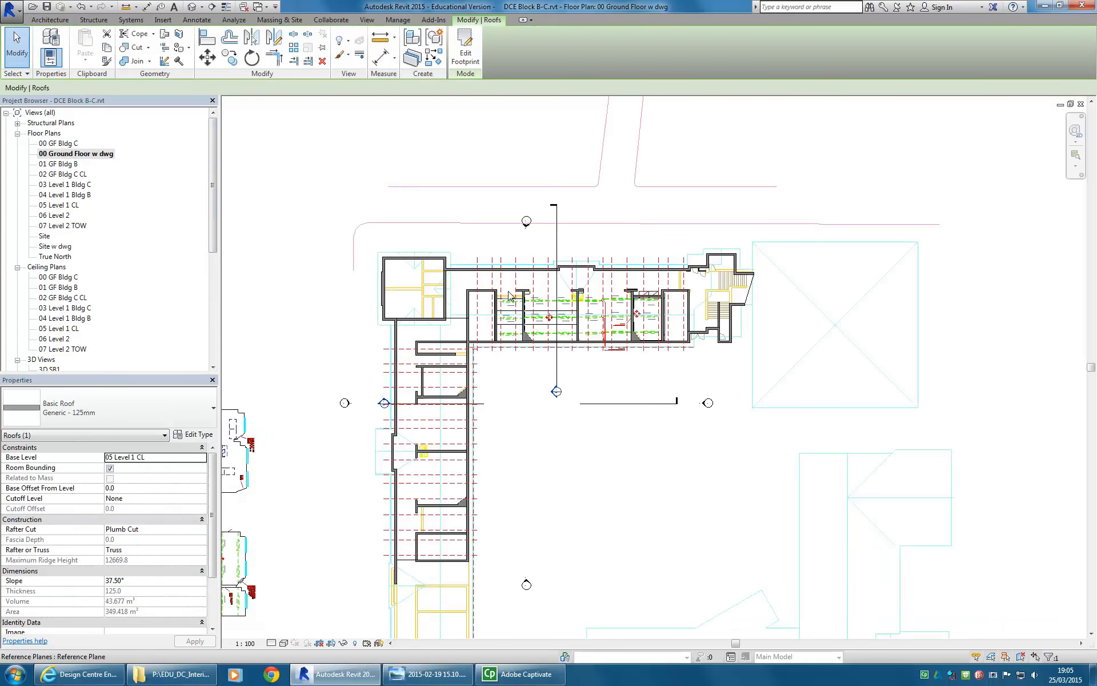
scroll(525, 306, up, 8)
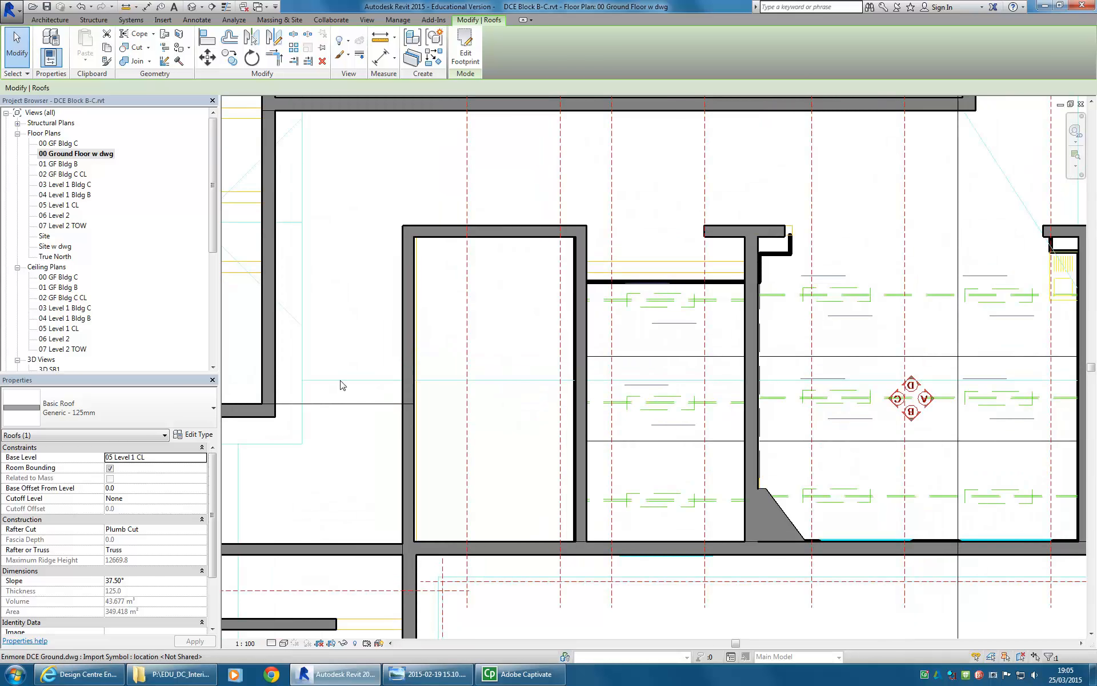
click(51, 22)
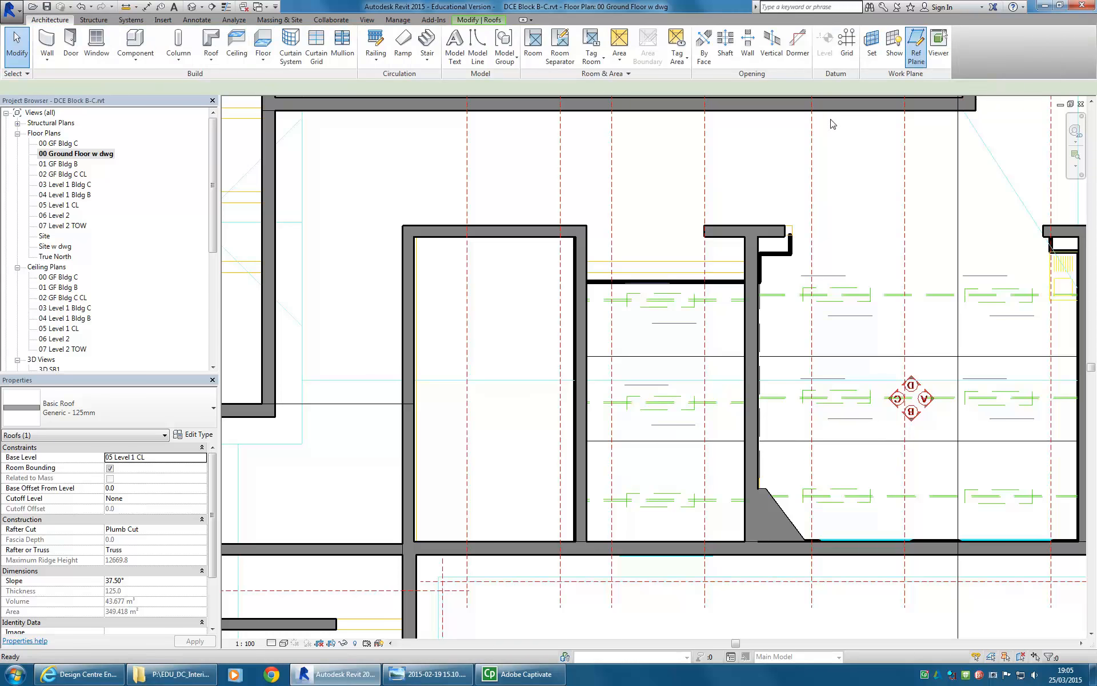
click(917, 45)
click(469, 36)
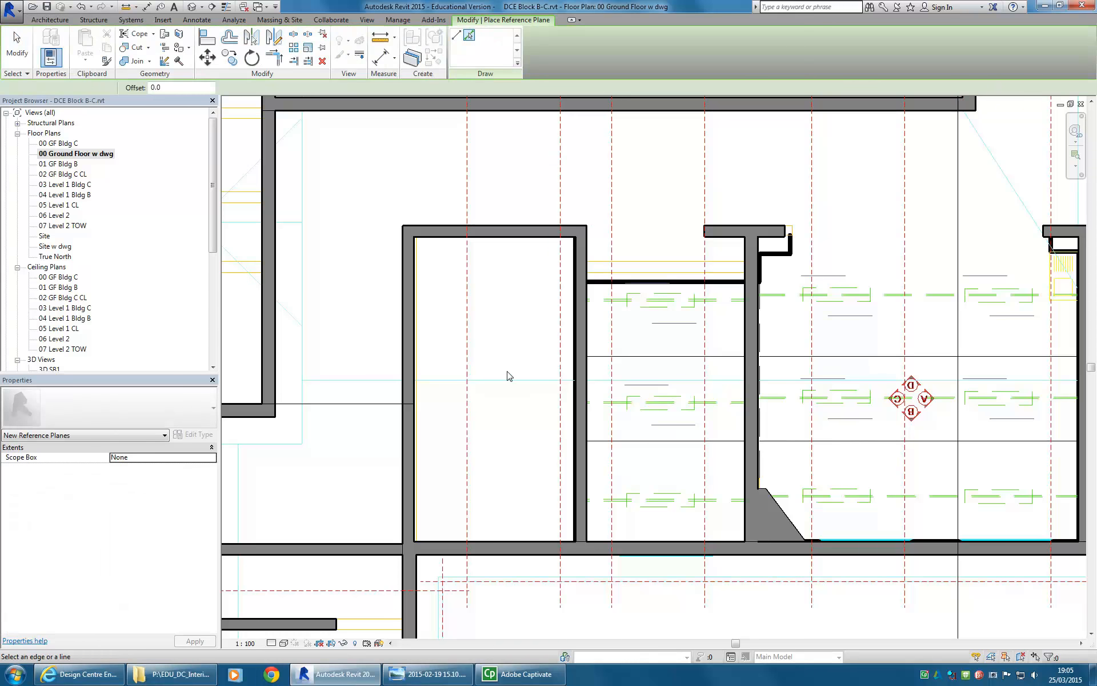
click(511, 381)
Step: Extend the ridge reference plane so its ends reach beyond both end walls of the horizontal wing
scroll(290, 401, down, 2)
middle_drag(290, 400, 426, 360)
drag(425, 361, 382, 346)
scroll(574, 340, down, 2)
middle_drag(926, 329, 695, 345)
scroll(909, 359, up, 2)
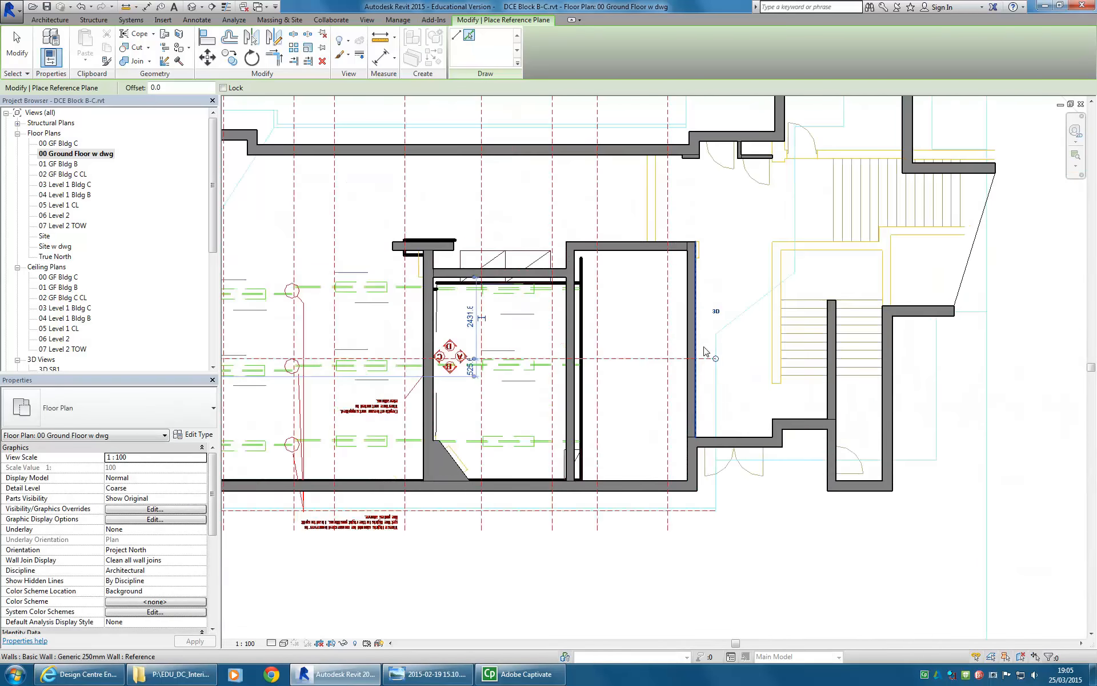
Step: Open the Site floor plan and bring the whole horizontal wing's roof into view
mouse_move(212, 173)
mouse_down()
mouse_move(208, 231)
mouse_move(208, 181)
mouse_up()
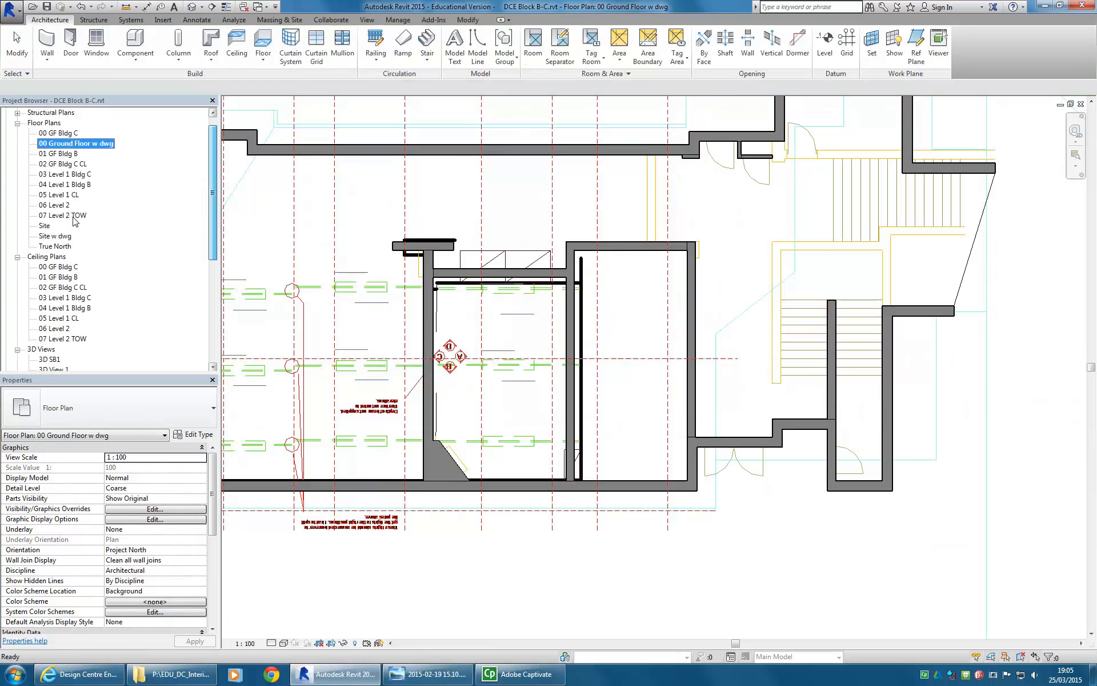
double_click(46, 226)
scroll(629, 338, down, 5)
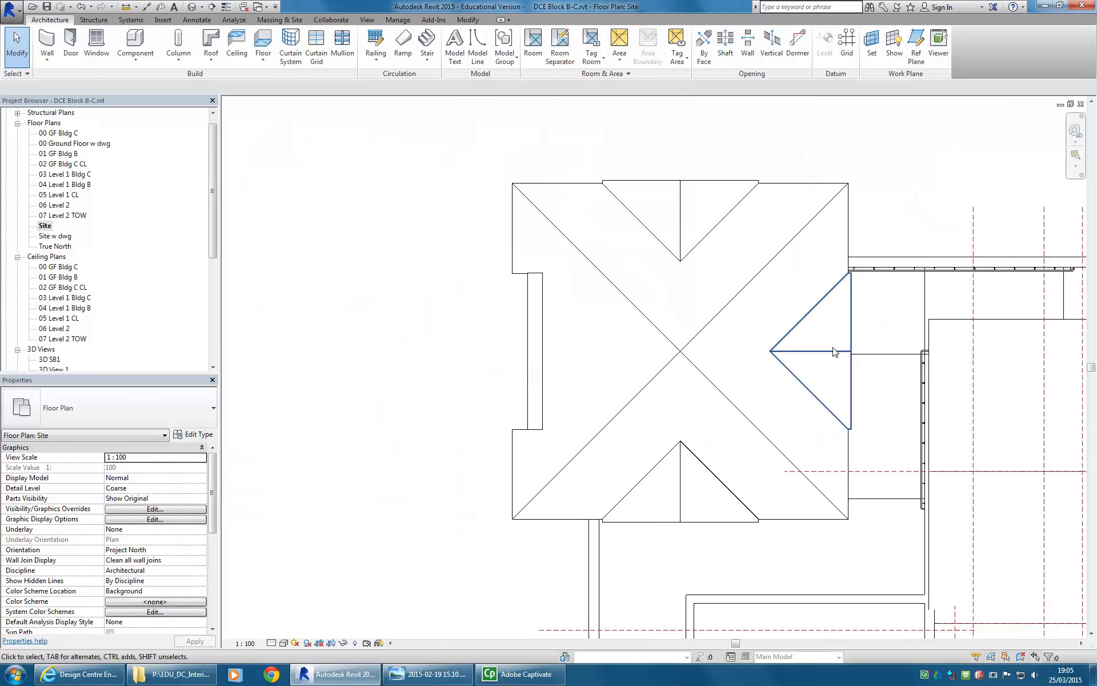
scroll(848, 359, down, 2)
middle_drag(849, 359, 509, 352)
scroll(697, 369, down, 3)
middle_drag(697, 369, 588, 335)
scroll(789, 398, down, 1)
middle_drag(788, 398, 685, 382)
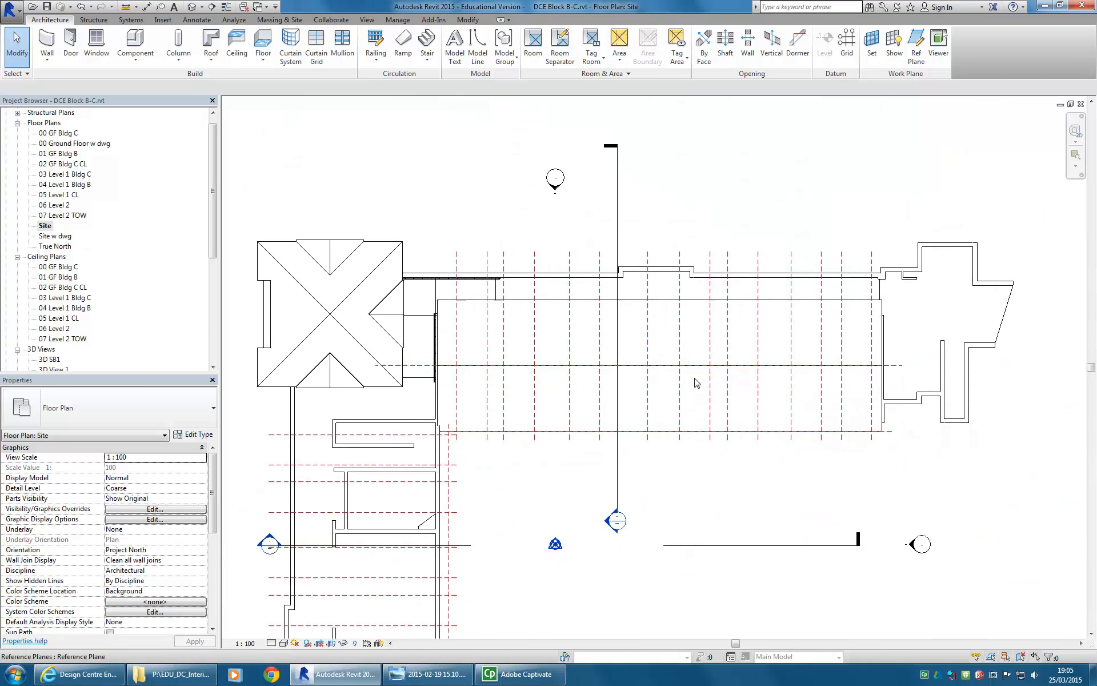
Step: Select the horizontal reference plane and the wing's roof in turn to compare the plane with the ridge position
click(900, 366)
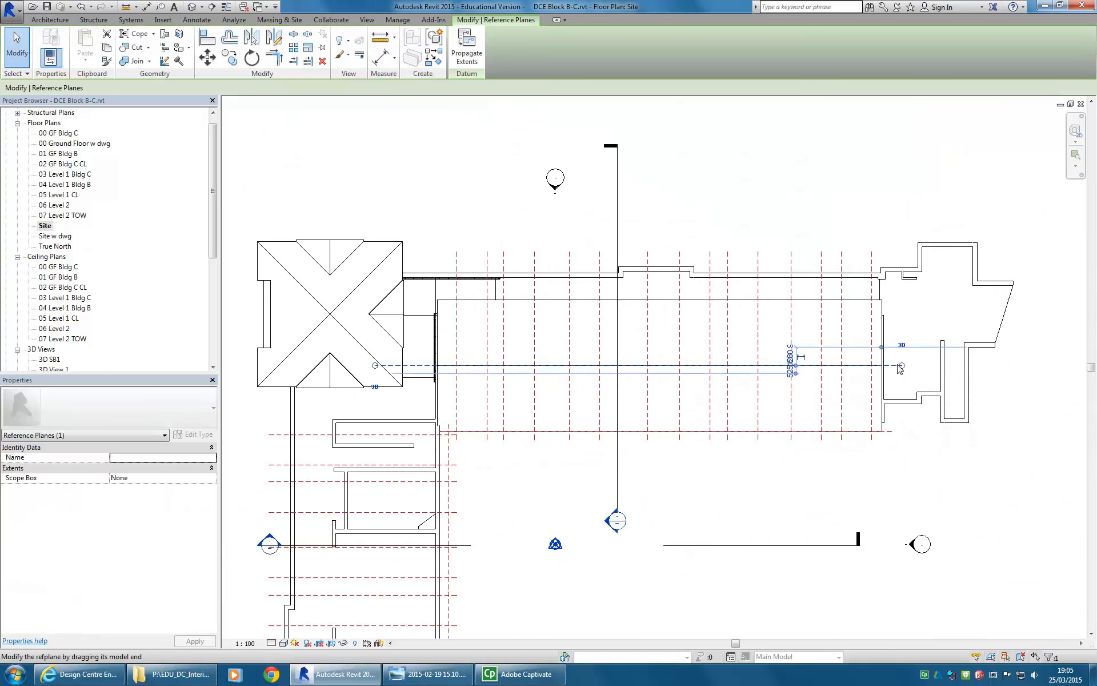
click(803, 299)
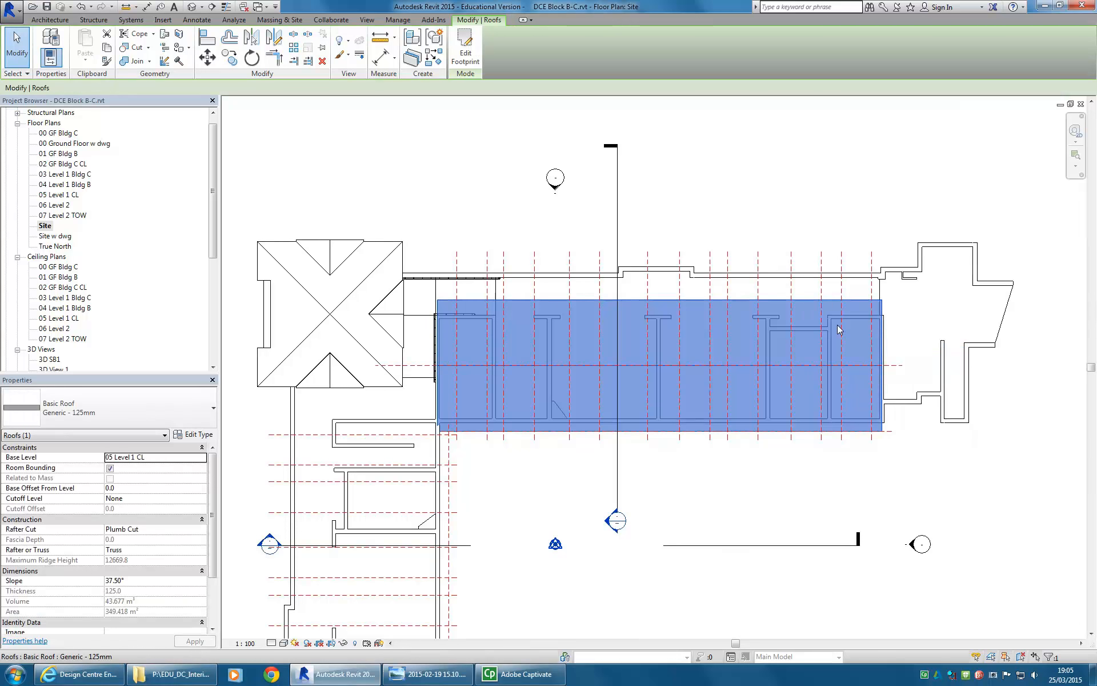
click(907, 340)
scroll(908, 334, up, 3)
click(821, 275)
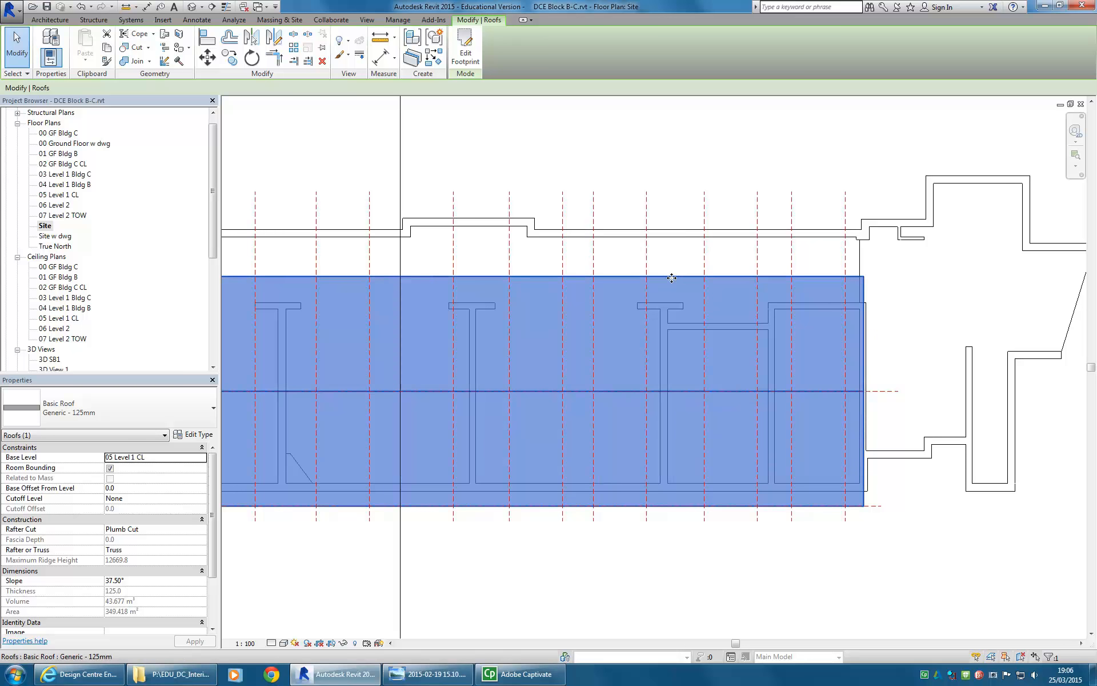
Step: Start a new roof by footprint on base level 05 Level 1 CL for the horizontal wing
click(622, 160)
scroll(600, 161, down, 2)
middle_drag(600, 161, 706, 233)
scroll(703, 233, up, 2)
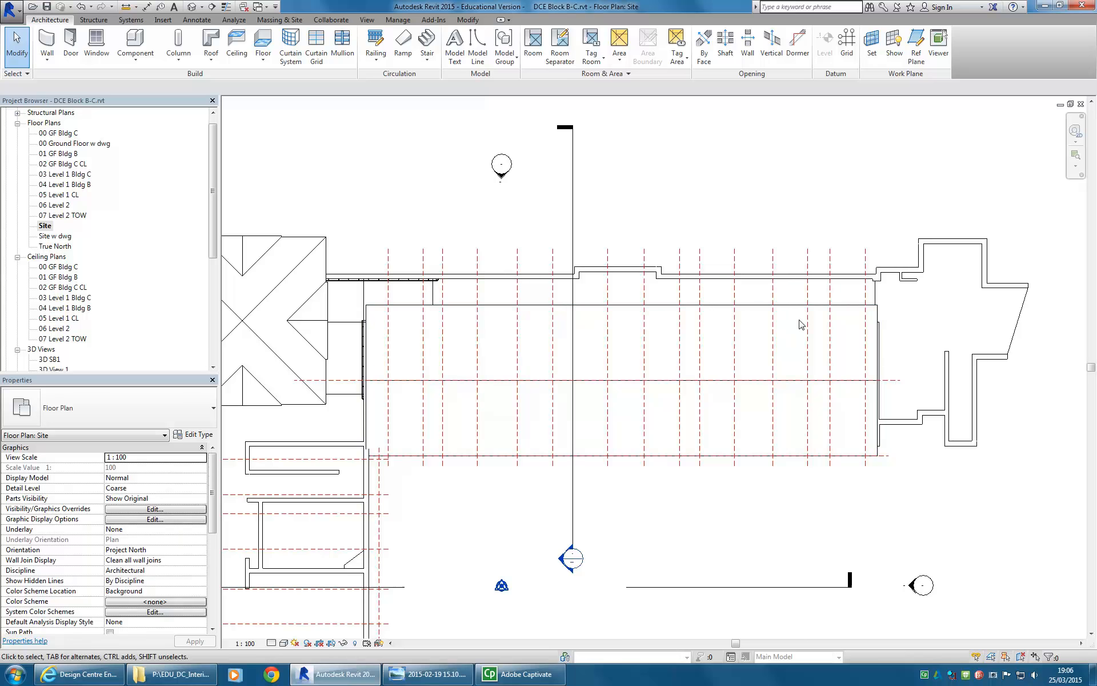
click(207, 40)
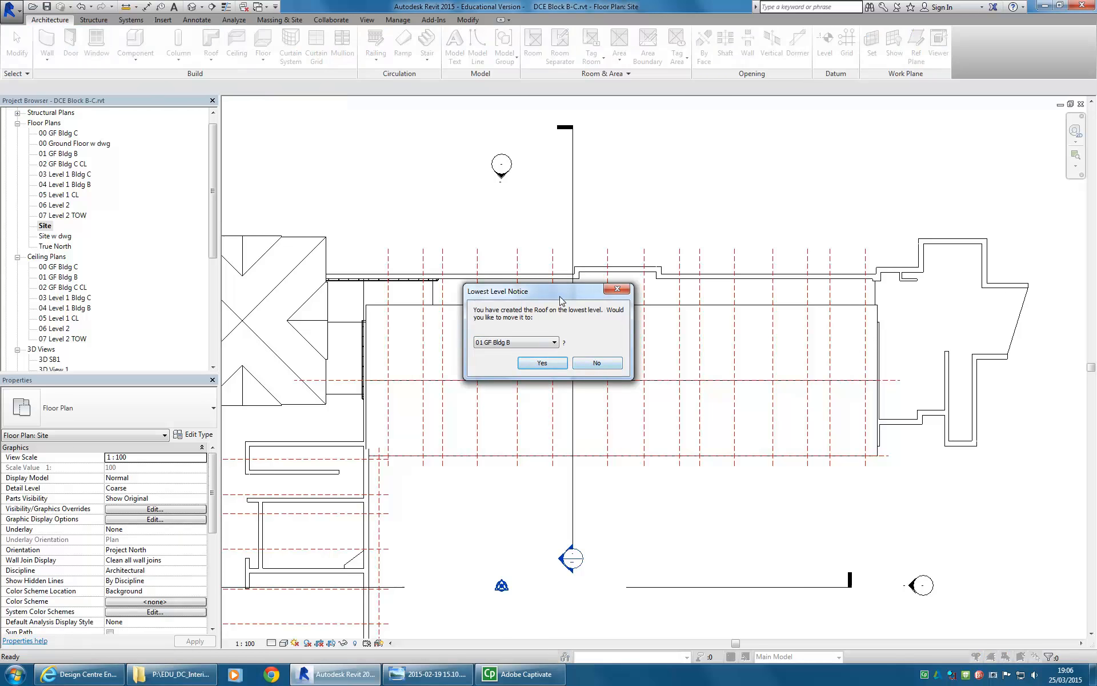
drag(561, 299, 507, 229)
click(479, 274)
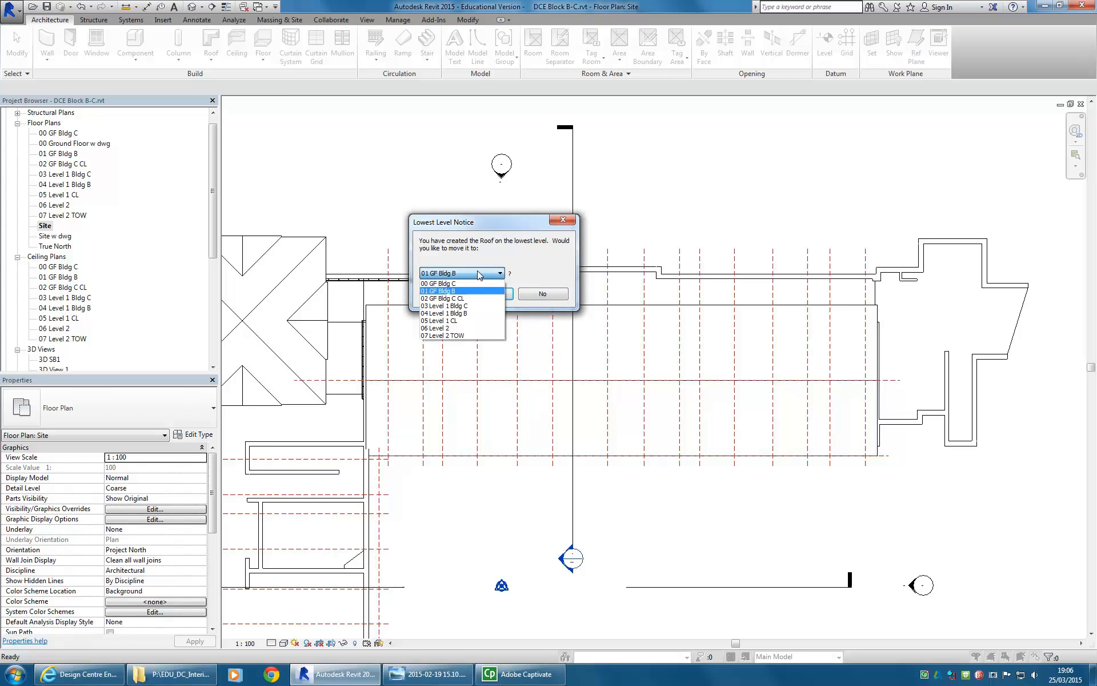
click(456, 321)
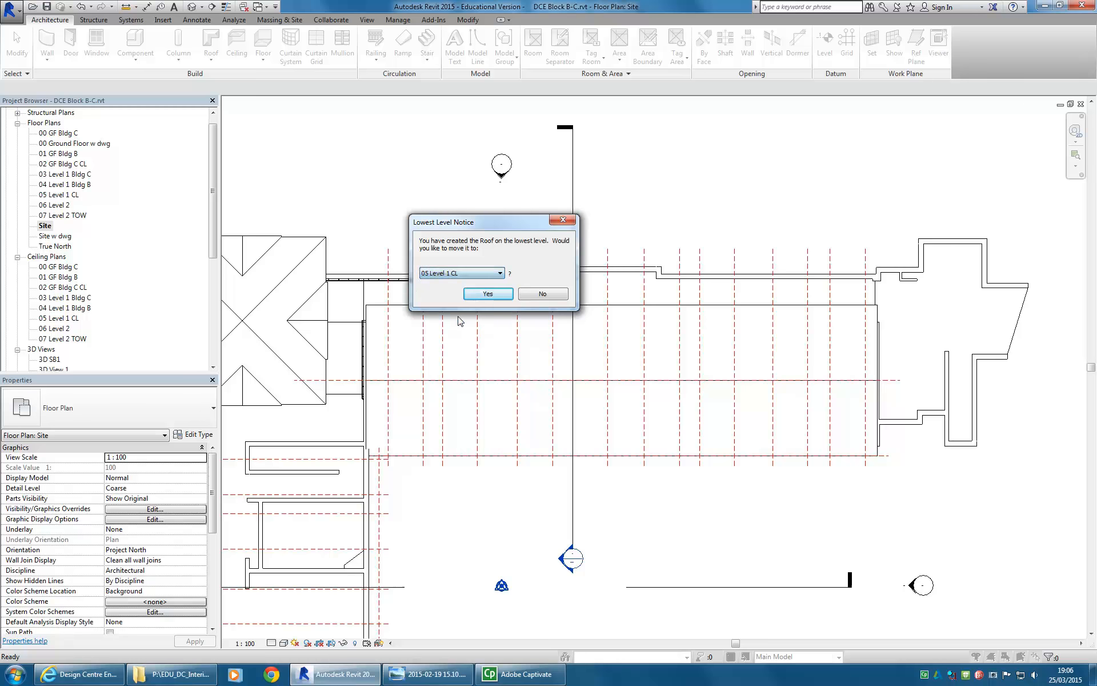
click(489, 294)
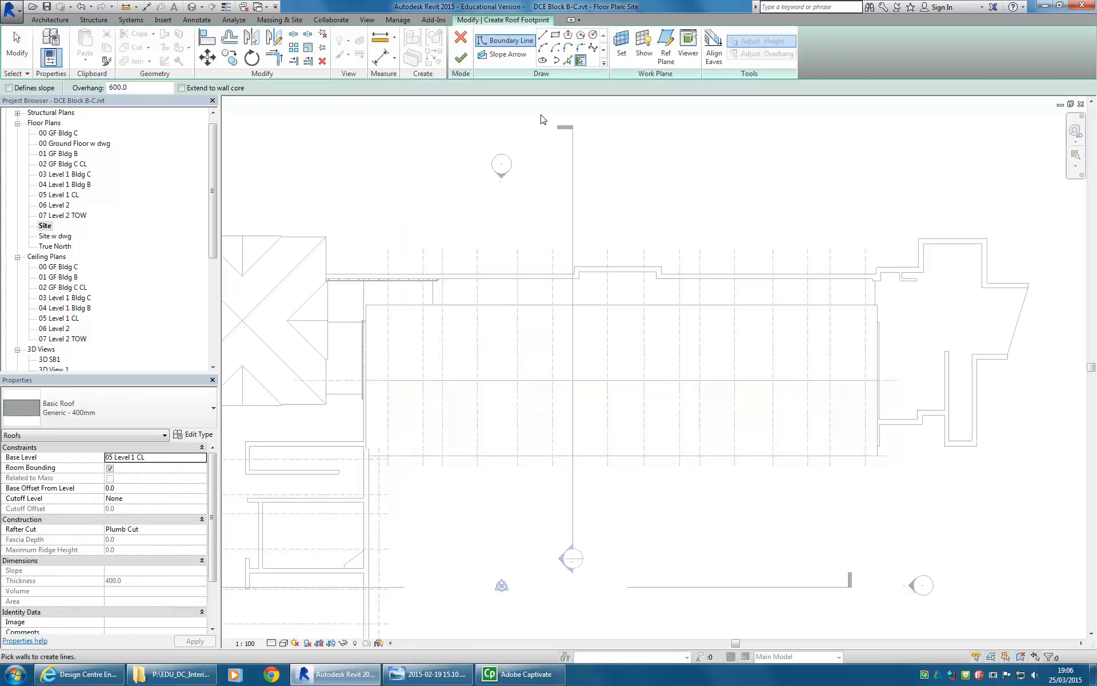
Step: Add a slope-defining boundary line with a 600 overhang along the wing's upper outer wall, beyond the projection, and set its slope to 32.5°
middle_drag(646, 198, 635, 201)
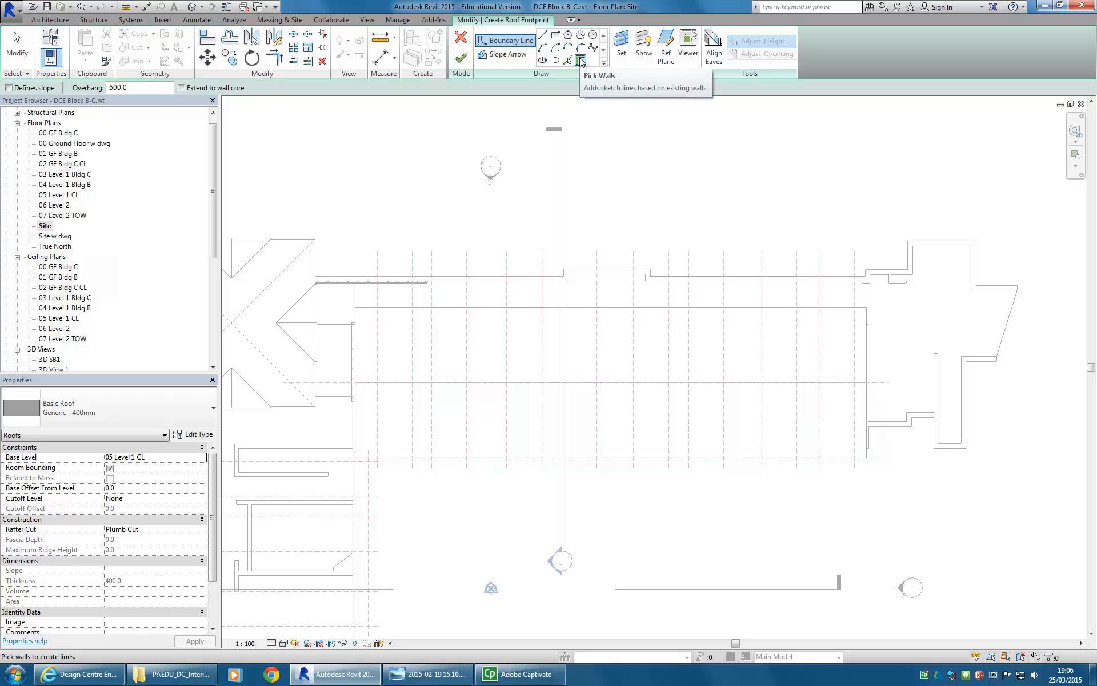
click(8, 88)
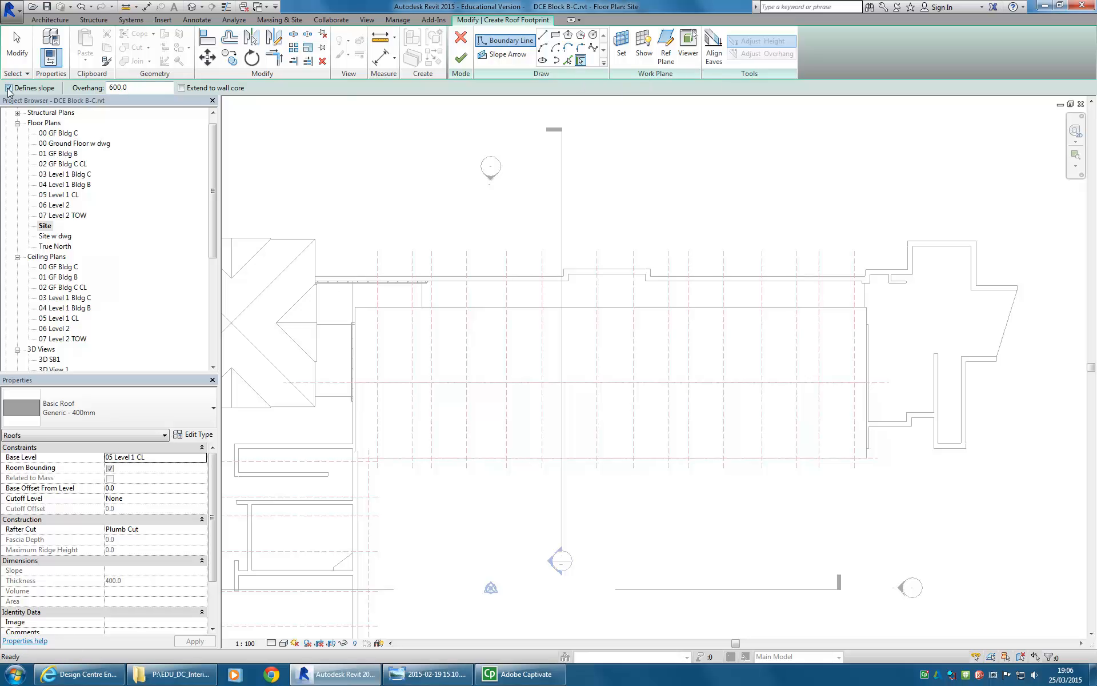
scroll(606, 247, up, 3)
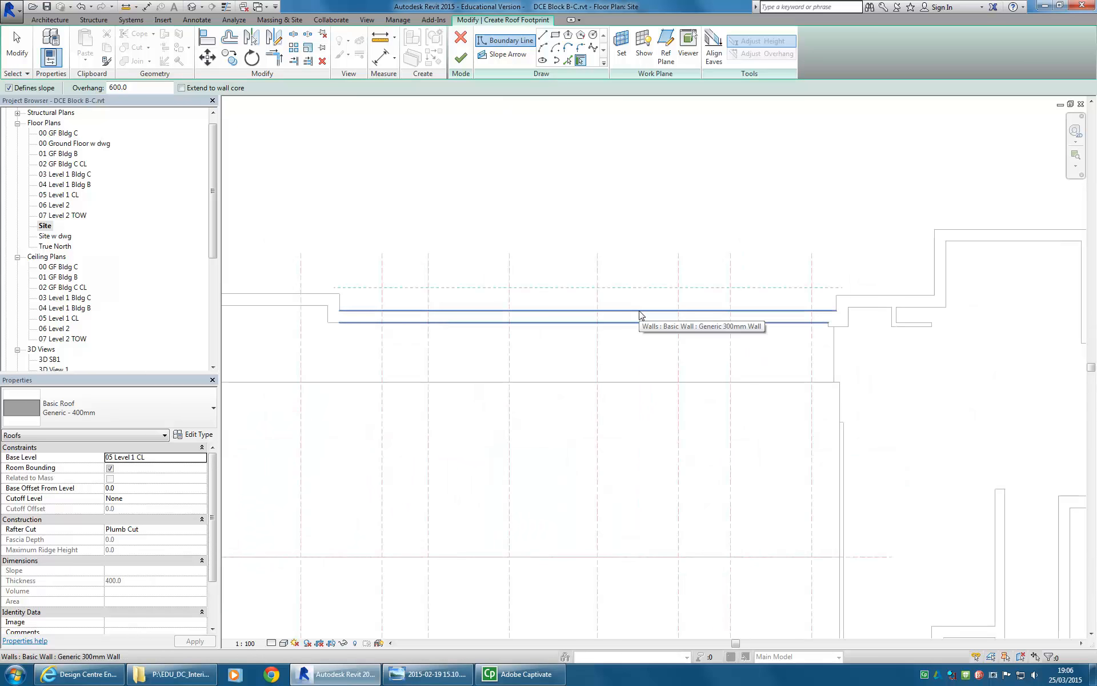
click(640, 315)
click(640, 247)
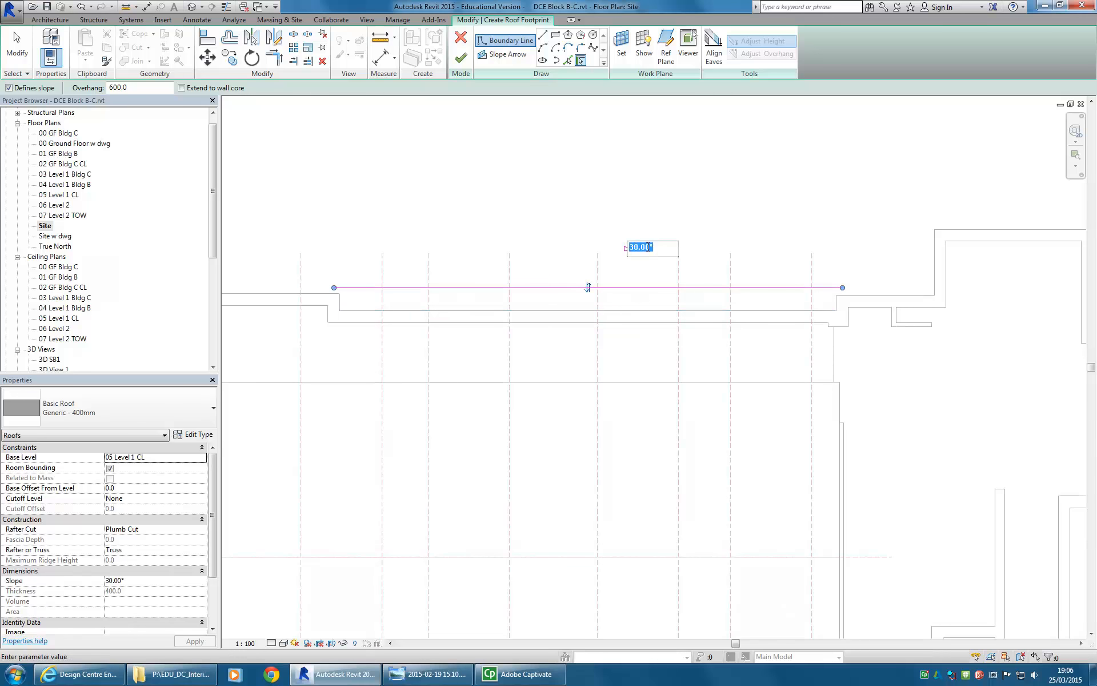
text(32.5)
key(Return)
scroll(456, 211, down, 5)
scroll(608, 243, up, 2)
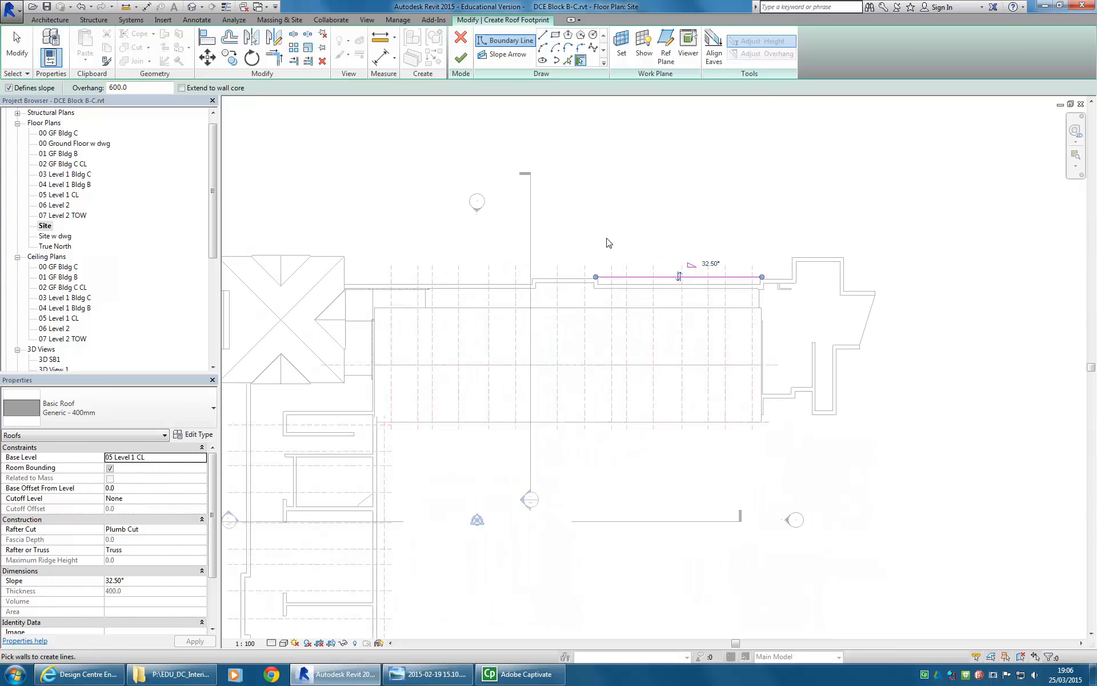
Step: In the 05 Level 1 CL plan, add a non-sloping boundary line with 0 overhang along the taller block's wall facing the wing
scroll(608, 242, up, 1)
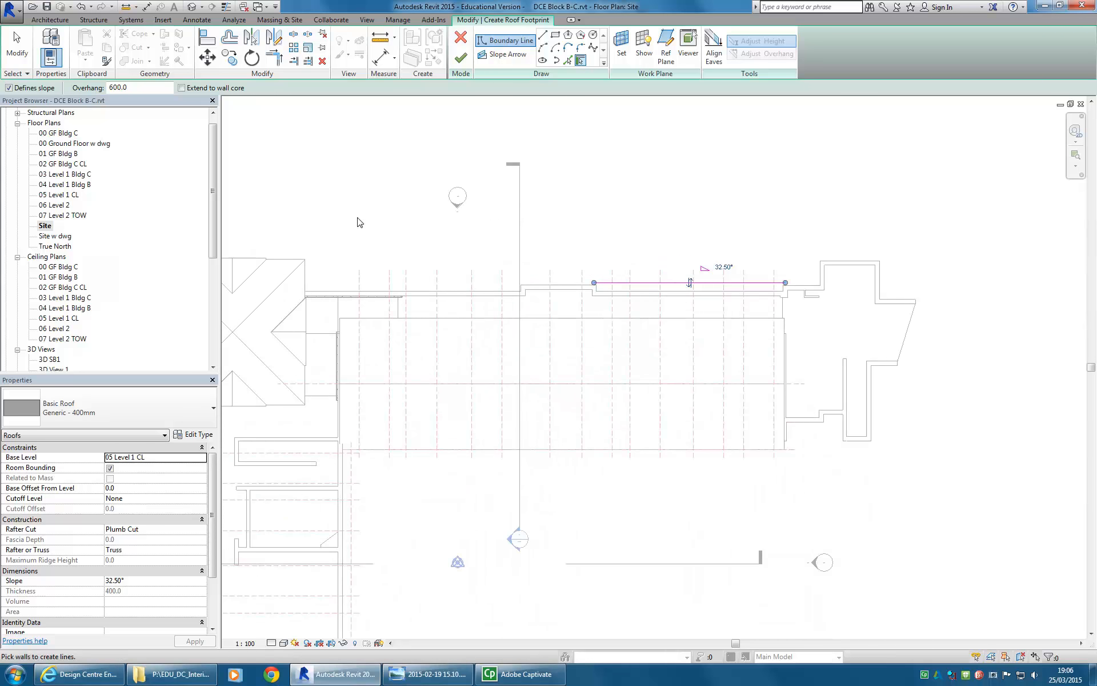
scroll(375, 262, up, 3)
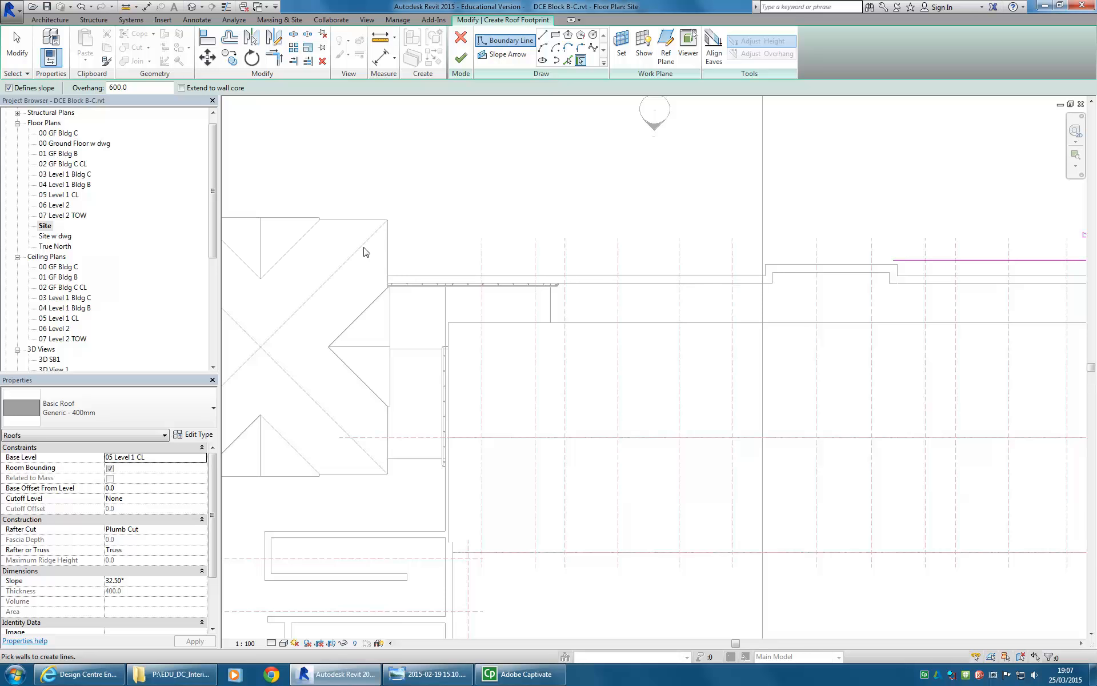
double_click(59, 196)
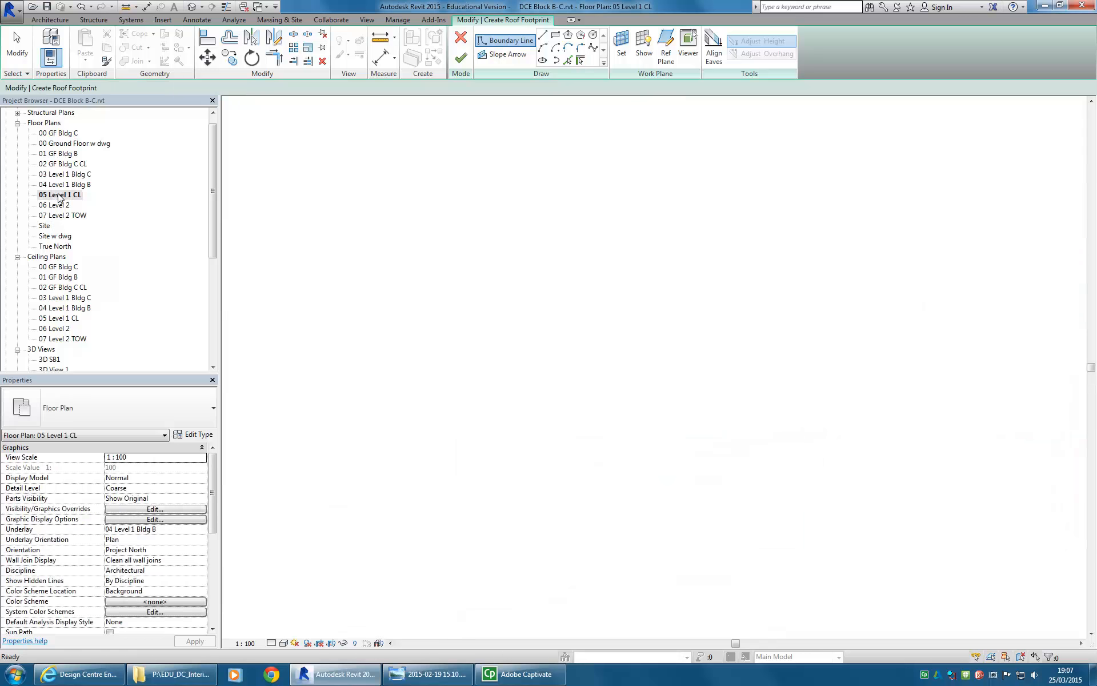
scroll(428, 254, up, 3)
click(580, 60)
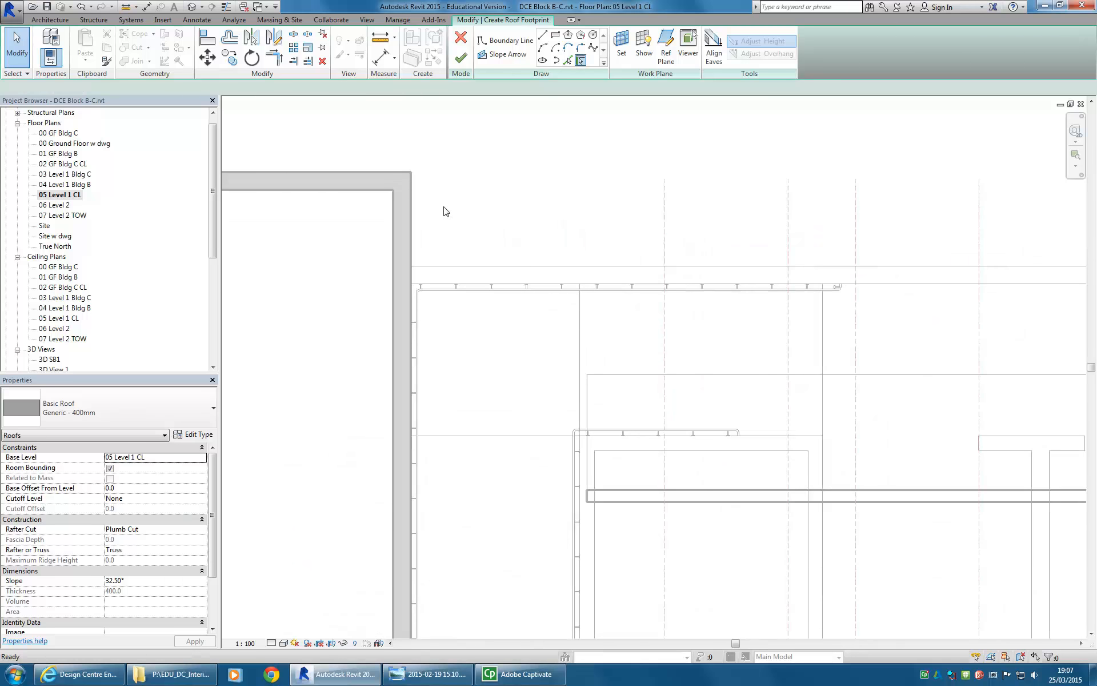
click(413, 234)
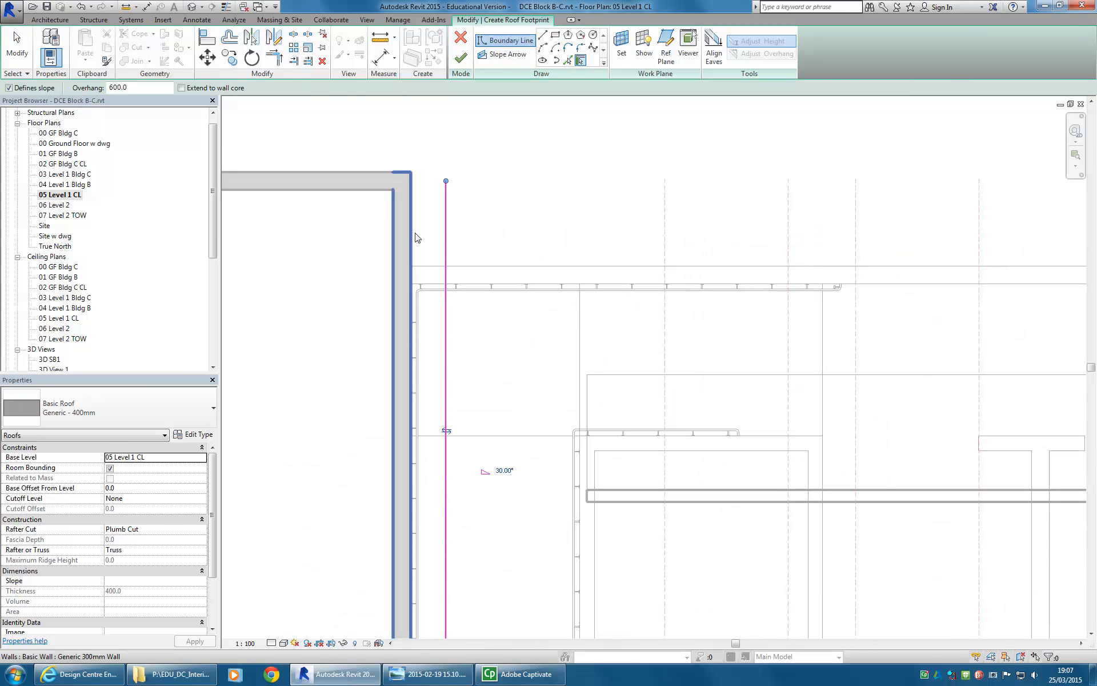
click(79, 5)
click(8, 88)
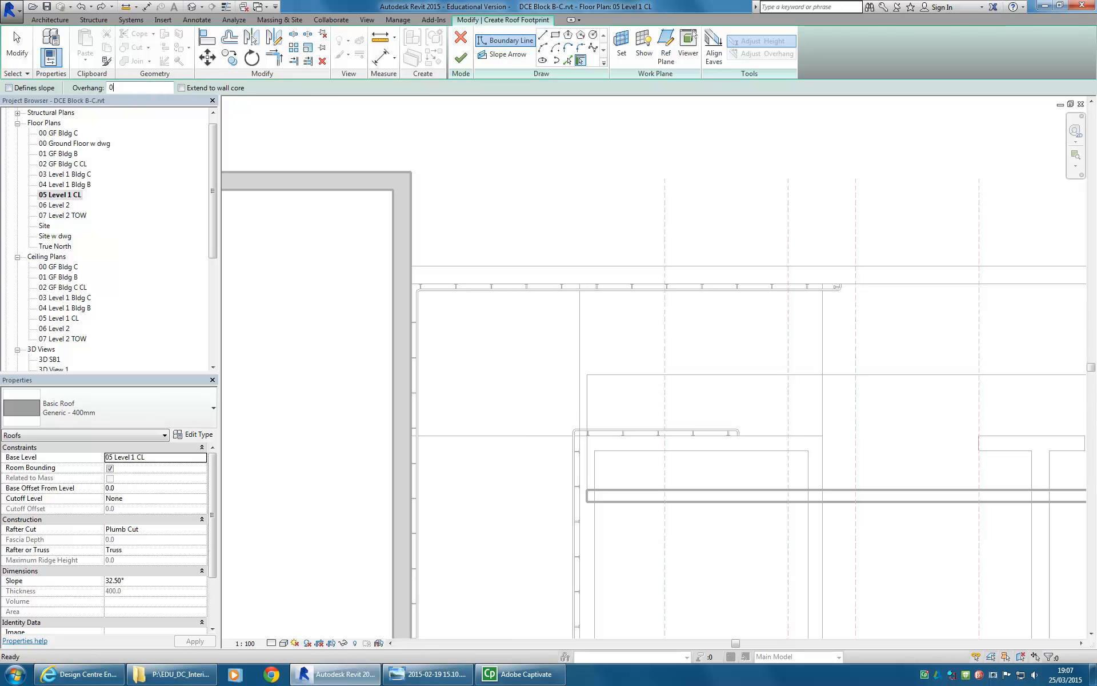
text(0)
click(410, 234)
scroll(449, 266, down, 3)
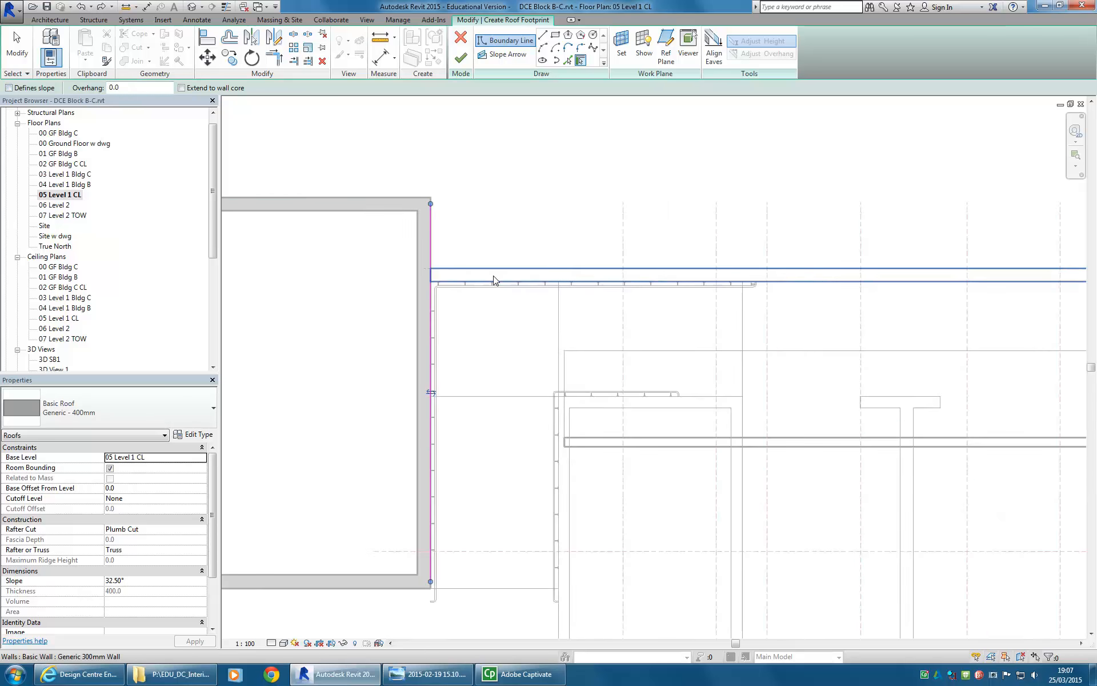
Step: Trim the sloped eaves line and the boundary line on the taller block's wall to a corner
middle_drag(449, 265, 392, 294)
scroll(392, 294, down, 1)
key(t)
key(r)
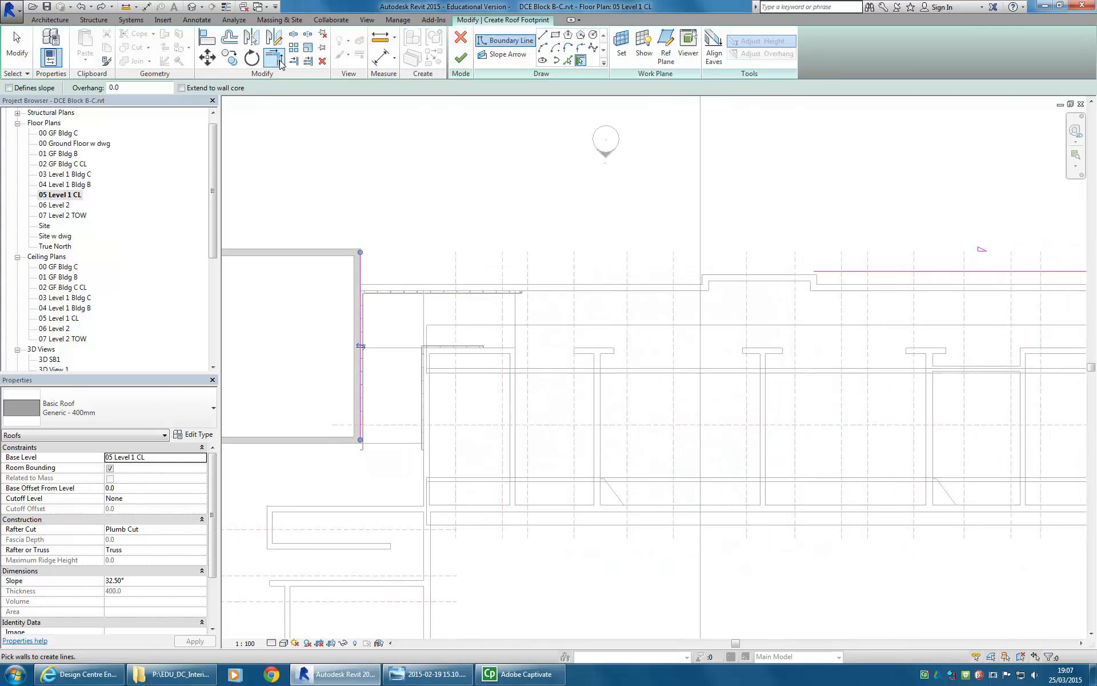
click(840, 277)
click(363, 366)
scroll(435, 330, down, 2)
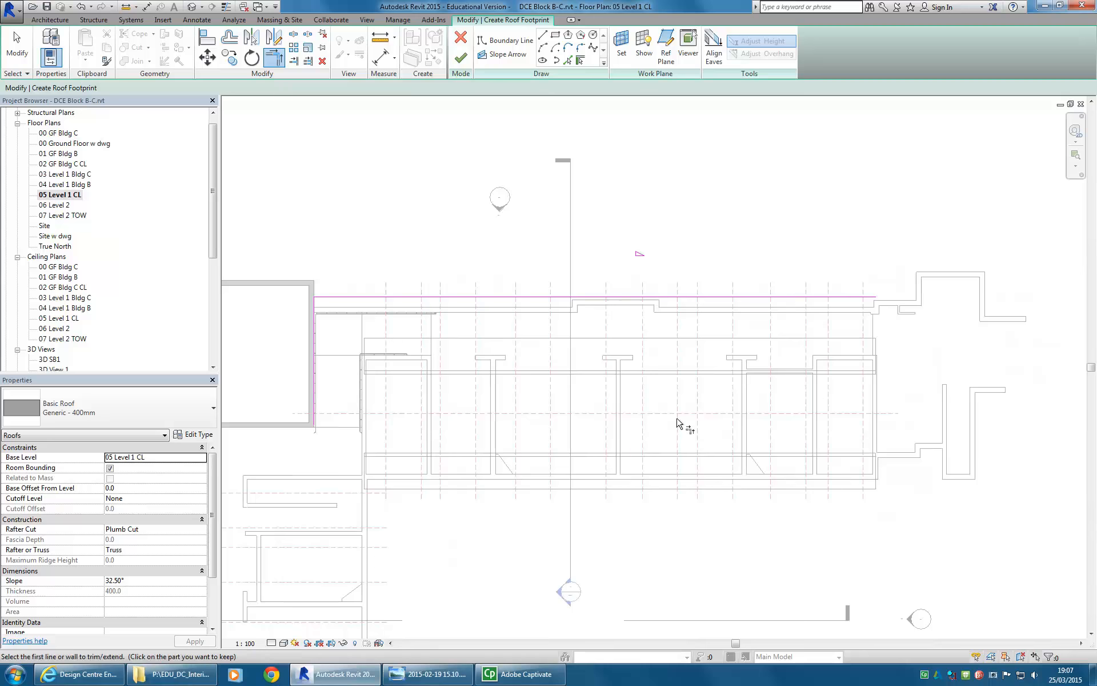
Step: Add a non-sloping boundary line with 0 overhang on the short return wall at the far end of the eaves line
scroll(895, 311, up, 3)
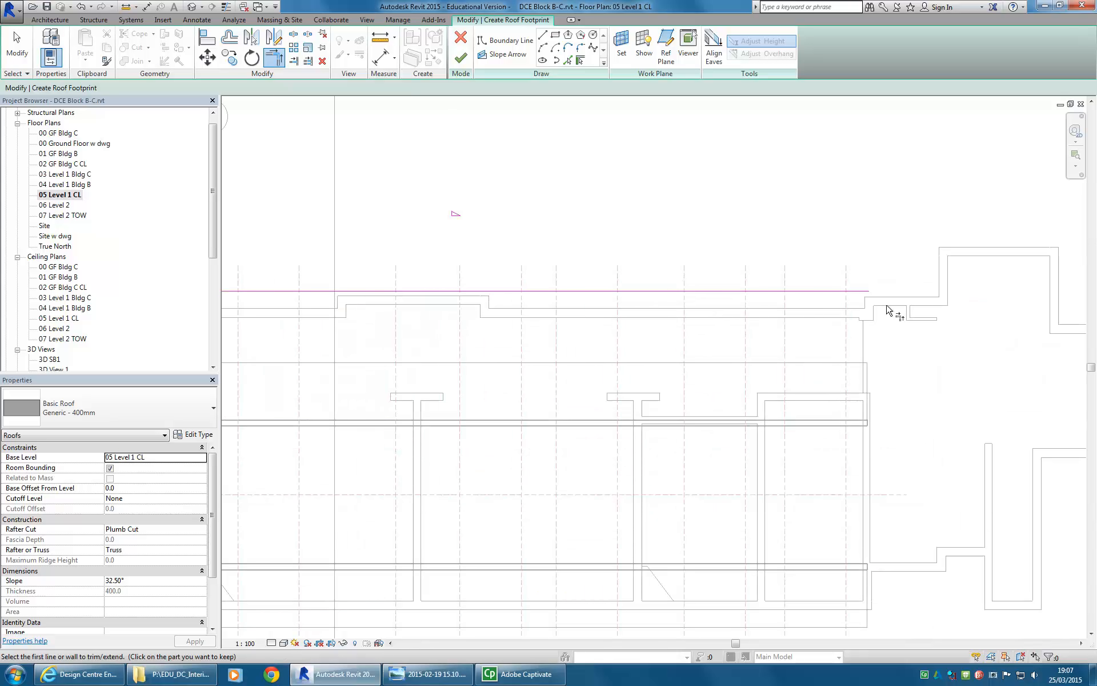
click(595, 67)
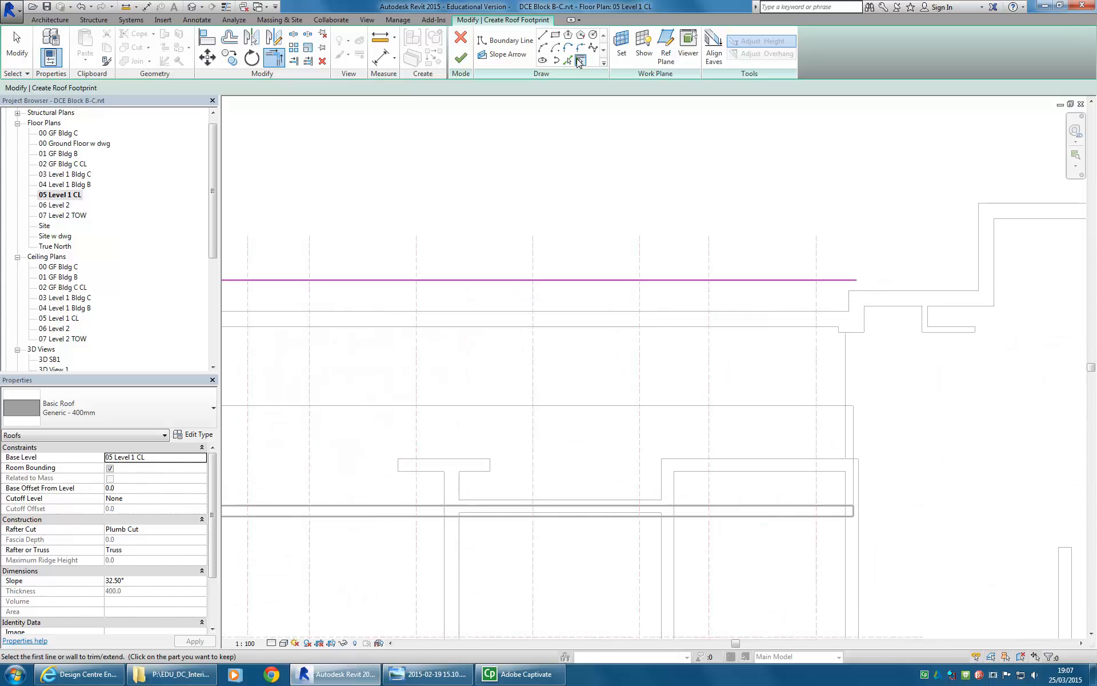
scroll(643, 228, up, 2)
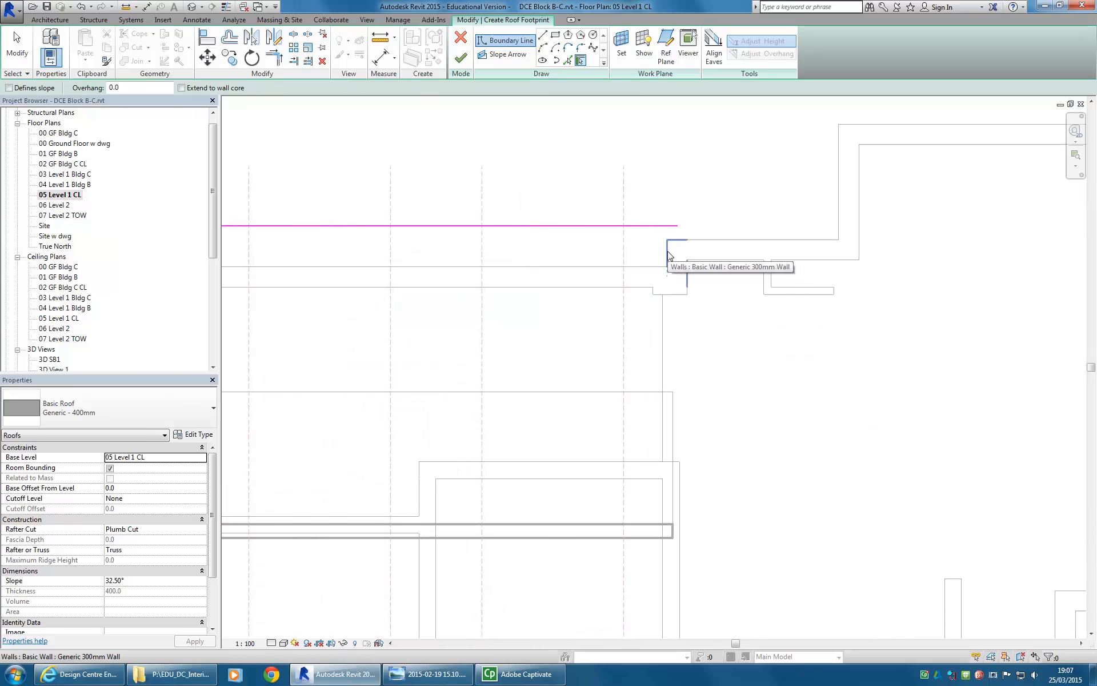
scroll(675, 246, down, 3)
mouse_move(684, 275)
middle_down()
mouse_move(677, 233)
mouse_move(698, 216)
mouse_move(676, 262)
mouse_move(671, 255)
middle_up()
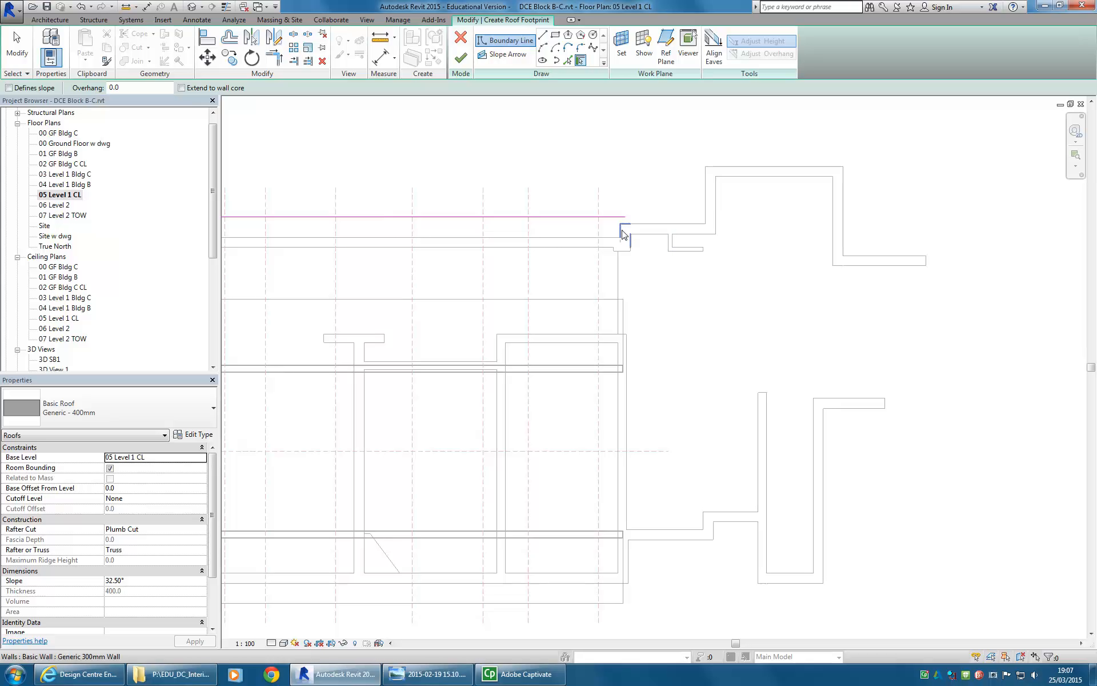
Step: Trim the eaves line and the short return-wall boundary line to a corner
key(t)
key(r)
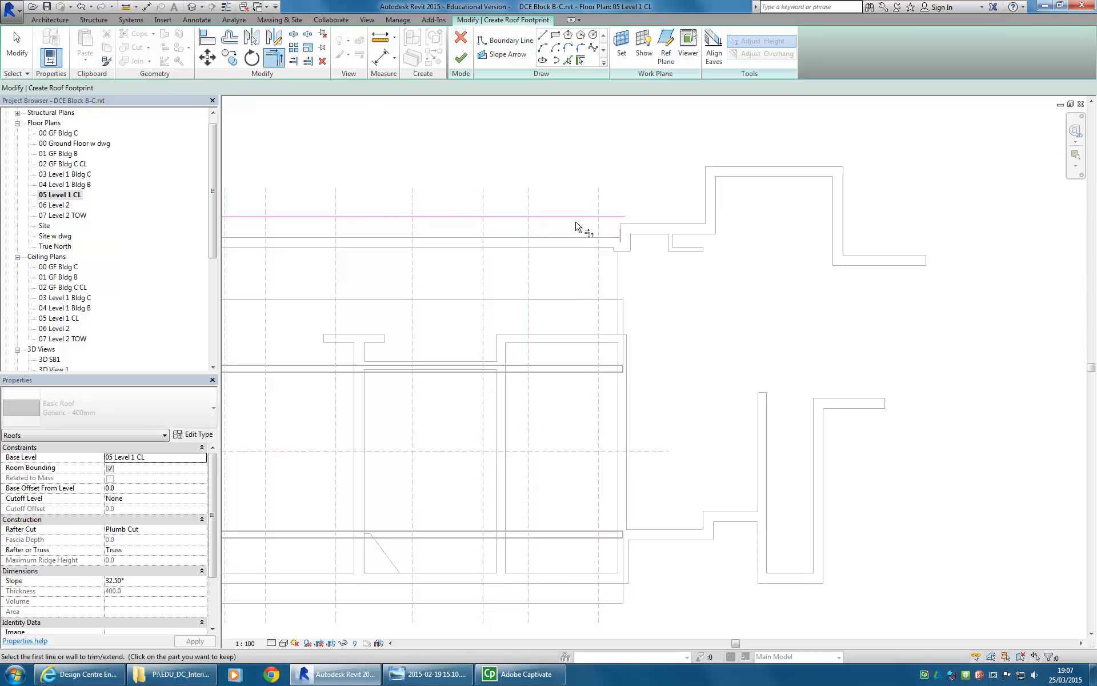
click(578, 216)
click(620, 234)
Step: Open the 00 Ground Floor w dwg plan and examine the partial roof boundary against the linked drawing across the whole wing
scroll(572, 312, down, 1)
middle_drag(605, 298, 801, 283)
scroll(589, 289, down, 1)
middle_drag(589, 290, 688, 310)
scroll(649, 295, down, 1)
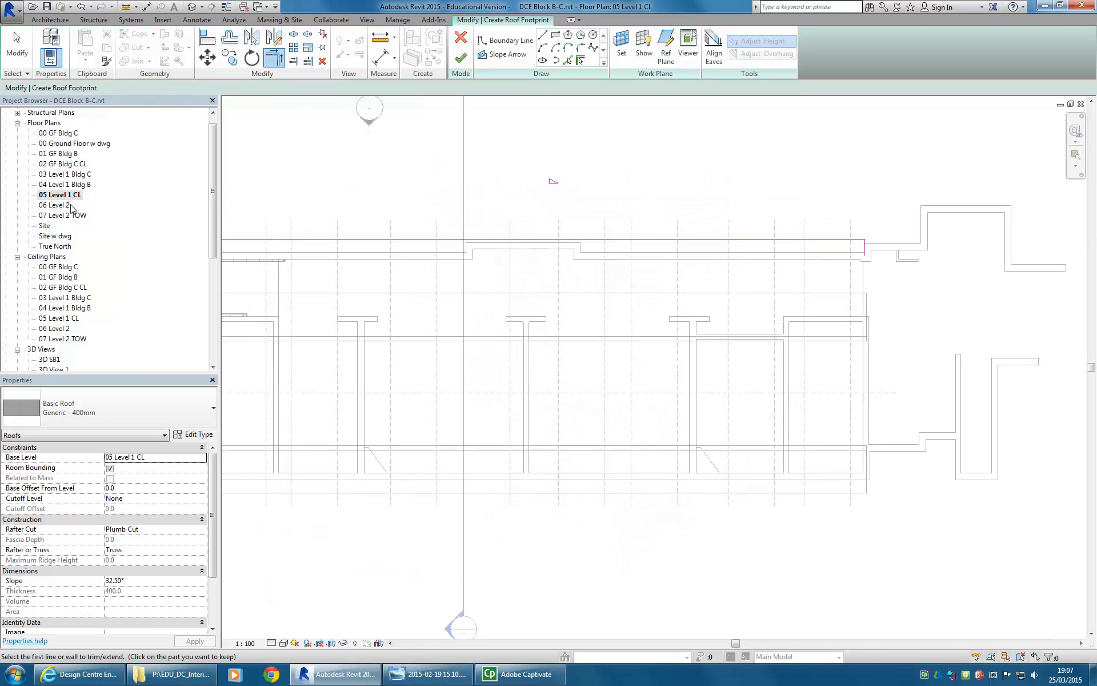
double_click(86, 144)
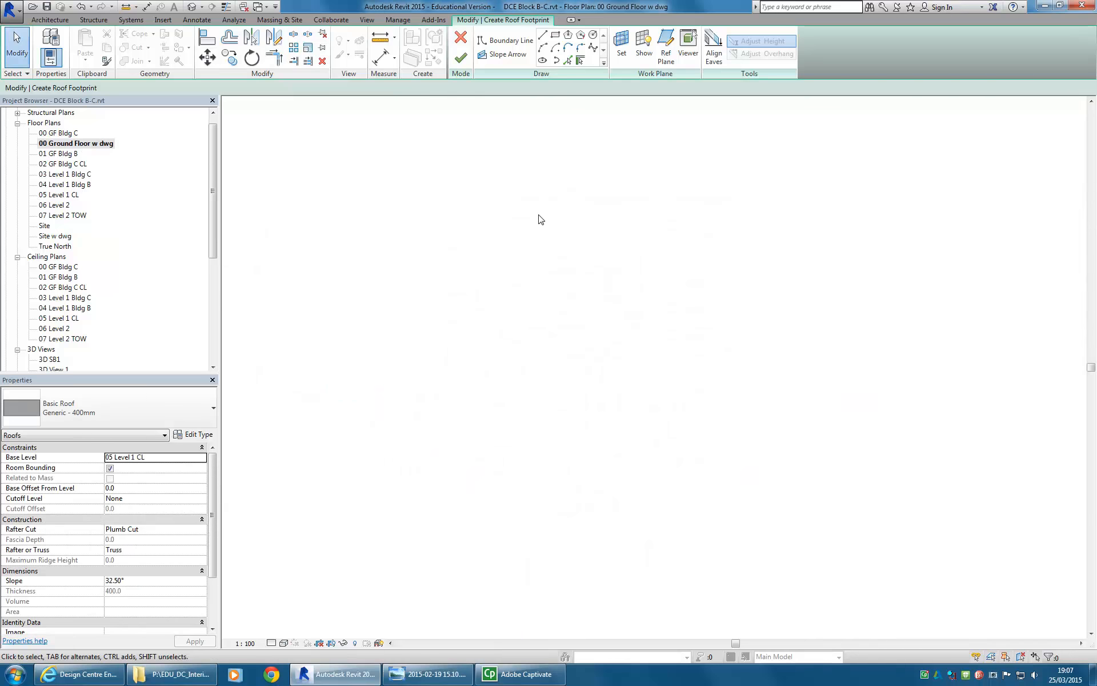
scroll(640, 337, down, 1)
middle_drag(642, 329, 645, 320)
scroll(480, 350, up, 5)
scroll(480, 350, down, 6)
middle_drag(485, 353, 698, 353)
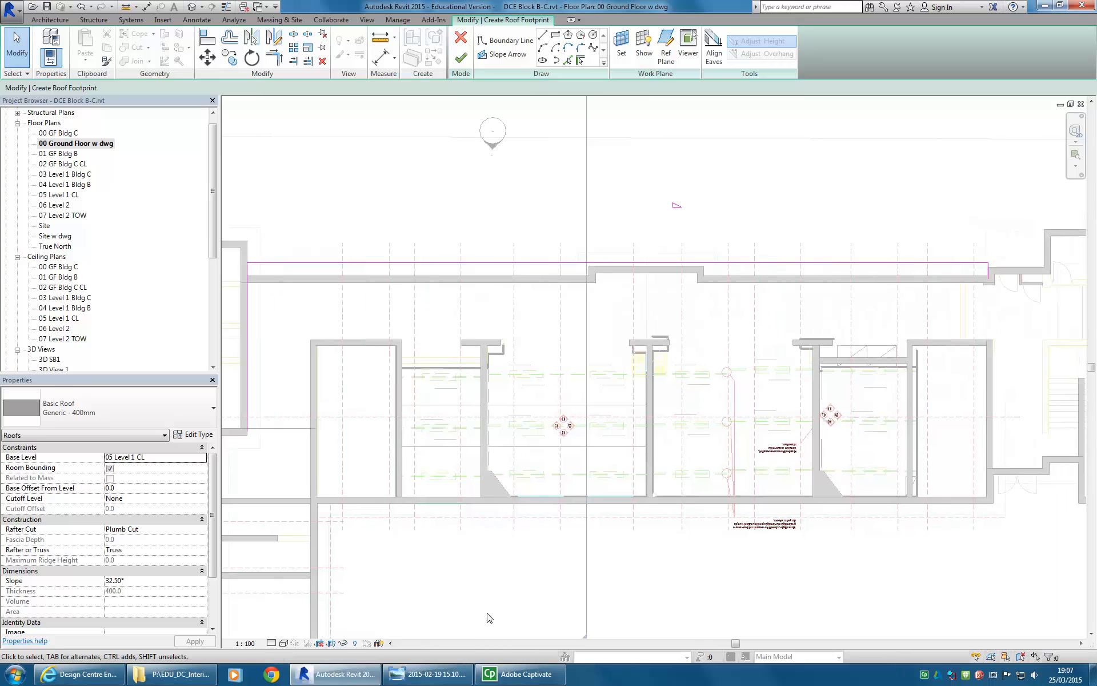
Step: Switch to Windows Photo Viewer and examine the site photos for where the wing's roof eaves meet the taller block
click(428, 674)
scroll(735, 405, up, 3)
scroll(693, 415, down, 4)
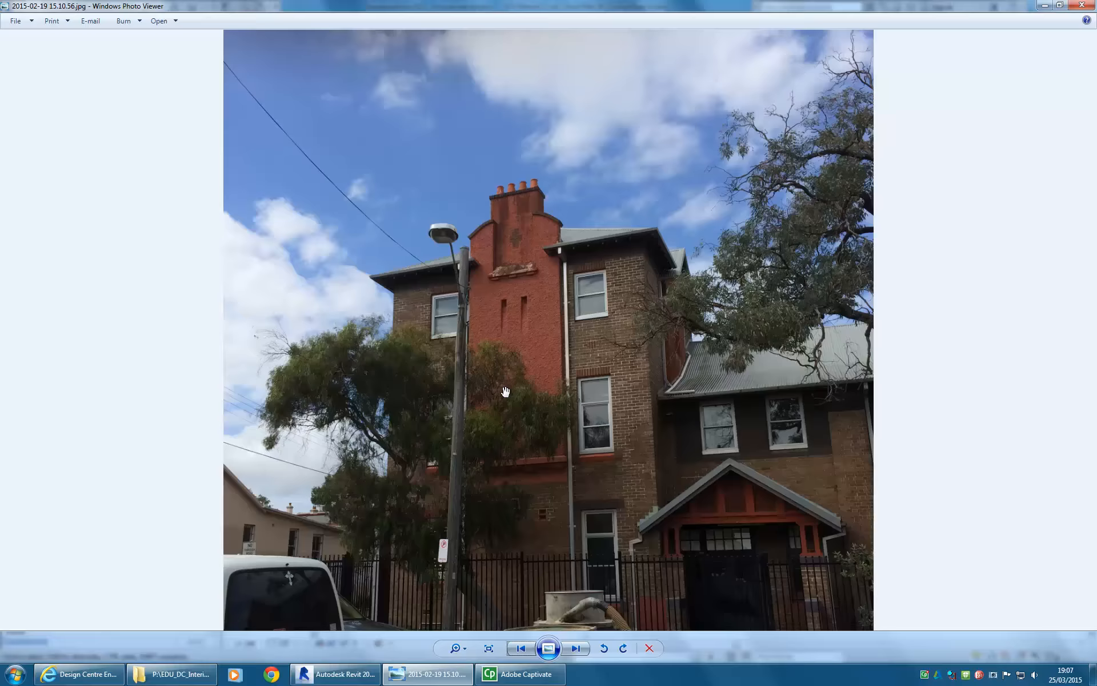
click(577, 648)
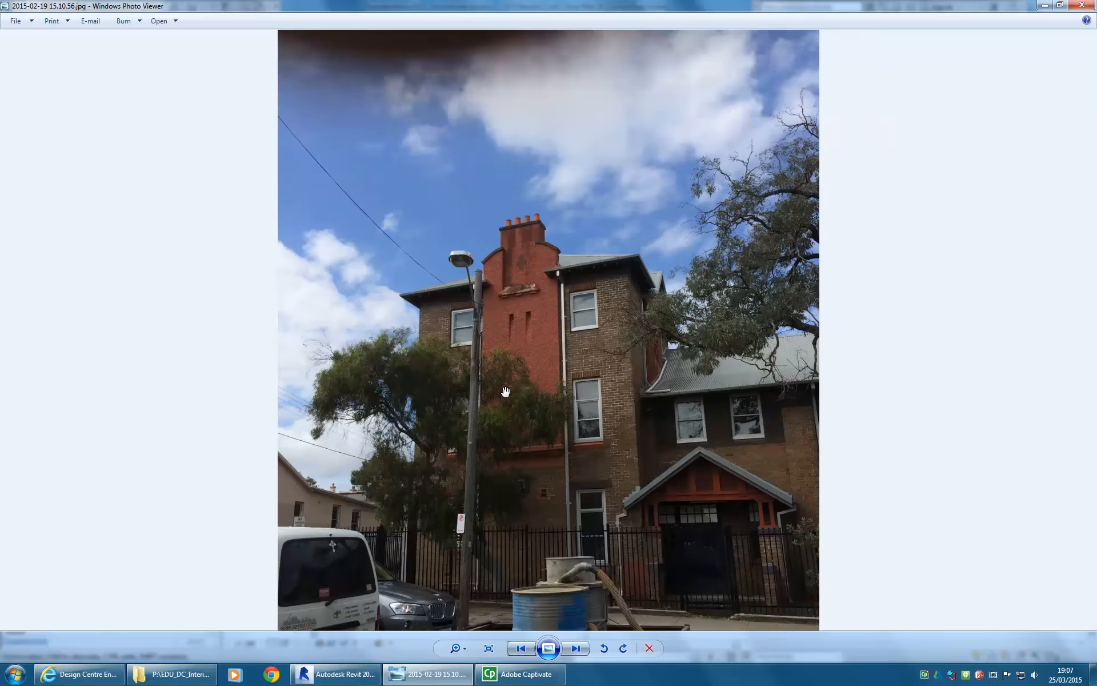
click(579, 648)
click(580, 647)
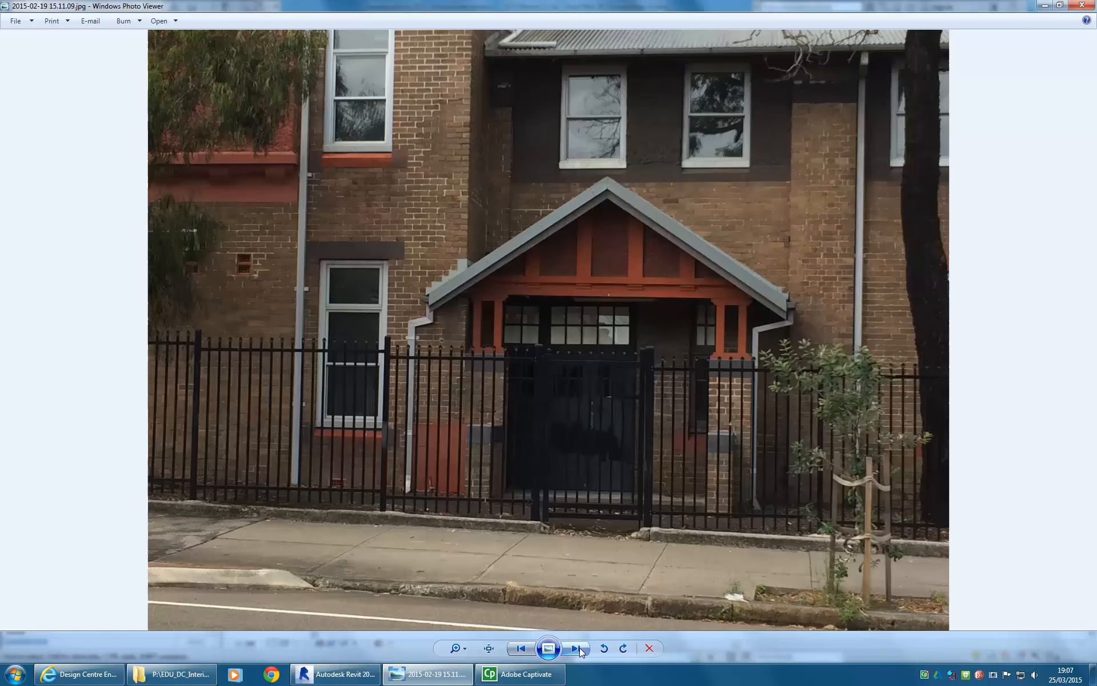
click(520, 648)
scroll(624, 370, up, 5)
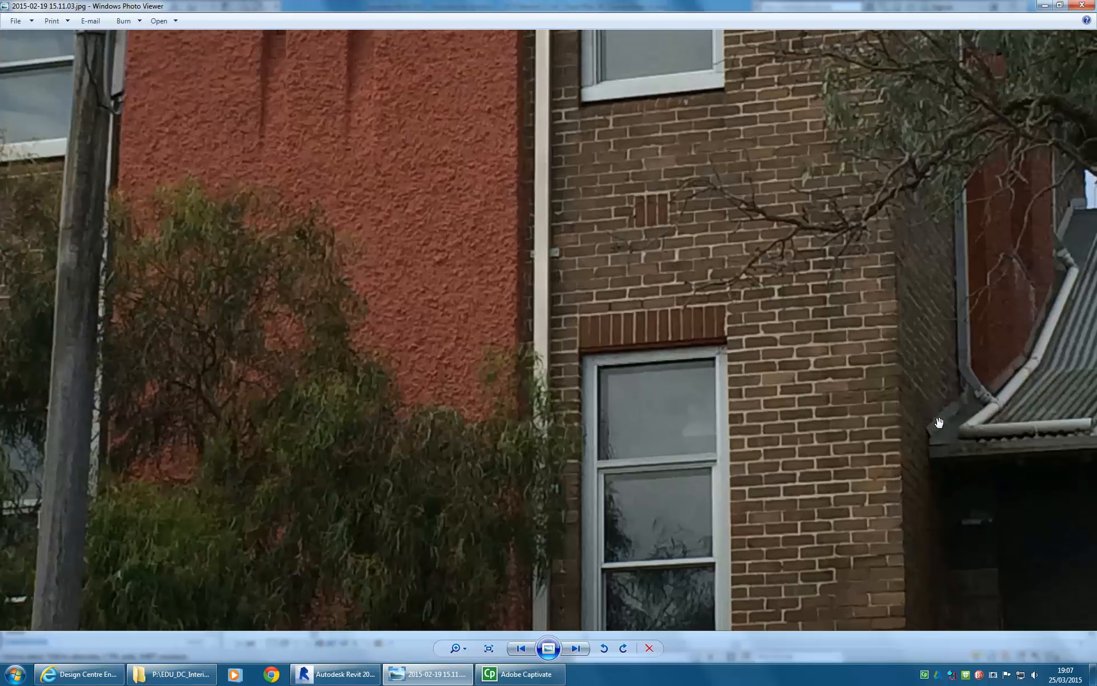
Step: Look forward through the site photos of the street facades for views of the wing's roof, gables and eaves
click(576, 652)
click(577, 652)
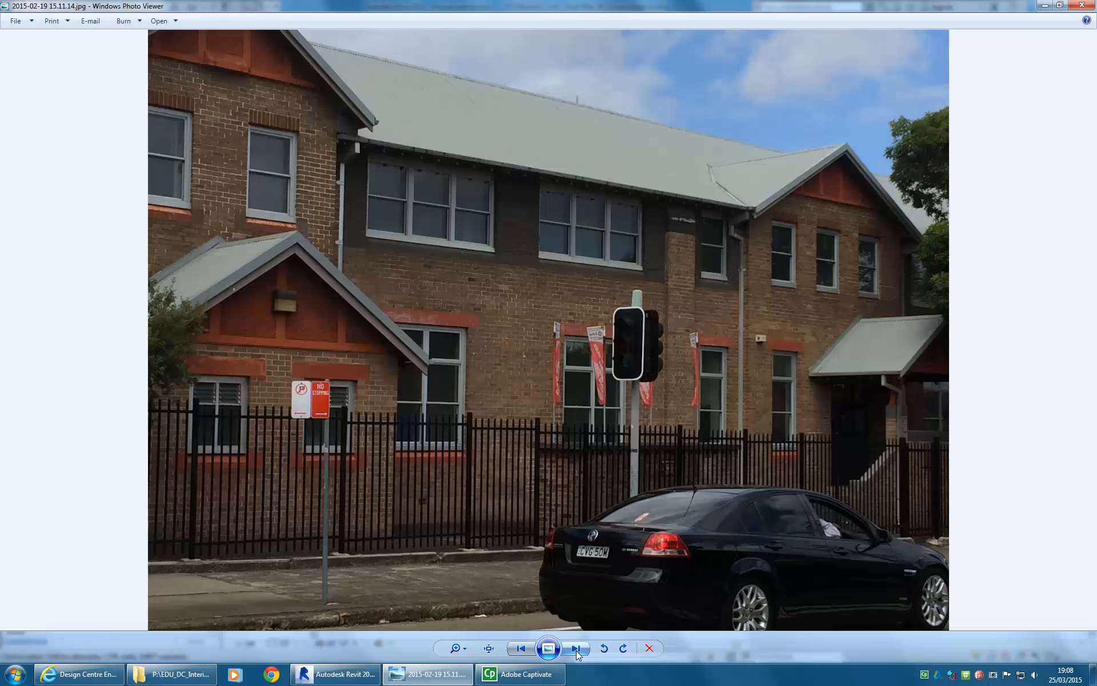
click(576, 651)
click(577, 651)
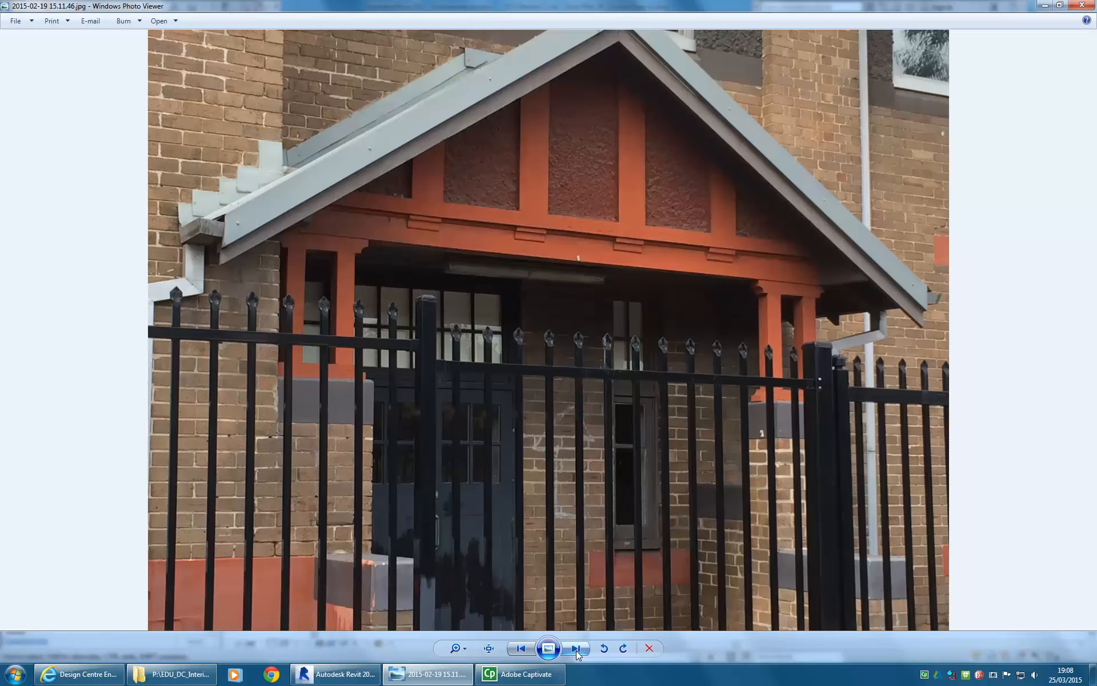
click(576, 651)
click(576, 651)
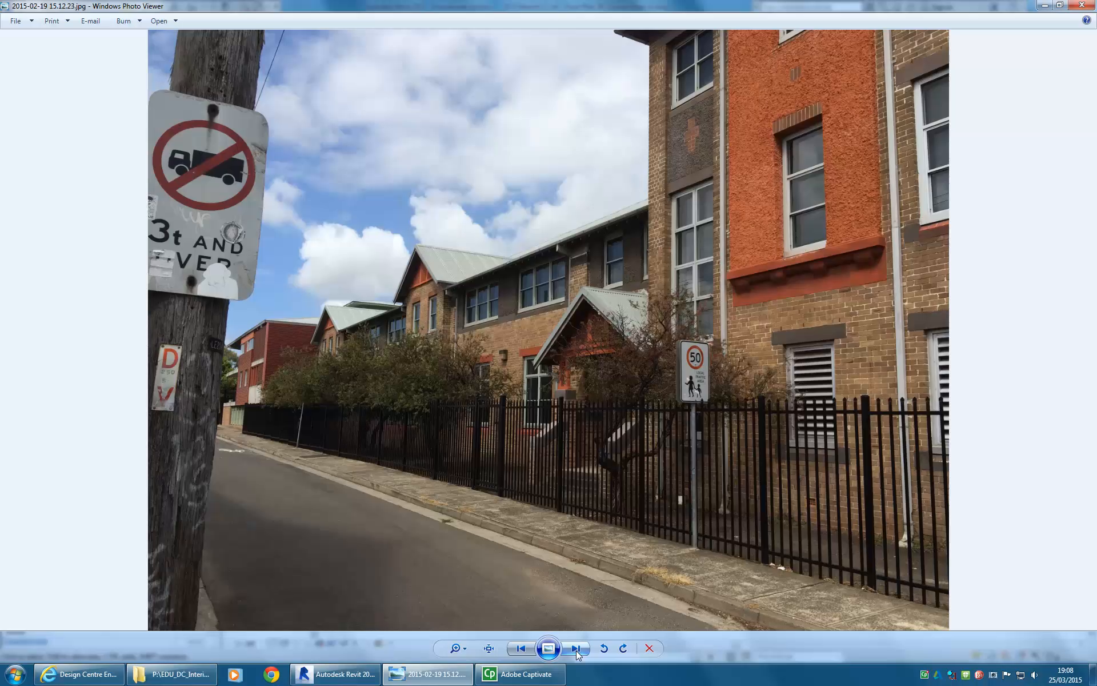
click(576, 650)
click(576, 650)
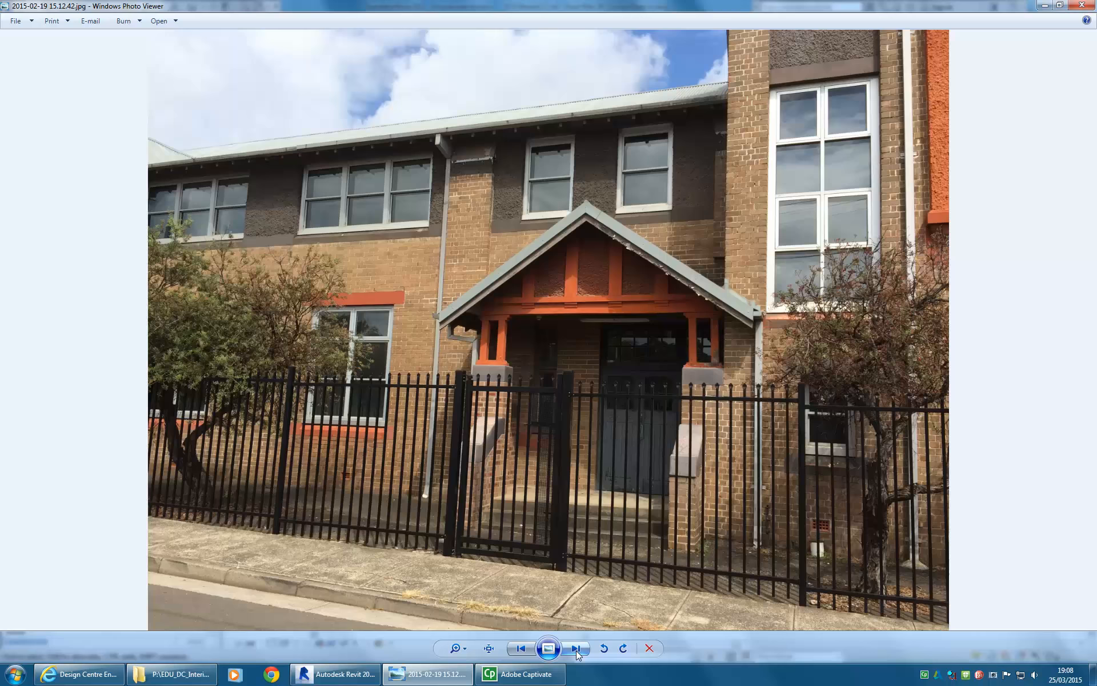
click(576, 651)
click(577, 650)
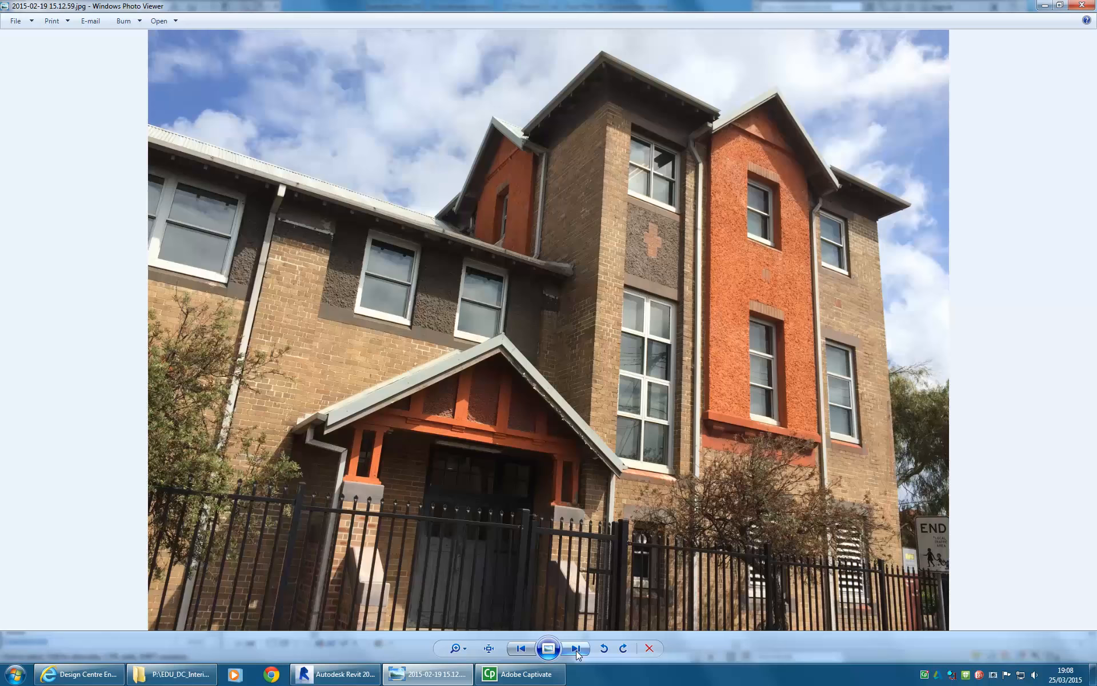
click(577, 651)
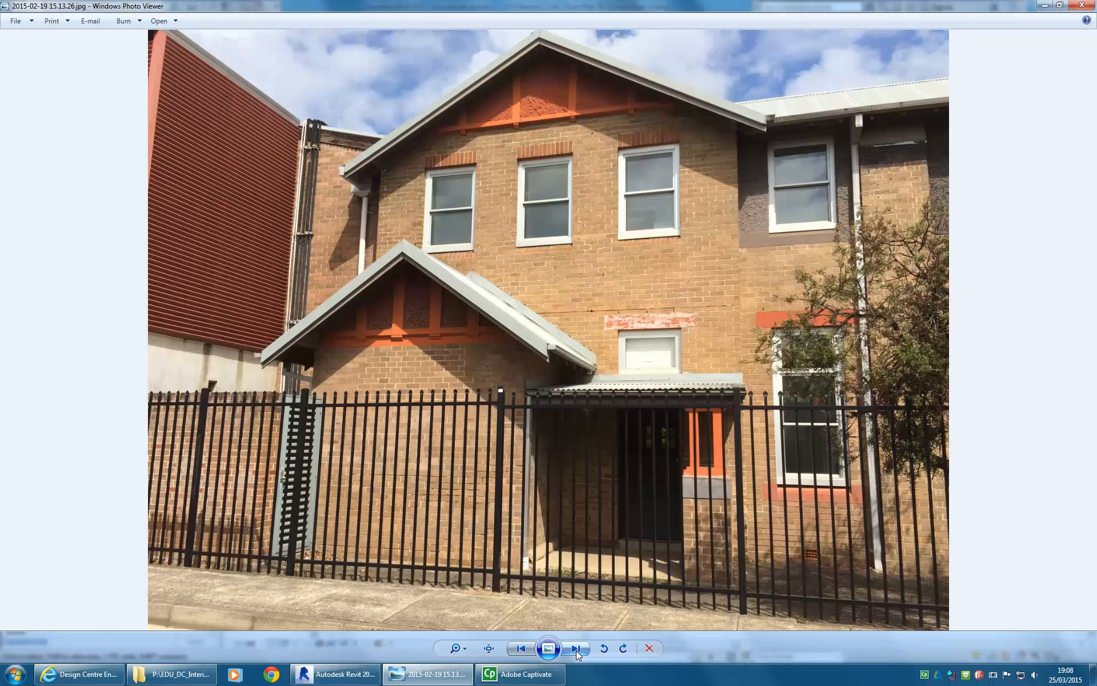
click(576, 651)
click(576, 650)
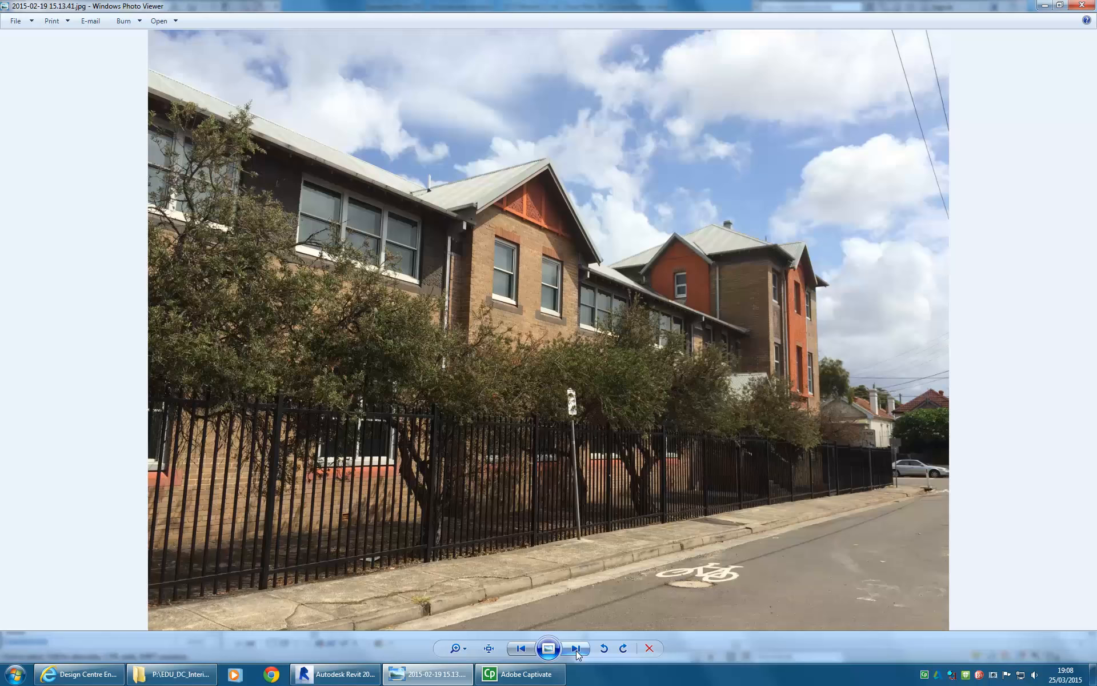
click(576, 651)
click(576, 650)
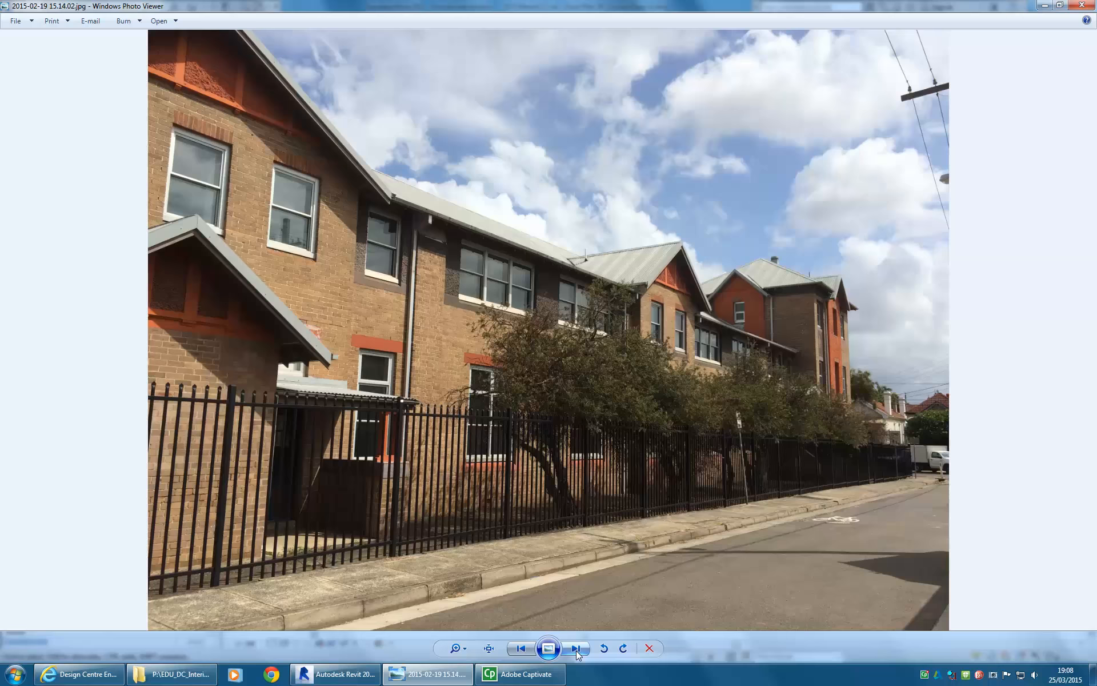
click(576, 651)
click(576, 650)
click(576, 650)
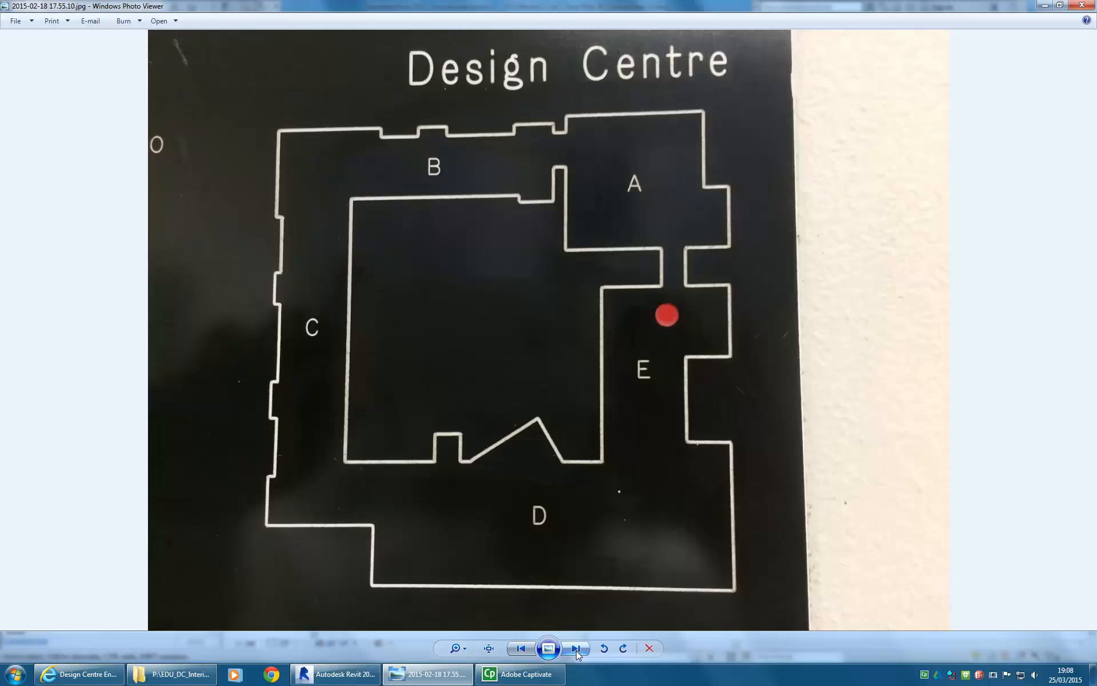
click(576, 650)
Step: Go back through the site photos to the views where the wing's roof meets the taller corner block
click(520, 645)
click(520, 644)
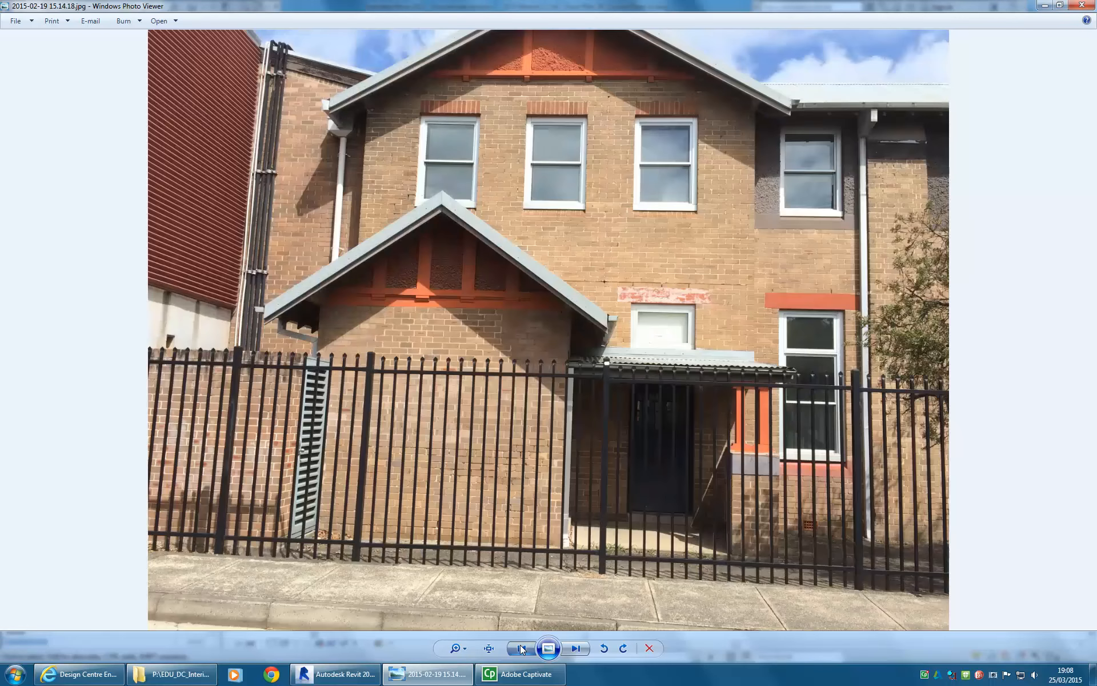
click(521, 645)
click(520, 645)
click(520, 644)
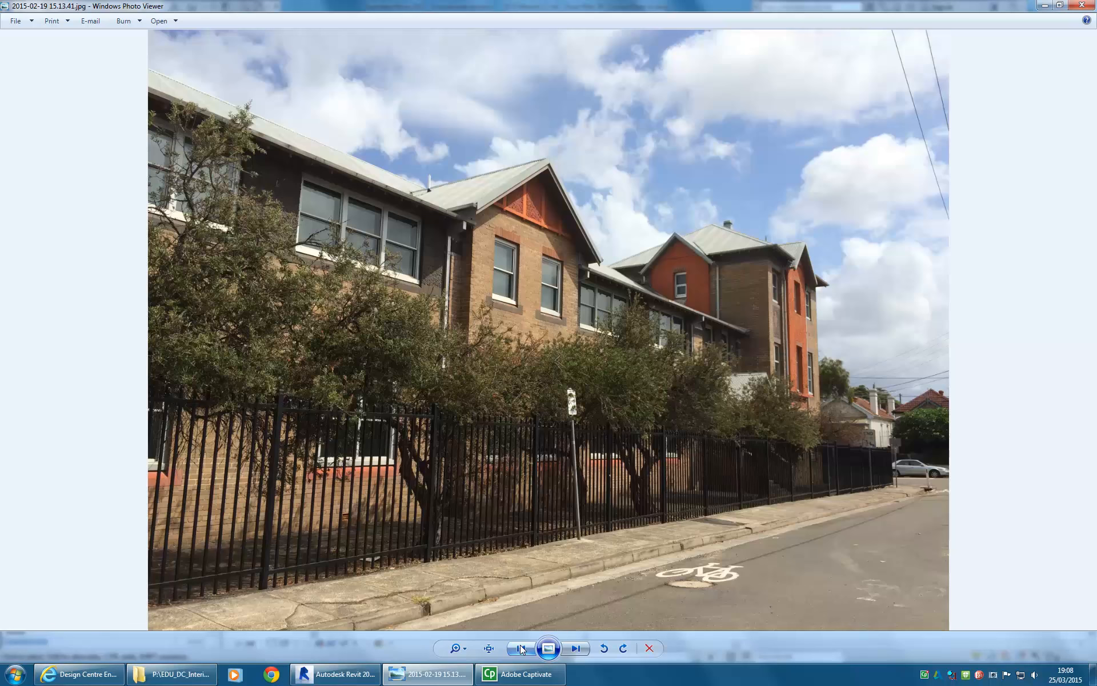
click(520, 644)
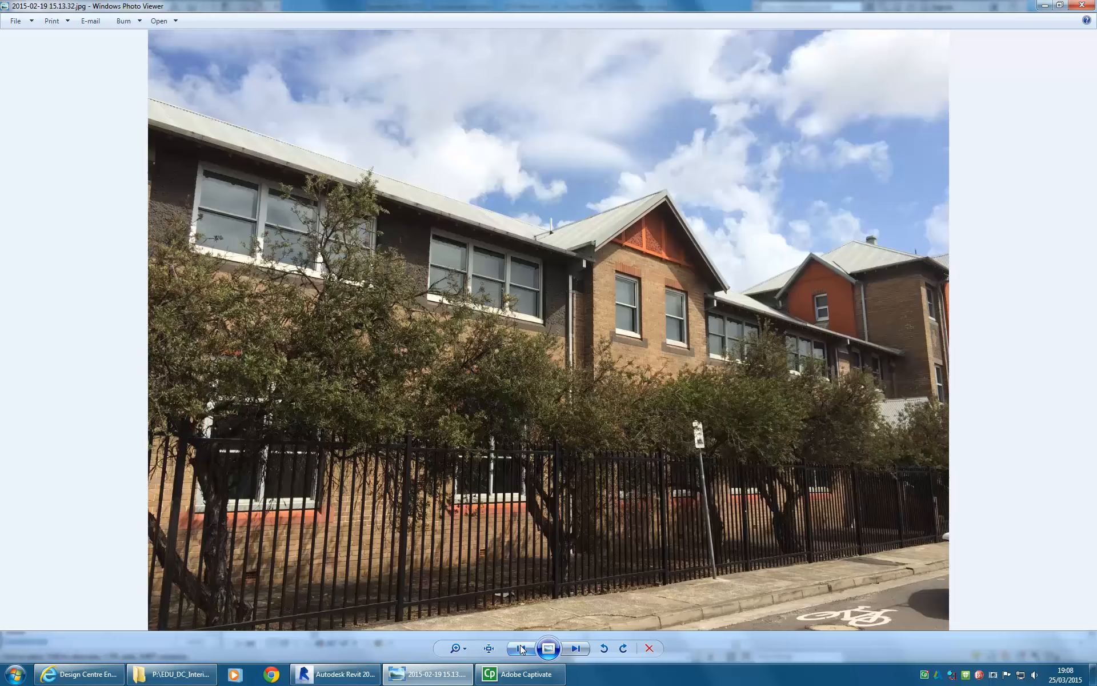
click(520, 644)
click(521, 645)
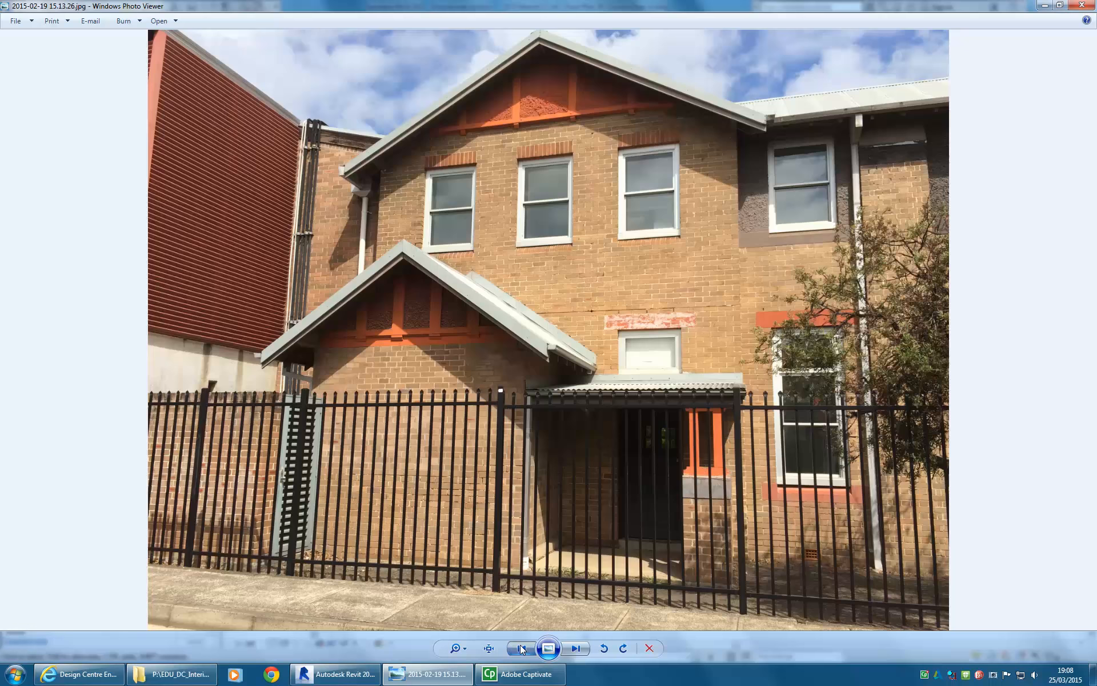
click(520, 645)
click(520, 645)
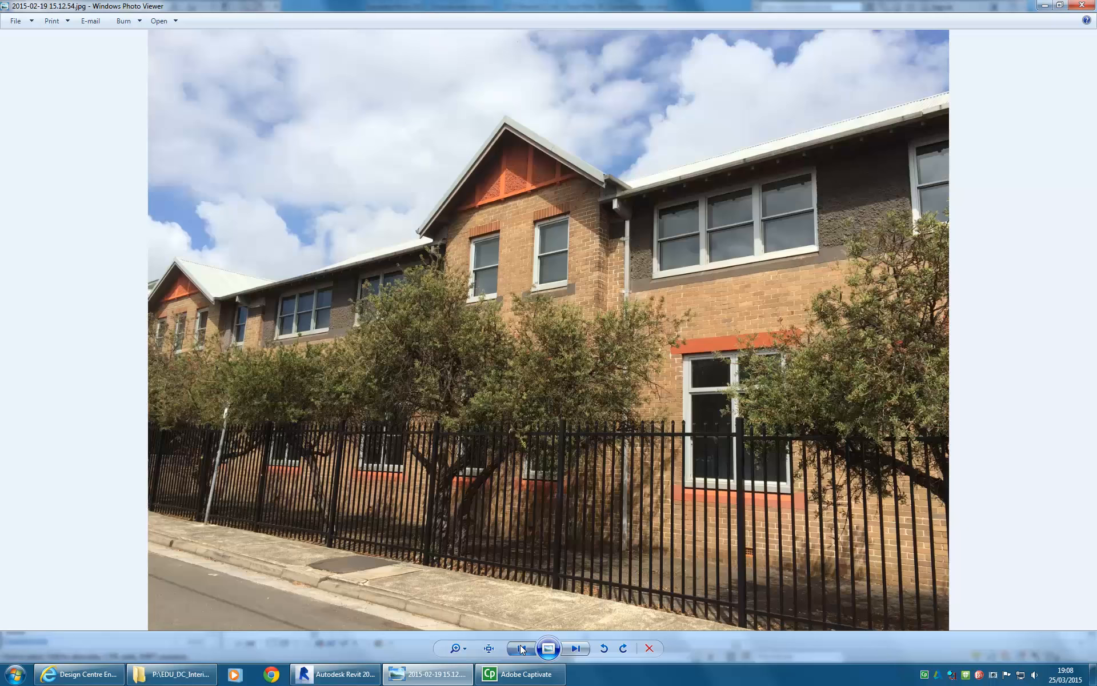
click(520, 645)
click(520, 645)
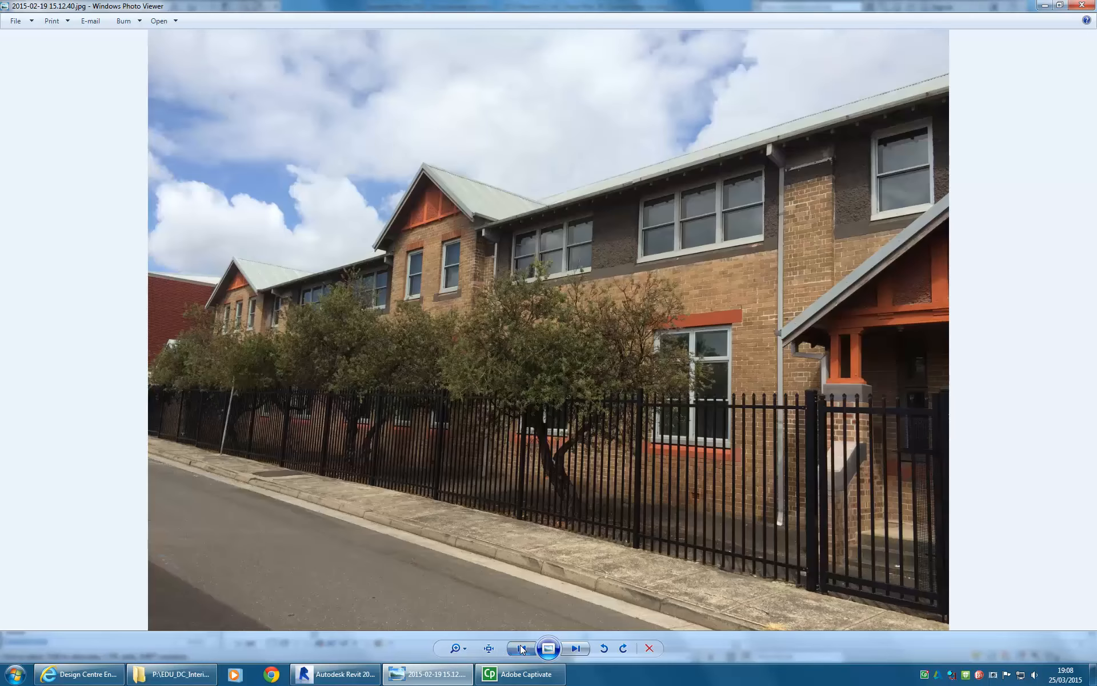
click(520, 644)
click(520, 645)
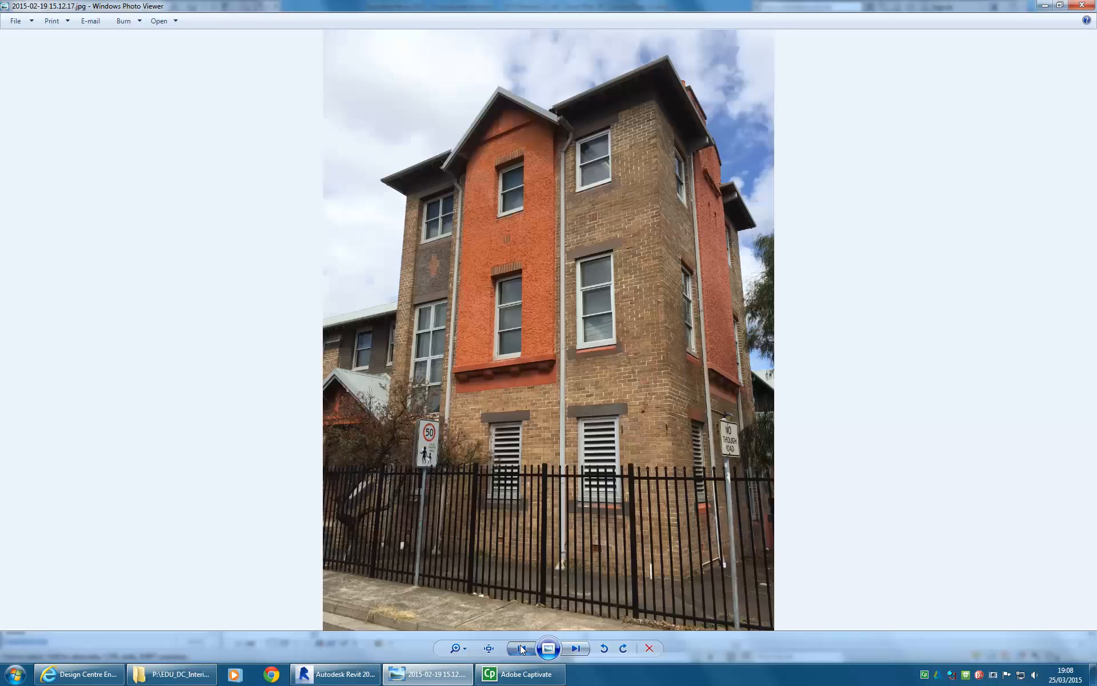
click(520, 645)
click(520, 645)
click(520, 644)
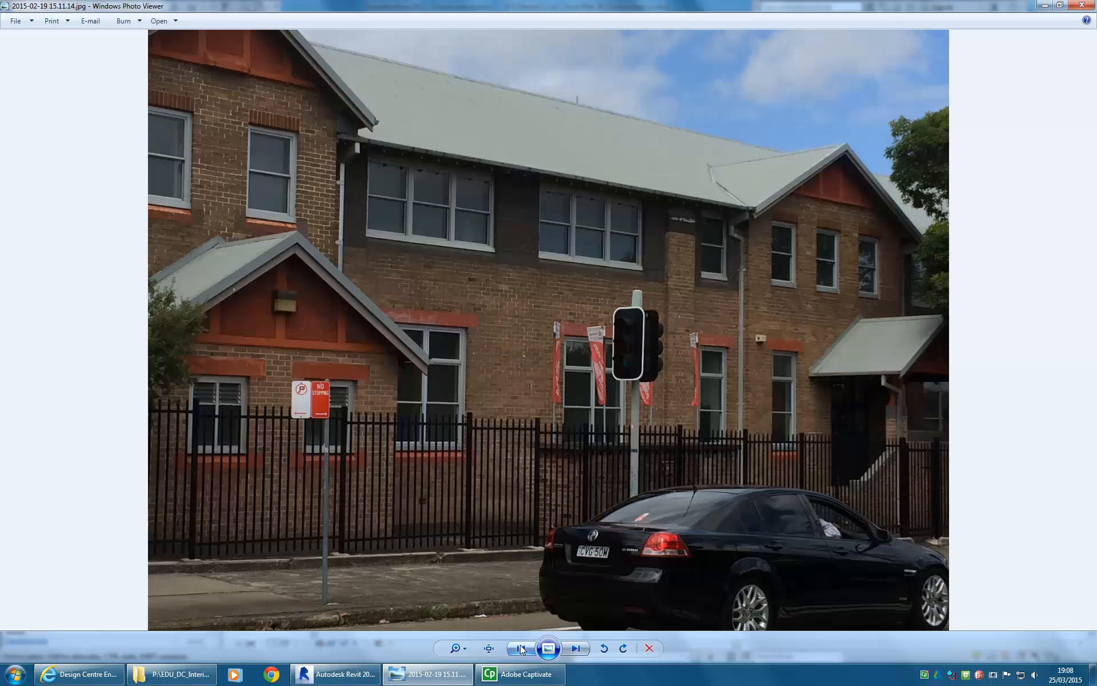
click(520, 645)
click(520, 645)
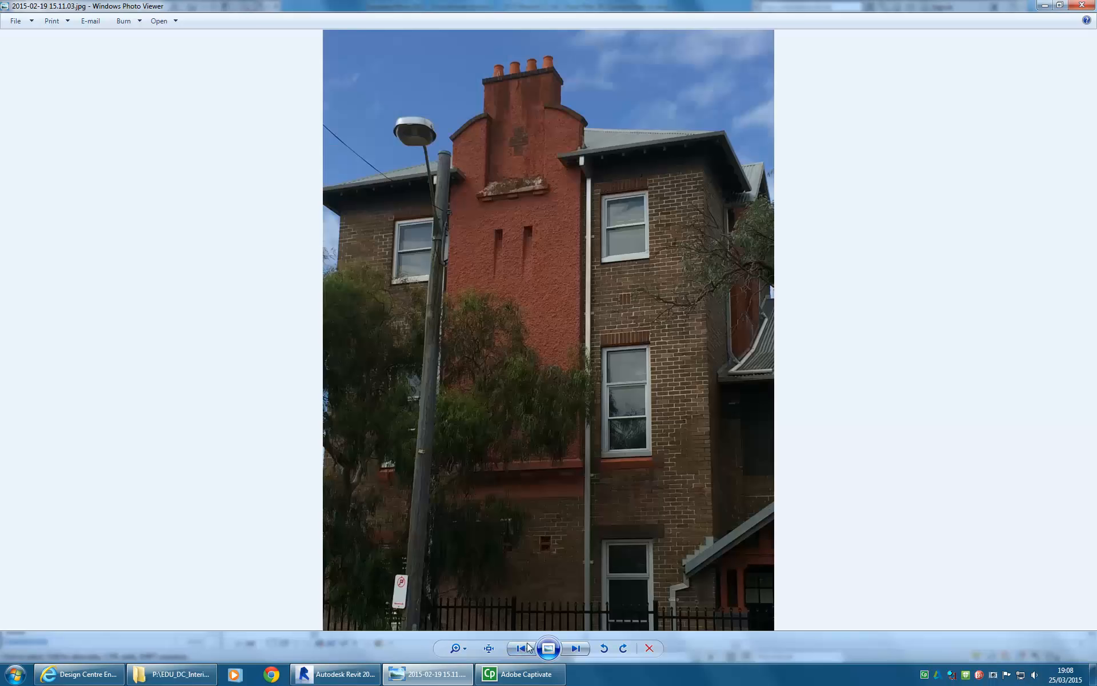
click(526, 645)
click(527, 645)
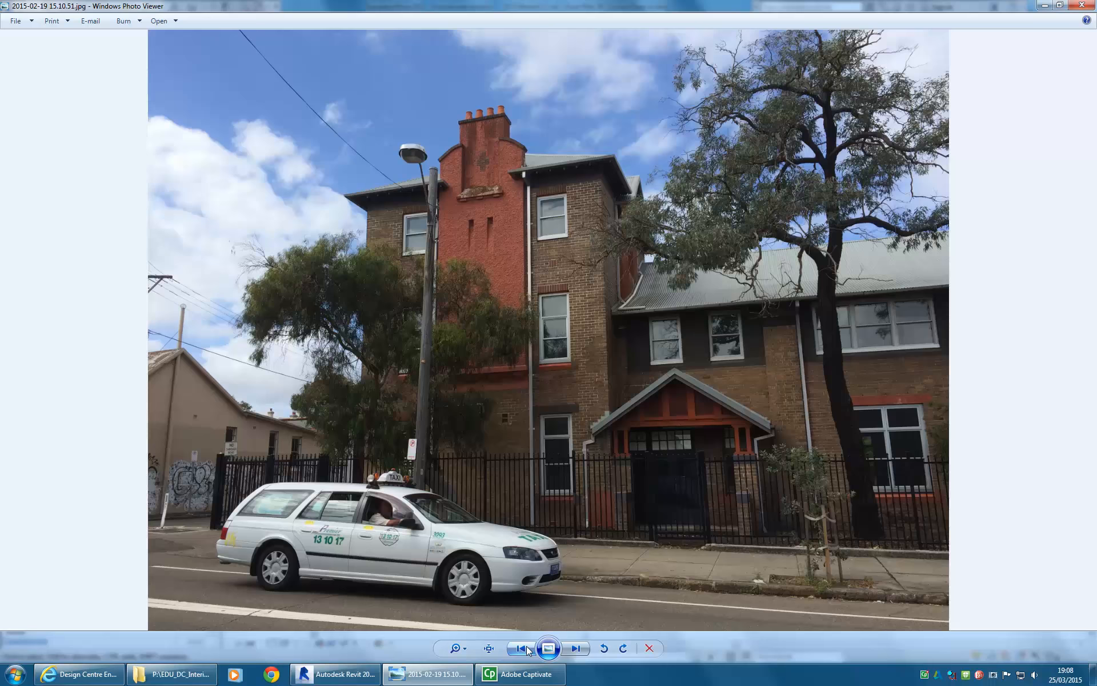
click(527, 646)
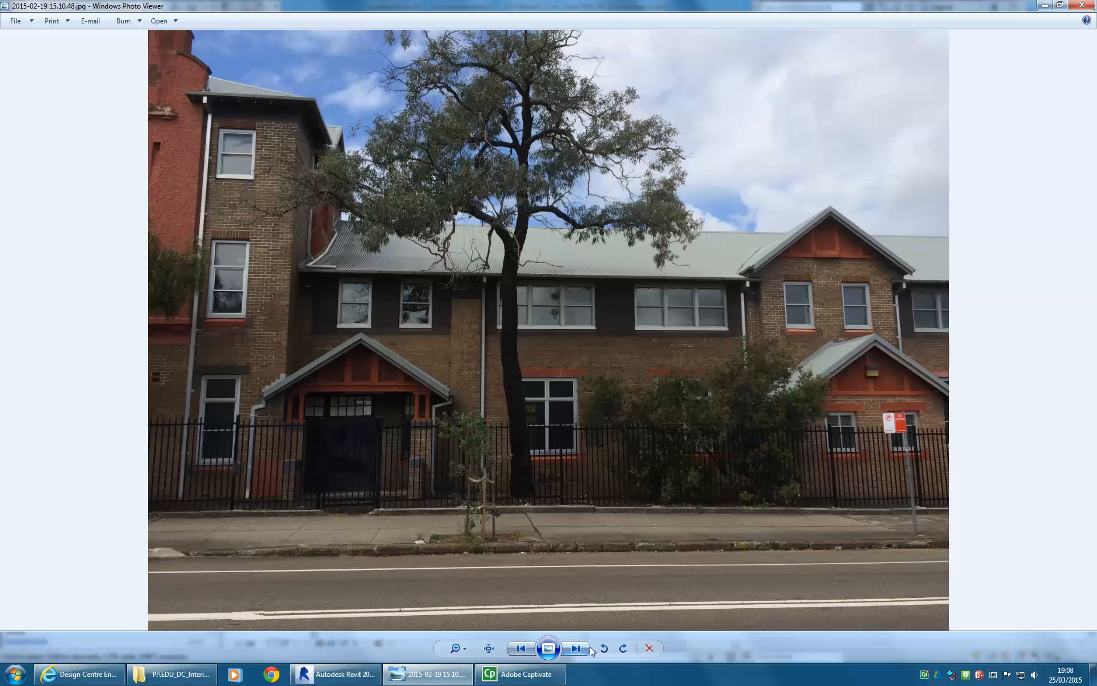
Step: Examine photo 2015-02-19 15.10.56 up close at the junction of the wing's eaves and the taller block
click(581, 647)
click(581, 647)
scroll(662, 351, up, 3)
scroll(662, 351, up, 3)
drag(731, 416, 545, 392)
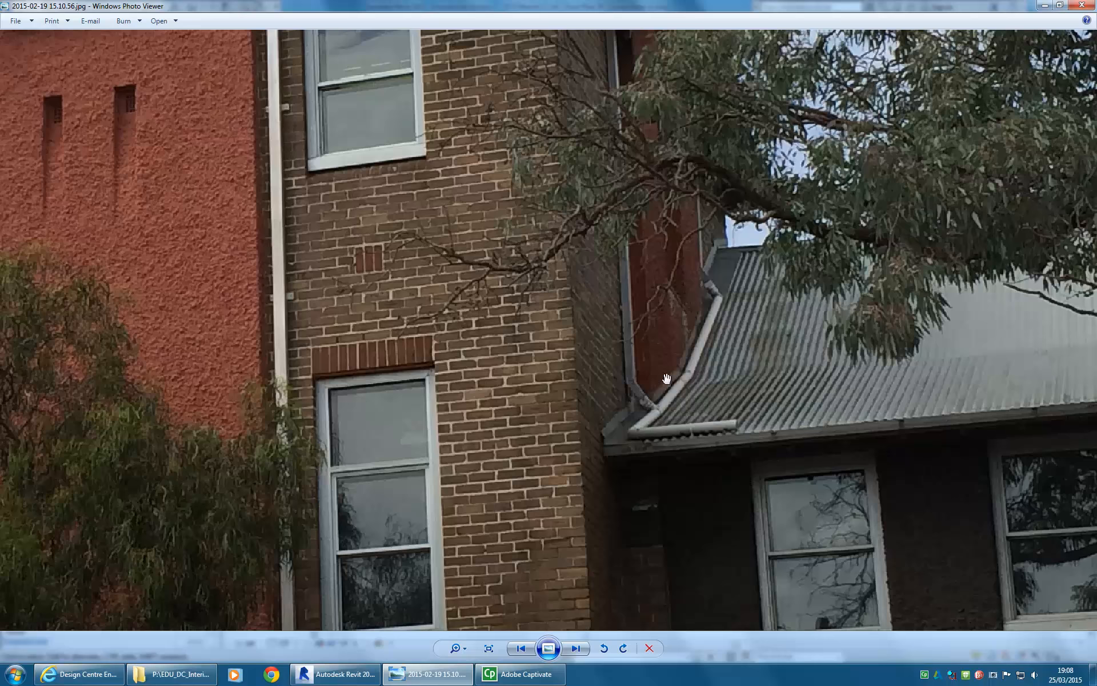
Step: Switch back to Revit's roof footprint sketch, leave the active command and bring the whole wing into view
click(1047, 6)
middle_drag(395, 414, 448, 420)
middle_drag(492, 320, 446, 358)
right_click(459, 224)
click(475, 230)
Step: Copy the sloping eaves line about 2500 mm inward from the outer wall as the roof's inner boundary
click(531, 290)
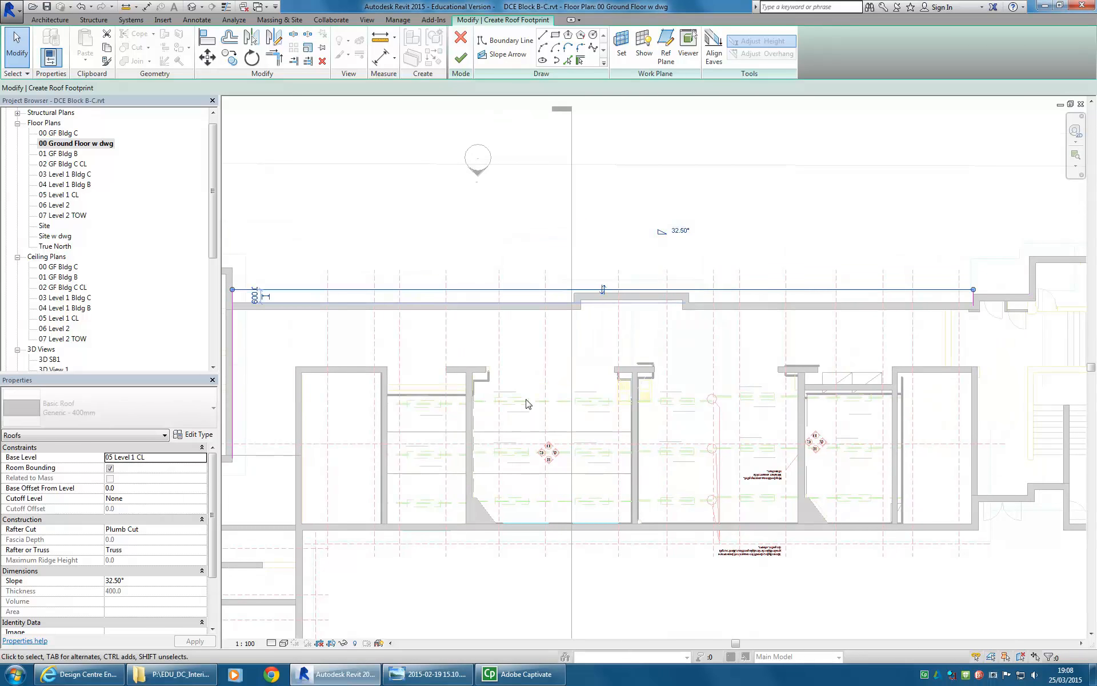
scroll(538, 287, down, 2)
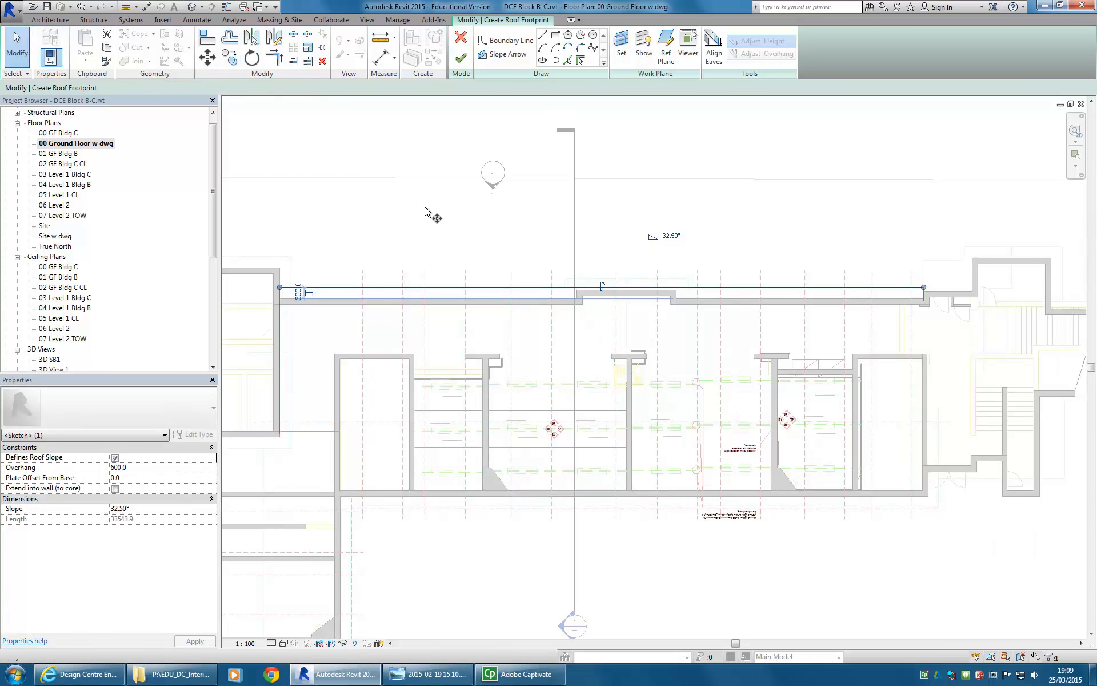
click(230, 59)
click(430, 201)
text(250)
key(Return)
right_click(432, 235)
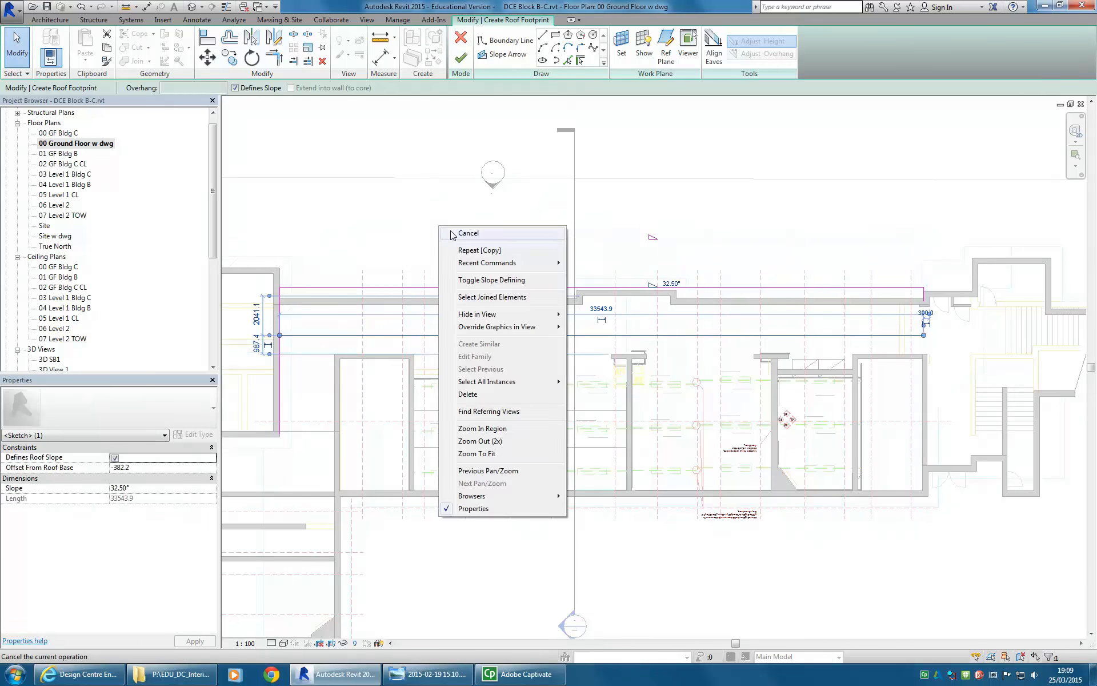
click(455, 228)
right_click(433, 235)
click(456, 227)
Step: Turn off slope definition for the copied inner boundary line
click(543, 335)
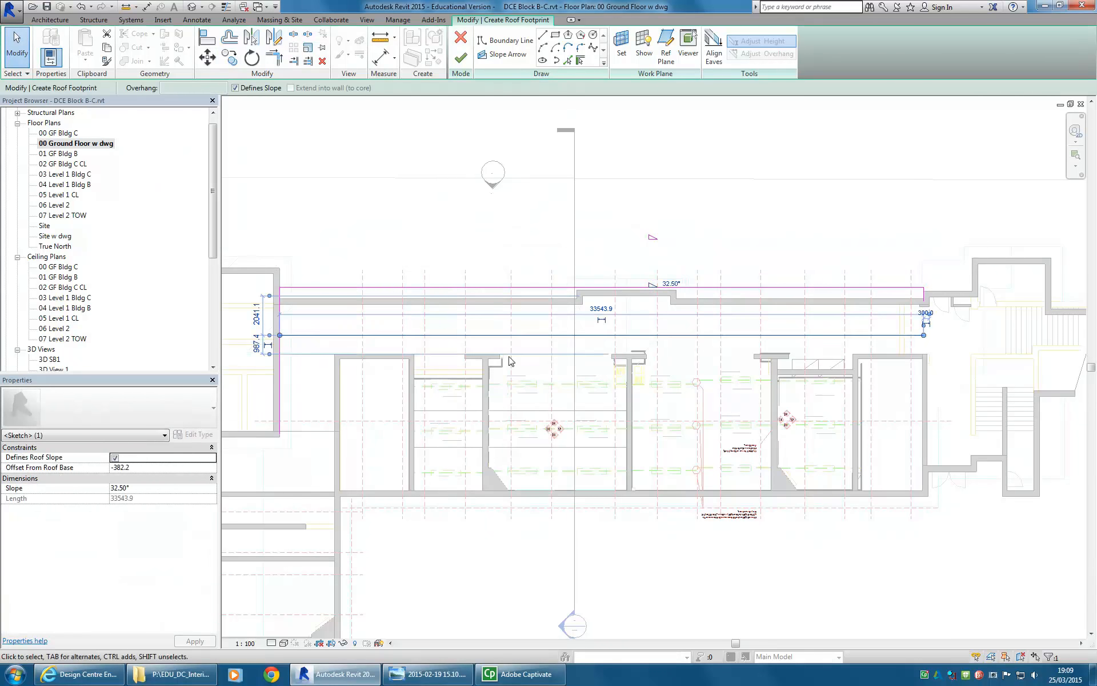
click(235, 88)
click(401, 229)
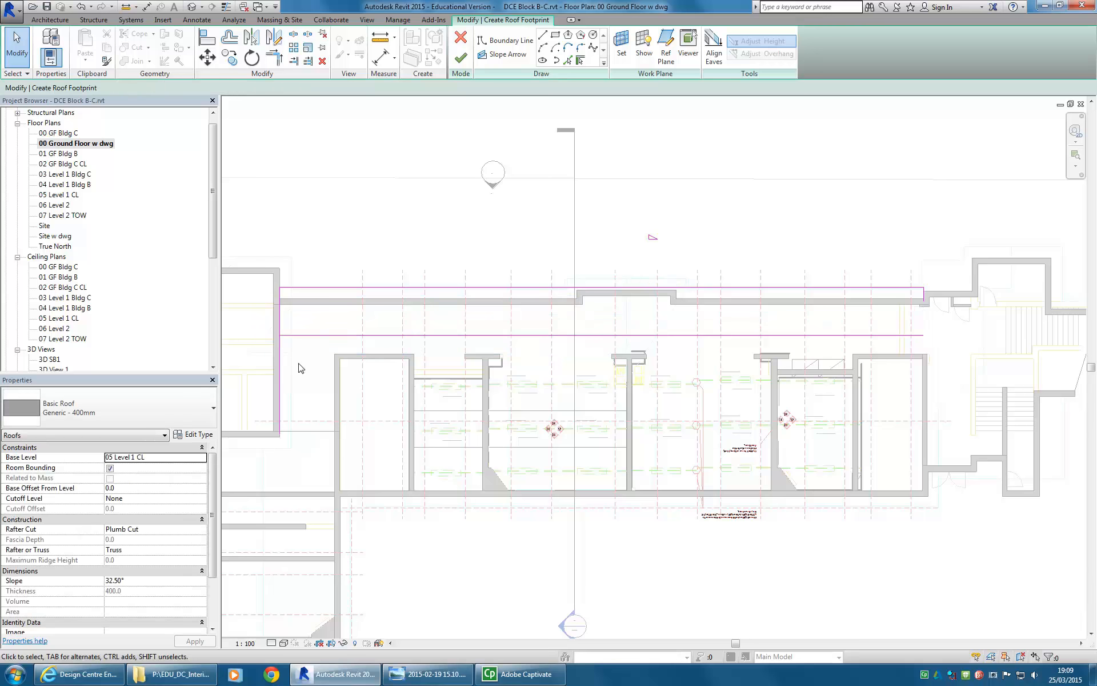
Step: Trim the inner boundary line to corners with both end boundary lines to close the roof outline
click(275, 58)
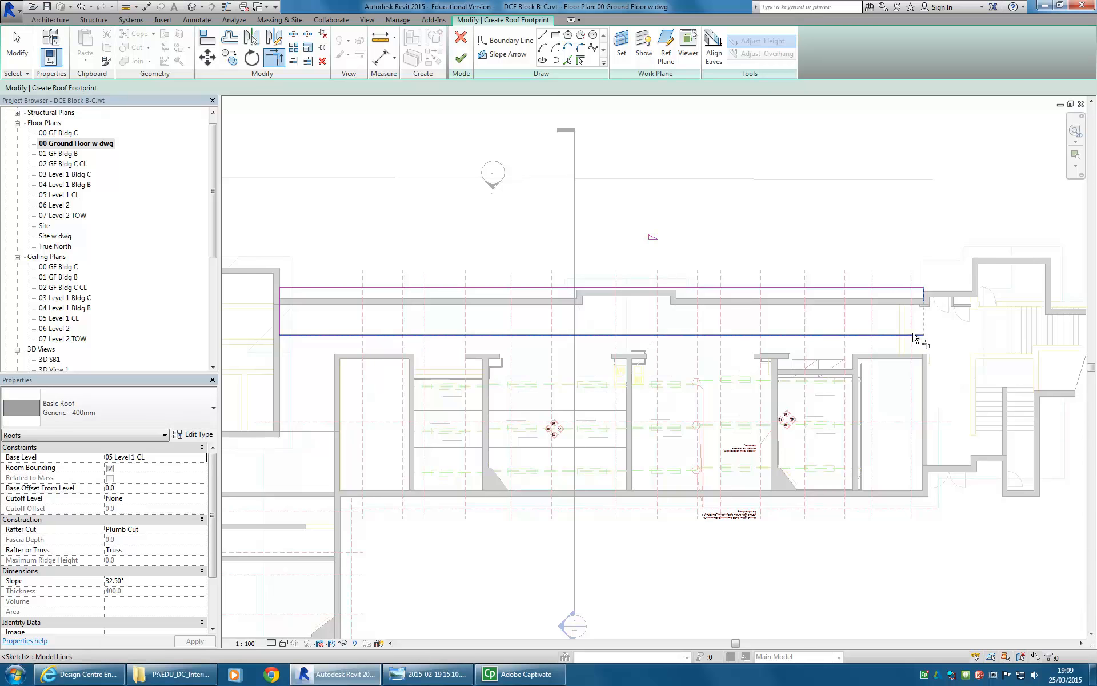
right_click(763, 229)
click(771, 233)
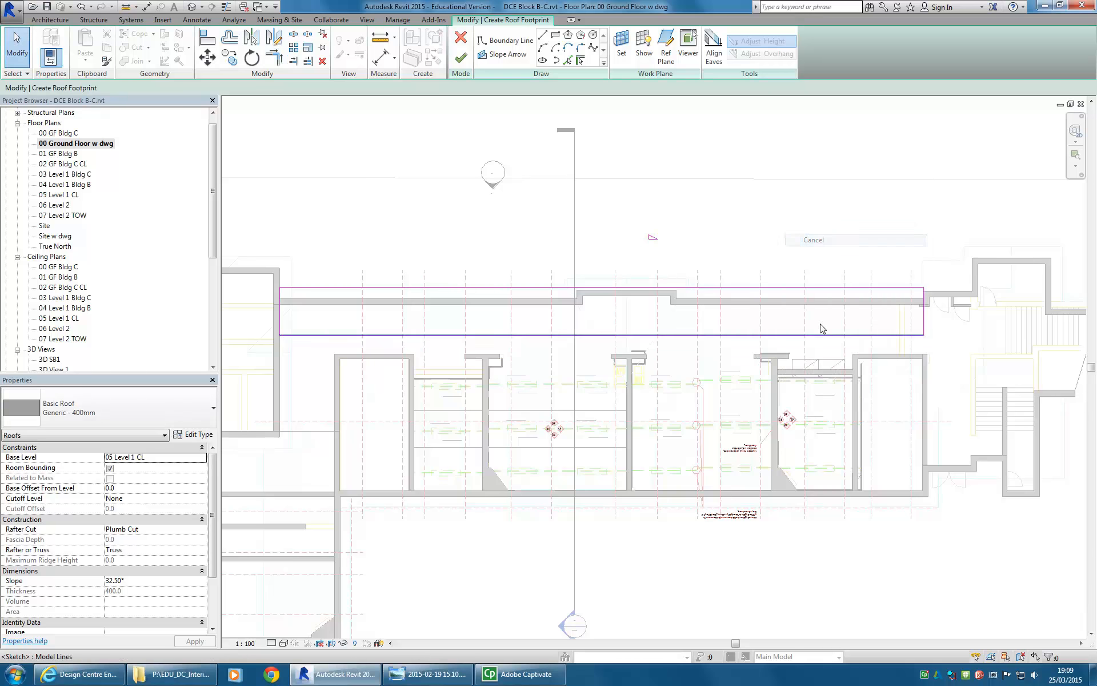
Step: Check the overhang and slope settings of the eaves boundary line
click(771, 291)
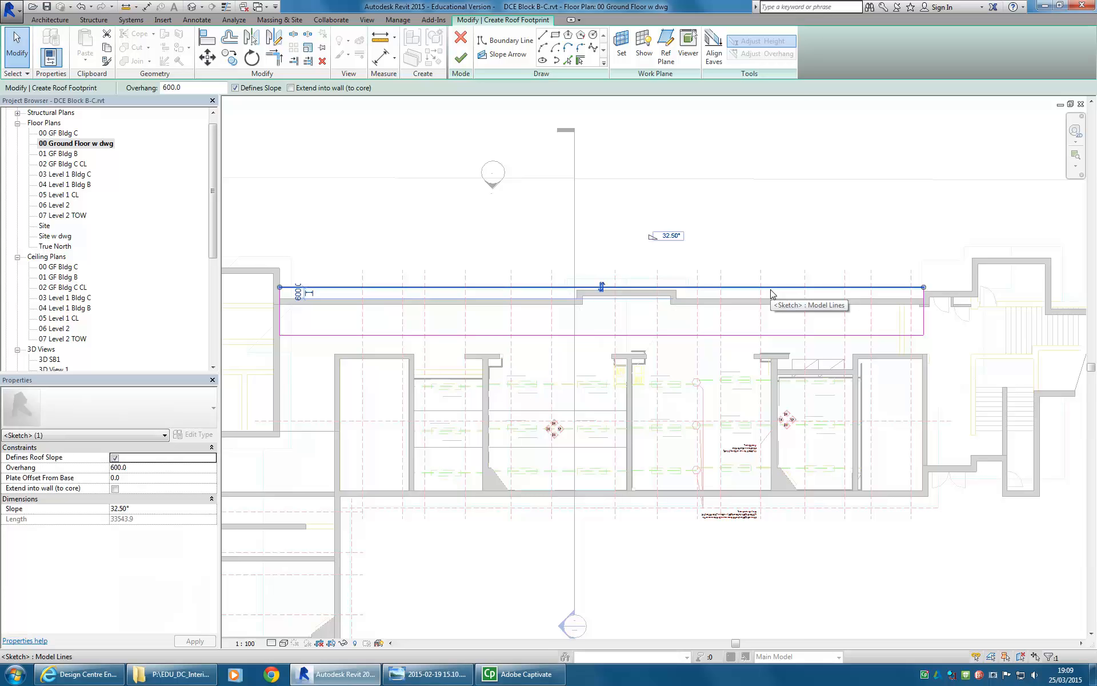
click(764, 226)
click(728, 290)
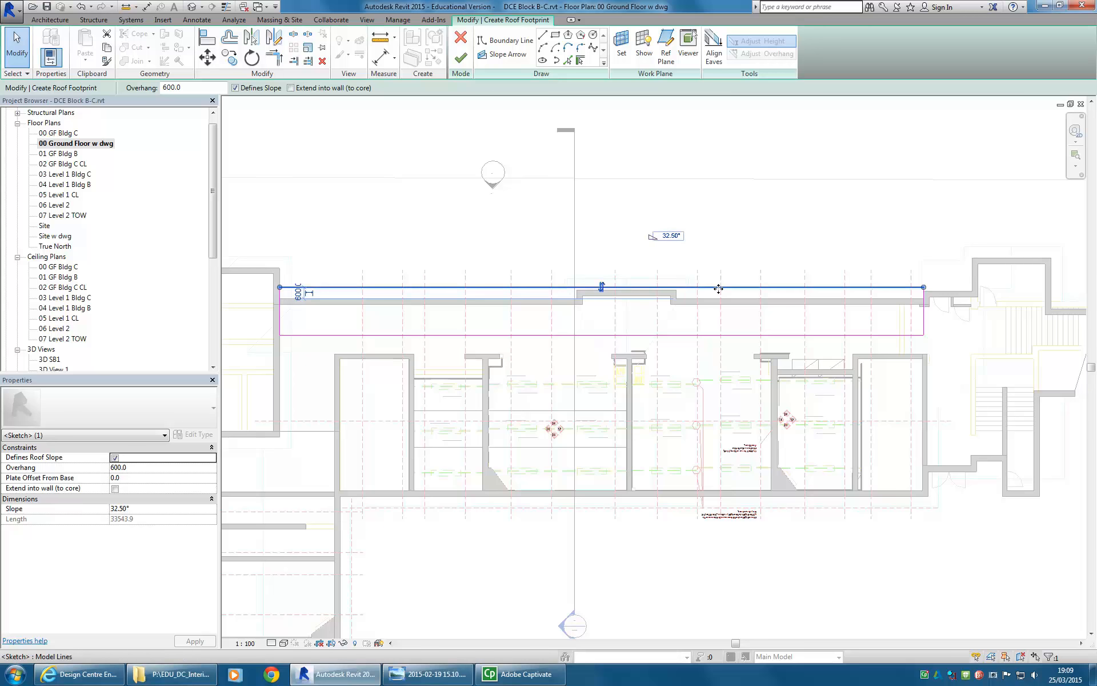
click(532, 222)
click(629, 289)
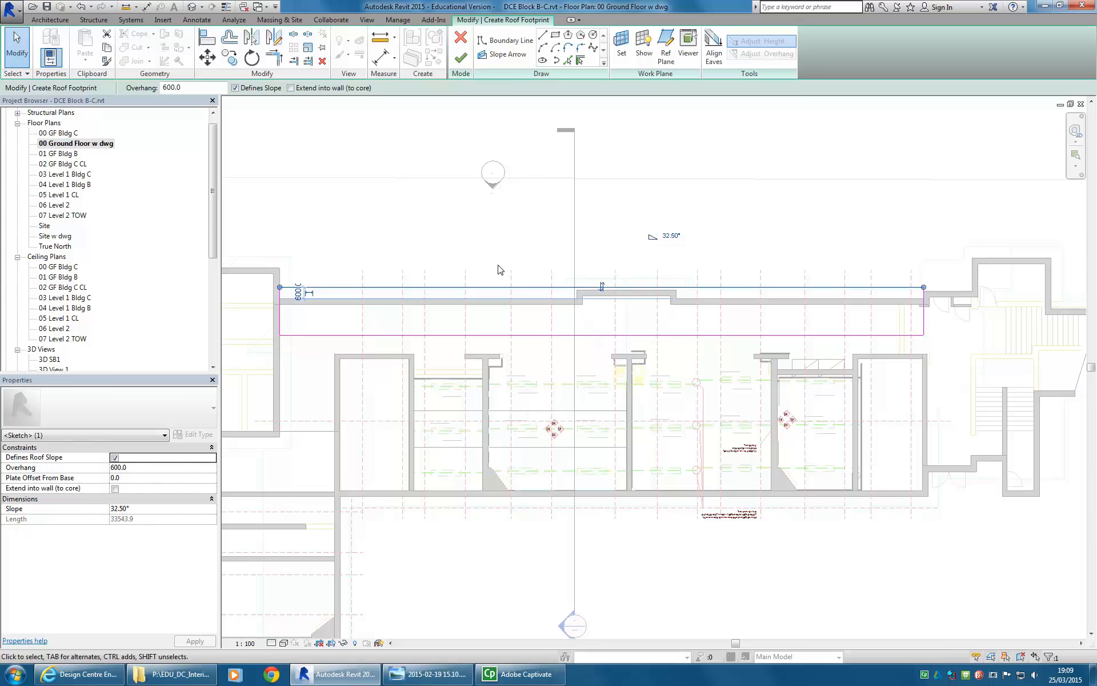
click(520, 166)
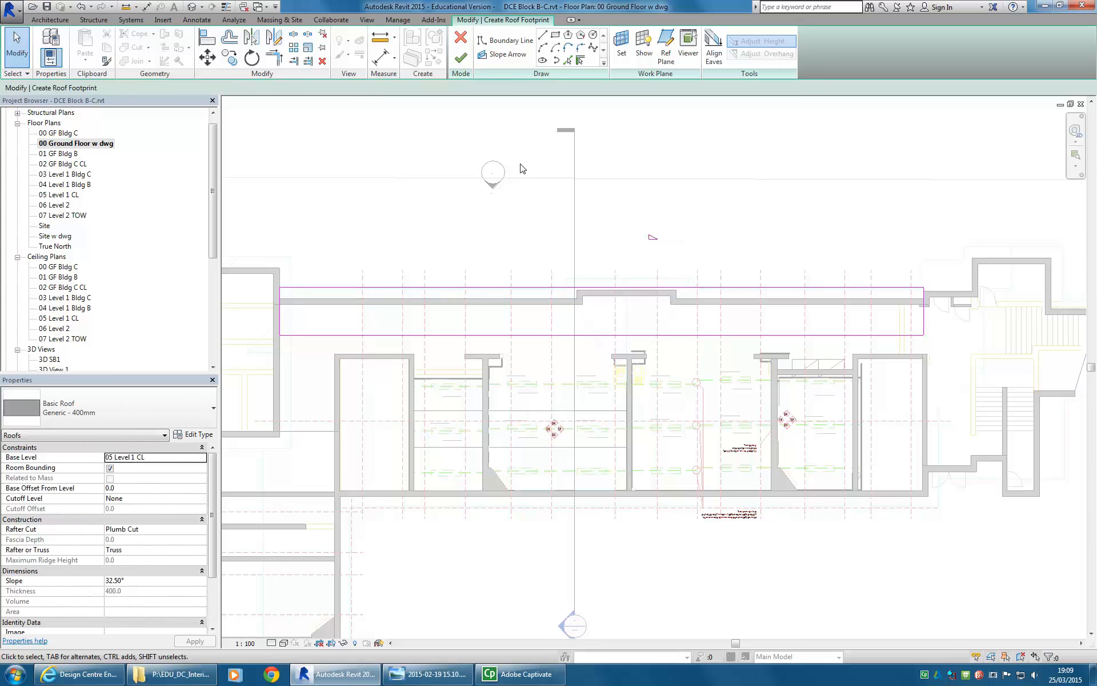
Step: Finish the roof footprint and open the section that cuts across the horizontal wing
click(461, 58)
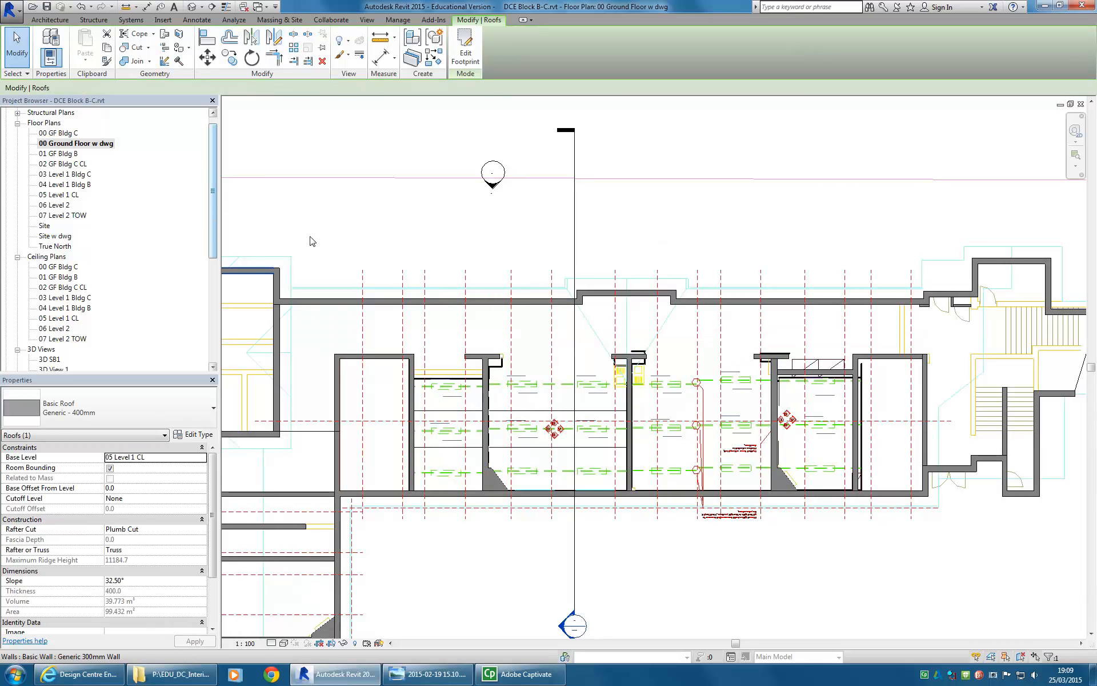
click(416, 241)
scroll(449, 272, down, 2)
scroll(448, 273, down, 1)
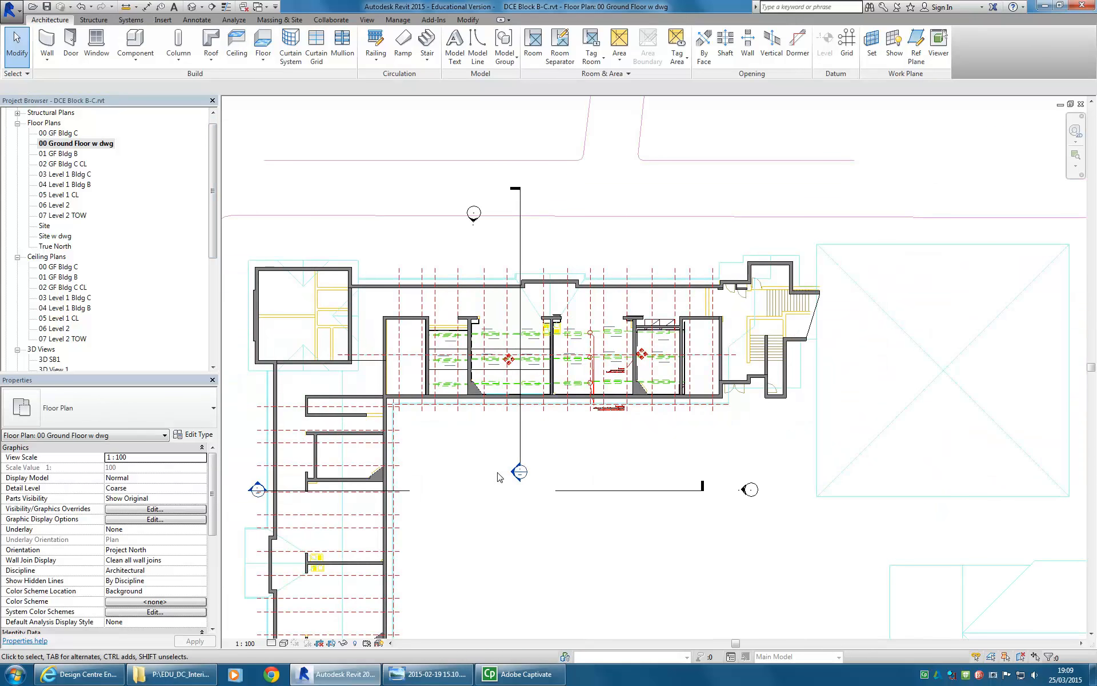
double_click(517, 472)
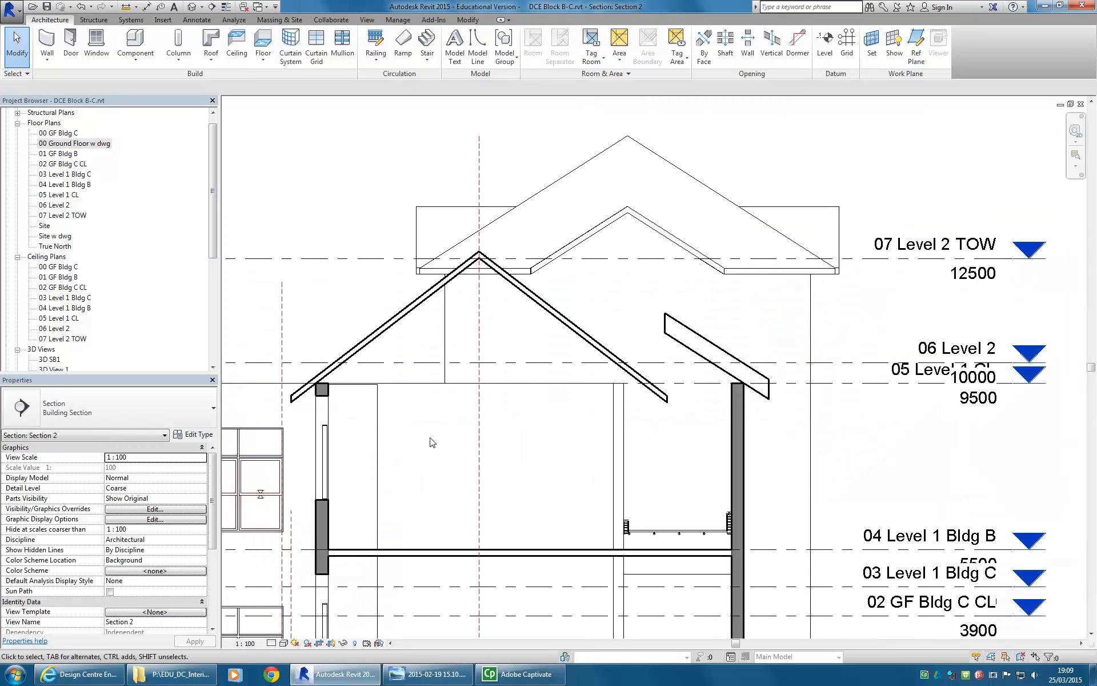
Step: Change the new sloping roof over the outer wall to the Generic - 125mm roof type
click(672, 346)
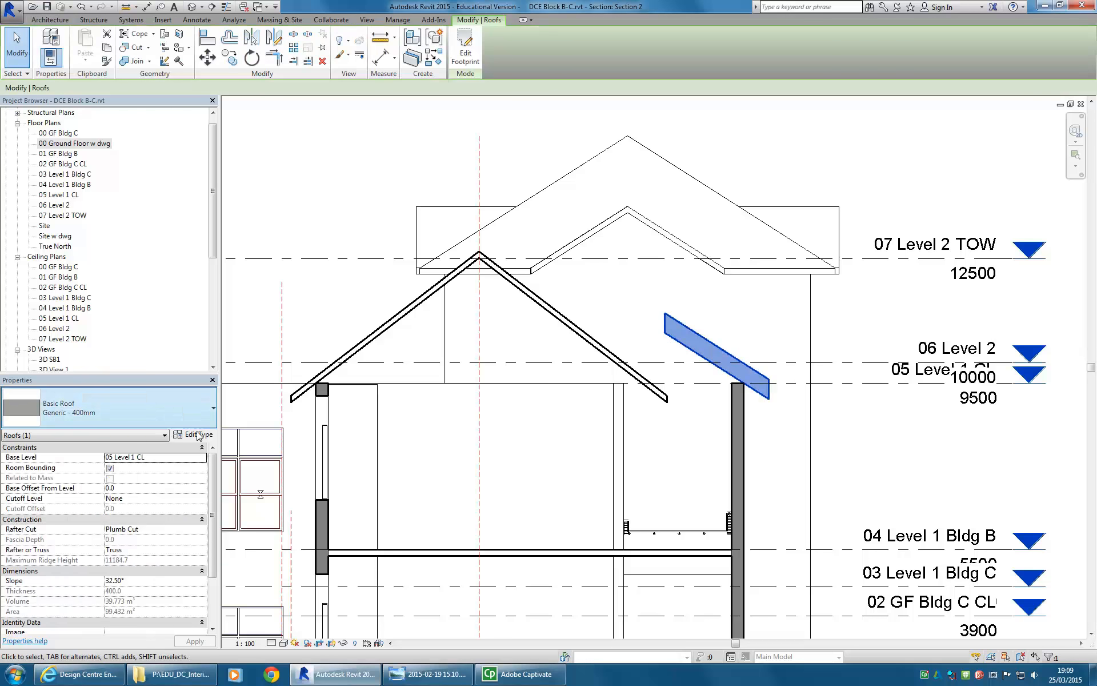
click(170, 413)
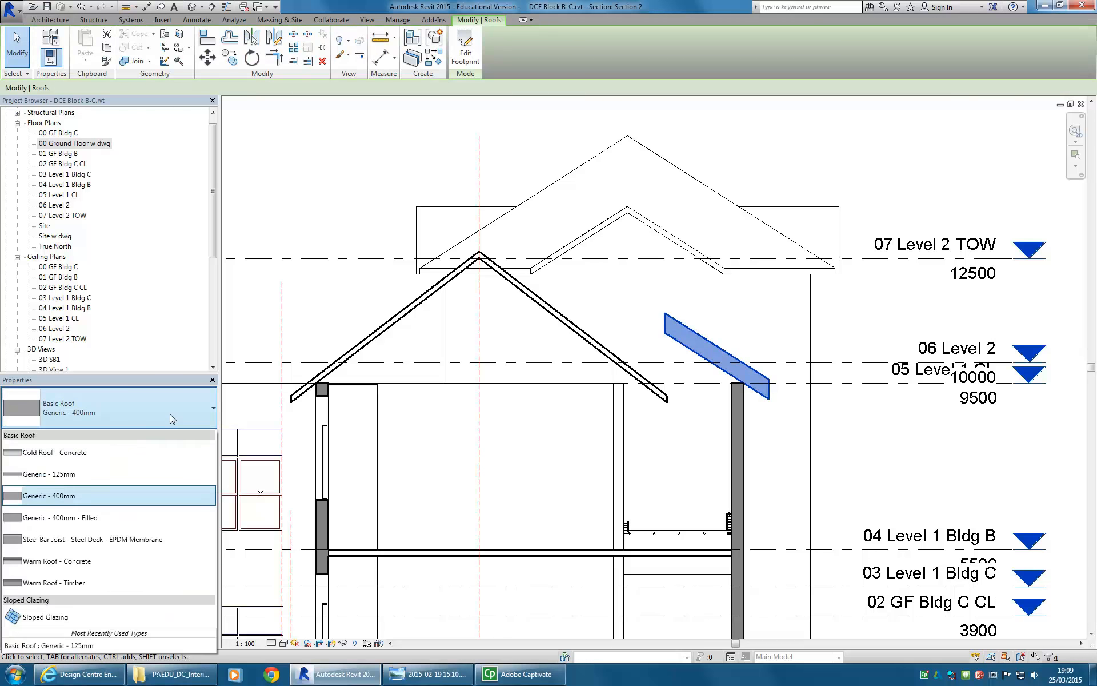
click(84, 478)
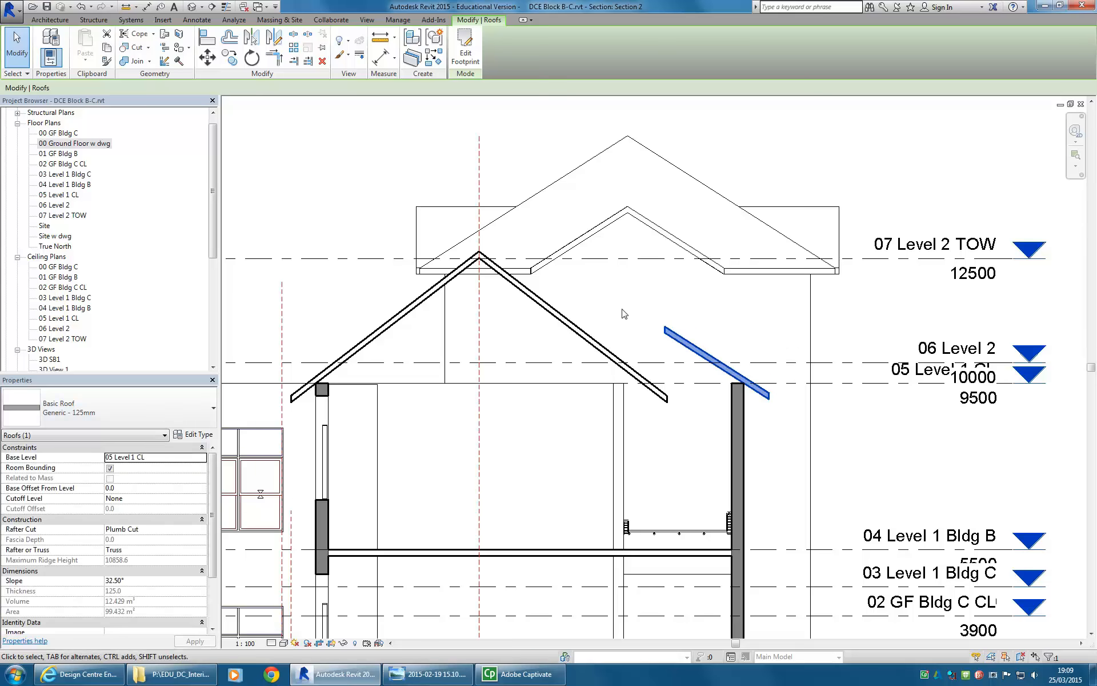
scroll(628, 312, up, 4)
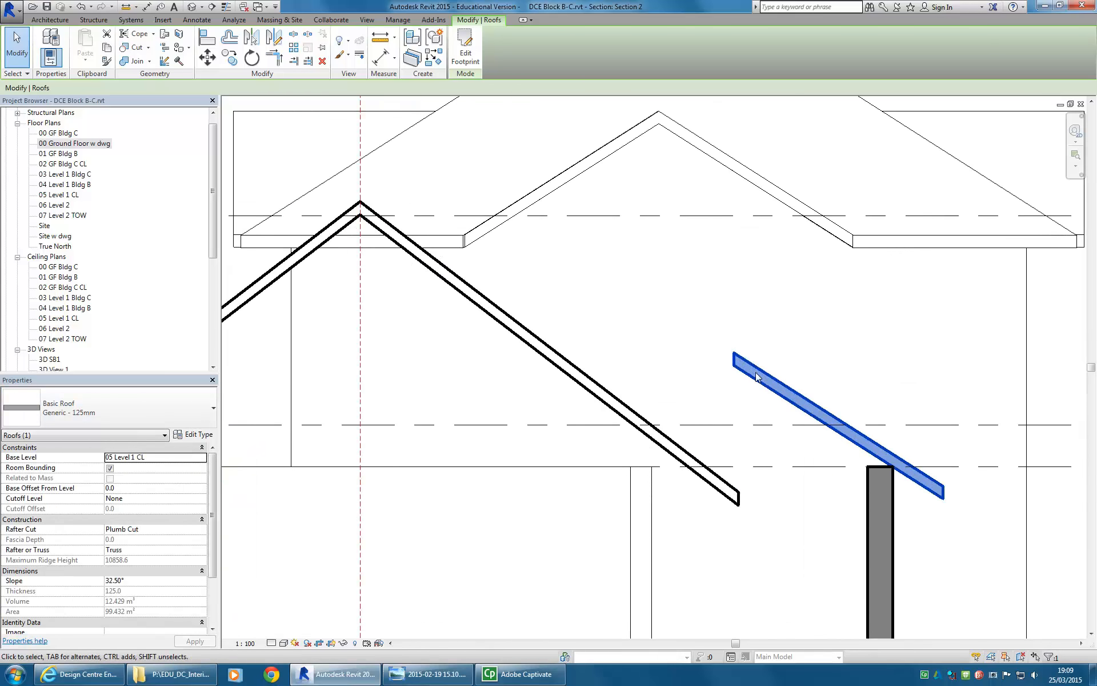
scroll(771, 387, down, 3)
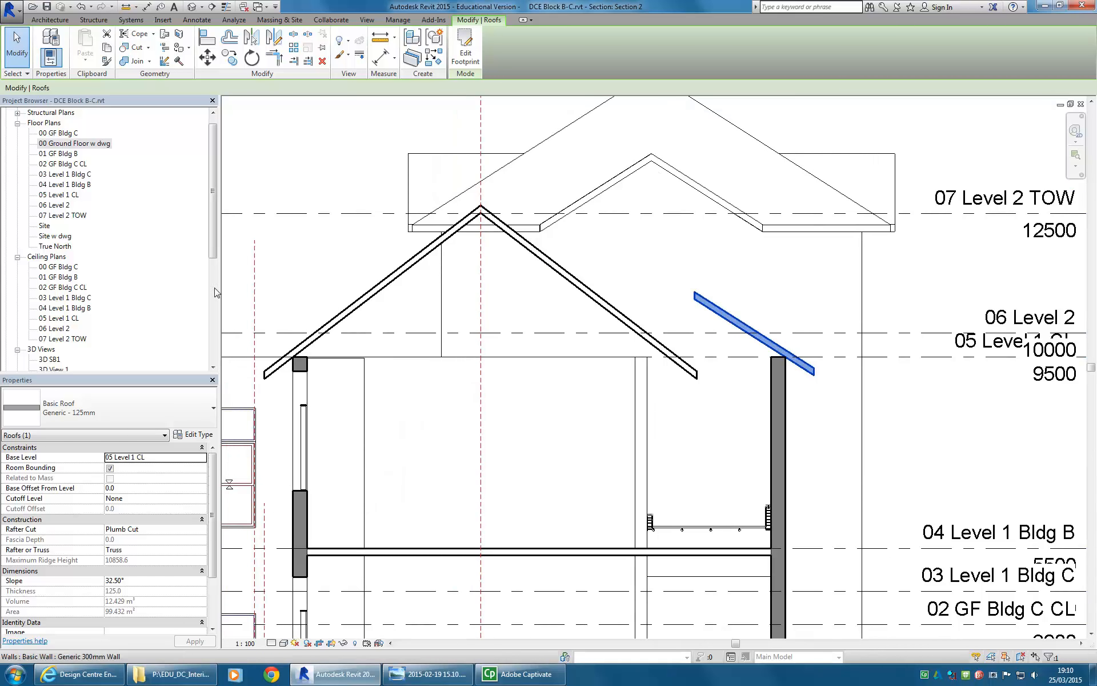
Step: Set the slope of the roof over the outer wall to 22.5°
click(214, 224)
mouse_move(214, 225)
mouse_down()
mouse_move(212, 235)
mouse_move(212, 218)
mouse_up()
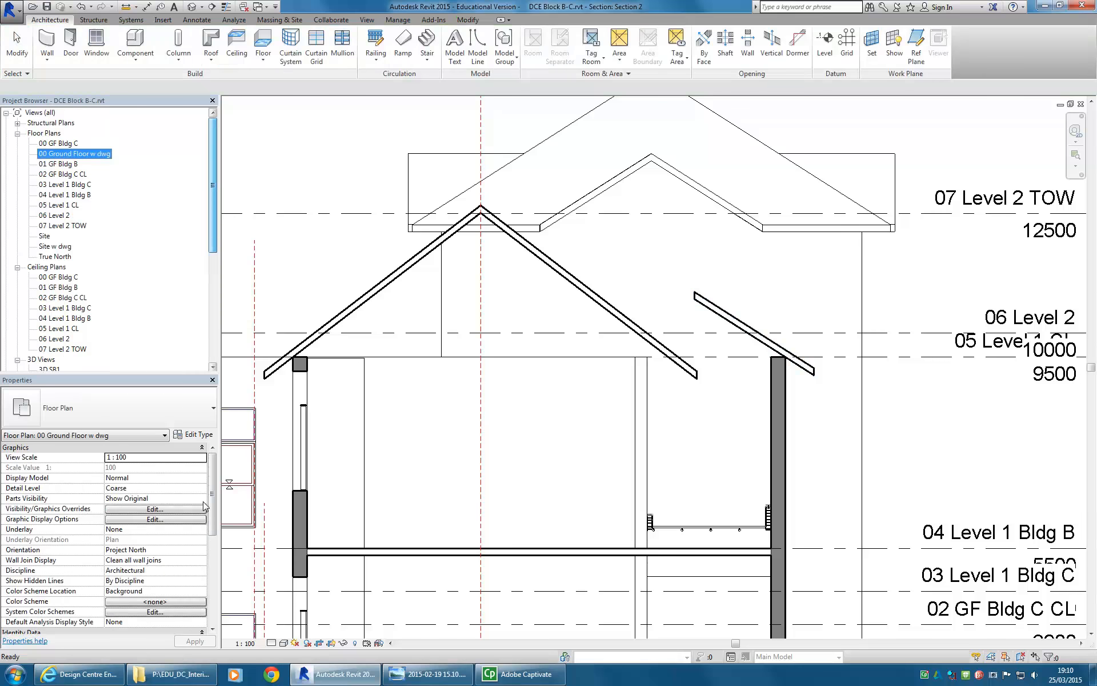
mouse_move(212, 494)
mouse_down()
mouse_move(212, 571)
mouse_move(210, 491)
mouse_up()
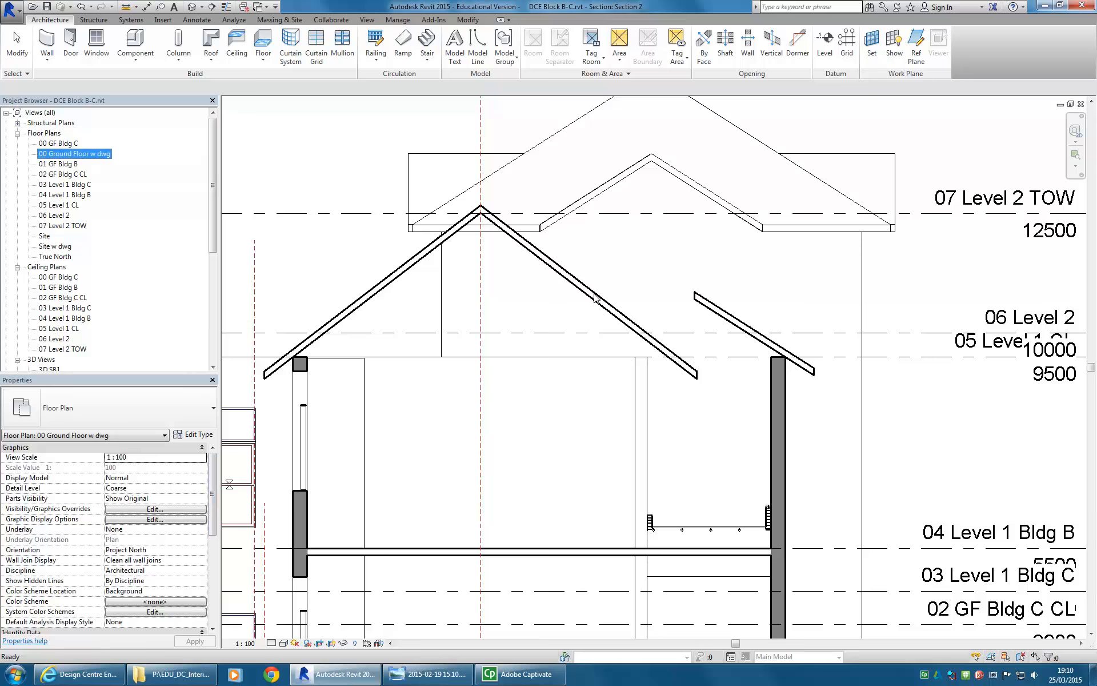
click(696, 305)
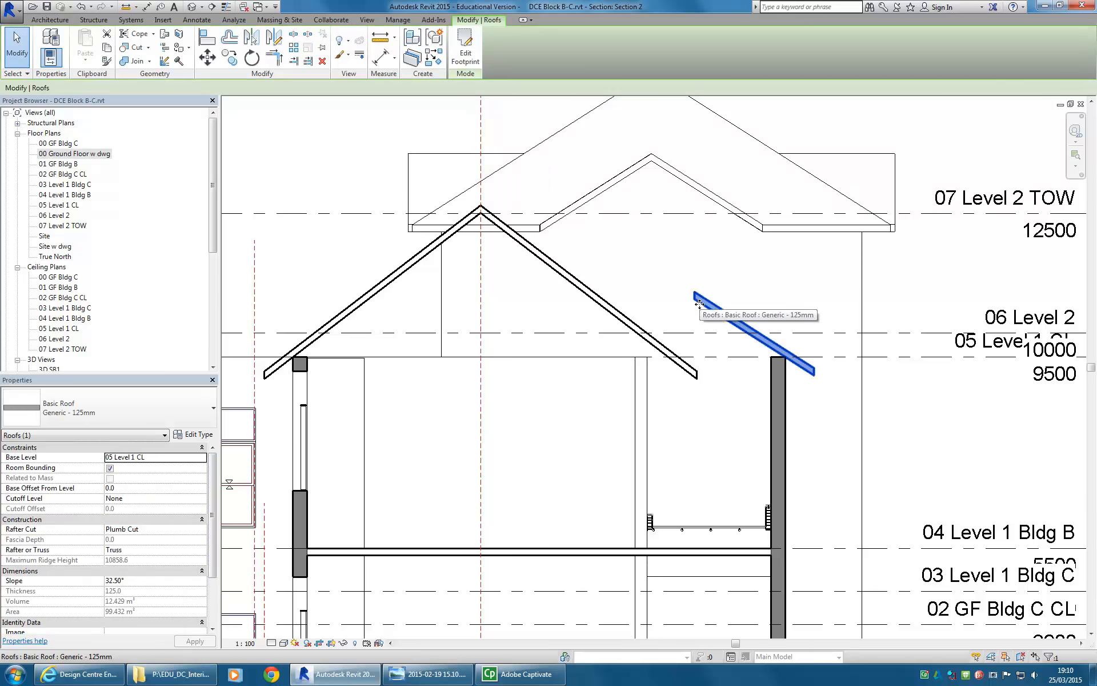
scroll(700, 304, down, 1)
scroll(679, 281, up, 1)
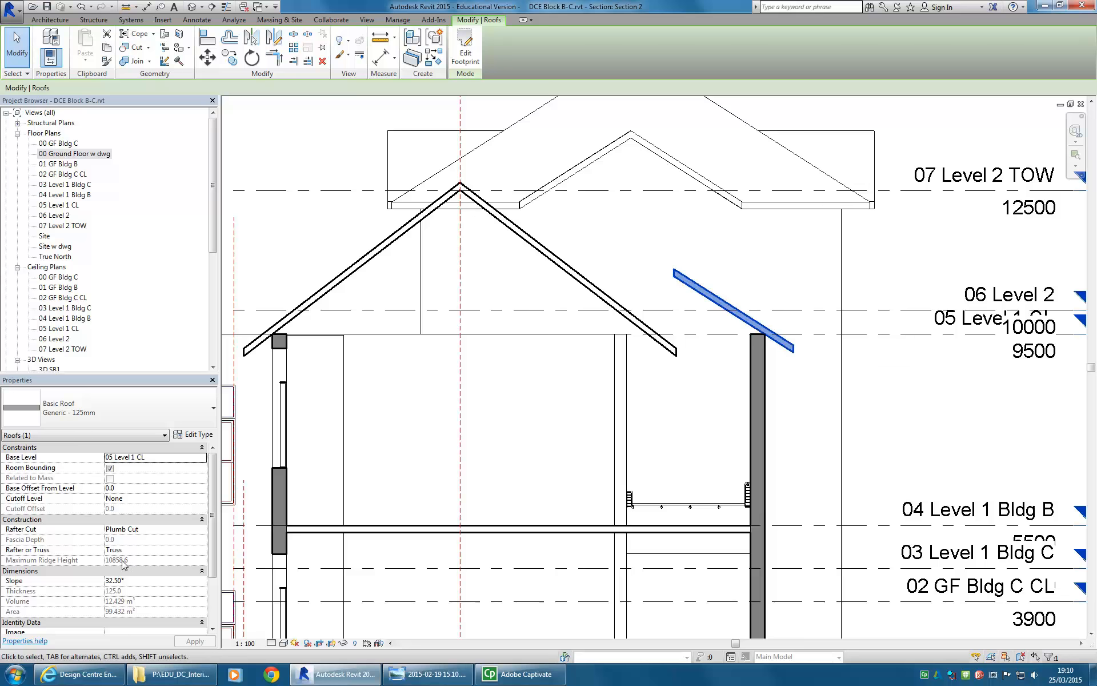
click(158, 580)
text(2)
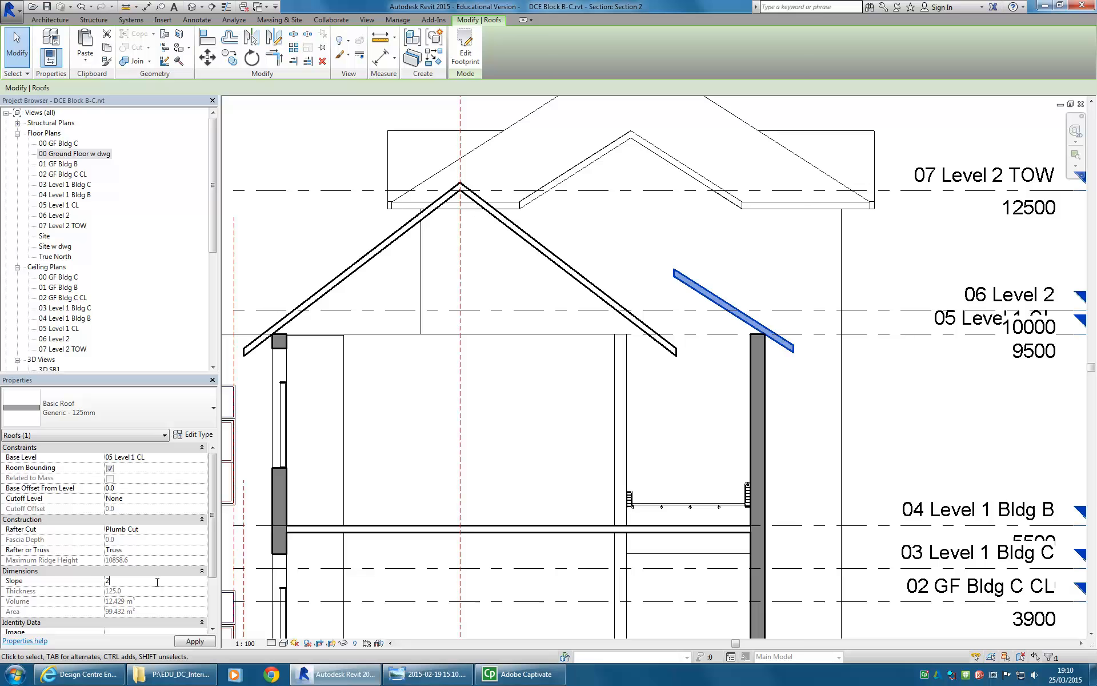
text(2.5)
key(Return)
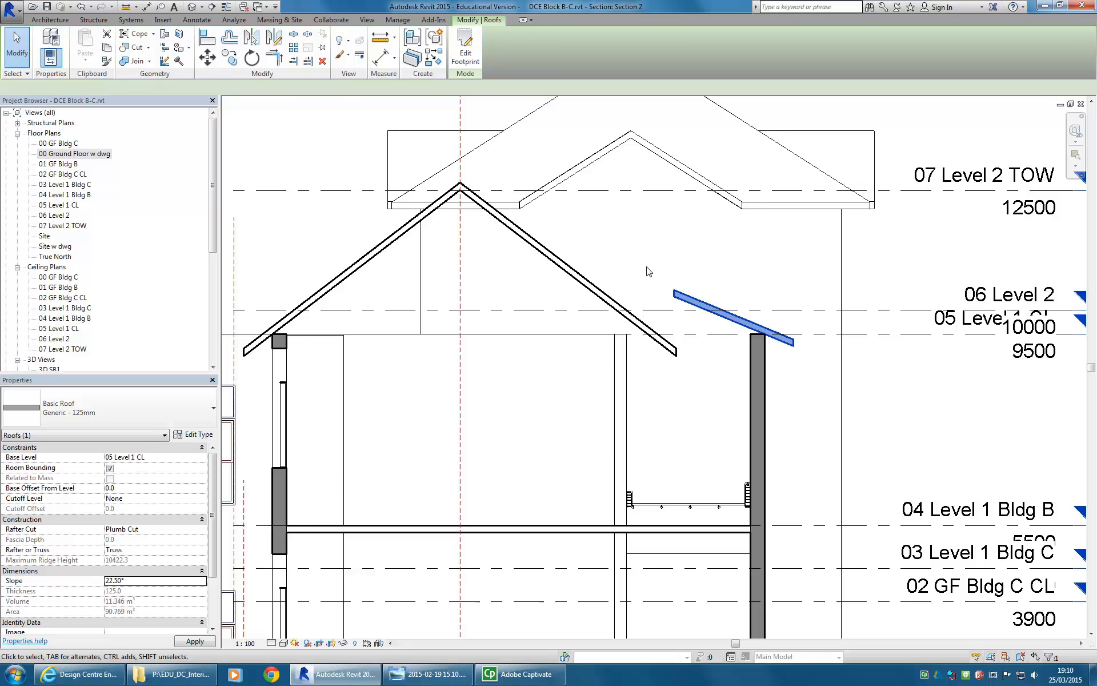
Step: Check the gable roof's slope, then open the outer-wall roof's footprint for editing in the 00 GF Bldg C floor plan
scroll(704, 276, up, 3)
scroll(774, 309, down, 1)
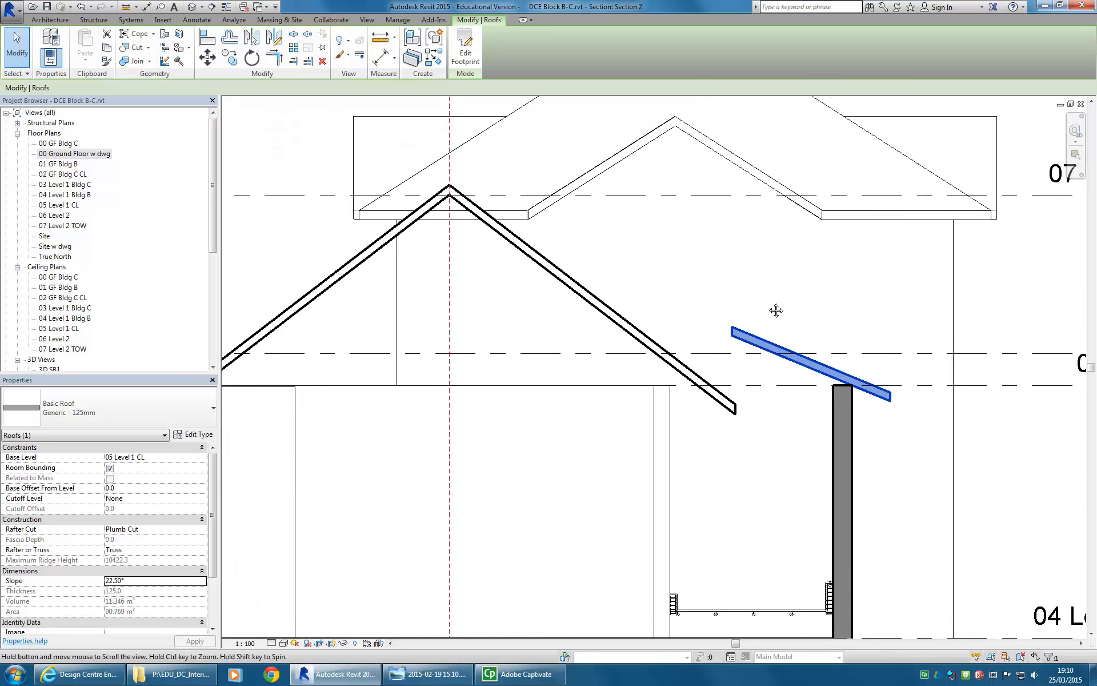
click(641, 336)
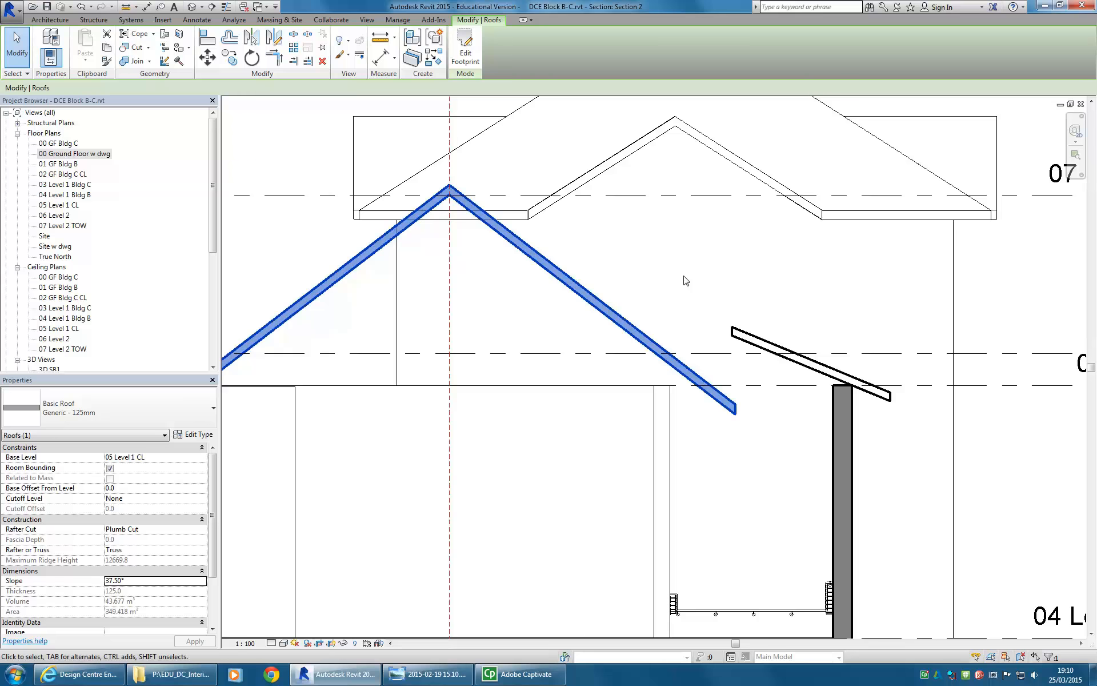
click(742, 339)
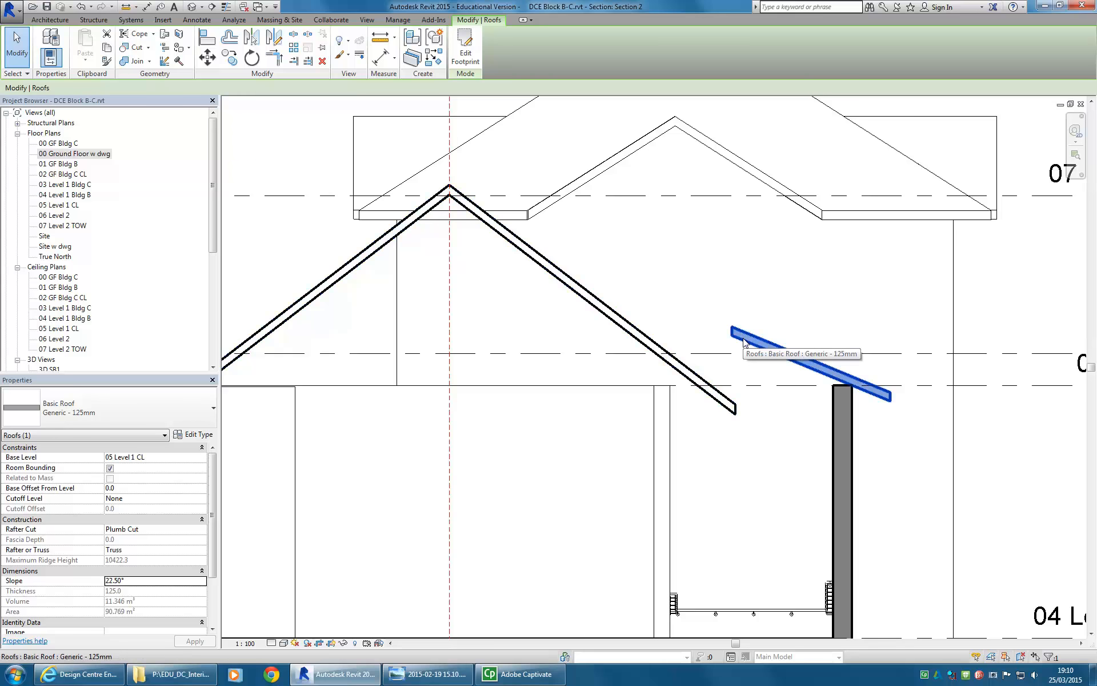
middle_drag(744, 341, 641, 313)
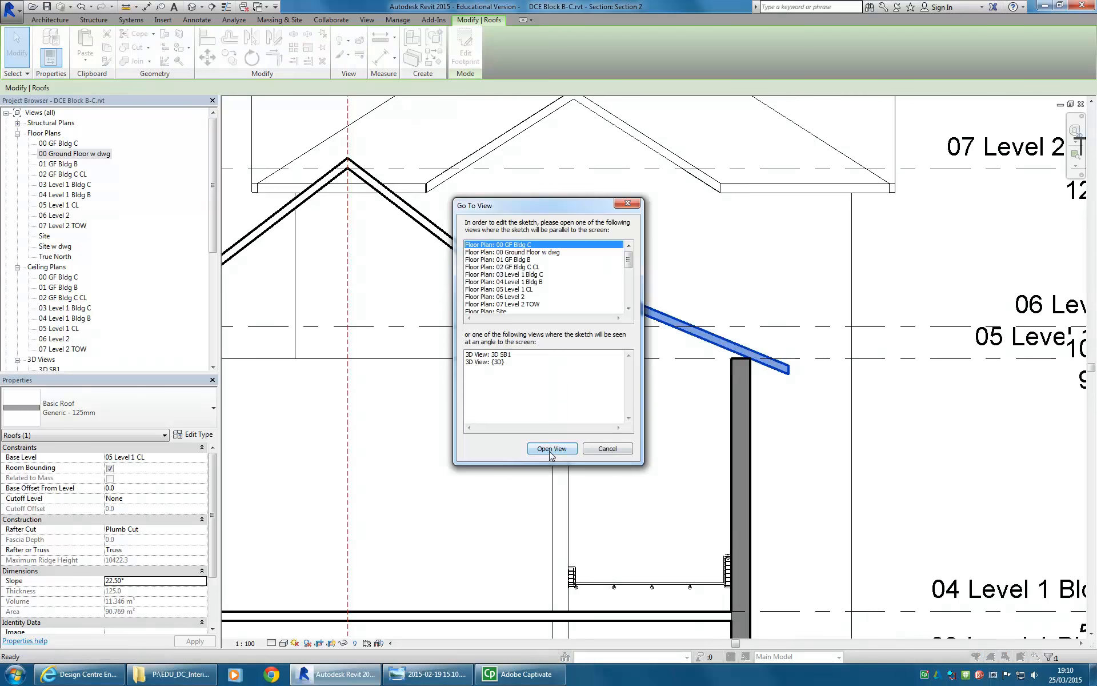
click(548, 449)
Step: Move the footprint's inner boundary line further into the wing, past the ends of the cross walls, and finish the roof
scroll(705, 351, down, 3)
mouse_move(985, 367)
middle_down()
mouse_move(765, 366)
mouse_move(678, 341)
middle_up()
click(776, 342)
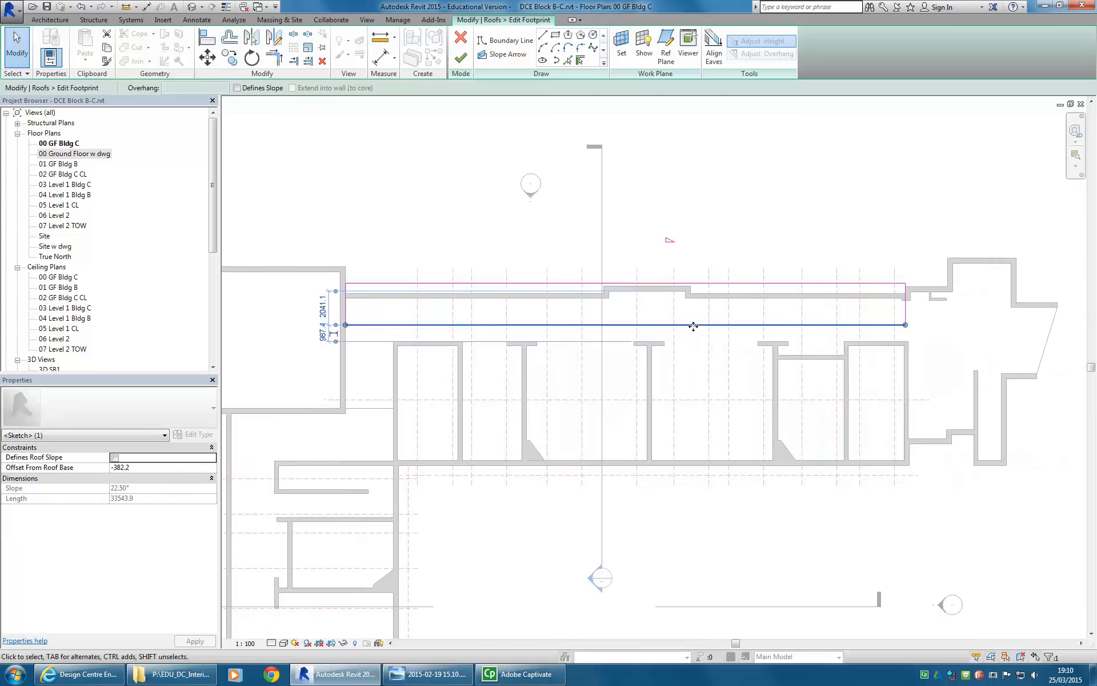
drag(691, 344, 694, 371)
click(689, 205)
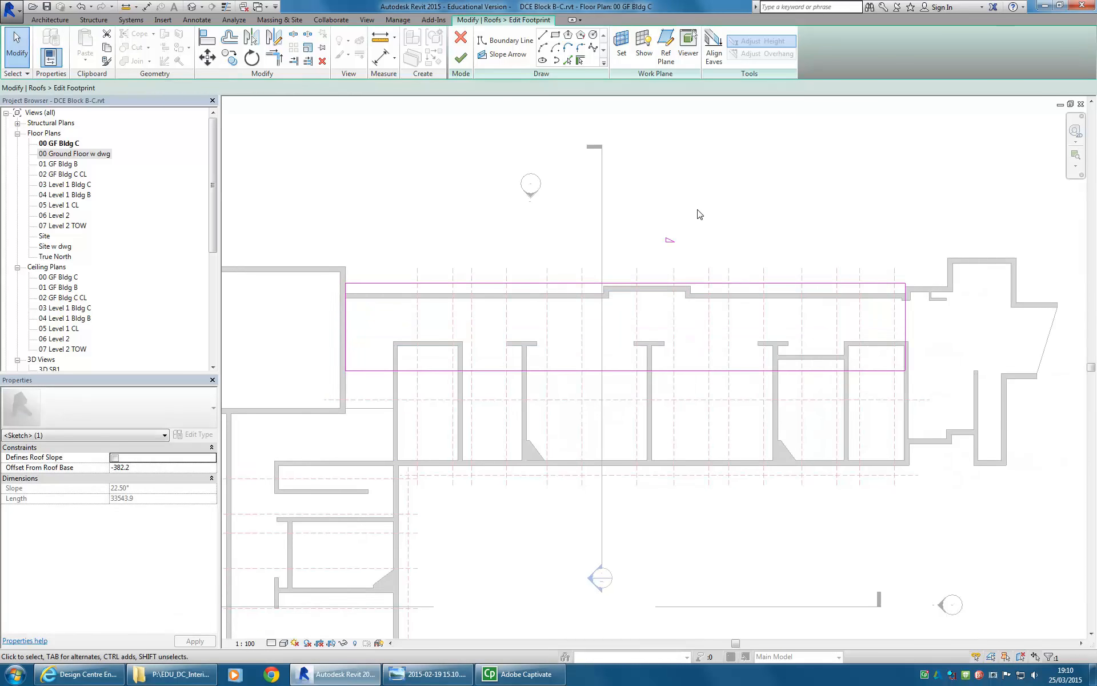
click(461, 57)
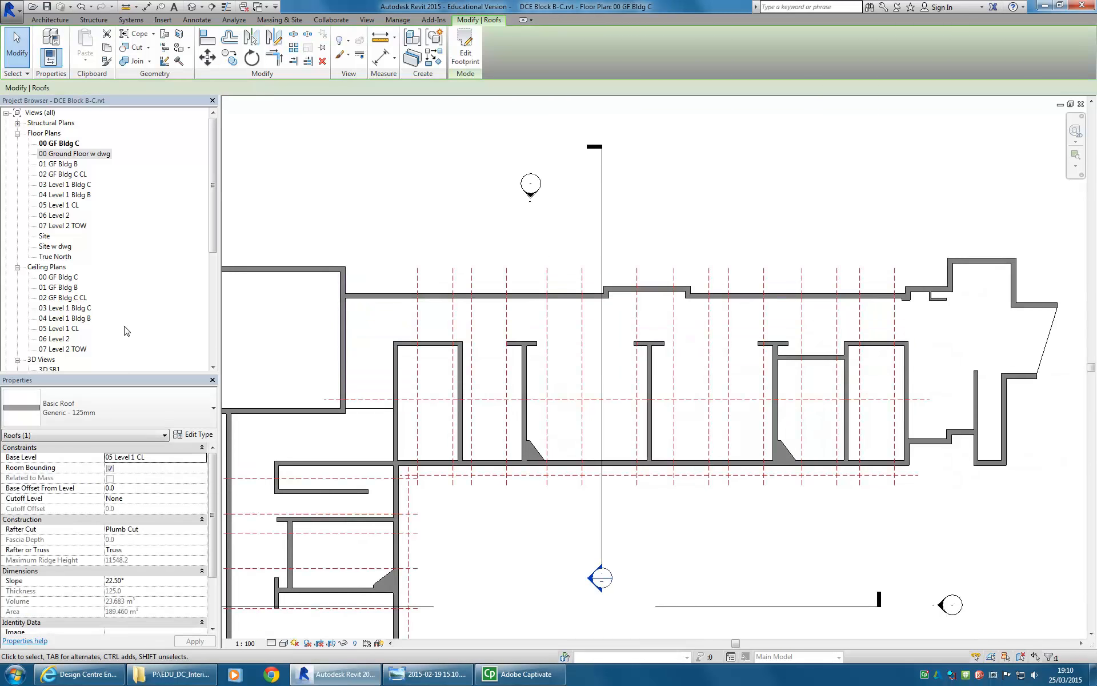
Step: Open Section 2 to check how the extended roof meets the gable roof
drag(214, 180, 214, 260)
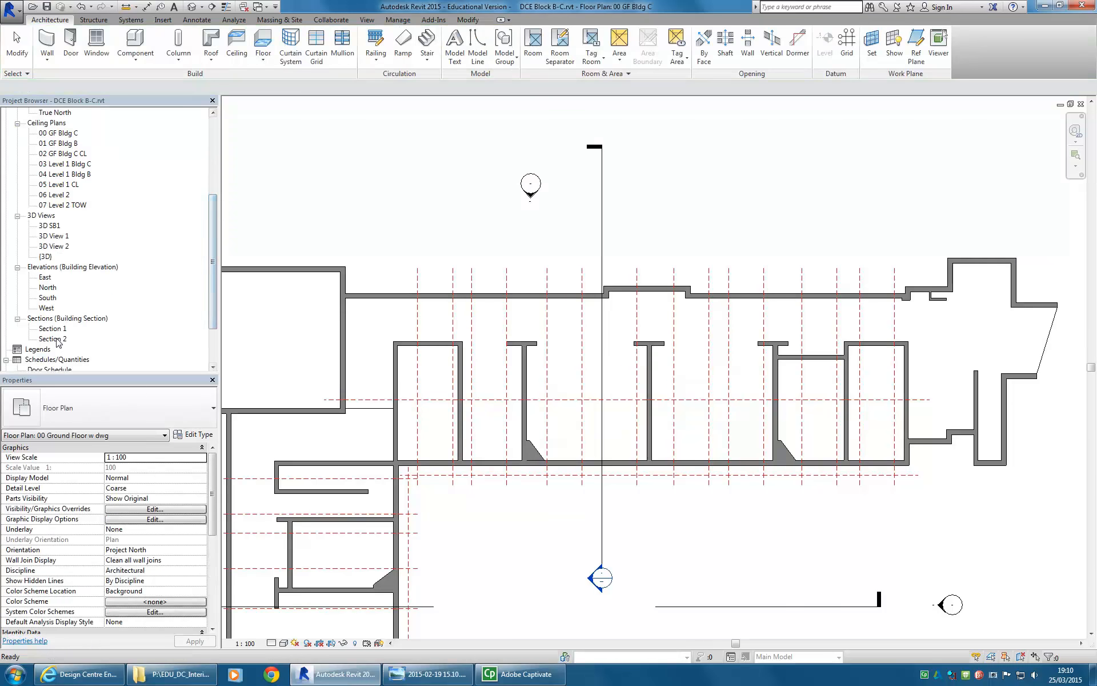
double_click(52, 341)
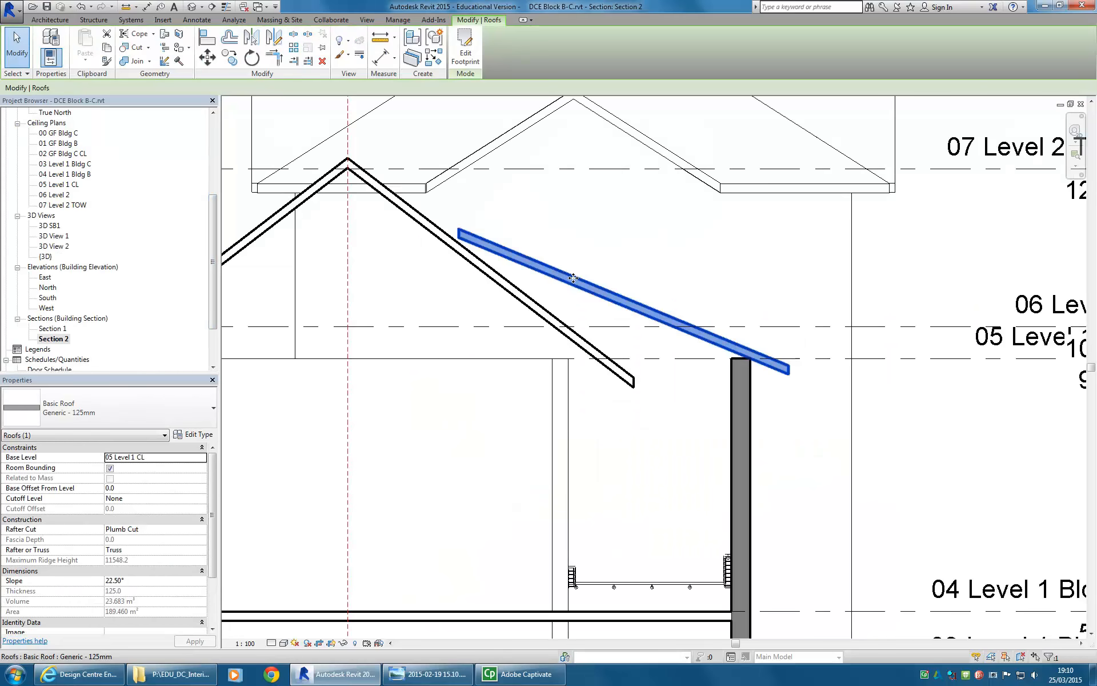
scroll(577, 266, down, 4)
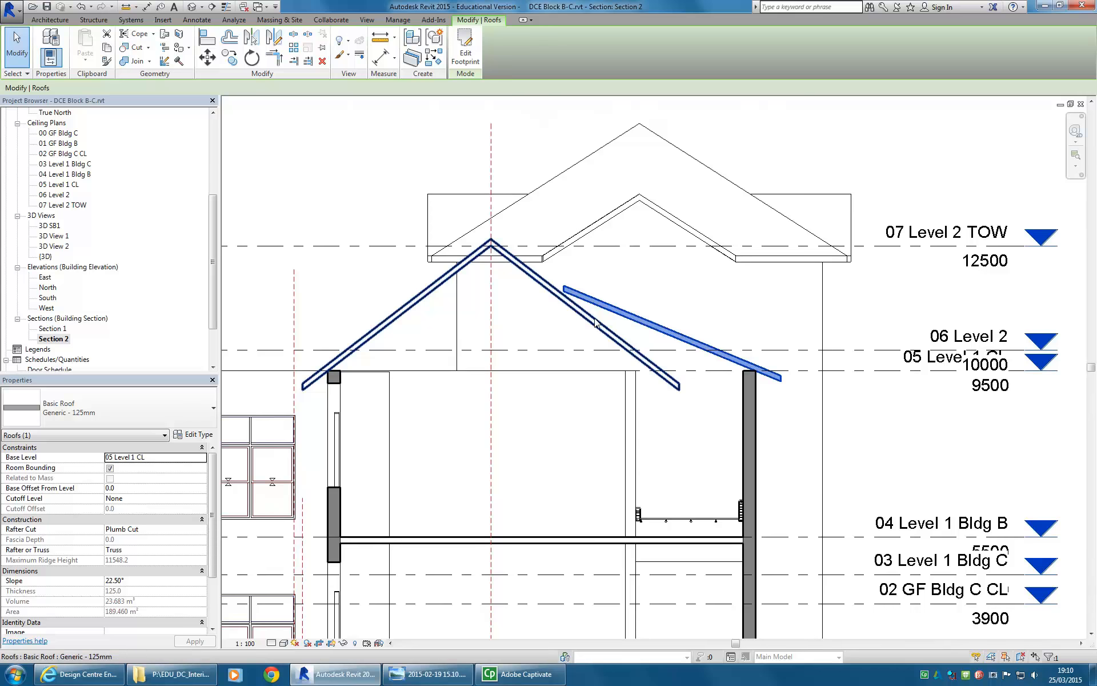
Step: Try a 32.5° slope on the whole gable roof, then undo the change
click(595, 323)
scroll(606, 326, up, 4)
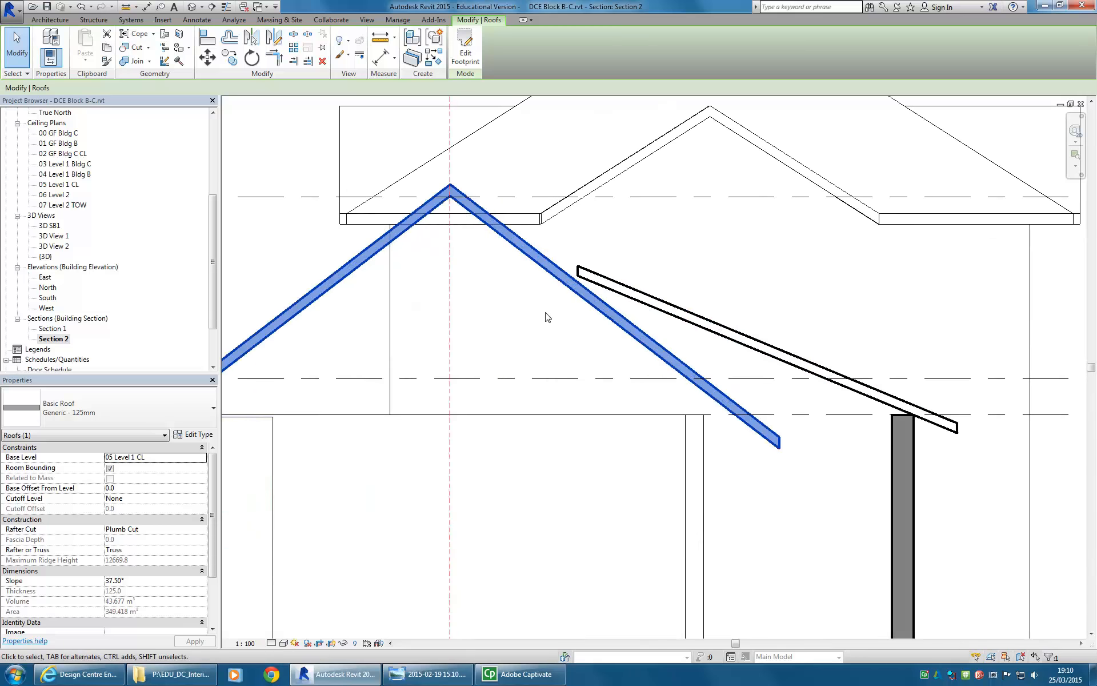
scroll(617, 327, down, 3)
scroll(595, 292, up, 2)
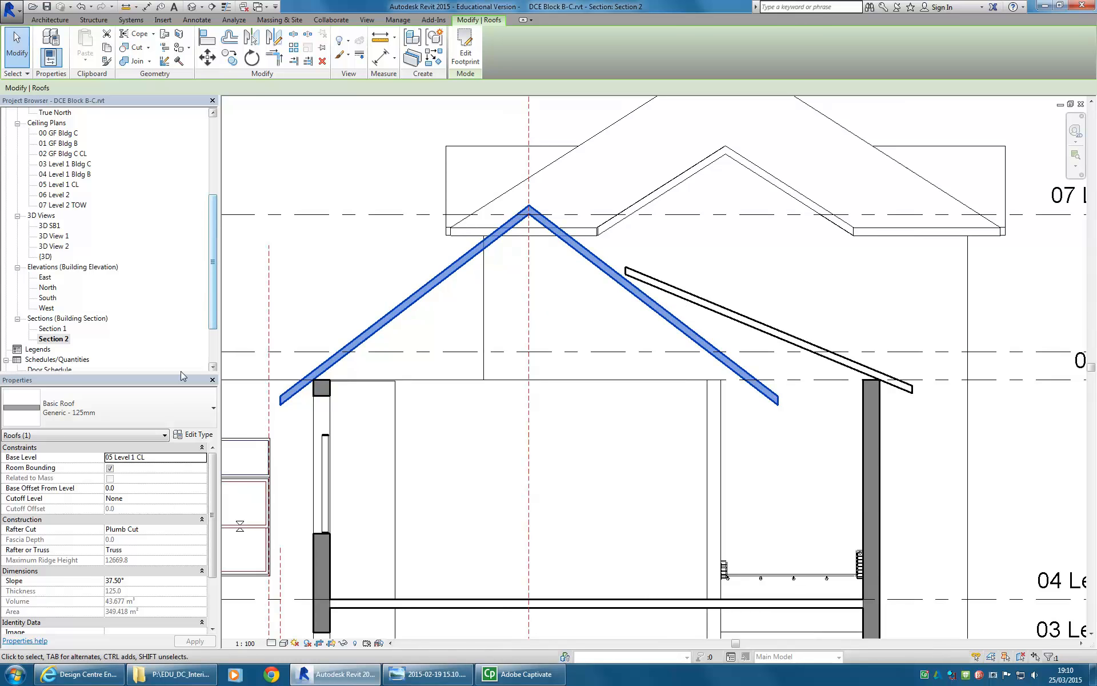
click(151, 582)
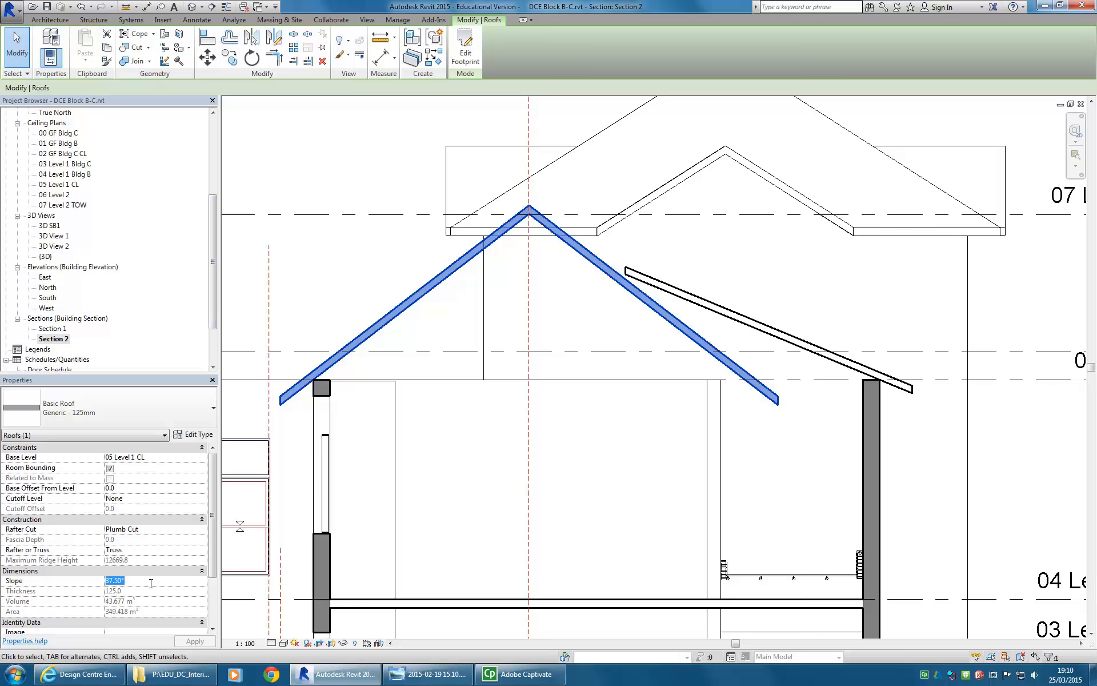
text(32)
key(Return)
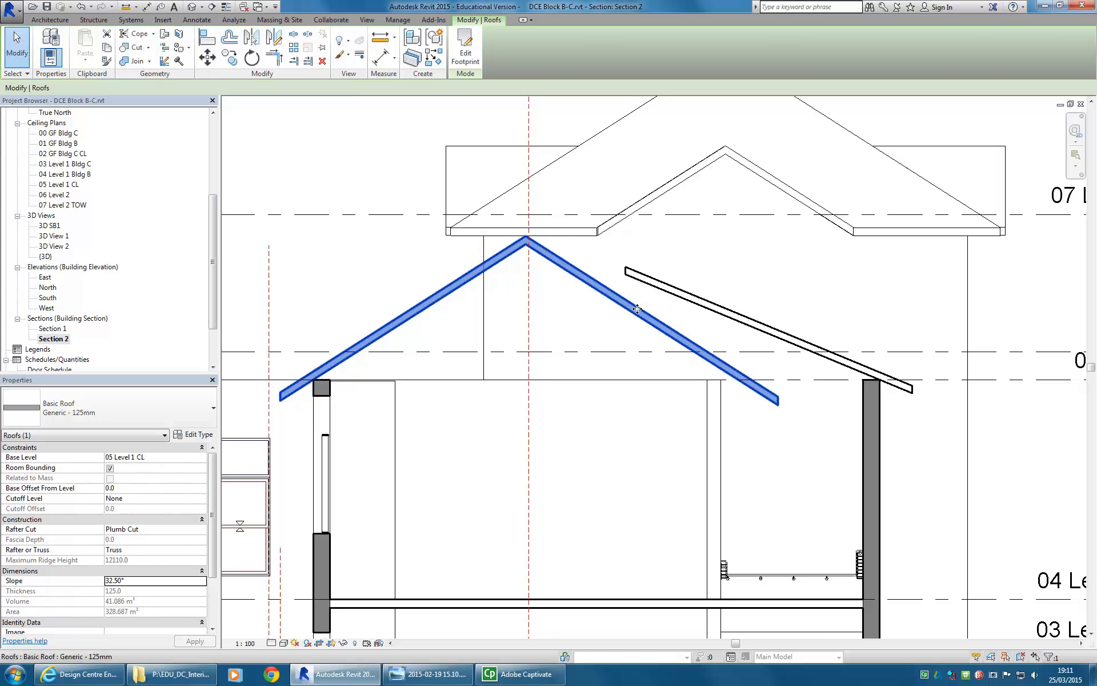
click(81, 8)
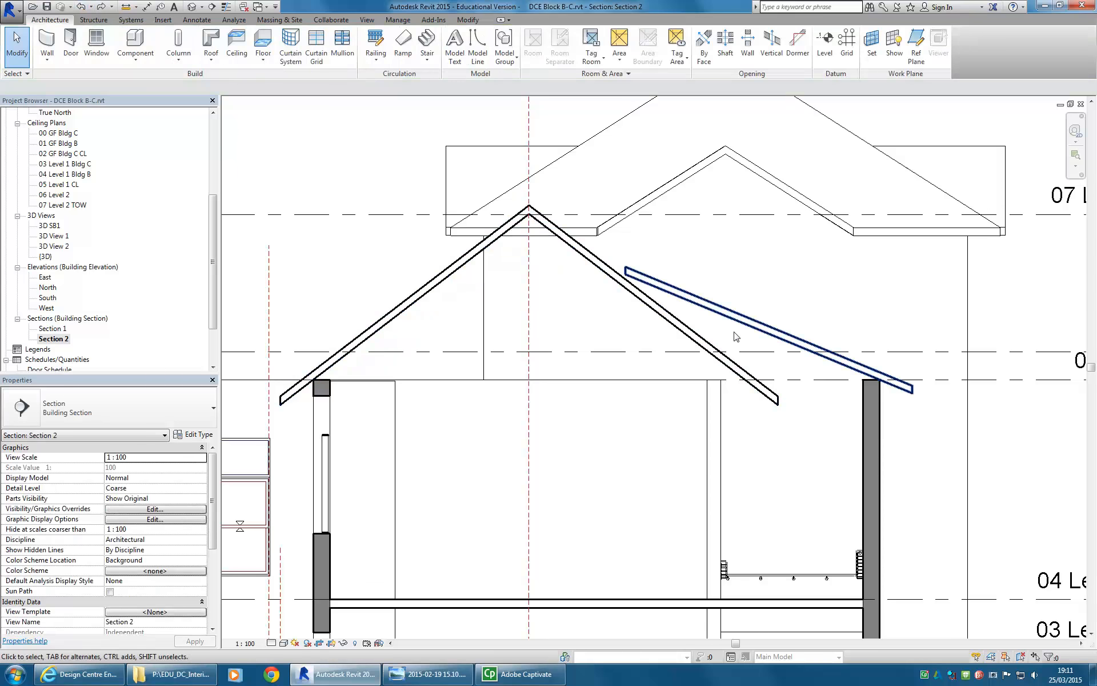
Step: Examine in the section how the outer-wall roof's inner edge sits against the gable roof
click(766, 329)
scroll(776, 343, down, 2)
scroll(776, 343, down, 1)
middle_drag(776, 343, 808, 358)
scroll(784, 346, up, 3)
scroll(790, 355, down, 2)
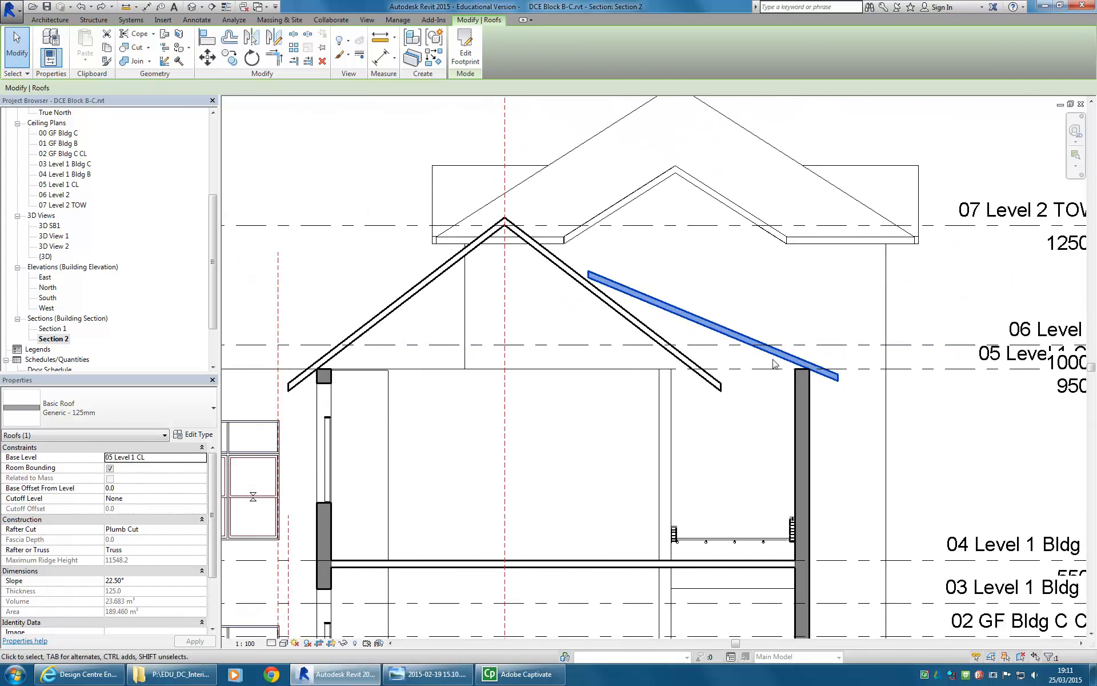
Step: Select the gable roof and open its footprint for editing in the Site plan
click(634, 332)
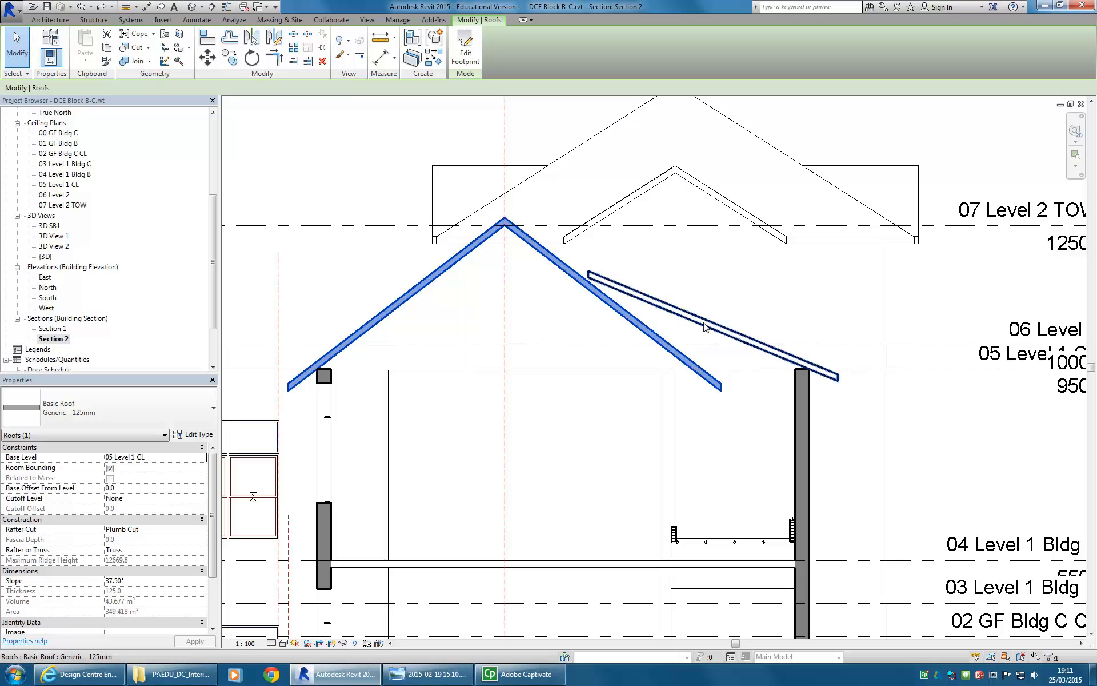
key(Escape)
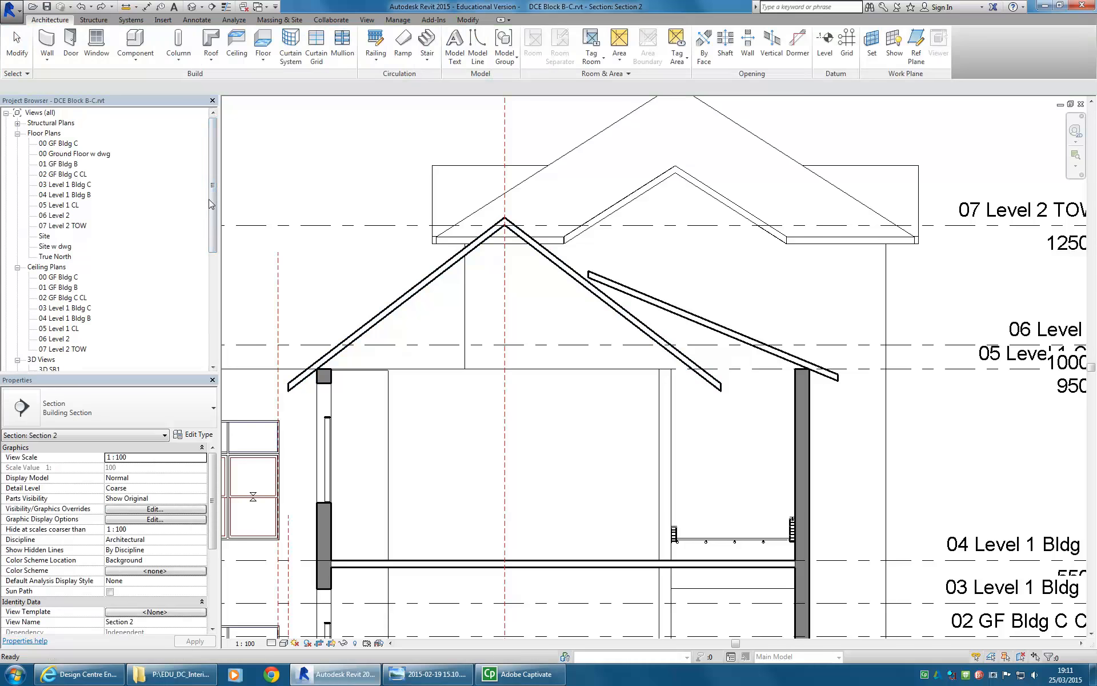
drag(215, 277, 207, 221)
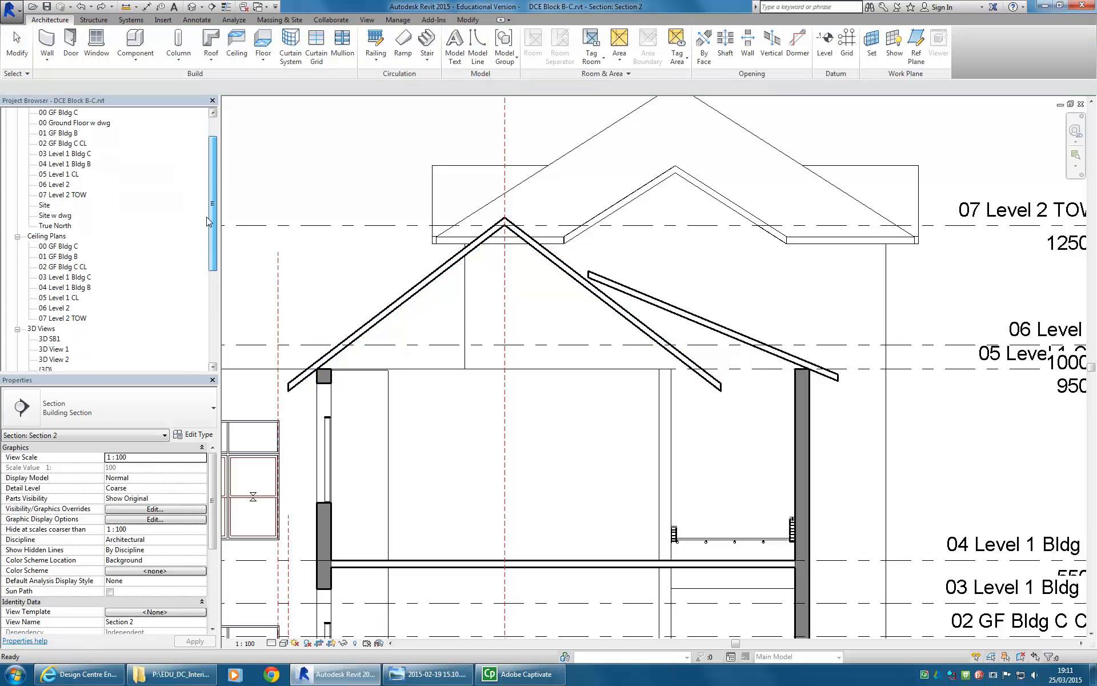
double_click(45, 205)
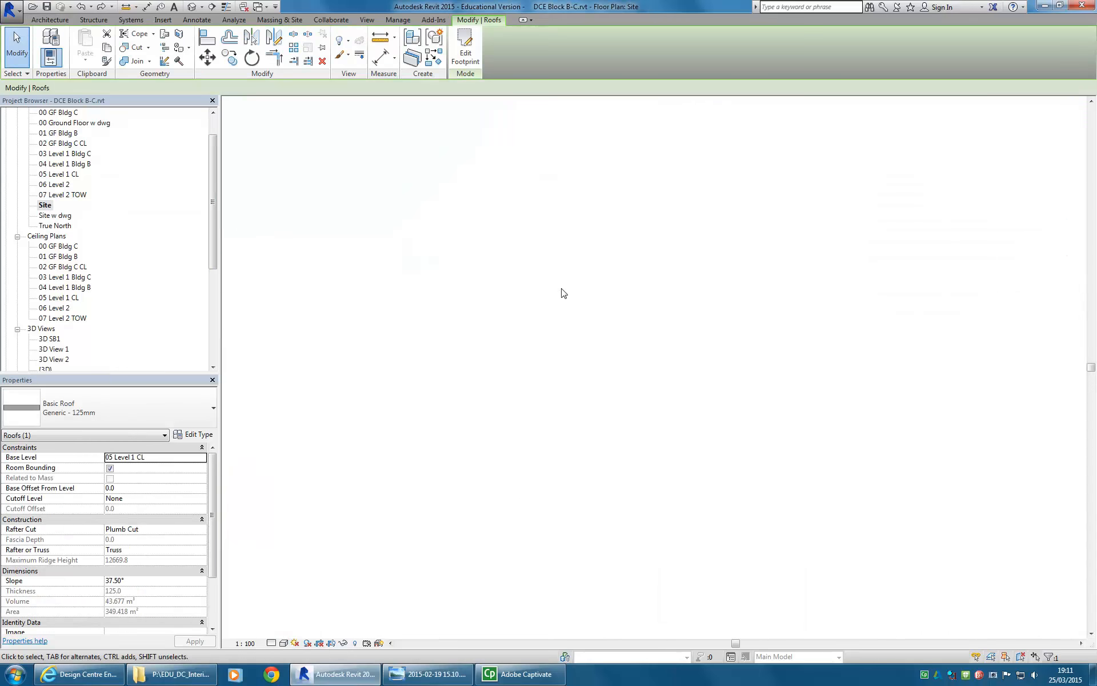
scroll(577, 303, down, 2)
click(456, 66)
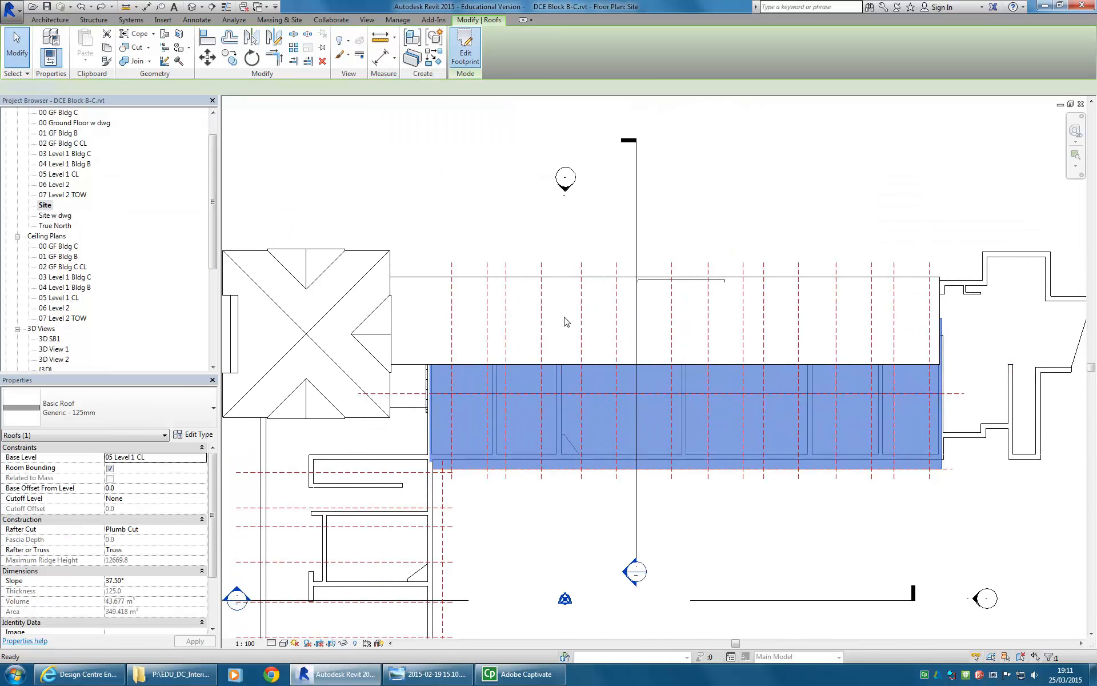
Step: Set the slope of the gable footprint's long boundary line beneath the outer-wall roof to 32.5° and finish the footprint
click(594, 318)
click(664, 358)
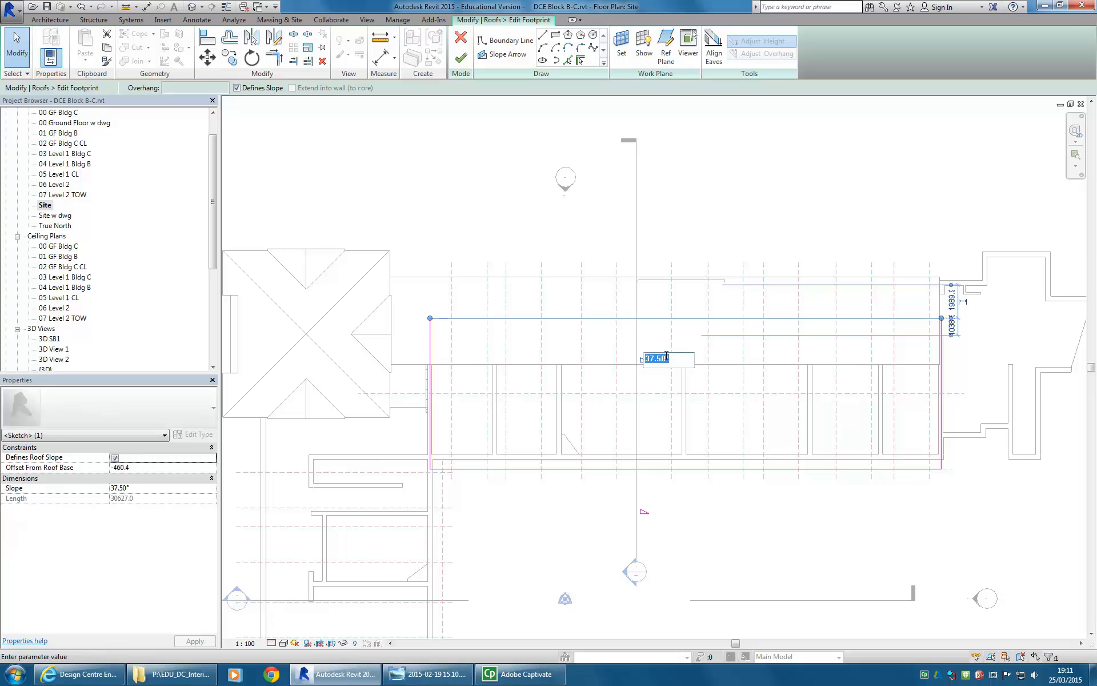
text(32.5)
key(Return)
click(460, 57)
Step: Reopen the section across the wing to check both roofs and select the outer-wall roof
click(565, 522)
double_click(624, 572)
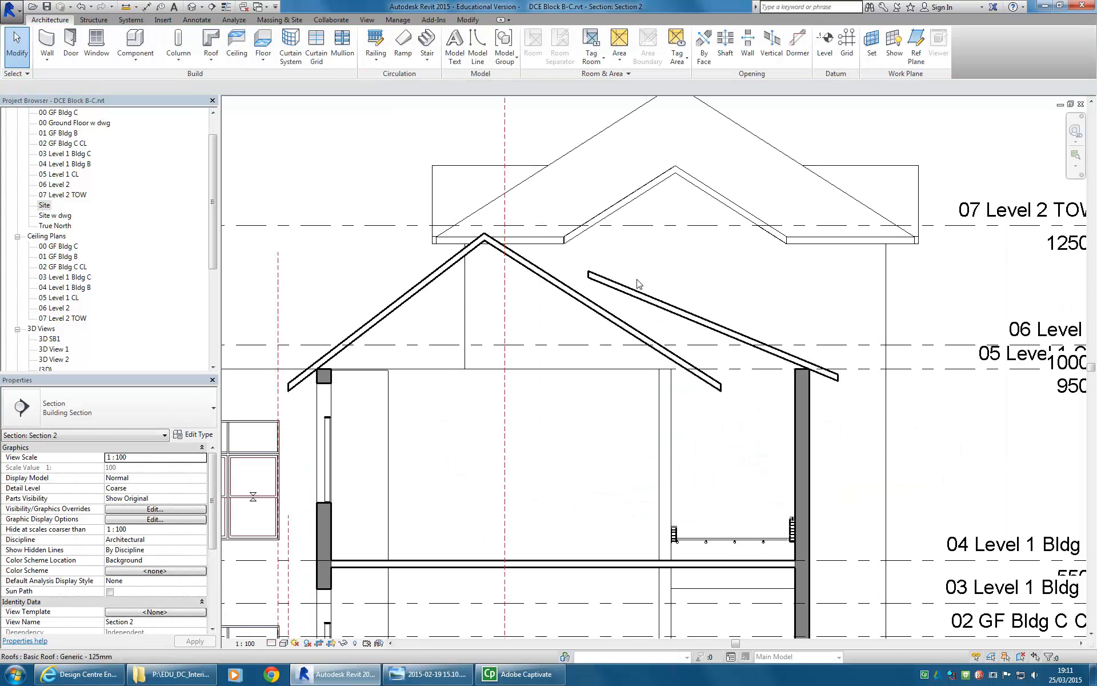
click(614, 320)
click(653, 312)
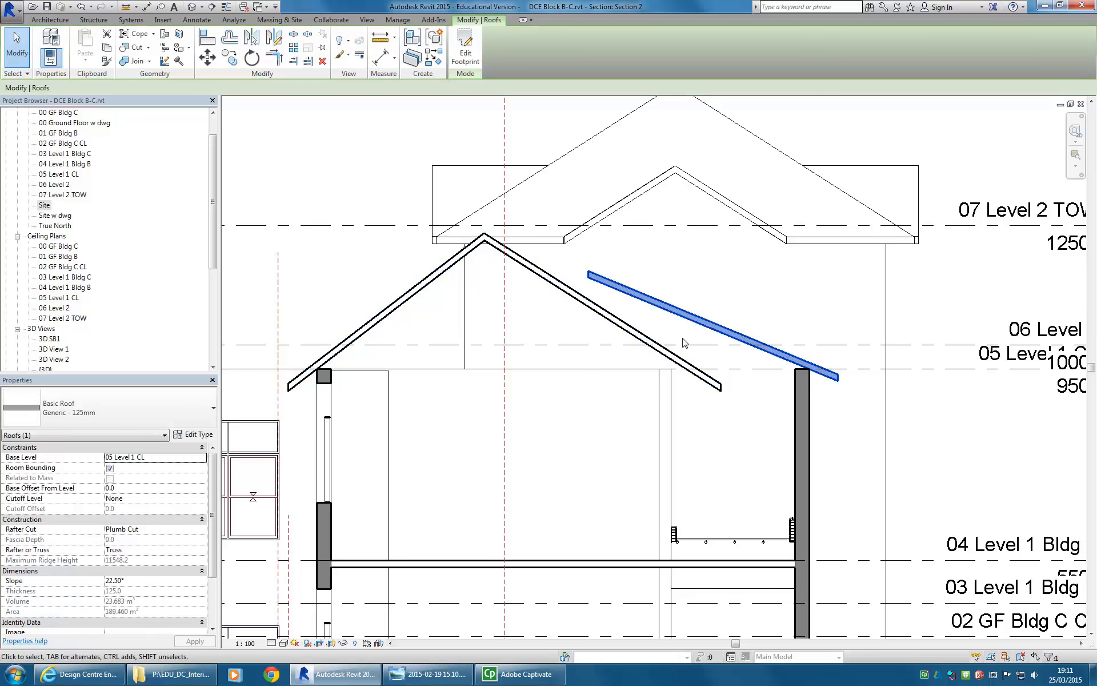
Step: Set the outer-wall roof's slope to 15° and check in the section where it crosses the gable roof
click(148, 581)
text(15)
key(Return)
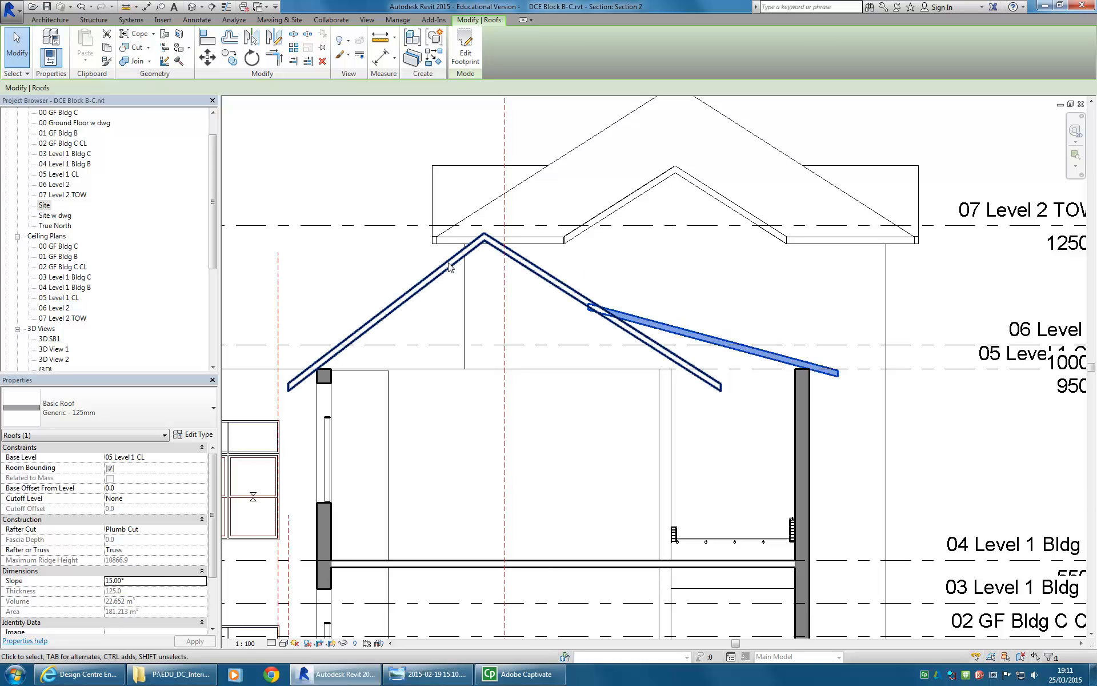
click(657, 278)
scroll(658, 278, up, 1)
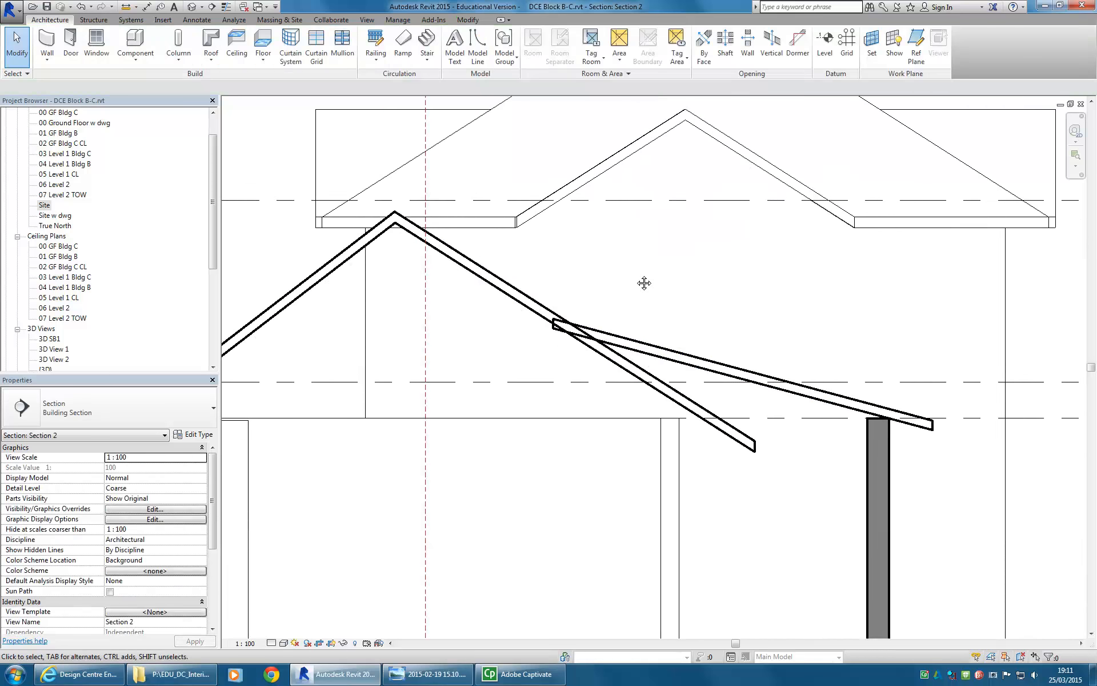
scroll(713, 284, up, 1)
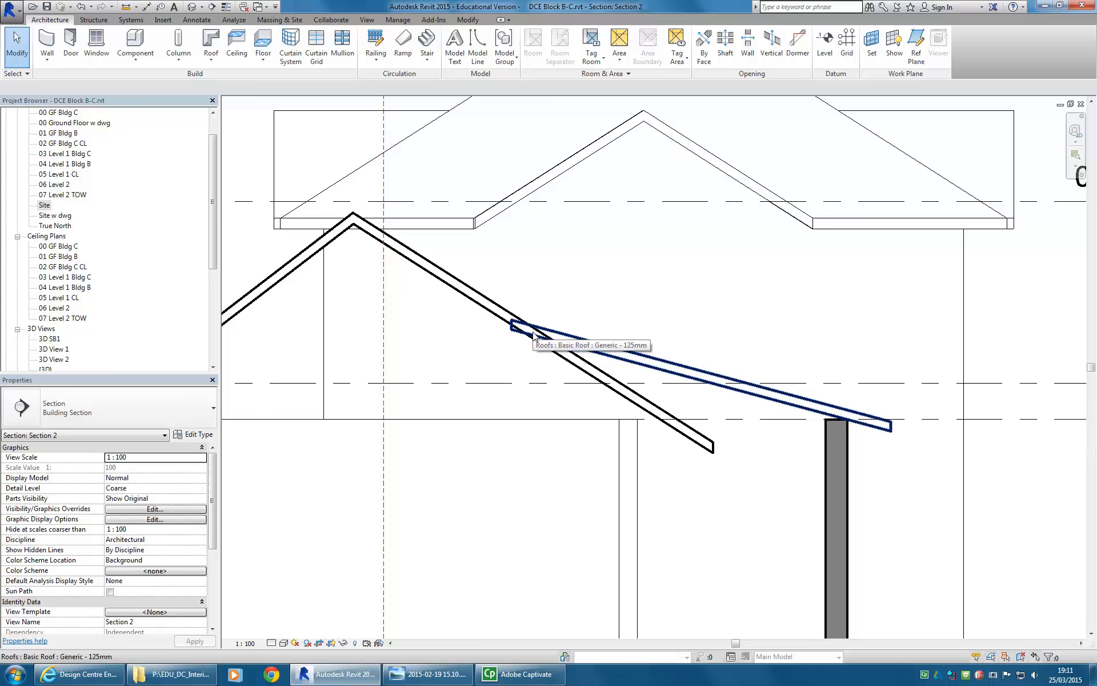
scroll(566, 377, down, 2)
middle_drag(570, 380, 585, 379)
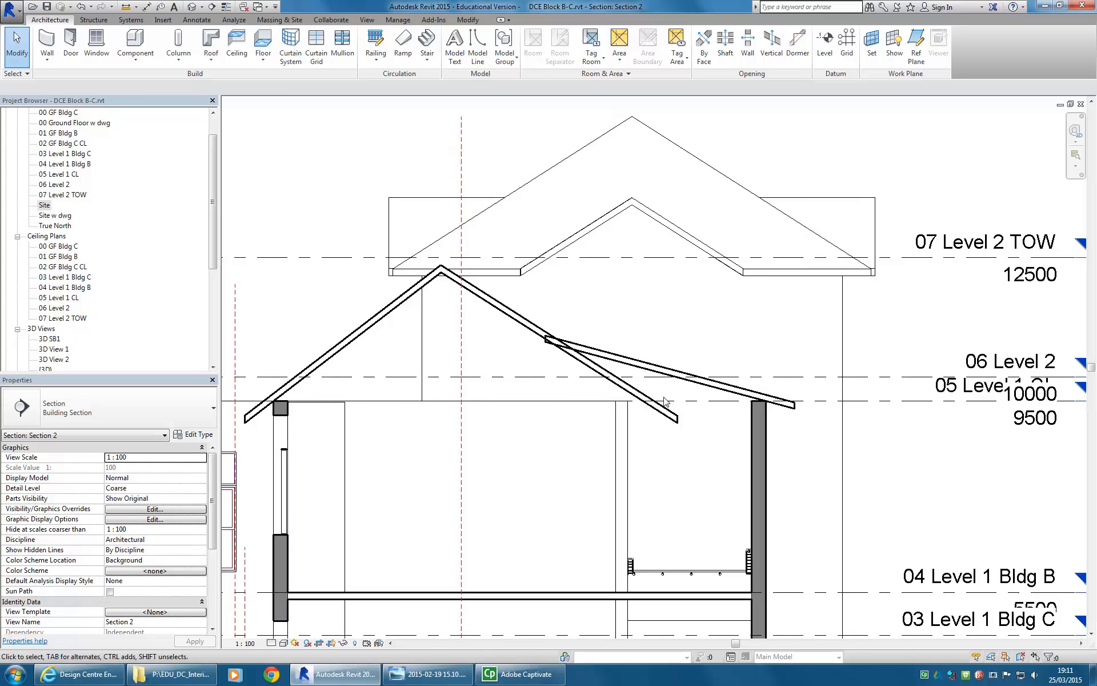
Step: Draw a vertical reference plane through the point where the two roofs' upper faces cross and extend its lower end below the roofs
click(927, 49)
scroll(571, 311, up, 4)
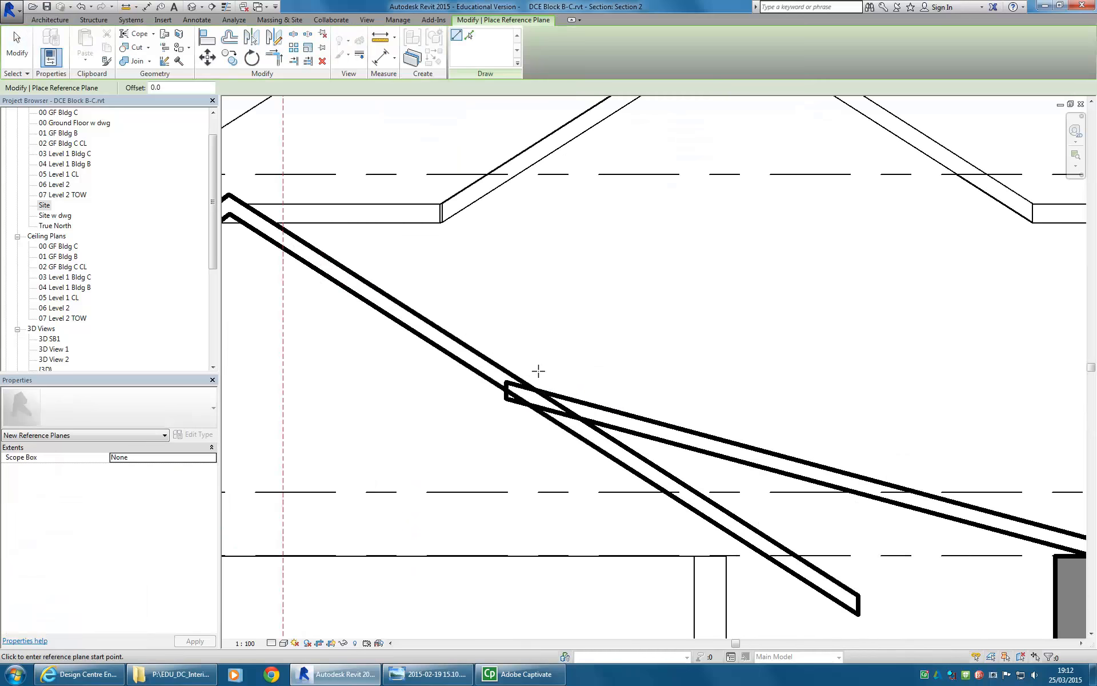
click(512, 386)
scroll(526, 364, down, 4)
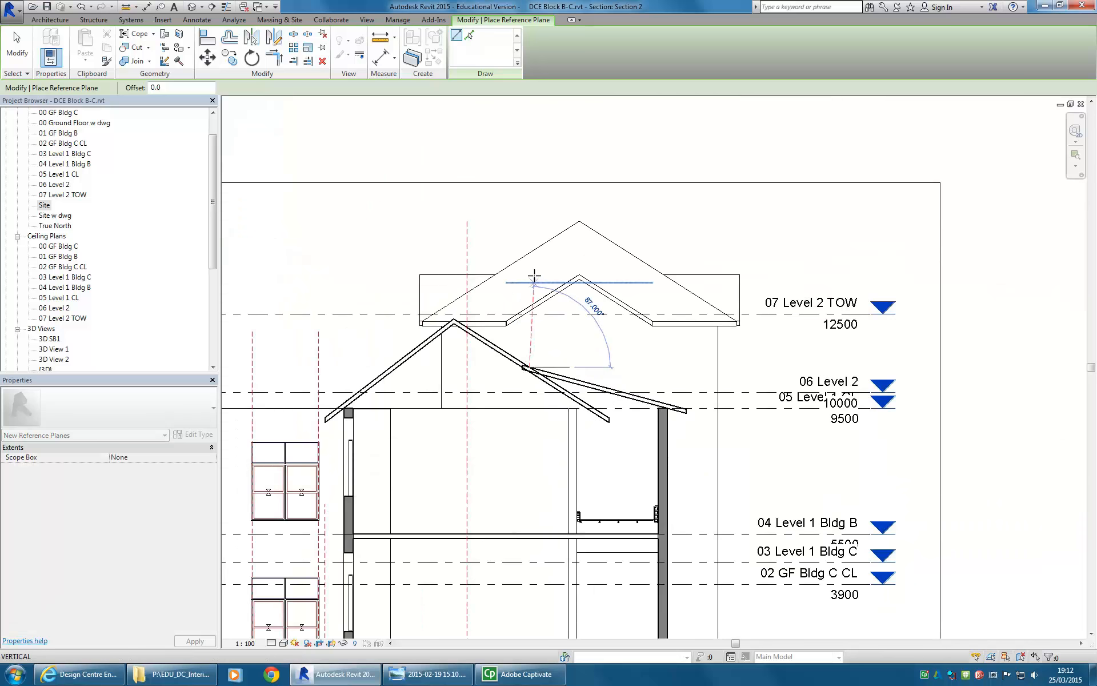
click(530, 233)
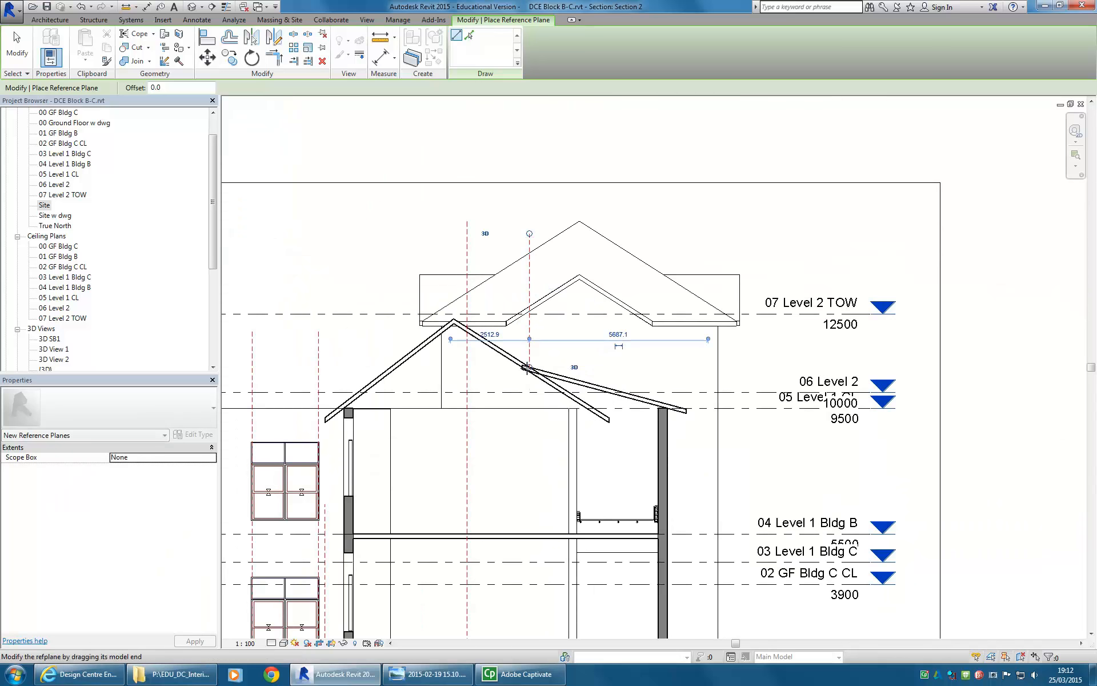
right_click(392, 189)
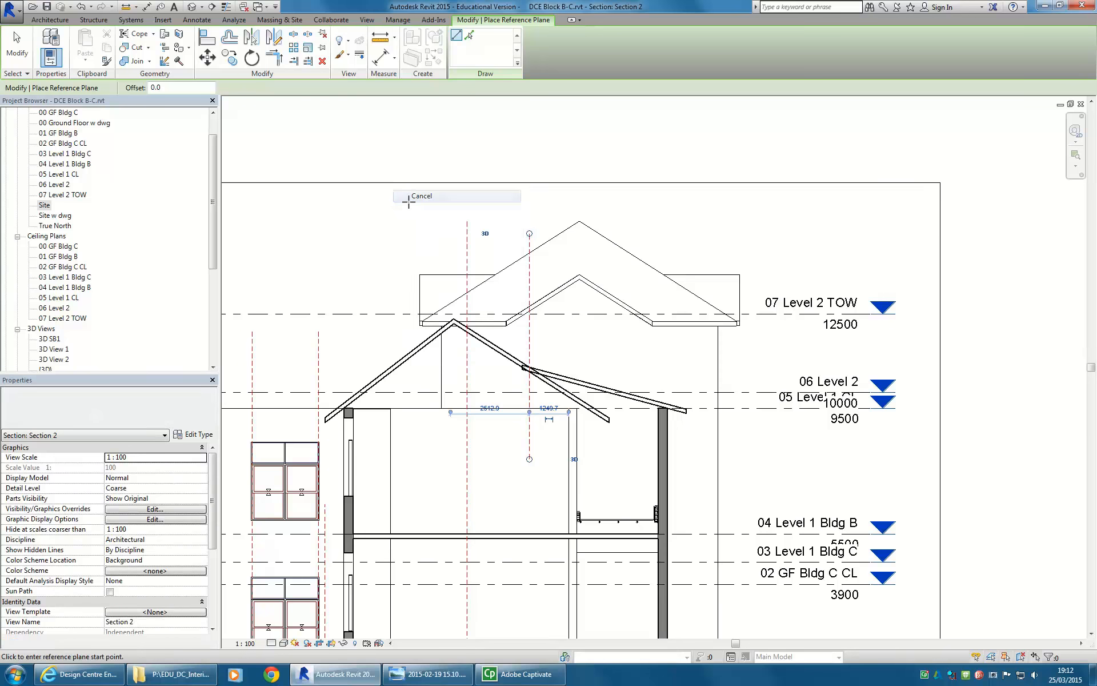
click(420, 196)
Step: Select the outer-wall roof and open its footprint for editing in the 05 Level 1 CL floor plan
scroll(572, 394, up, 2)
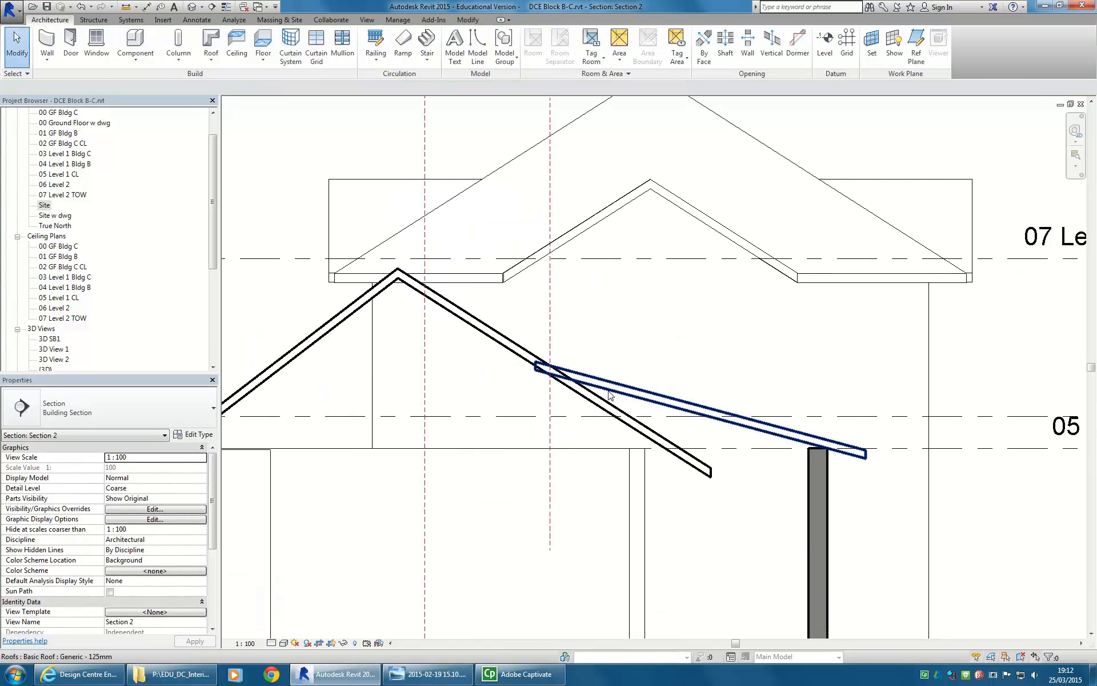
click(633, 398)
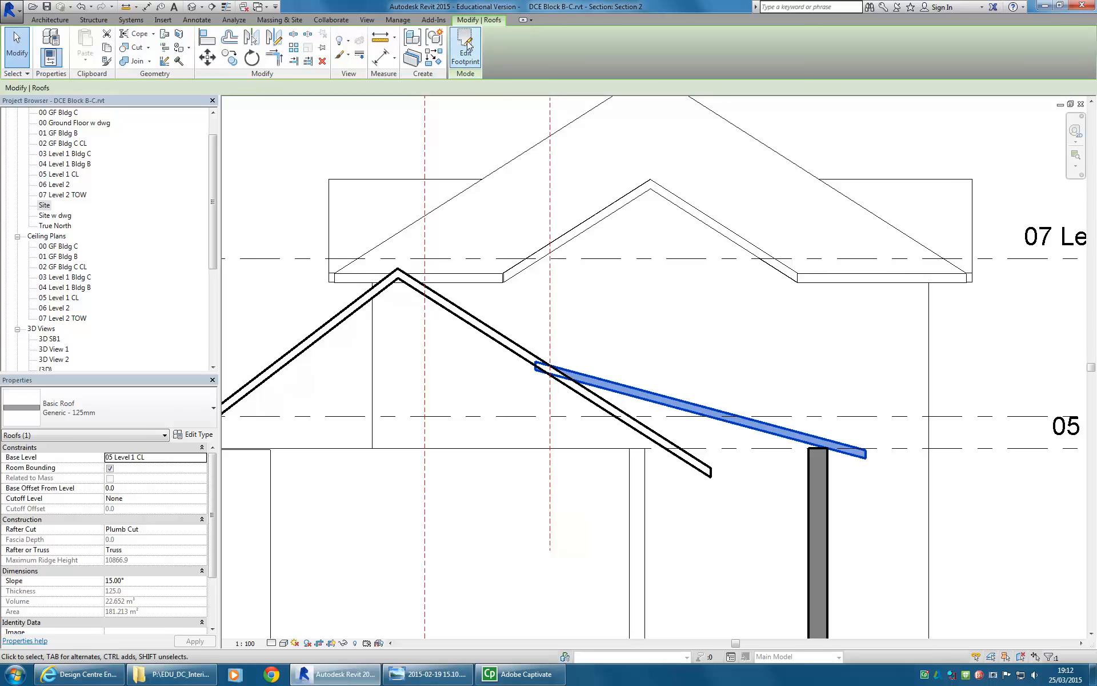
click(465, 46)
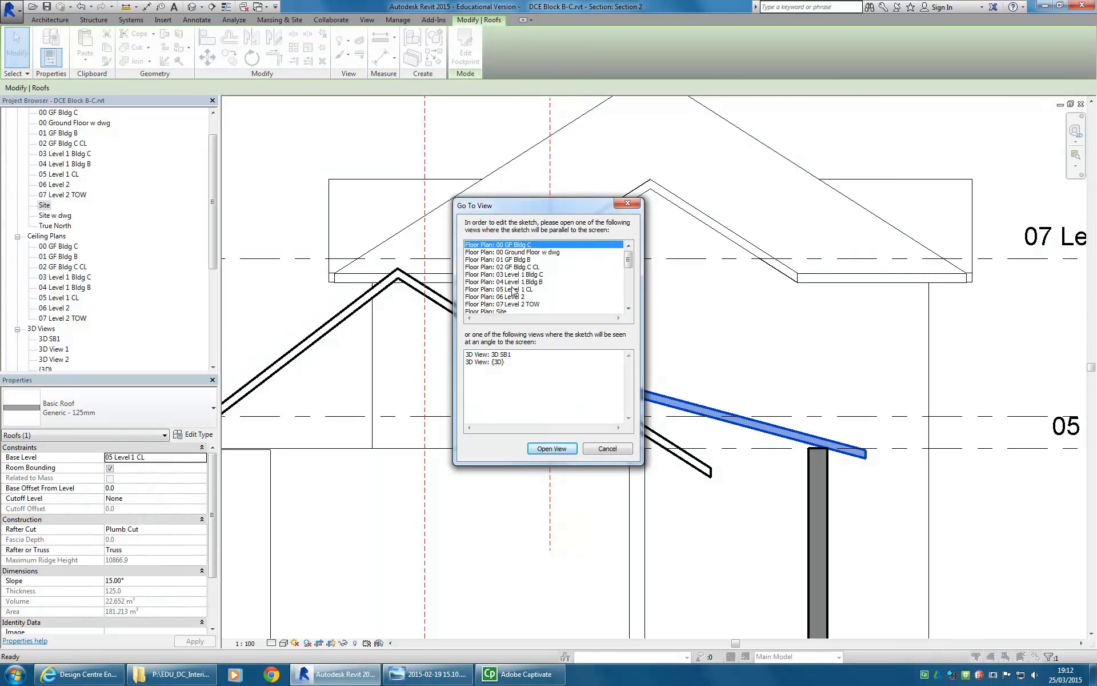
double_click(512, 289)
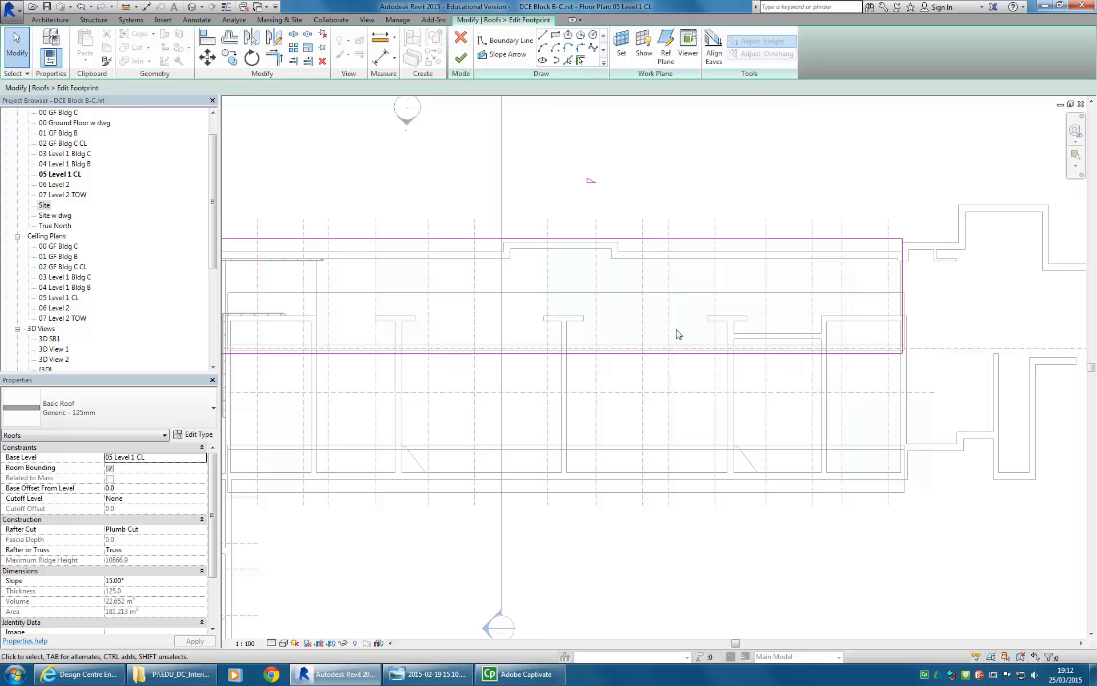
scroll(818, 299, up, 3)
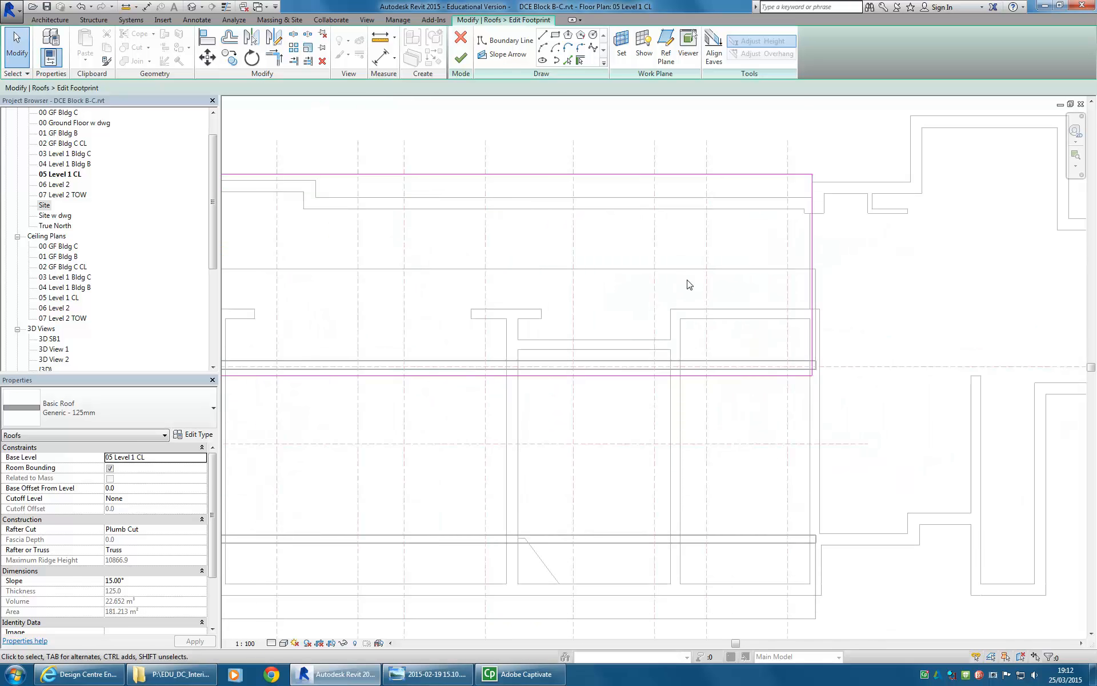
Step: Align the outer-wall roof's inner long boundary line with the new reference plane and finish the footprint
click(737, 377)
scroll(730, 332, up, 3)
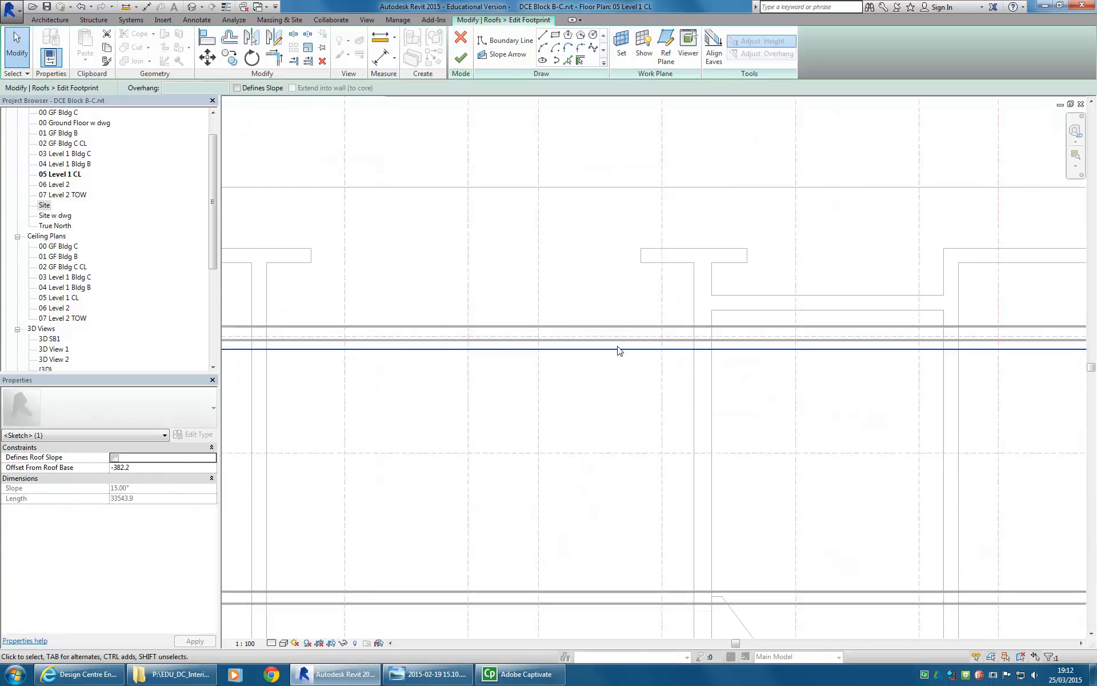
drag(616, 328, 615, 341)
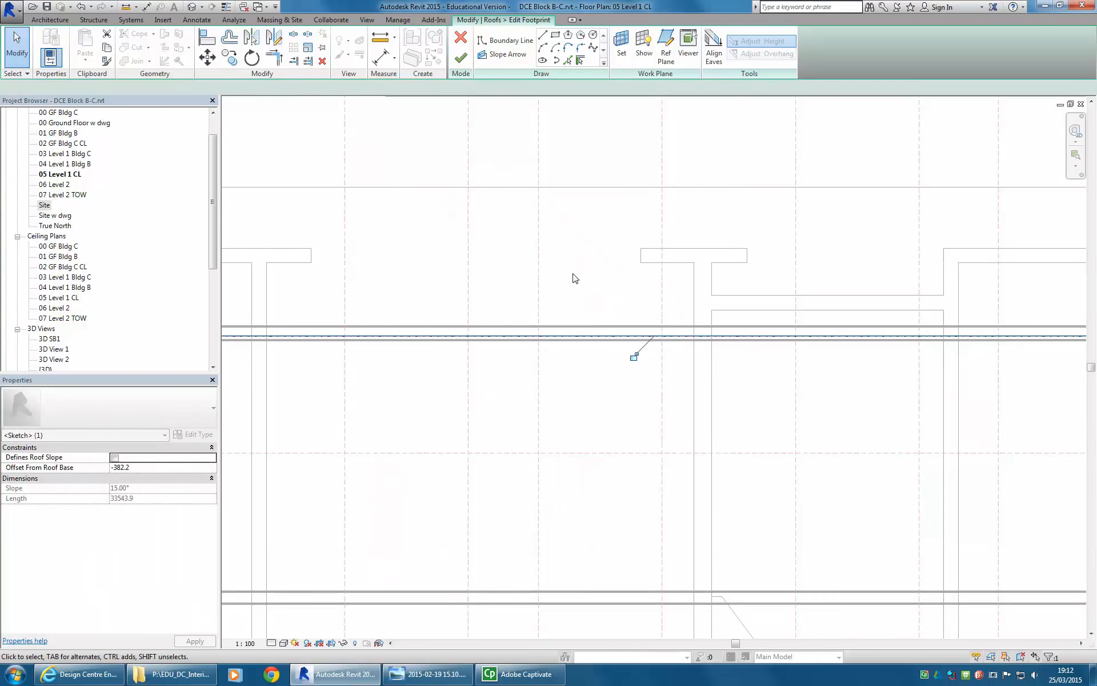
scroll(573, 276, down, 2)
click(462, 55)
scroll(515, 243, down, 2)
click(414, 209)
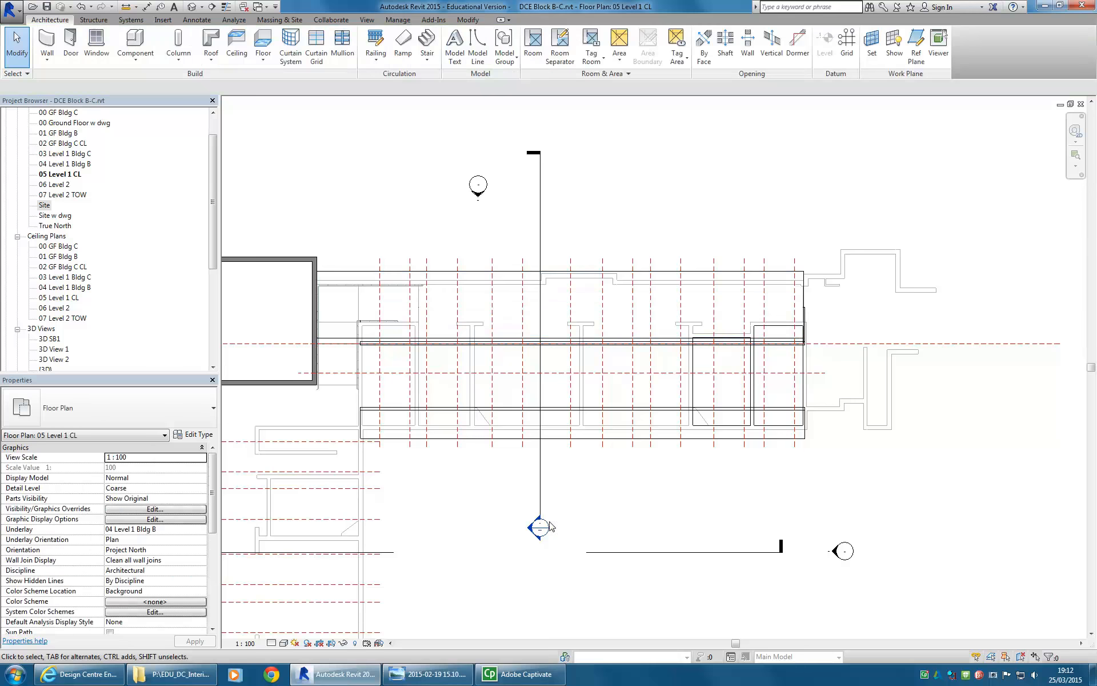
Step: Reopen the section across the wing, examine the junction of the two roofs, and select the gable roof
double_click(532, 529)
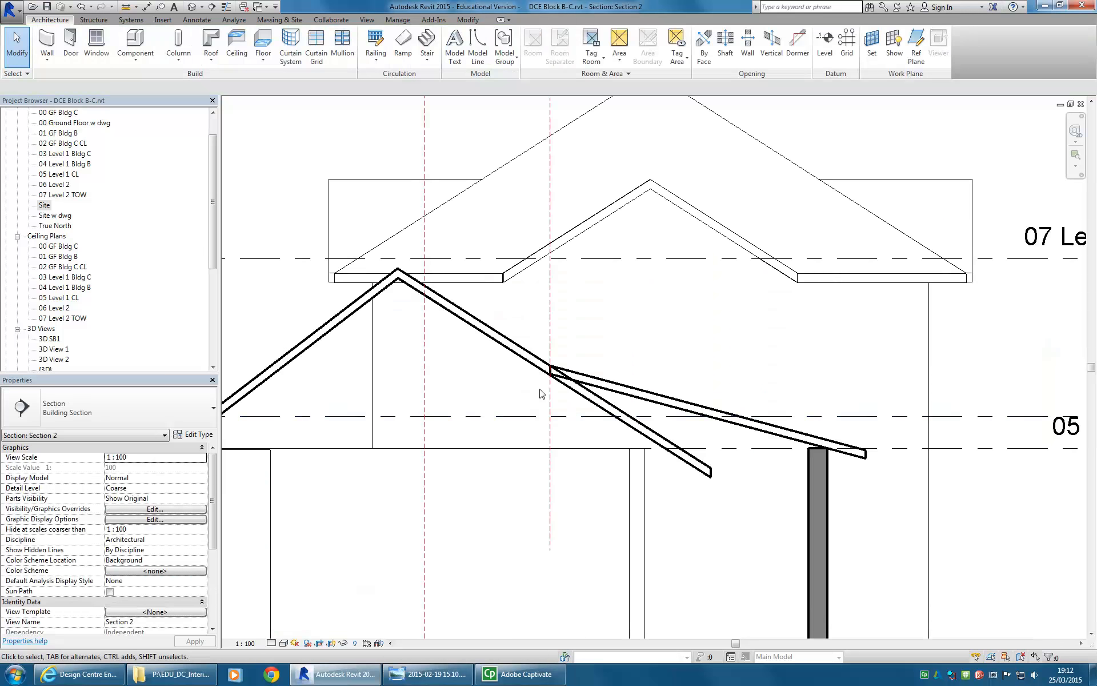
scroll(540, 410, up, 3)
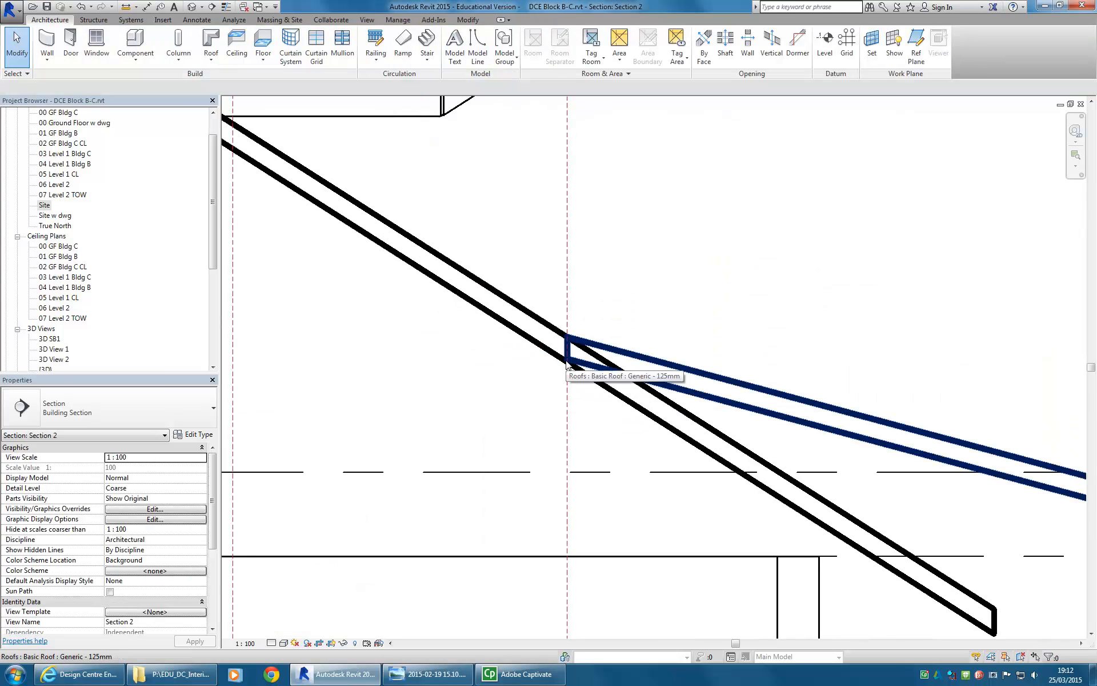
click(572, 369)
scroll(580, 369, down, 2)
scroll(581, 369, down, 2)
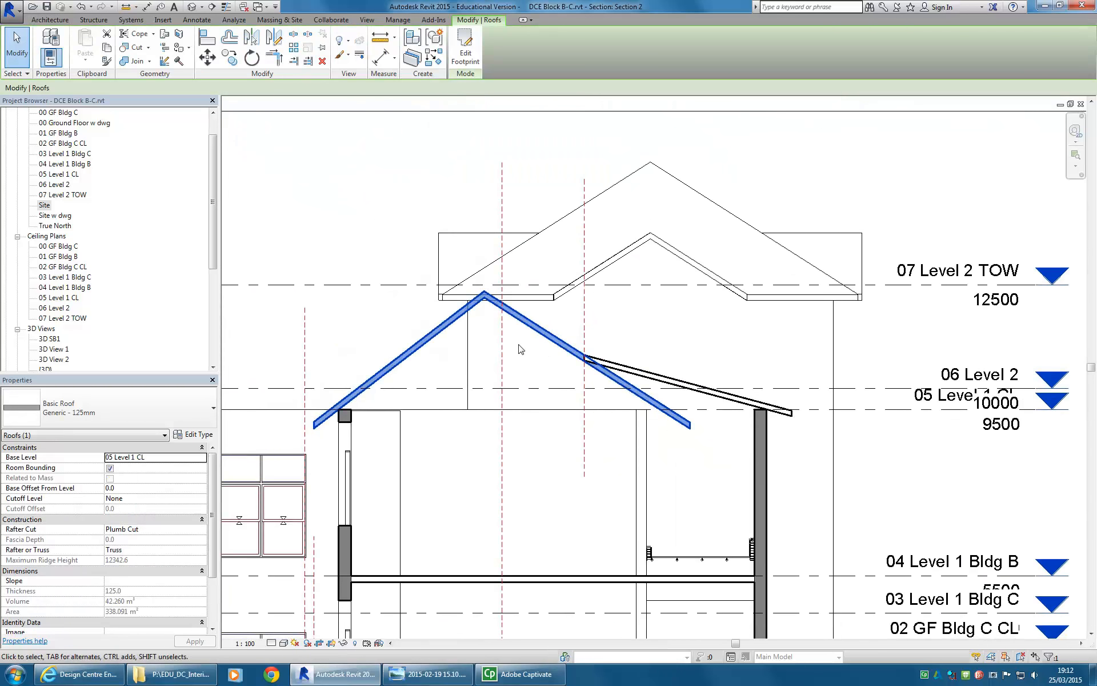
scroll(558, 355, up, 3)
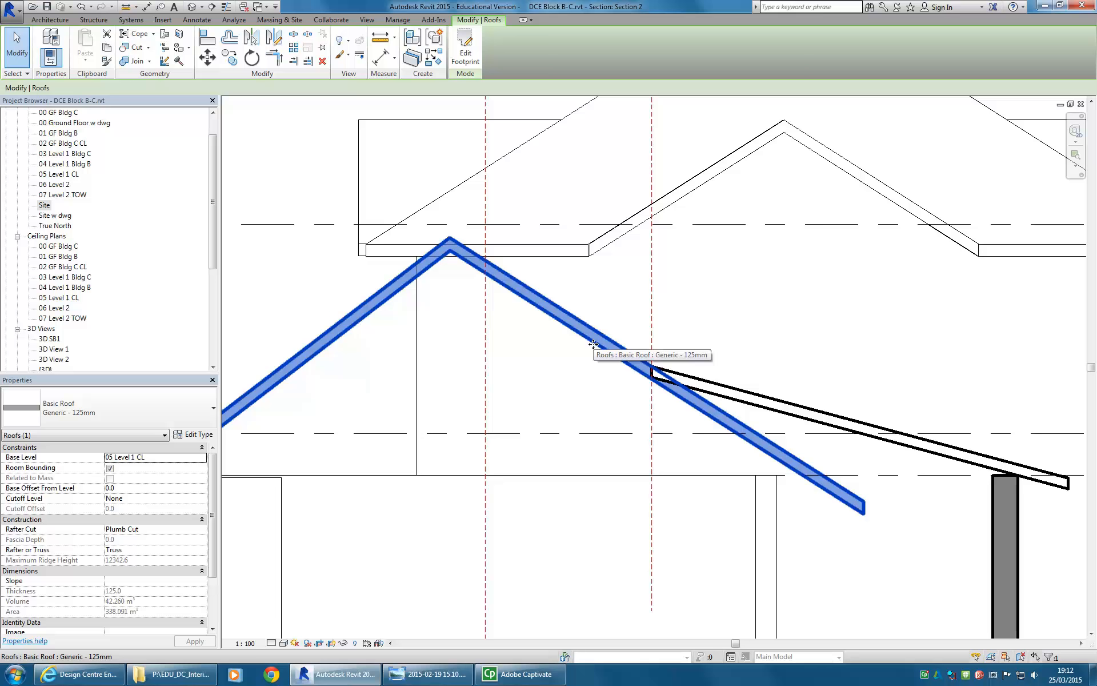
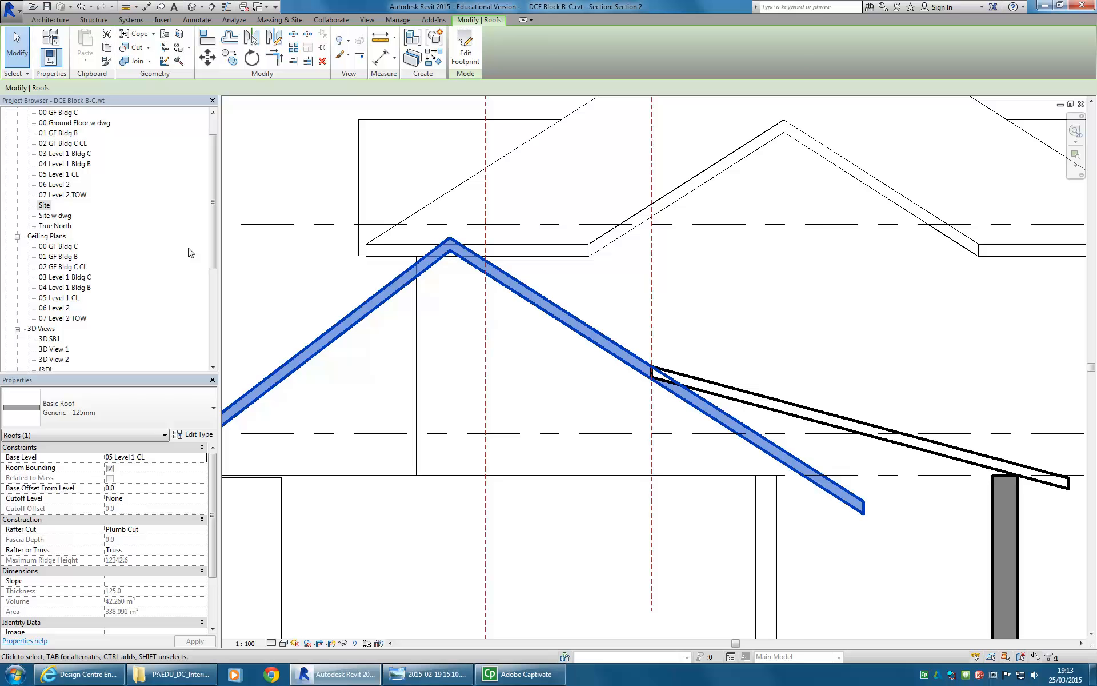
Step: Open the selected gable roof's footprint for editing in the 05 Level 1 CL floor plan
scroll(397, 276, down, 2)
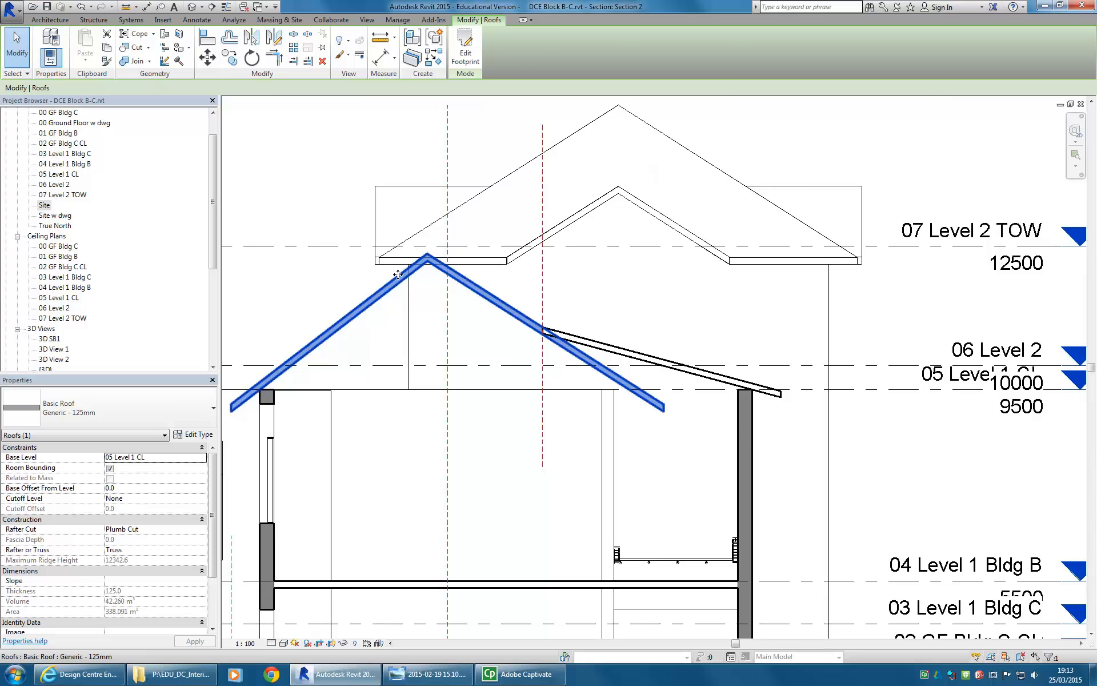
click(465, 53)
click(515, 297)
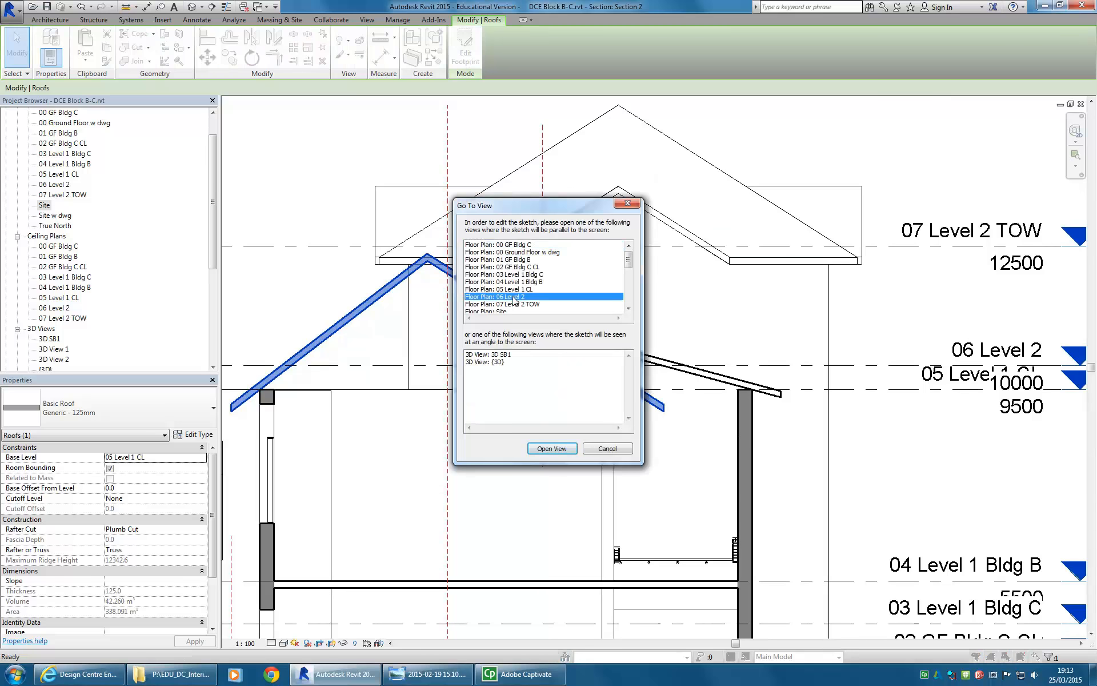
double_click(512, 290)
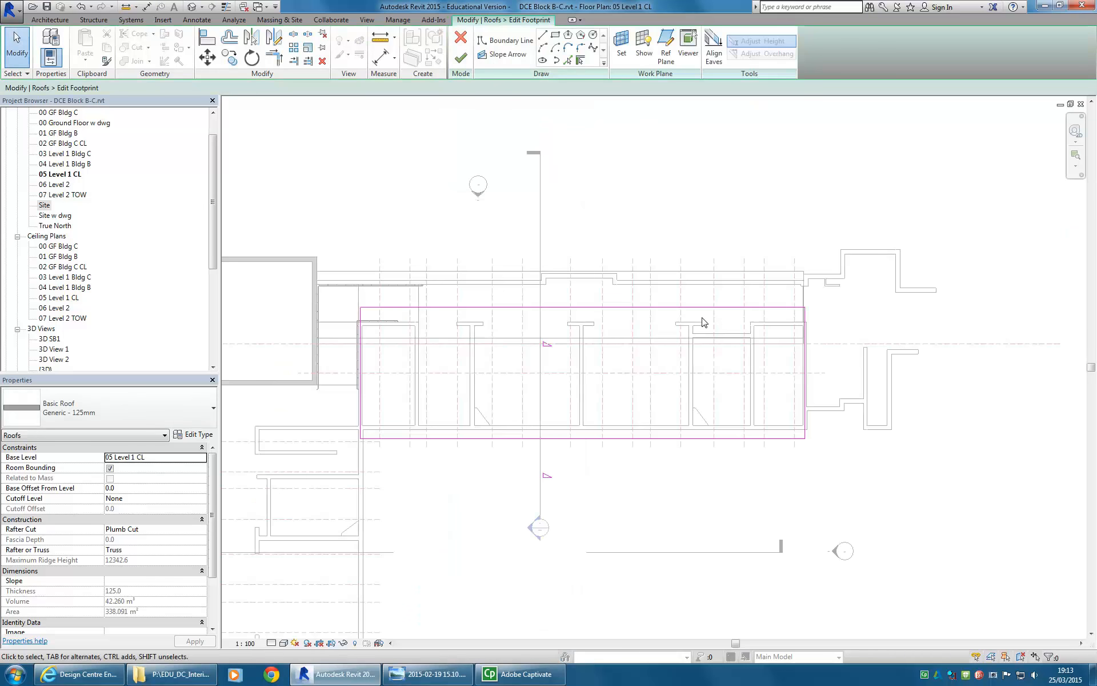
Step: Try to align the gable footprint's long boundary line beneath the outer-wall roof with the reference plane, and finish the footprint
click(686, 308)
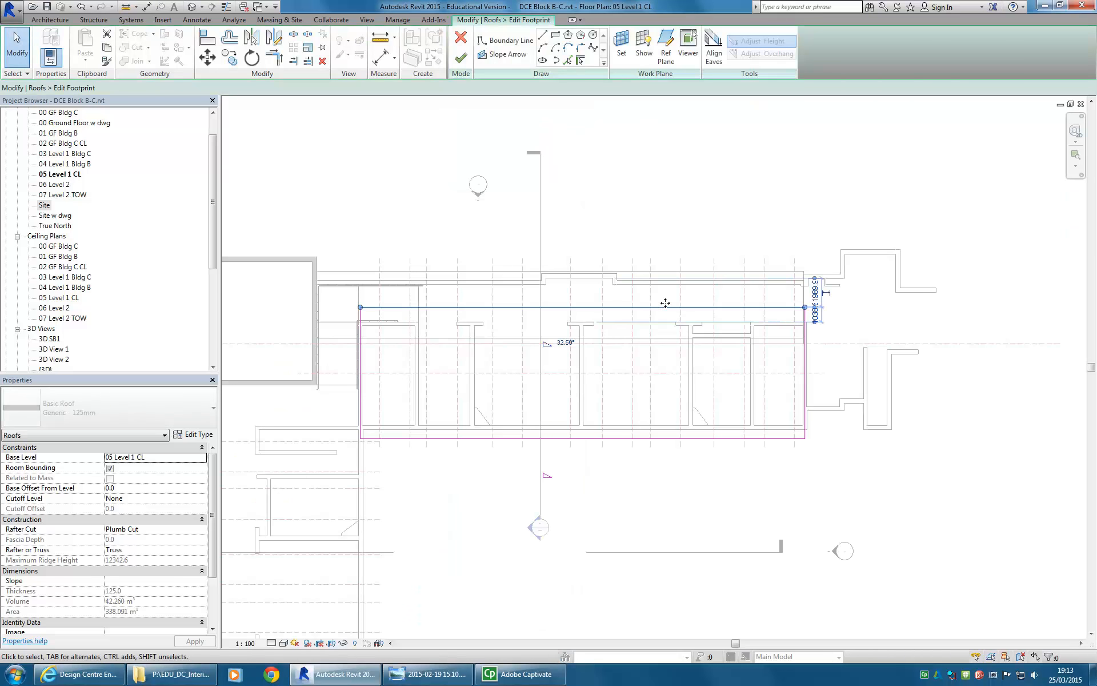
scroll(649, 323, up, 2)
click(208, 38)
click(806, 332)
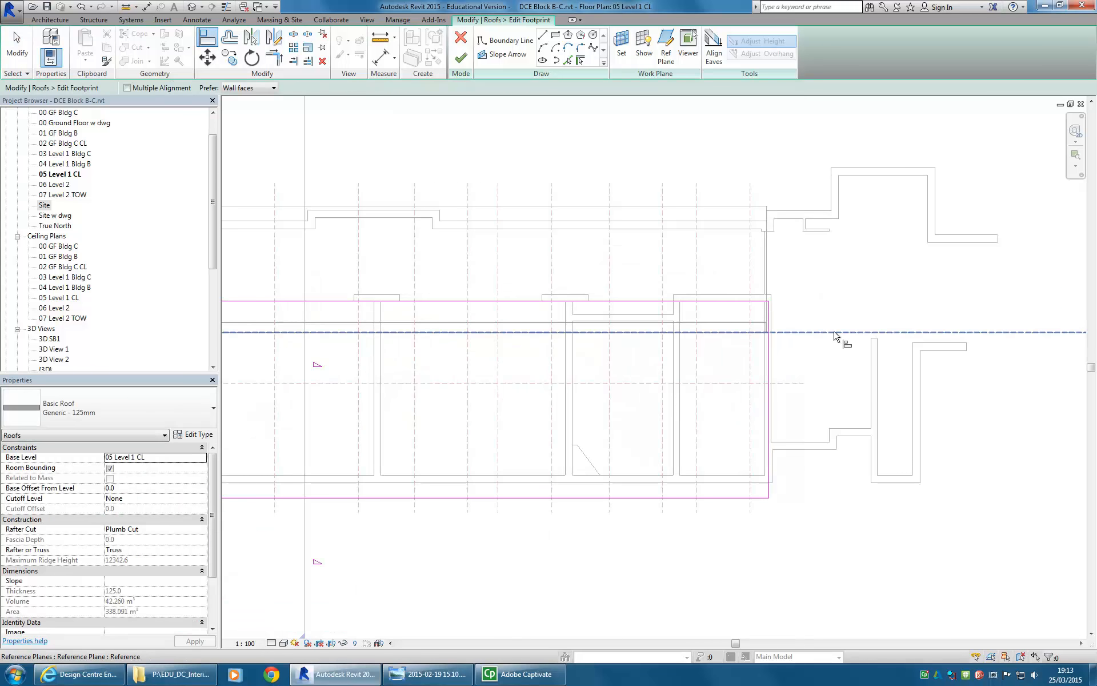
click(633, 301)
scroll(636, 289, down, 2)
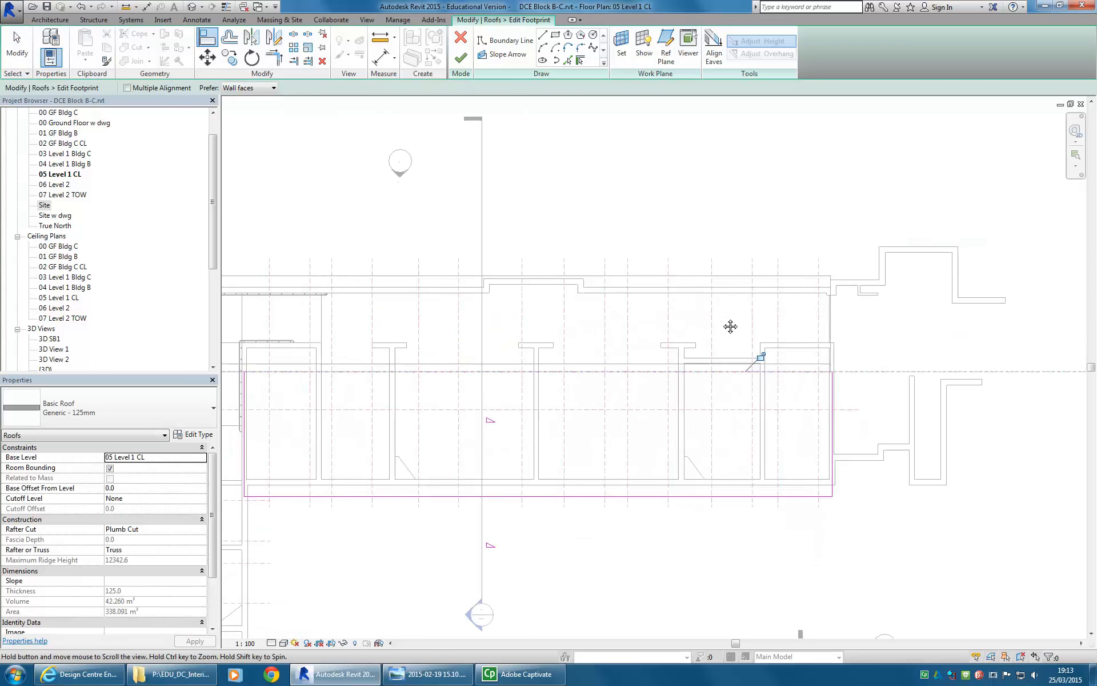
click(461, 57)
click(626, 231)
scroll(519, 373, down, 3)
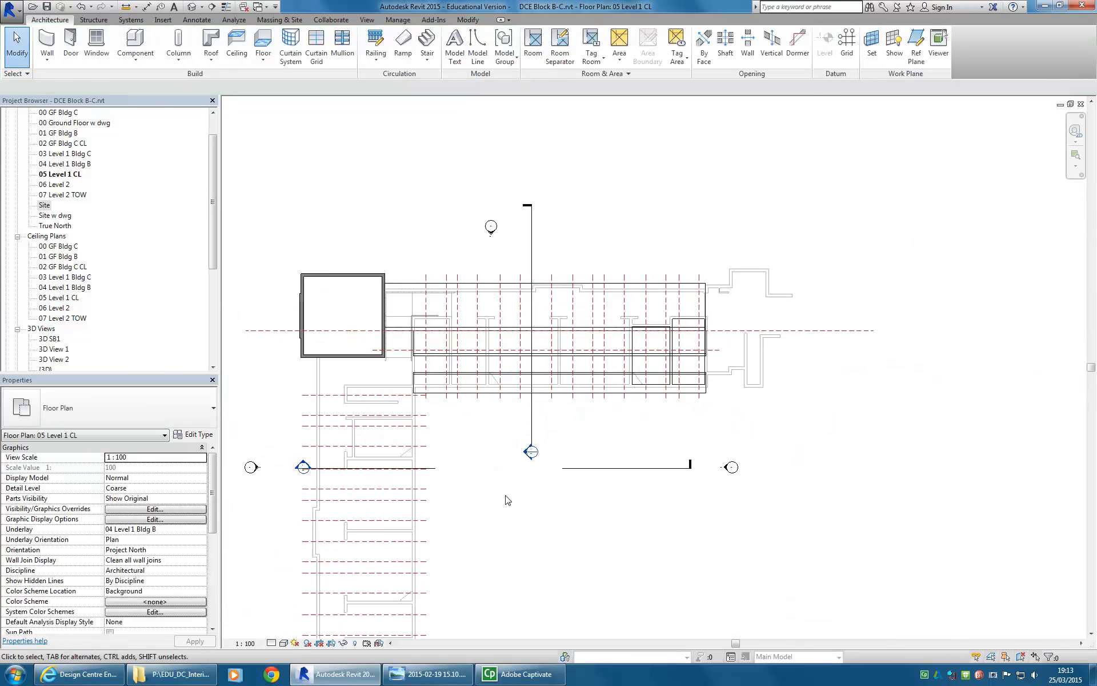
Step: Reopen the section to check both roofs, and undo the gable roof's footprint alignment
double_click(527, 453)
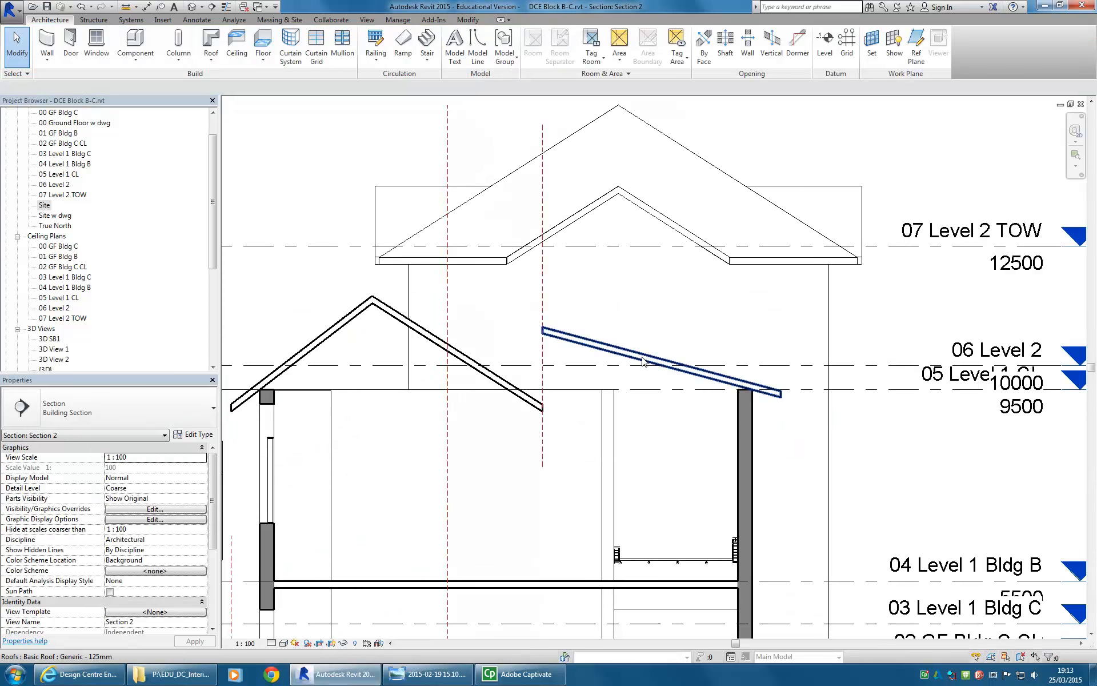
middle_drag(504, 419, 587, 426)
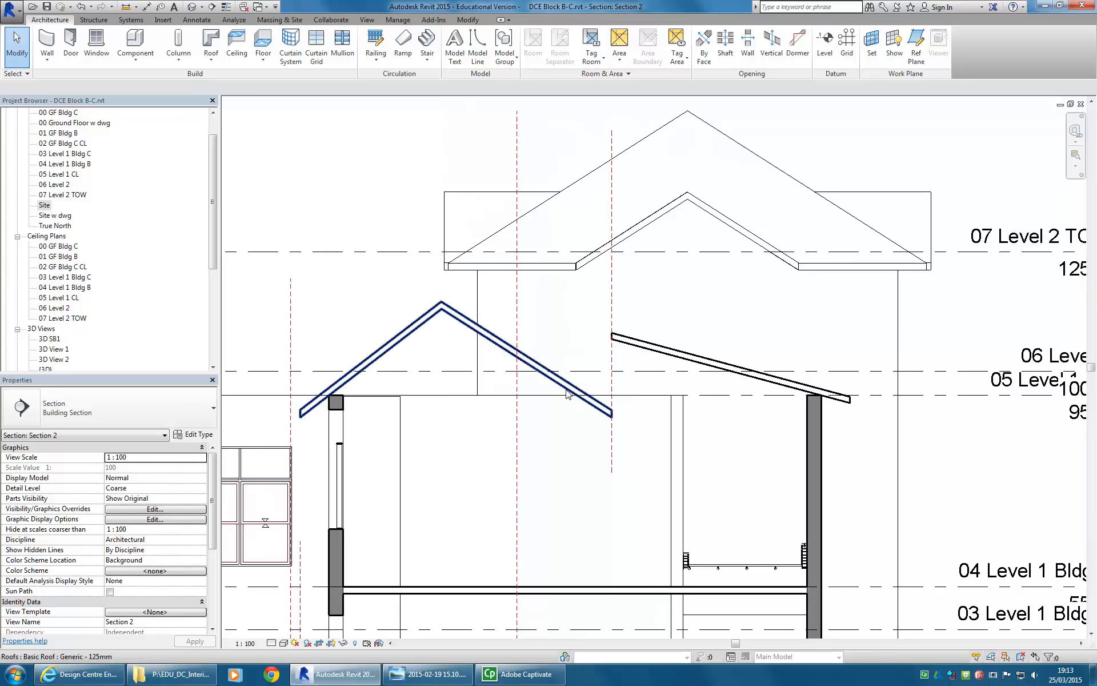
click(589, 399)
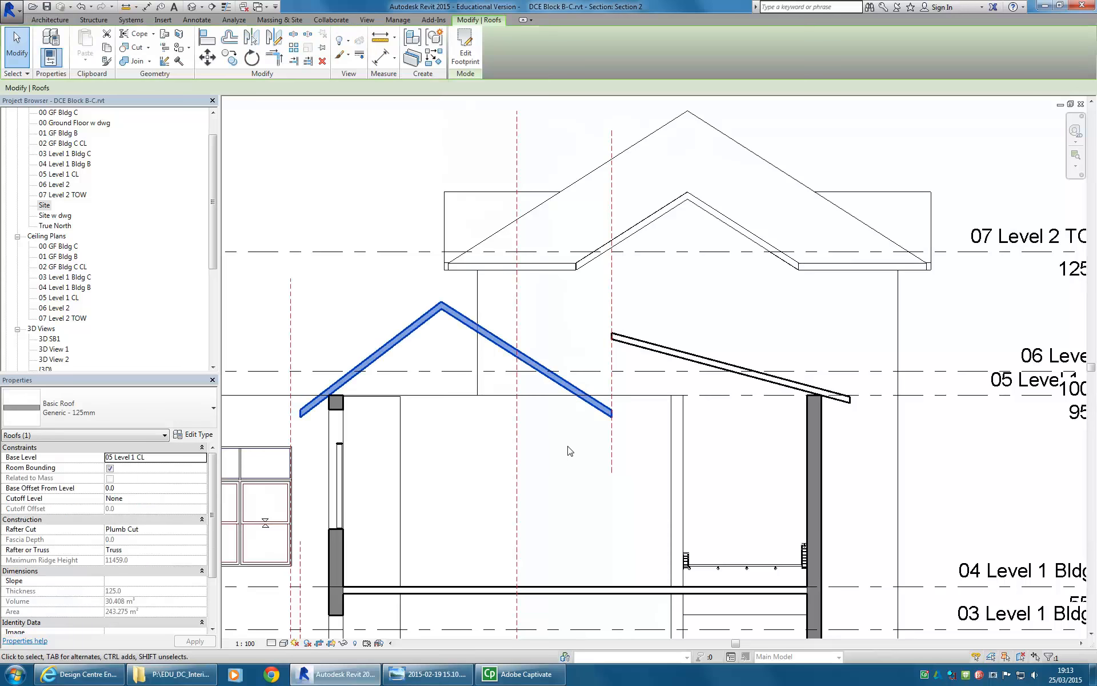
click(81, 7)
click(81, 7)
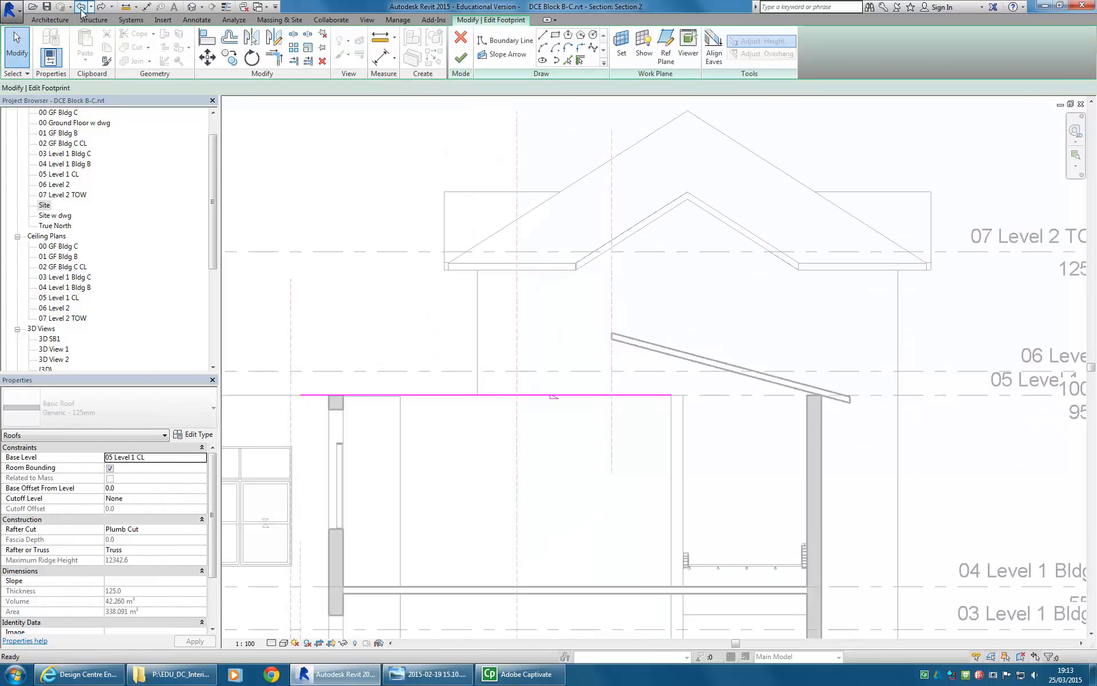
click(81, 7)
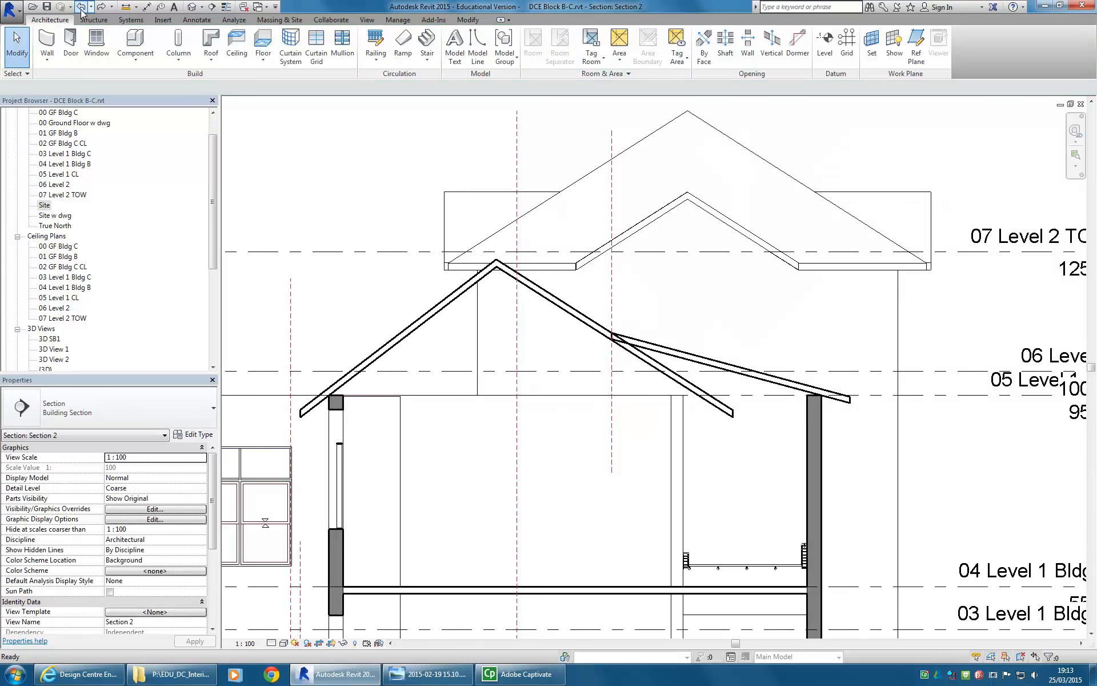
scroll(654, 309, up, 2)
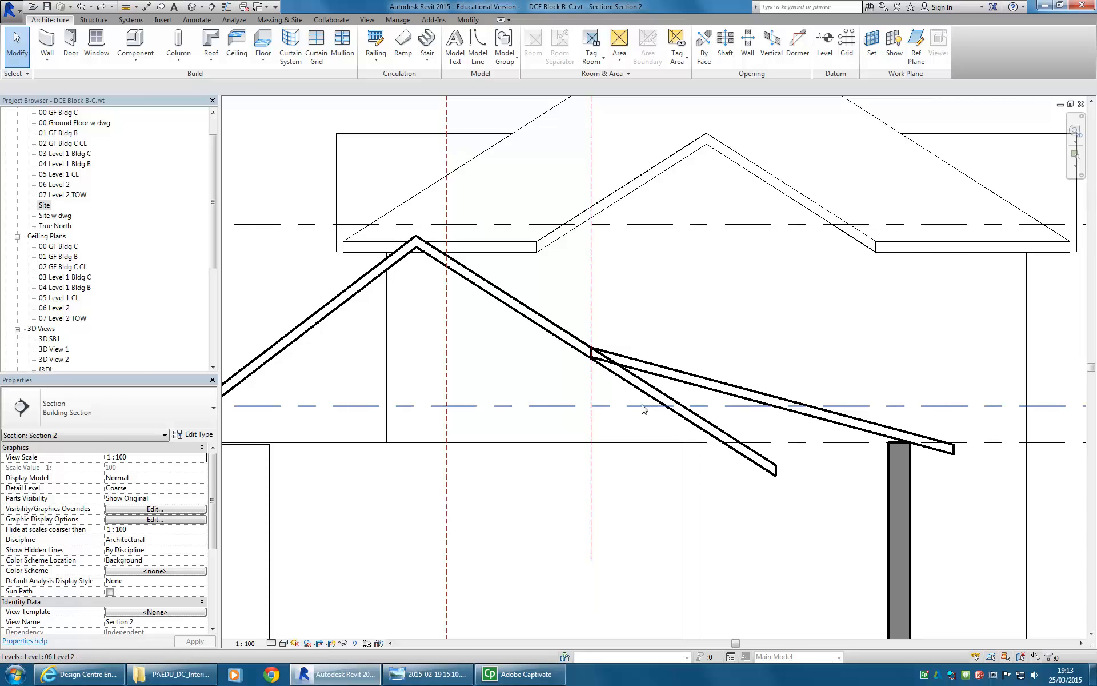
scroll(646, 405, down, 2)
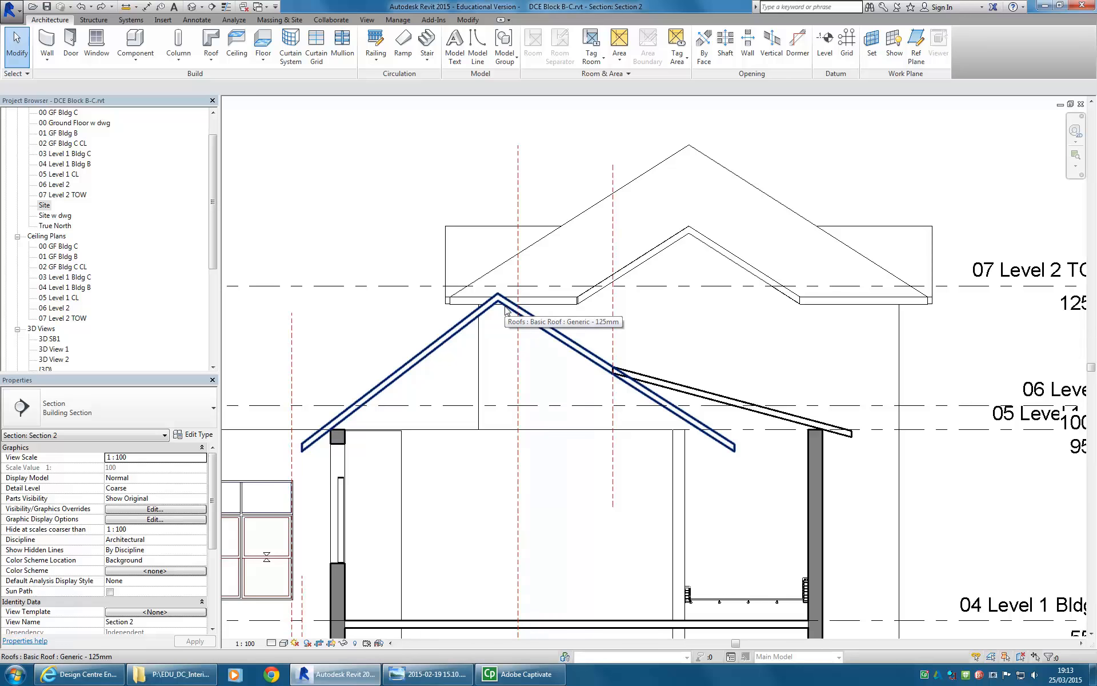
Step: In the 00 GF Bldg C plan, set the slope of the gable footprint's long boundary line beneath the outer-wall roof to 37.5° and finish the footprint
click(558, 335)
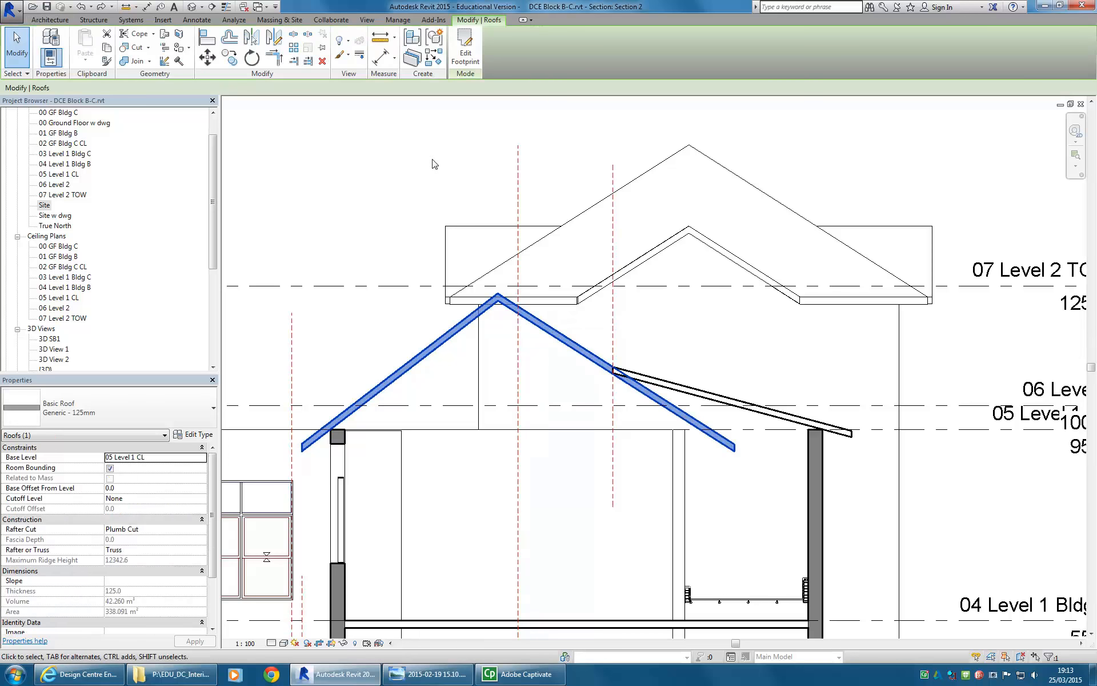
click(465, 51)
click(552, 448)
click(611, 345)
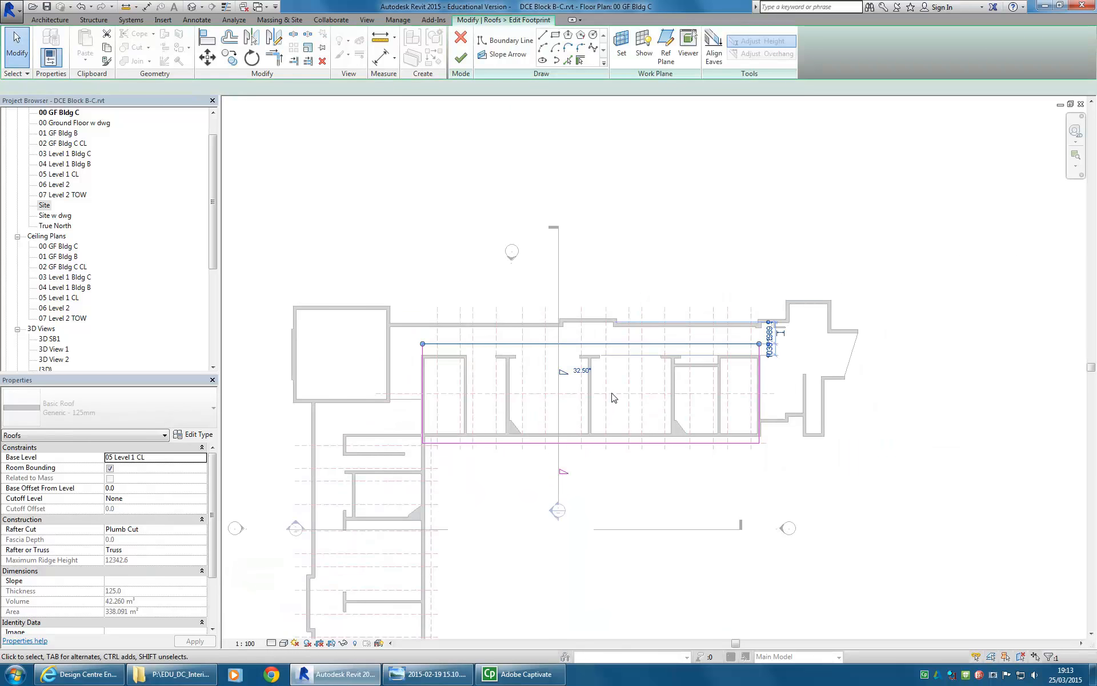
scroll(612, 394, up, 2)
click(581, 480)
click(543, 308)
click(542, 354)
text(37.5)
key(Return)
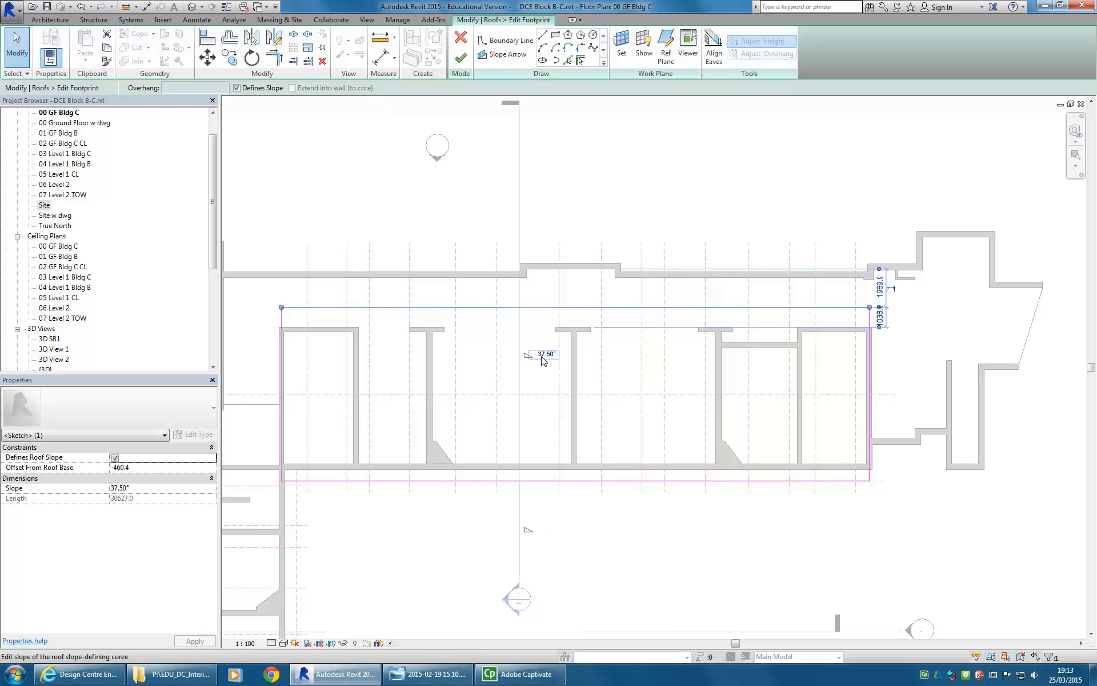
click(460, 57)
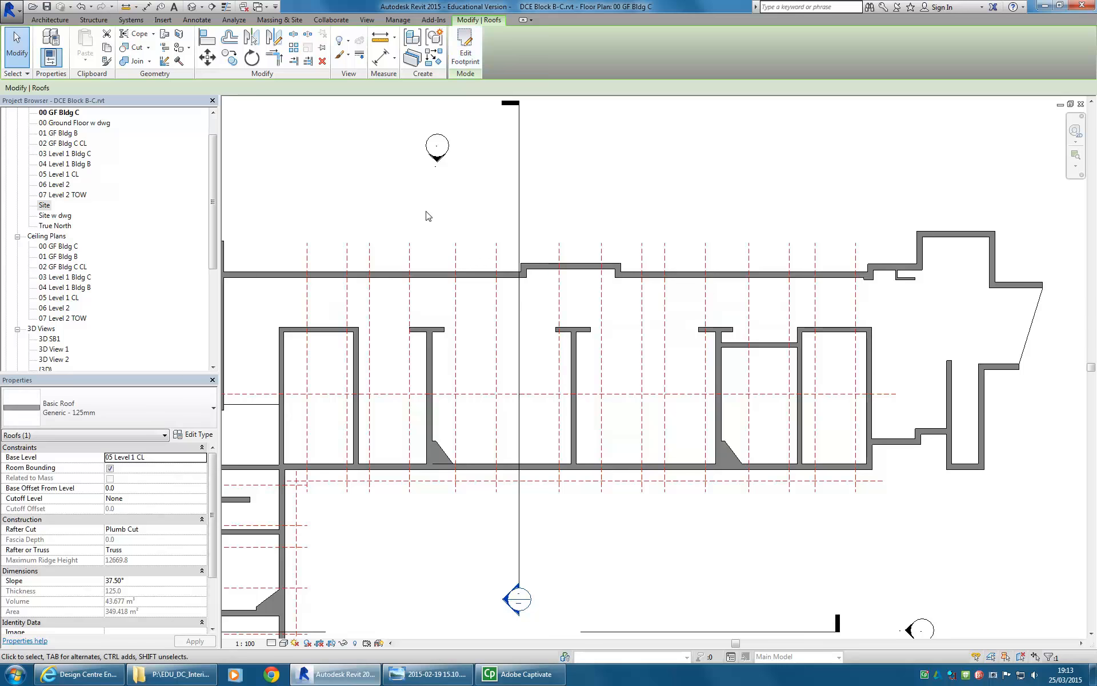
Step: Reopen the section across the wing and examine where the gable roof and the outer-wall roof cross
click(434, 232)
scroll(436, 239, down, 2)
double_click(486, 475)
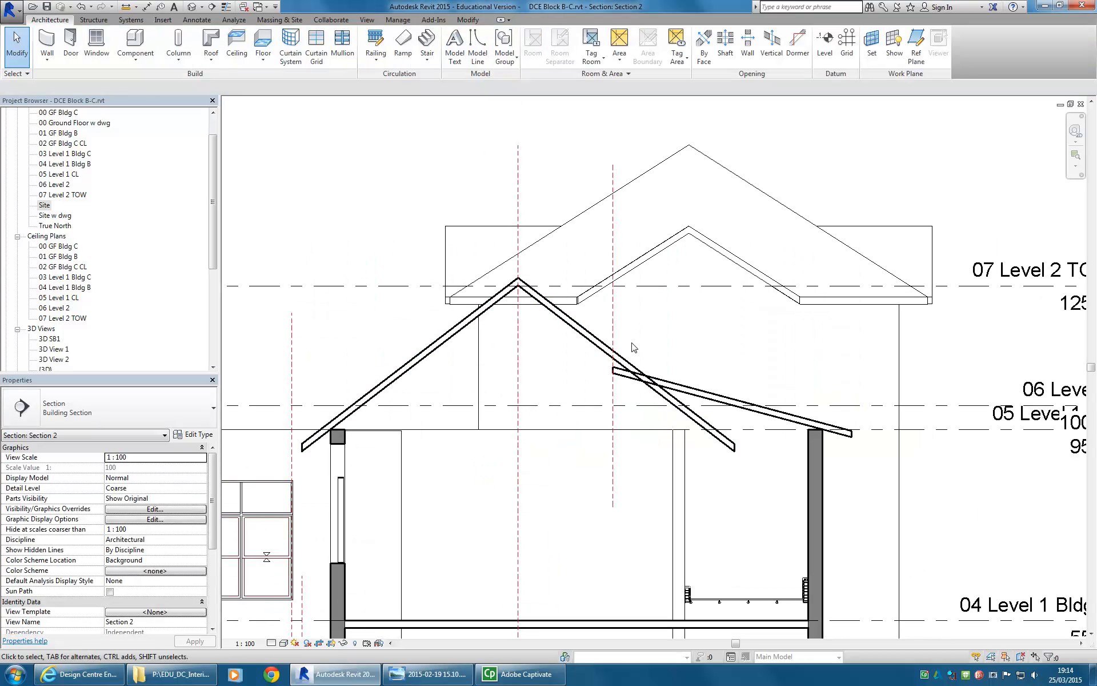
scroll(634, 347, up, 2)
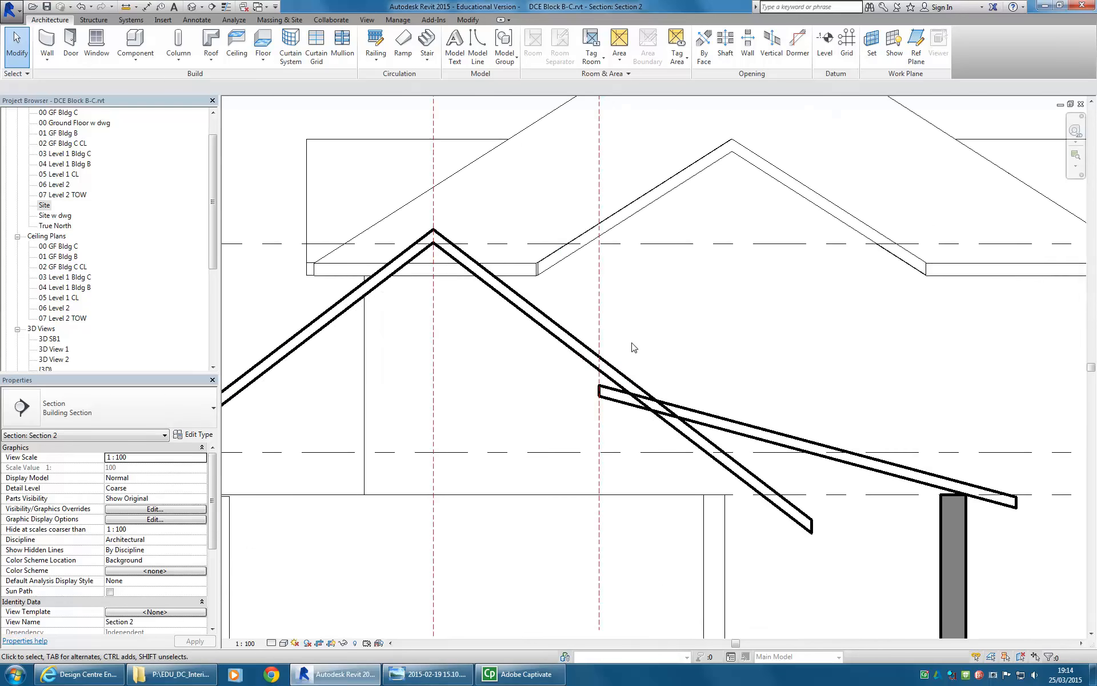
scroll(633, 346, down, 1)
middle_drag(633, 346, 546, 321)
scroll(527, 339, up, 2)
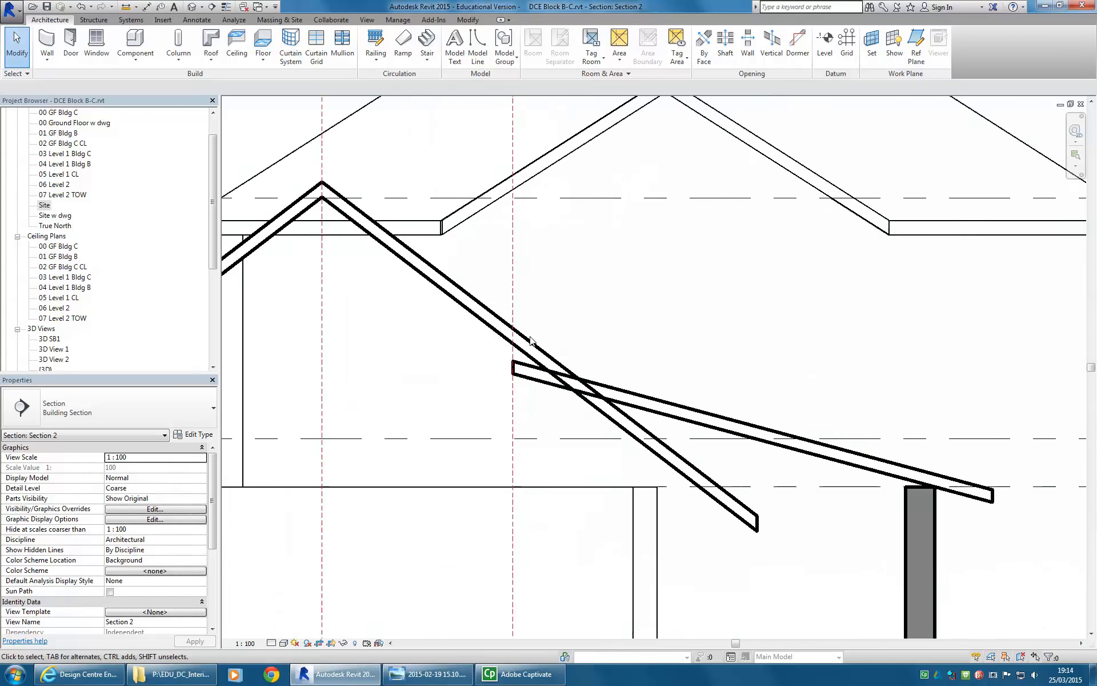
Step: Set the outer-wall roof's slope to 19° and check its junction with the gable roof at the reference plane
click(634, 396)
middle_drag(612, 343, 576, 342)
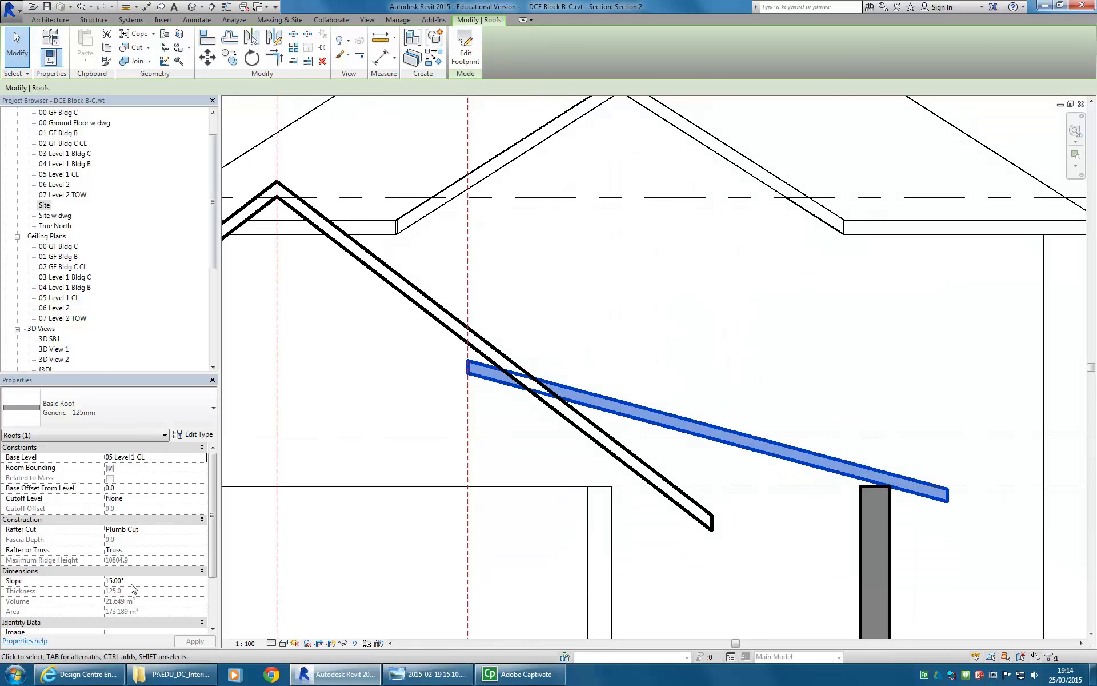
click(136, 582)
text(19)
key(Return)
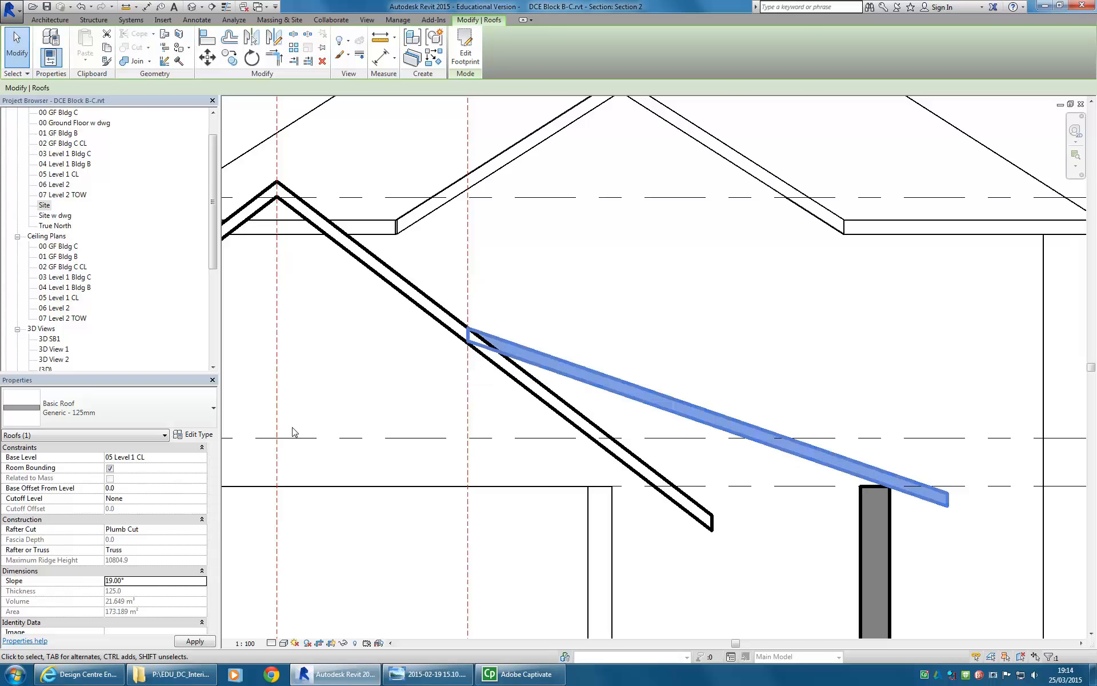
click(492, 296)
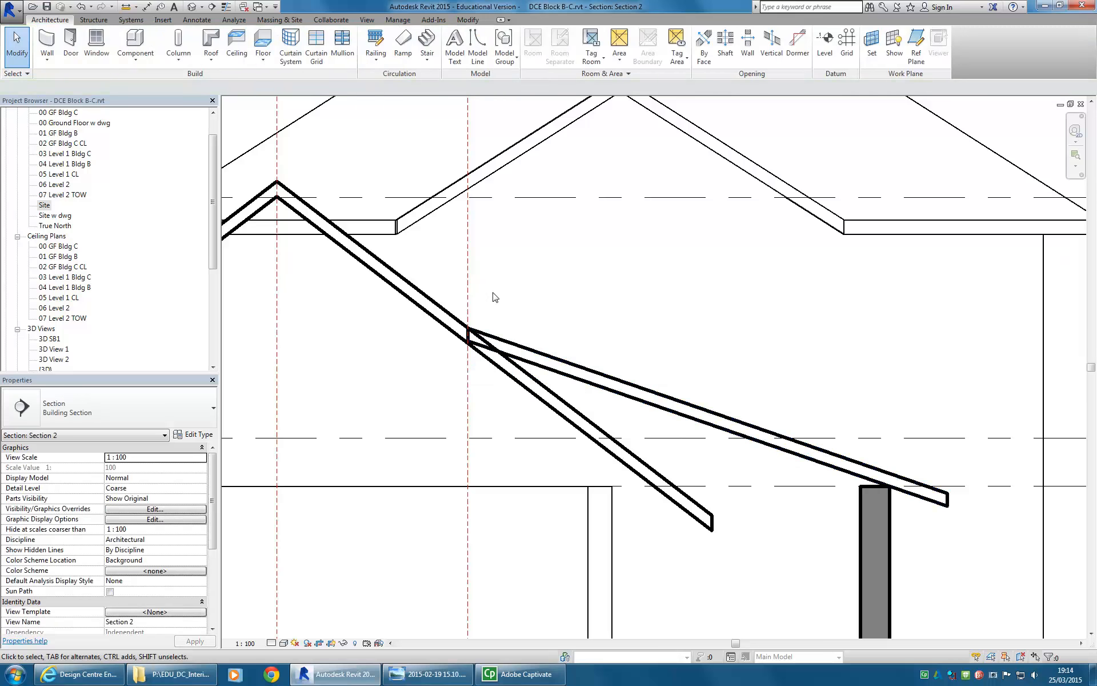
scroll(492, 296, up, 3)
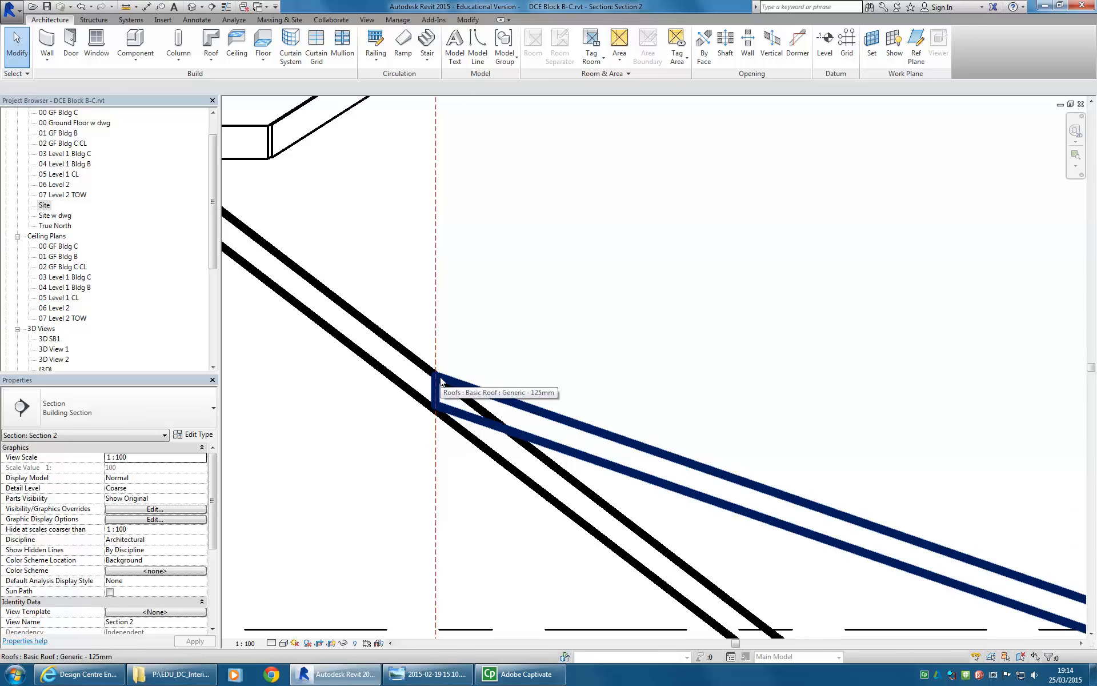
scroll(544, 345, down, 4)
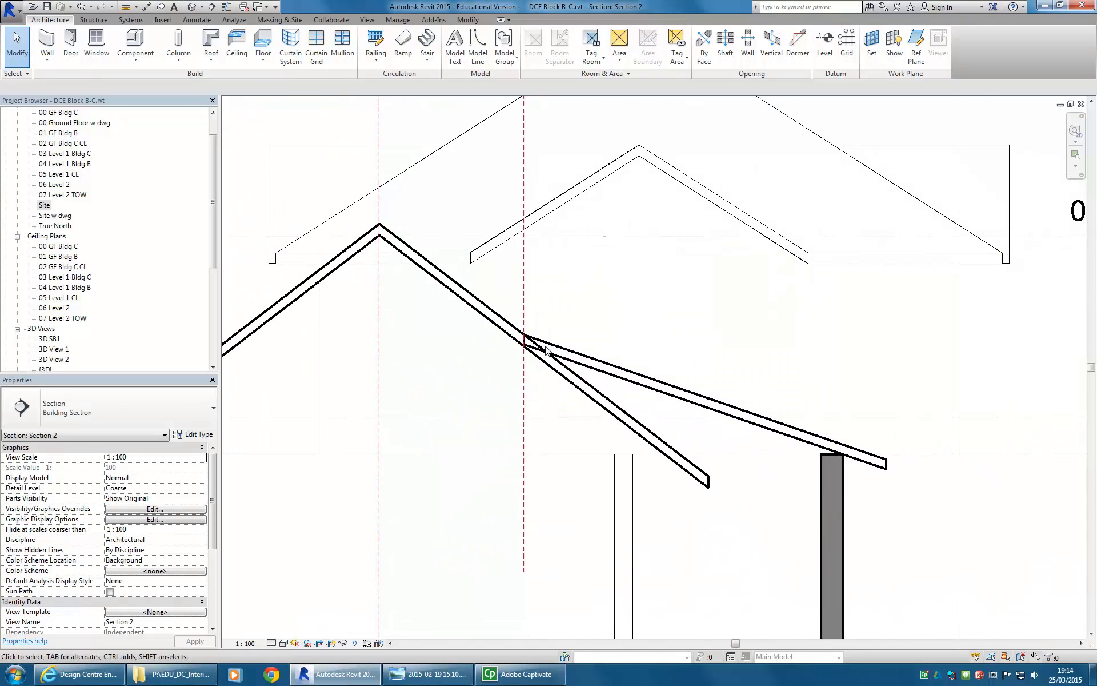
click(590, 398)
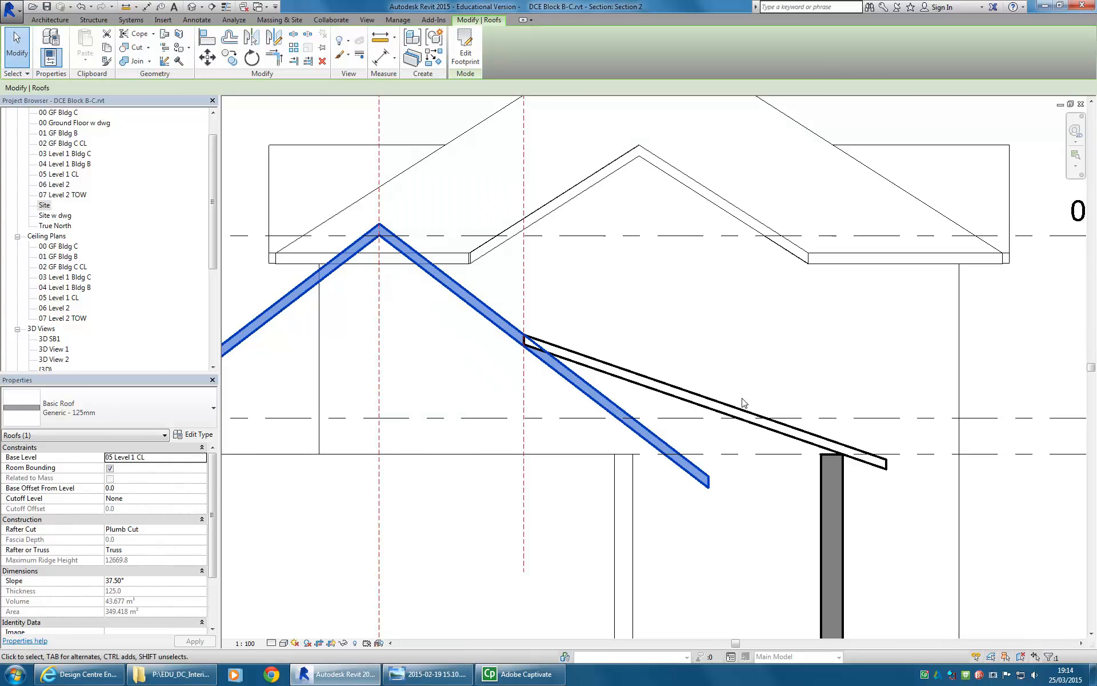
click(607, 319)
Step: Create a named in-place model in the Roofs category
click(135, 54)
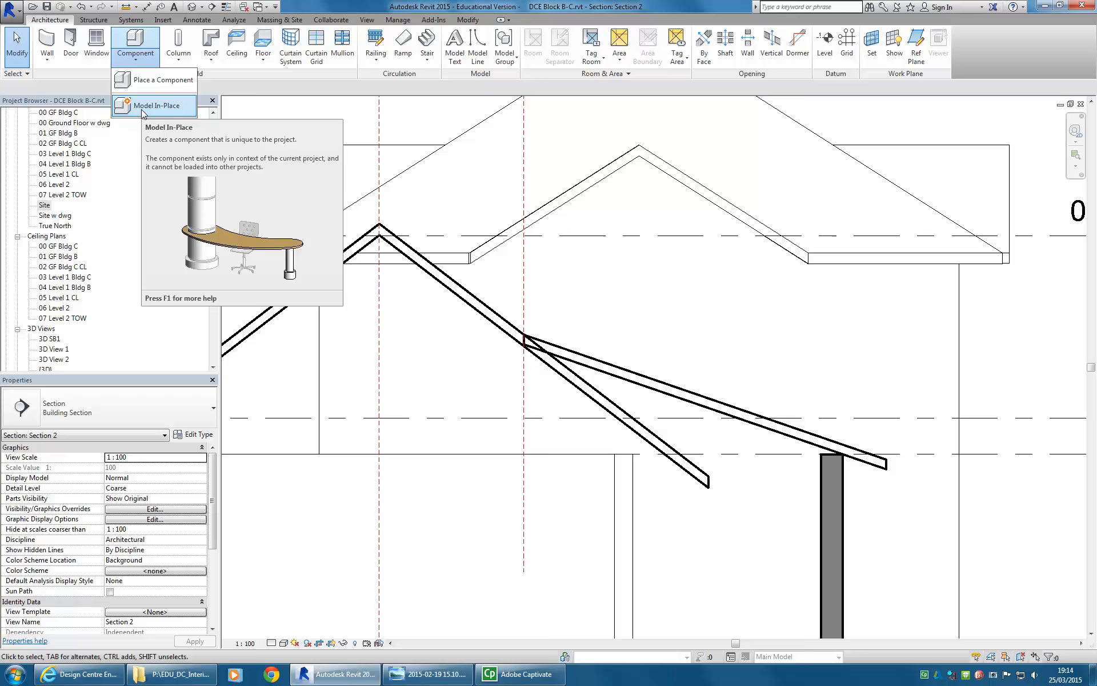
click(143, 107)
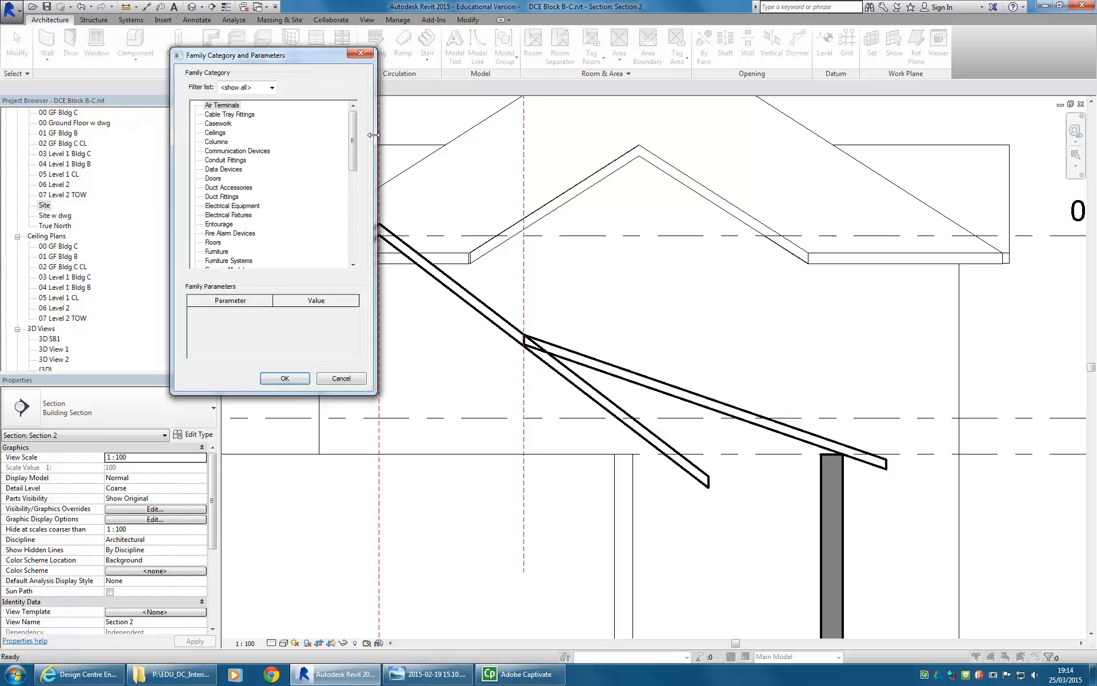
drag(354, 132, 351, 221)
click(212, 141)
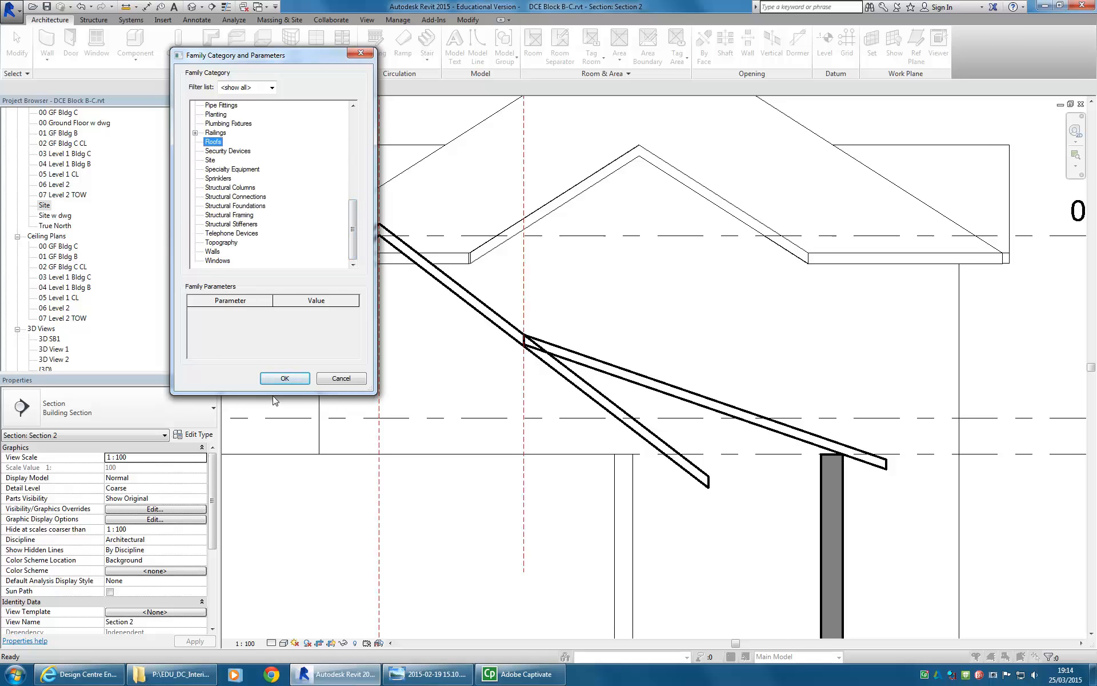
click(284, 378)
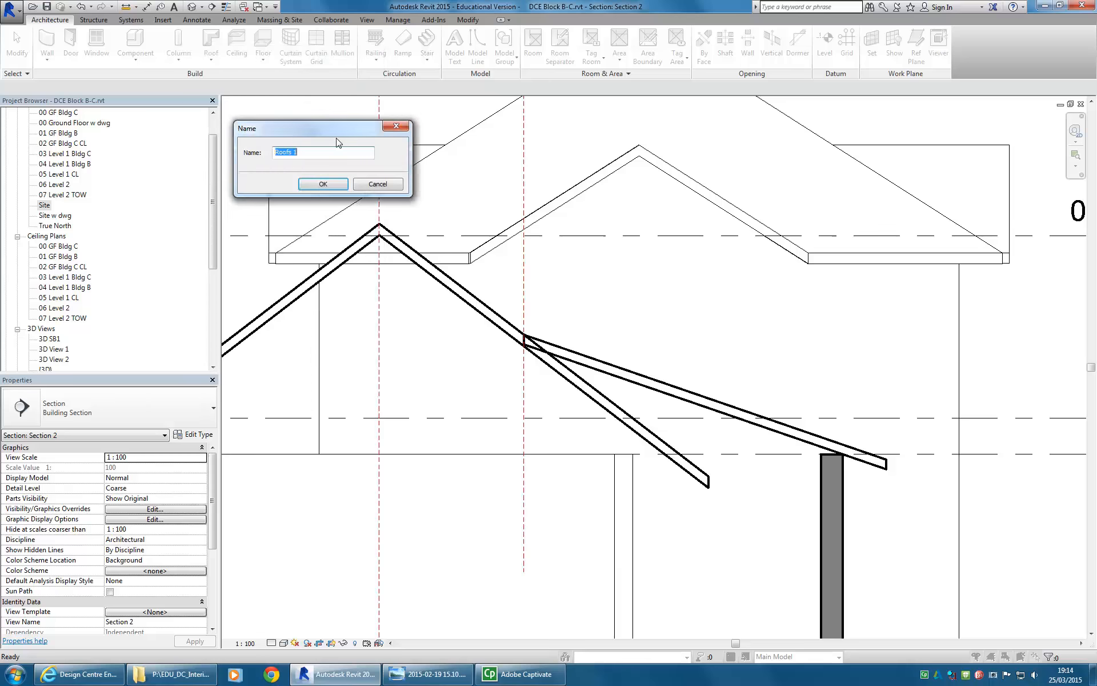
text(R)
click(323, 184)
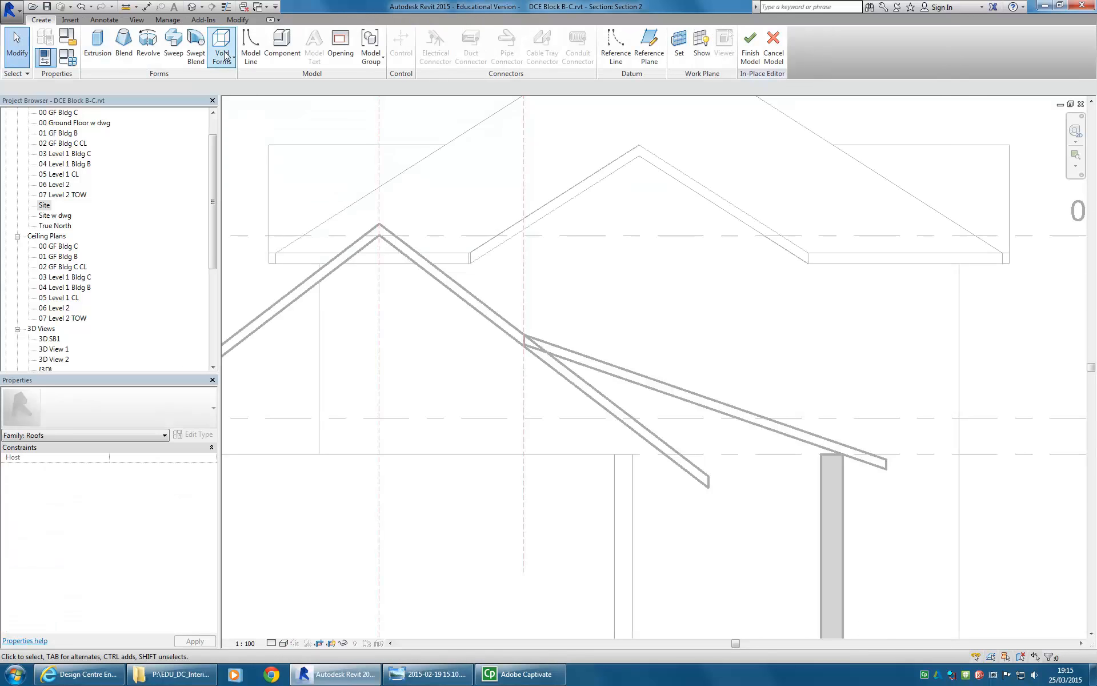
Step: Create a void extrusion on the background wall's plane, sketching a rectangle about 3000 by 3600 mm from the reference plane over the roof junction
click(226, 55)
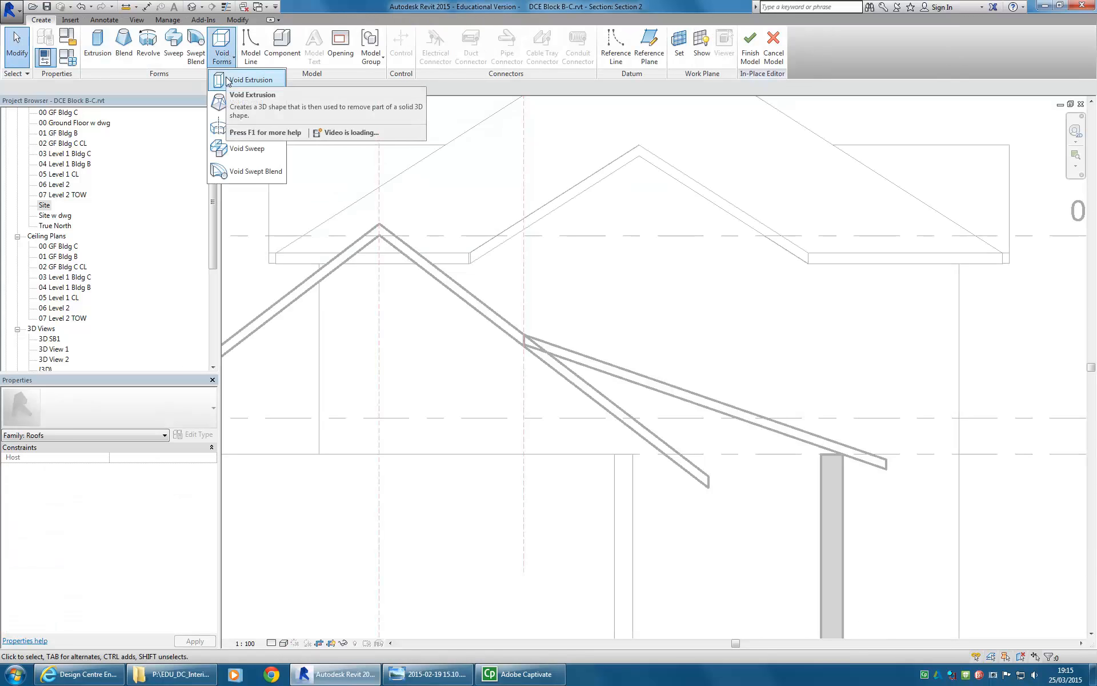
click(246, 79)
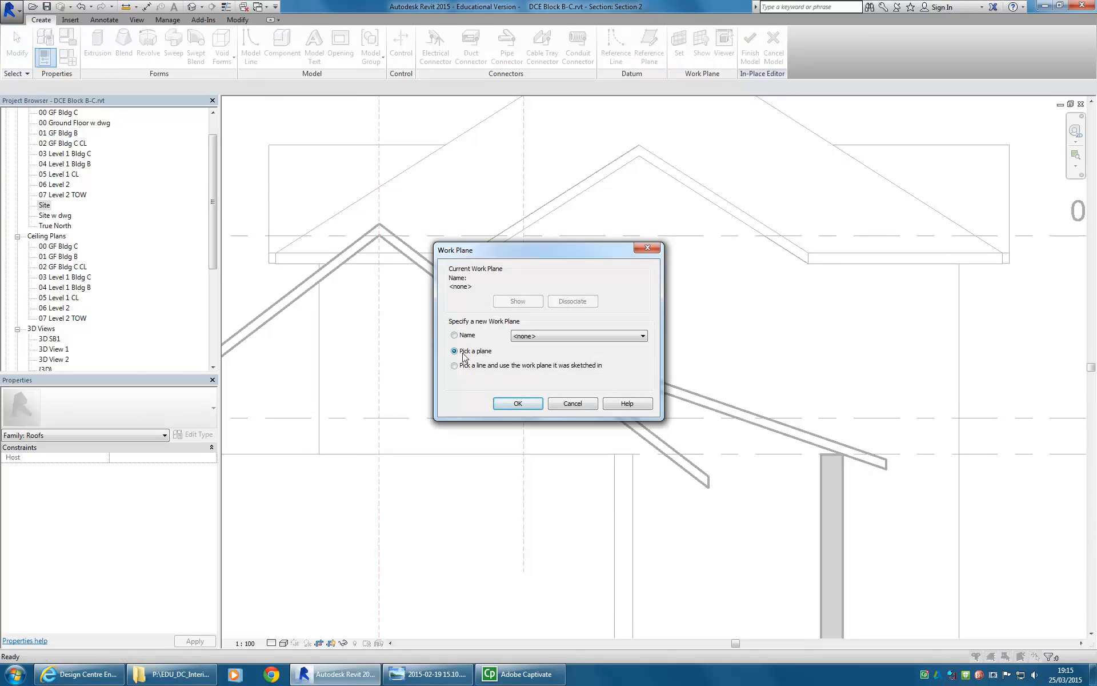
click(519, 404)
scroll(730, 284, down, 2)
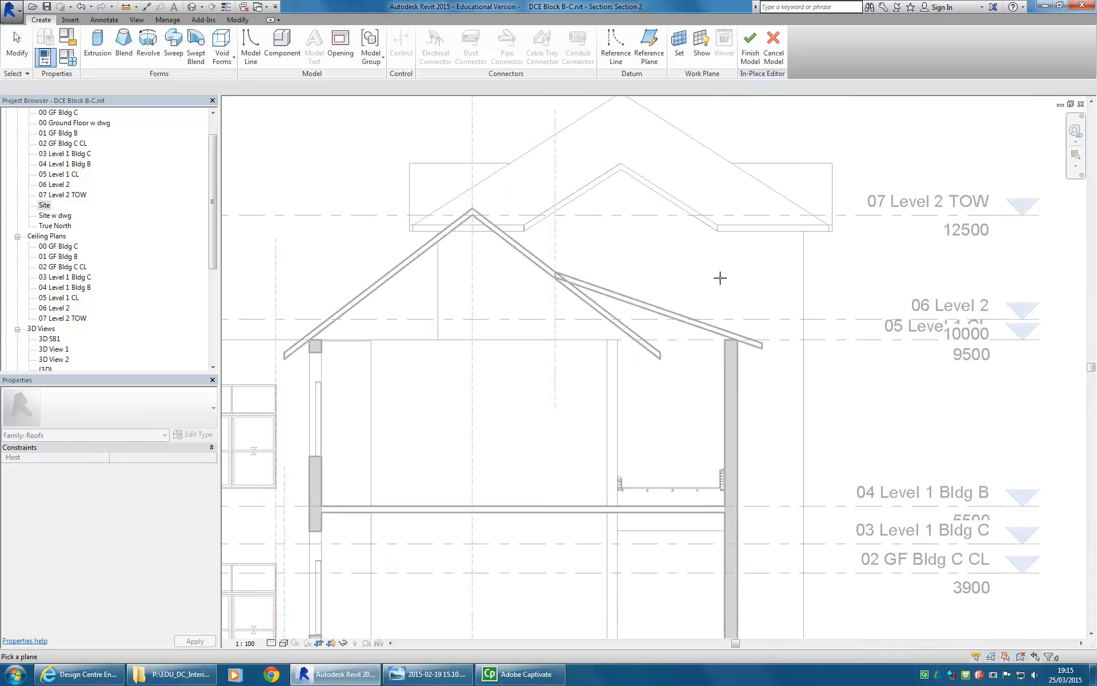
click(803, 275)
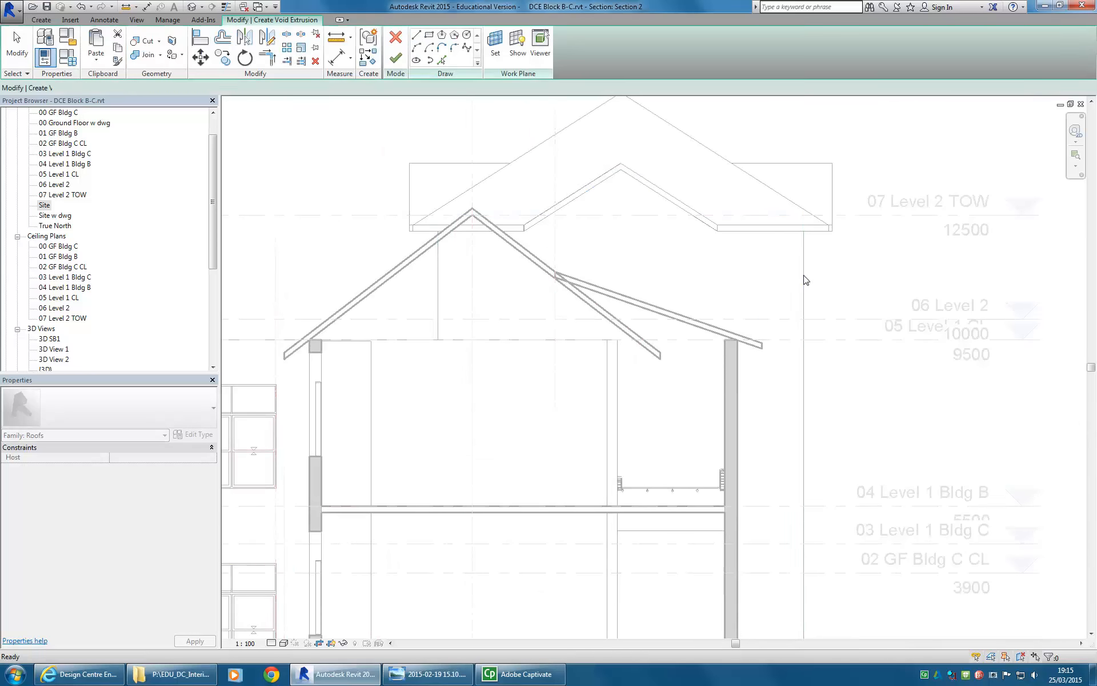
click(430, 34)
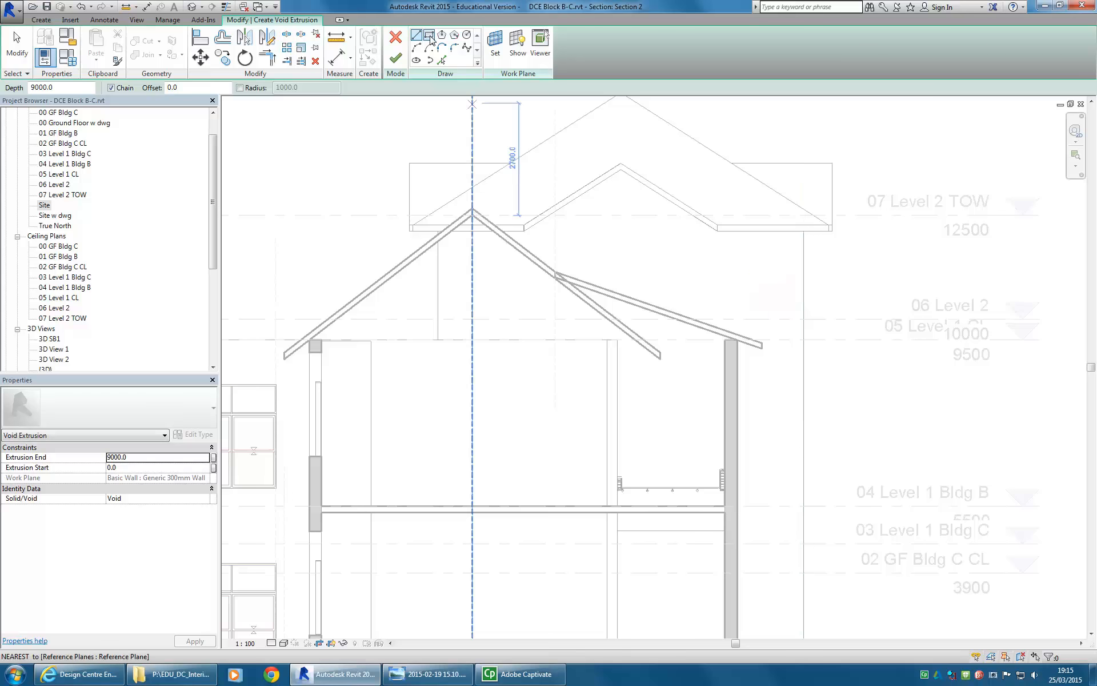
click(555, 244)
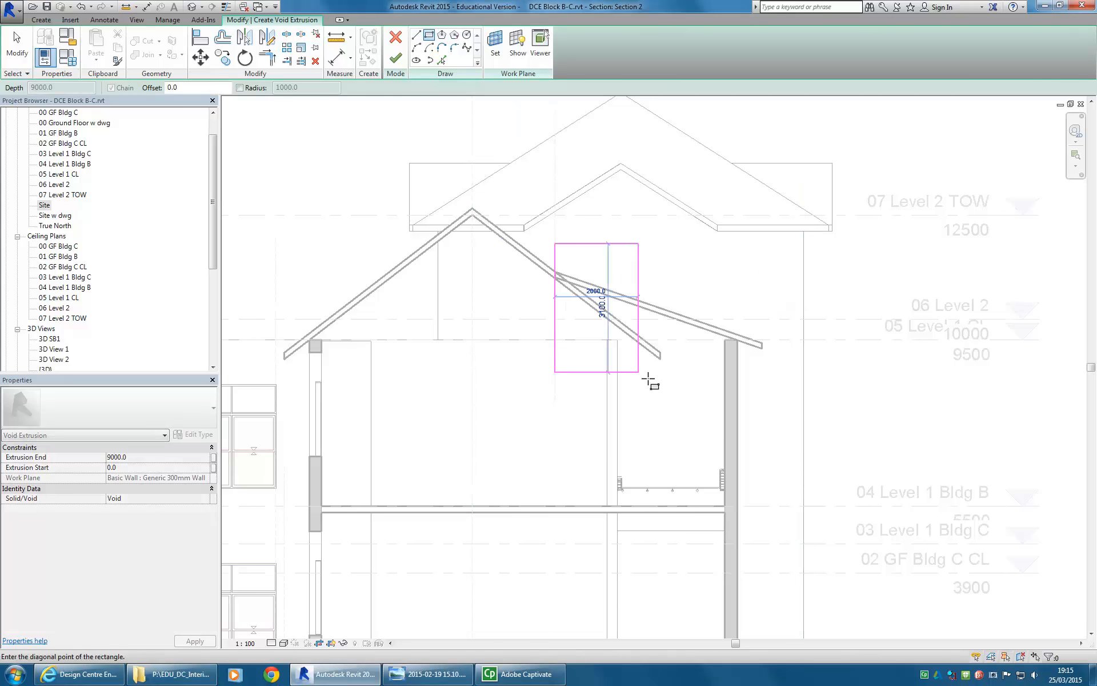
click(680, 393)
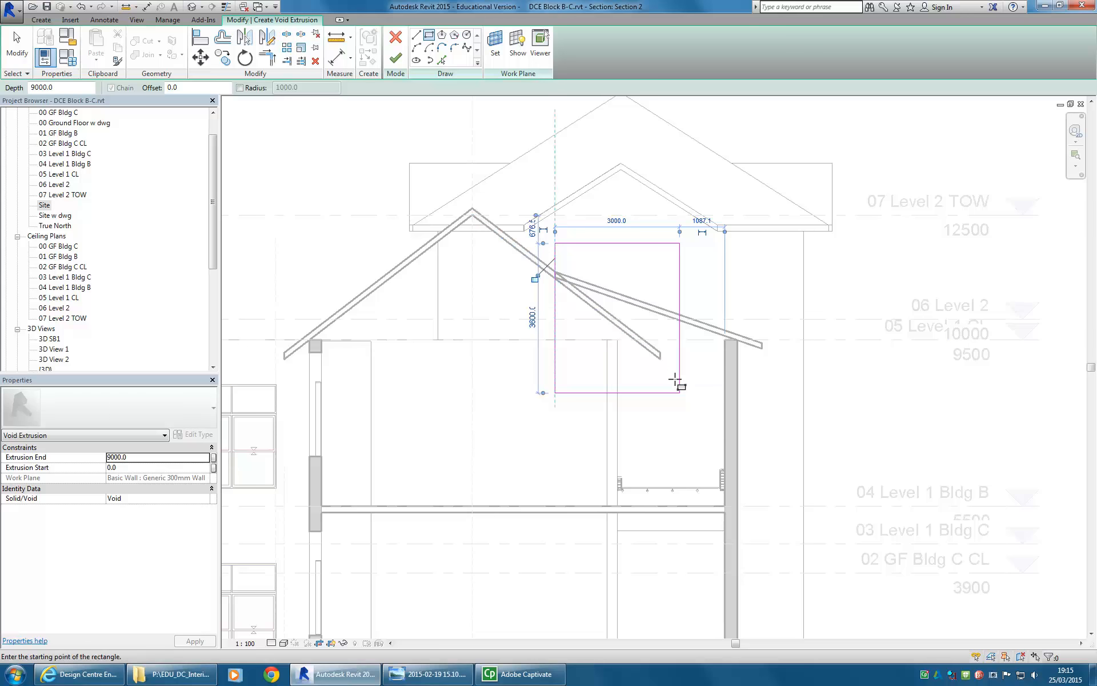
click(395, 58)
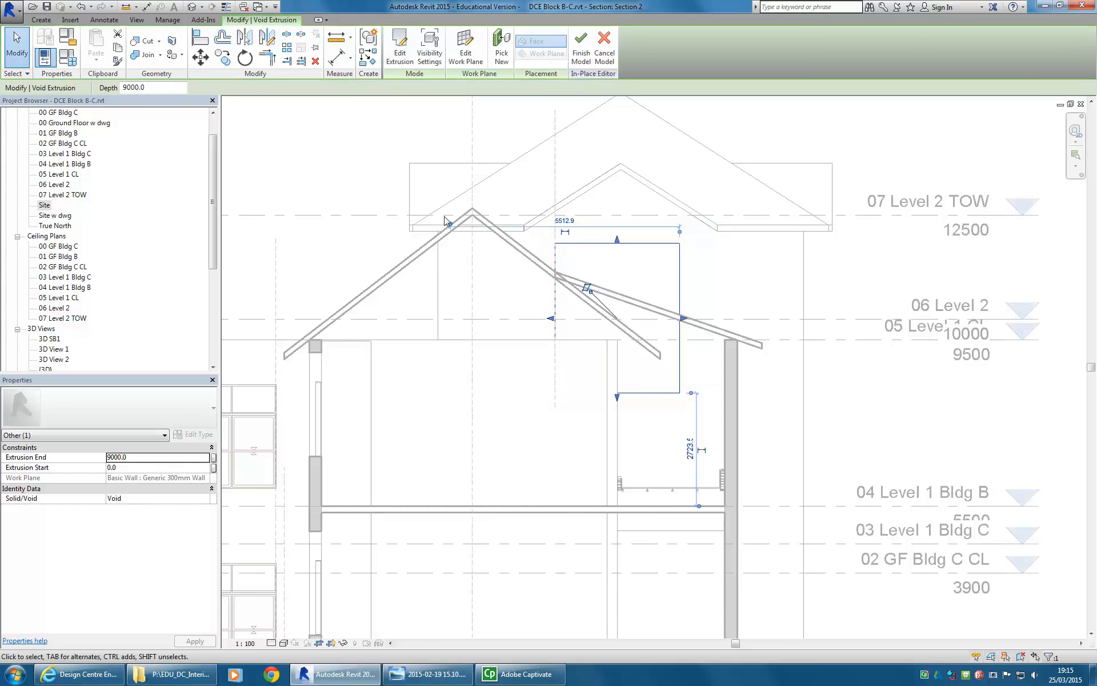
Step: In the Site floor plan, stretch the void extrusion along the wing past its far end, to a depth of about 45084 mm
double_click(44, 206)
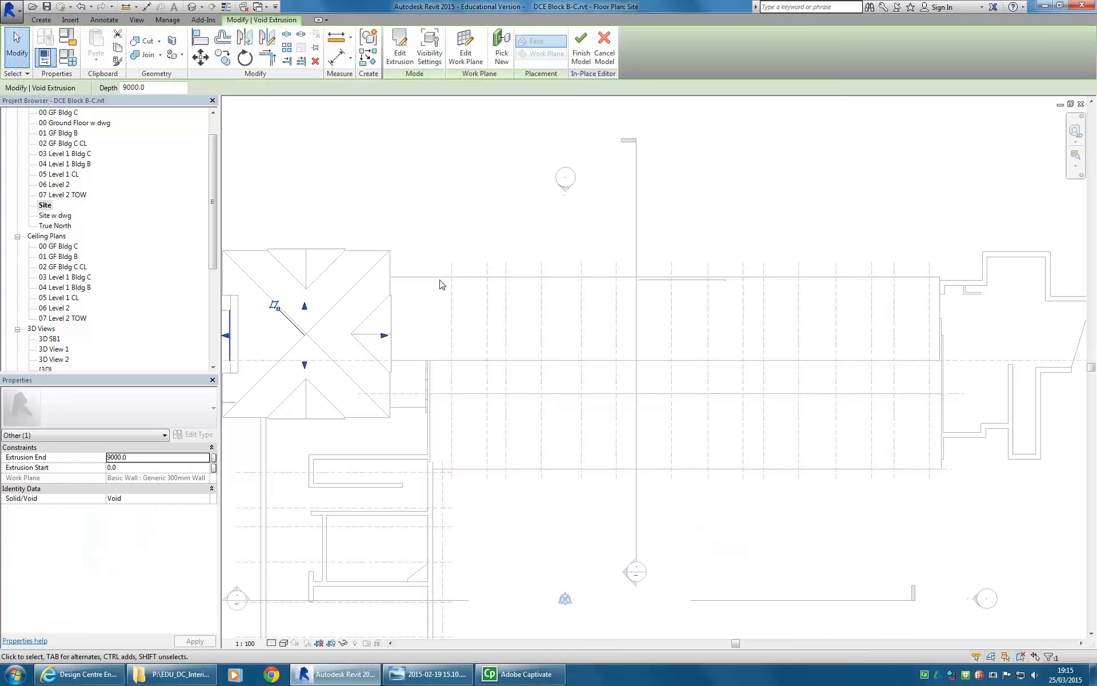
middle_drag(455, 299, 481, 312)
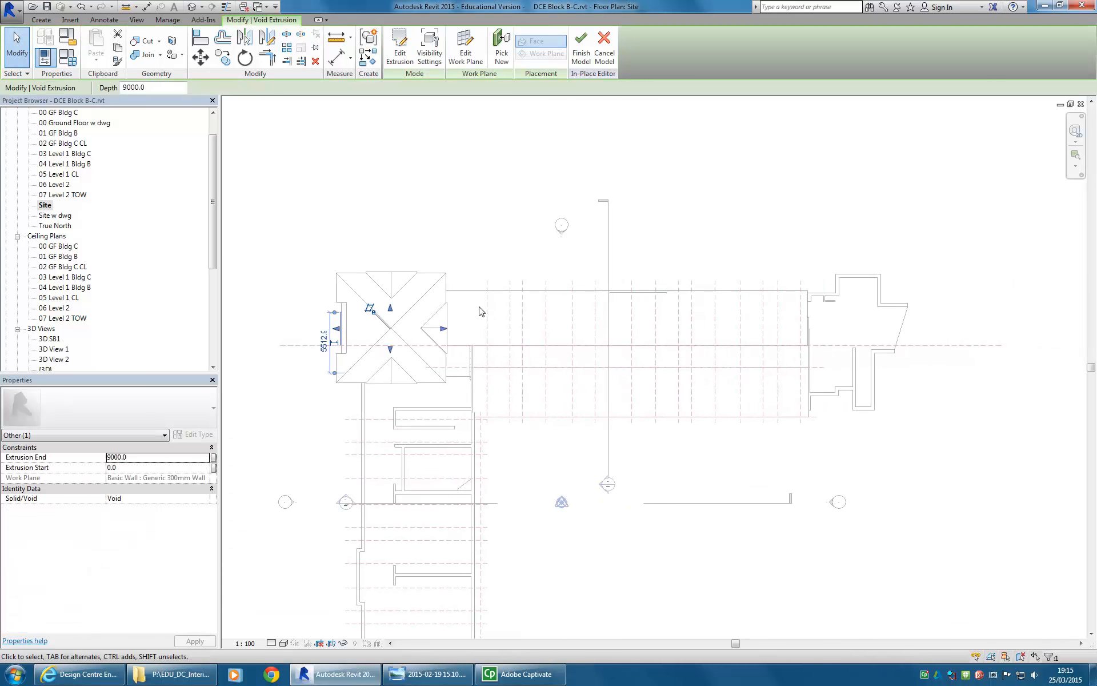
drag(442, 344, 837, 348)
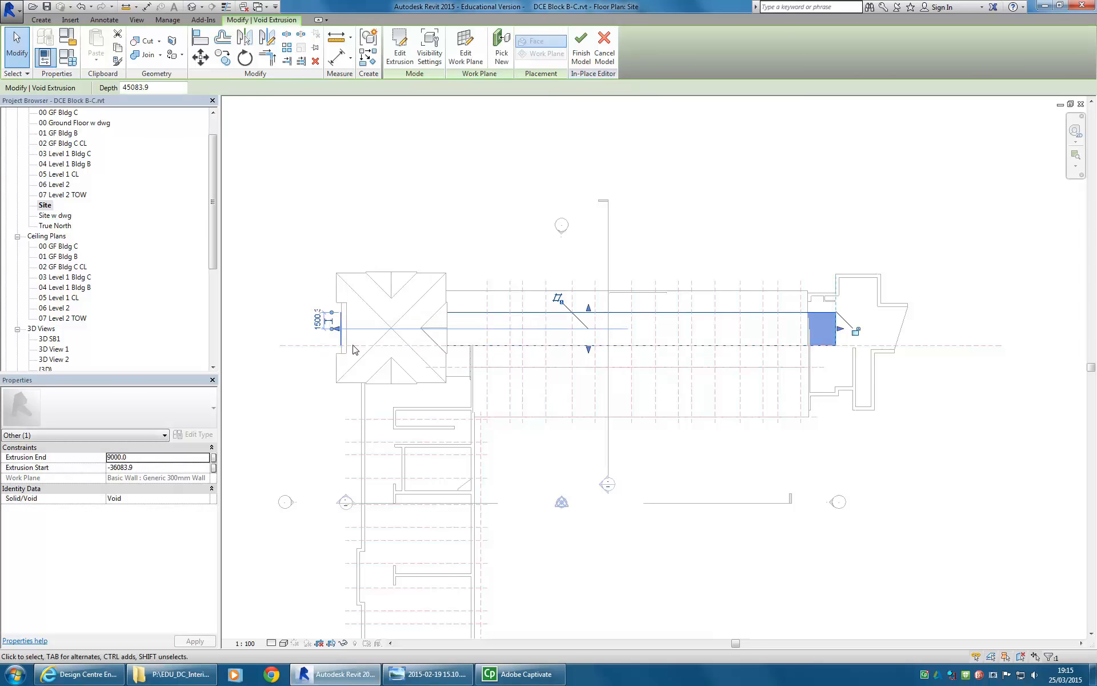
scroll(338, 332, up, 2)
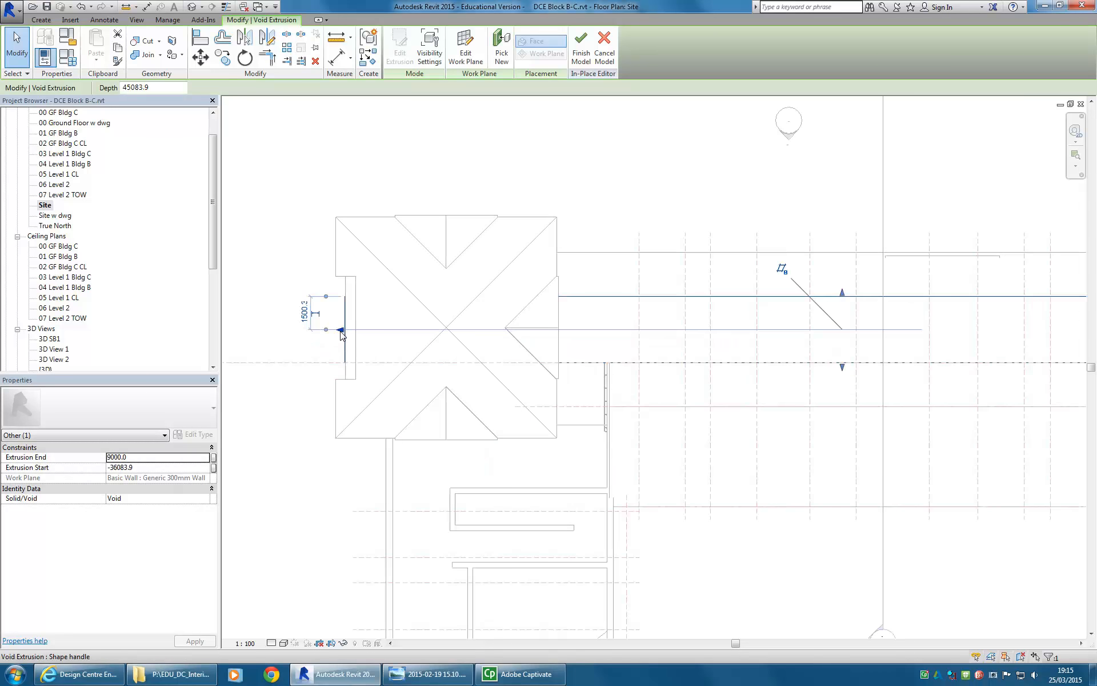
scroll(522, 192, down, 1)
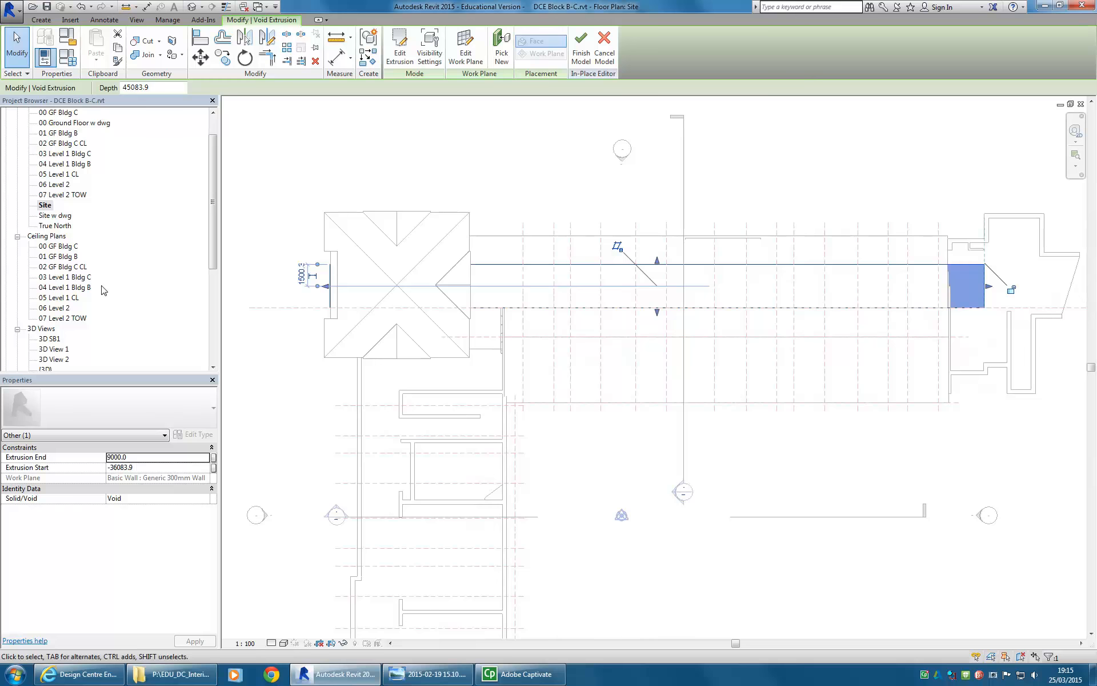
Step: In the default 3D view, cut the wing's gable roof with the void extrusion
double_click(45, 368)
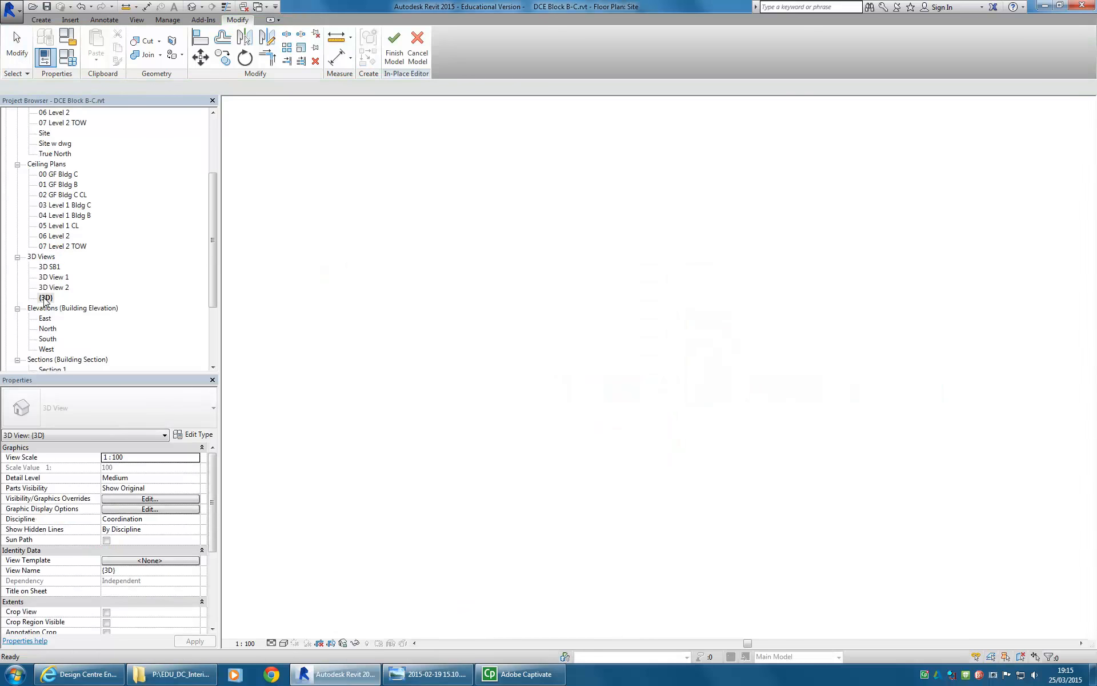
shift+middle_drag(334, 287, 584, 318)
scroll(558, 379, up, 4)
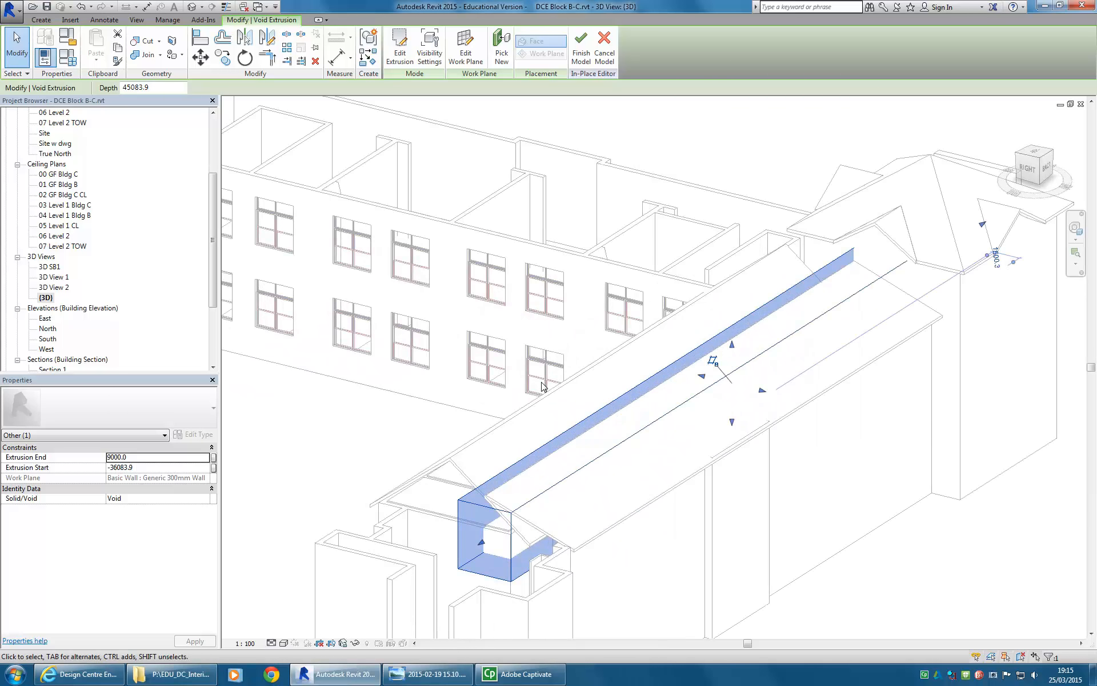
click(386, 447)
scroll(397, 396, up, 4)
scroll(474, 443, up, 5)
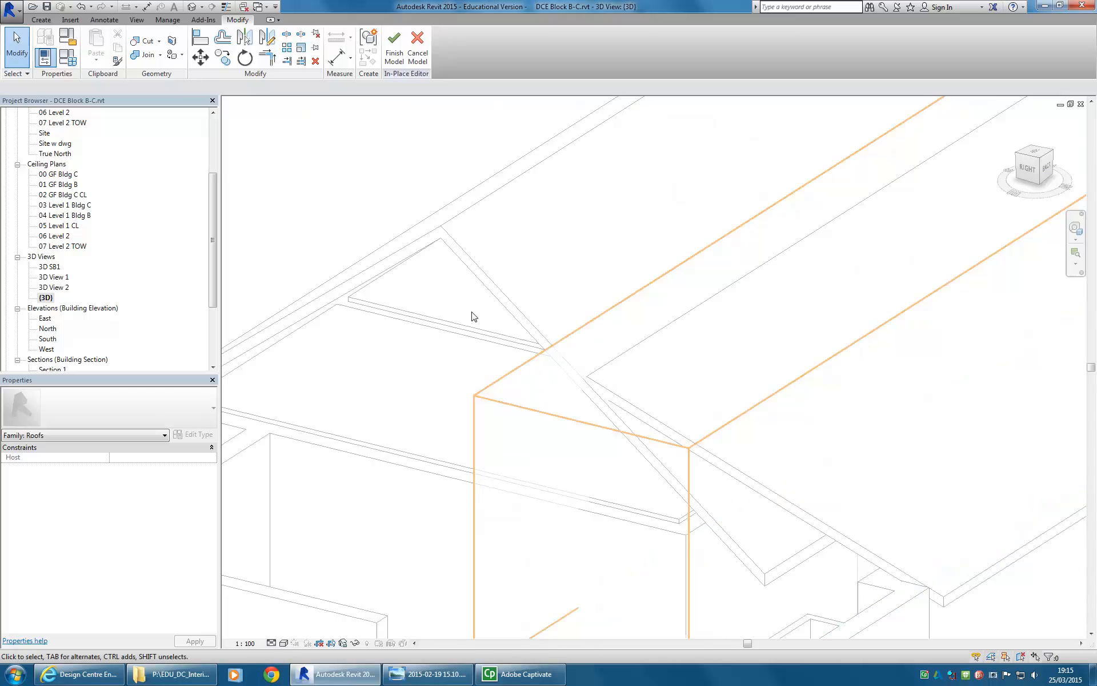
click(144, 45)
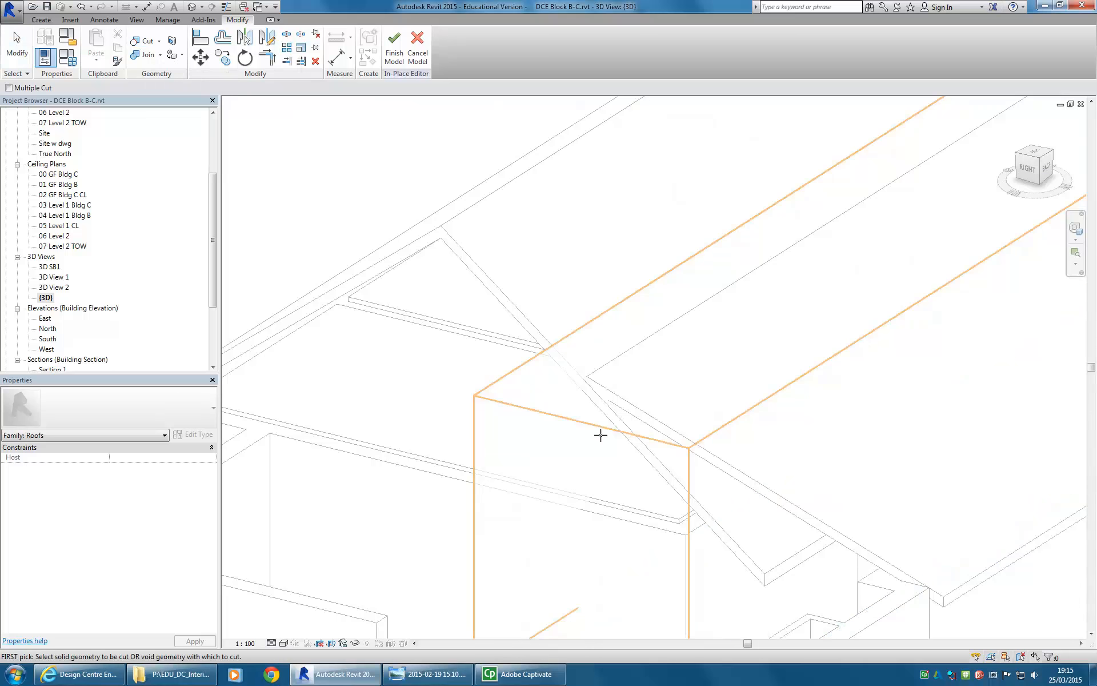
click(636, 451)
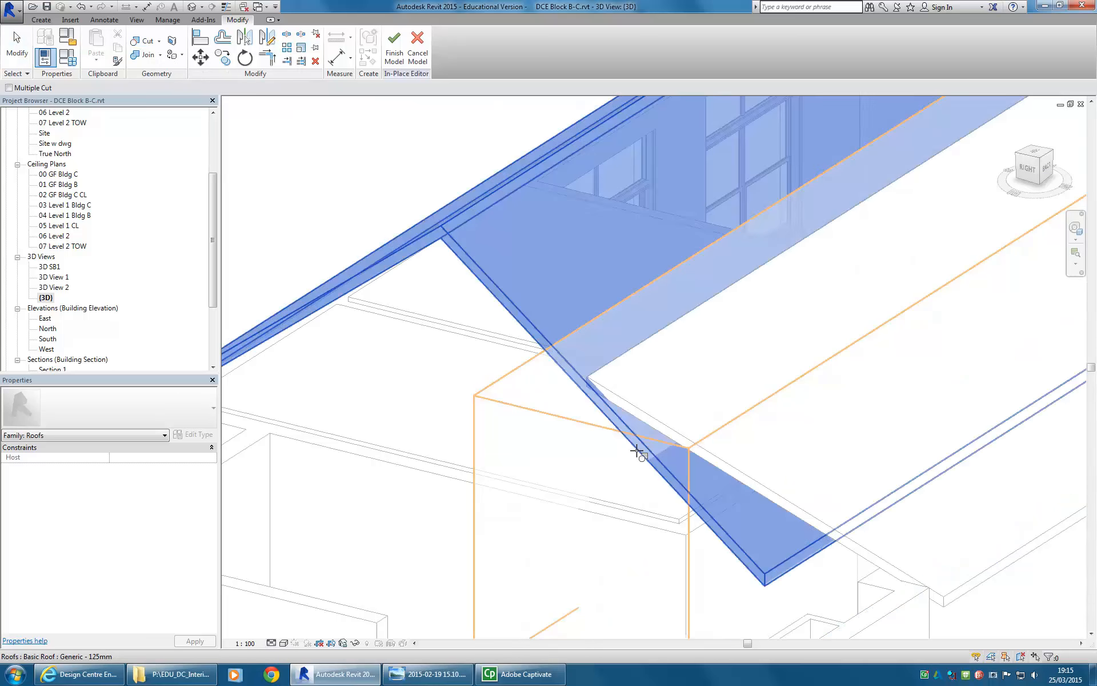
click(576, 421)
scroll(679, 257, down, 2)
middle_drag(679, 258, 547, 360)
scroll(605, 325, down, 3)
scroll(528, 389, up, 1)
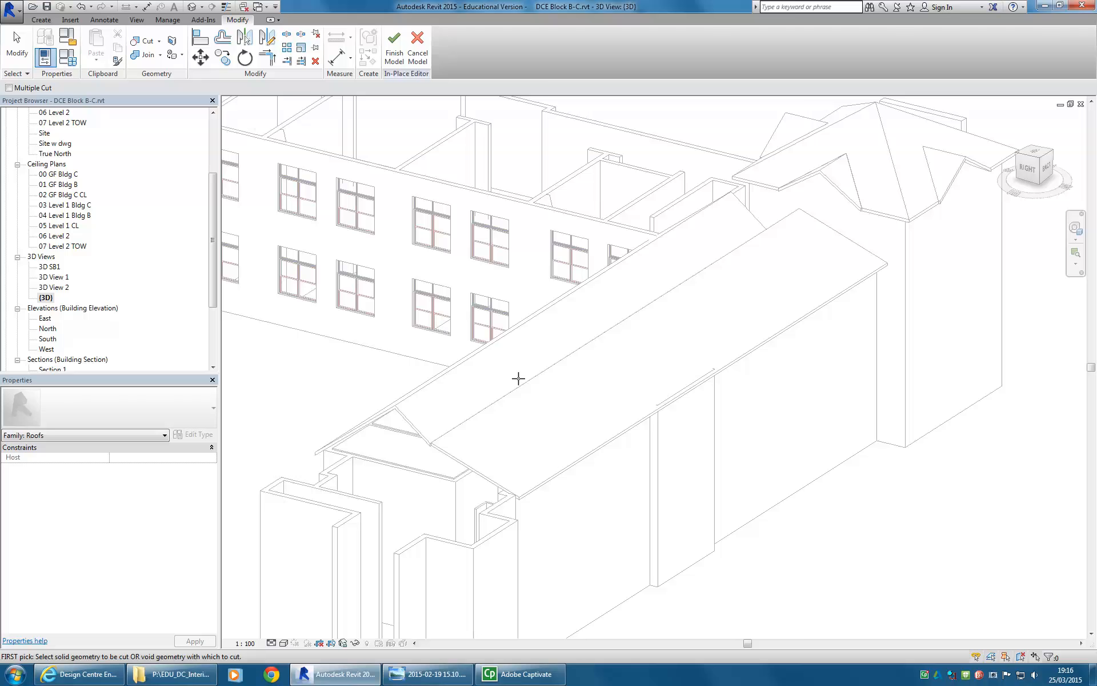
key(Escape)
Step: Check the cut junction along the roofs and finish the in-place model
scroll(517, 379, down, 3)
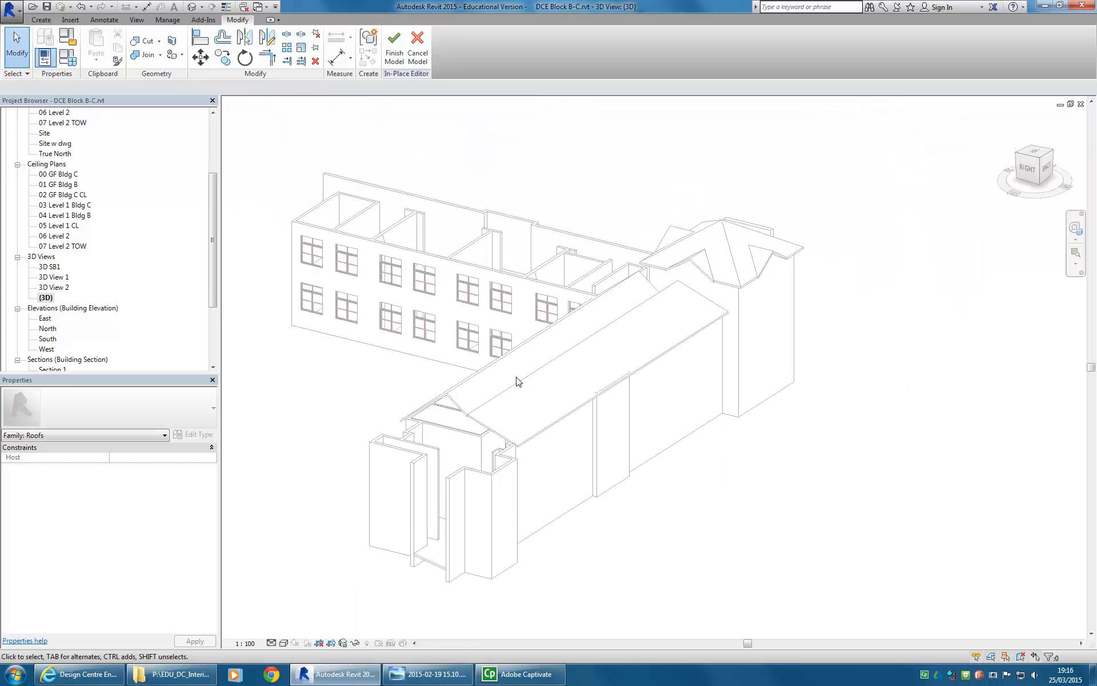
shift+middle_drag(521, 462, 753, 311)
scroll(649, 316, up, 2)
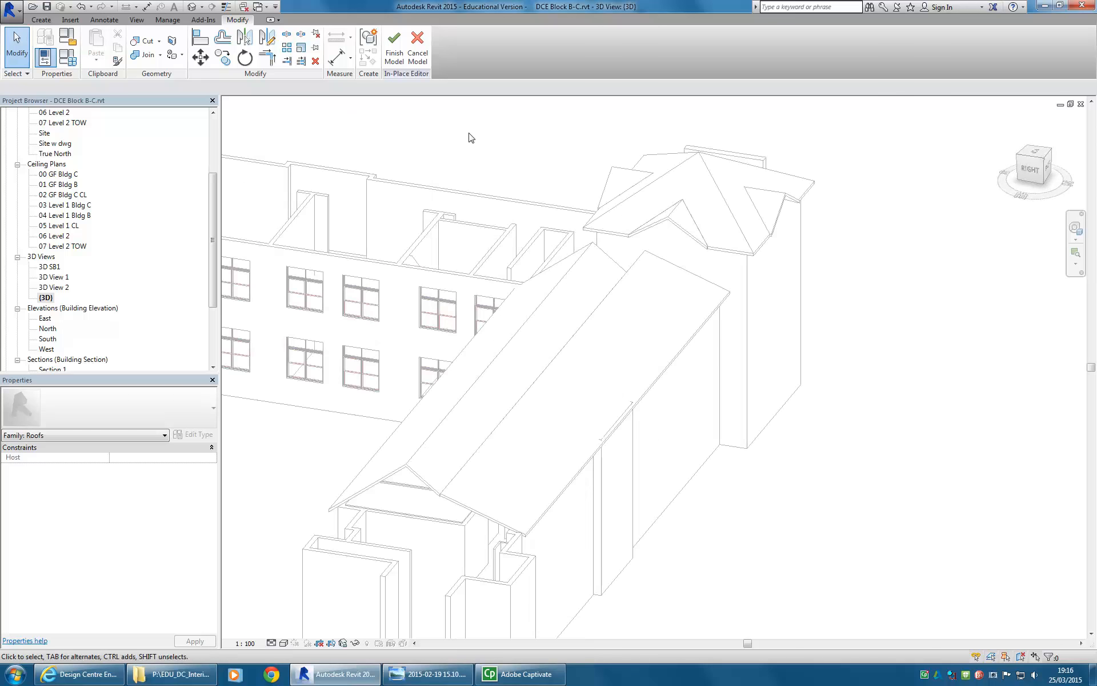
click(394, 42)
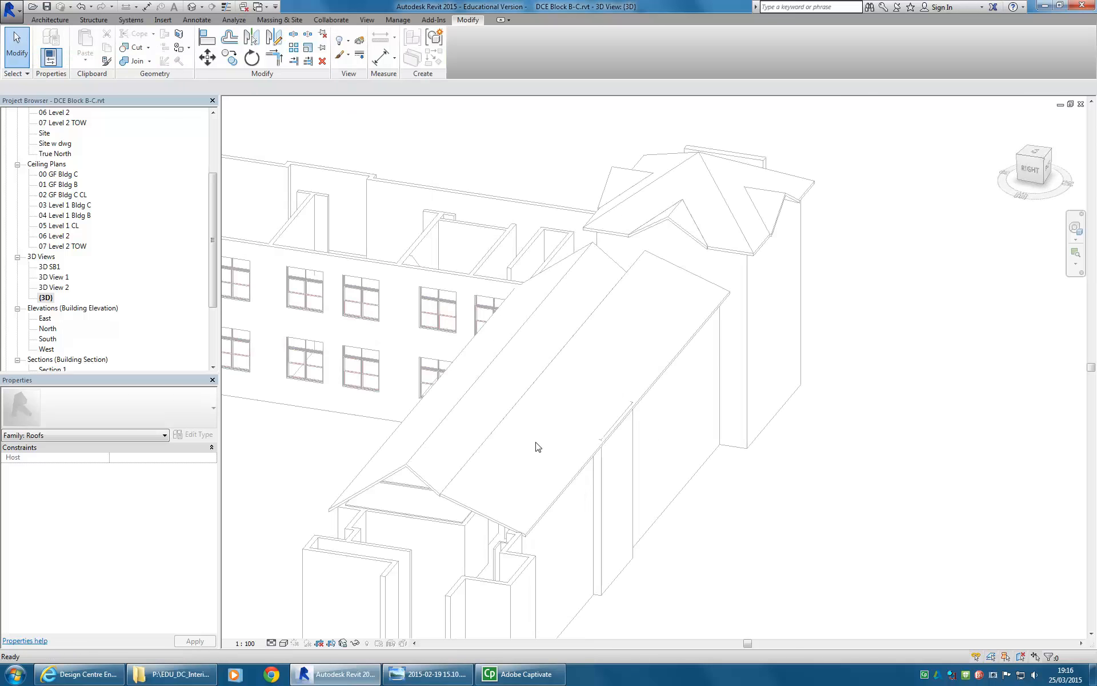
Step: Open the horizontal wing's gable roof footprint for editing in the Site floor plan
click(472, 391)
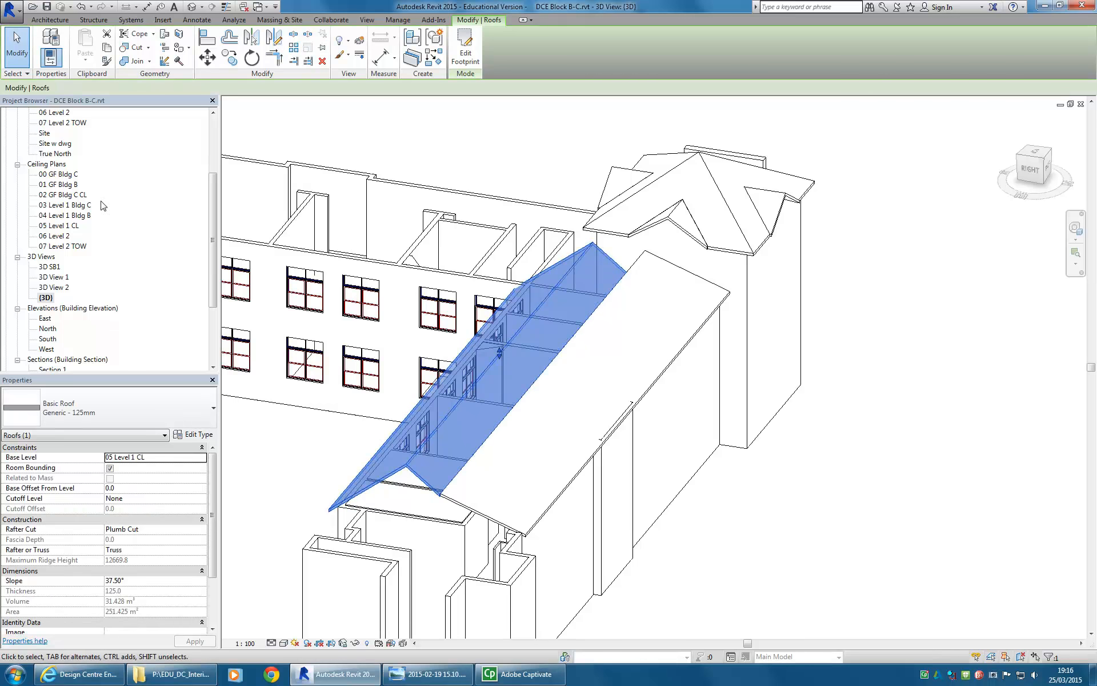
drag(214, 230, 215, 173)
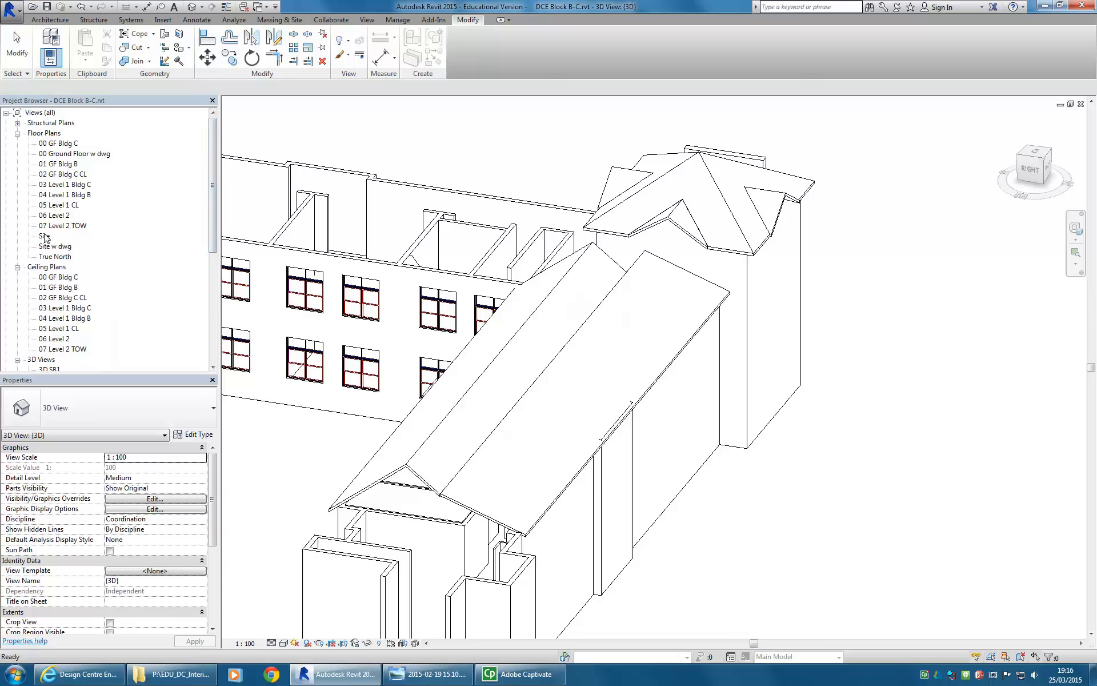
double_click(45, 235)
scroll(610, 290, up, 3)
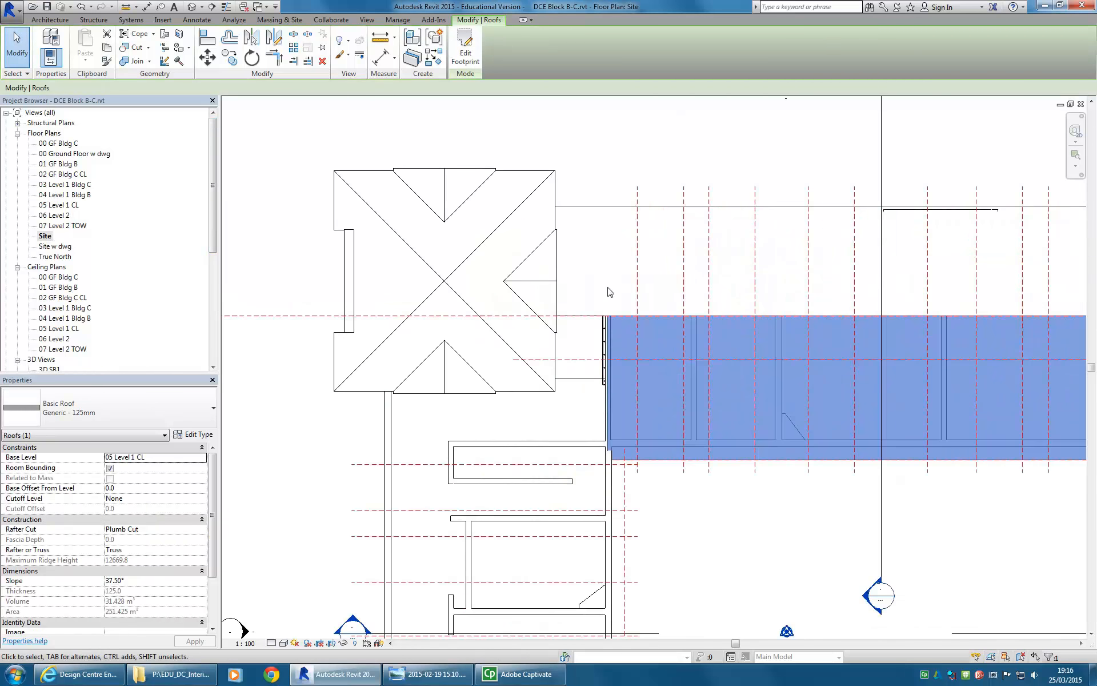
click(457, 54)
scroll(568, 410, down, 3)
middle_drag(558, 391, 480, 373)
scroll(491, 473, down, 1)
middle_drag(492, 473, 485, 401)
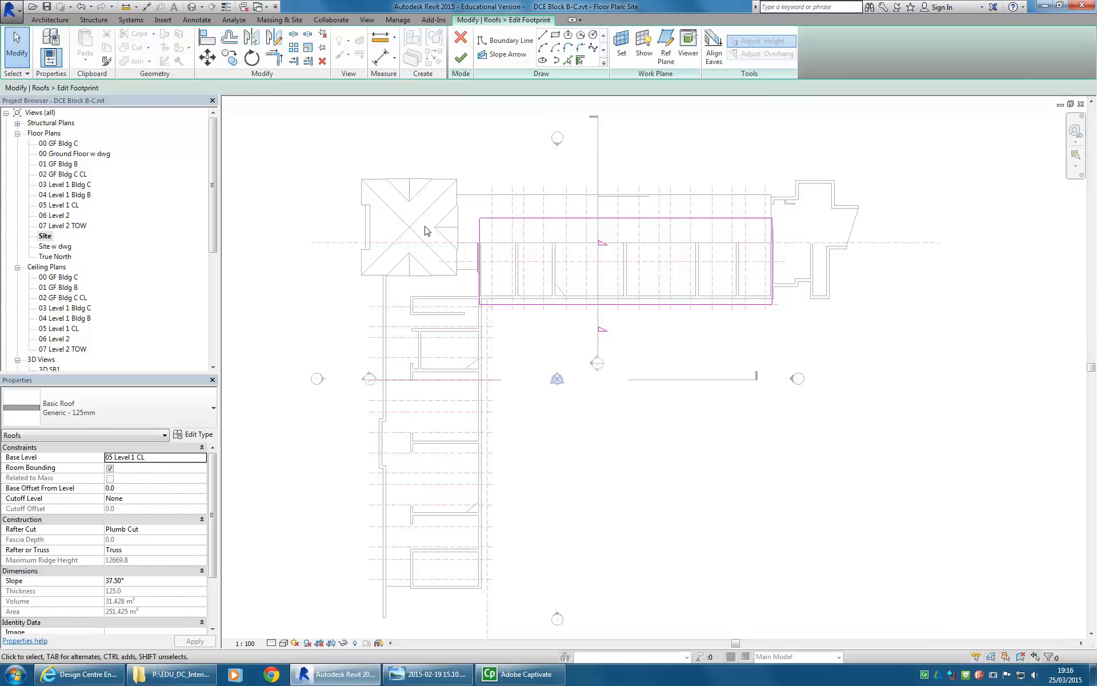
scroll(416, 233, up, 2)
Step: Add a non-sloping footprint boundary from the vertical wing's courtyard-side wall with a 600 mm overhang
click(581, 60)
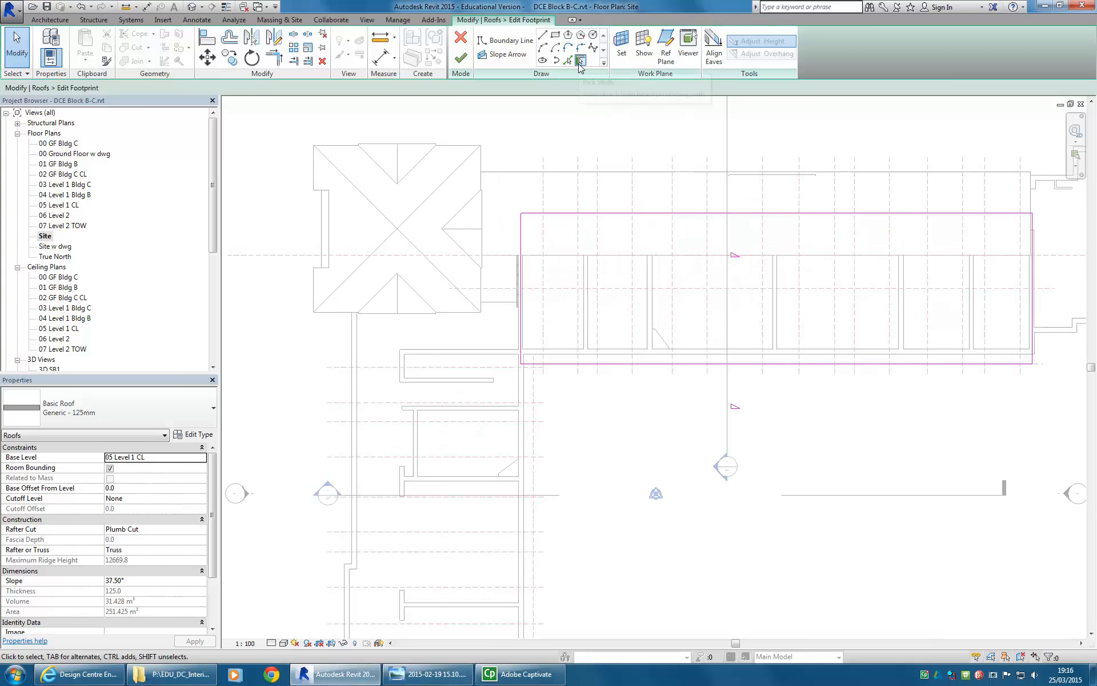
scroll(540, 378, up, 2)
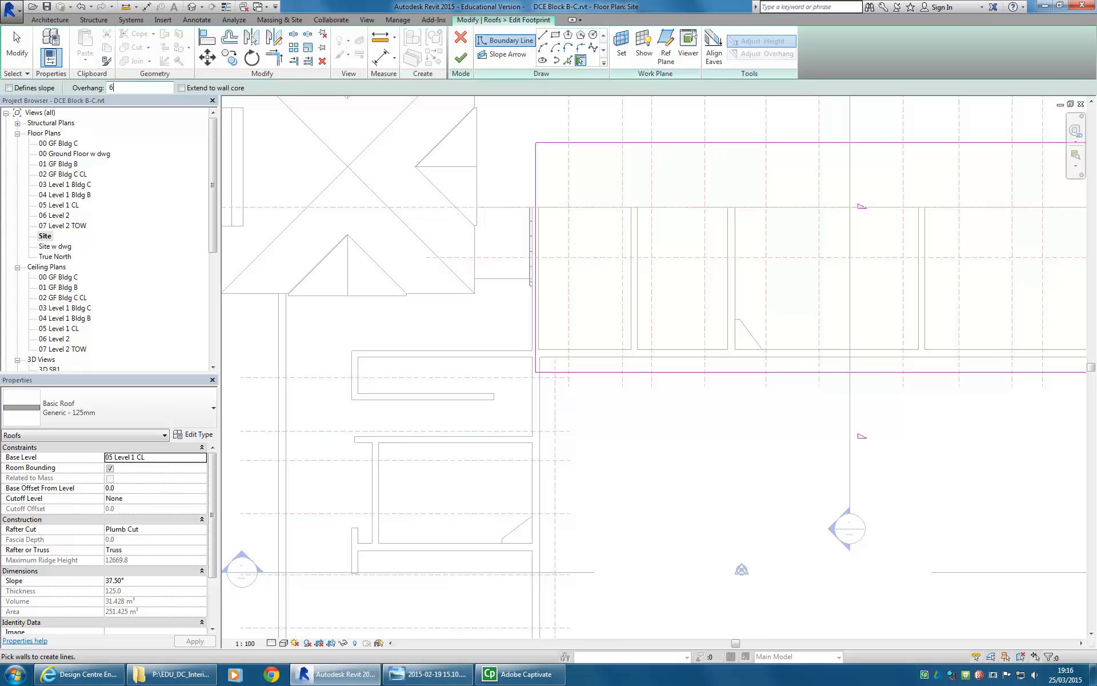
key(Return)
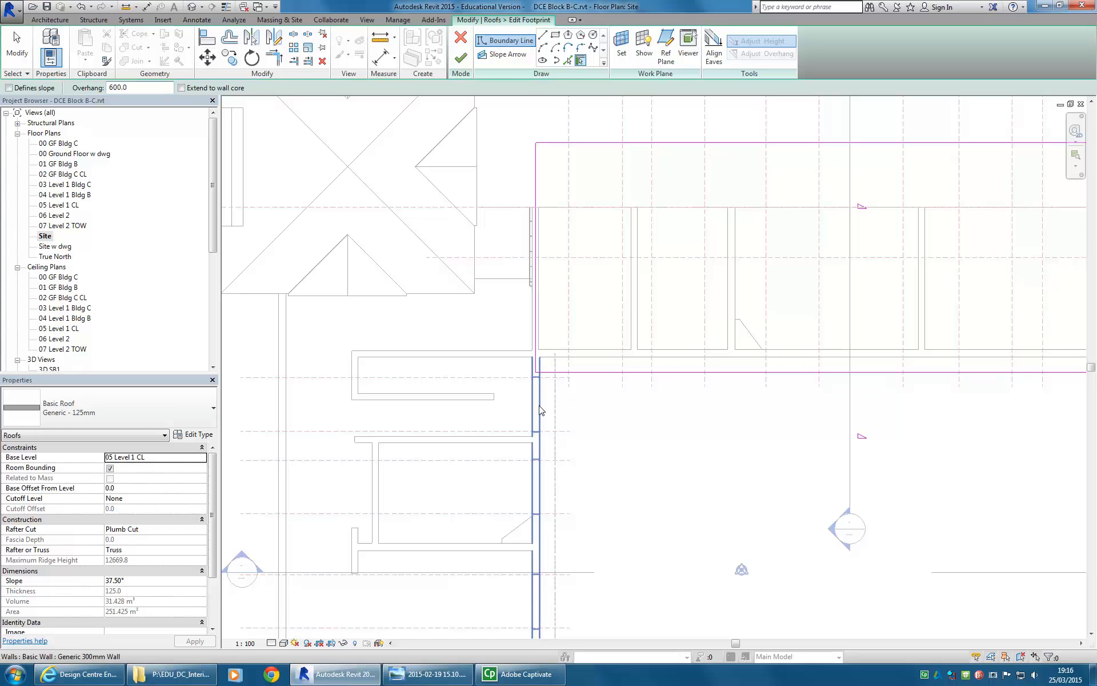
click(542, 410)
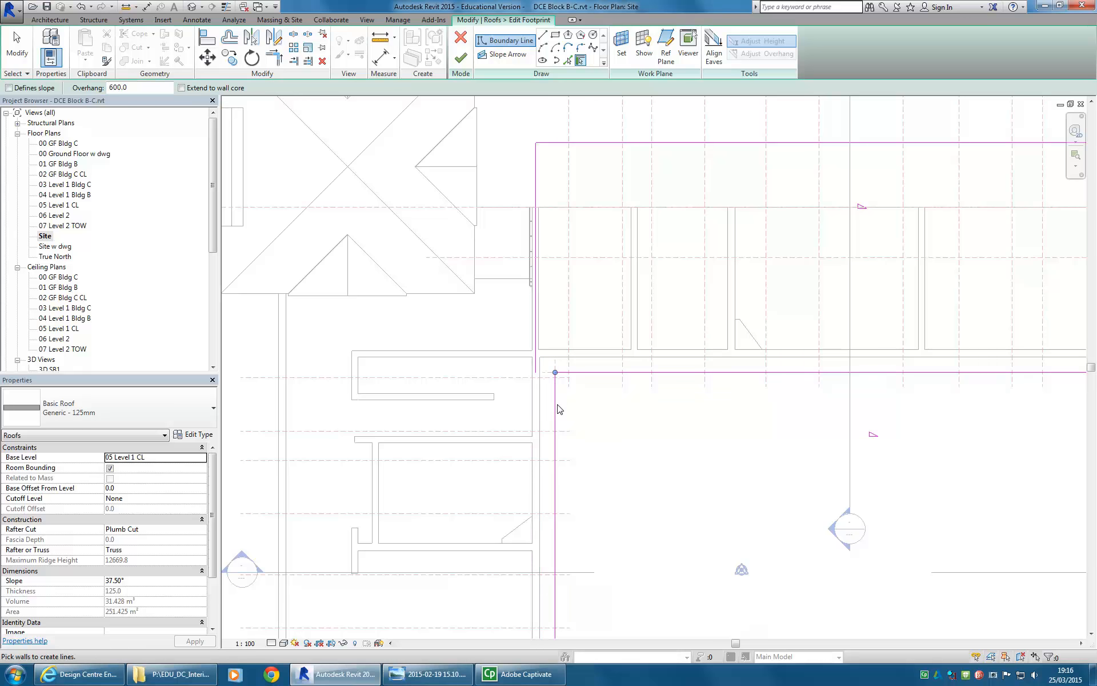
scroll(559, 408, down, 3)
middle_drag(559, 407, 559, 345)
key(Escape)
key(Escape)
Step: Make the vertical wing's new boundary line define the roof slope and set it to 37.5°, matching the horizontal wing
click(544, 481)
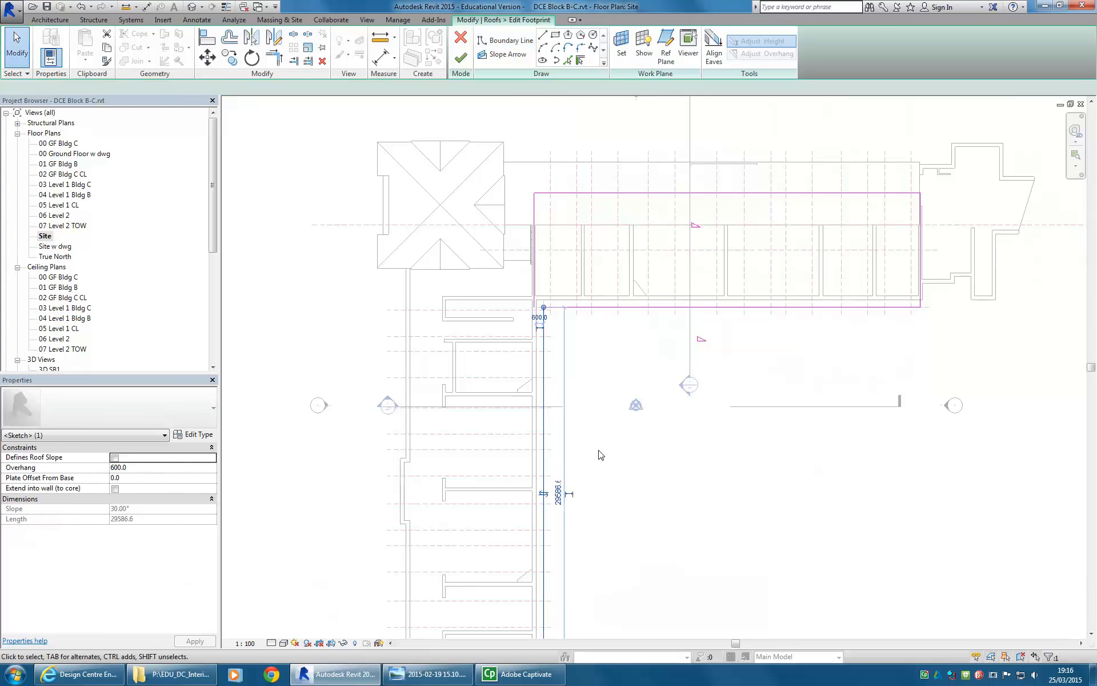
scroll(593, 524, up, 1)
middle_drag(593, 524, 643, 506)
scroll(641, 506, up, 2)
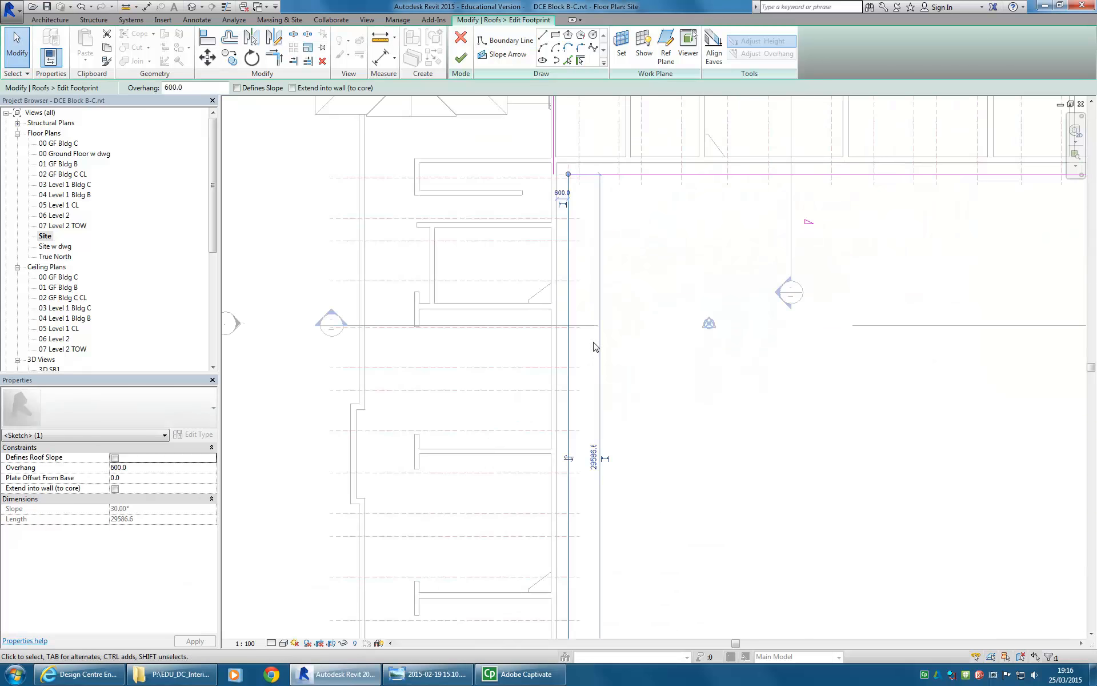
scroll(589, 350, down, 3)
middle_drag(585, 351, 553, 355)
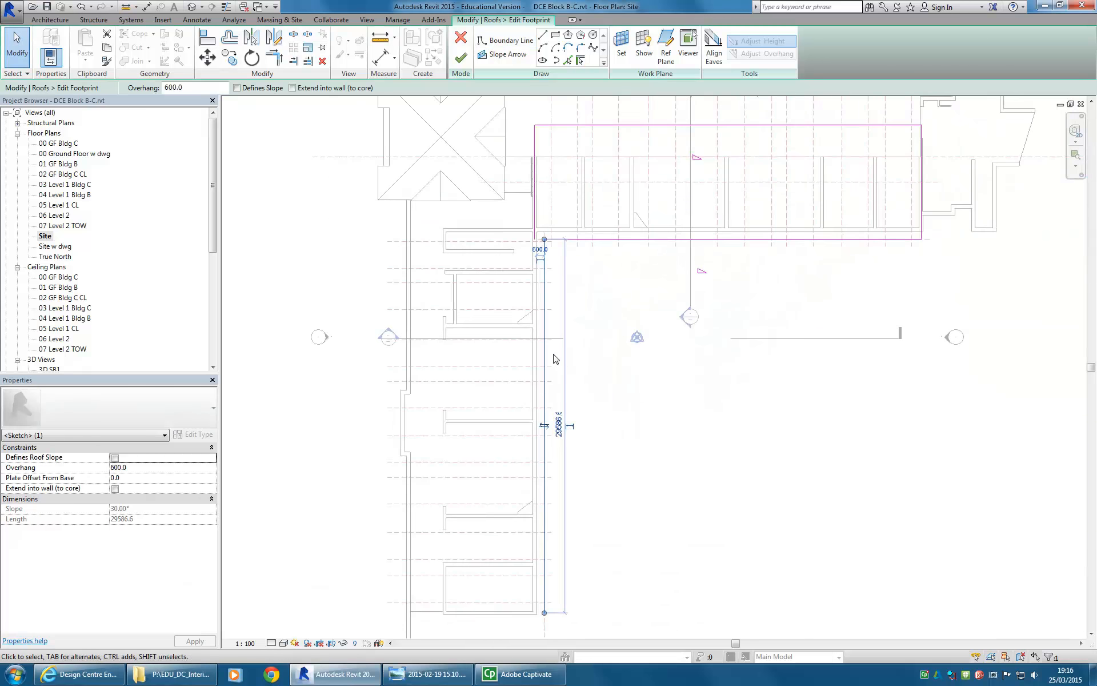
click(237, 88)
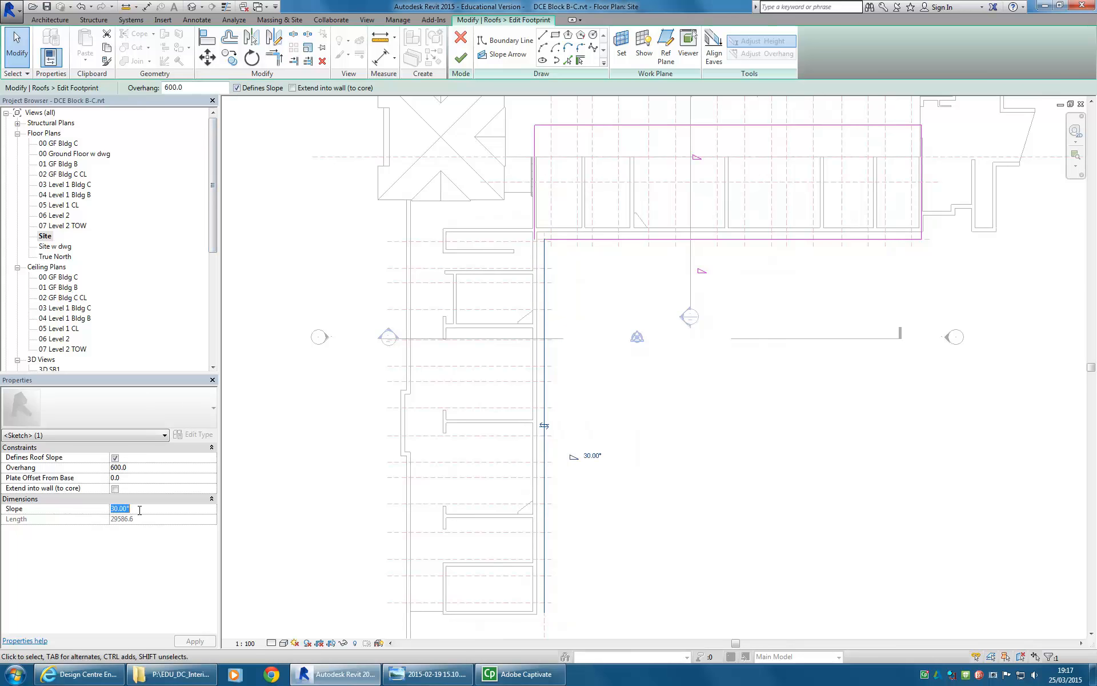
click(644, 240)
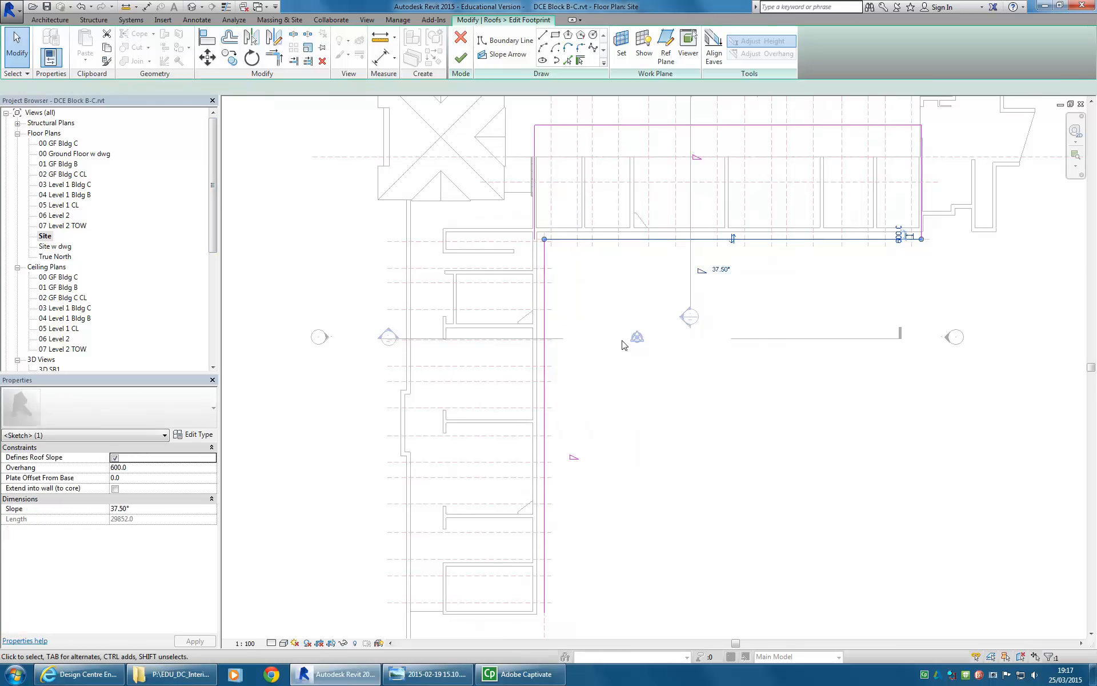
click(566, 433)
click(544, 429)
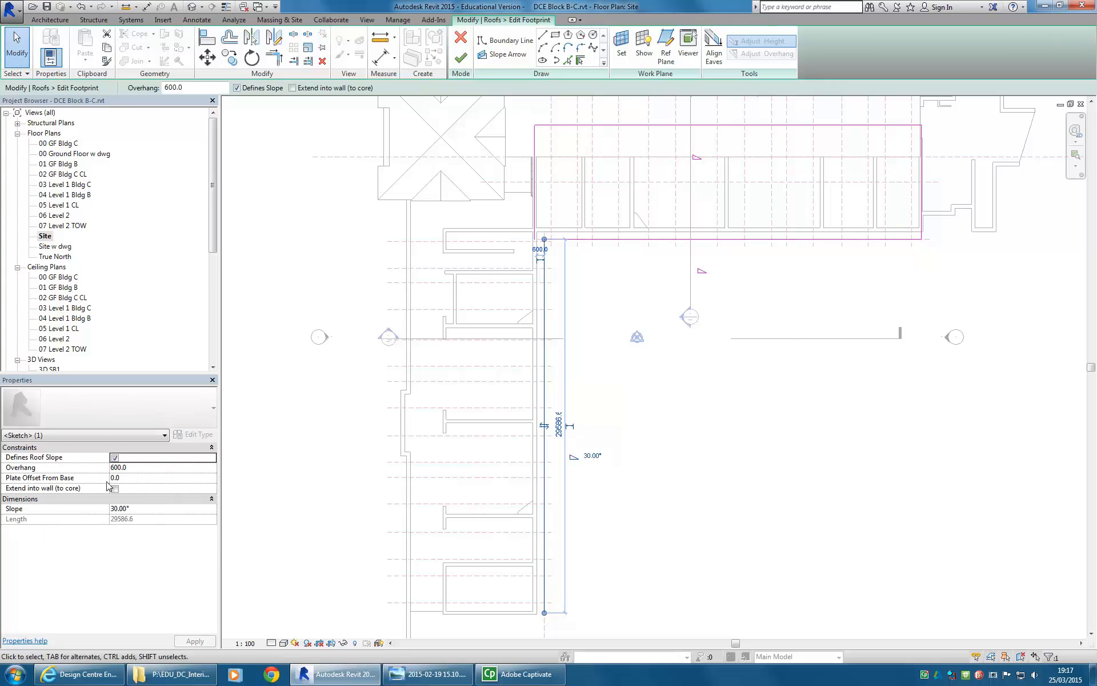
click(145, 508)
text(37)
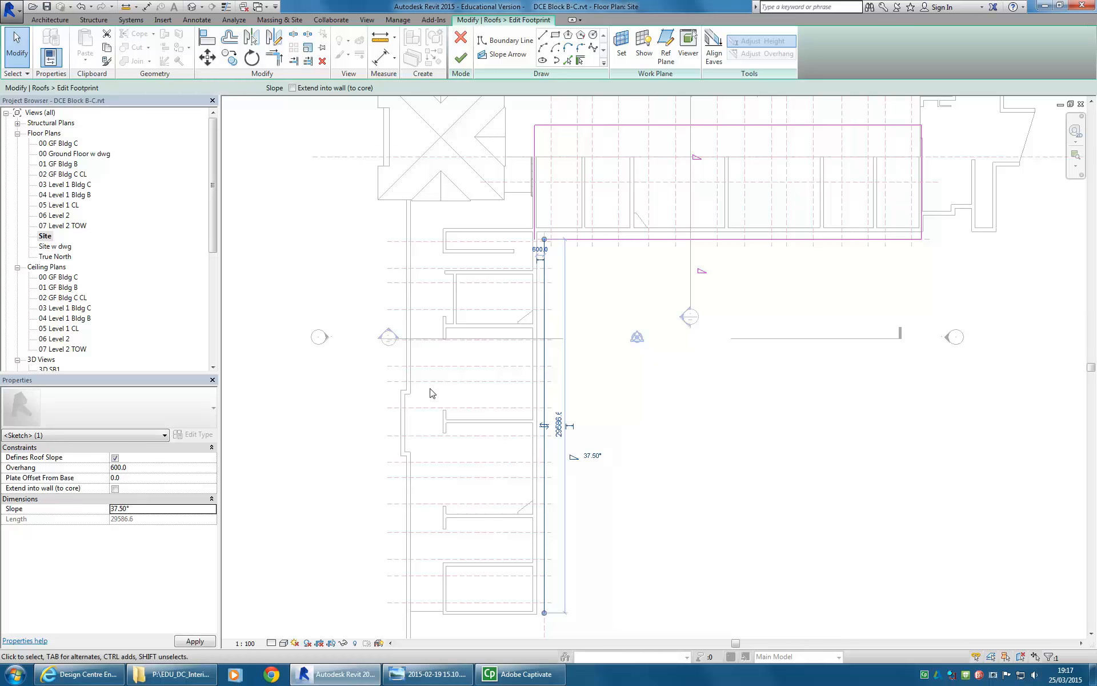
click(598, 372)
Step: In the 06 Level 2 floor plan, move the horizontal wing's end boundary line to the outer face of the tower wall
scroll(541, 266, up, 3)
middle_drag(544, 261, 559, 314)
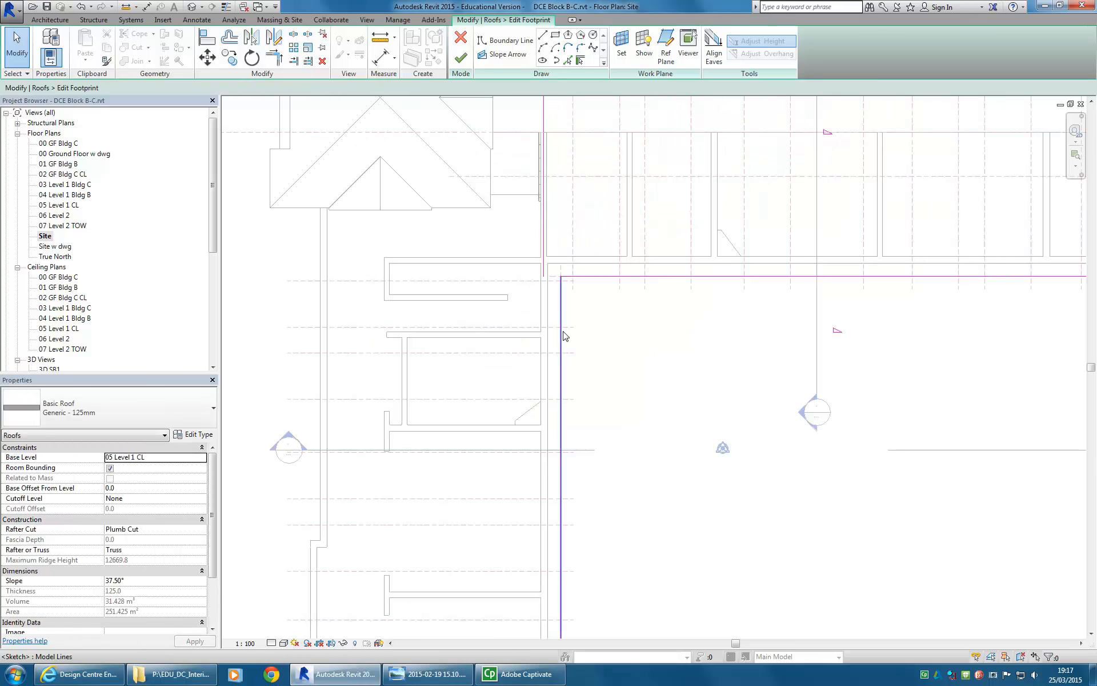
click(561, 333)
scroll(600, 383, down, 1)
middle_drag(600, 383, 600, 431)
click(661, 427)
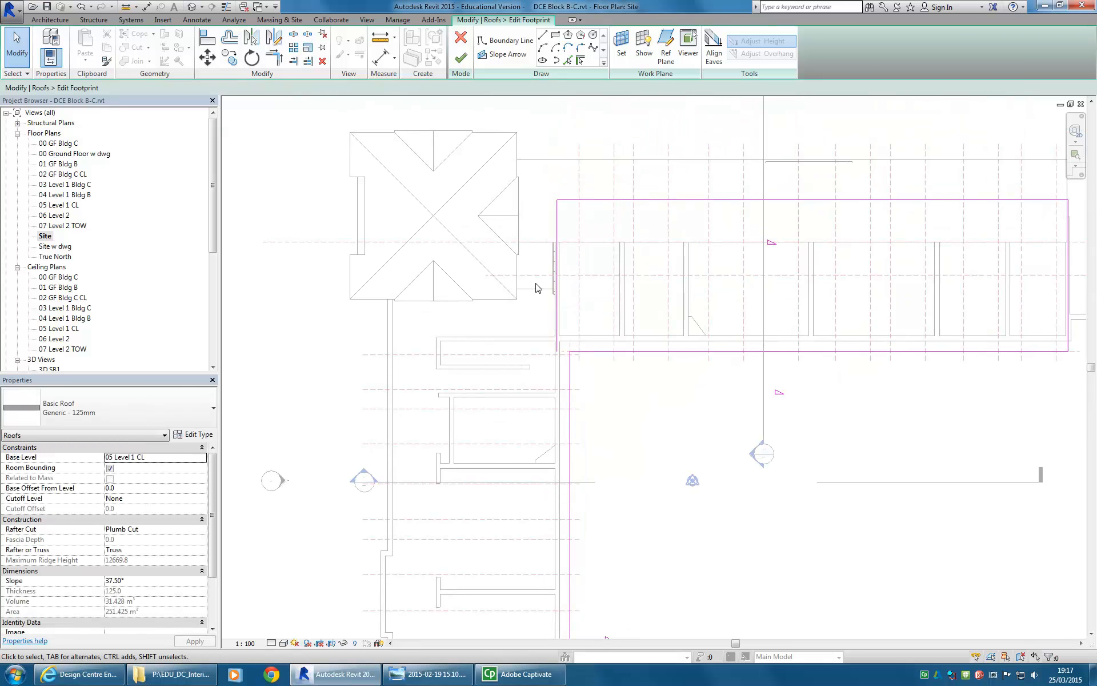
double_click(54, 215)
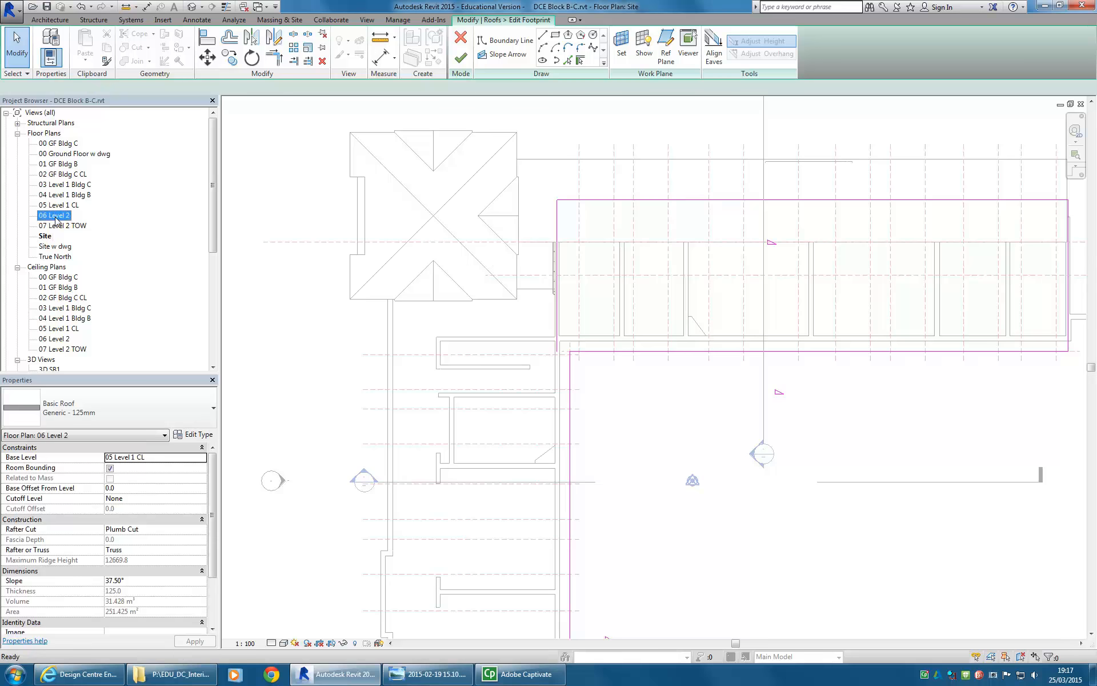
scroll(482, 220, up, 2)
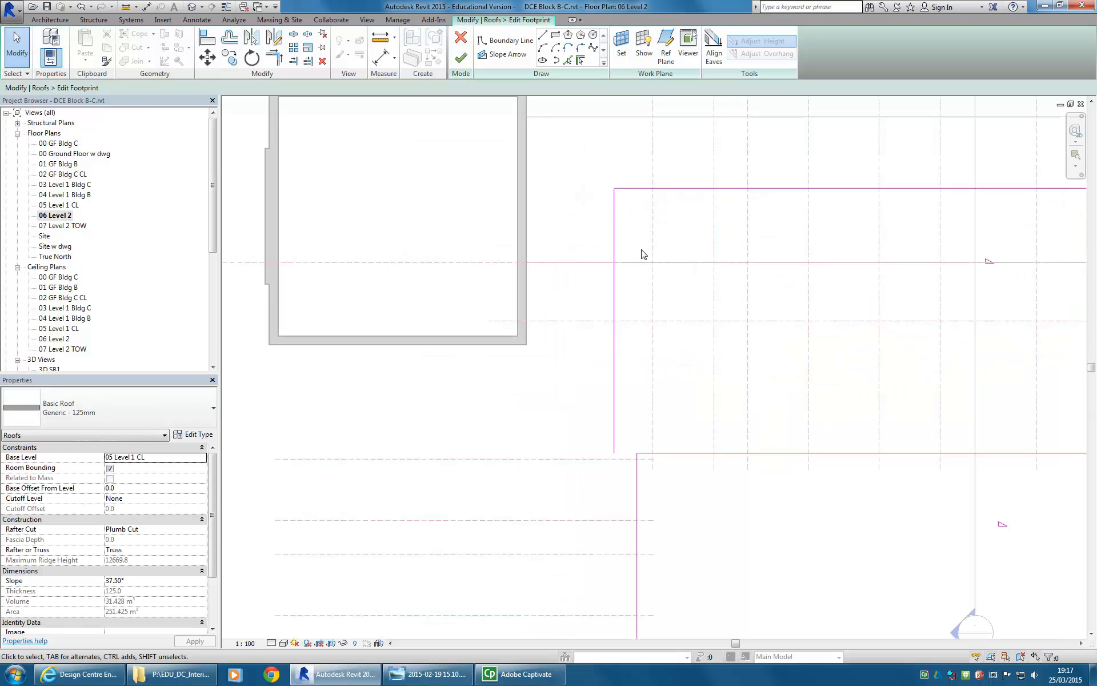
click(615, 237)
mouse_move(614, 237)
mouse_down()
mouse_move(517, 238)
mouse_move(527, 238)
mouse_up()
click(445, 239)
middle_drag(443, 235, 463, 278)
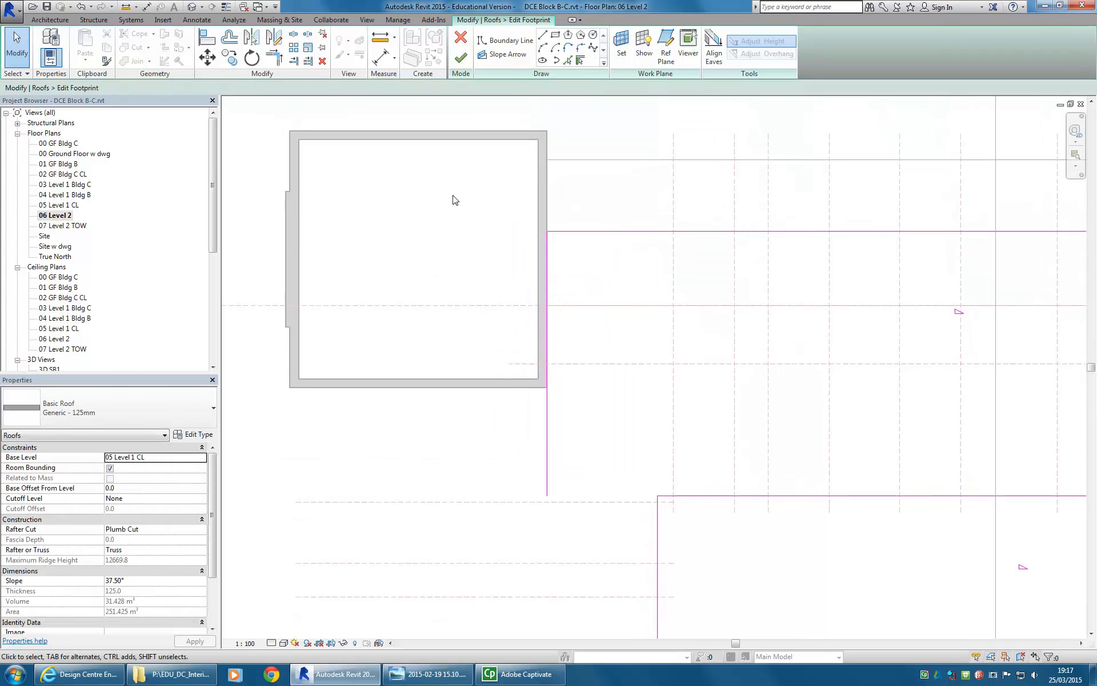
Step: Add a footprint boundary line on the outer face of the tower wall facing the vertical wing, with 0 overhang
click(581, 60)
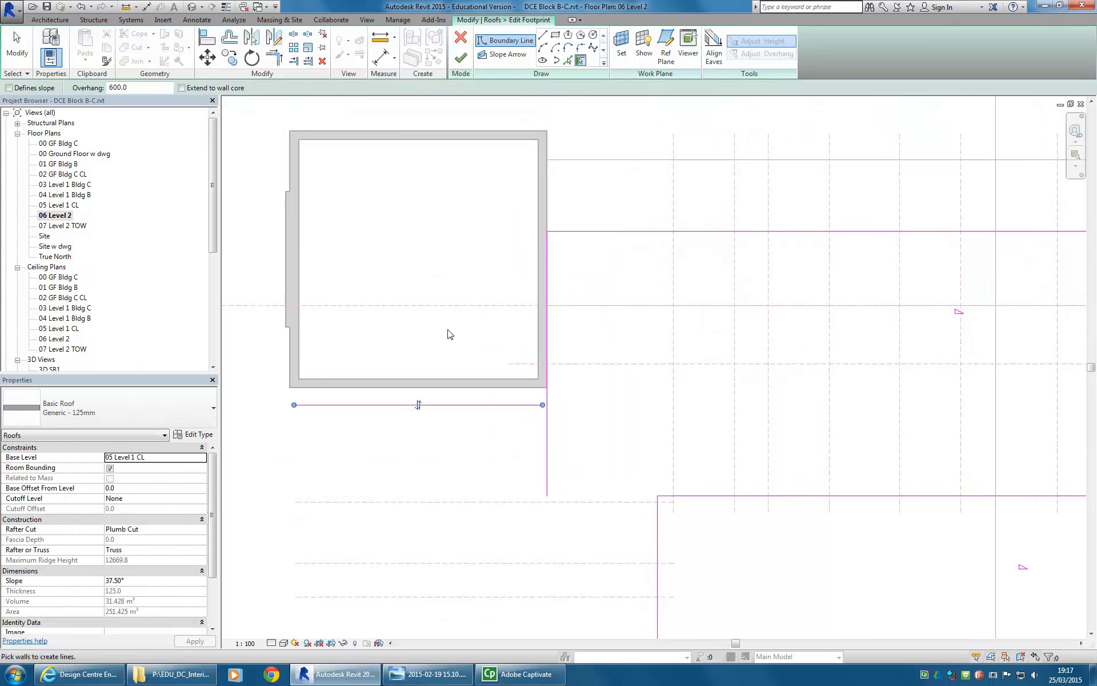
key(Escape)
click(581, 61)
click(156, 88)
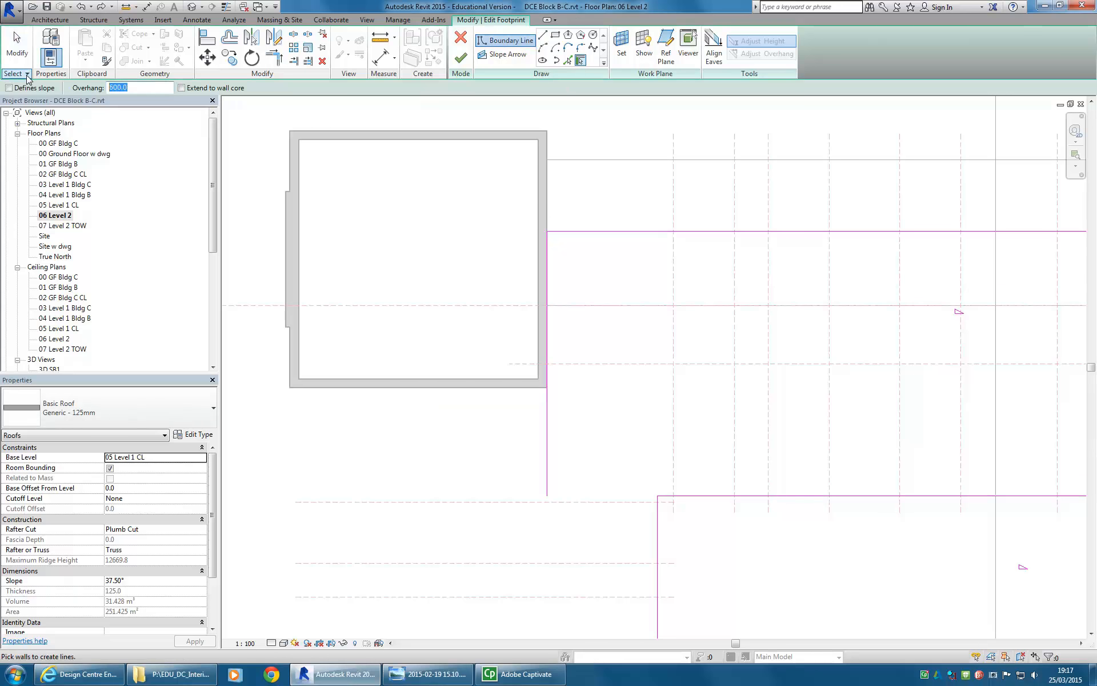
text(0)
click(464, 386)
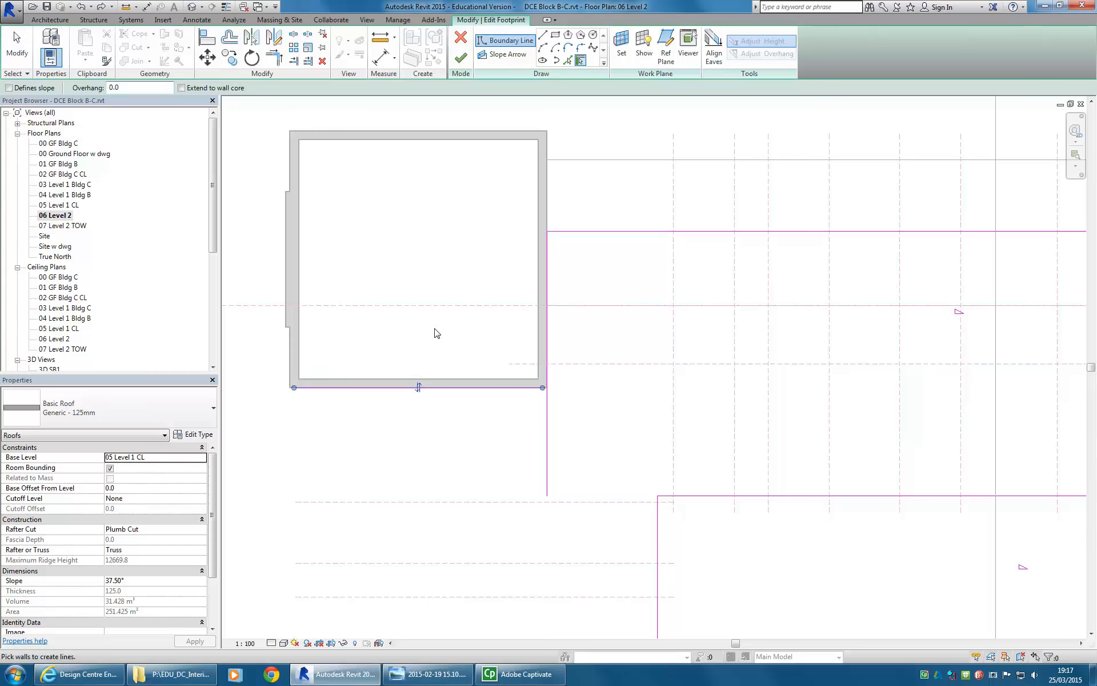
scroll(435, 318, down, 3)
Step: Trim the two boundary lines along the tower walls to a corner
click(275, 57)
click(470, 342)
click(473, 351)
key(Escape)
scroll(414, 280, down, 2)
middle_drag(414, 280, 417, 252)
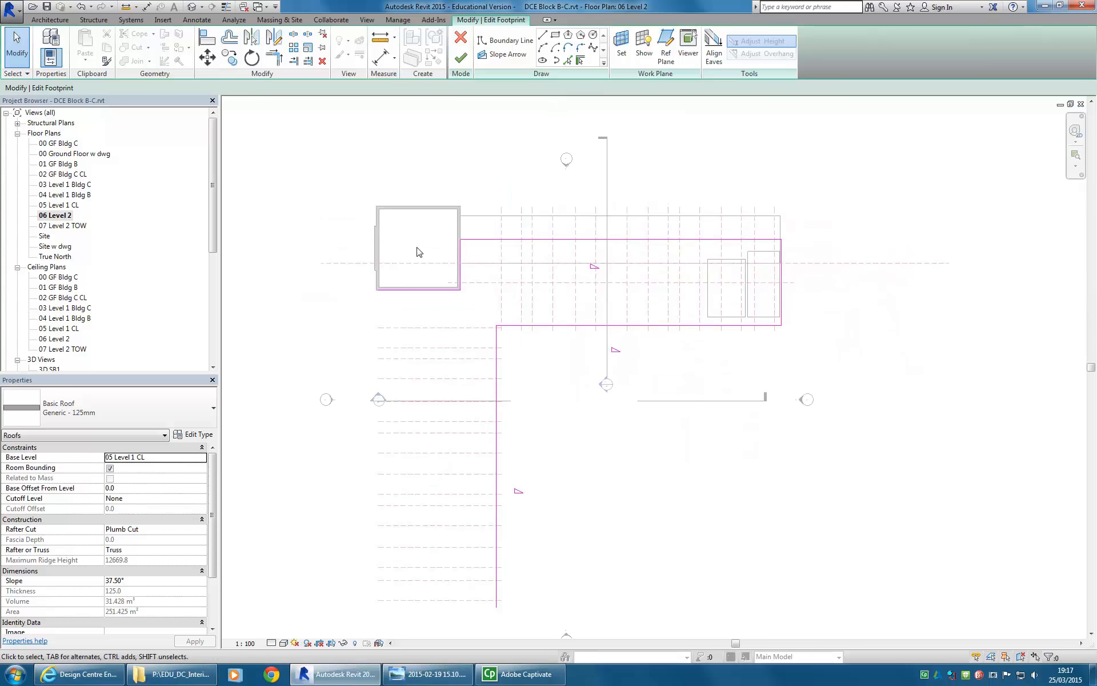
Step: Mirror a copy of the horizontal wing's outer sloped boundary line into the vertical wing about a 135° diagonal axis through the tower corner
click(486, 244)
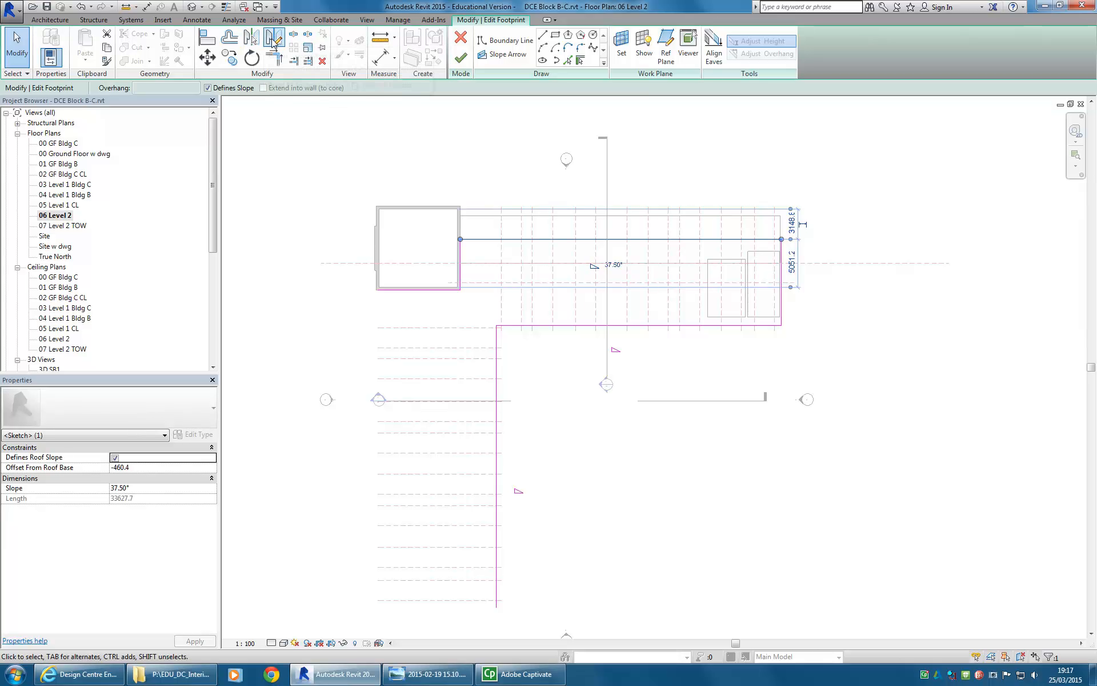
click(274, 38)
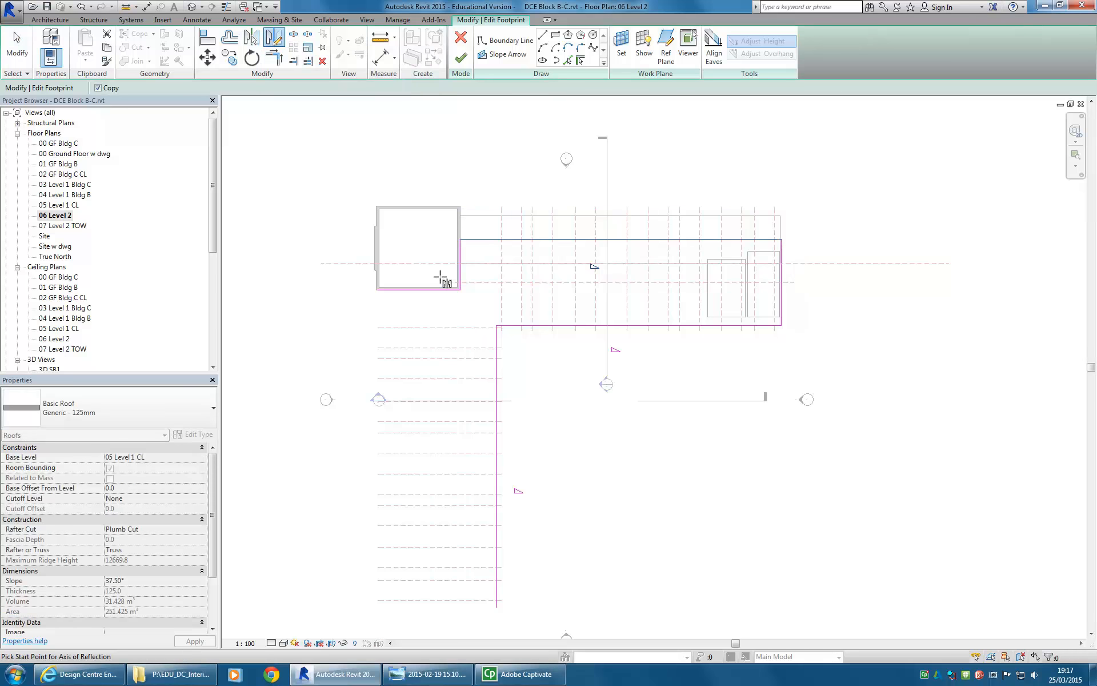
scroll(440, 276, up, 4)
click(486, 309)
scroll(434, 240, down, 2)
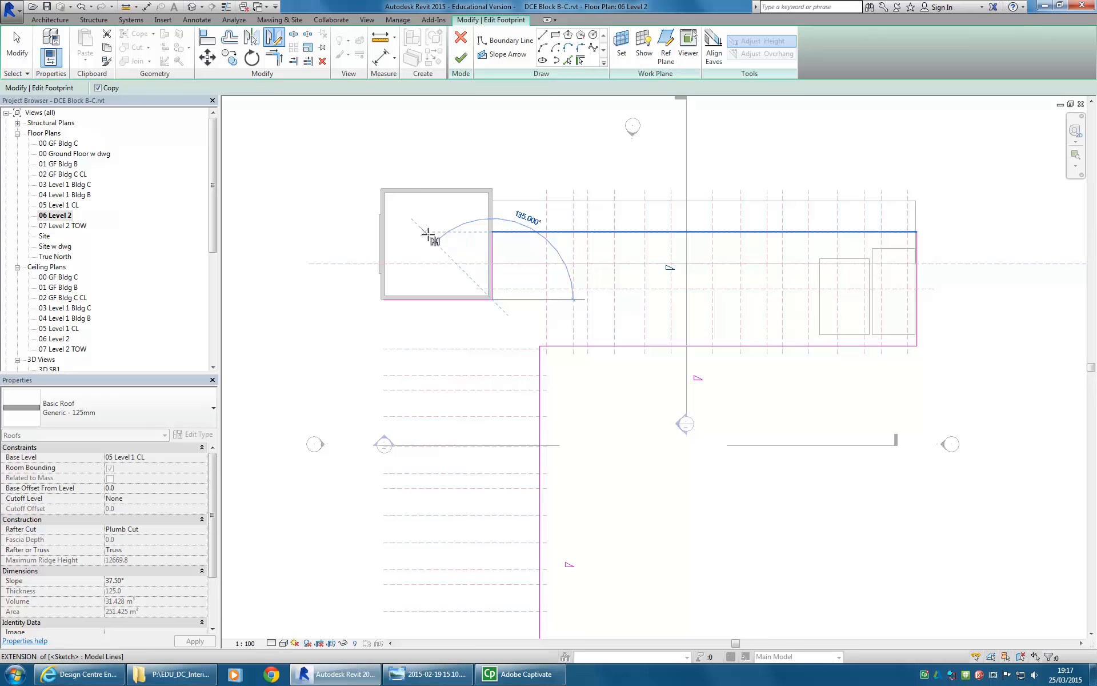
click(427, 235)
scroll(426, 265, down, 2)
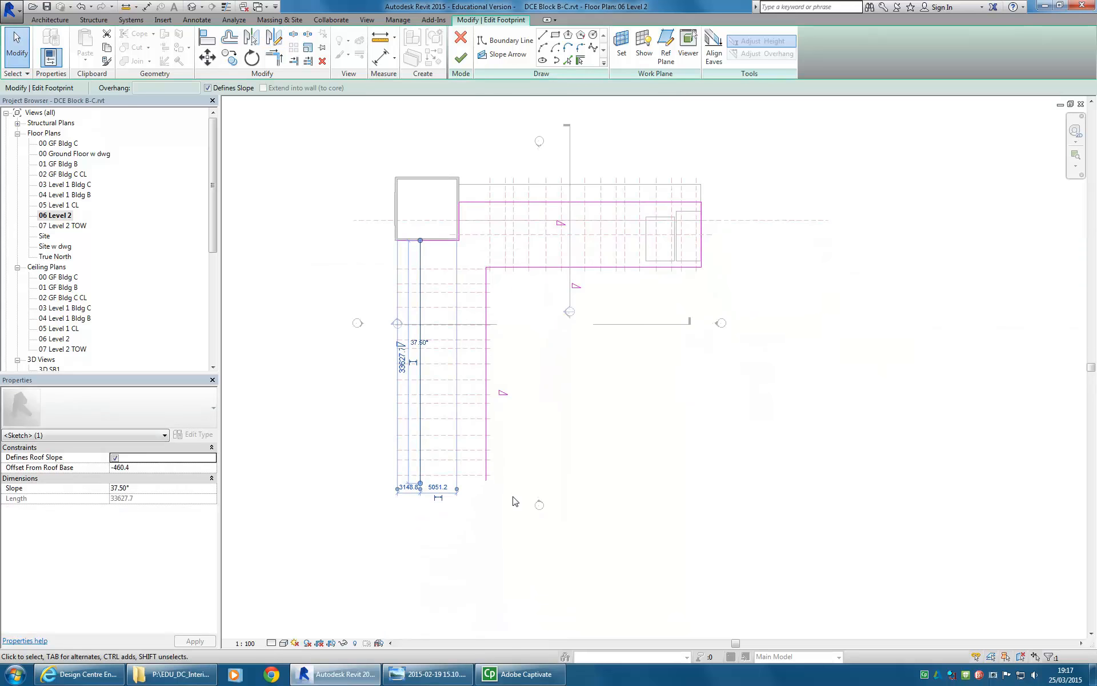
Step: Draw a boundary line across the free end of the vertical wing and trim it to a corner with the inner side line
click(543, 36)
scroll(420, 484, up, 3)
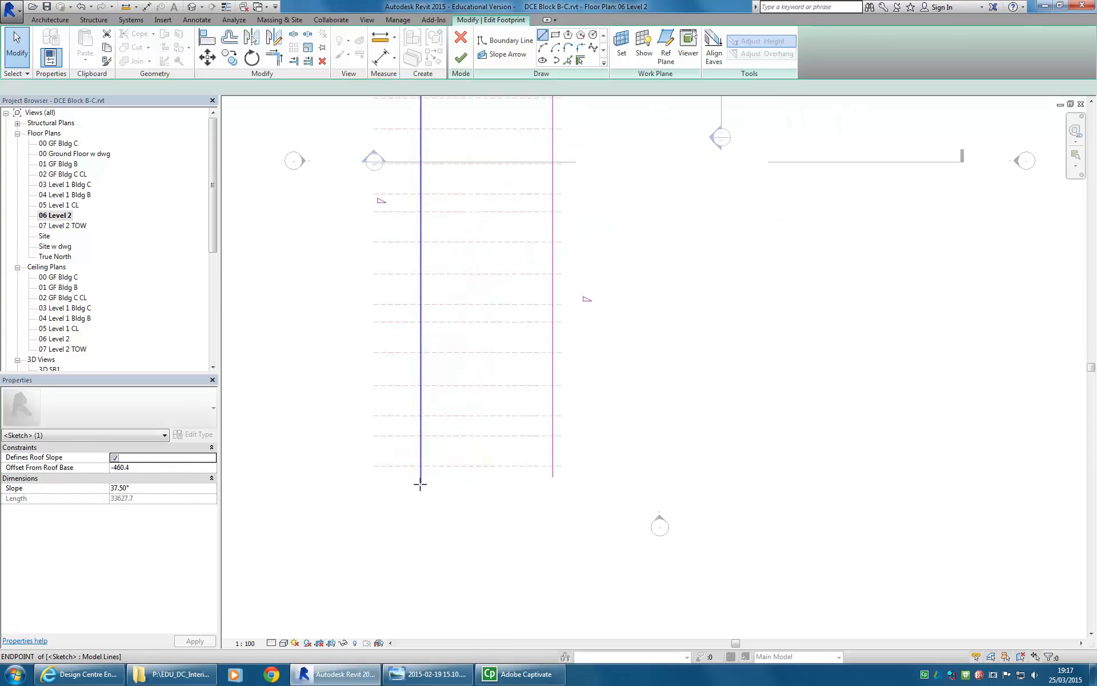
click(421, 483)
click(535, 482)
click(276, 59)
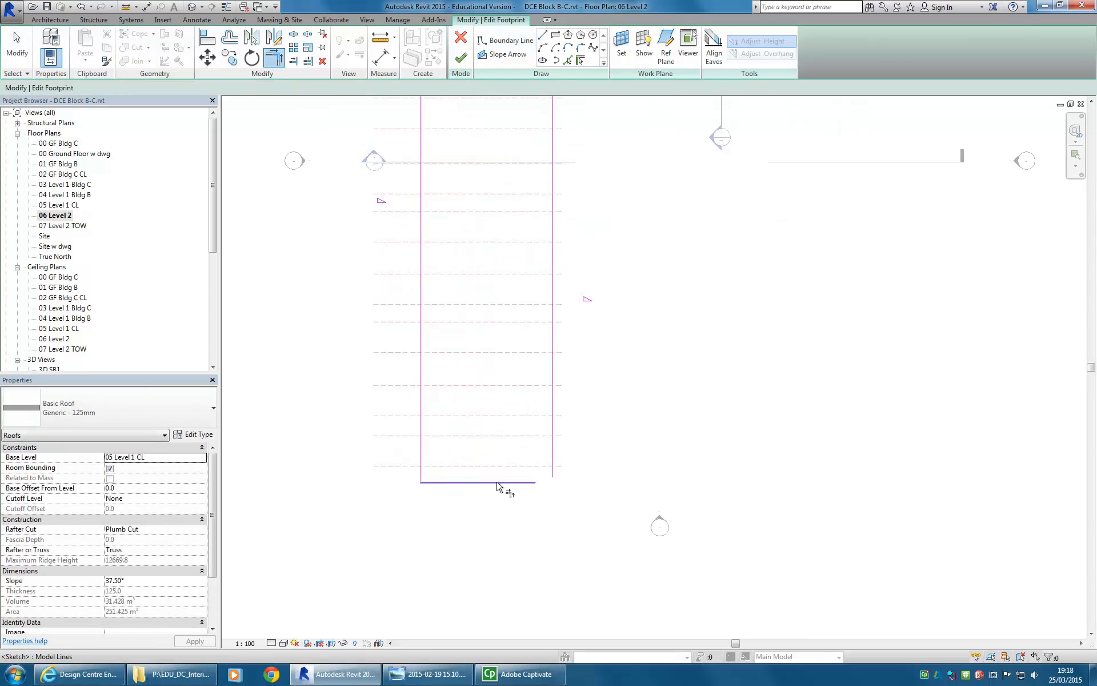
scroll(502, 502, down, 3)
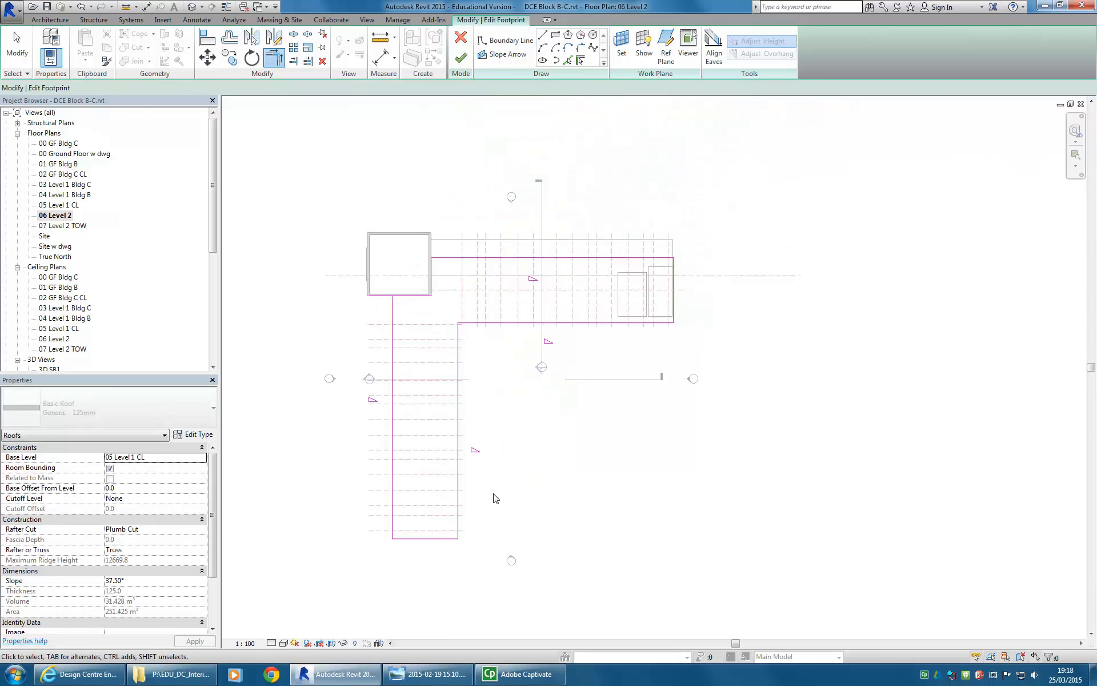
key(Escape)
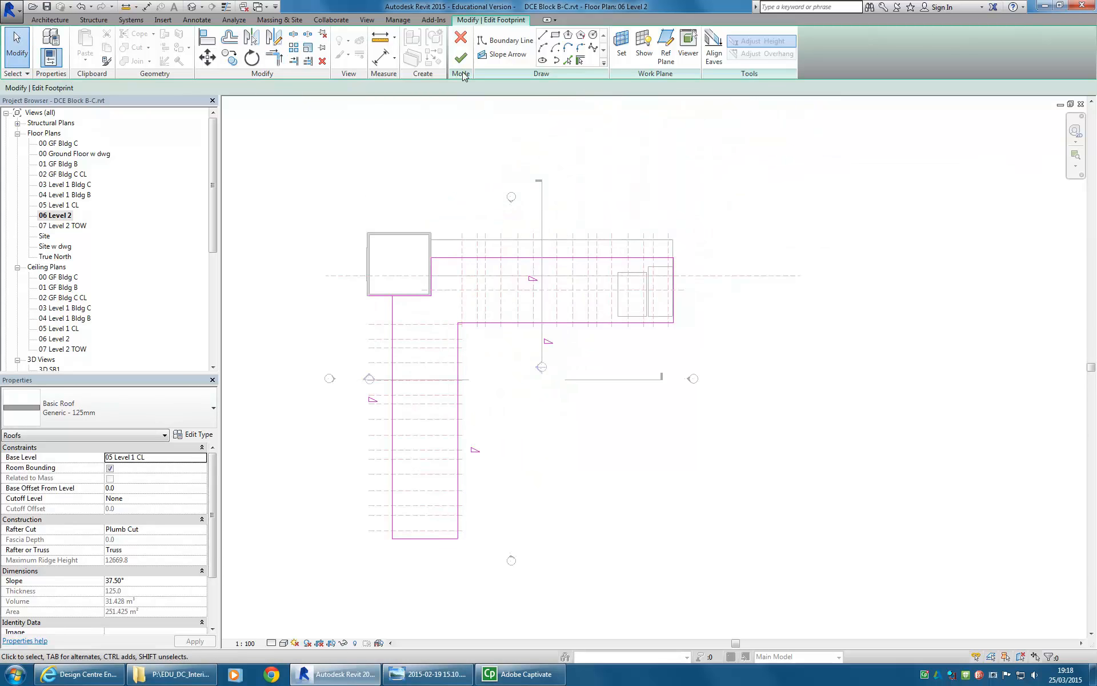
Step: Trim the tower-side boundary line to a corner with the vertical wing's mirrored line and finish the roof footprint
click(461, 58)
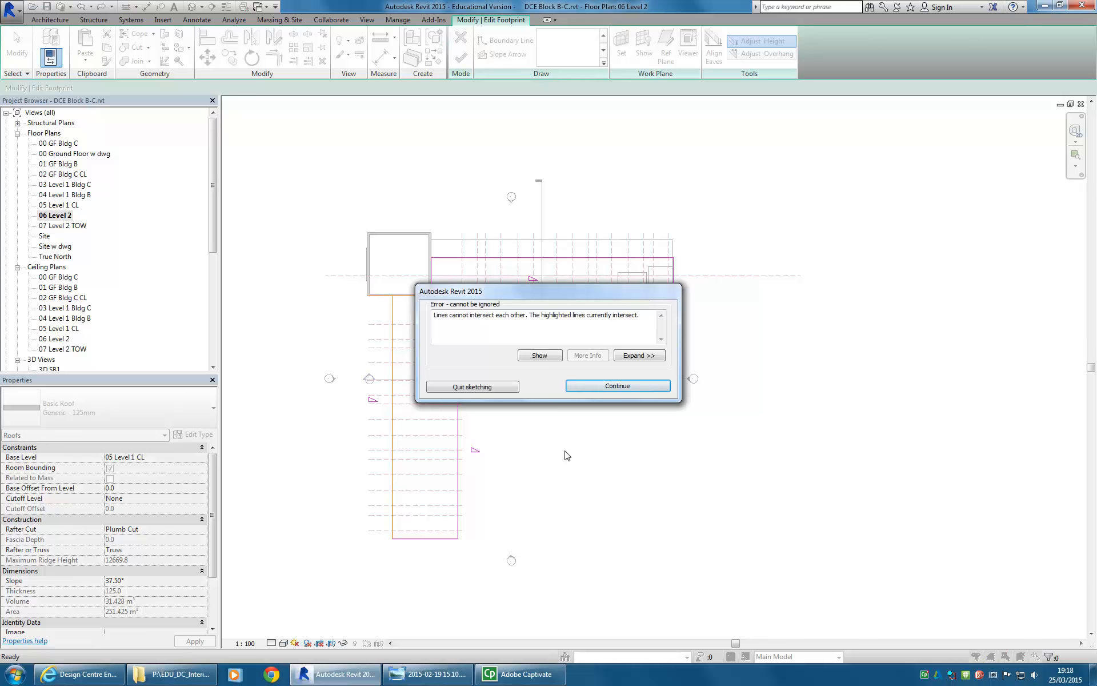
click(617, 387)
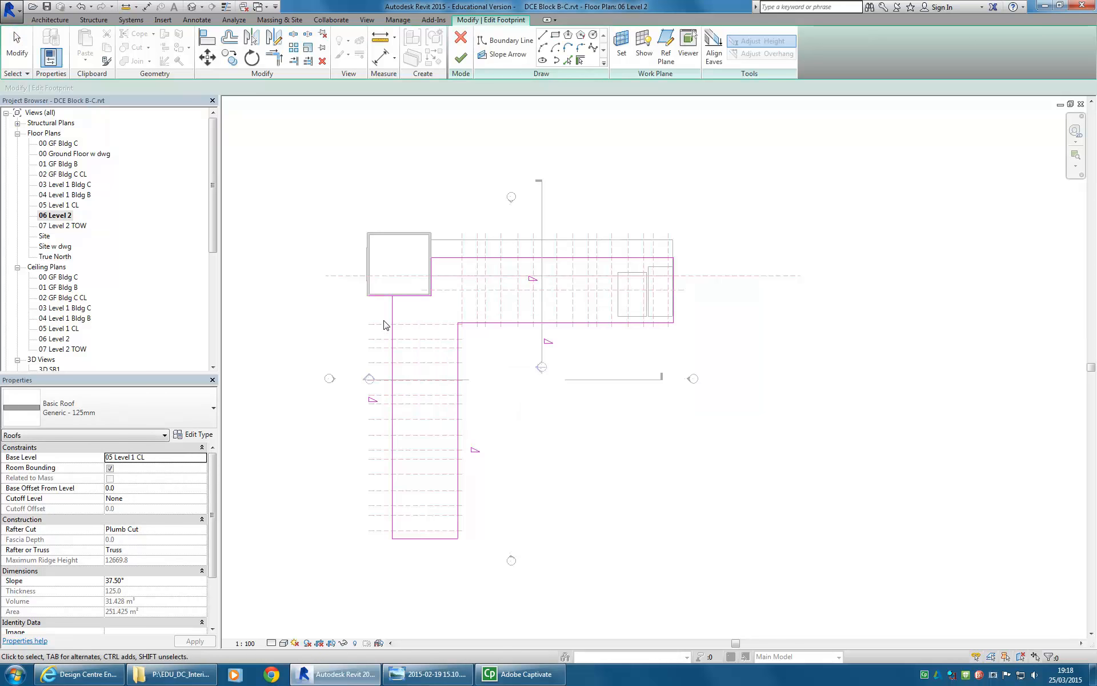
key(t)
key(r)
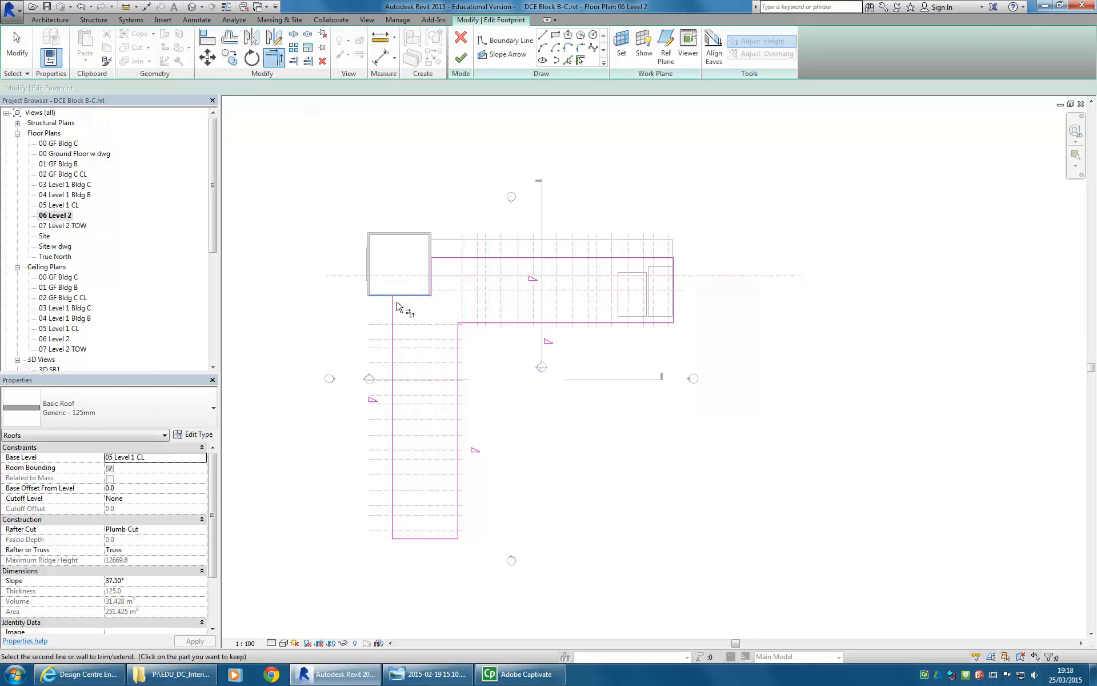
click(461, 59)
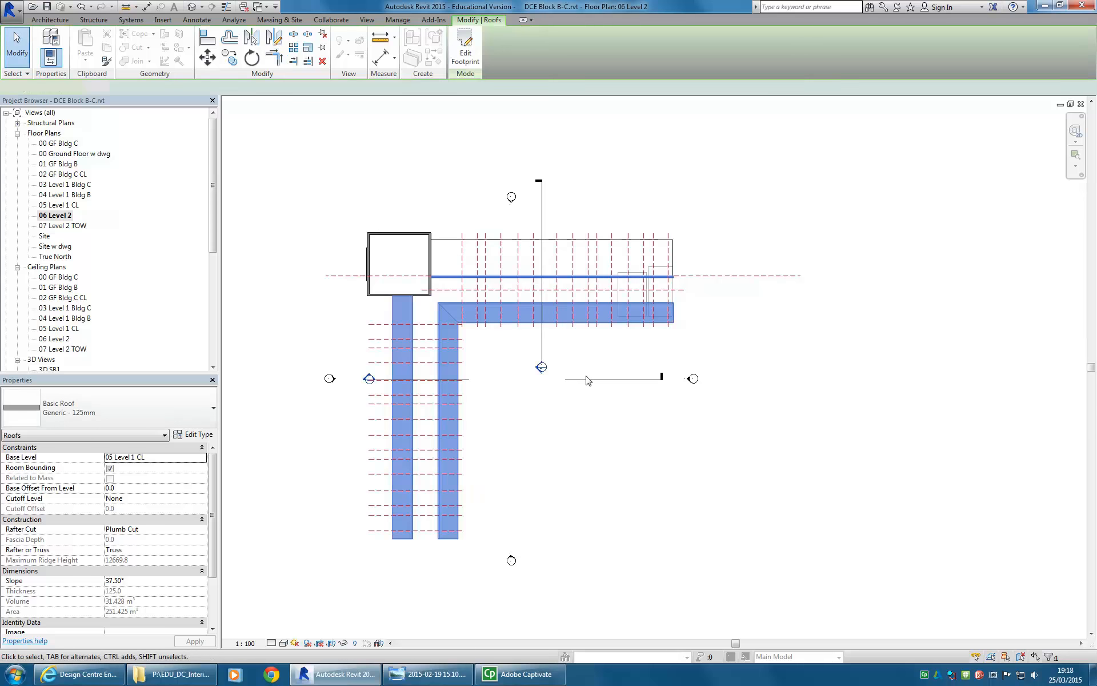
Step: Open the {3D} view and examine how the wing roofs meet the tower and its roof eaves
click(41, 360)
scroll(54, 342, down, 2)
double_click(46, 329)
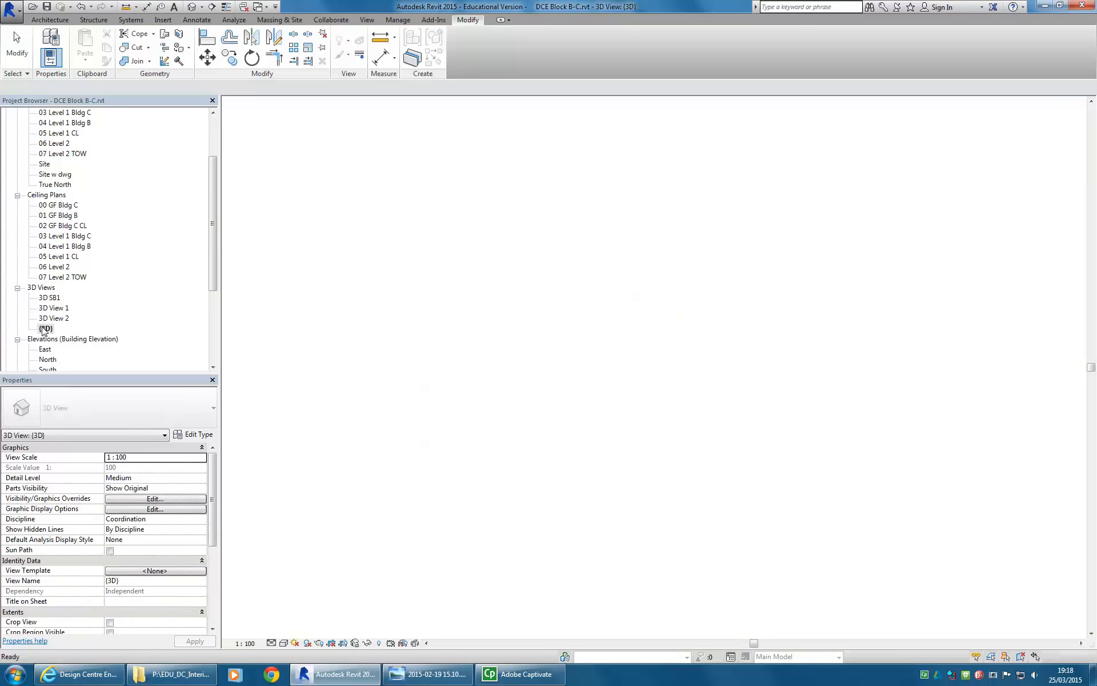
shift+middle_drag(534, 315, 414, 395)
click(444, 391)
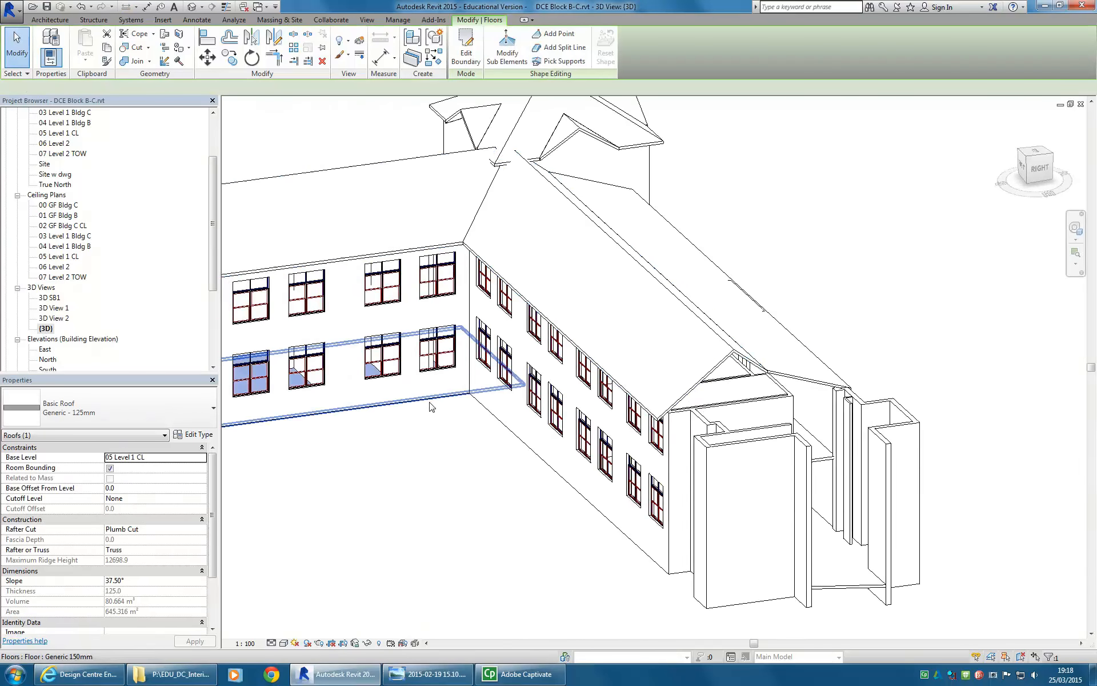
scroll(457, 411, up, 5)
scroll(526, 289, down, 4)
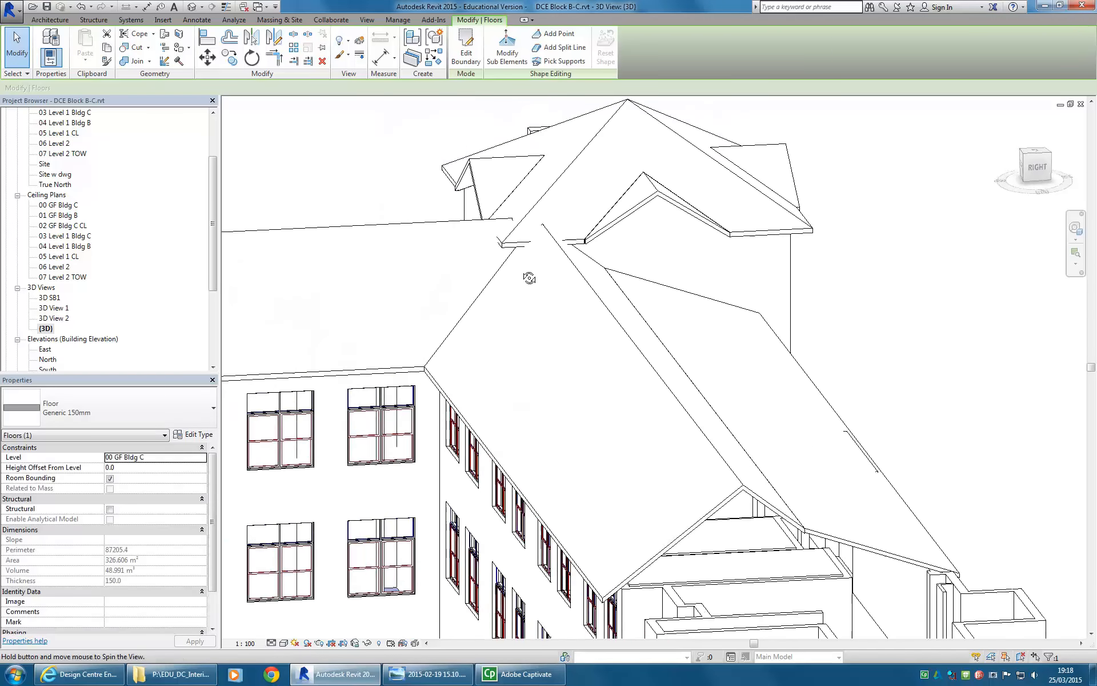
scroll(519, 264, down, 2)
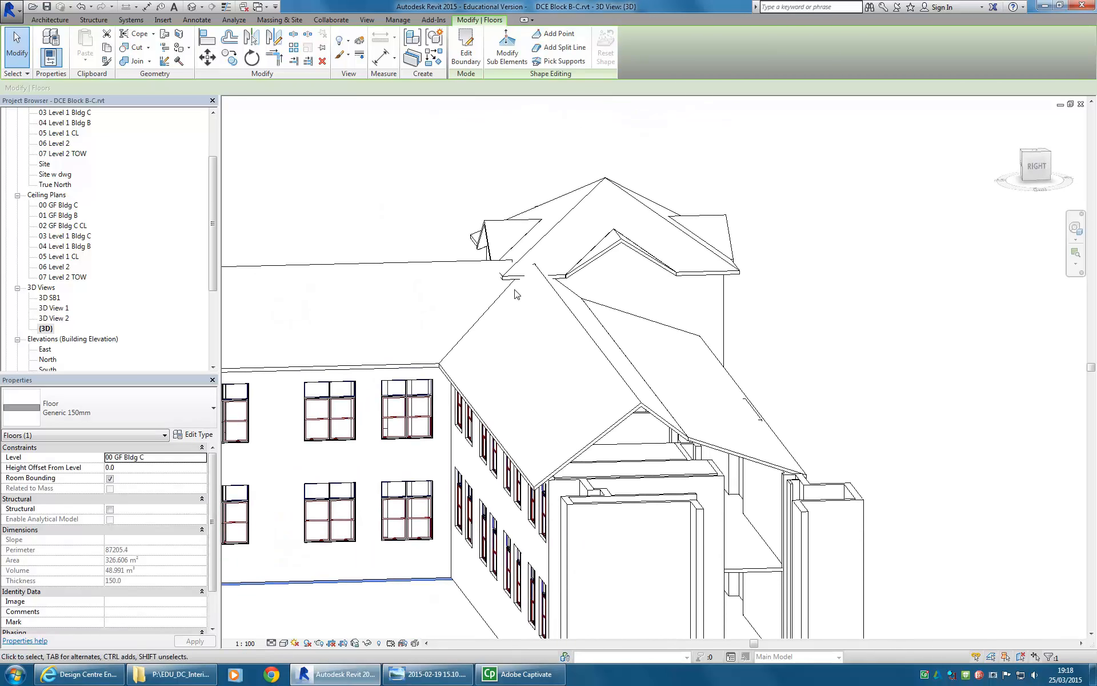
click(584, 345)
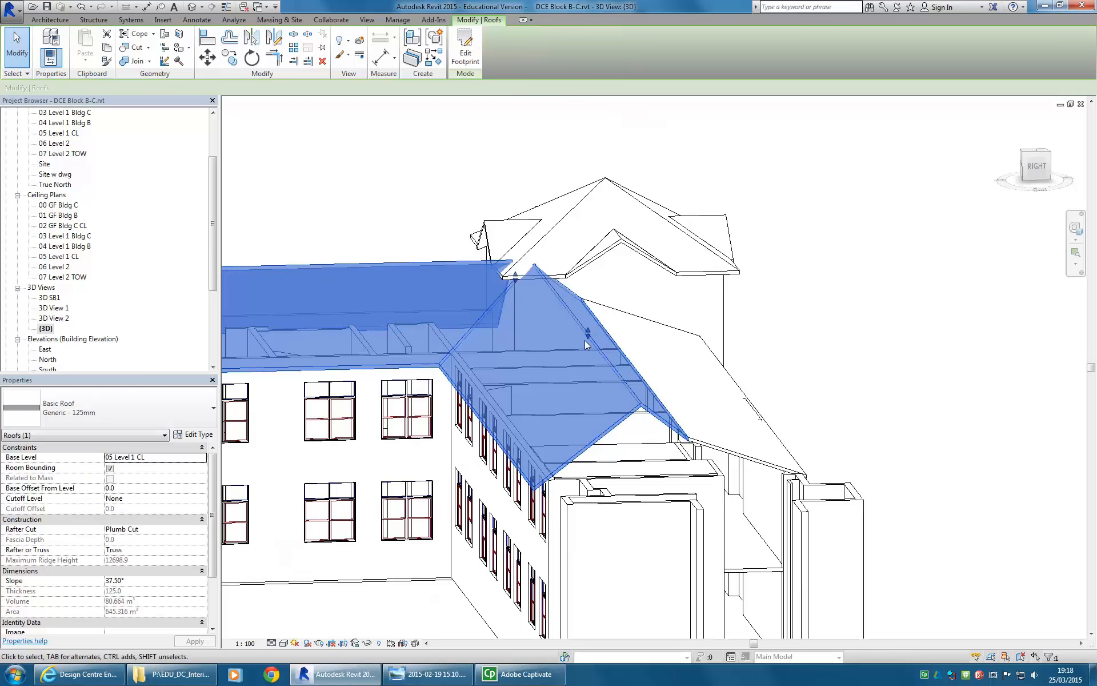
scroll(584, 345, up, 2)
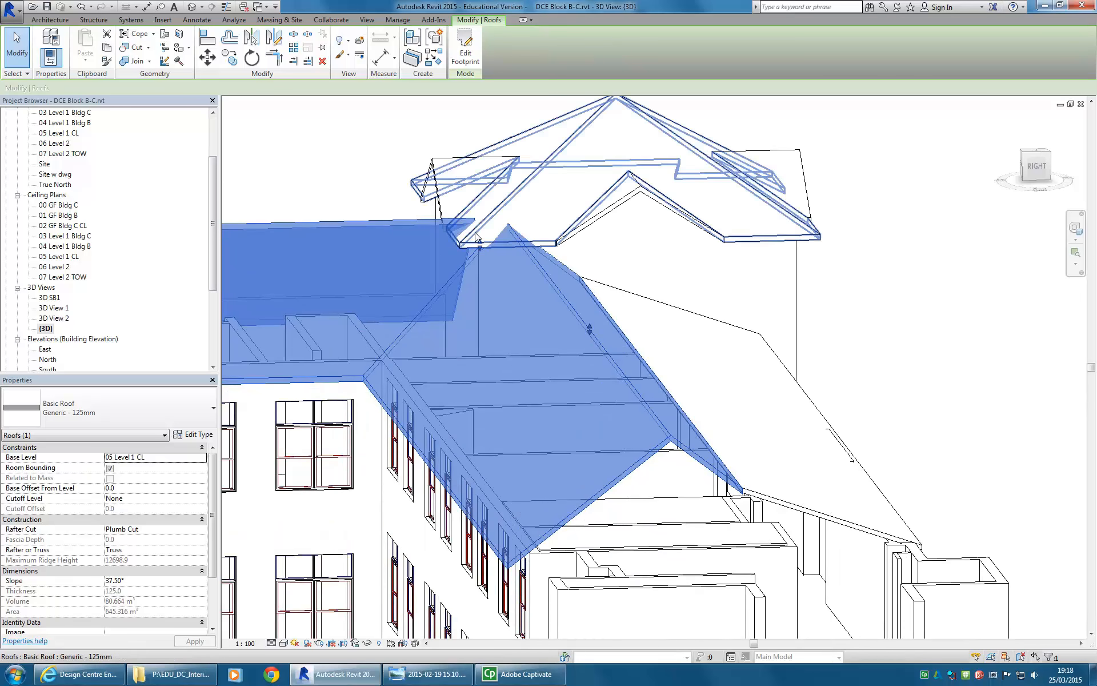
click(595, 245)
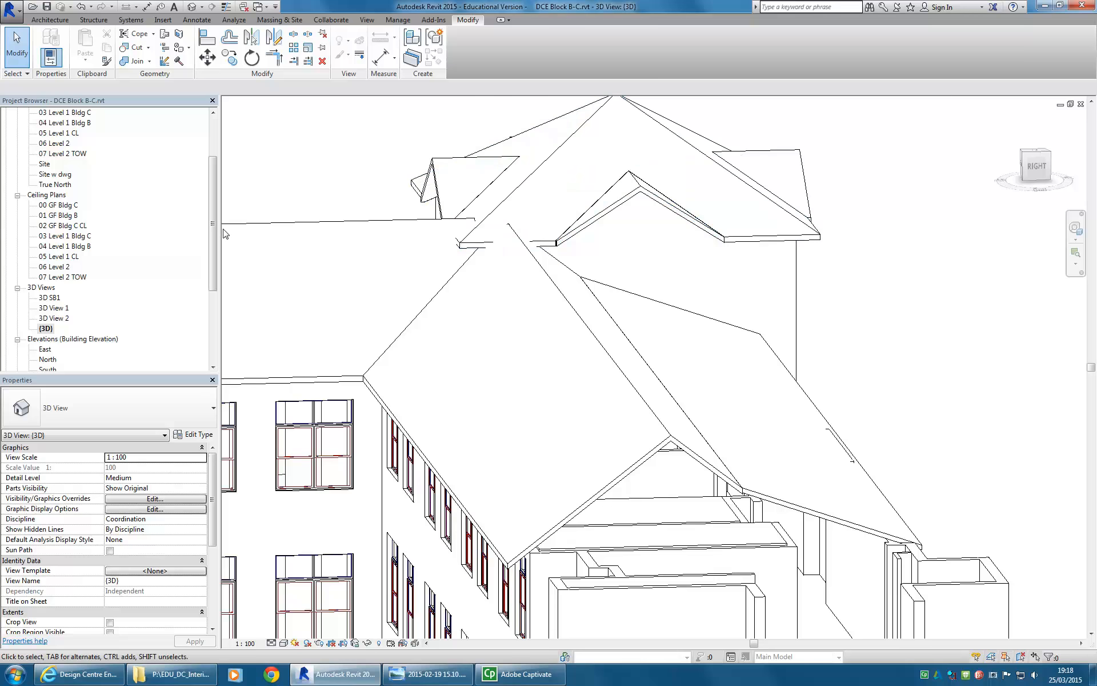
shift+middle_drag(589, 324, 691, 374)
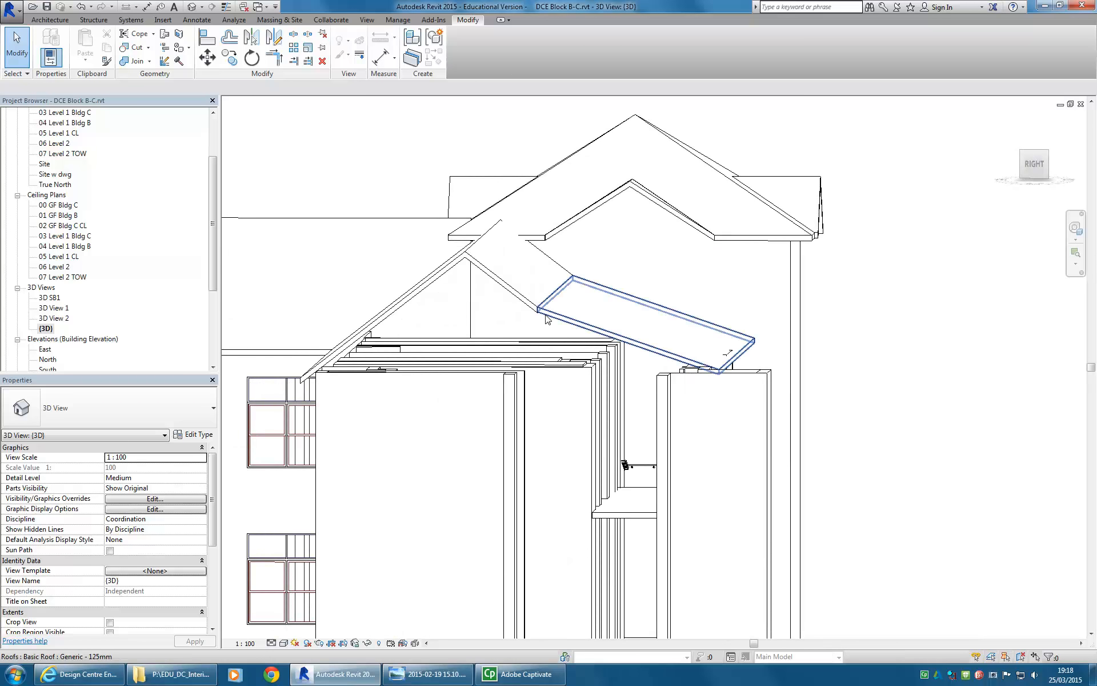
scroll(643, 294, down, 2)
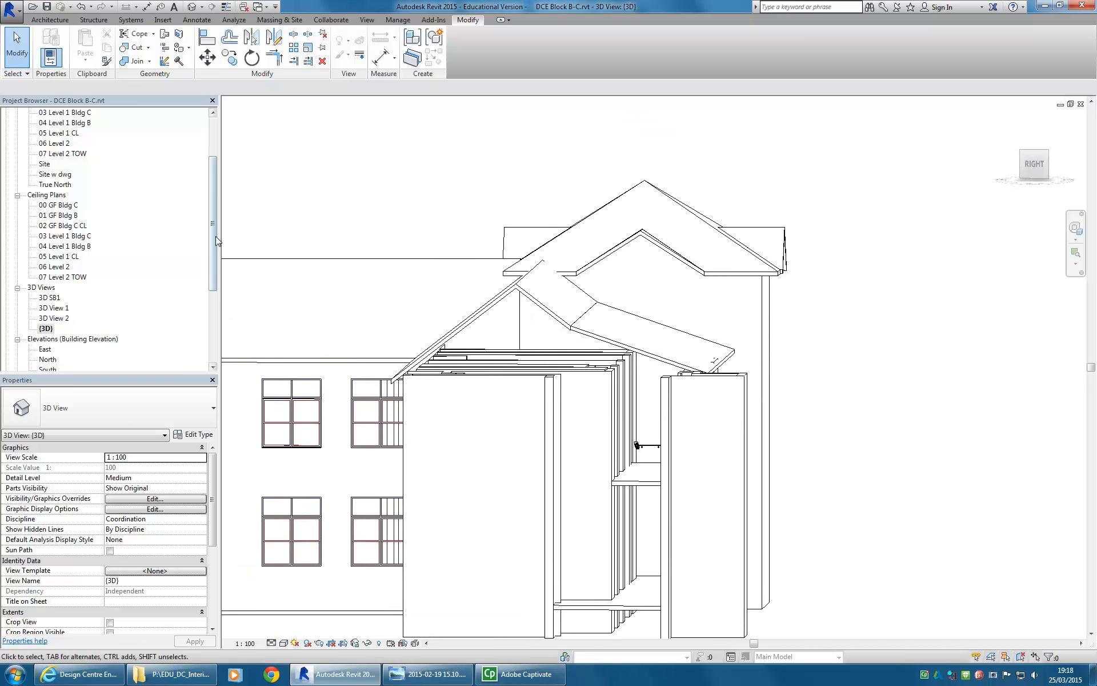
Step: In the East elevation, raise the 07 Level 2 TOW level to 13400 to lift the tower roof
drag(216, 241, 216, 310)
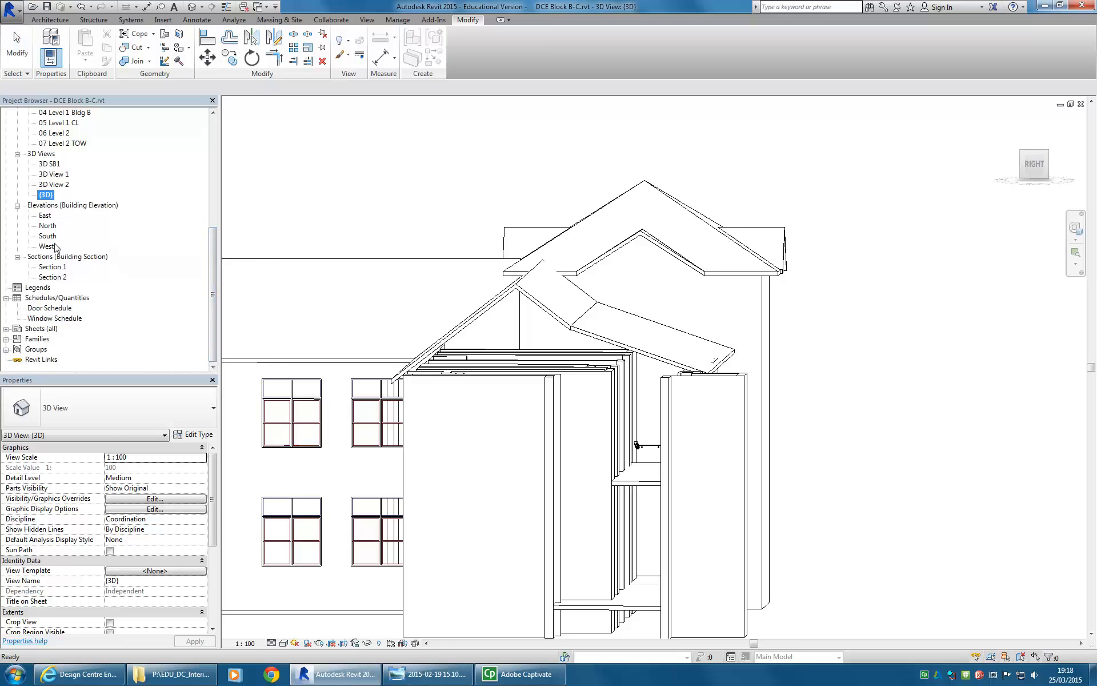
double_click(40, 216)
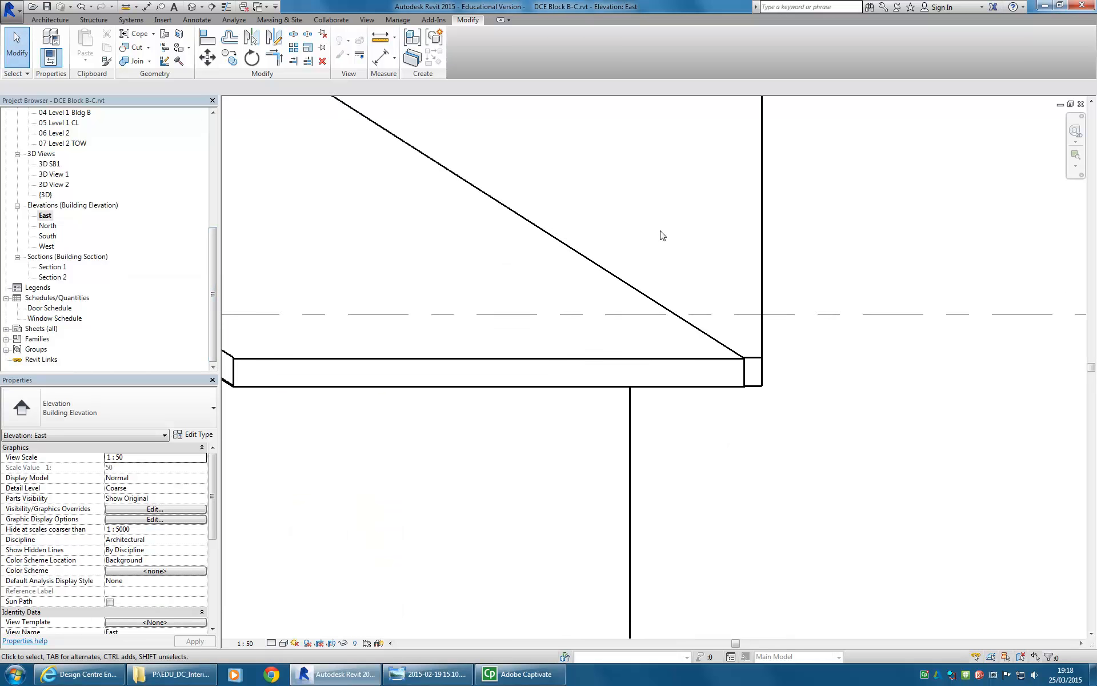
scroll(649, 235, down, 3)
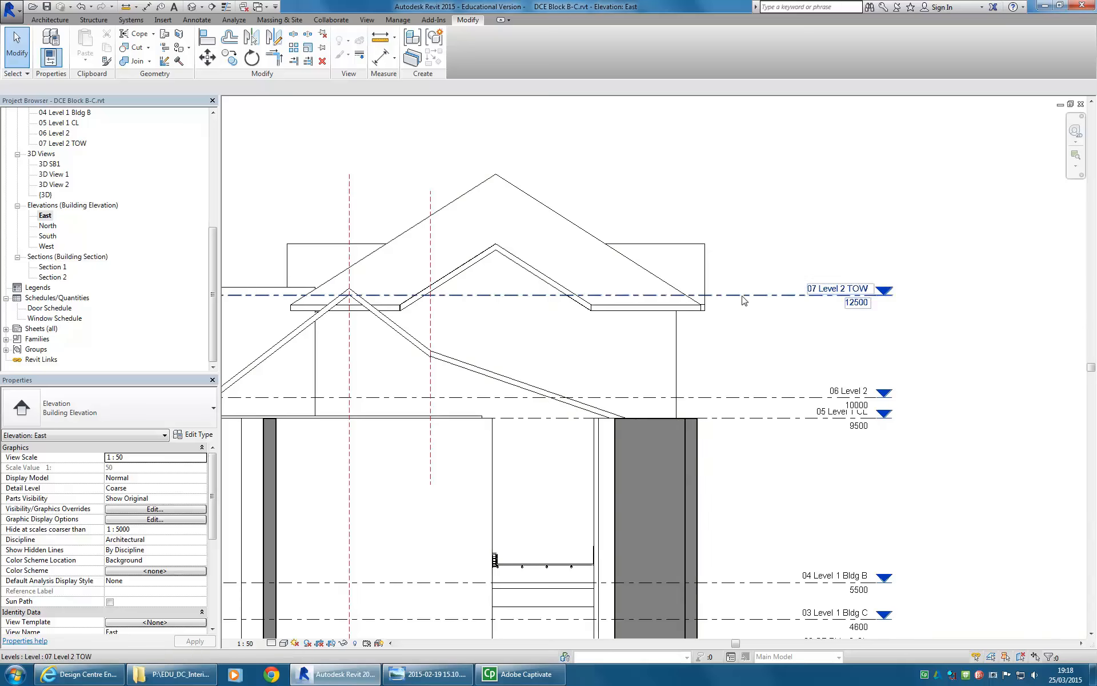
click(815, 295)
middle_drag(776, 341, 859, 381)
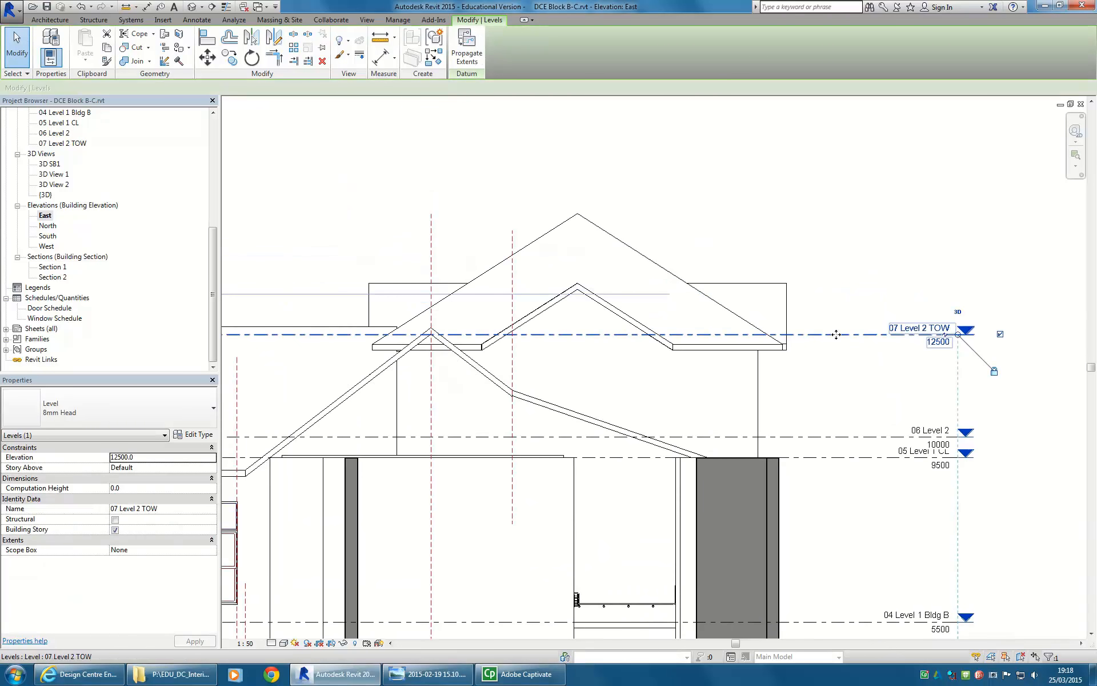
ctrl+drag(836, 334, 844, 299)
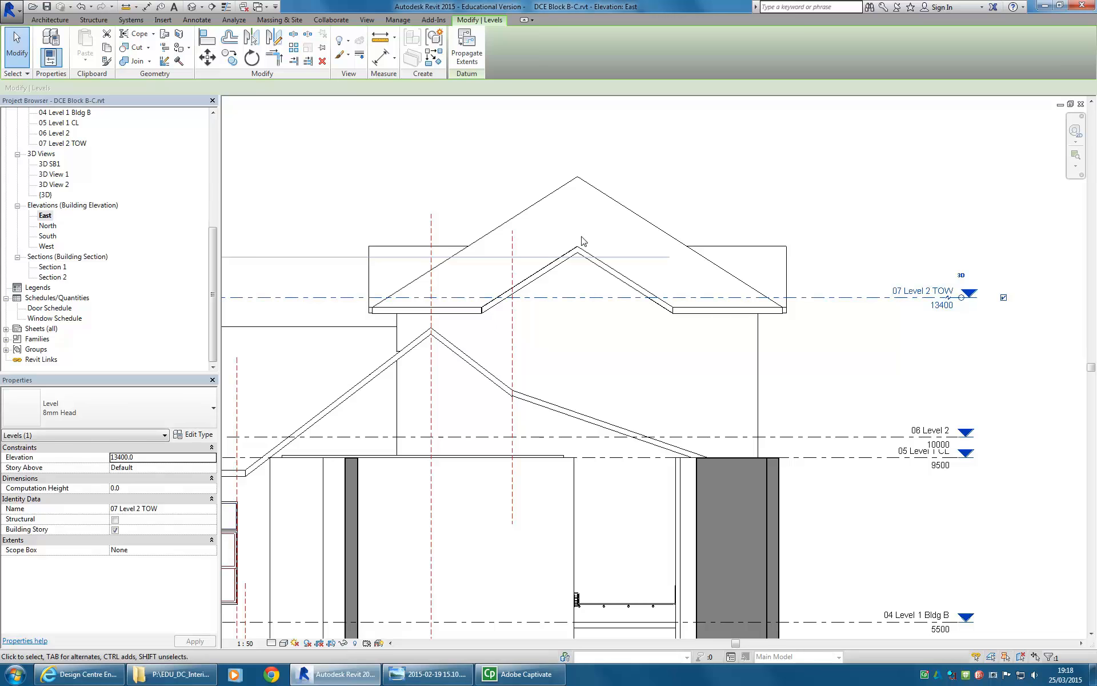
click(286, 179)
Step: Inspect the wing roof profile, its lower-pitched section and the tower roof in the East elevation
scroll(309, 182, down, 1)
middle_drag(309, 182, 393, 162)
scroll(579, 388, up, 1)
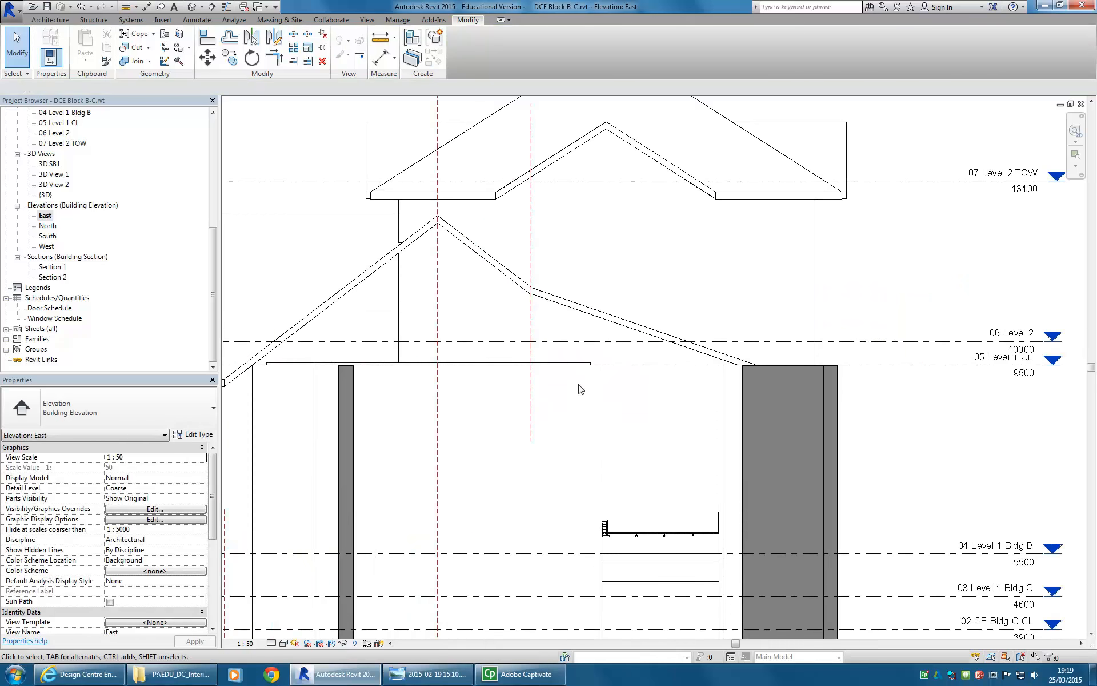
middle_drag(583, 389, 654, 394)
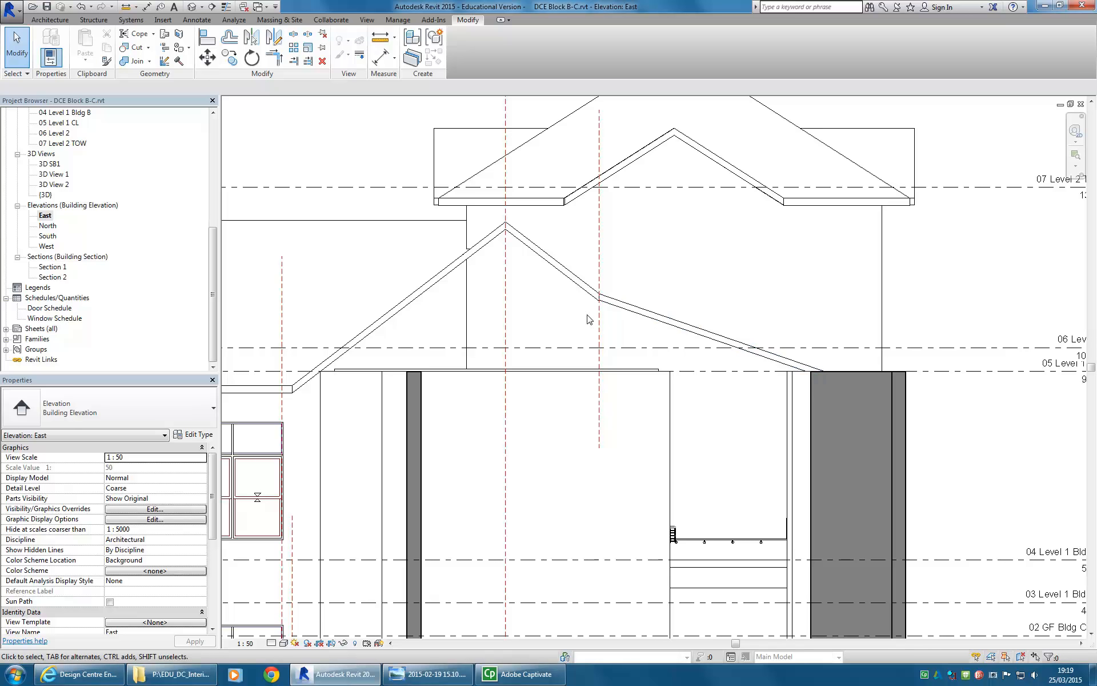
scroll(698, 287, down, 2)
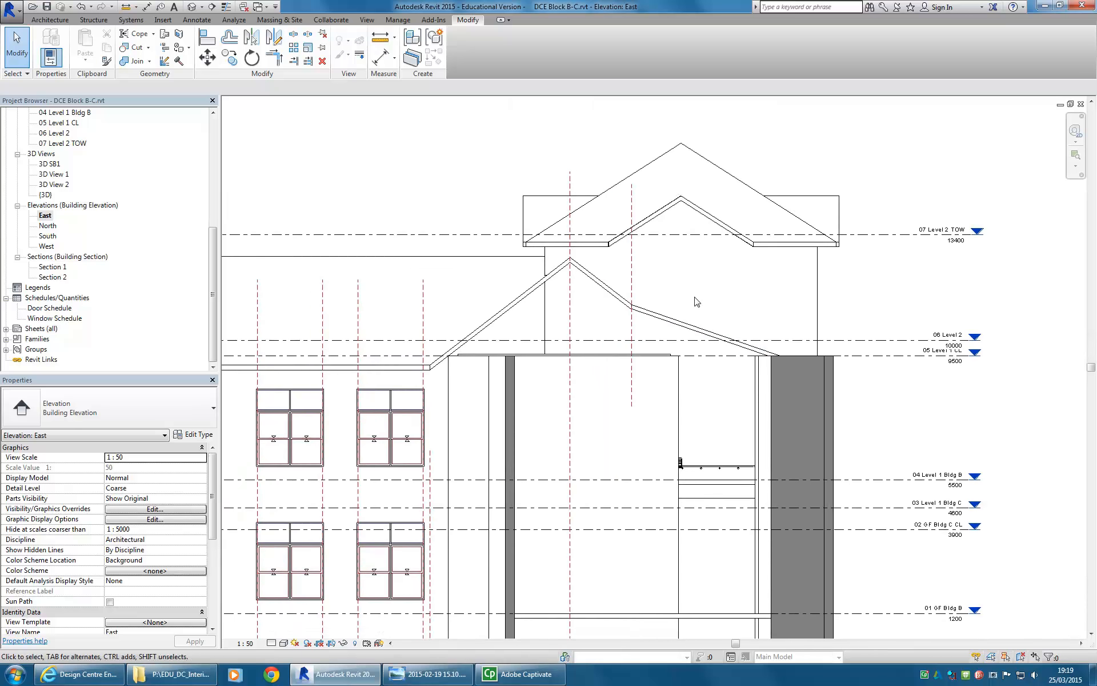
scroll(631, 407, down, 1)
middle_drag(631, 413, 693, 385)
scroll(689, 366, down, 3)
scroll(667, 387, up, 3)
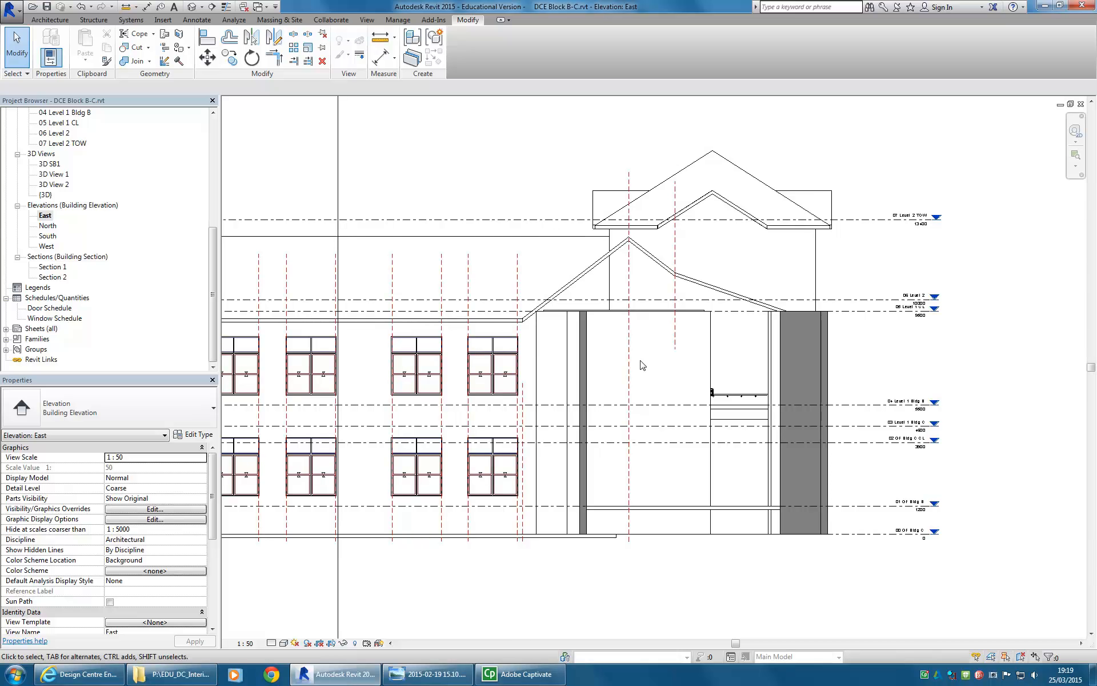
scroll(807, 344, up, 2)
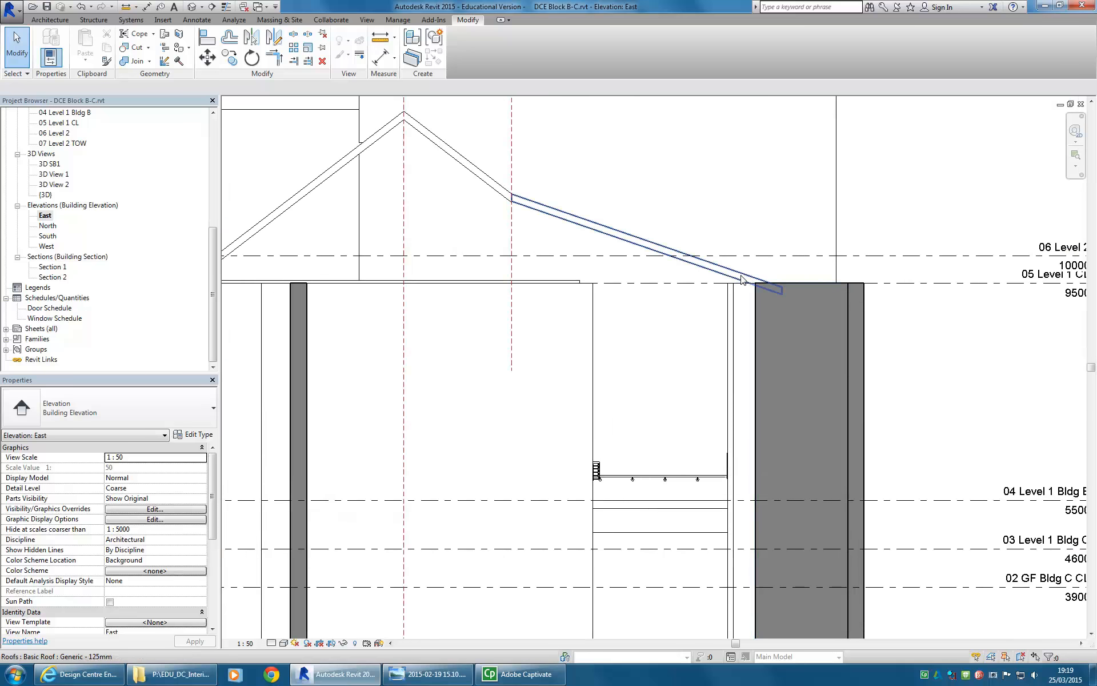
scroll(683, 320, down, 4)
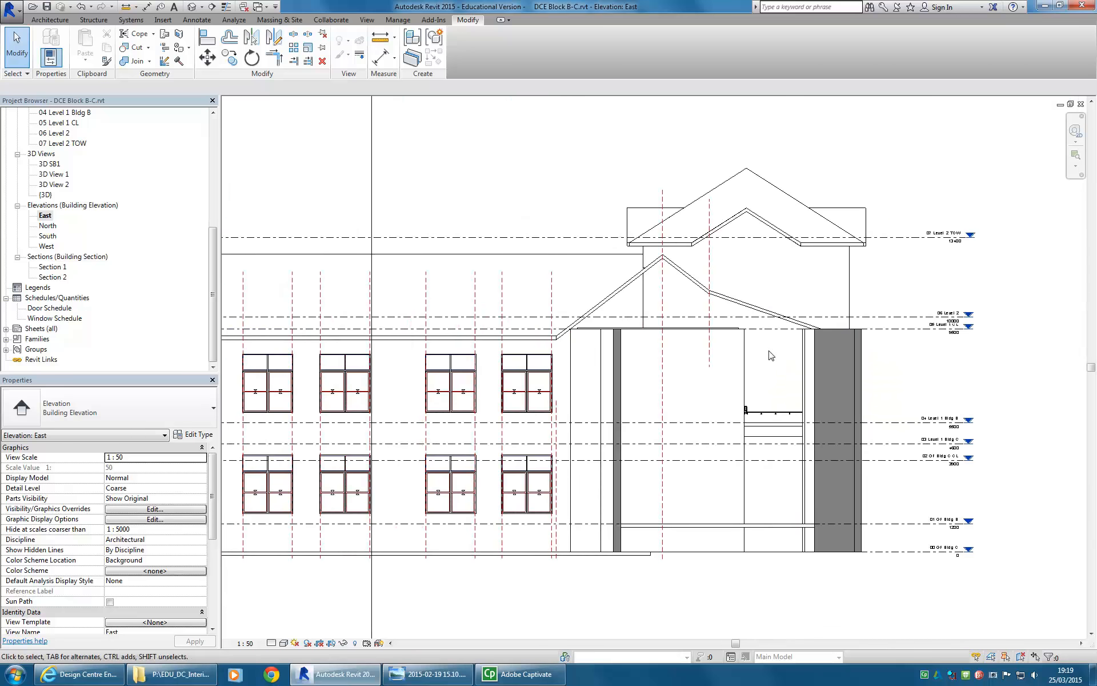
middle_drag(774, 355, 836, 364)
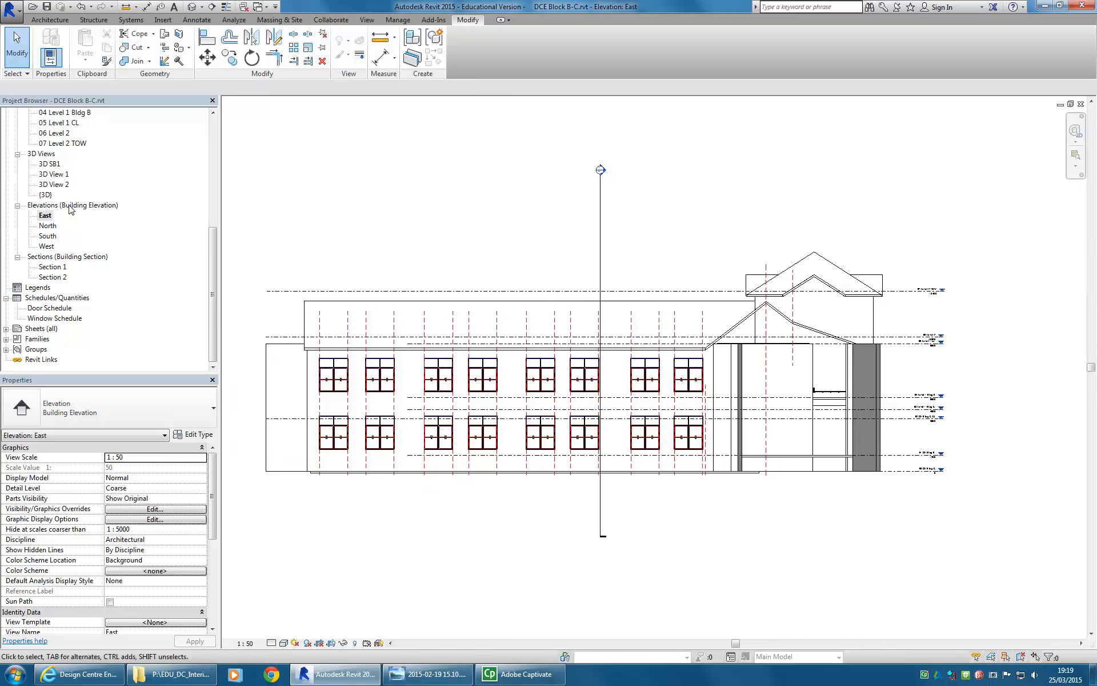
Step: Mirror the 19° lower-pitched roof about the tower roof's diagonal onto the perpendicular wing in the Site plan
double_click(46, 195)
shift+middle_drag(484, 325, 661, 345)
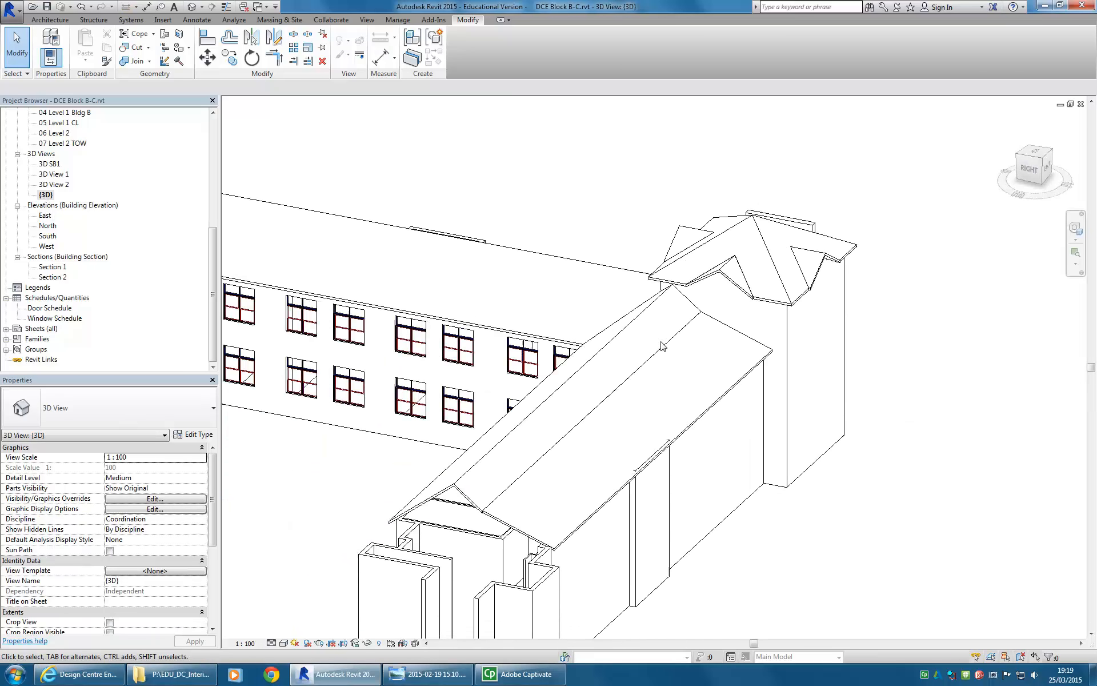
click(526, 519)
shift+middle_drag(566, 438, 644, 452)
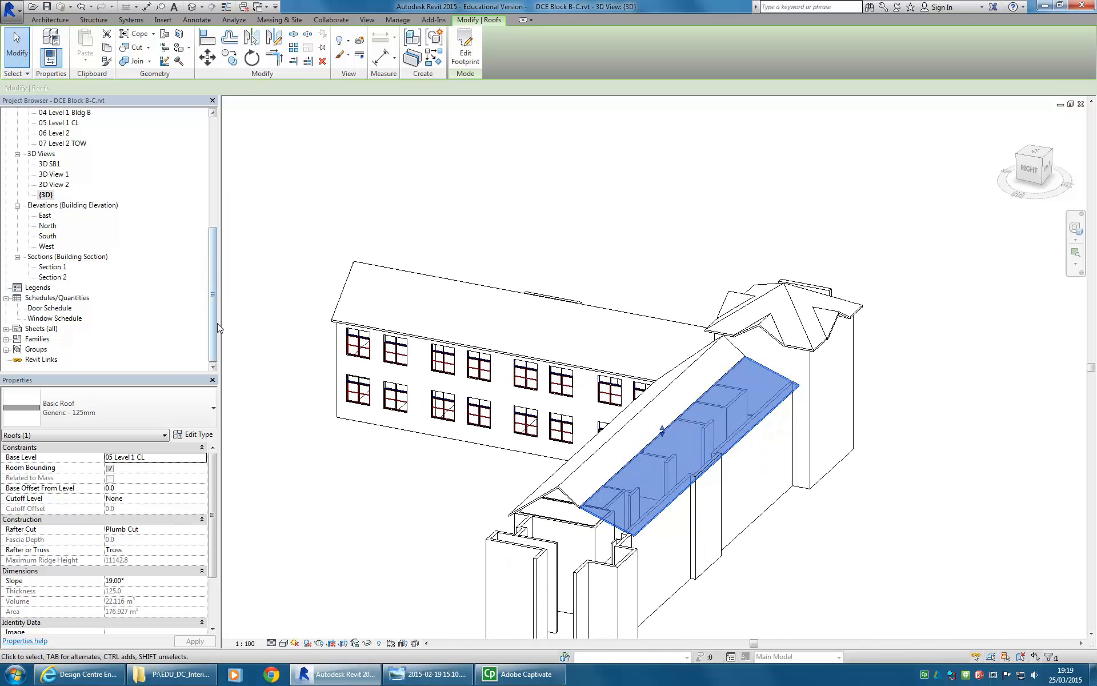
drag(212, 329, 212, 219)
double_click(44, 235)
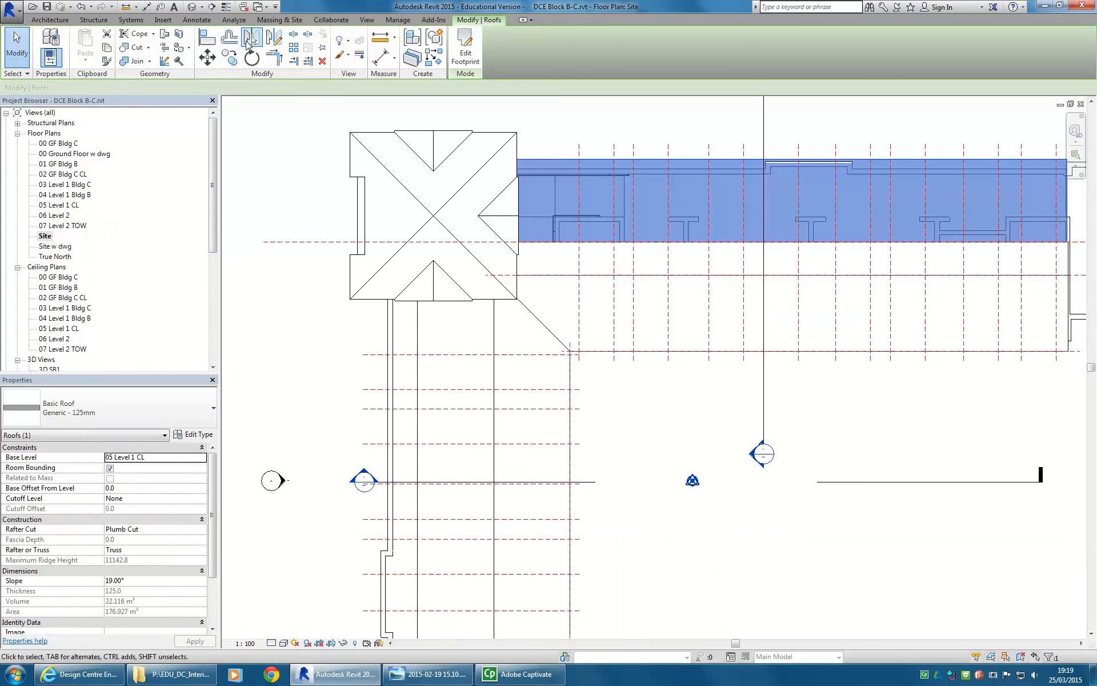
click(269, 40)
scroll(543, 312, up, 3)
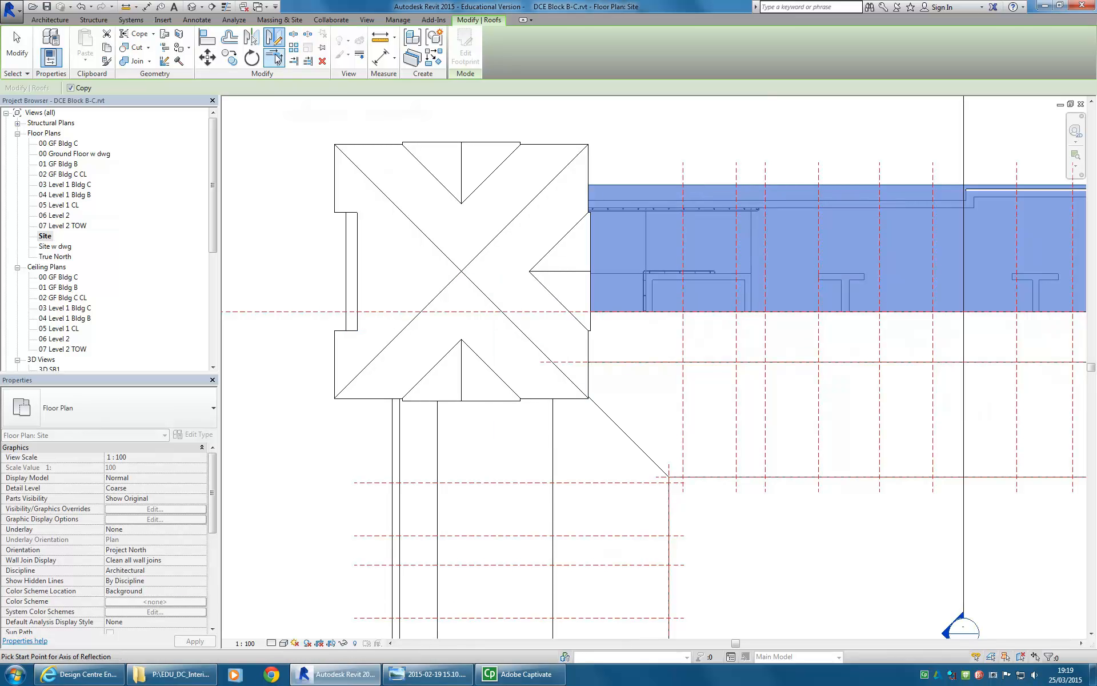
click(252, 38)
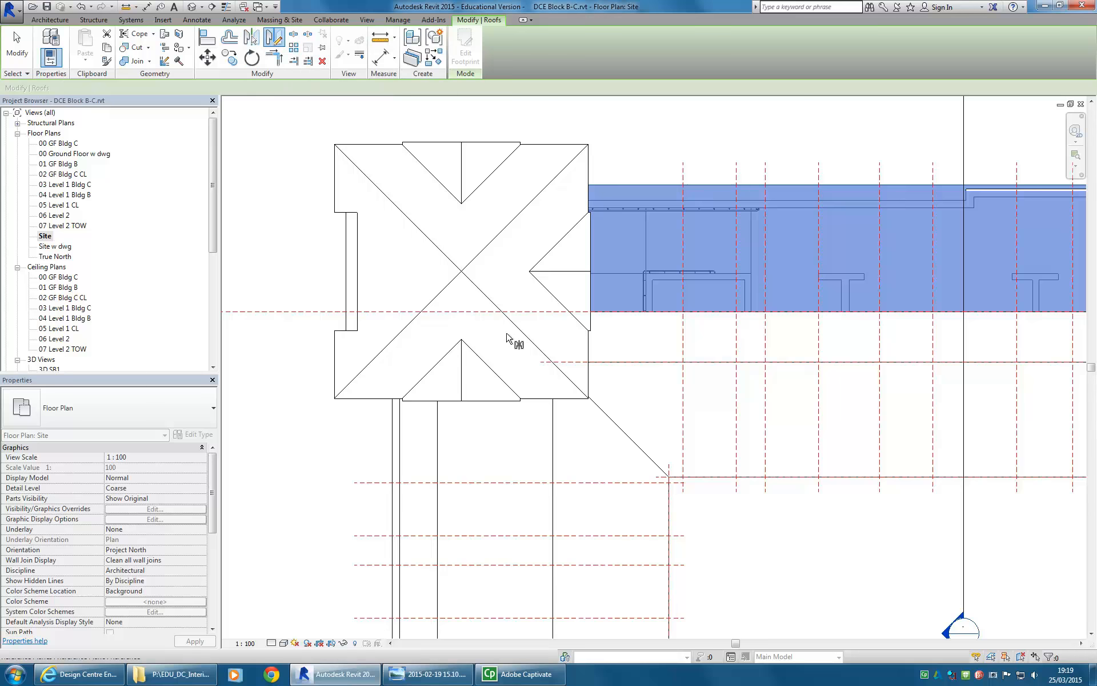
click(528, 338)
scroll(527, 341, down, 2)
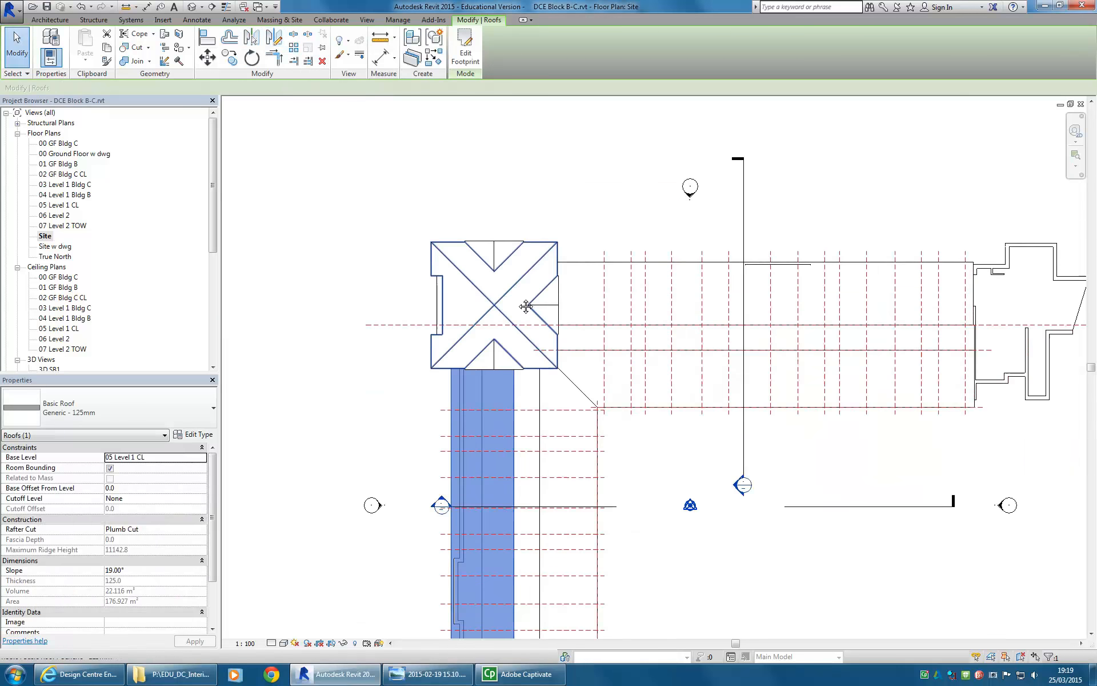
scroll(527, 342, down, 1)
middle_drag(527, 343, 512, 254)
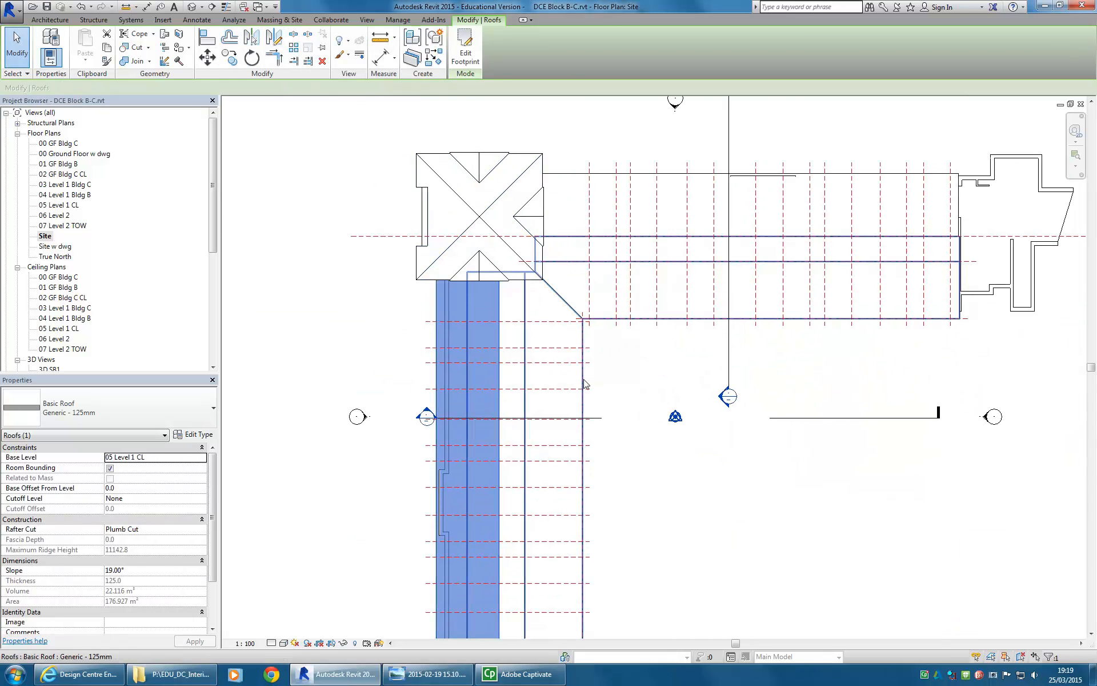
middle_drag(895, 259, 827, 270)
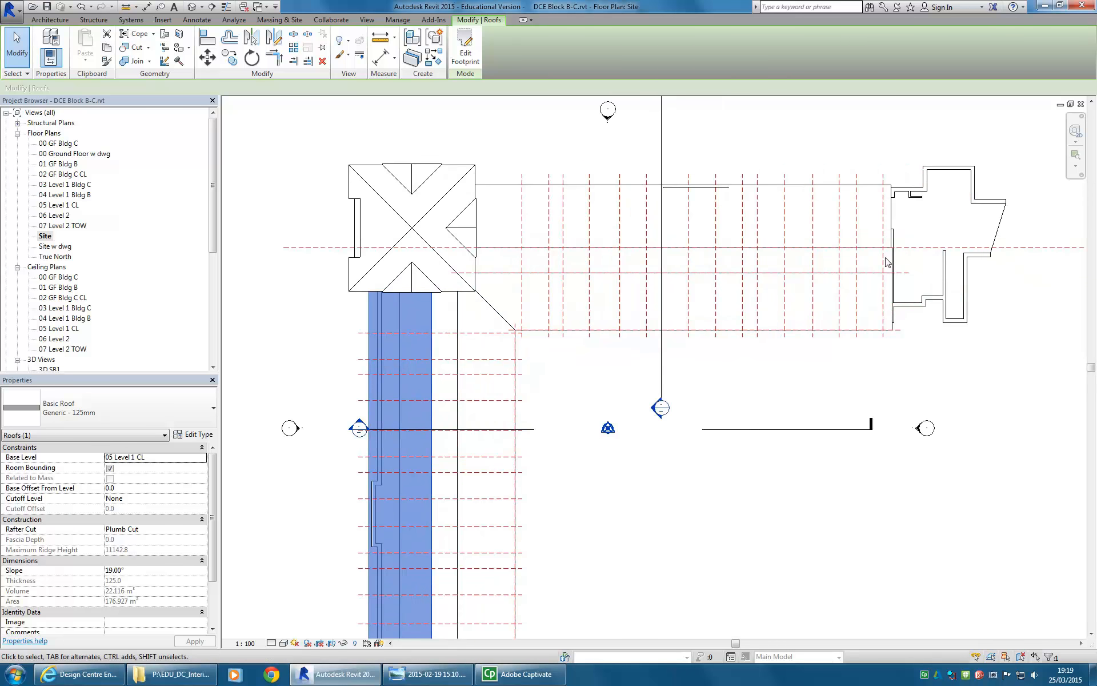
click(939, 316)
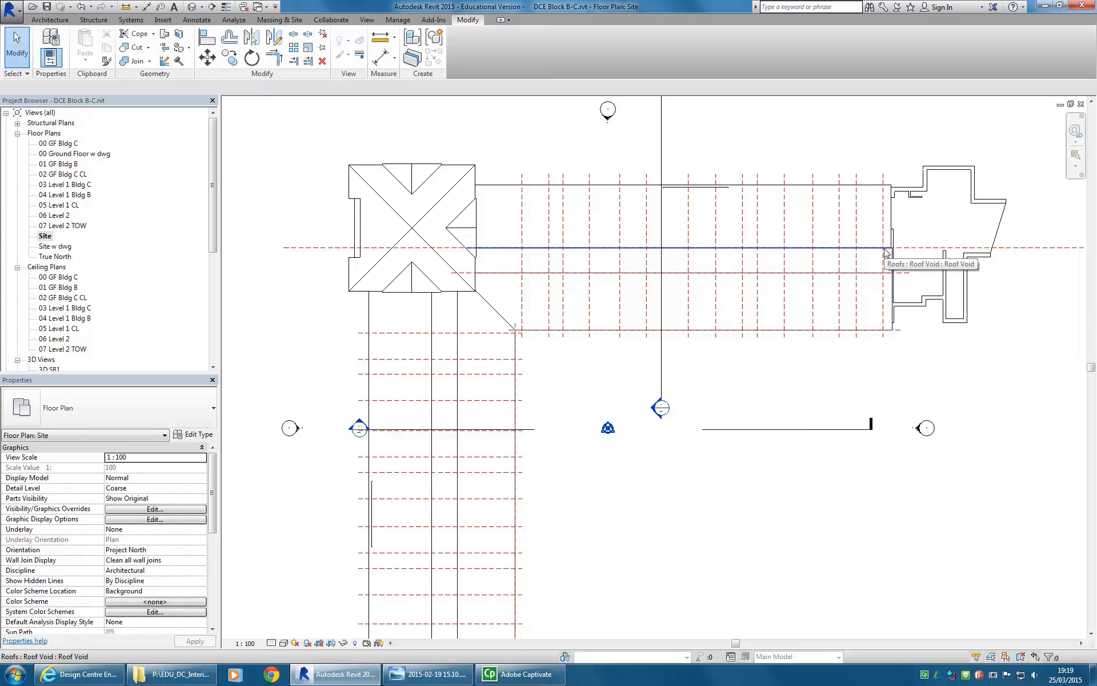
Step: Edit the Roof Void in place and mirror its void extrusion about the tower roof's diagonal onto the other wing
click(886, 252)
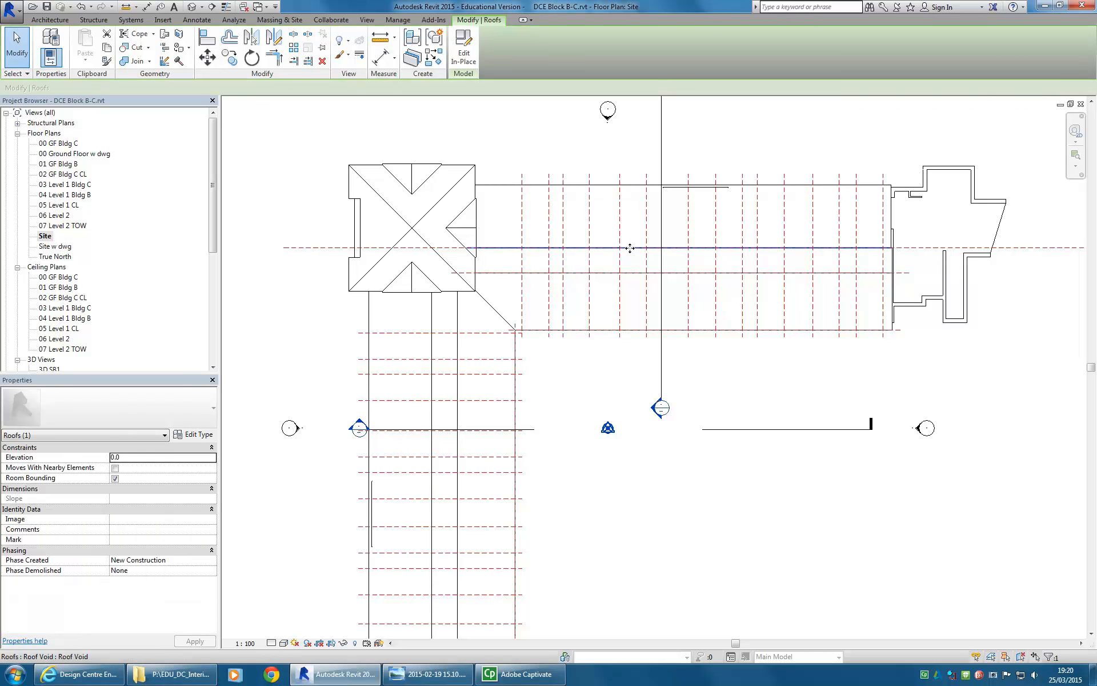
click(588, 167)
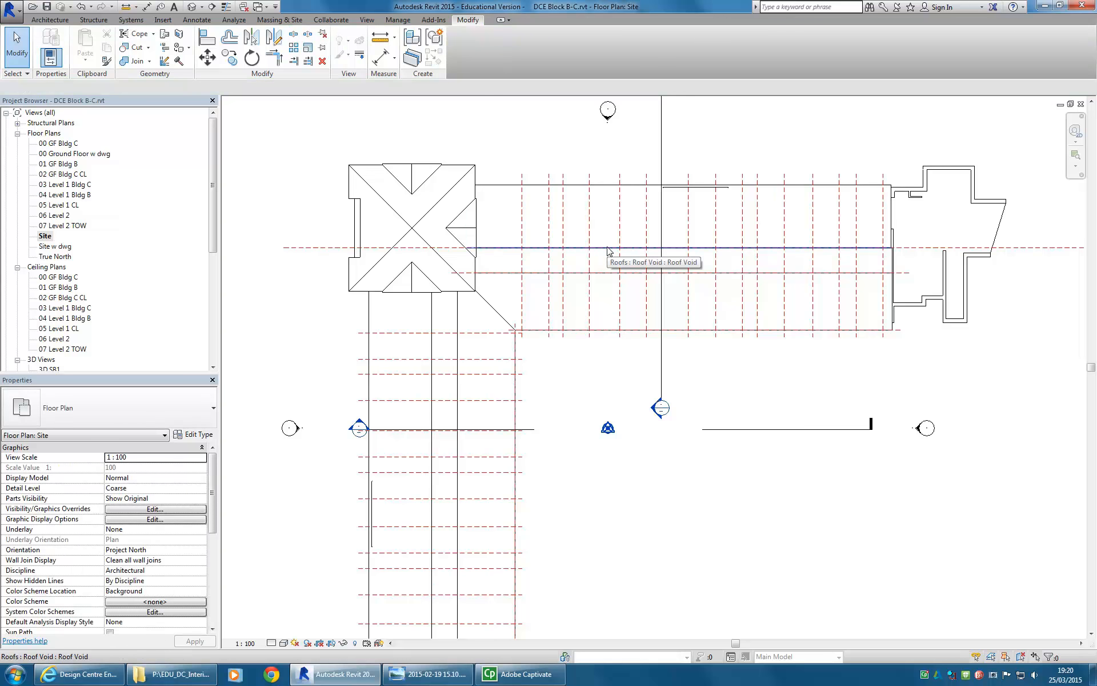
click(609, 252)
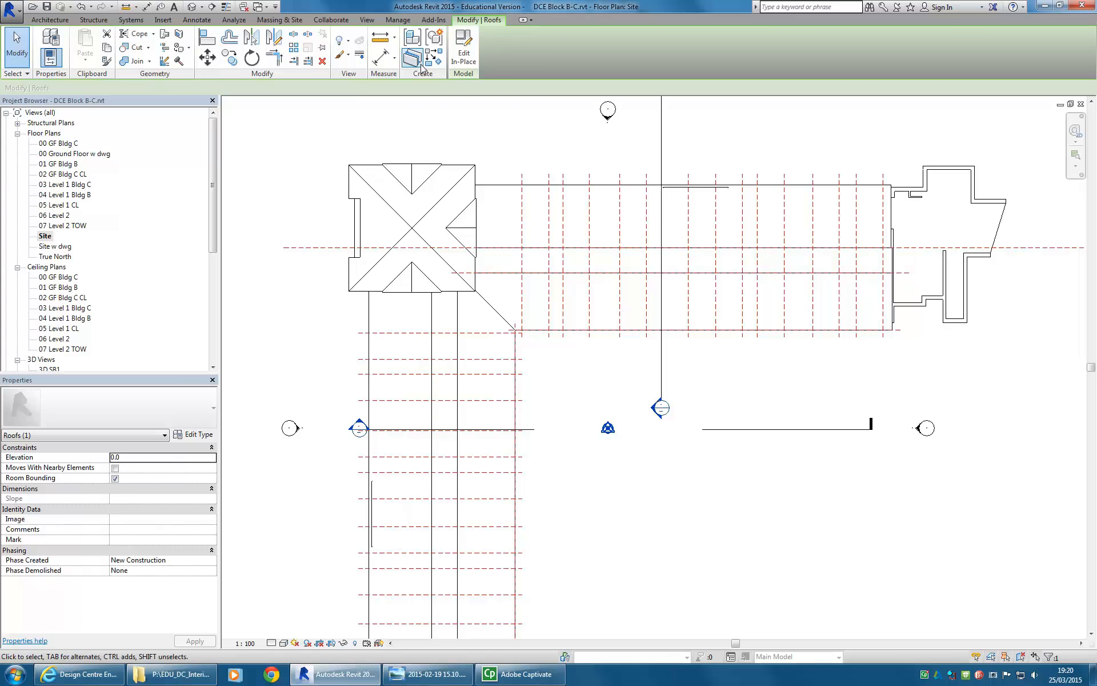
click(464, 49)
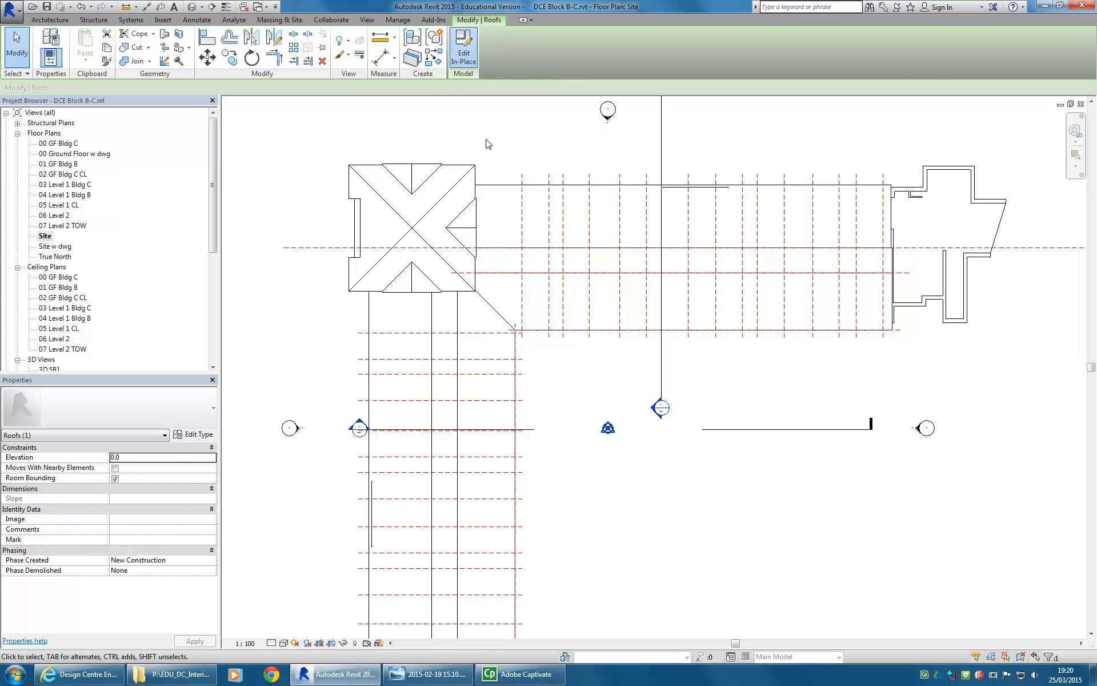
click(496, 248)
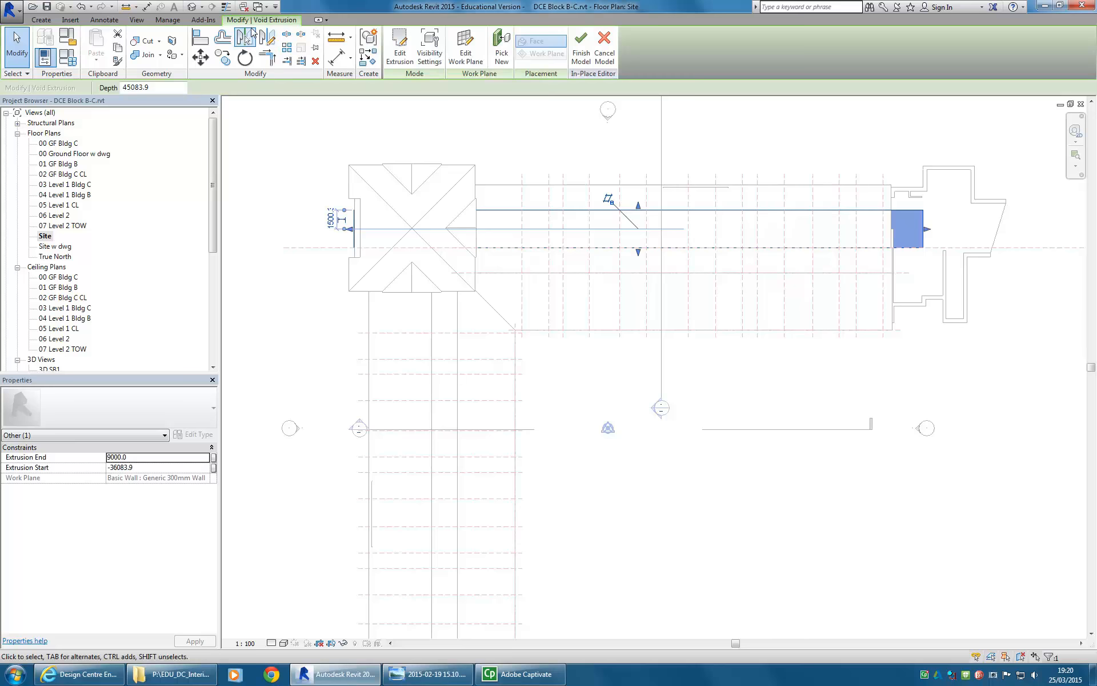
click(247, 38)
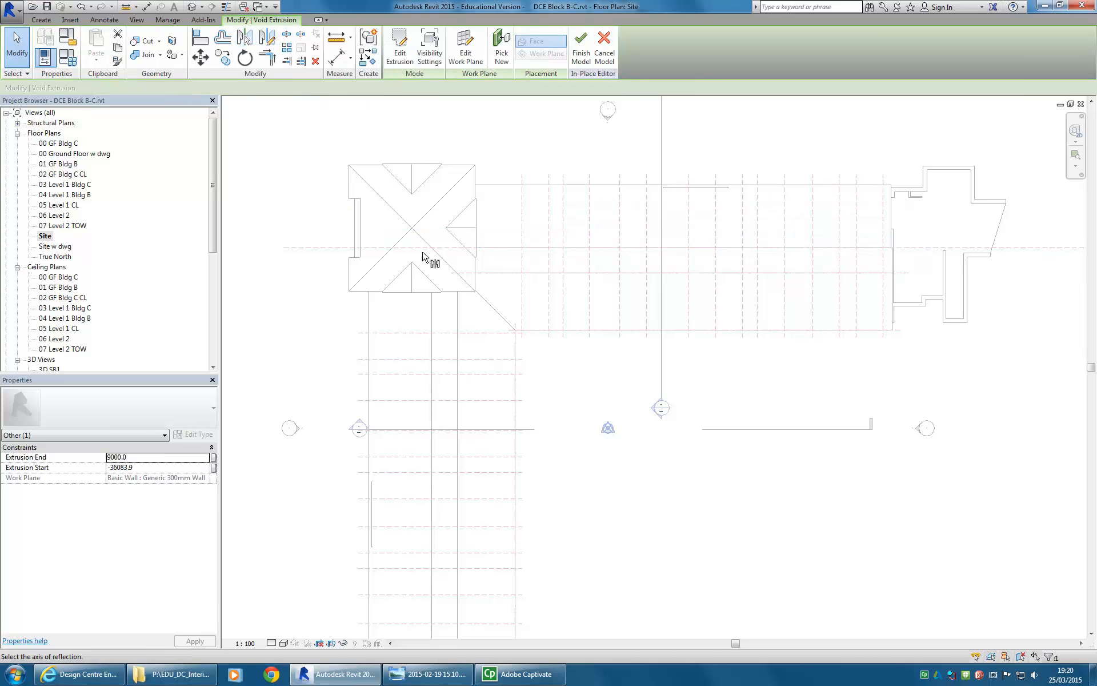
click(426, 241)
Step: In the 3D view, cut the second wing's gable roof with the mirrored void below the lower-pitched roof
middle_drag(445, 378, 505, 291)
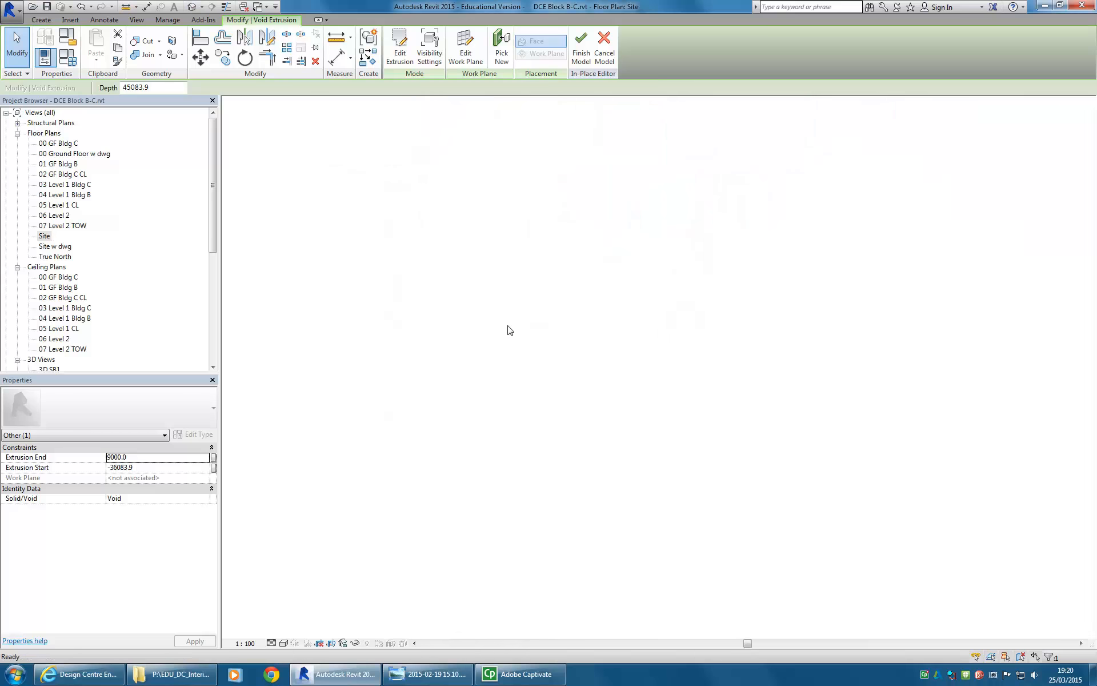
click(192, 8)
shift+middle_drag(438, 314, 580, 343)
scroll(482, 387, up, 8)
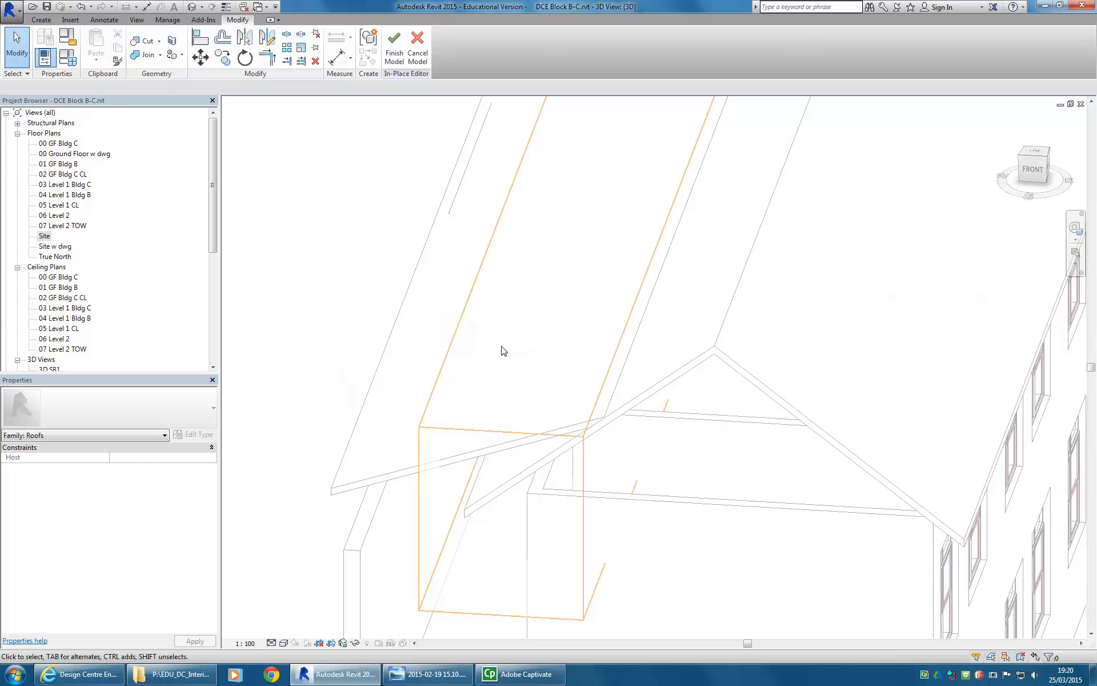
click(128, 45)
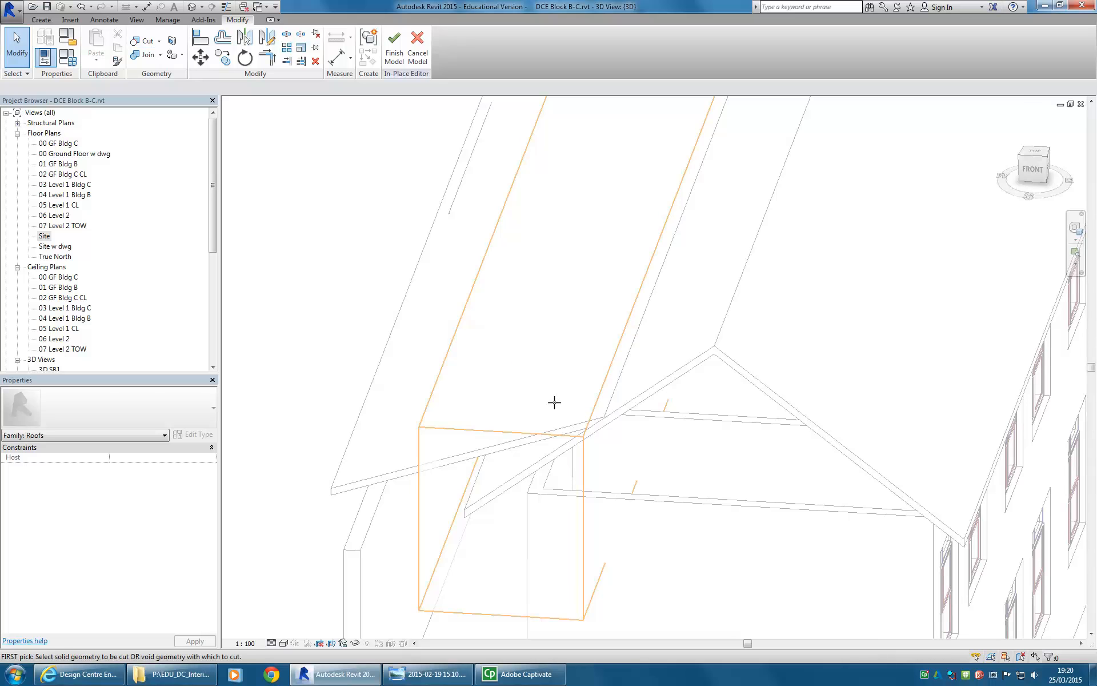
click(523, 432)
click(520, 472)
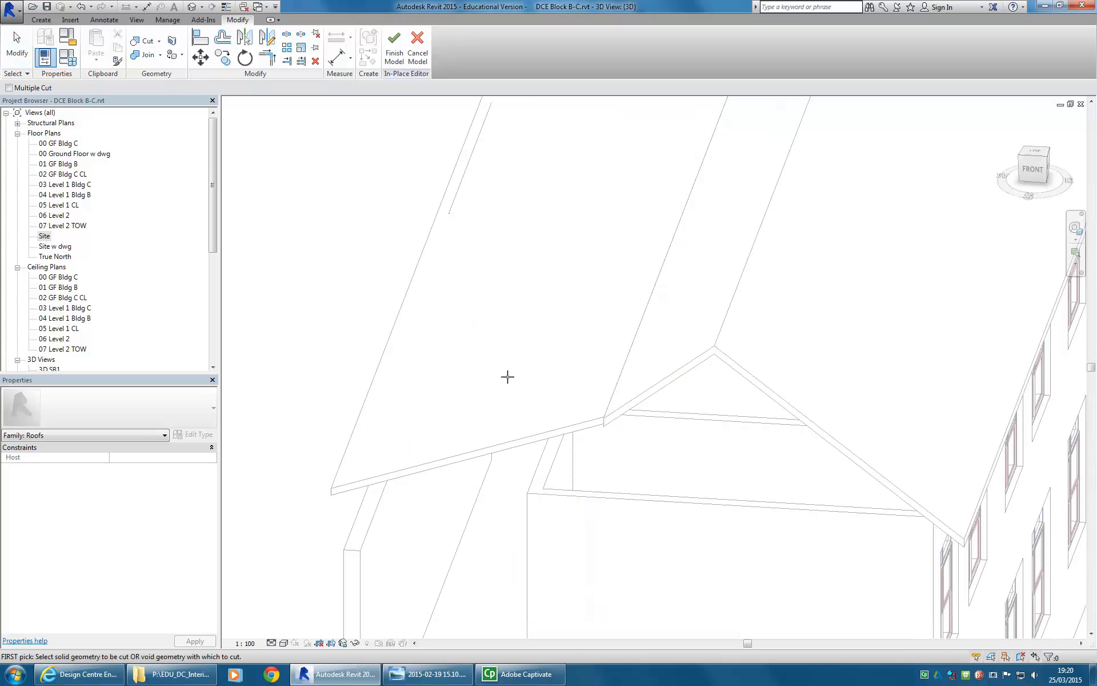
key(Escape)
Step: Inspect the cut roofs on both wings and finish the in-place roof void model
scroll(510, 382, down, 3)
shift+middle_drag(509, 382, 694, 439)
scroll(669, 429, up, 2)
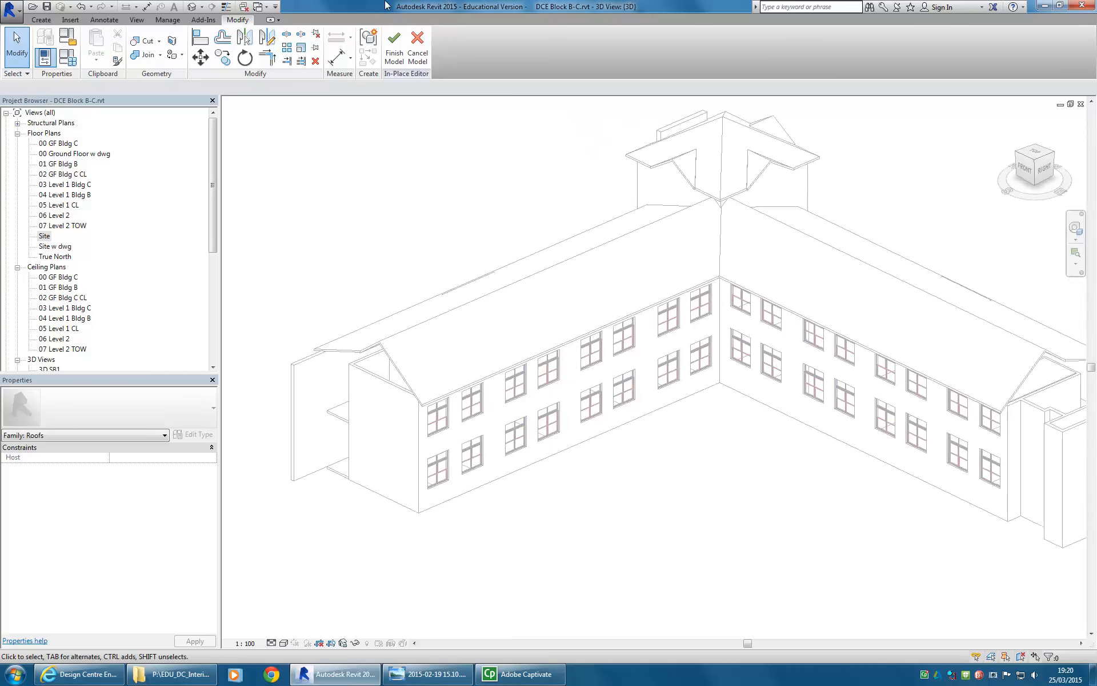
click(395, 49)
scroll(593, 345, down, 2)
shift+middle_drag(593, 345, 931, 323)
scroll(632, 310, up, 5)
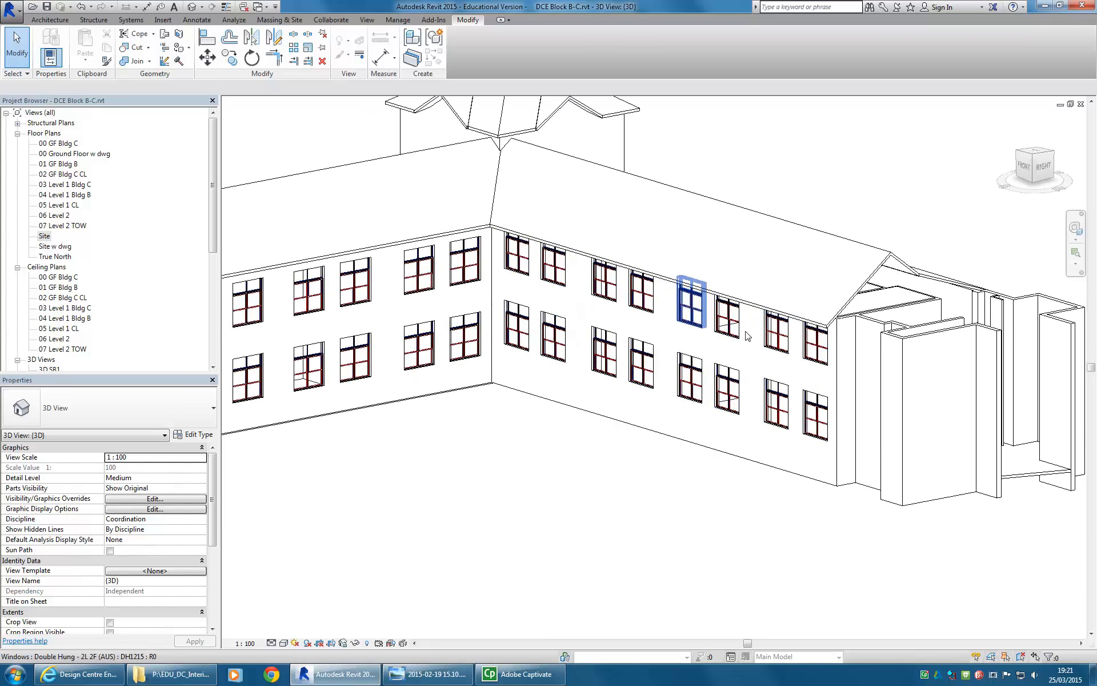
scroll(746, 343, up, 1)
click(834, 352)
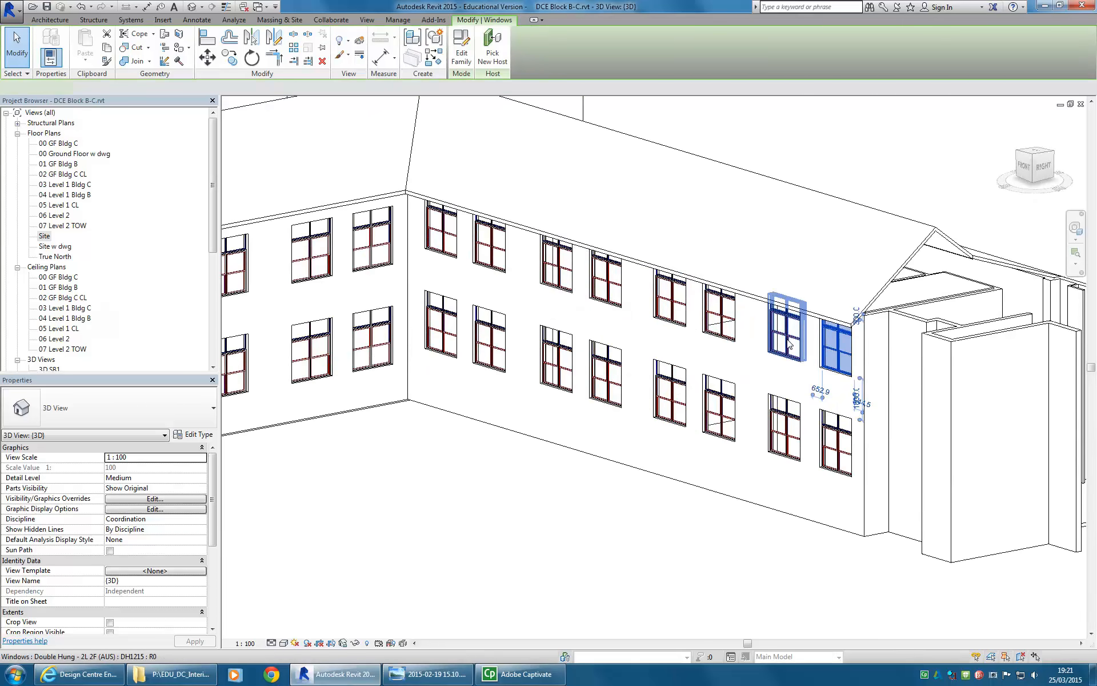
right_click(787, 340)
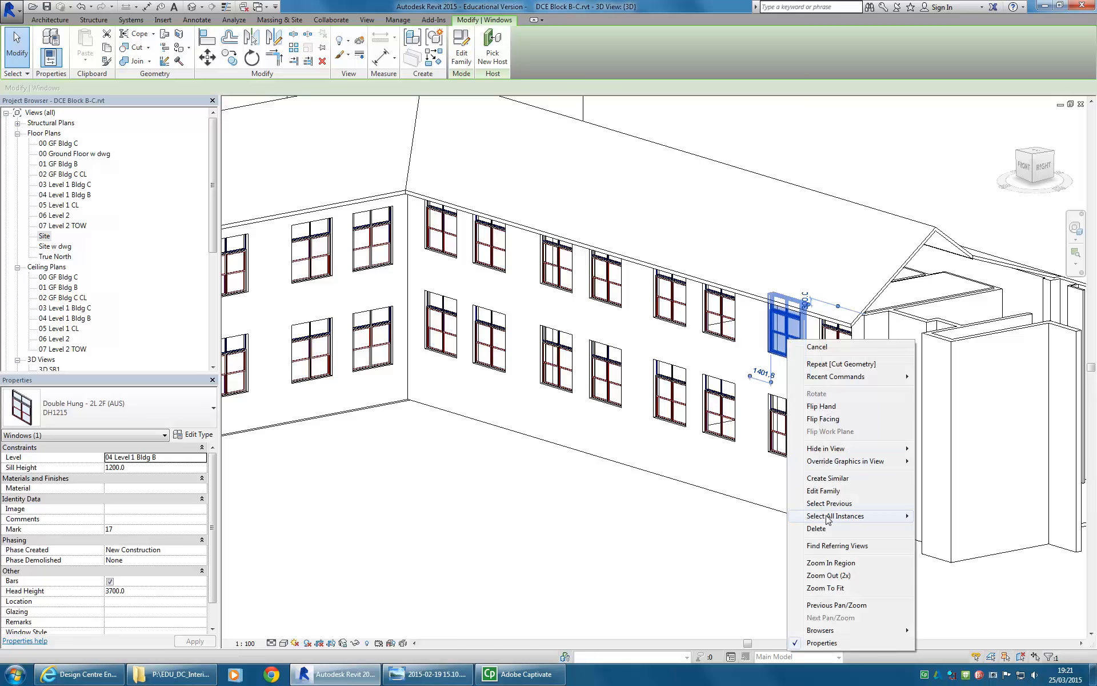
click(465, 455)
scroll(465, 457, down, 3)
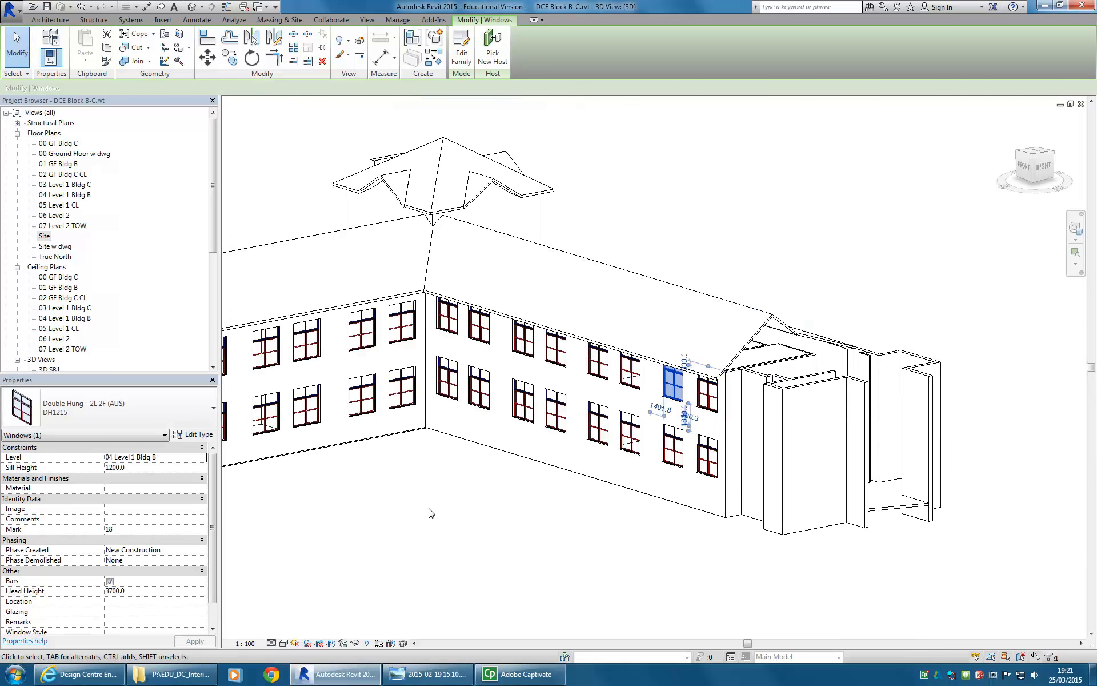
click(455, 431)
Step: Select everything around the courtyard facade nearest the gable end and filter the selection to Windows only
drag(441, 430, 686, 217)
click(507, 53)
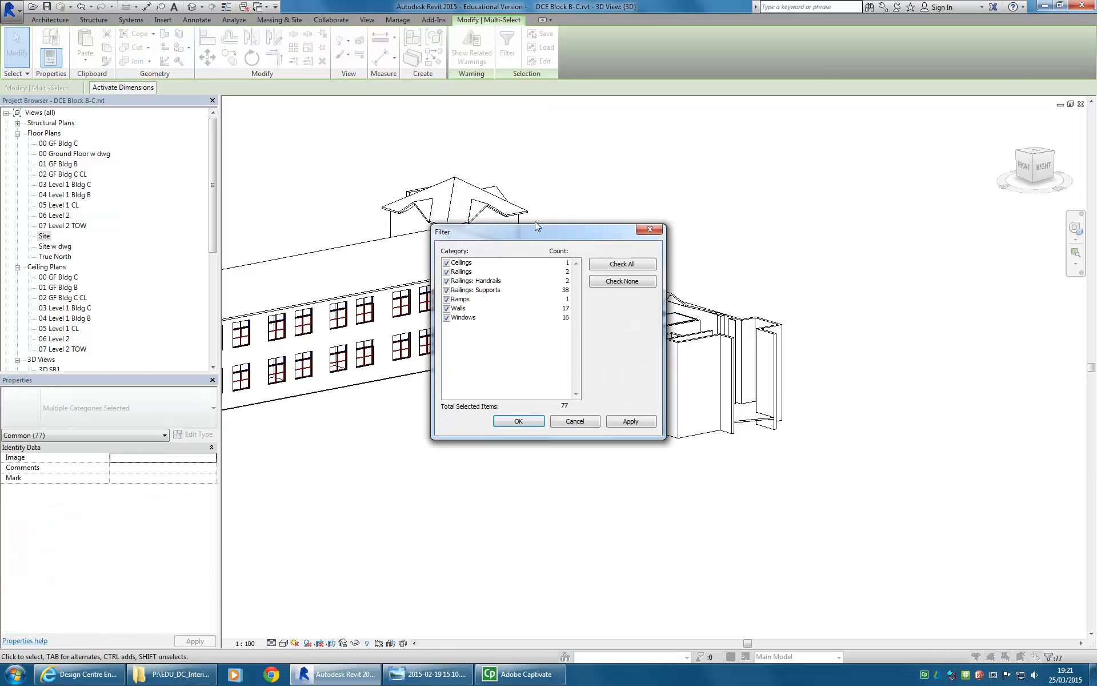
click(622, 281)
click(447, 317)
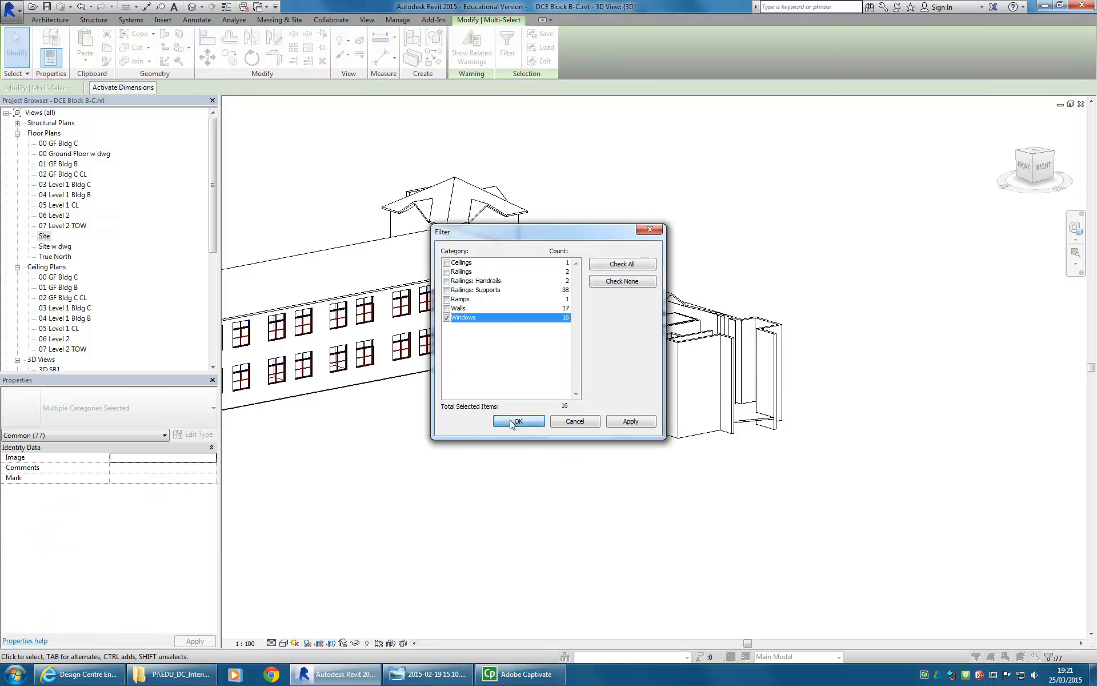
click(512, 422)
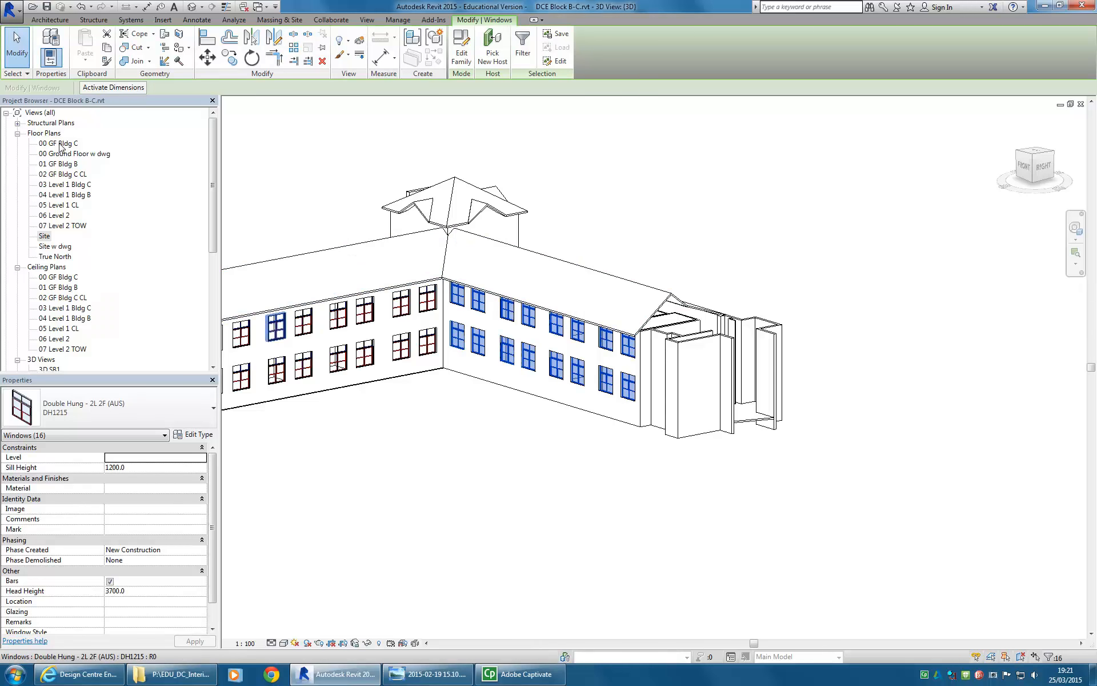
Step: Open the 01 GF Bldg B floor plan, review the horizontal wing's walls and clear the window selection
double_click(58, 164)
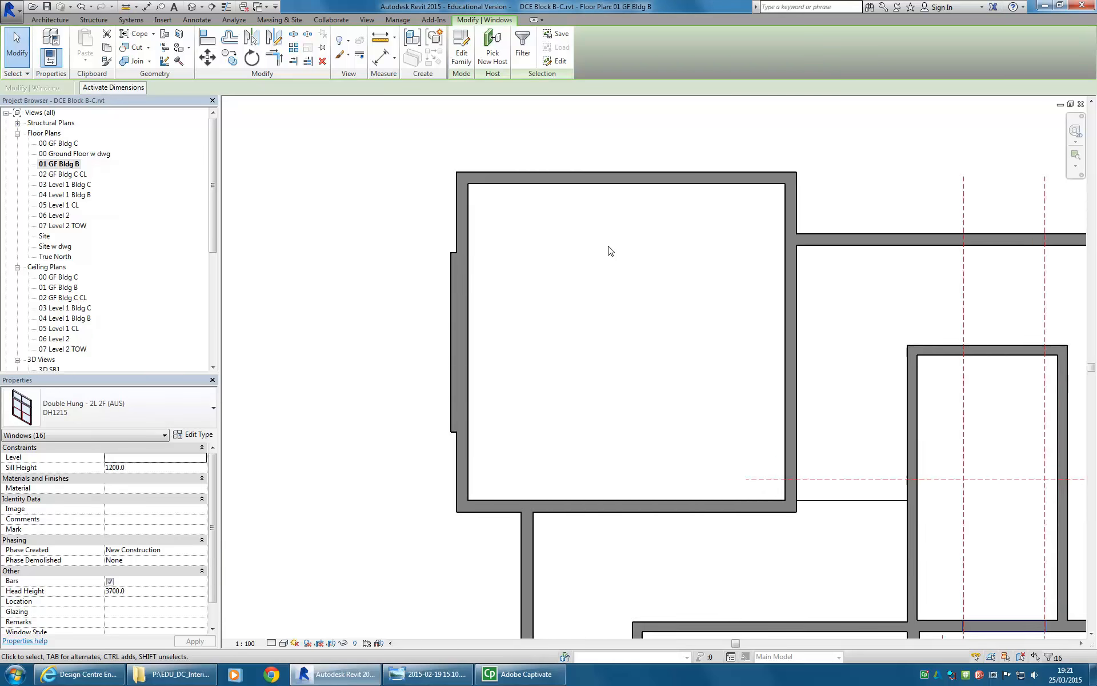
middle_drag(597, 295, 558, 313)
scroll(550, 310, down, 1)
scroll(609, 315, up, 1)
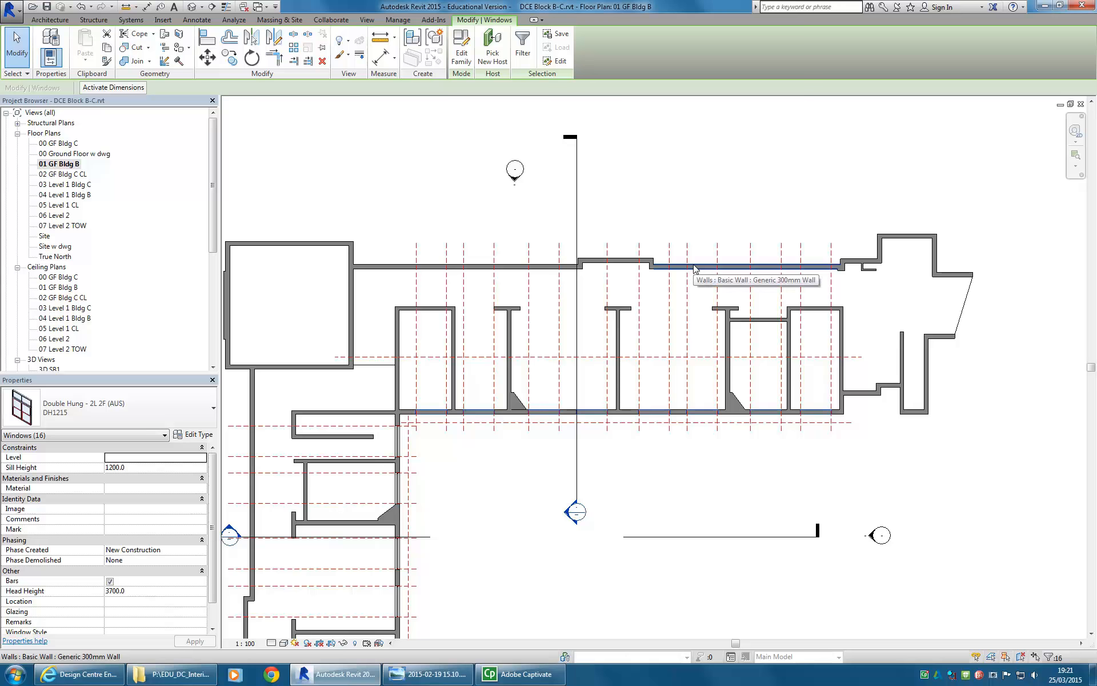
scroll(400, 328, up, 2)
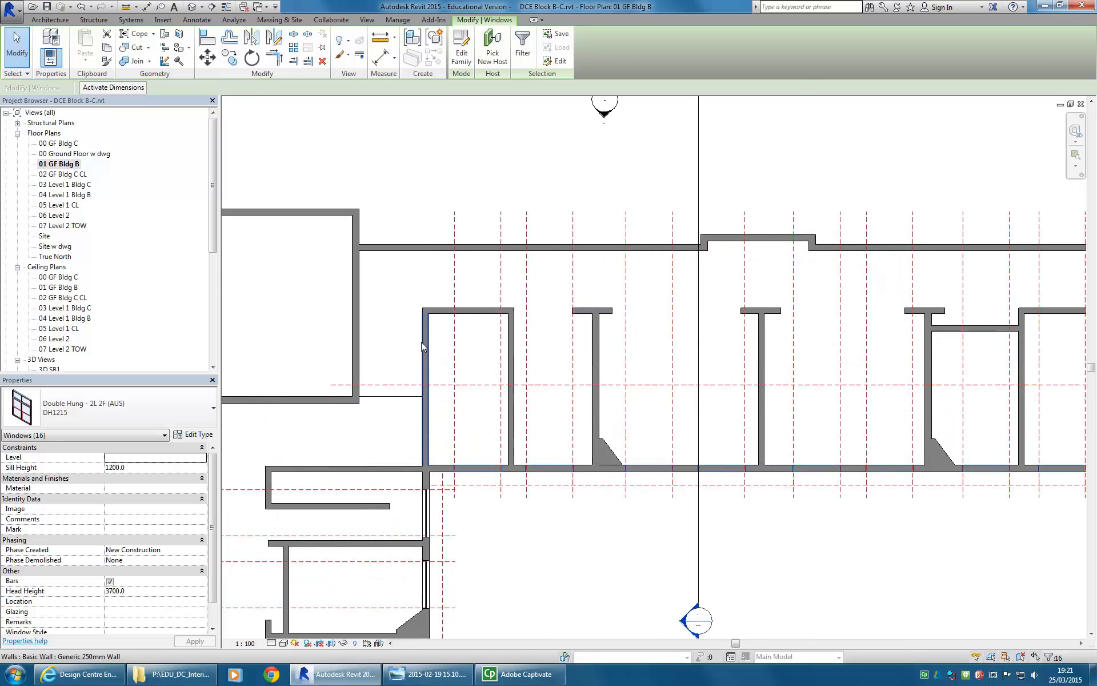
middle_drag(421, 318, 399, 335)
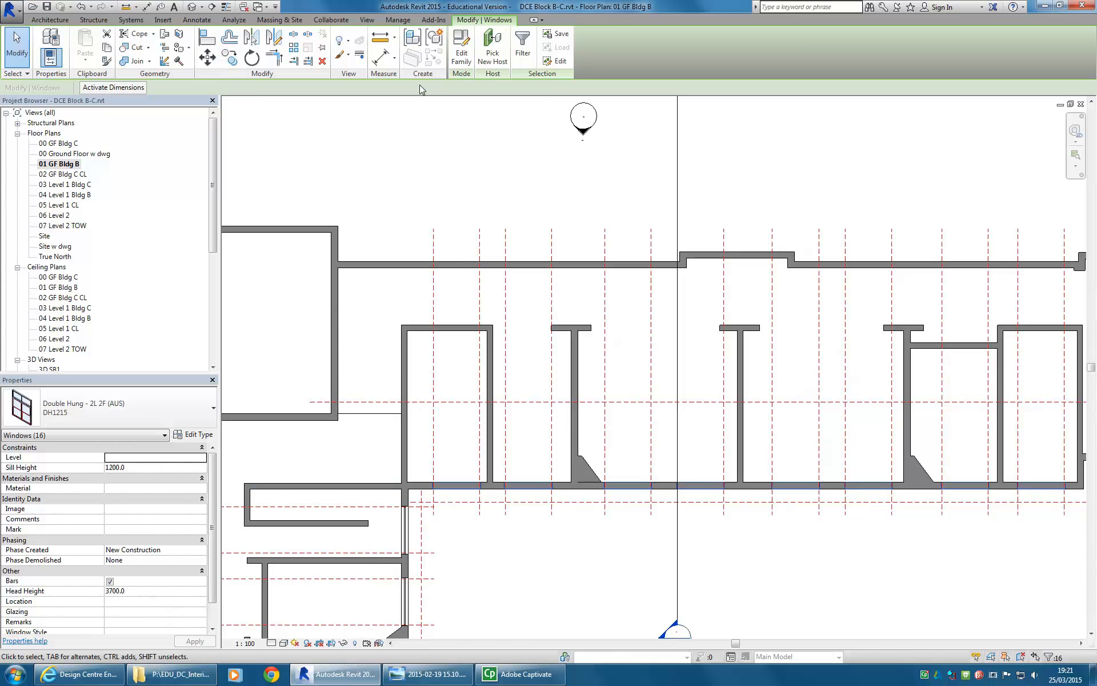
click(558, 143)
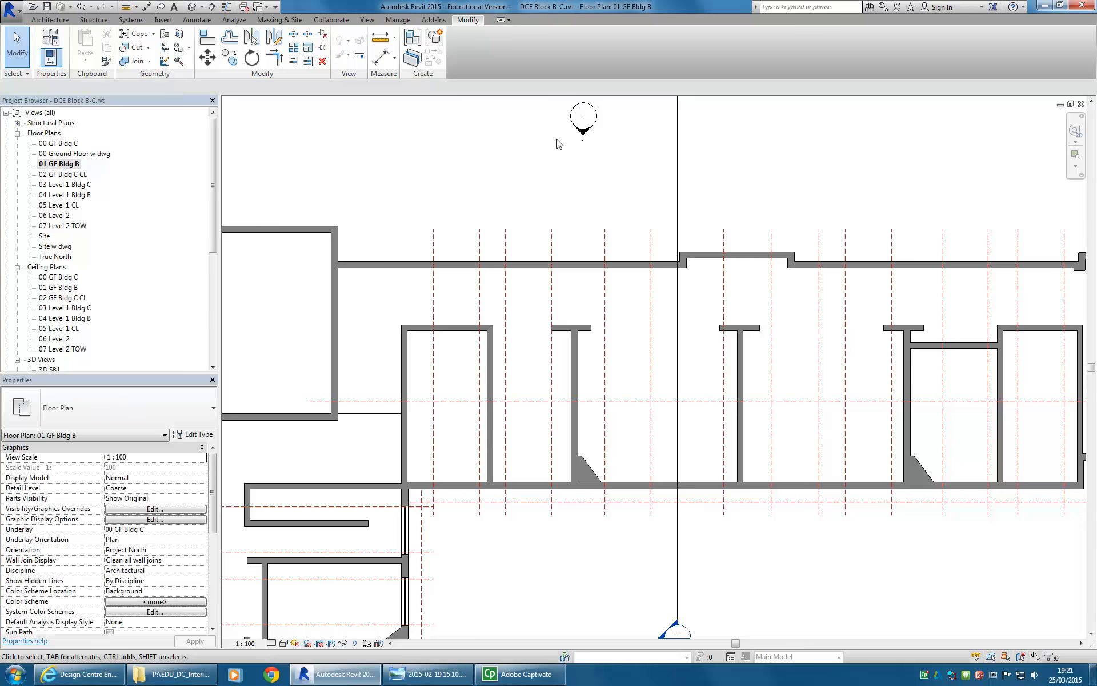
Step: Dismiss the save reminder and draw a horizontal reference plane along the full length of the horizontal wing, extending past both ends
click(49, 21)
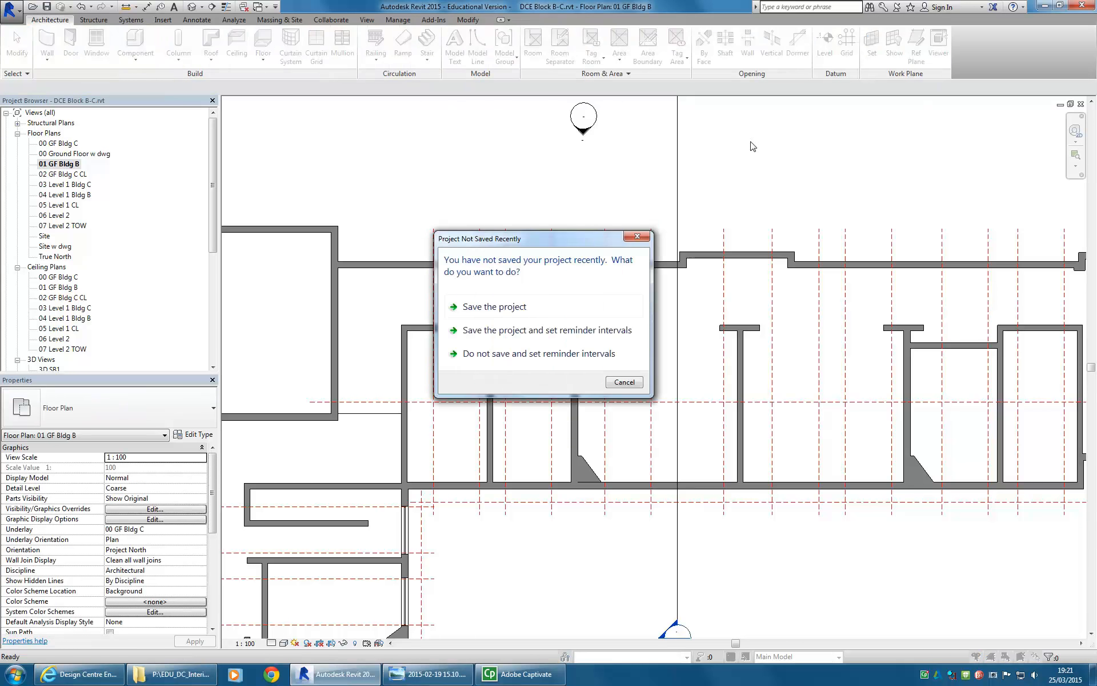
click(624, 382)
key(r)
key(p)
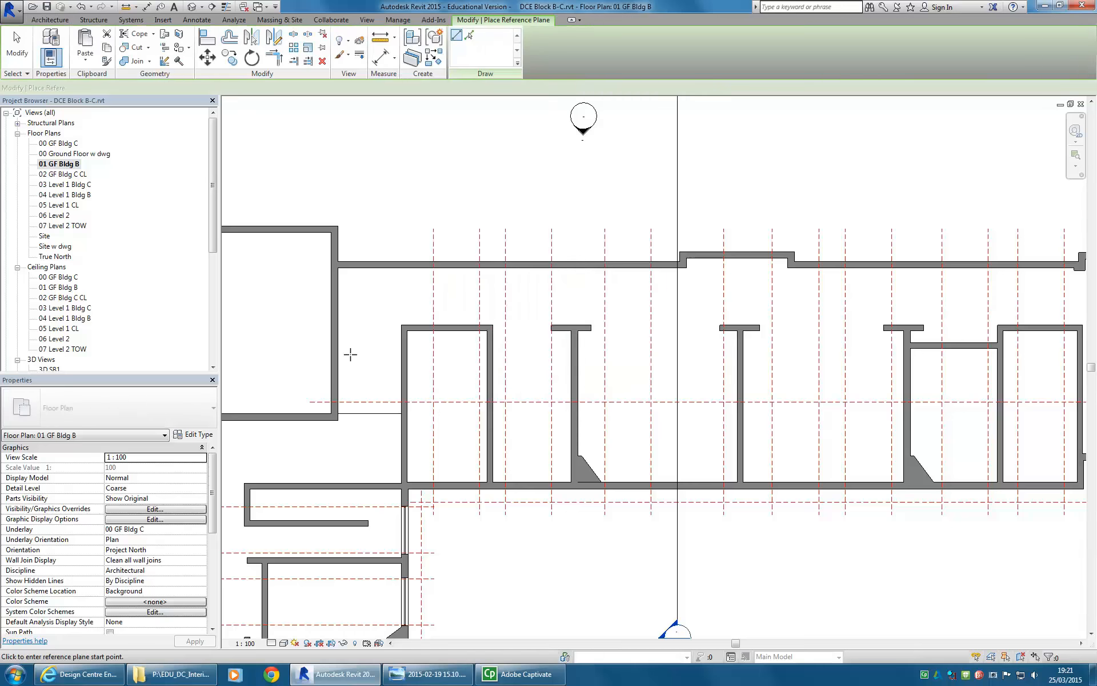
scroll(446, 343, down, 3)
click(308, 352)
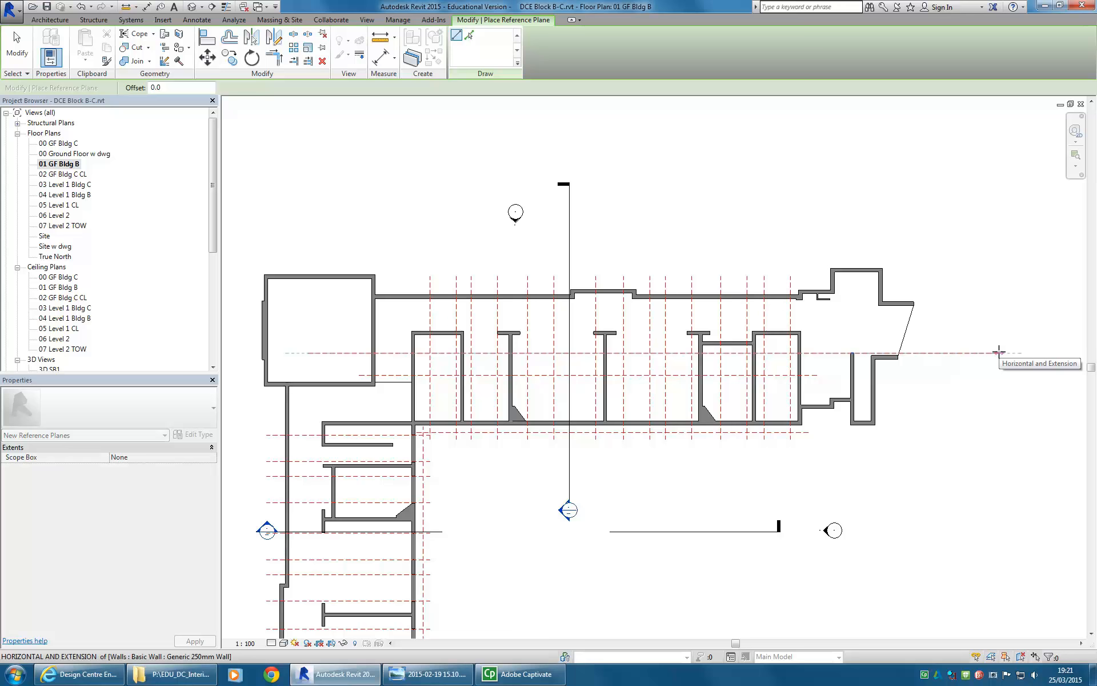
click(974, 353)
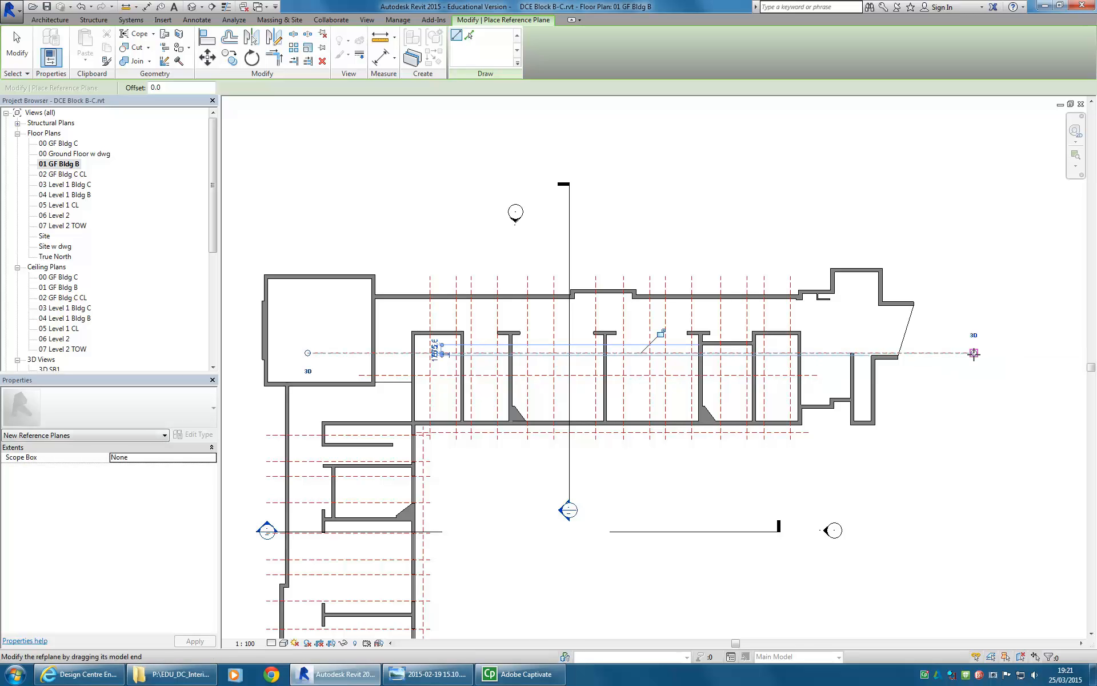
Step: Place an aligned dimension beyond the wing's gable end, from the courtyard wall's outer face through the new reference plane to the opposite wall's outer face
click(380, 58)
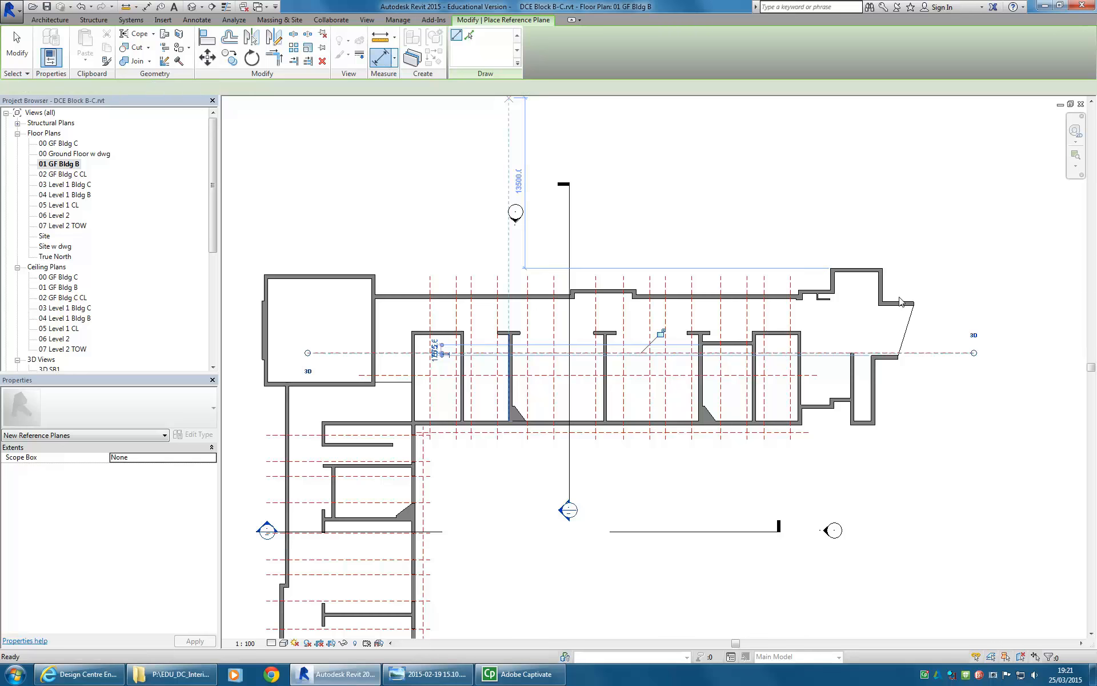
scroll(680, 294, up, 4)
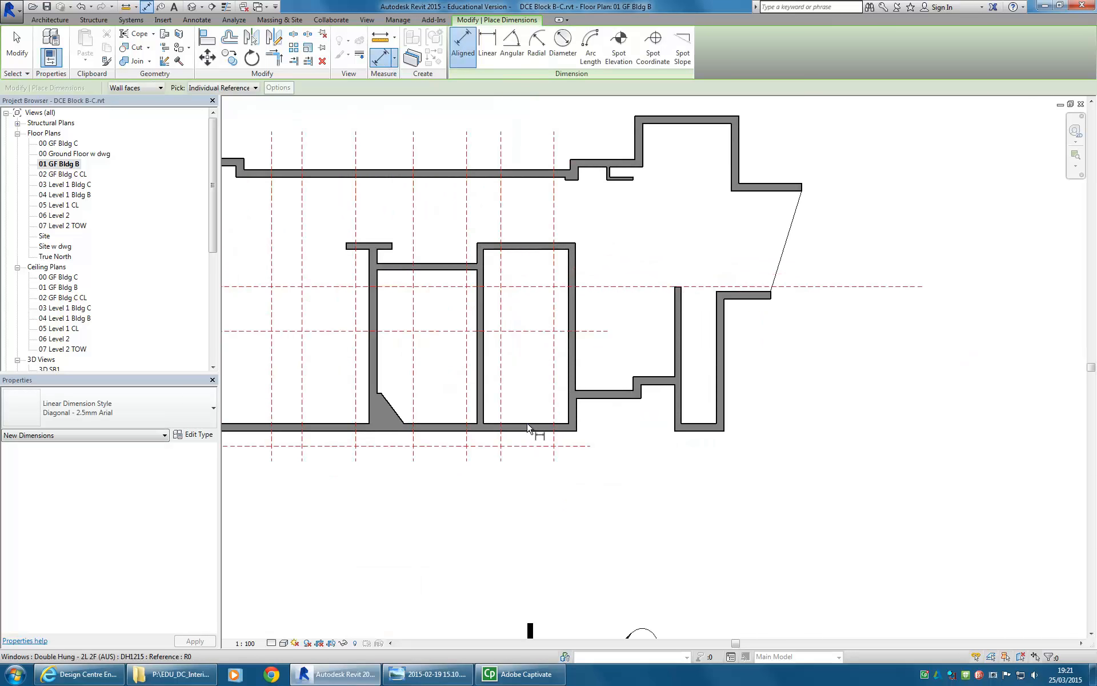
scroll(529, 428, up, 2)
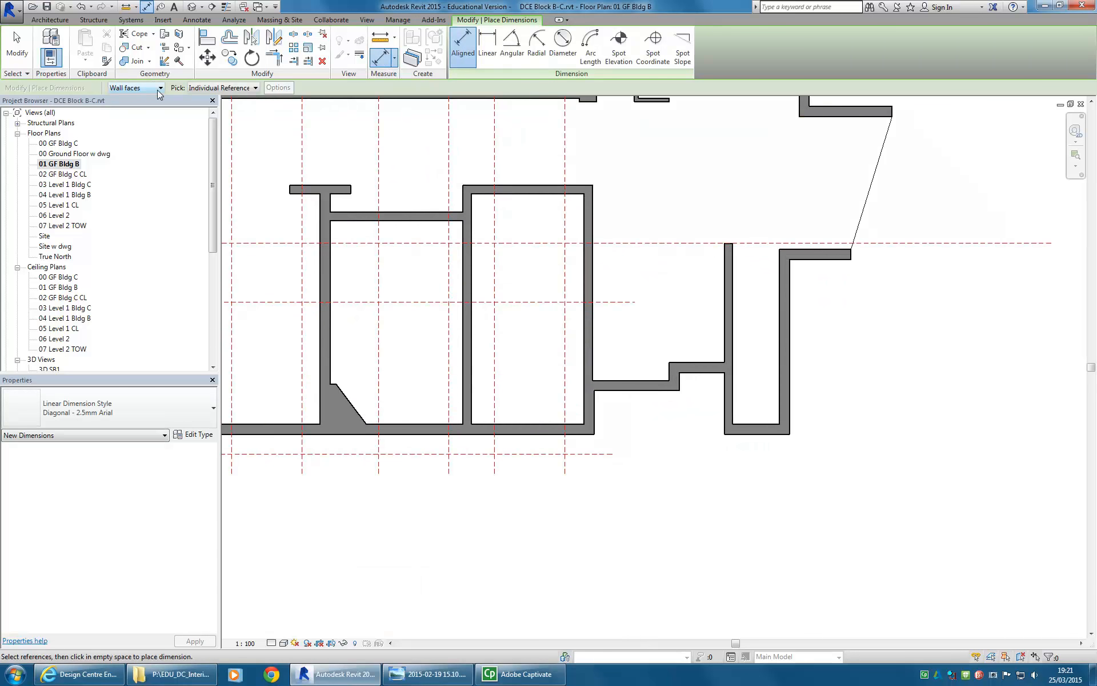
click(235, 88)
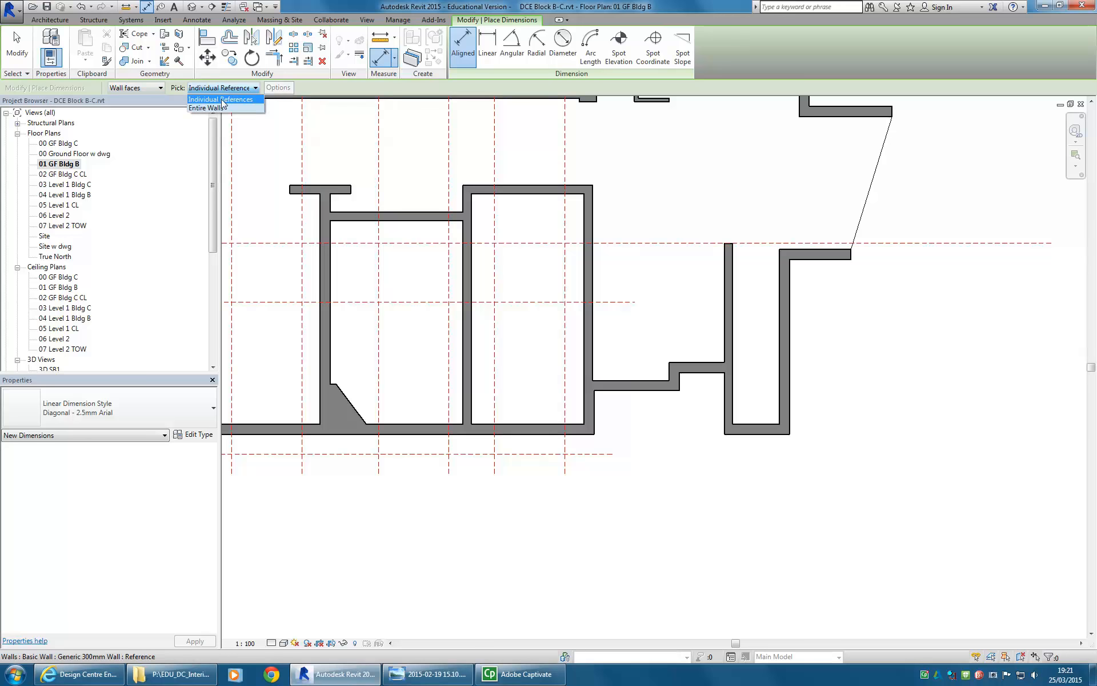
click(224, 99)
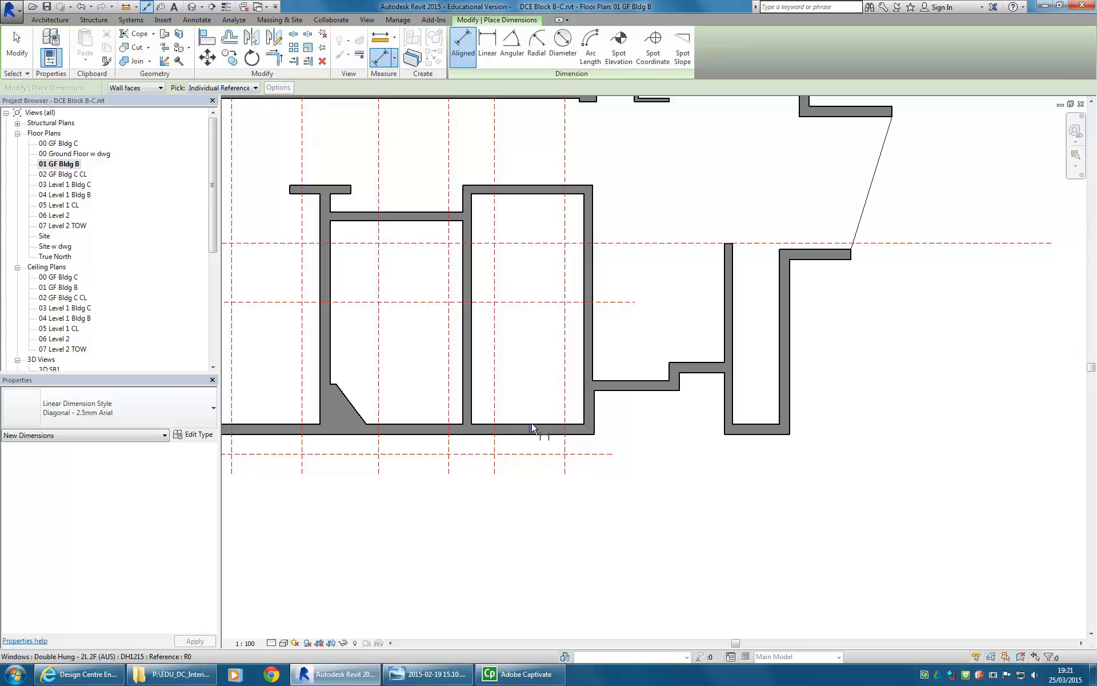
scroll(531, 428, up, 3)
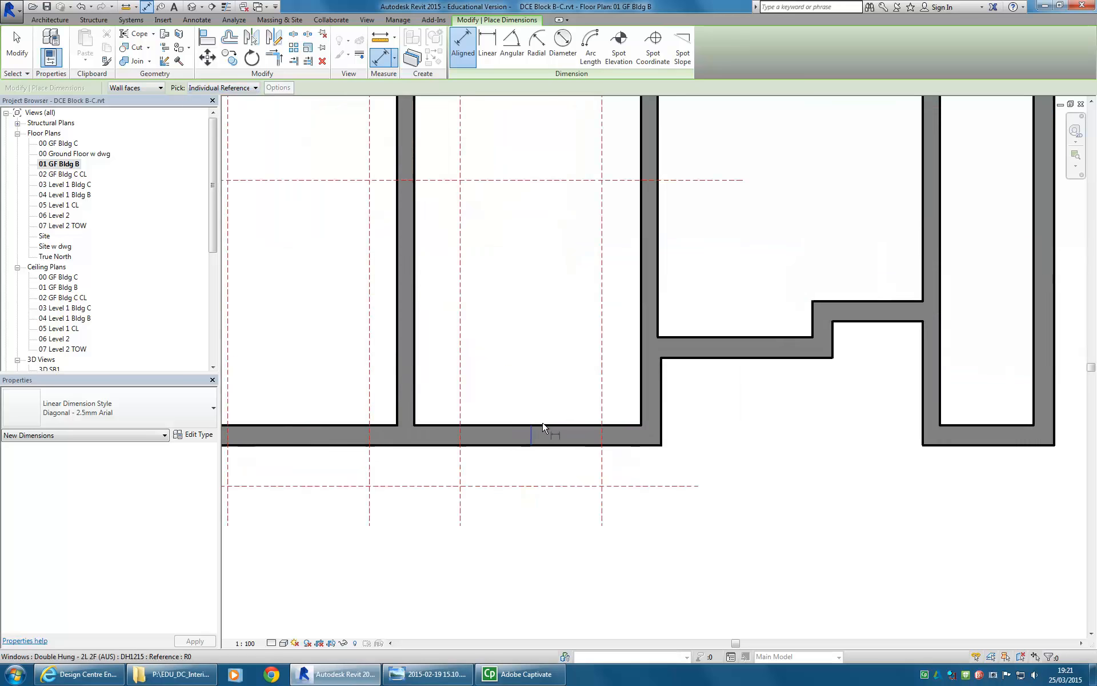
click(577, 447)
scroll(559, 281, down, 3)
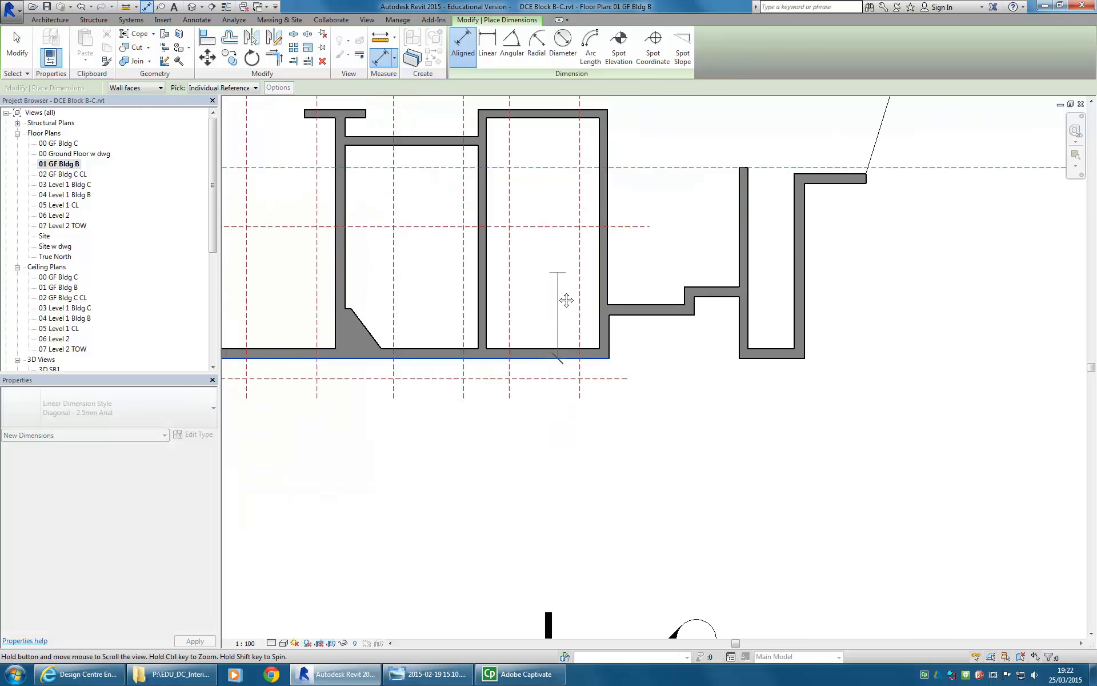
scroll(559, 400, down, 3)
click(741, 355)
scroll(559, 265, up, 3)
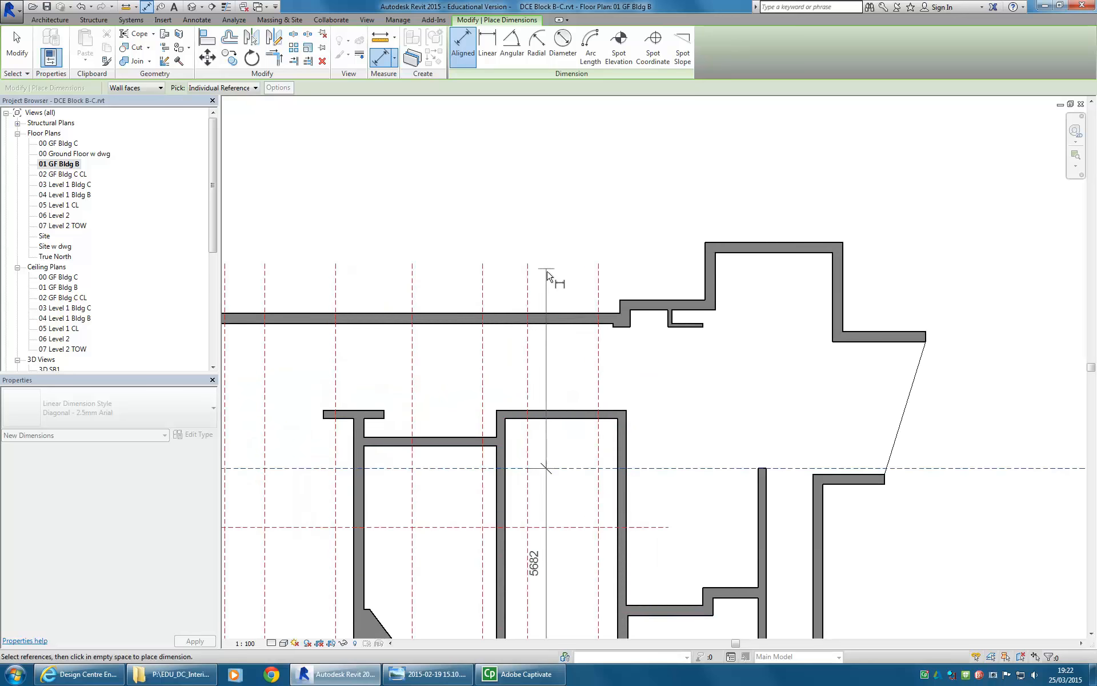
click(556, 310)
scroll(557, 311, down, 3)
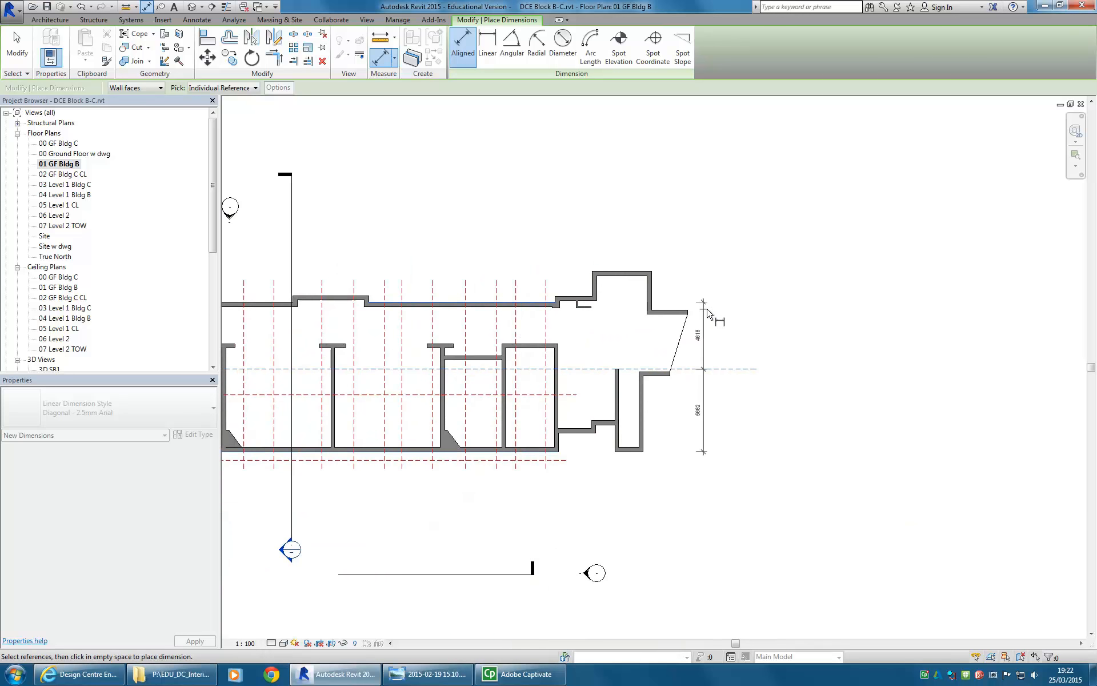
click(738, 320)
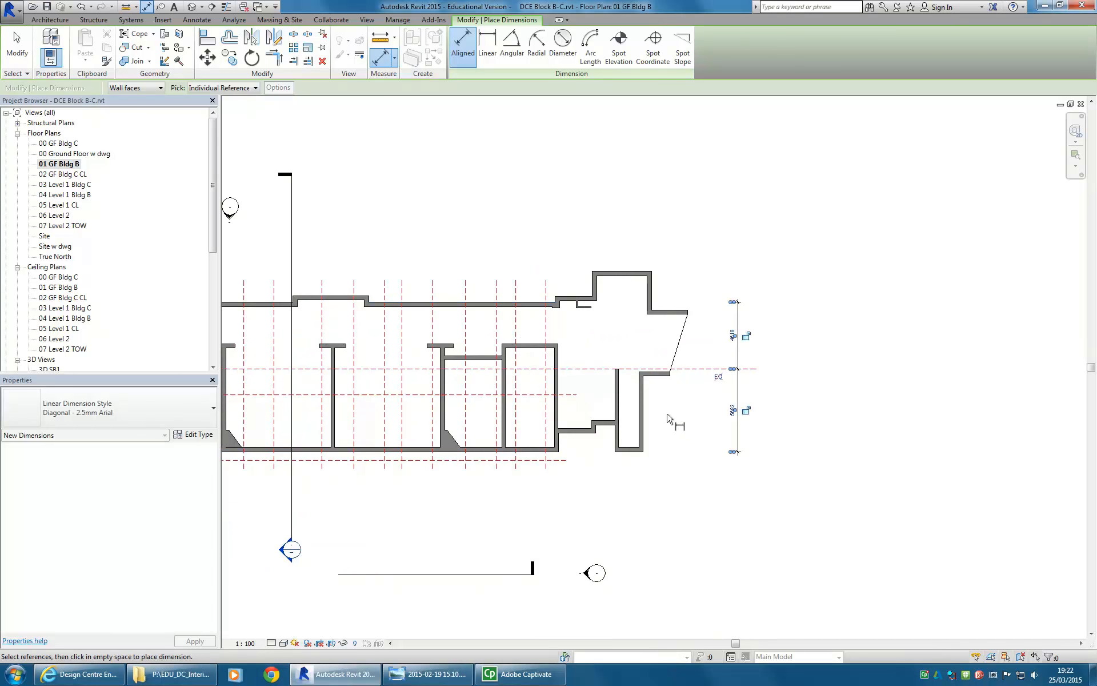
Step: Make both dimension segments equal to centre the reference plane between the wing's outer walls, and clear the selection
click(719, 379)
key(Escape)
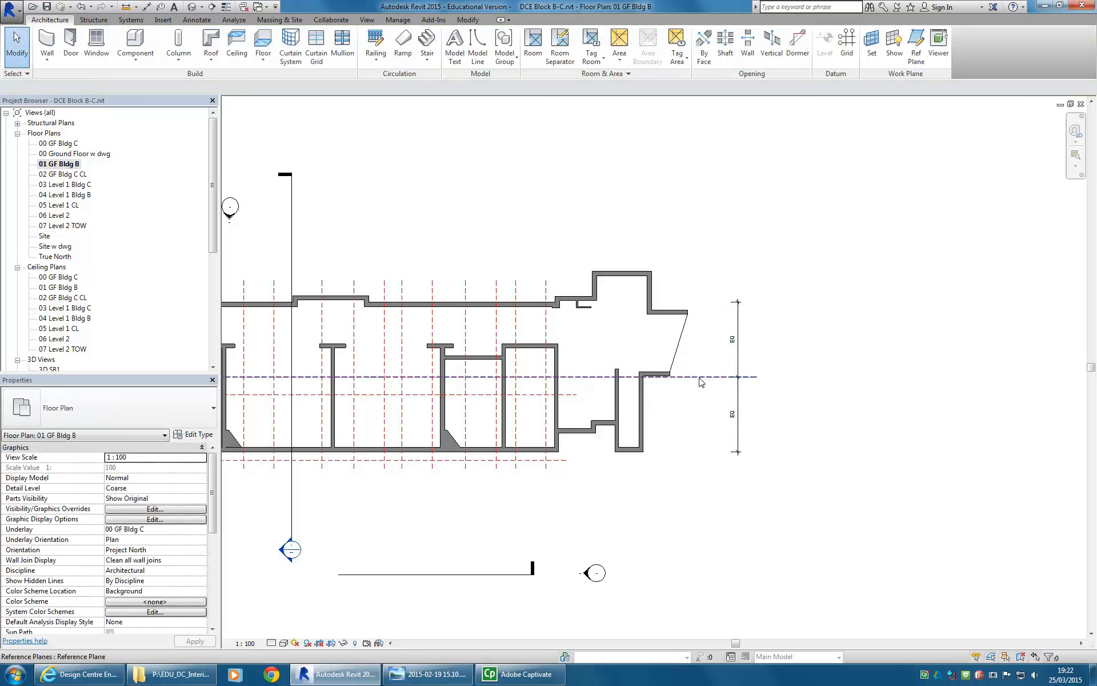
click(701, 378)
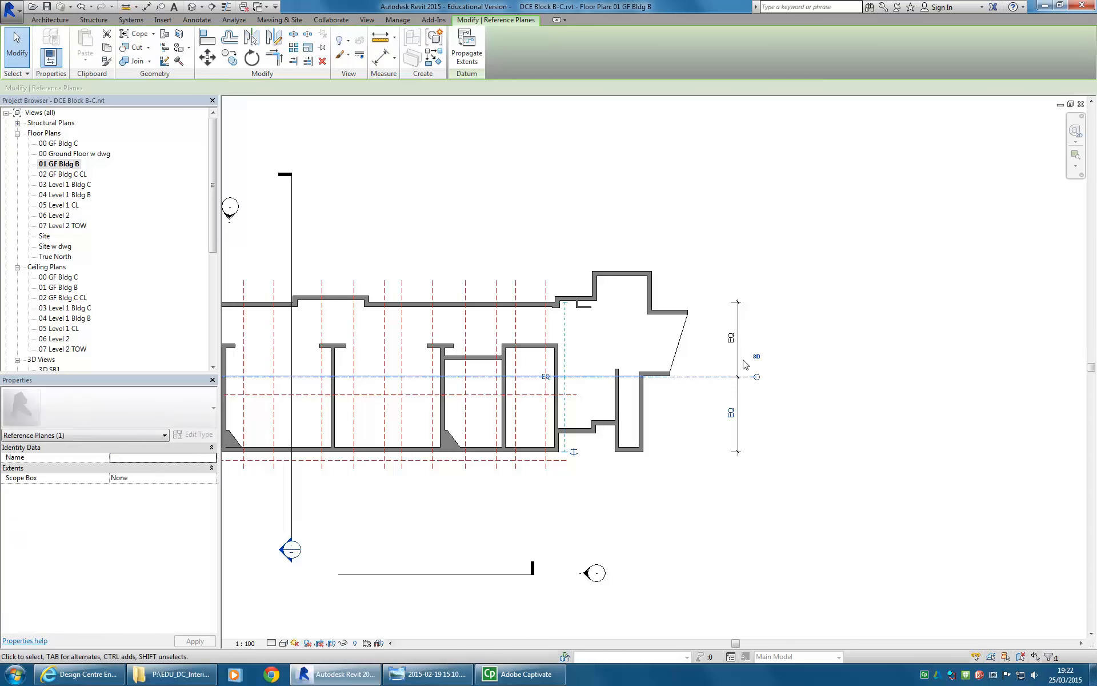
scroll(674, 423, down, 3)
key(Escape)
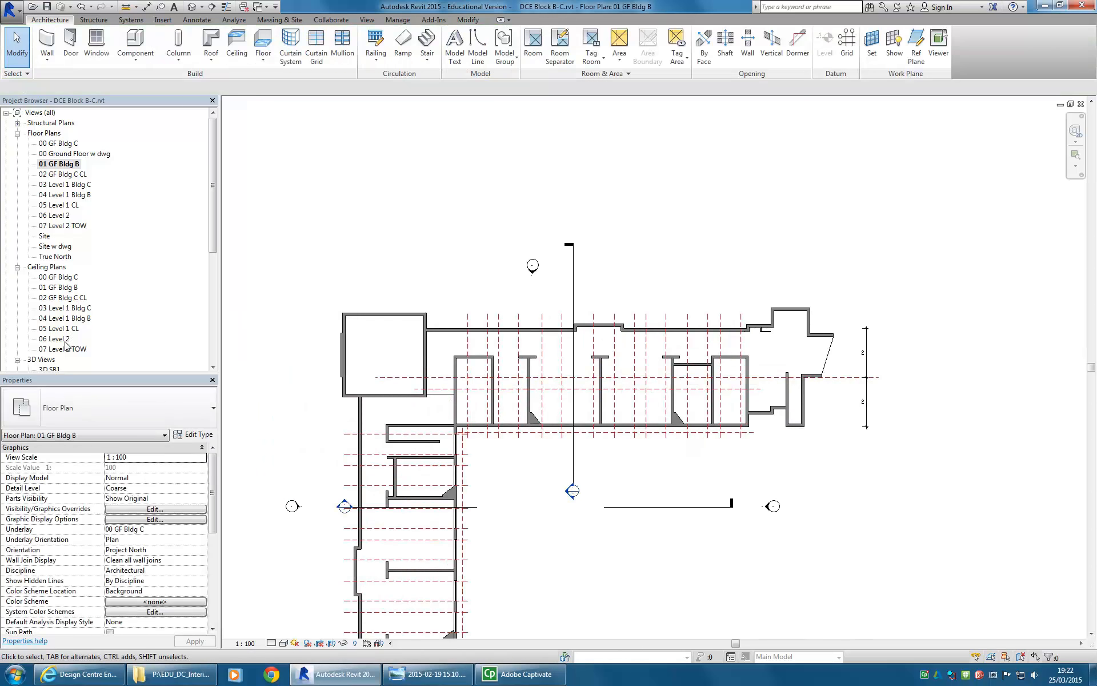
Step: Open the {3D} view, select everything around the horizontal wing's courtyard facade and filter the selection to Windows only
click(54, 338)
scroll(54, 336, down, 2)
double_click(46, 328)
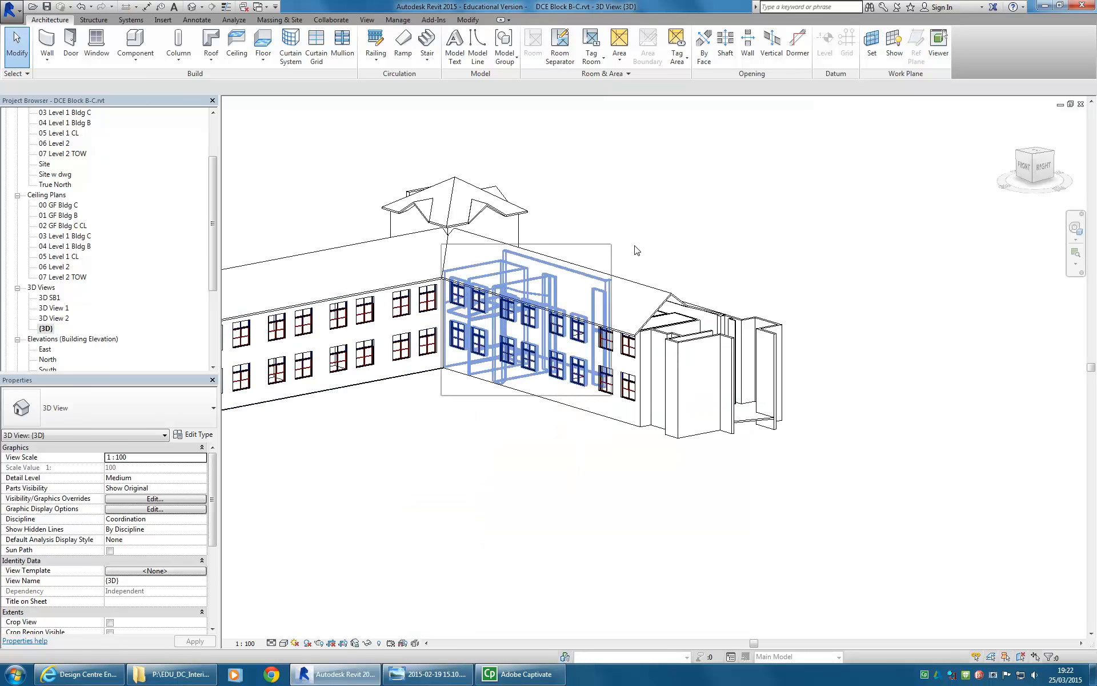
drag(436, 502, 651, 209)
click(507, 51)
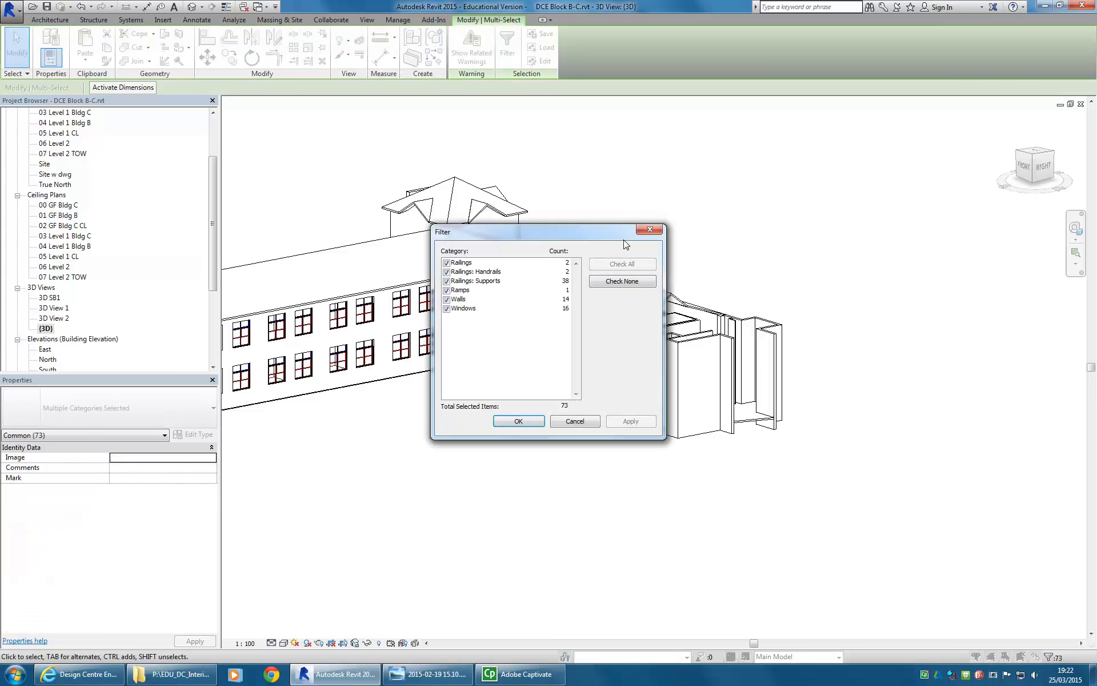
click(614, 283)
click(446, 309)
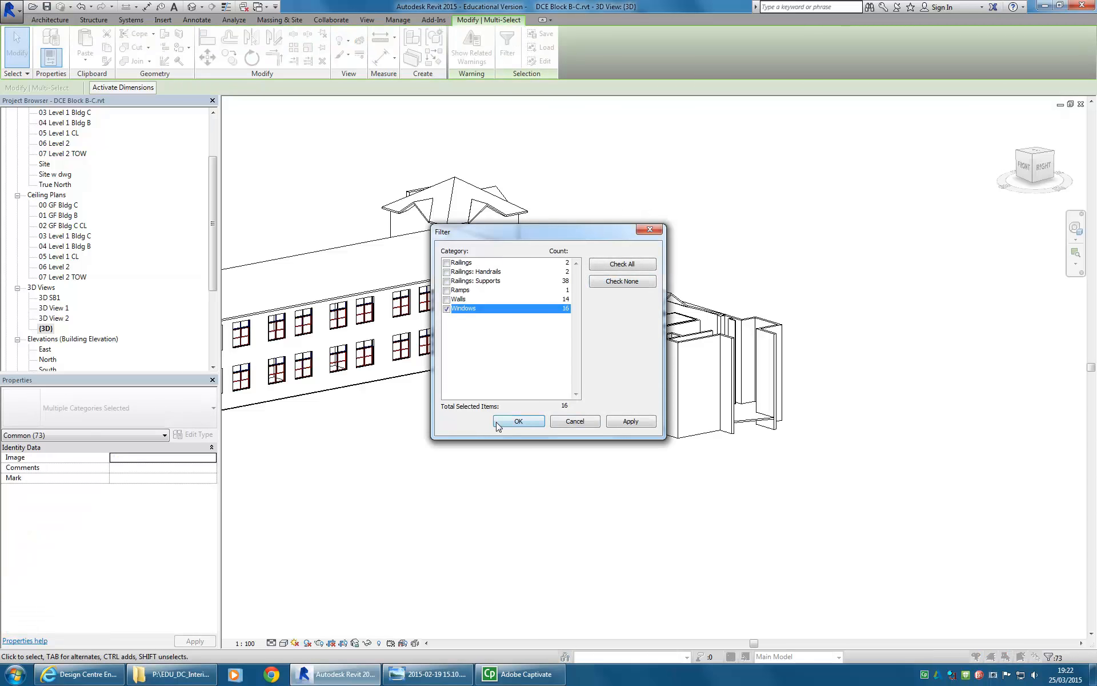
click(519, 421)
Step: In the 01 GF Bldg B floor plan, mirror the selected windows across the centred reference plane onto the opposite wall and dismiss the warning
drag(212, 255, 212, 216)
double_click(59, 163)
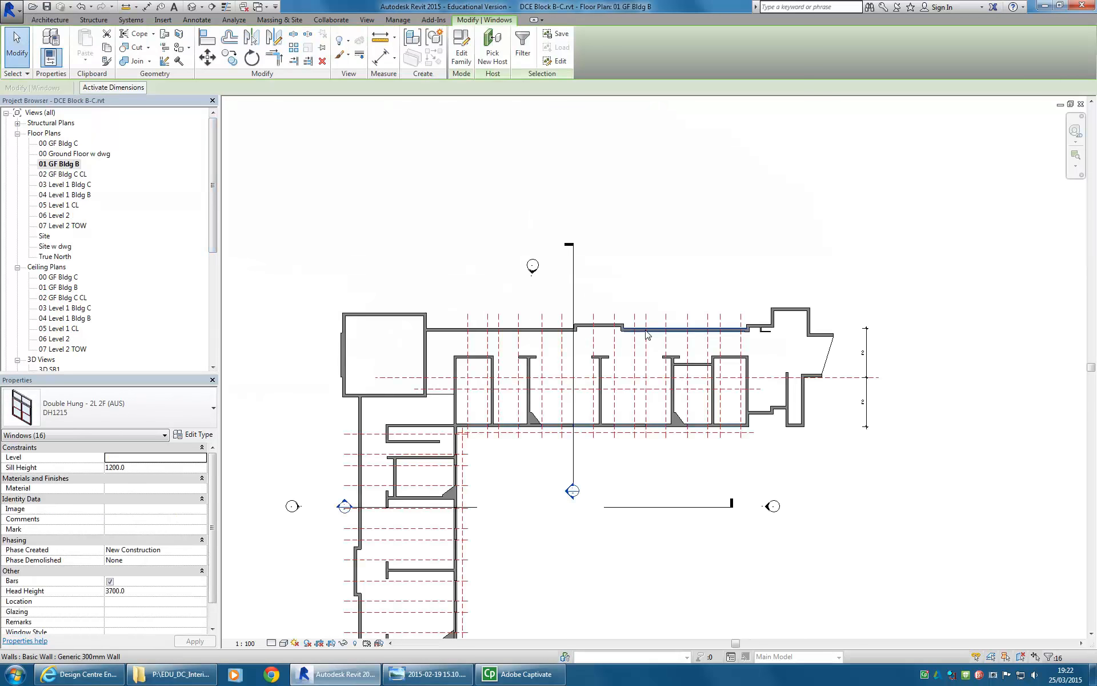
scroll(839, 443, up, 2)
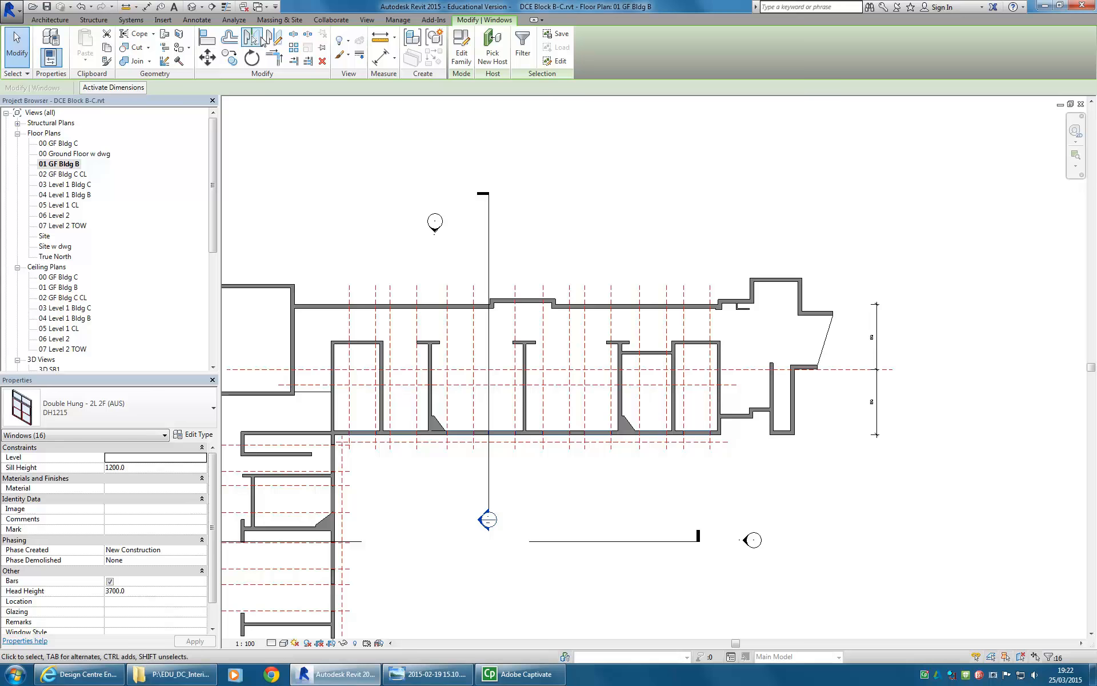
click(255, 40)
click(845, 370)
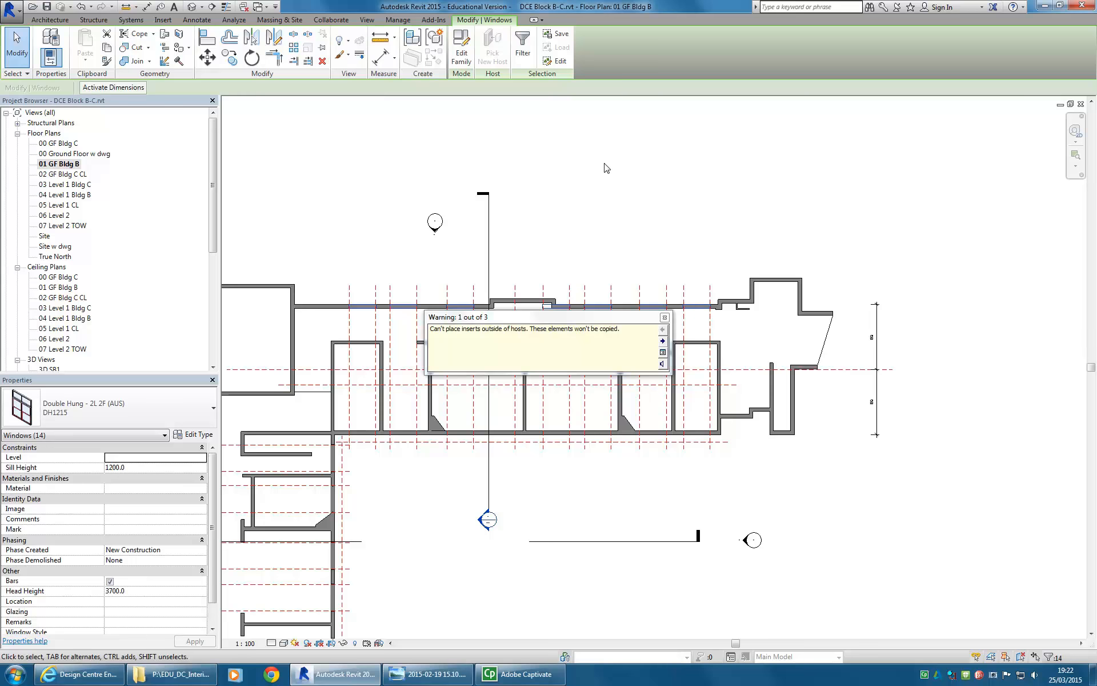
drag(623, 317, 607, 197)
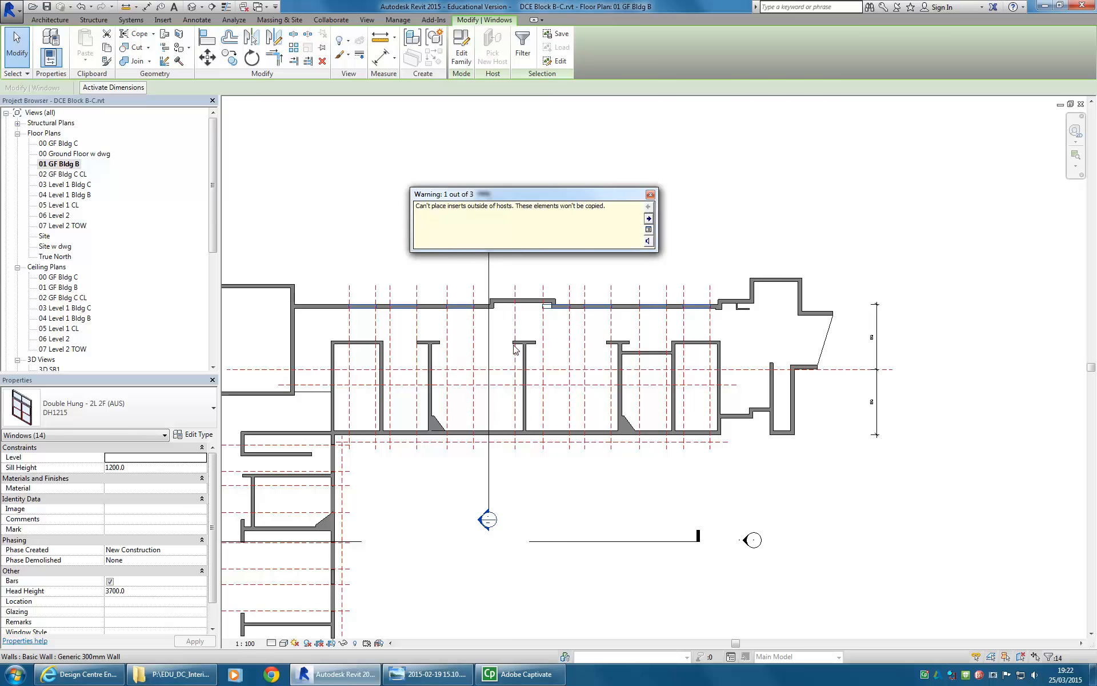
click(564, 276)
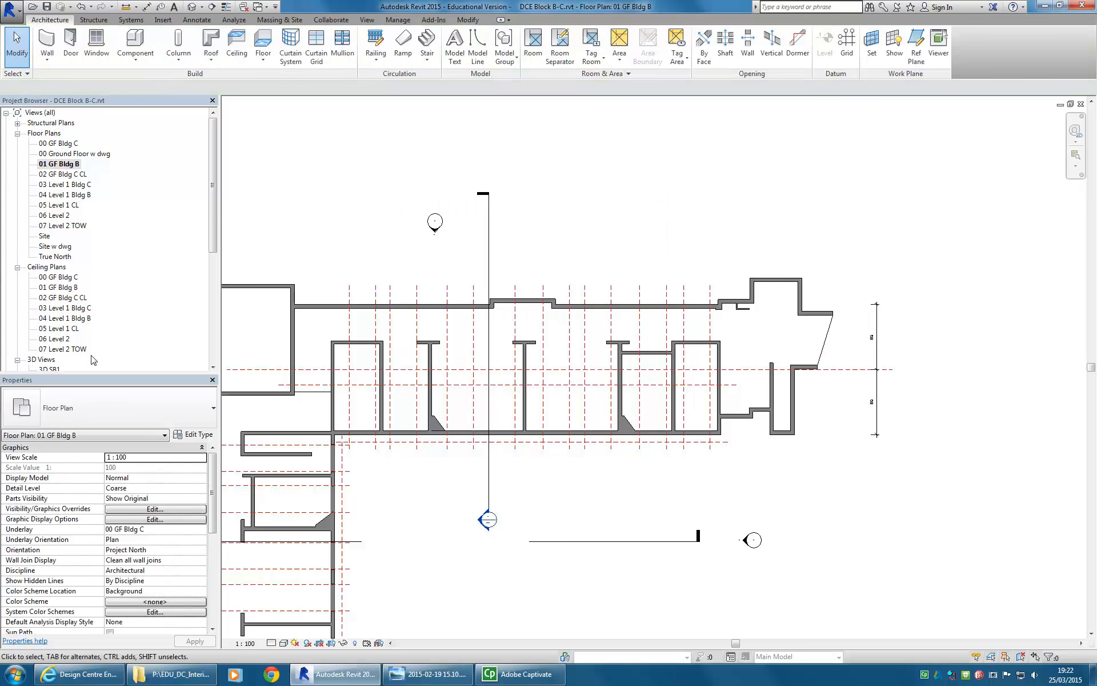
Step: Examine the mirrored windows on the wing's outer facade in 3D, especially around the projecting wall section
click(192, 6)
shift+middle_drag(609, 343, 645, 509)
scroll(561, 488, up, 3)
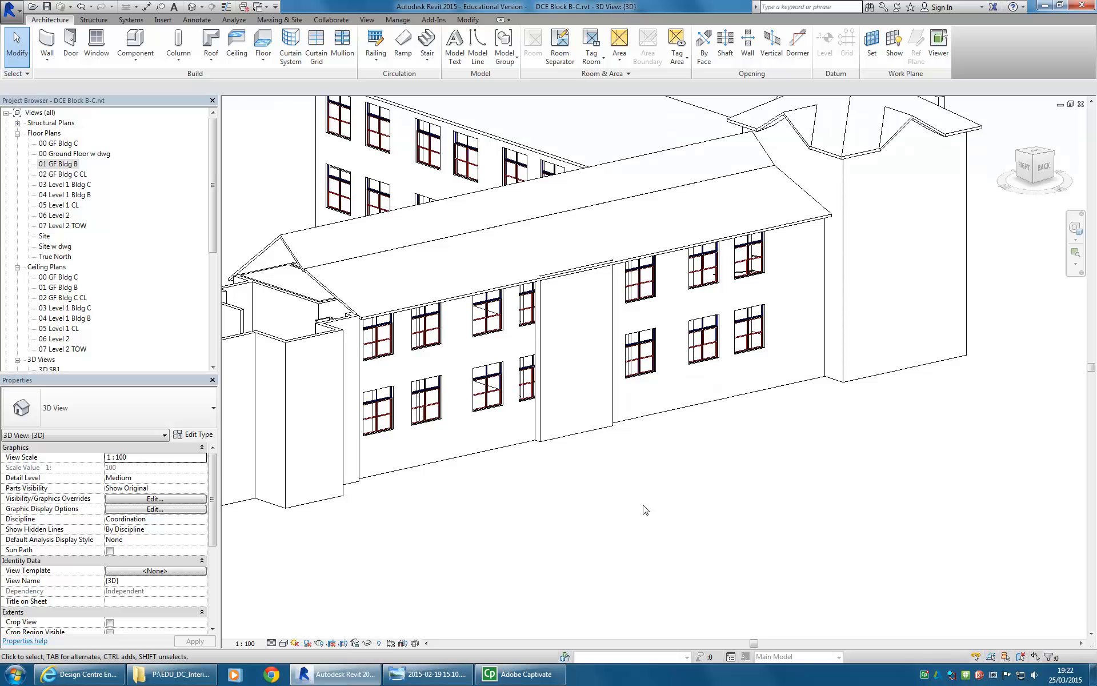
scroll(645, 509, down, 2)
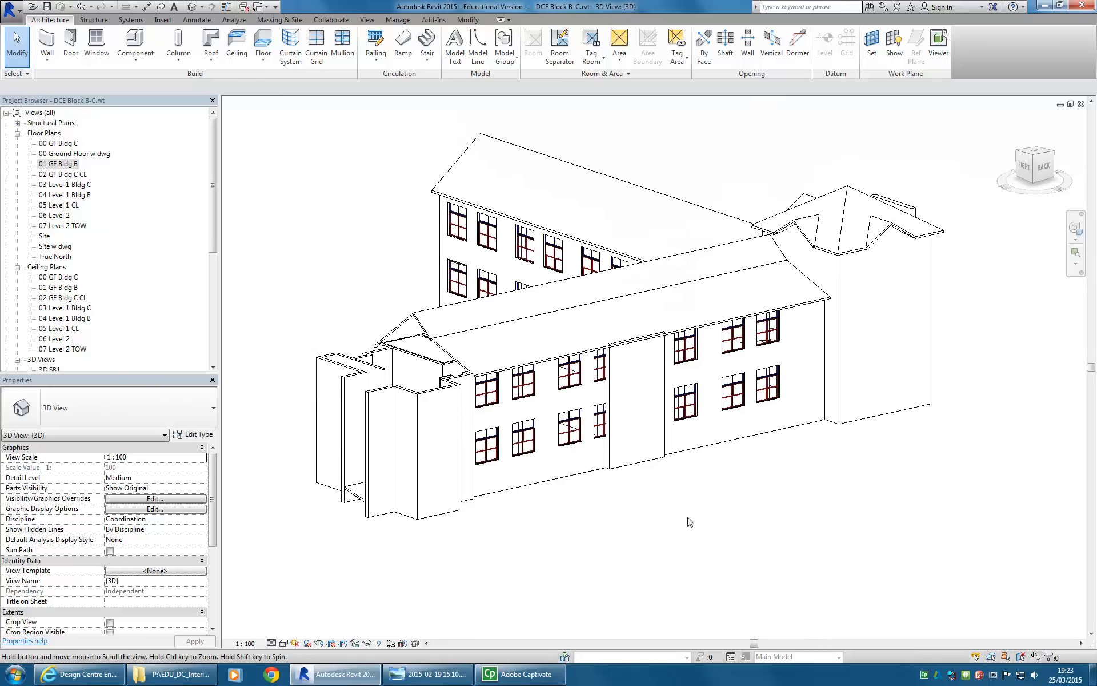
scroll(561, 392, up, 5)
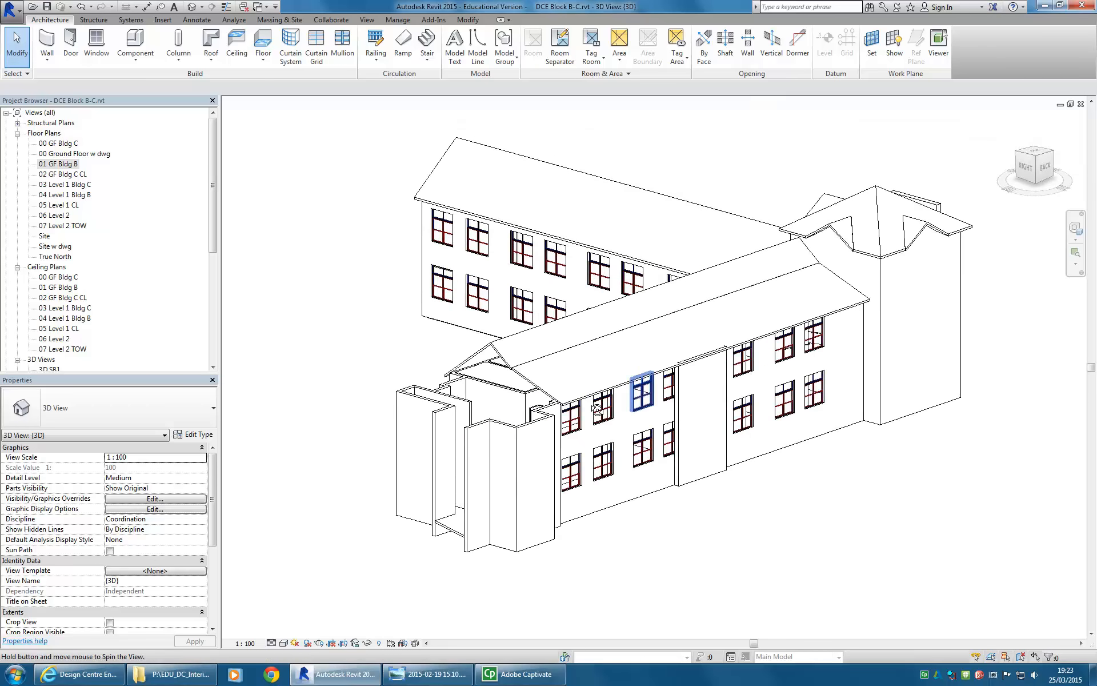
middle_drag(677, 357, 607, 378)
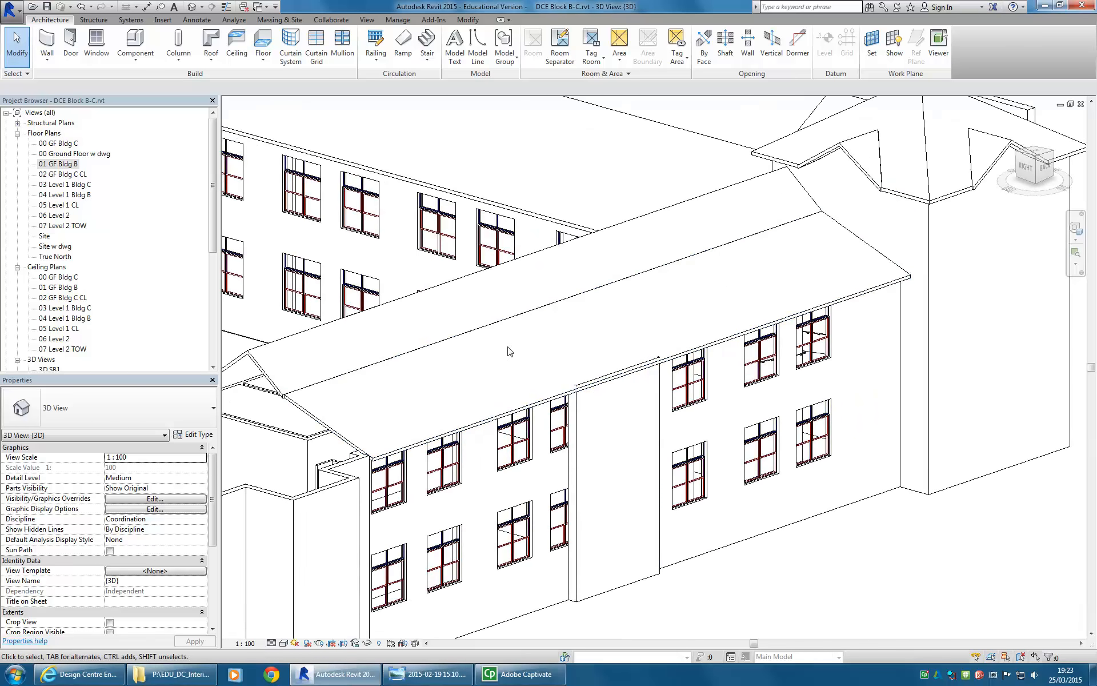
middle_drag(623, 318, 538, 358)
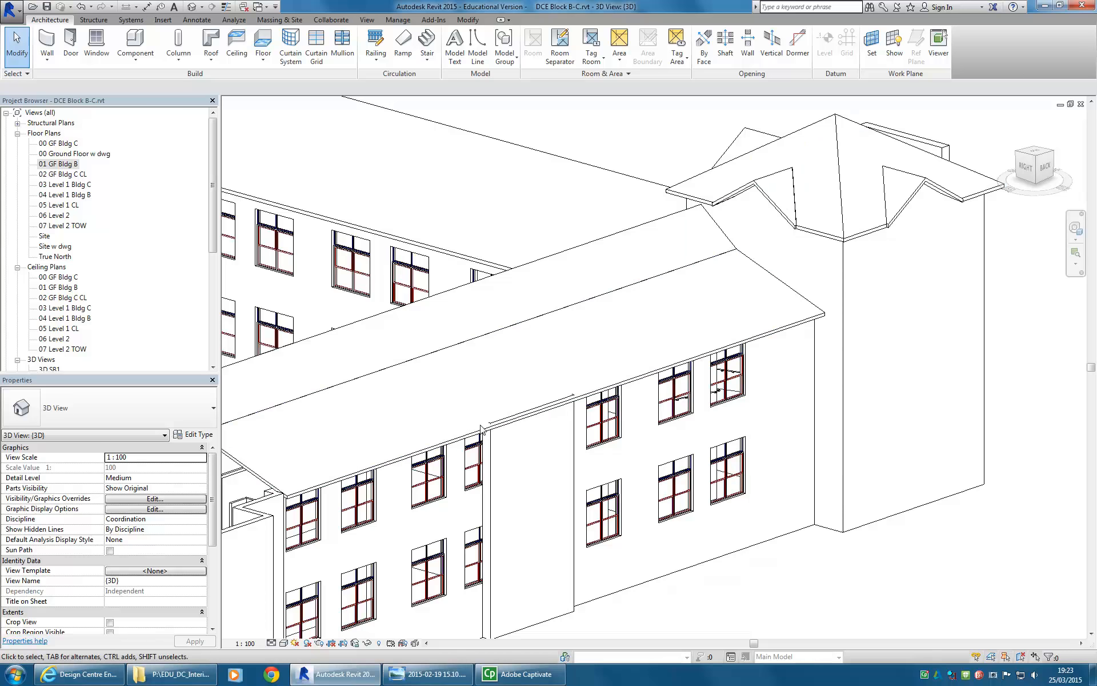
scroll(525, 464, down, 3)
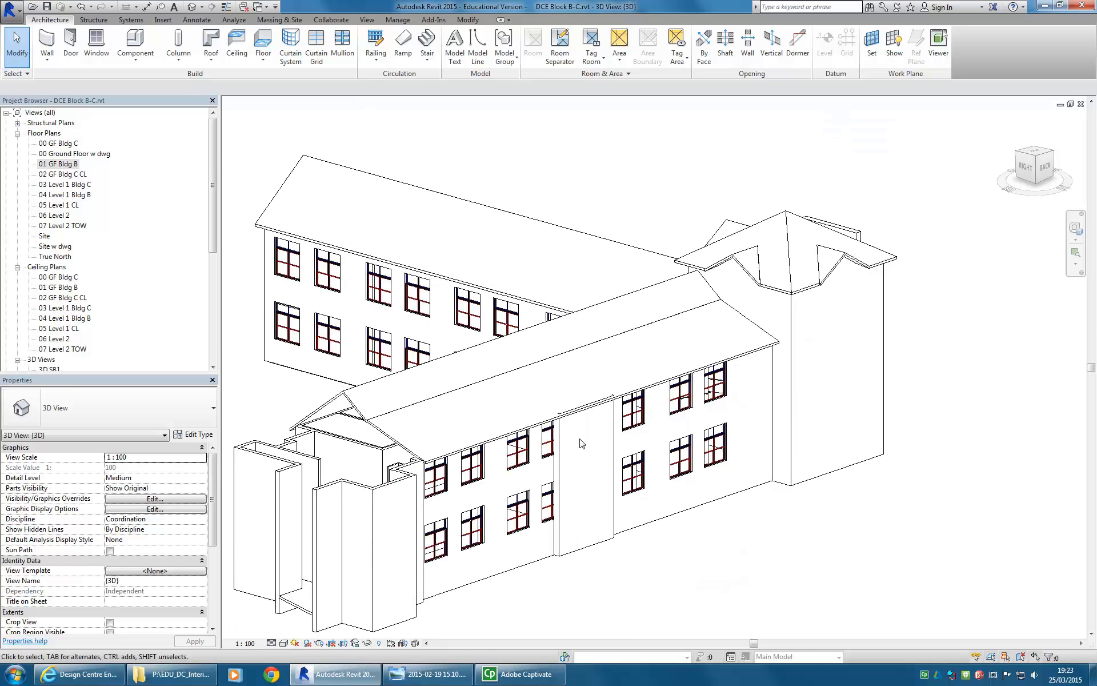
scroll(581, 443, up, 2)
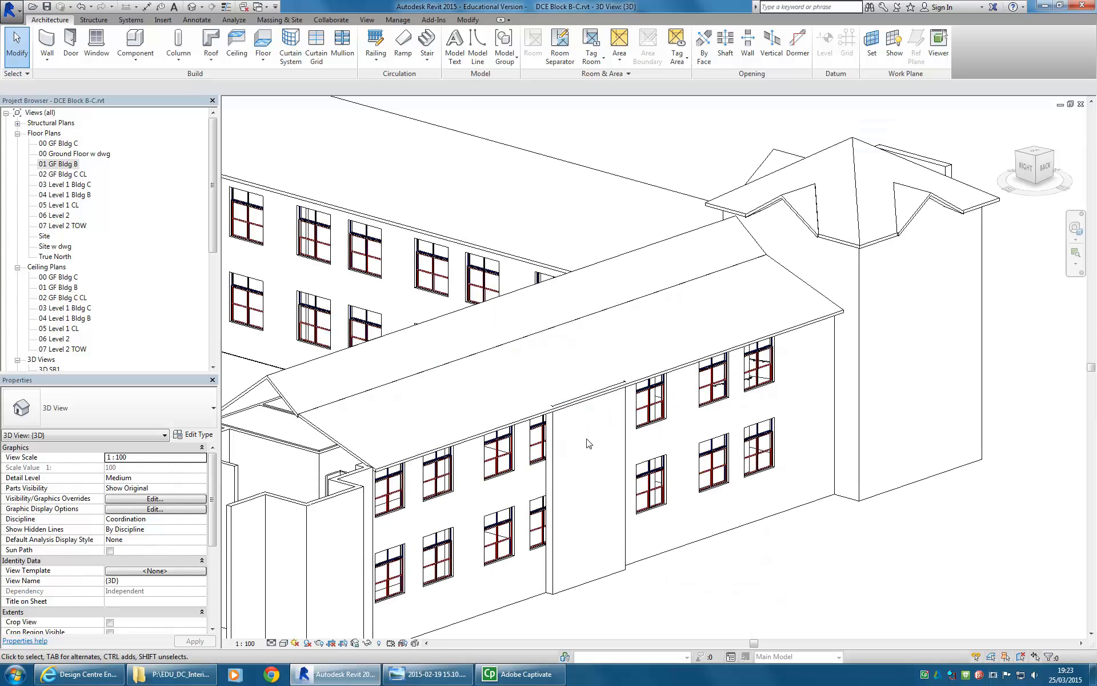